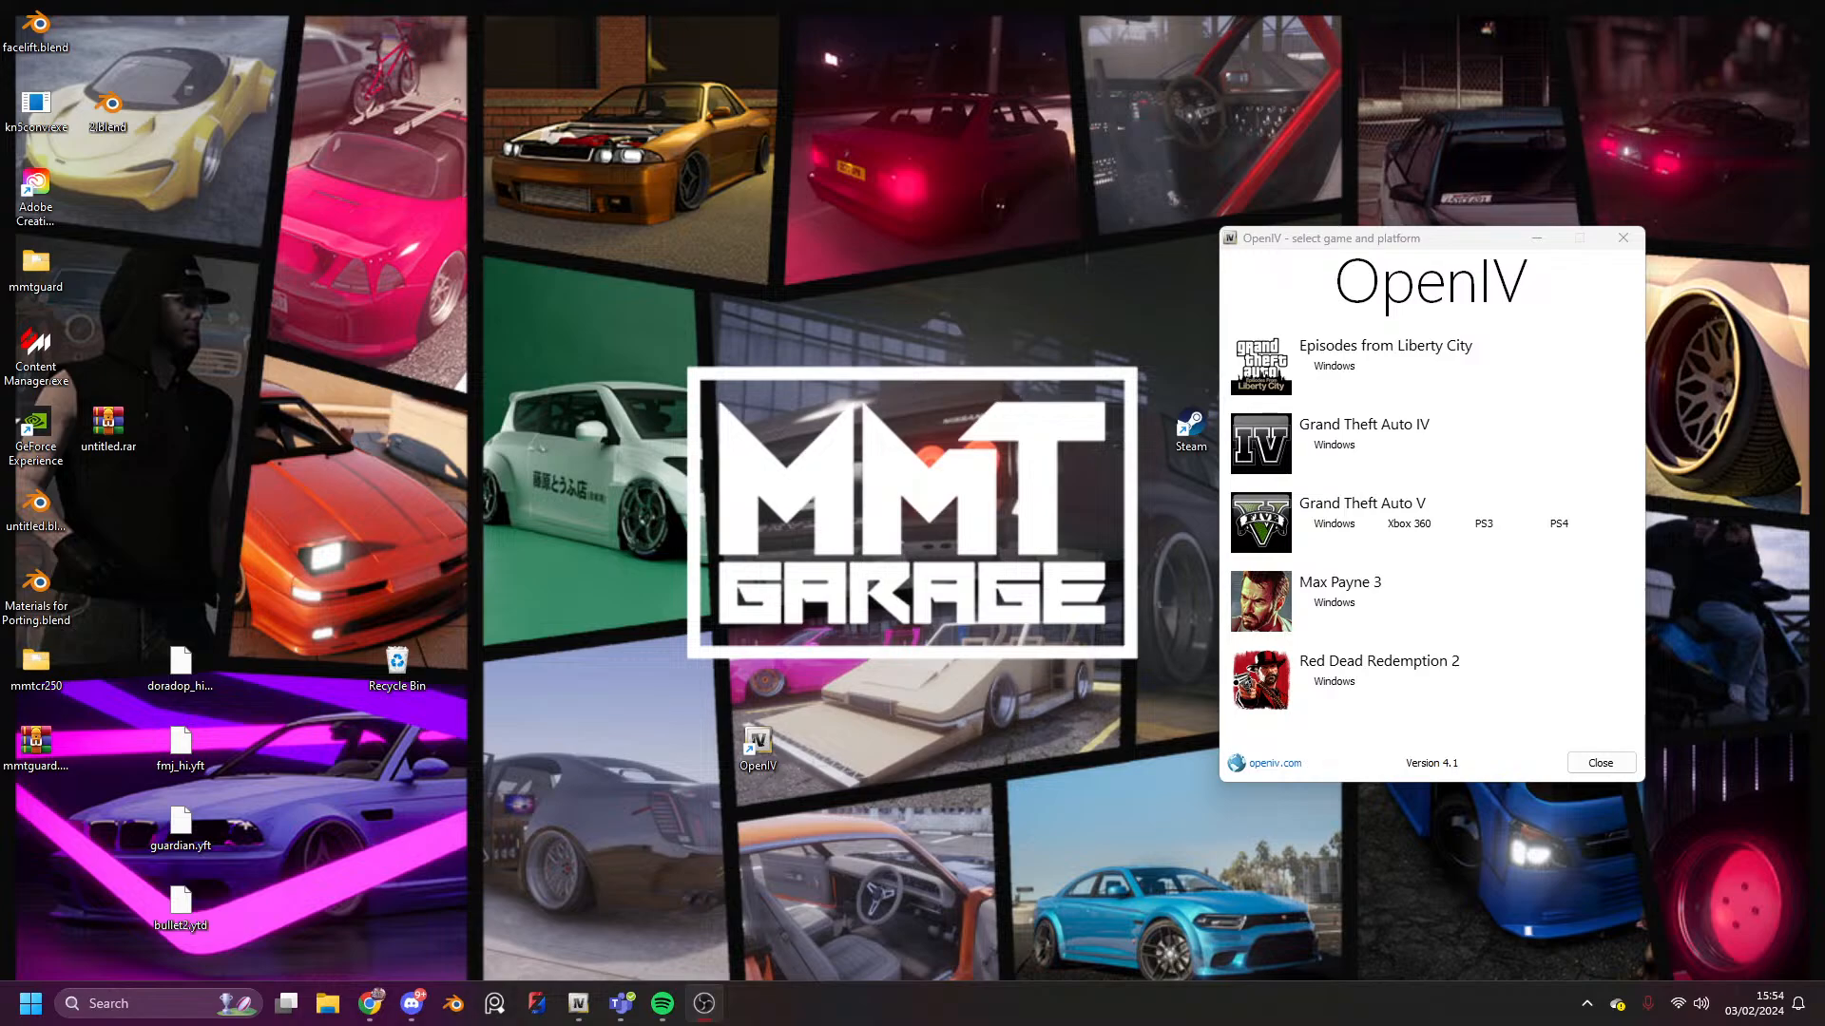
- Choose Grand Theft Auto V for Windows and set its location to C:\Program Files\Rockstar Games\Grand Theft Auto V
left_click(1331, 523)
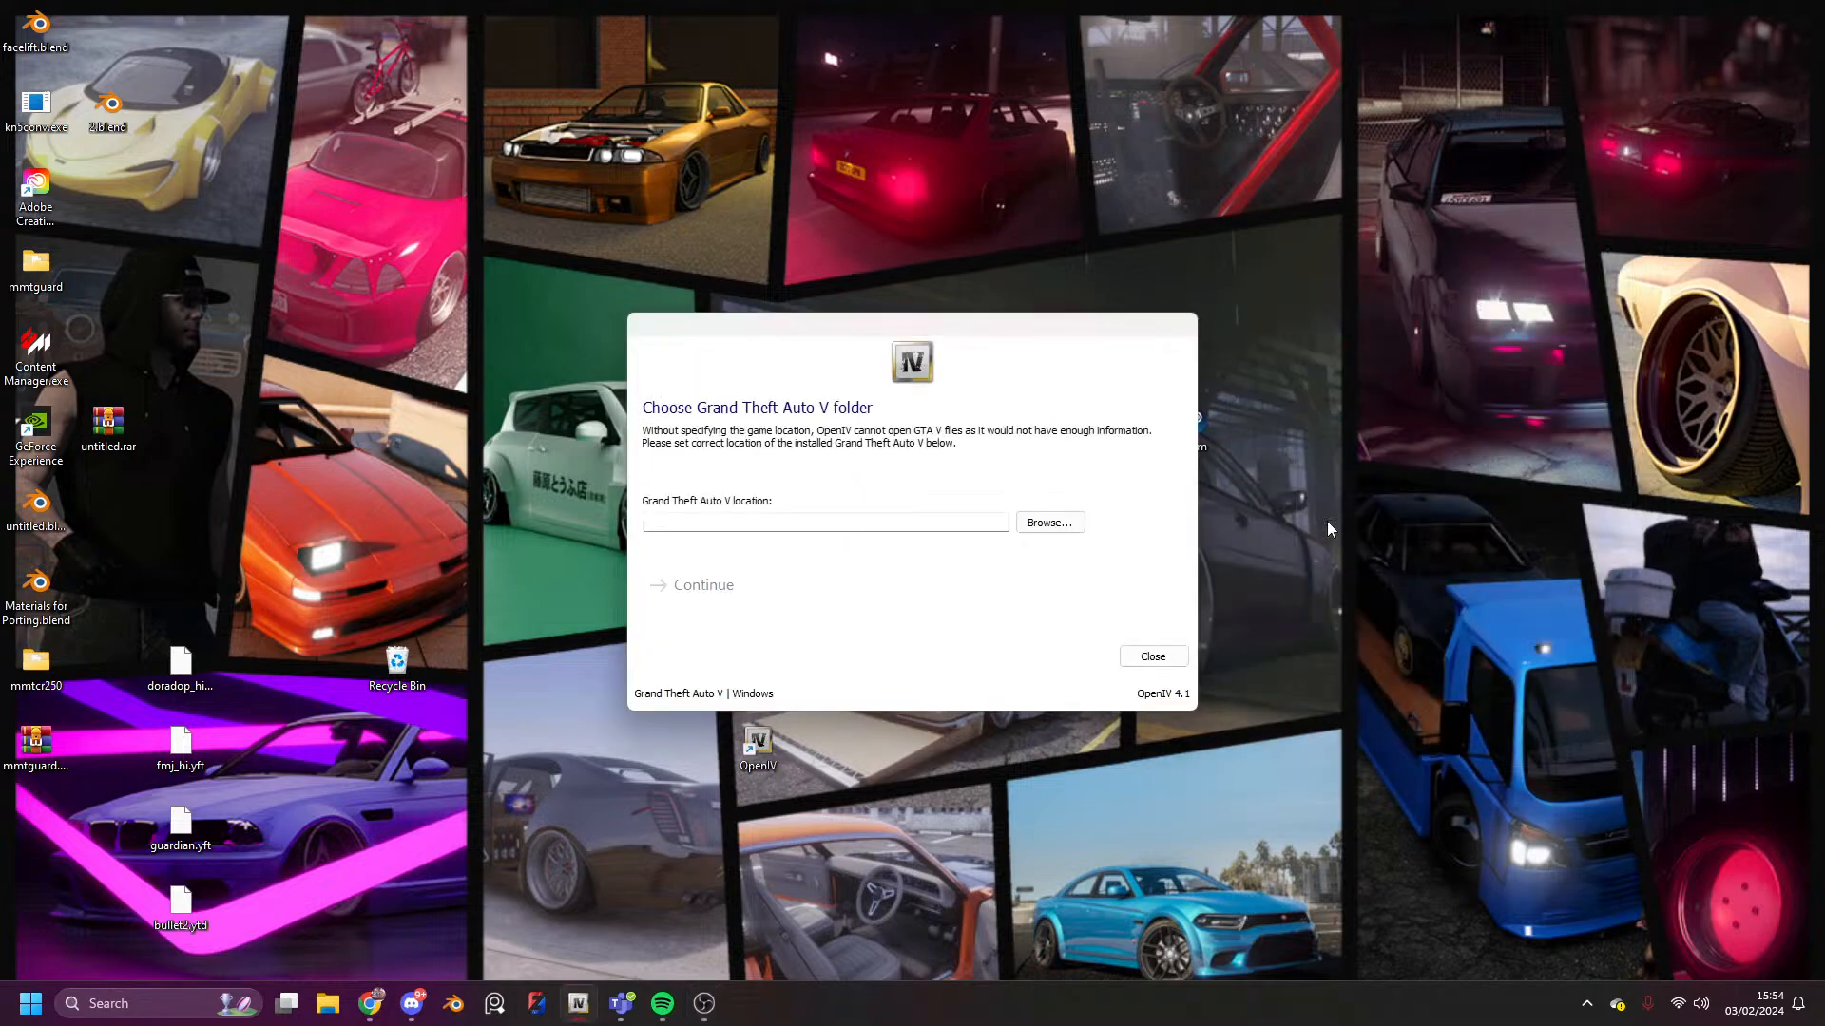
left_click(1046, 523)
scroll(750, 646, "down", 5)
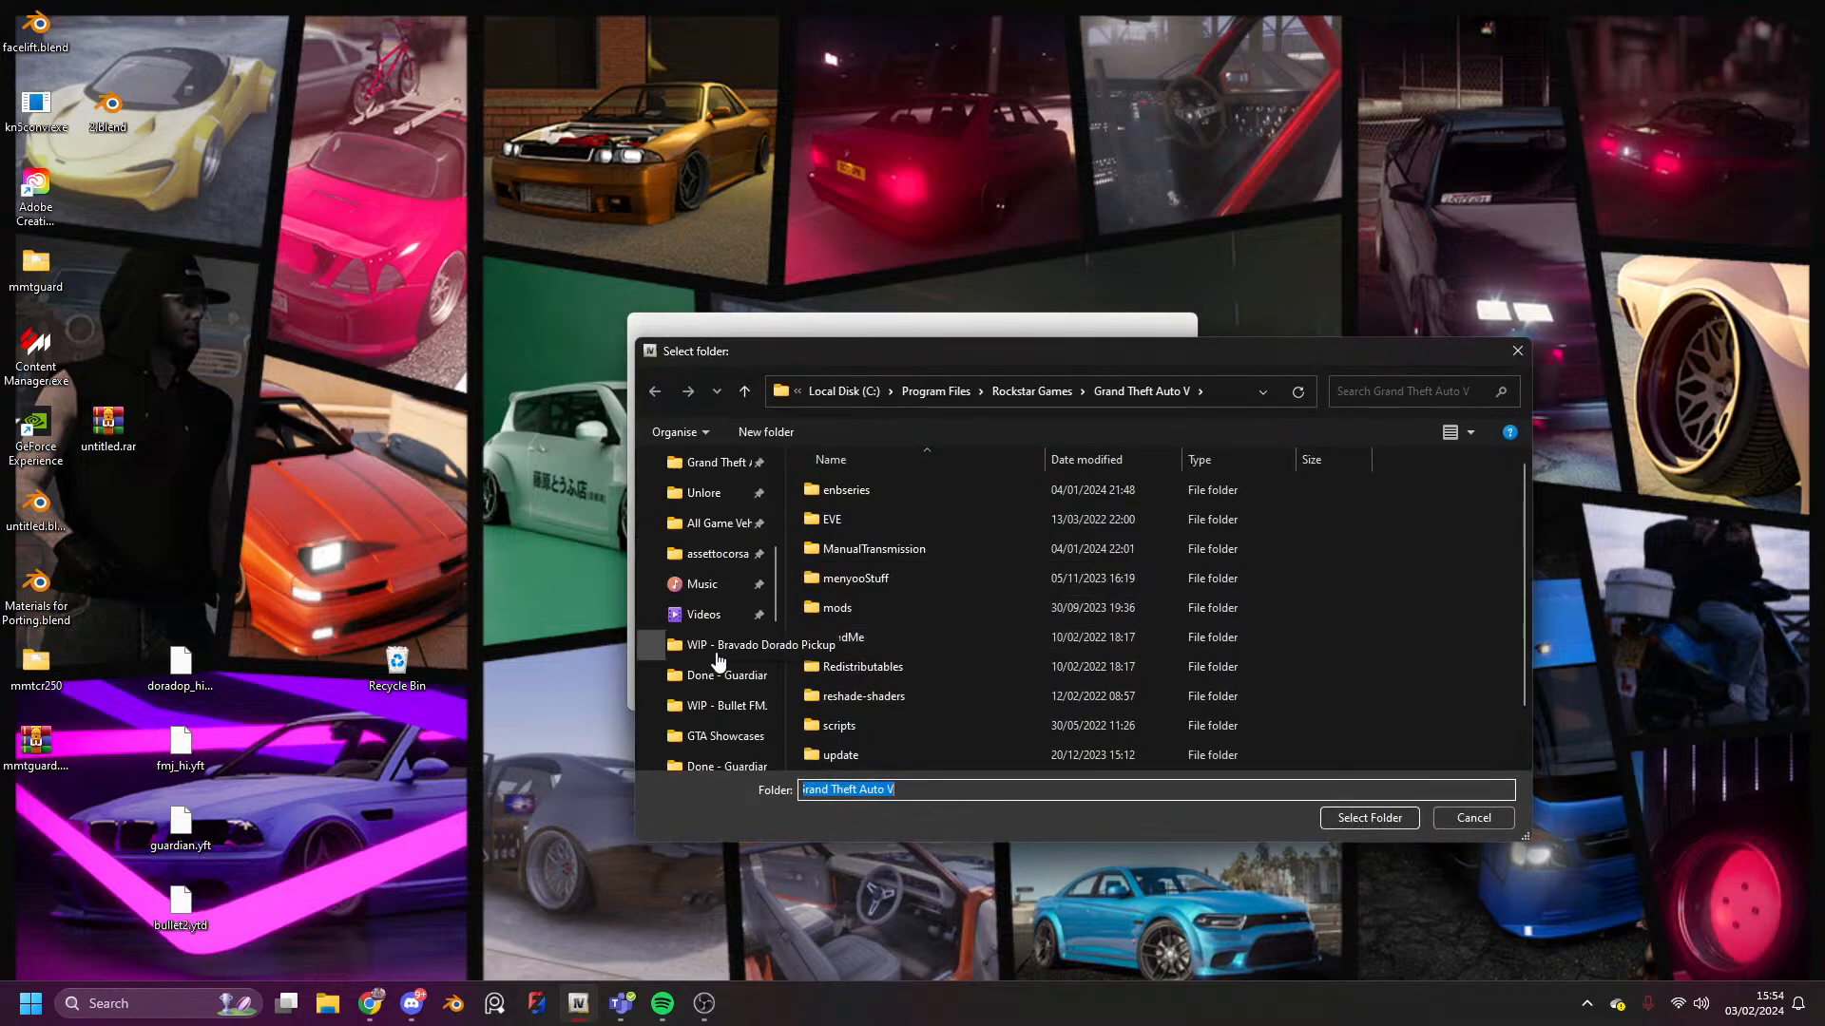
left_click(1357, 822)
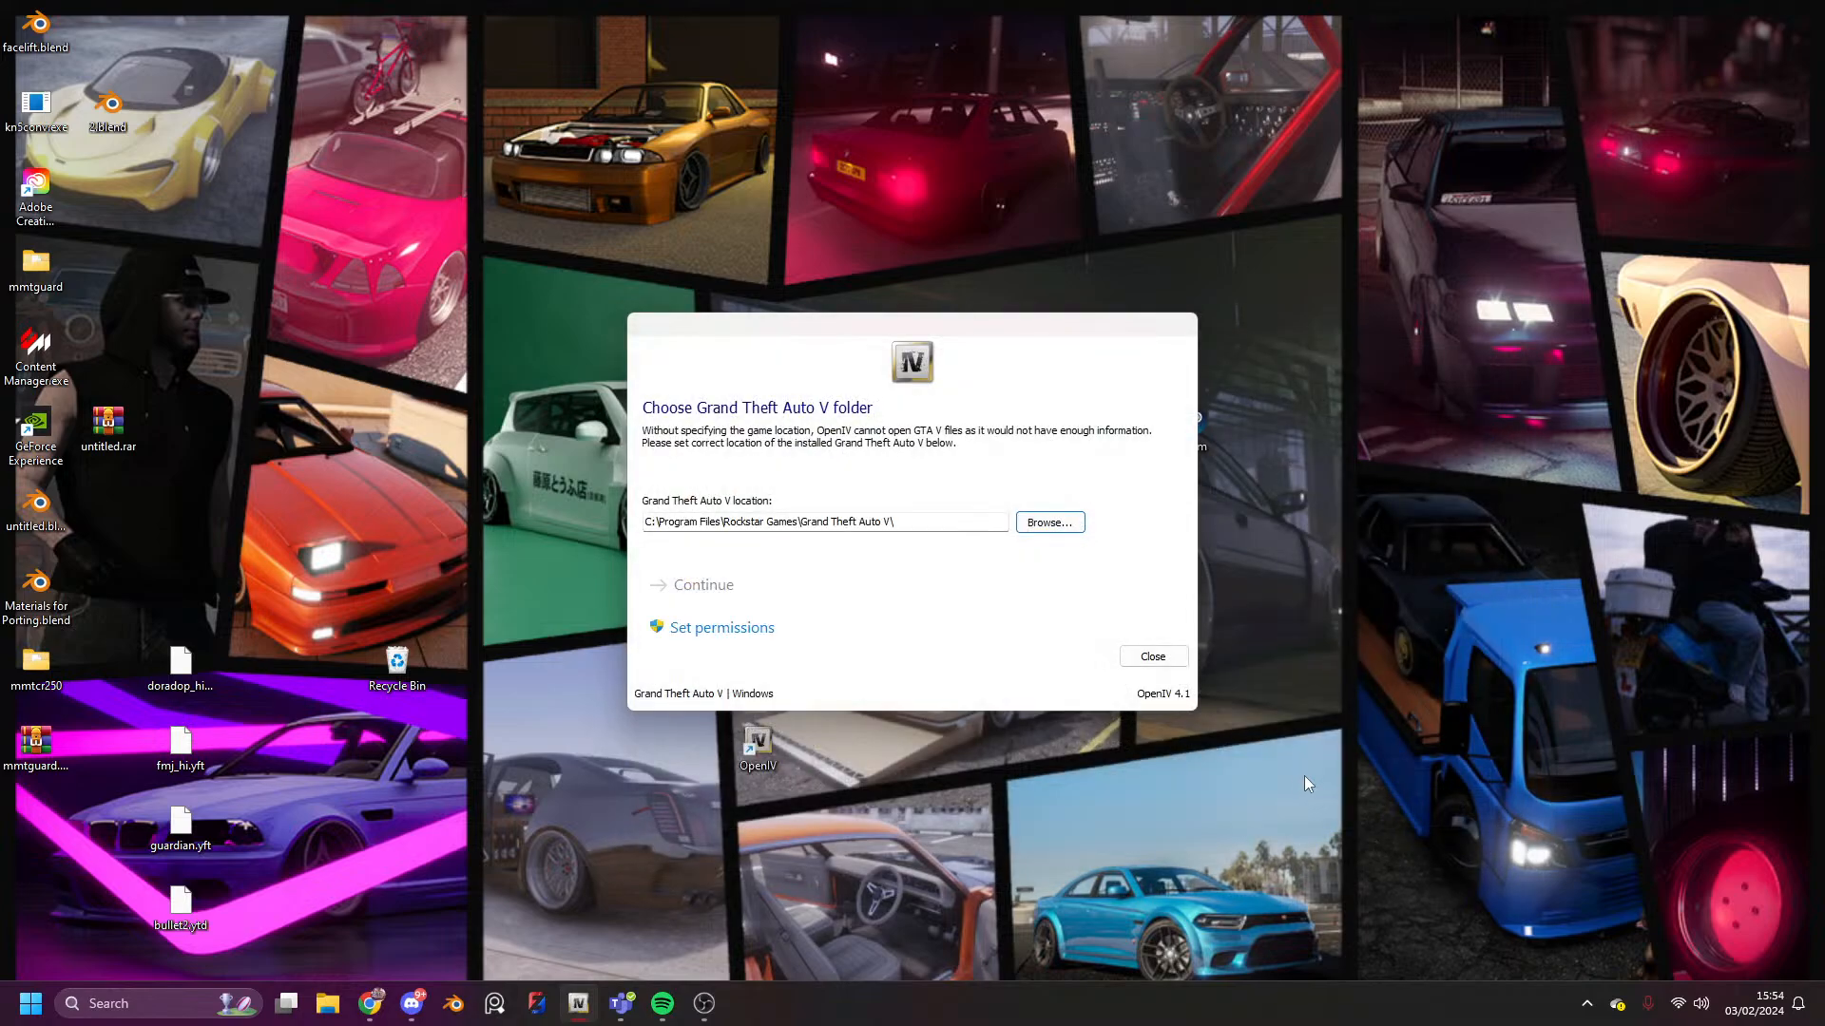
- Set the required permissions on the game folder and continue past the backup reminder to load the game files
left_click(738, 629)
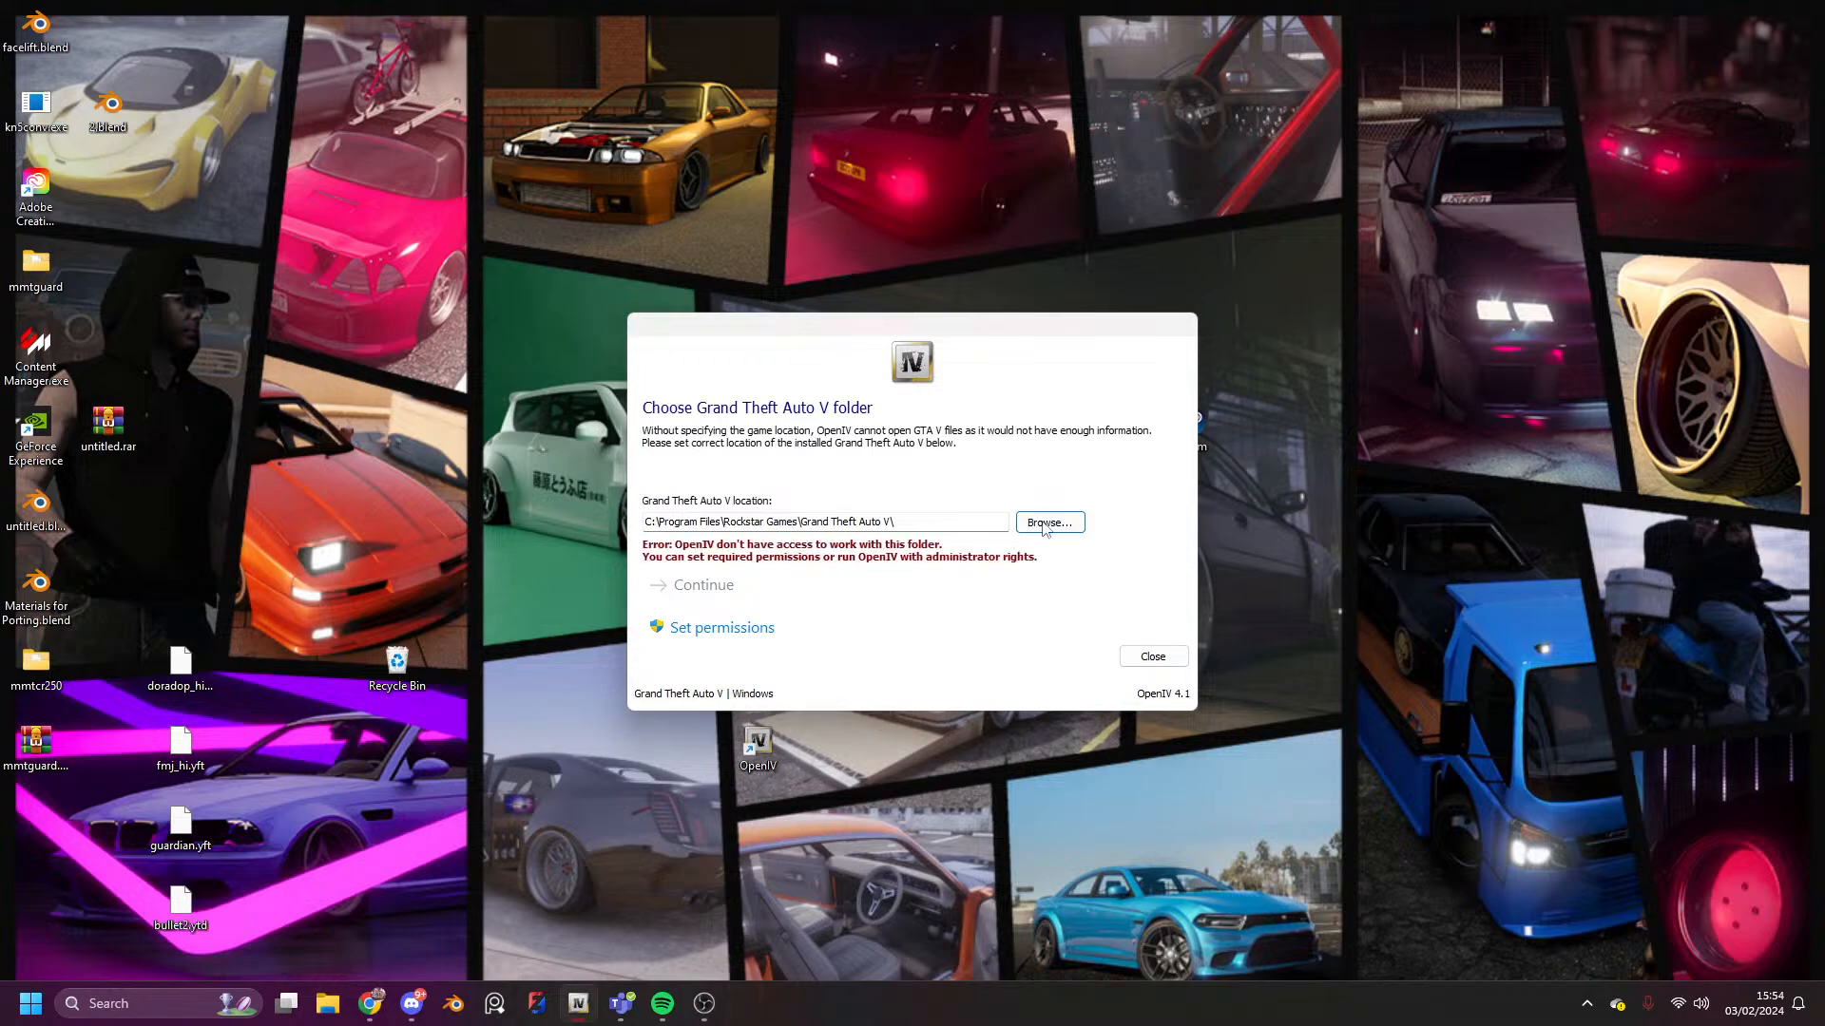
left_click(754, 629)
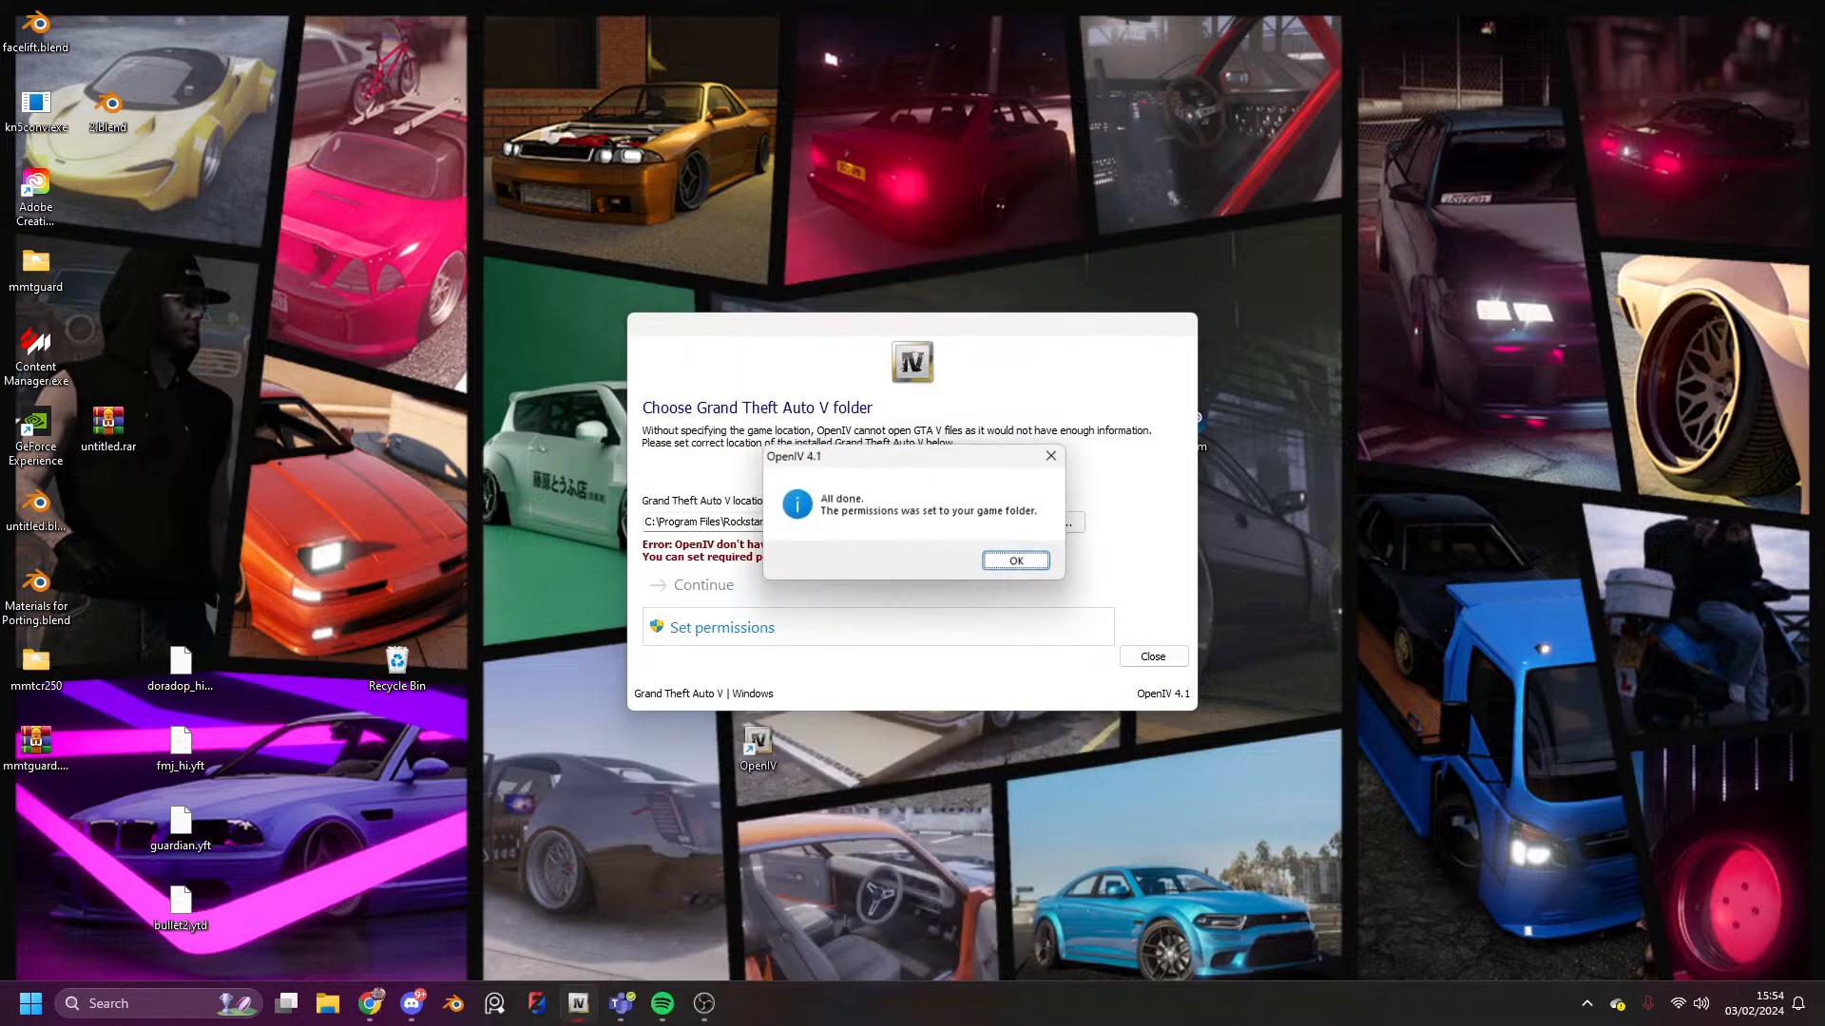
left_click(993, 561)
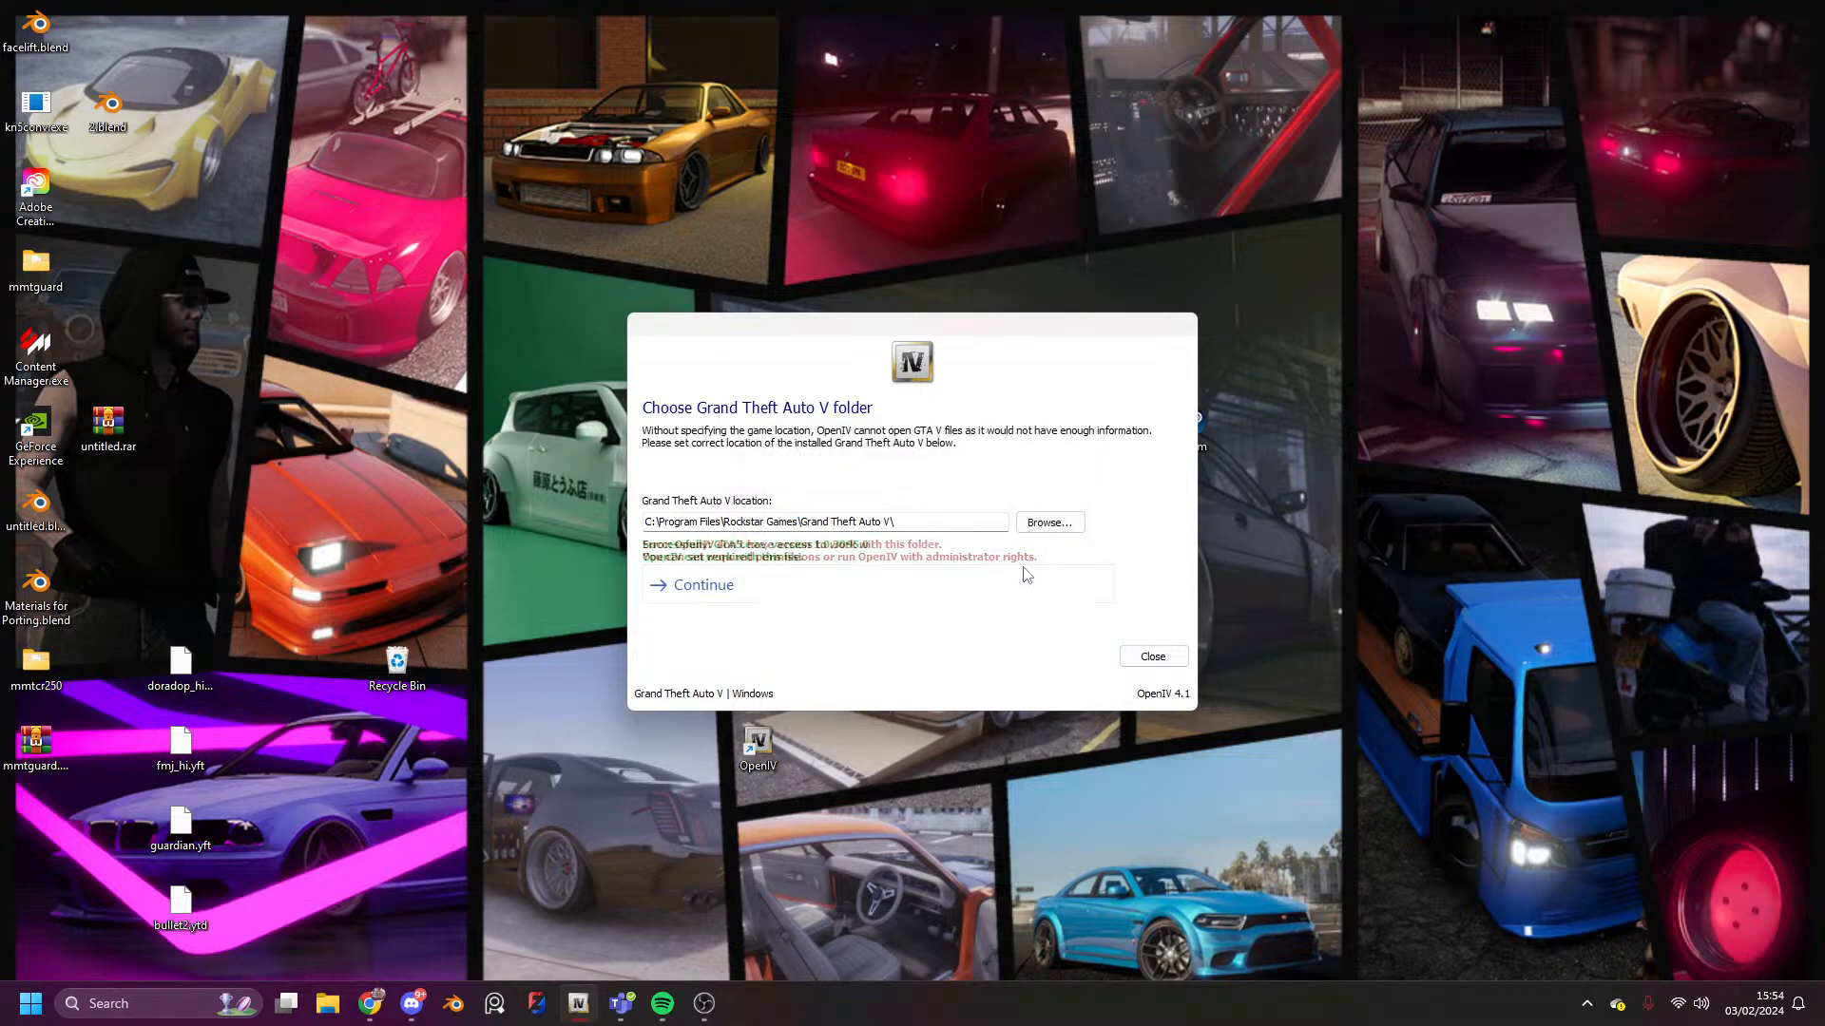
left_click(722, 584)
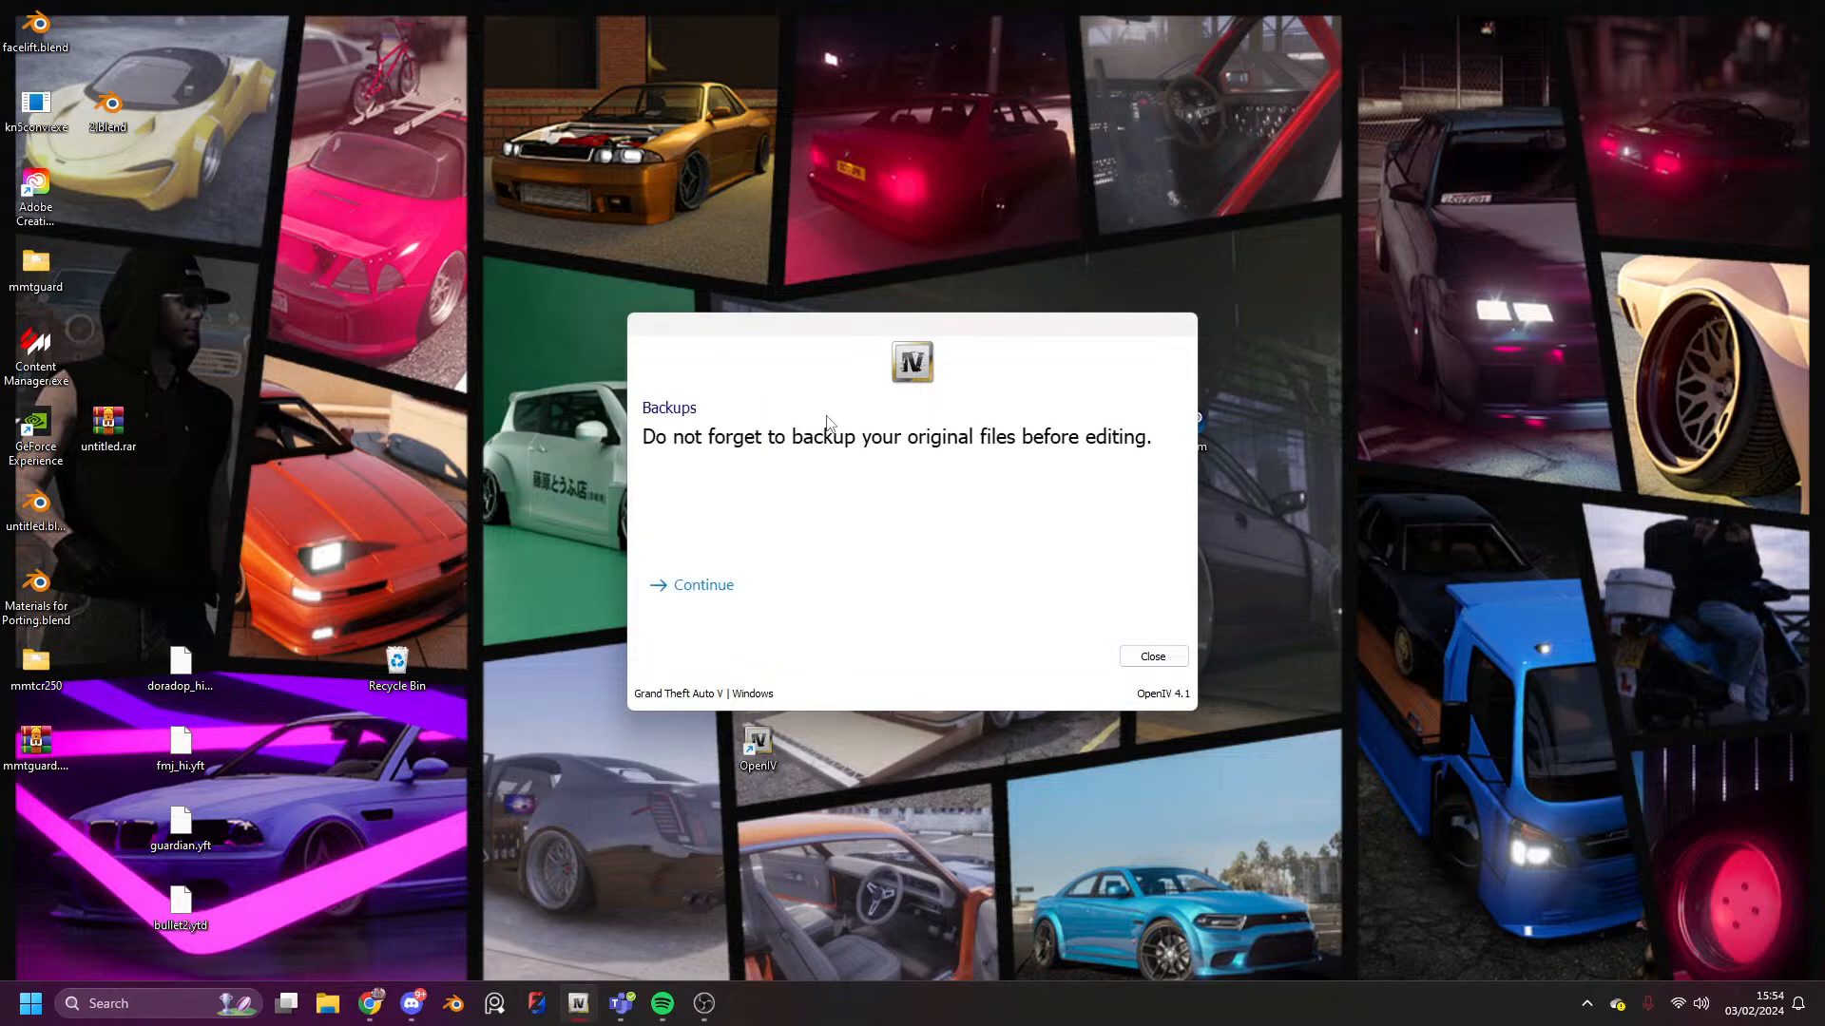
left_click(714, 586)
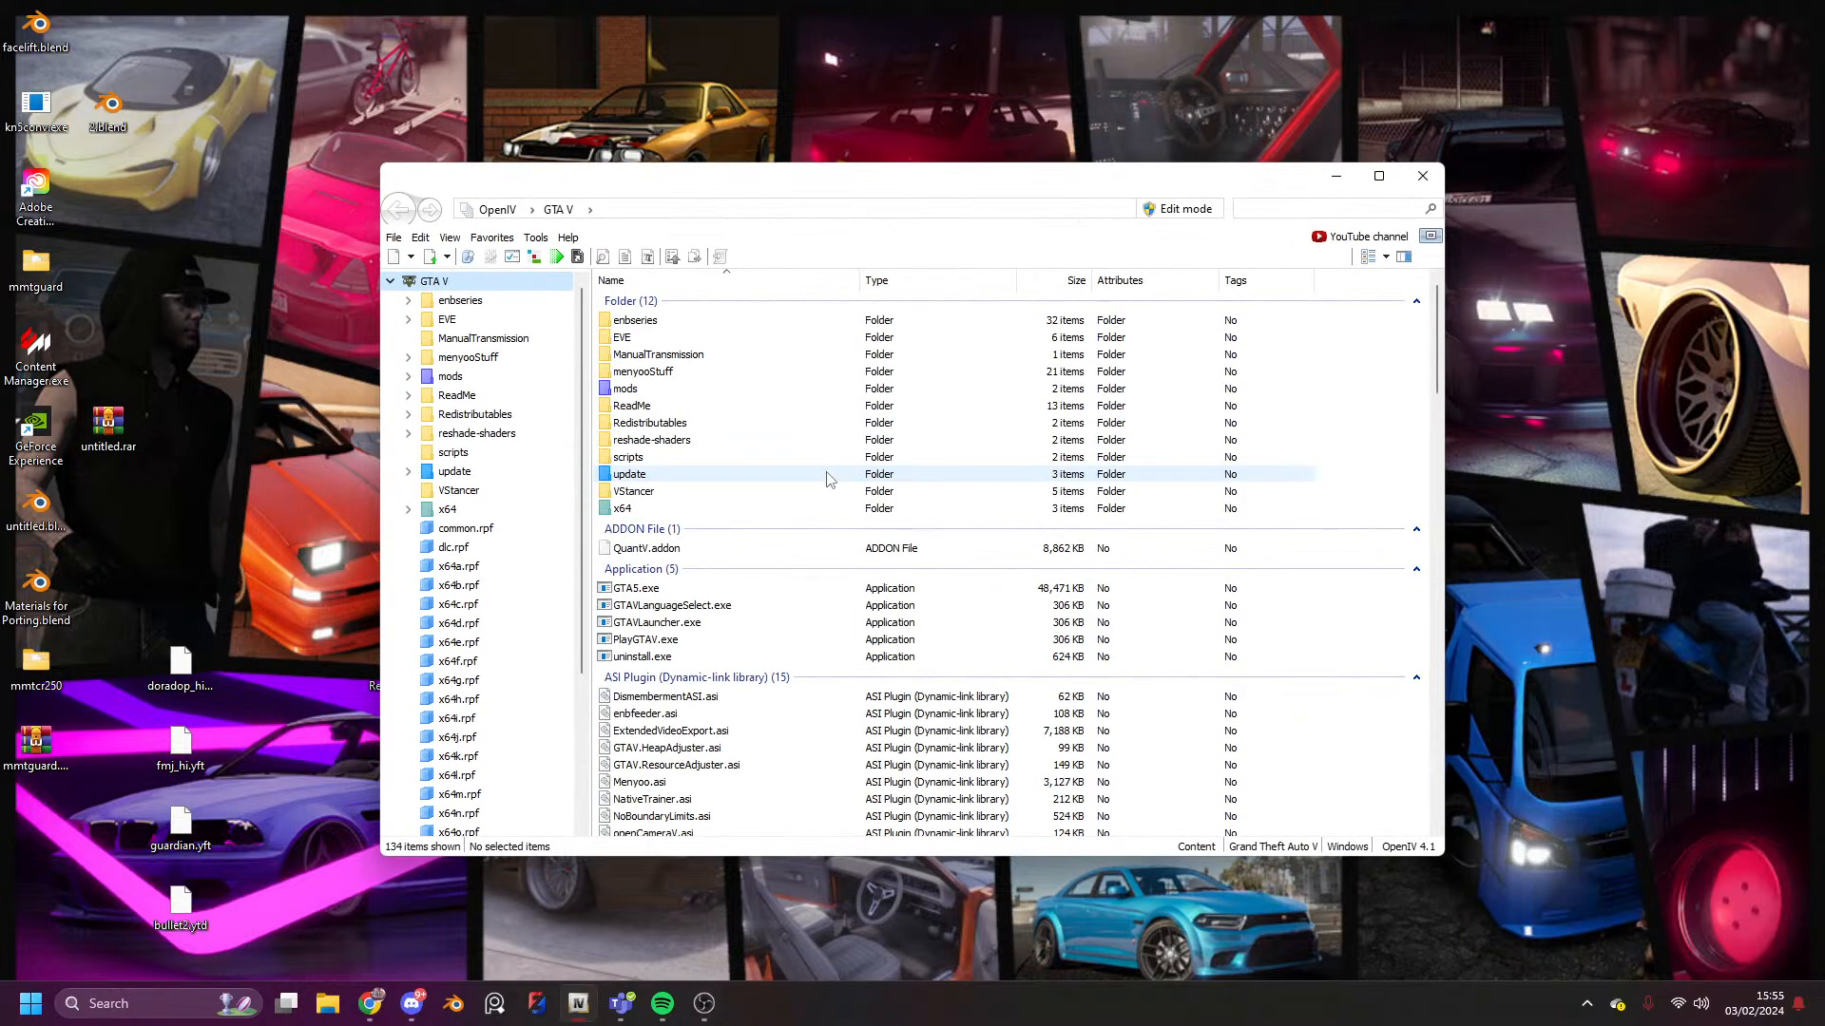
- Open the dlc.rpf archive of the mmtdorado pack under mods, update, x64, dlcpacks
double_click(760, 390)
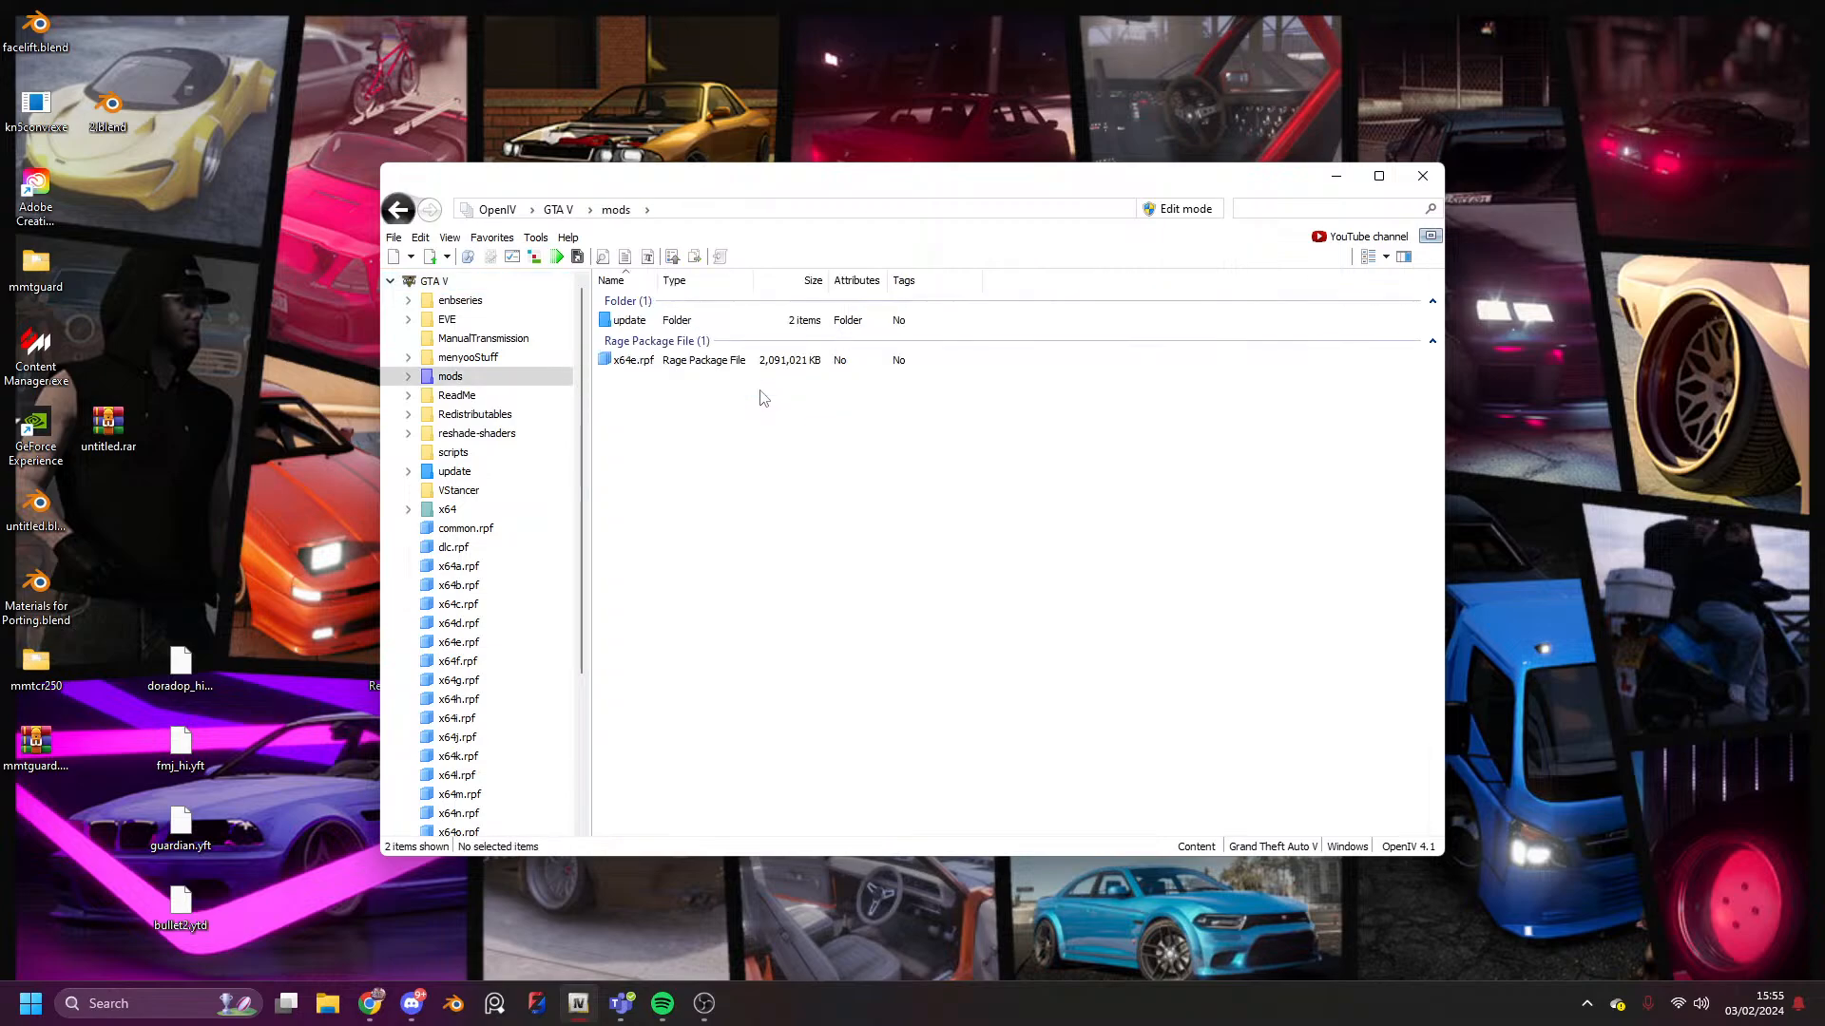
double_click(675, 324)
double_click(672, 323)
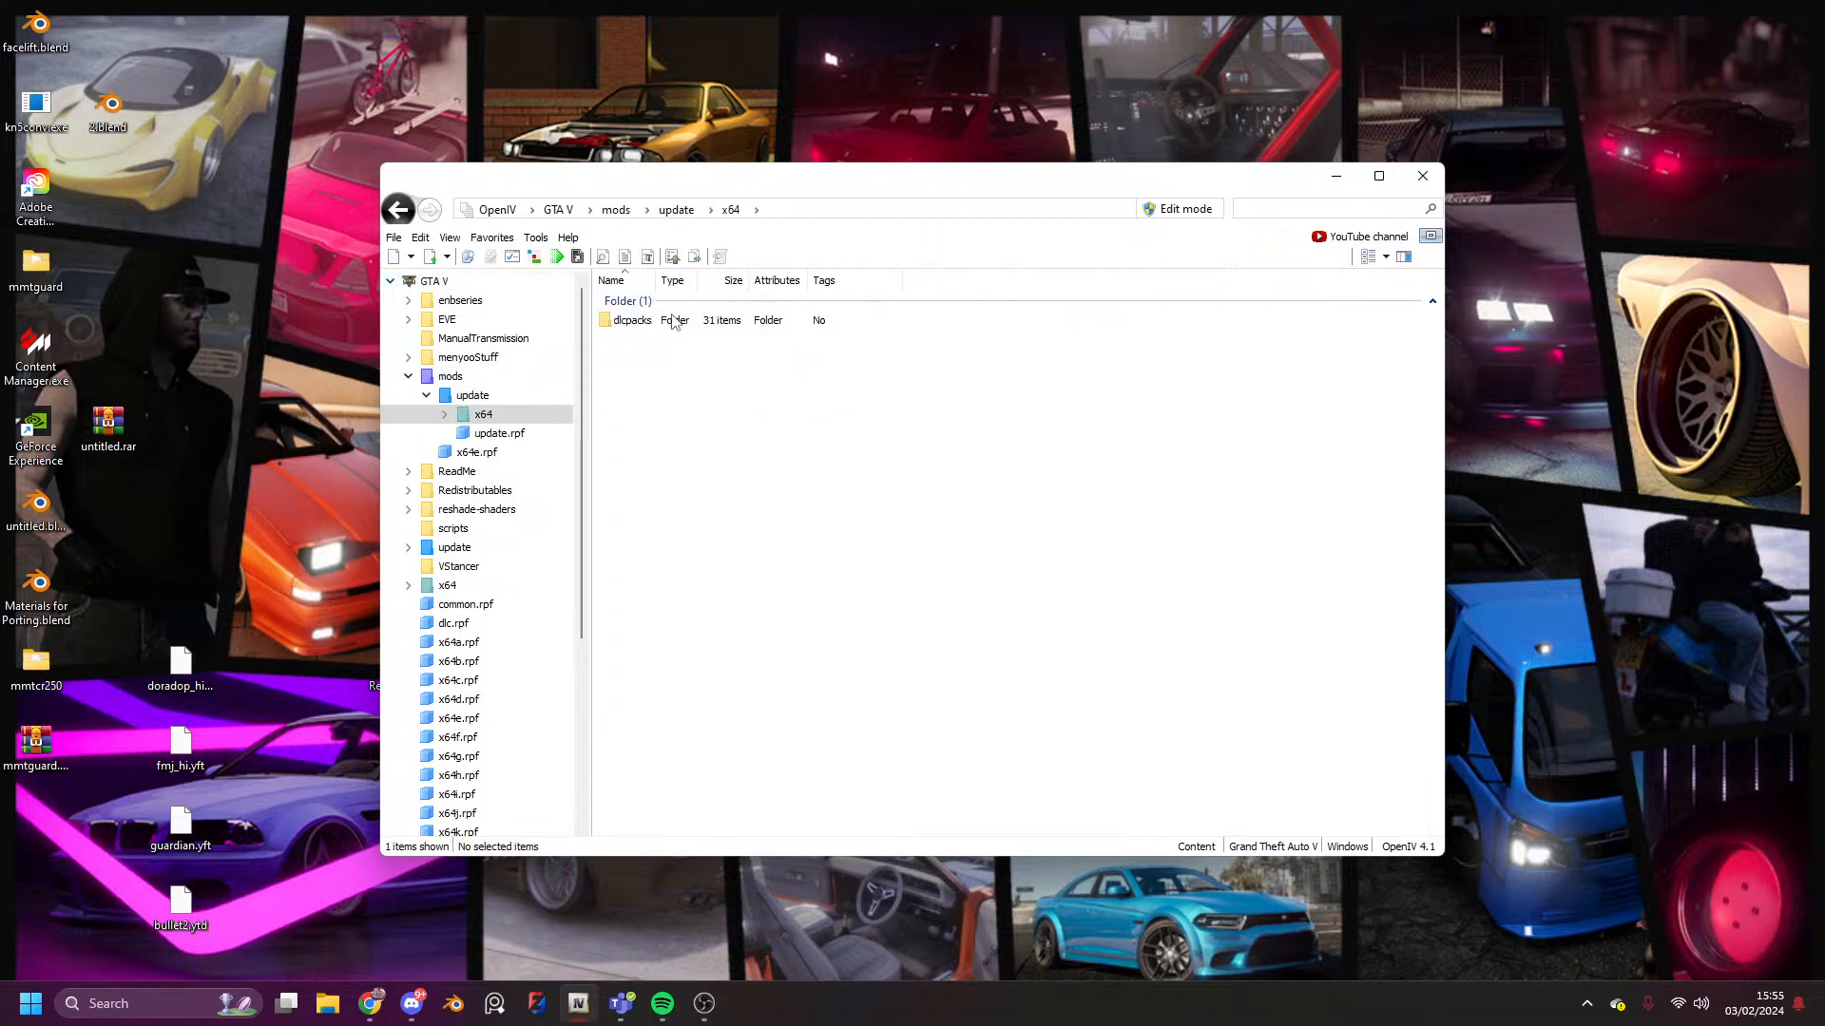
double_click(670, 323)
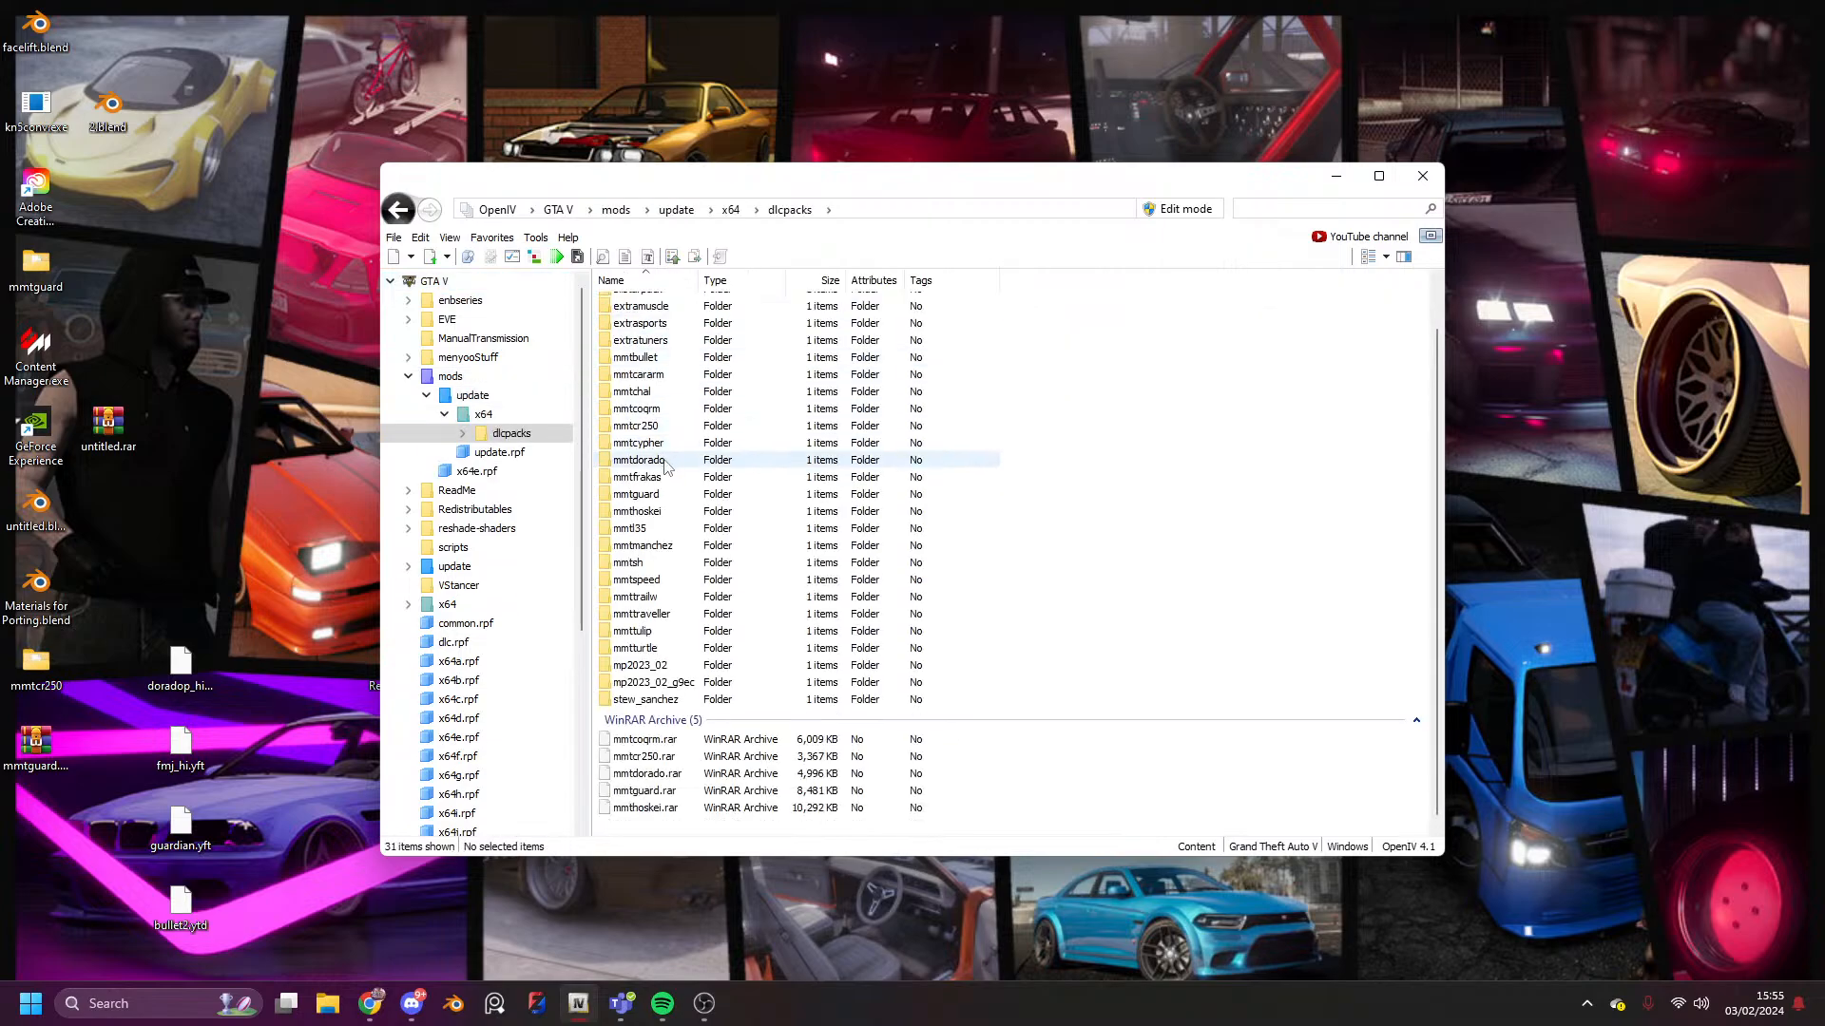
left_click(675, 510)
double_click(675, 509)
double_click(688, 324)
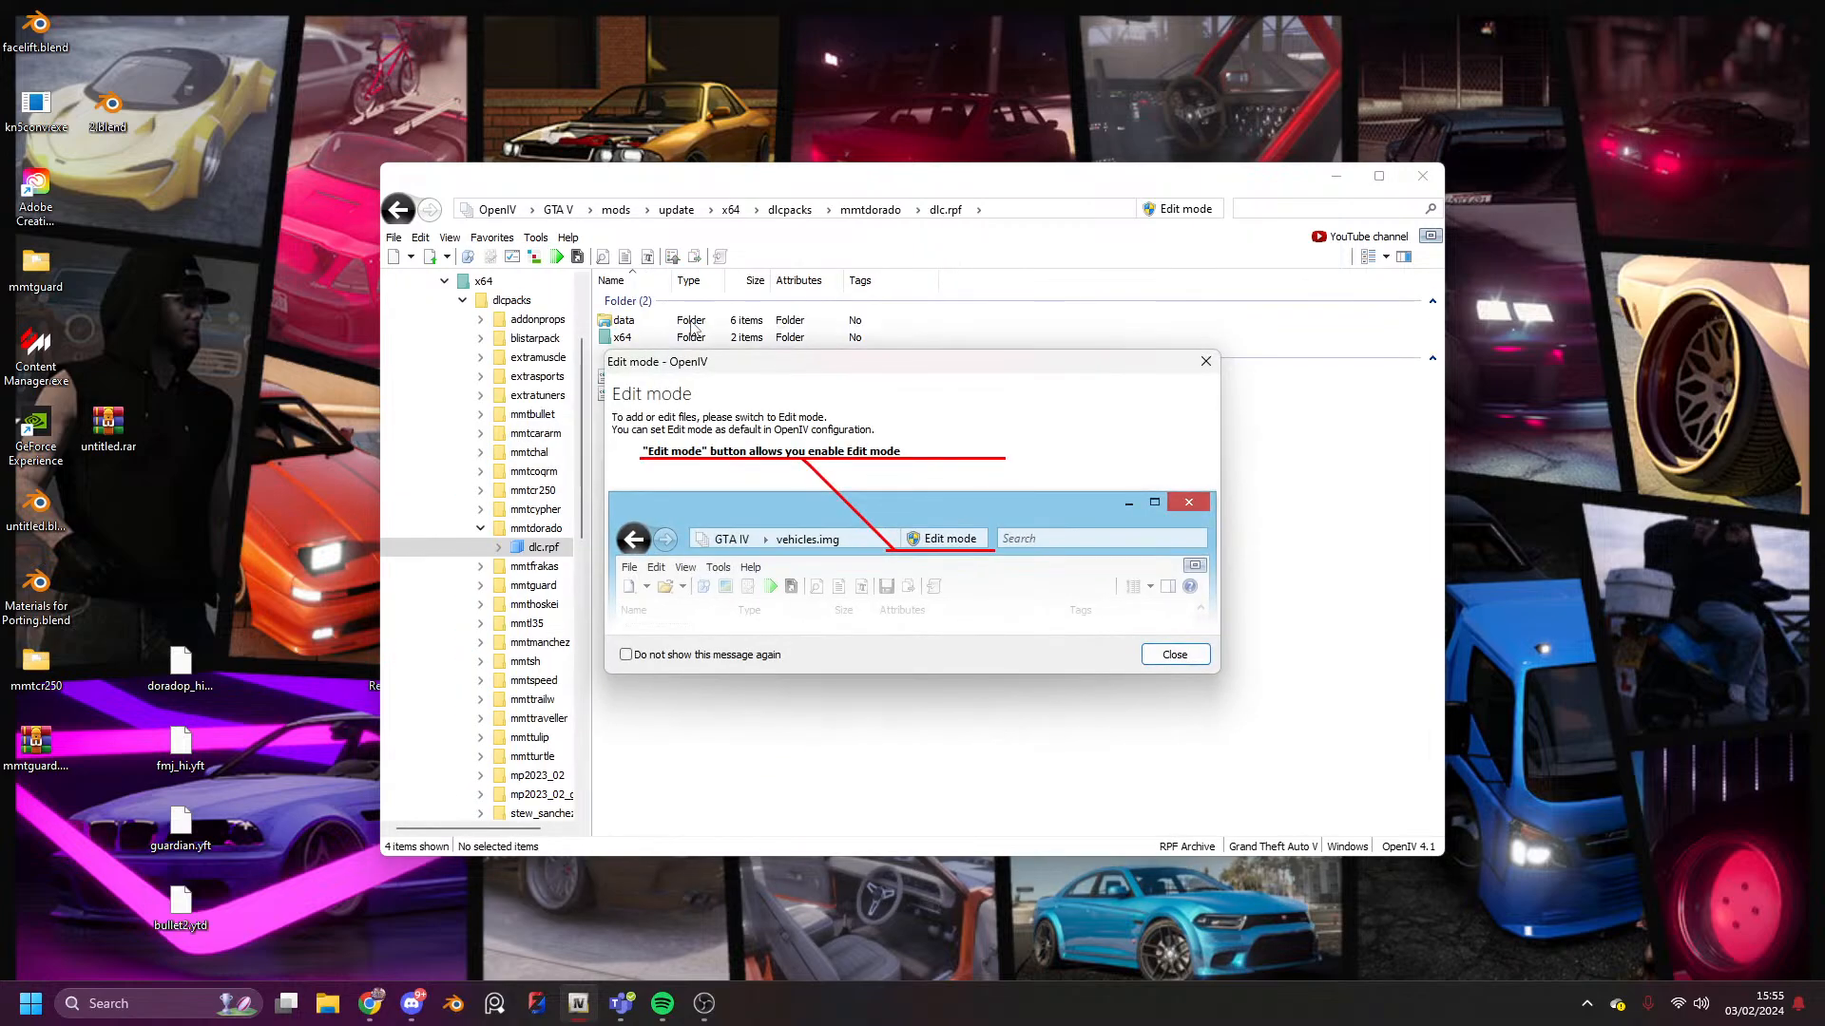
- Dismiss the Edit mode notice so it is not shown again, and open the archive's data folder
left_click(732, 655)
left_click(1174, 655)
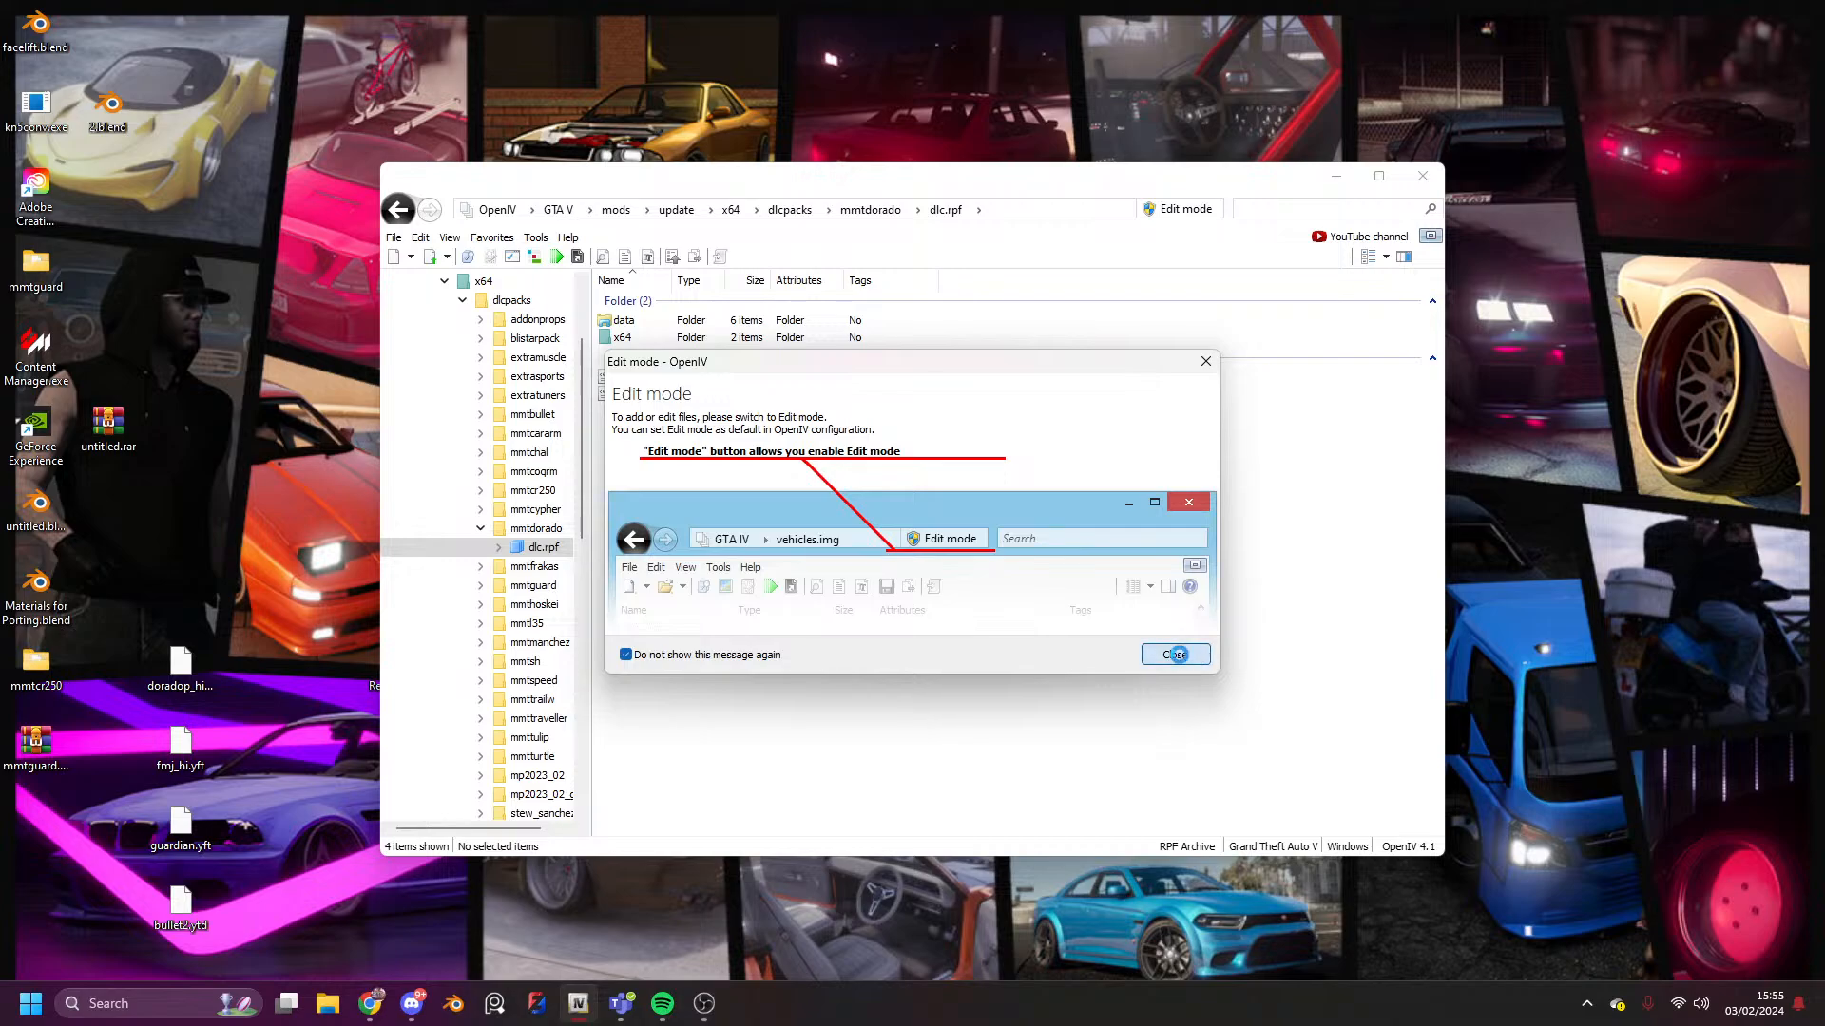
double_click(665, 320)
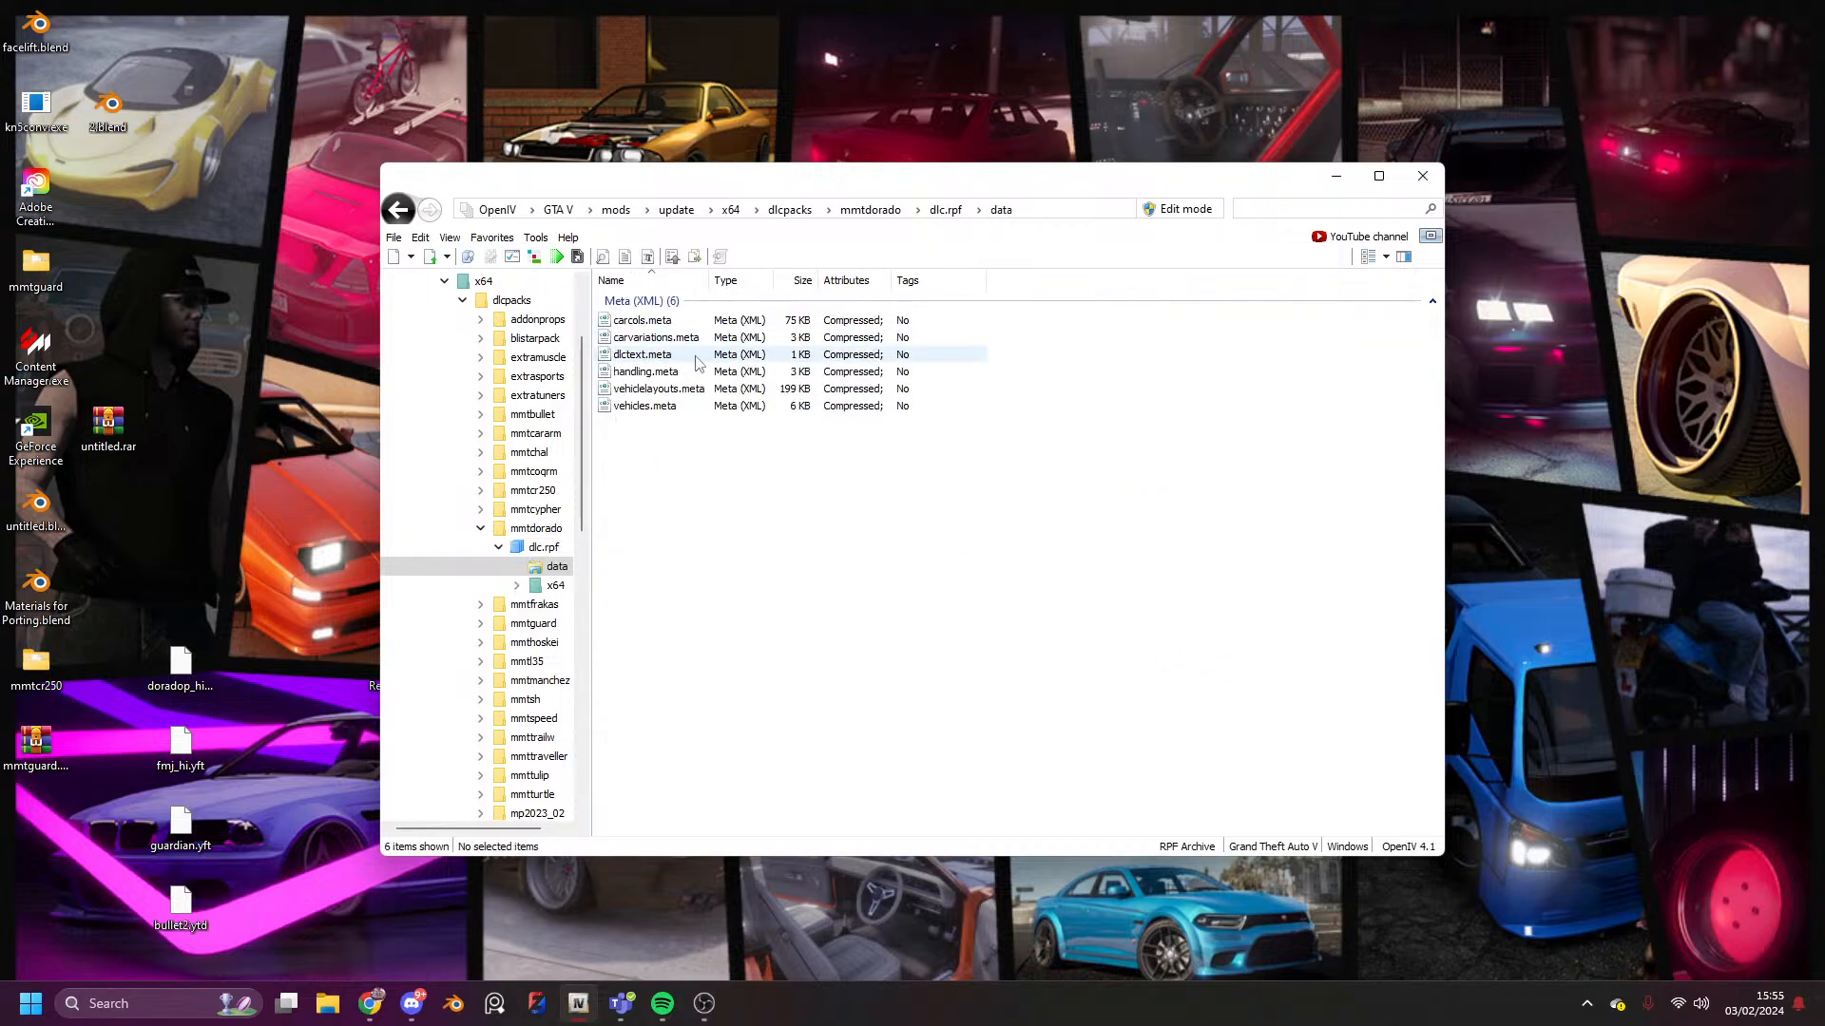
- View vehicles.meta briefly, close it, and enable Edit mode with automatic saving of changes
double_click(661, 407)
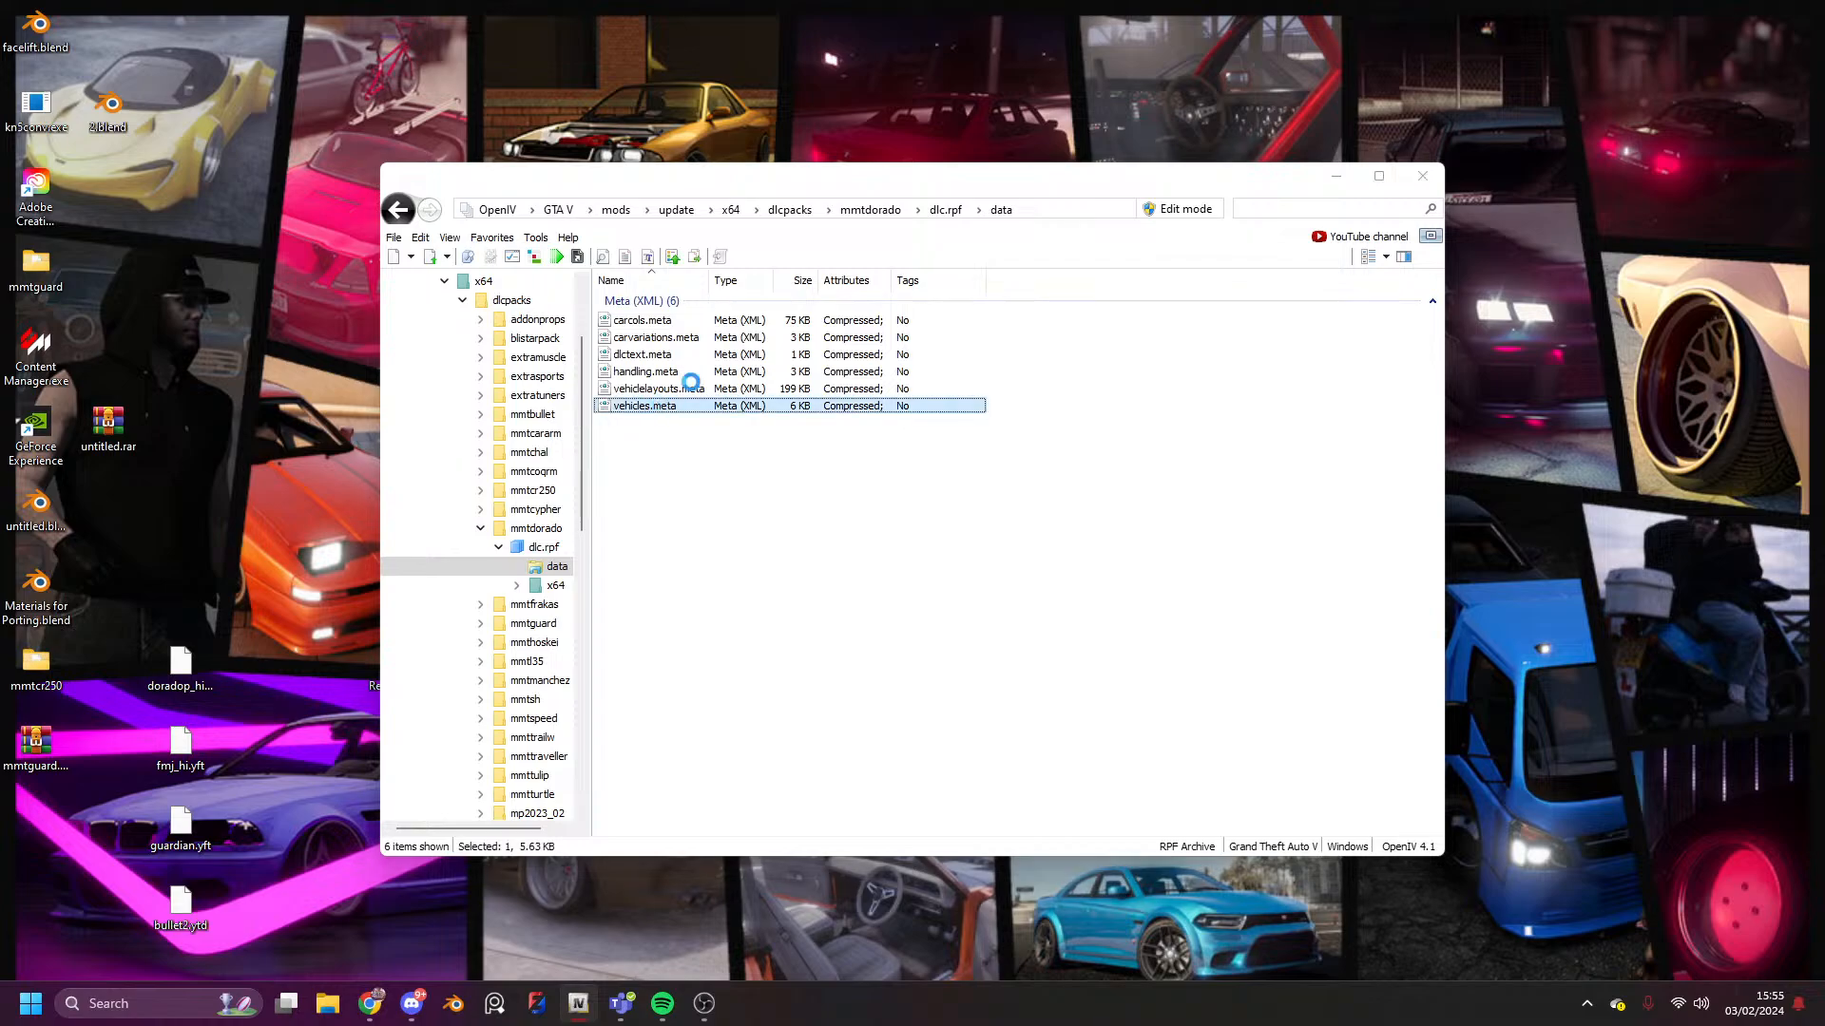
left_click(1296, 284)
left_click(1195, 217)
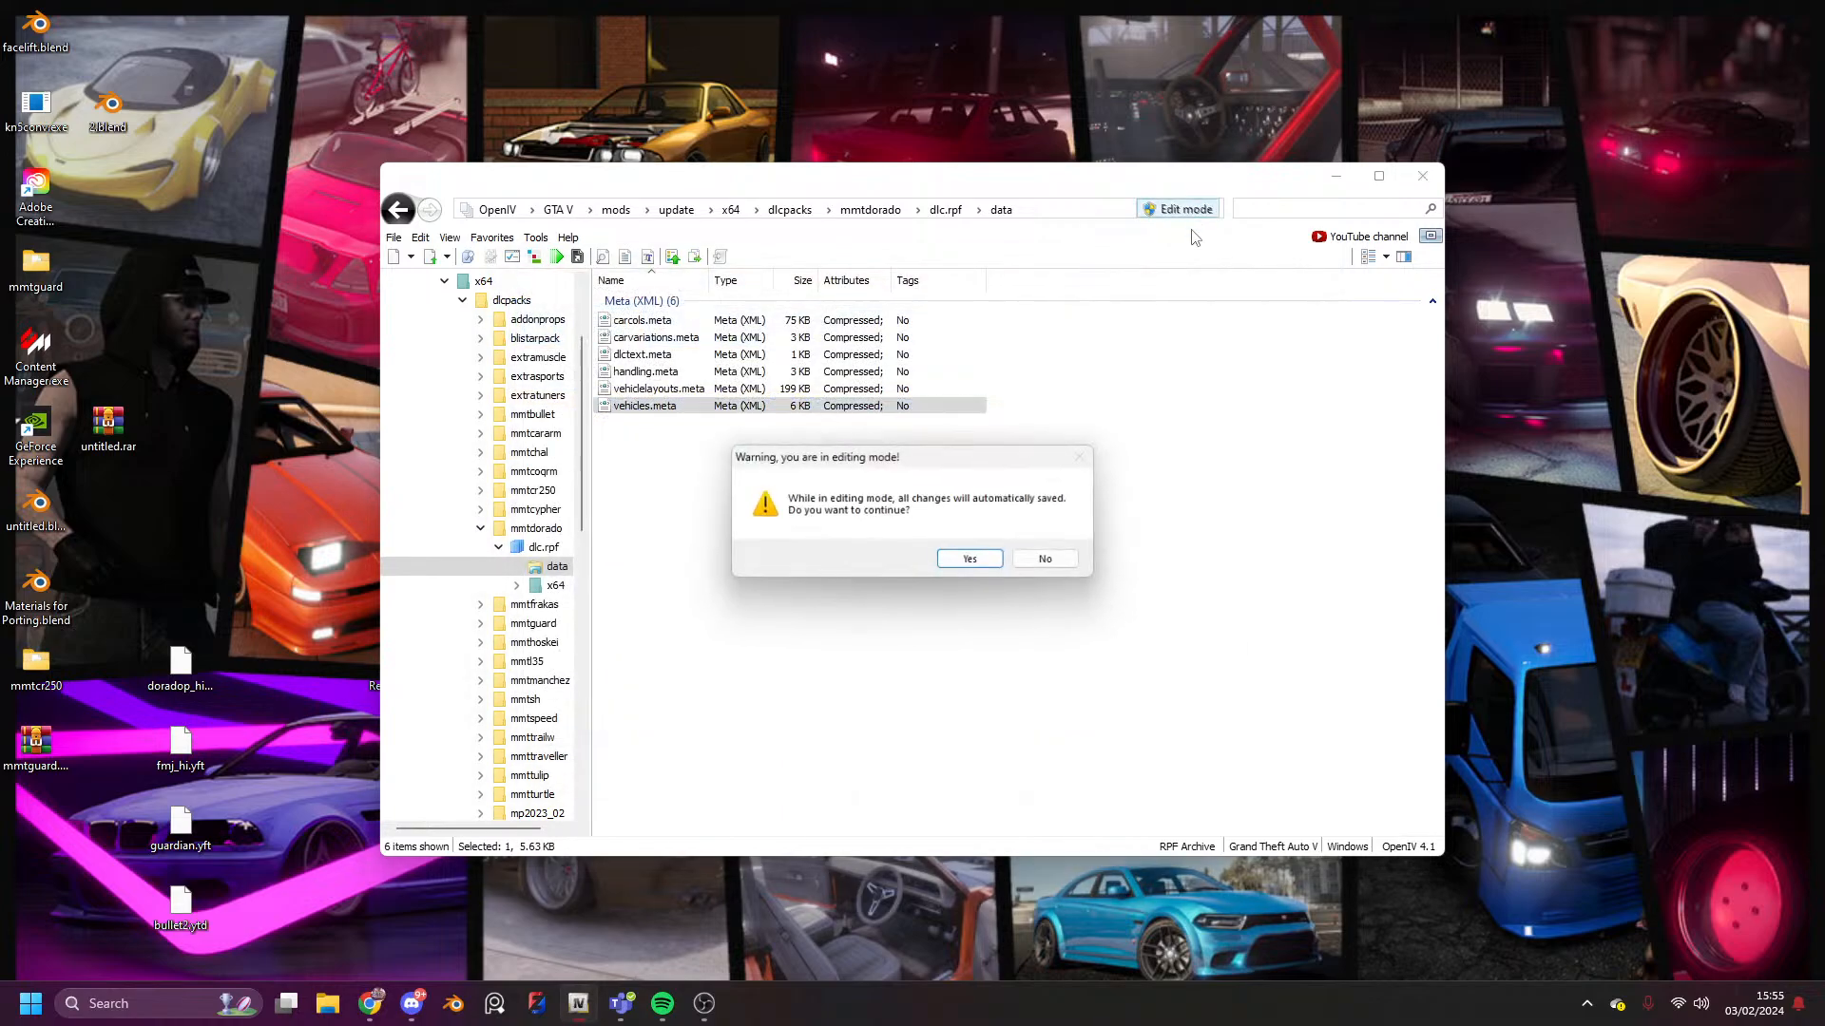
left_click(977, 565)
- Open vehicles.meta for editing and replace the self-closing end of the audioNameHash tag with ">dorado"
right_click(742, 407)
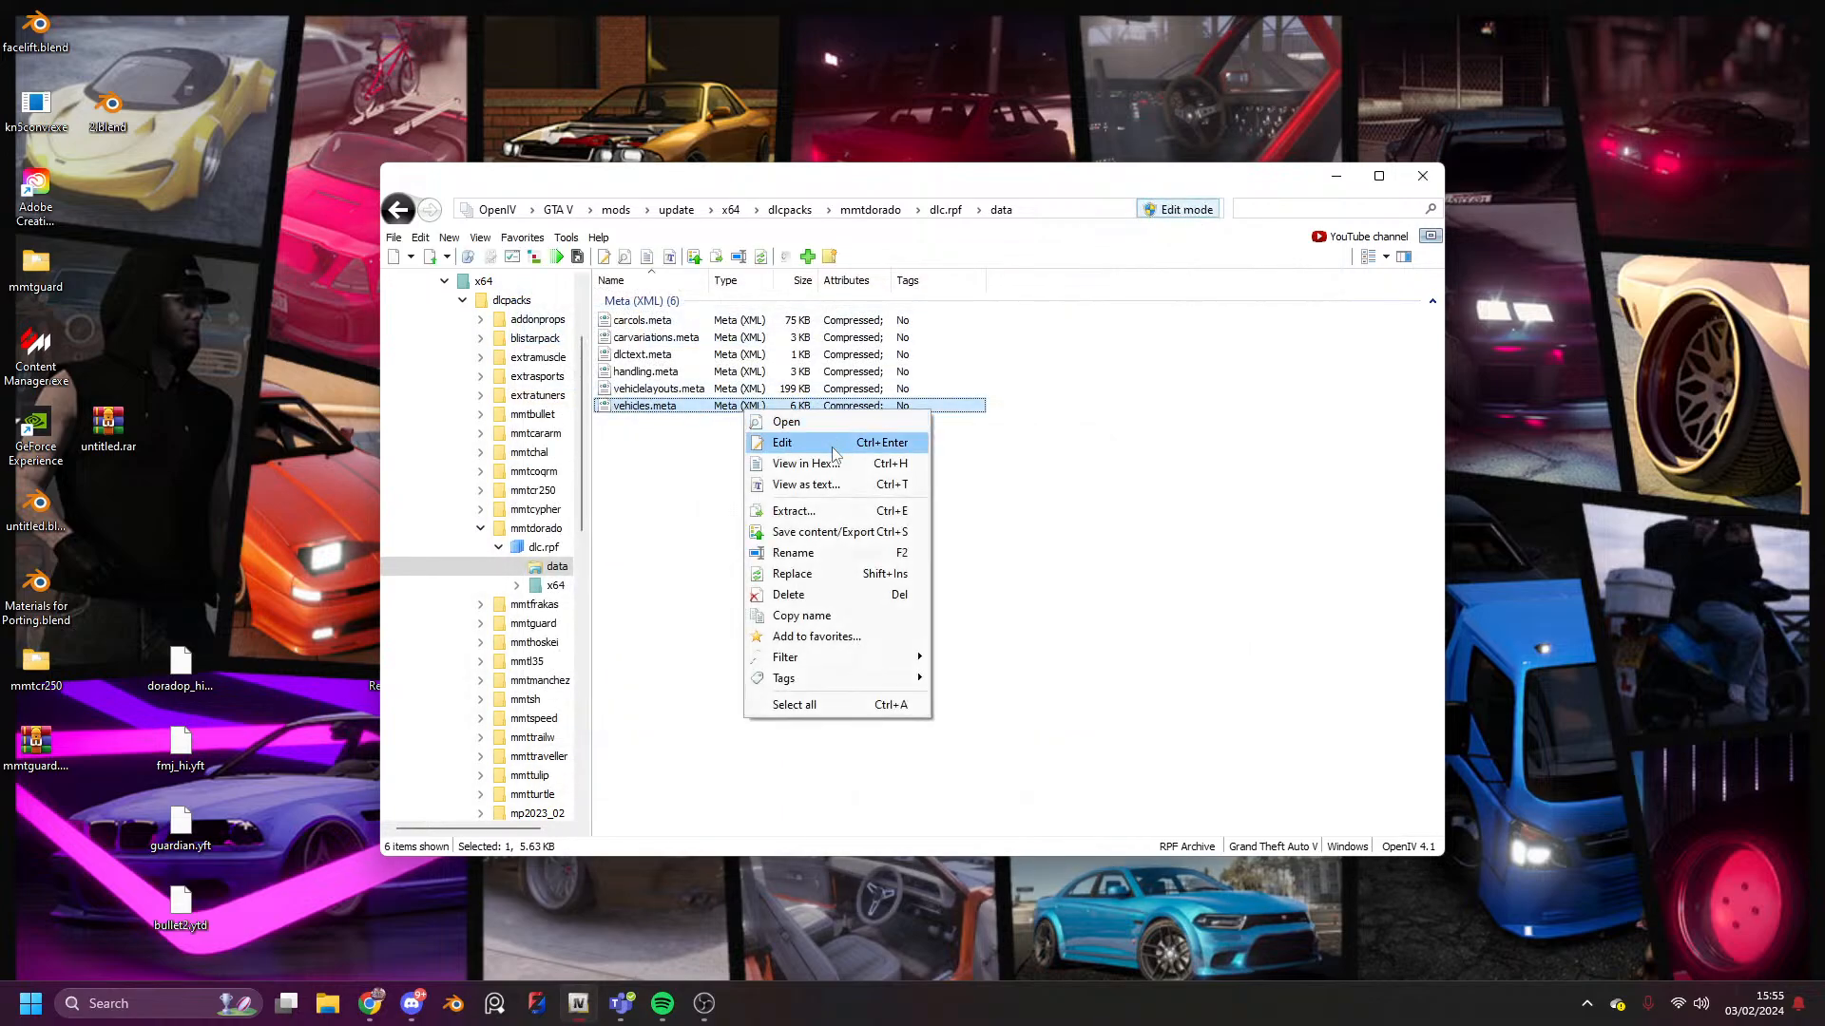
left_click(808, 436)
scroll(725, 569, "down", 2)
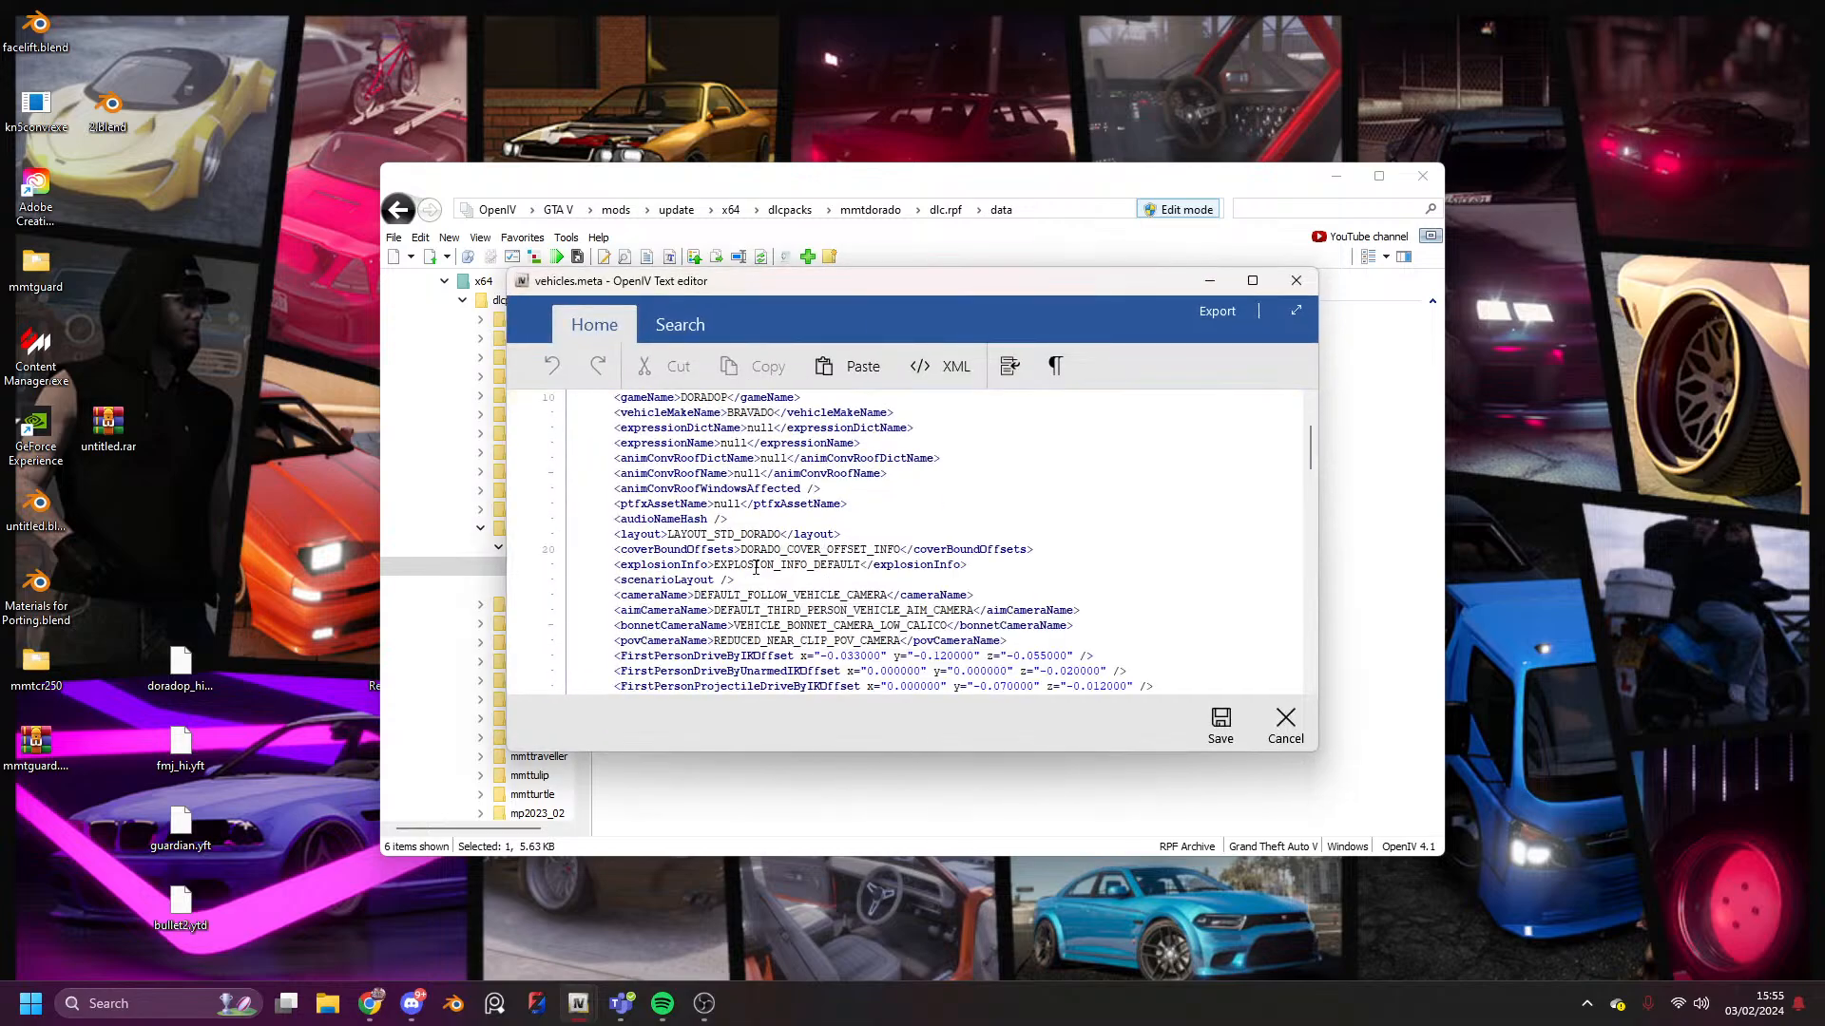
left_click_drag(727, 567, 709, 568)
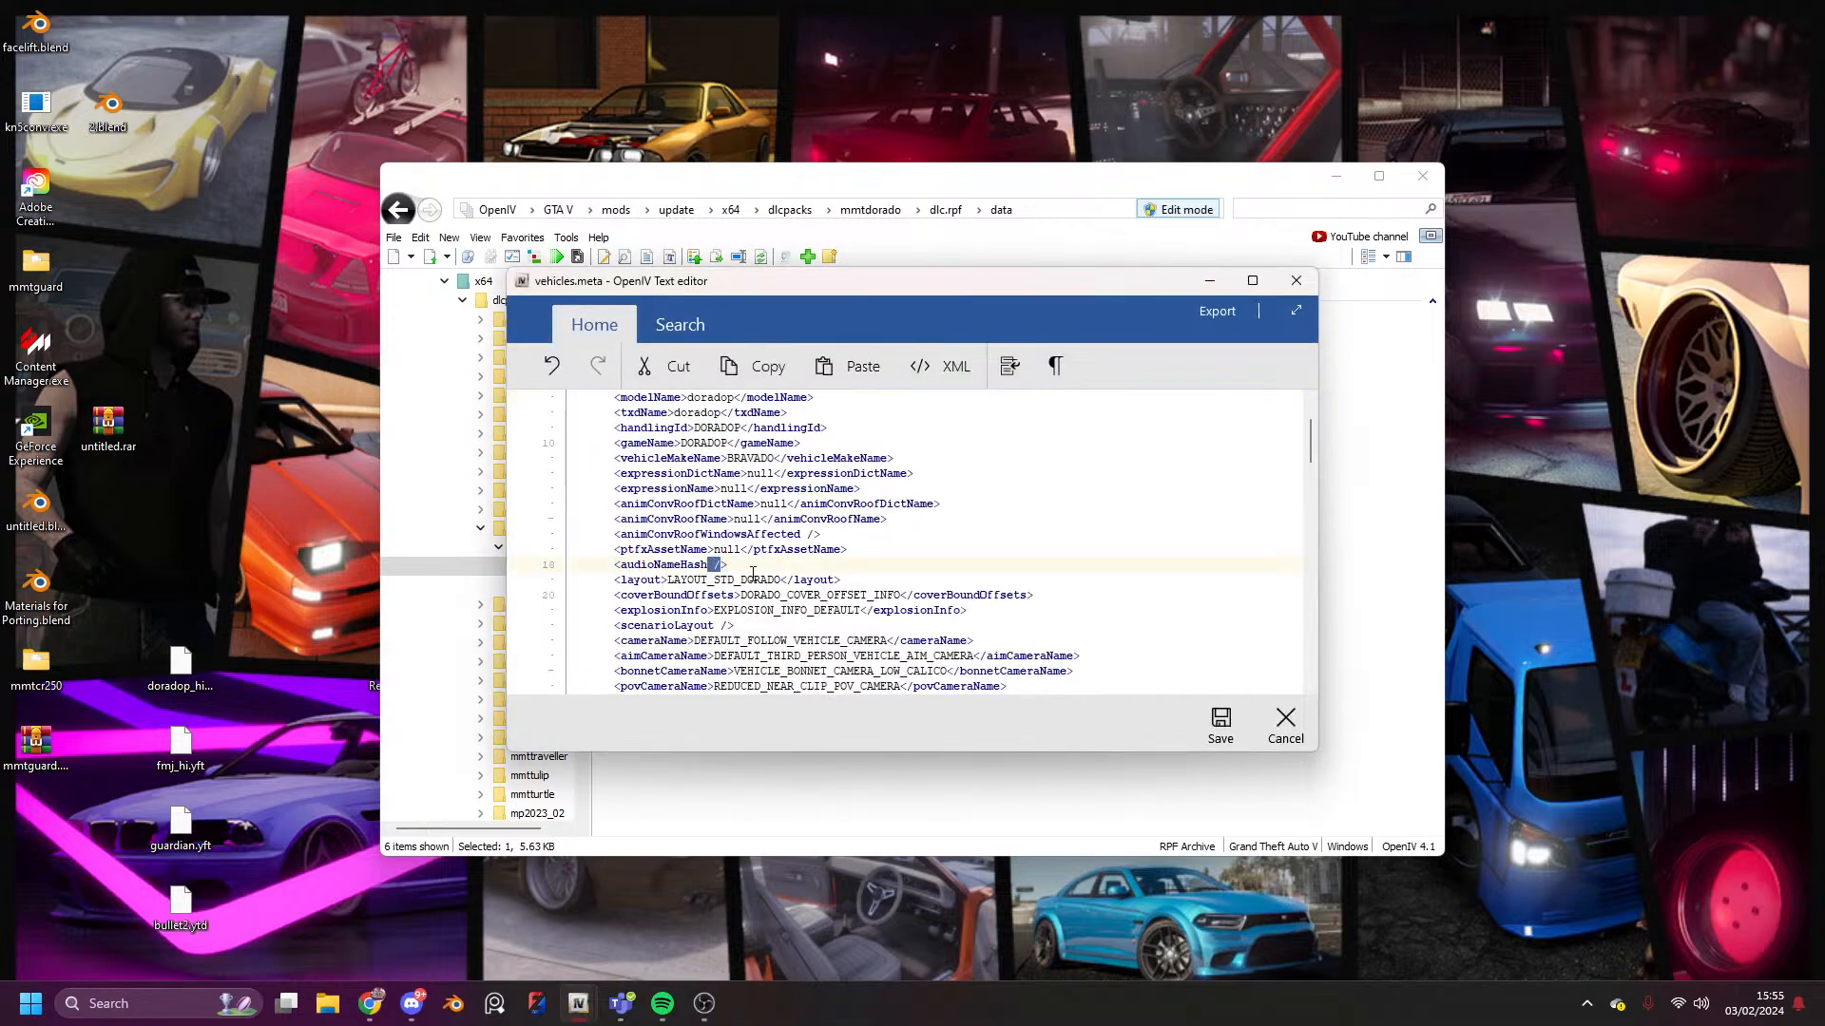
type(">dorado")
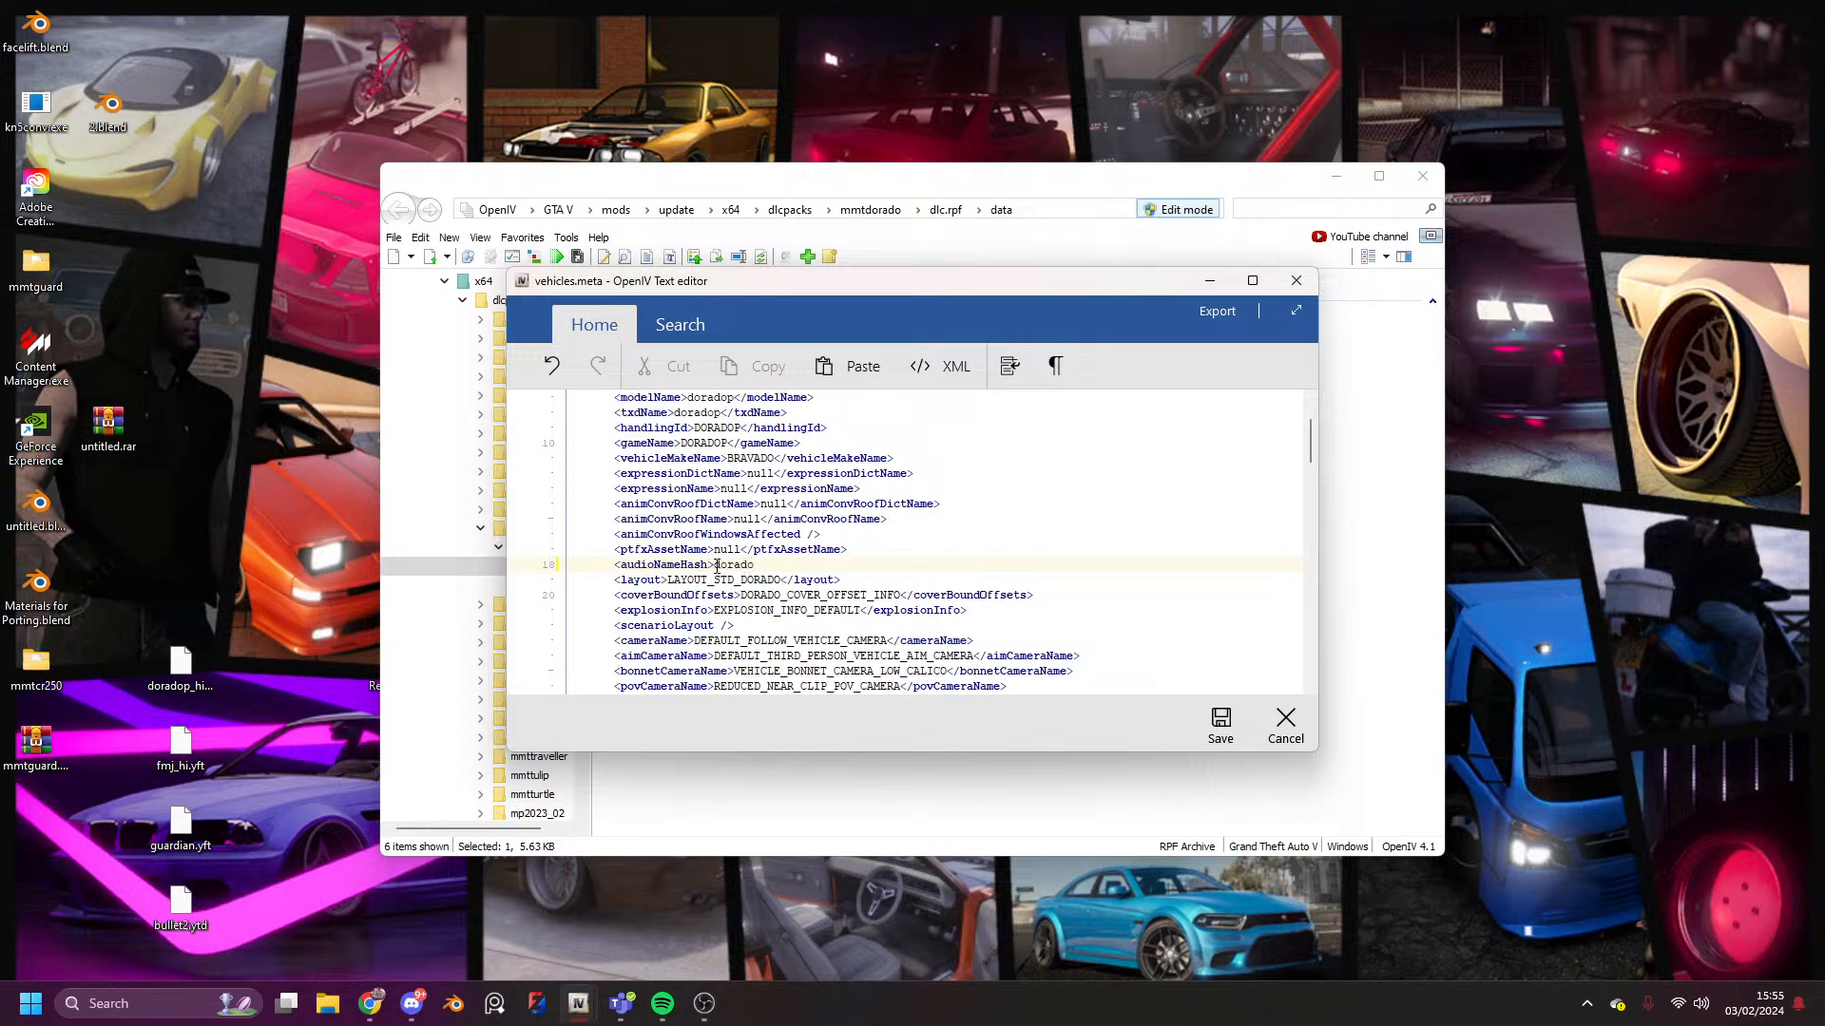
- Add the closing </audioNameHash> tag after dorado and save vehicles.meta
left_click_drag(713, 566, 614, 564)
key("ctrl+c")
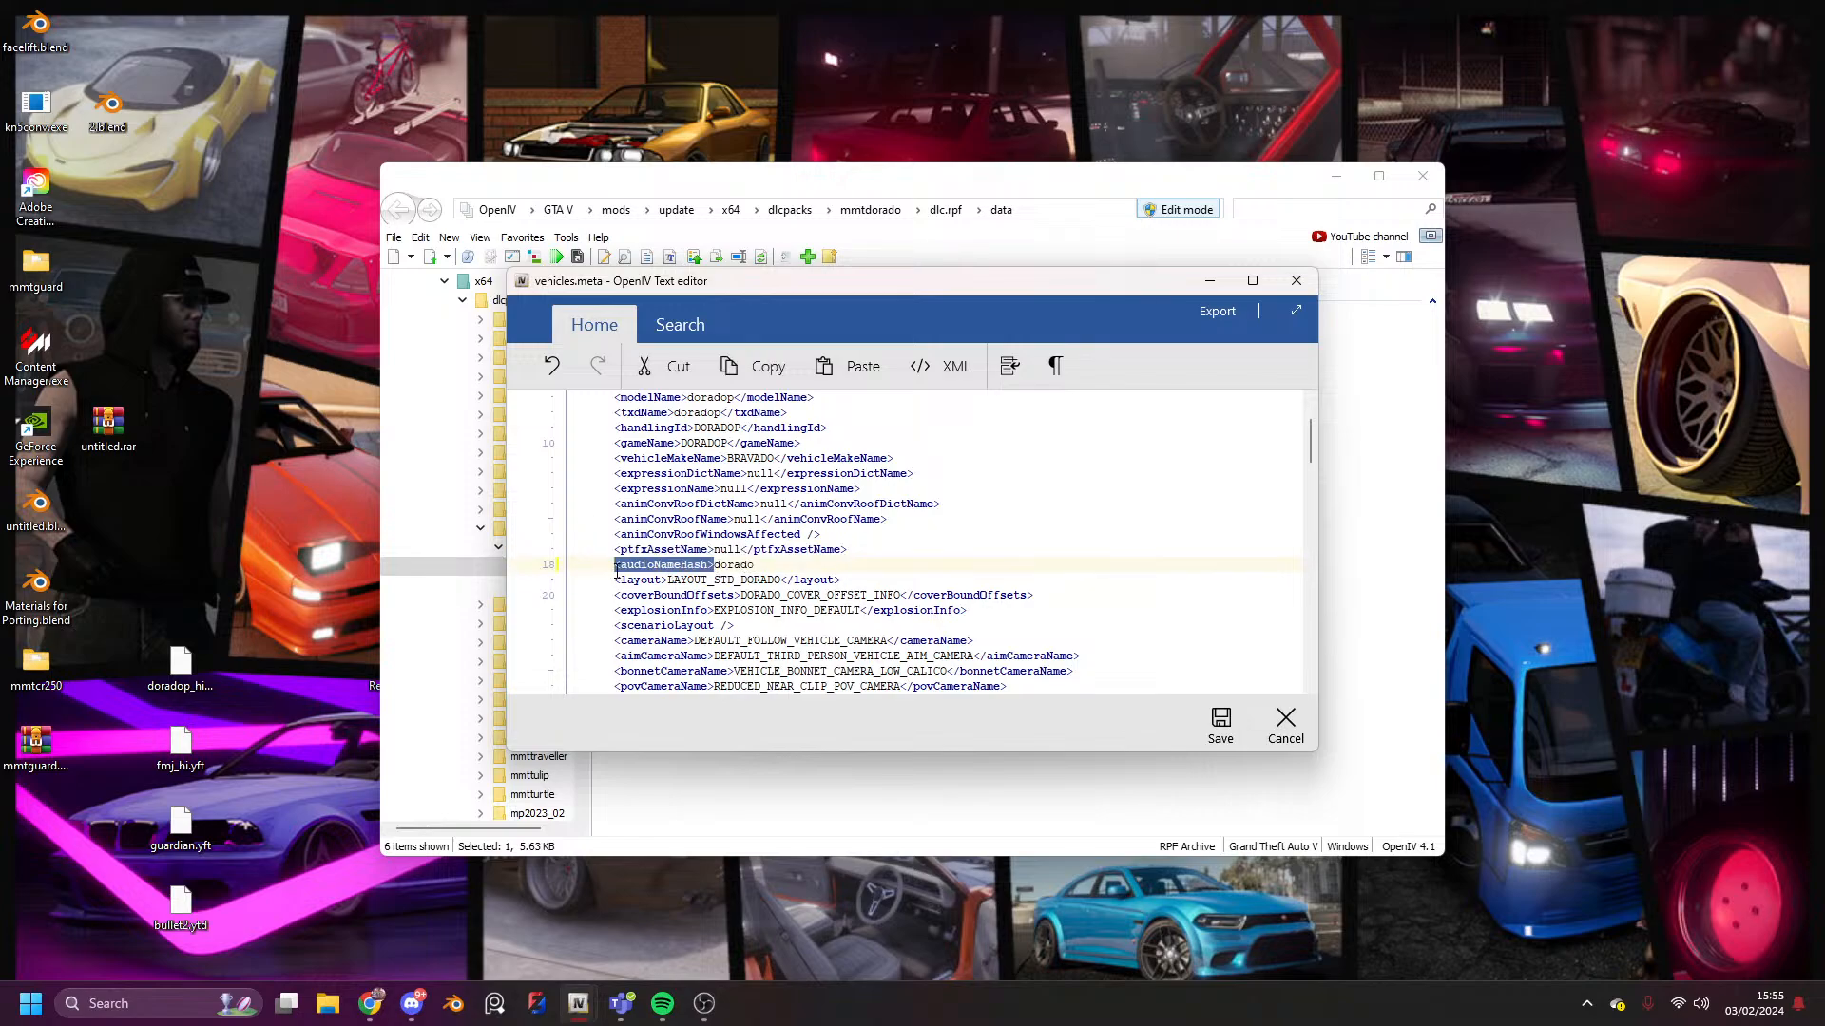
left_click(778, 564)
key("ctrl+v")
left_click(760, 564)
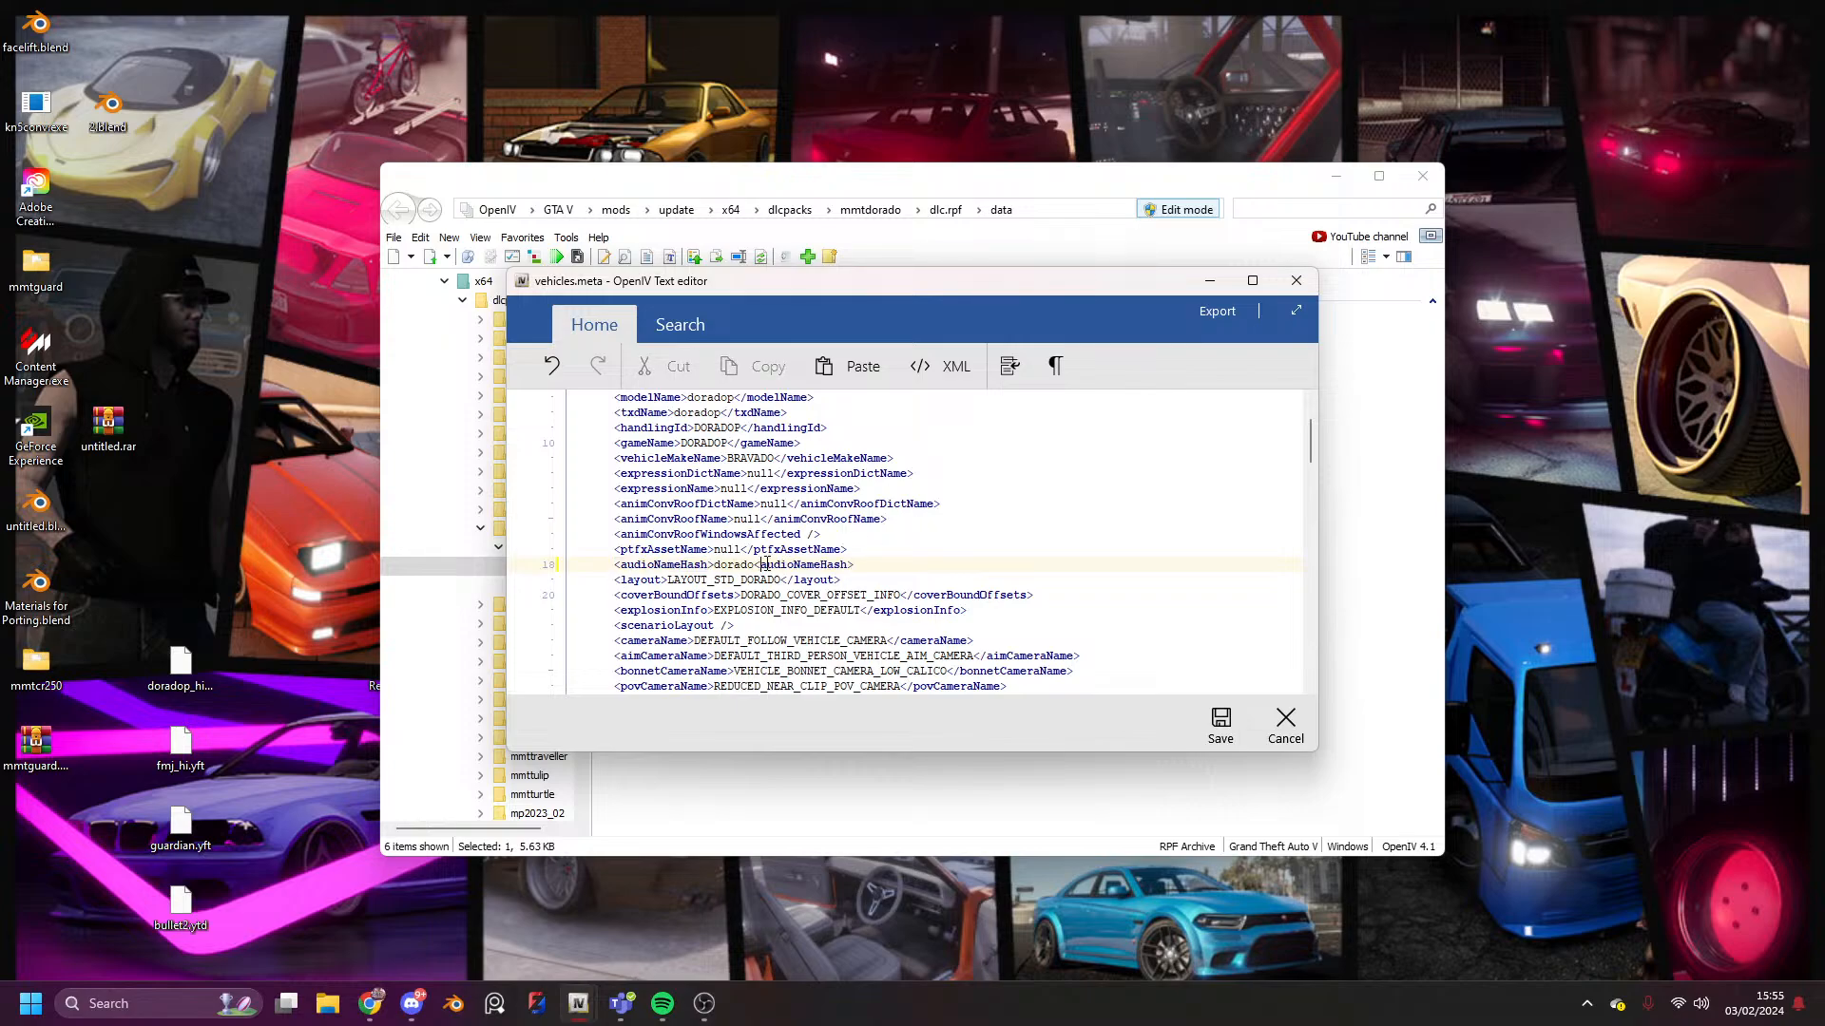
type("/")
left_click(1230, 728)
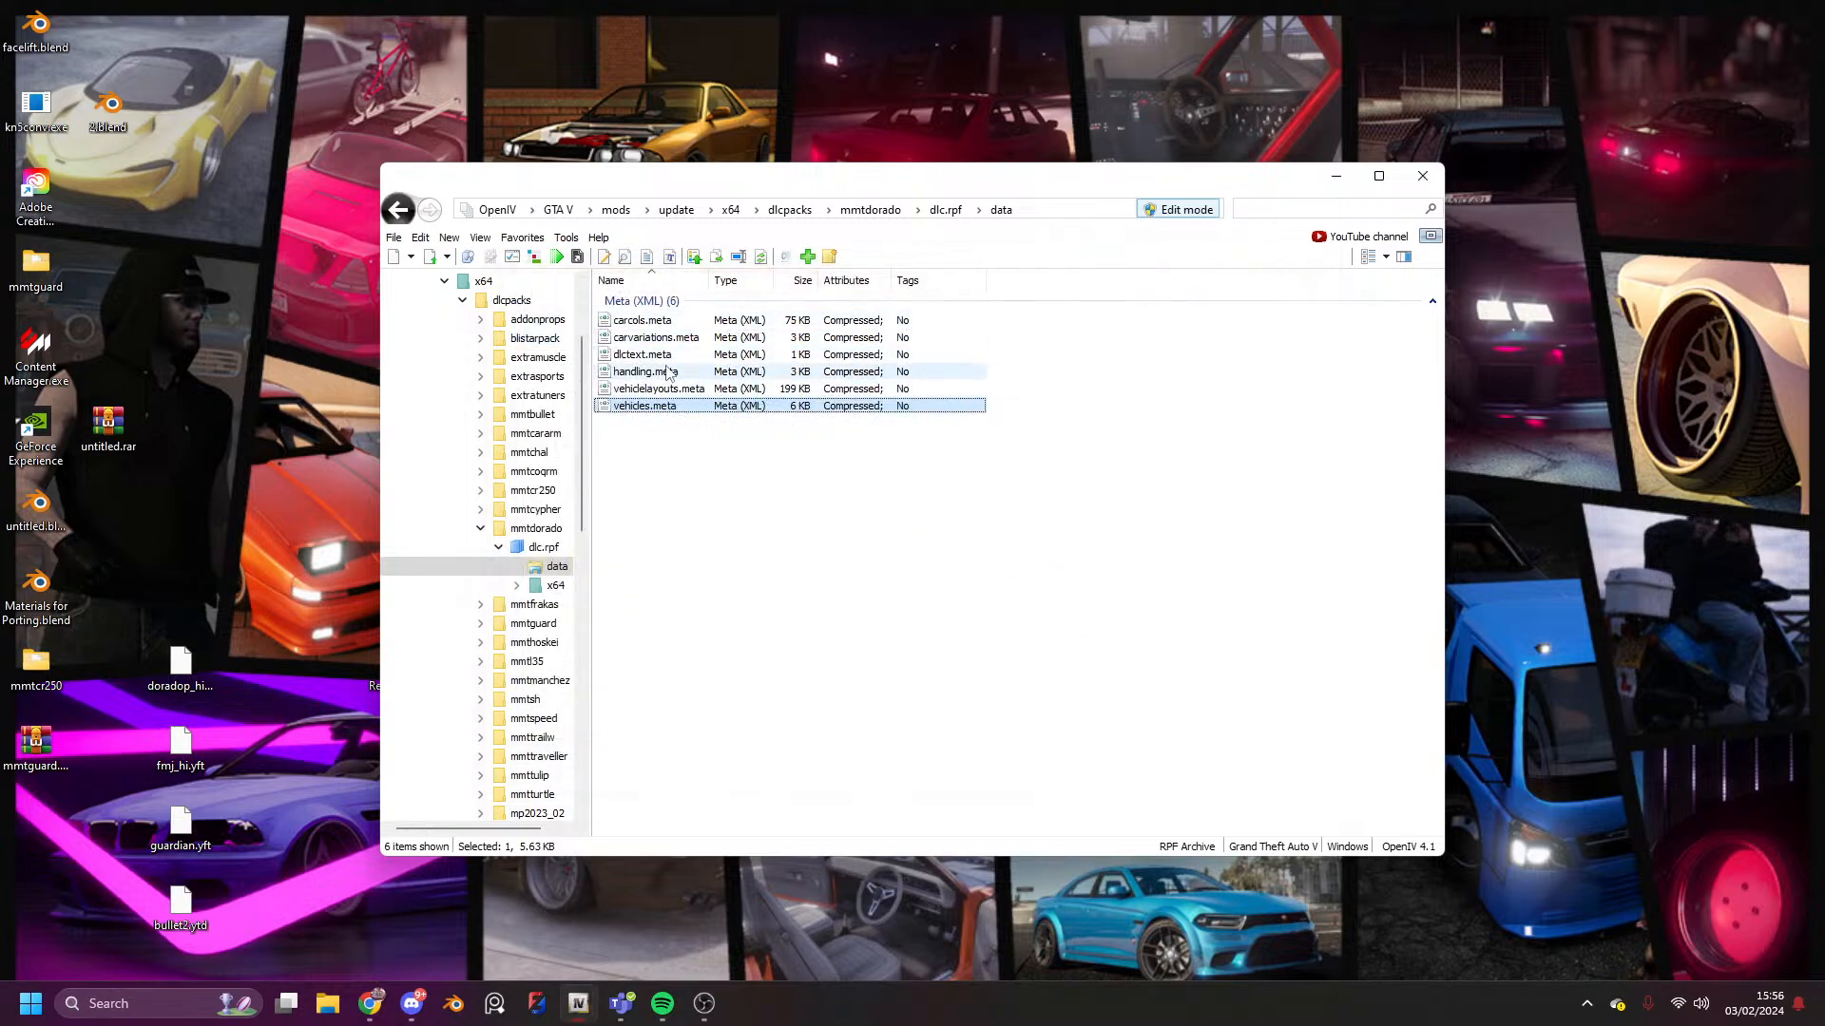
- Open carcols.meta for editing and search it for "roof"
right_click(668, 371)
left_click(620, 437)
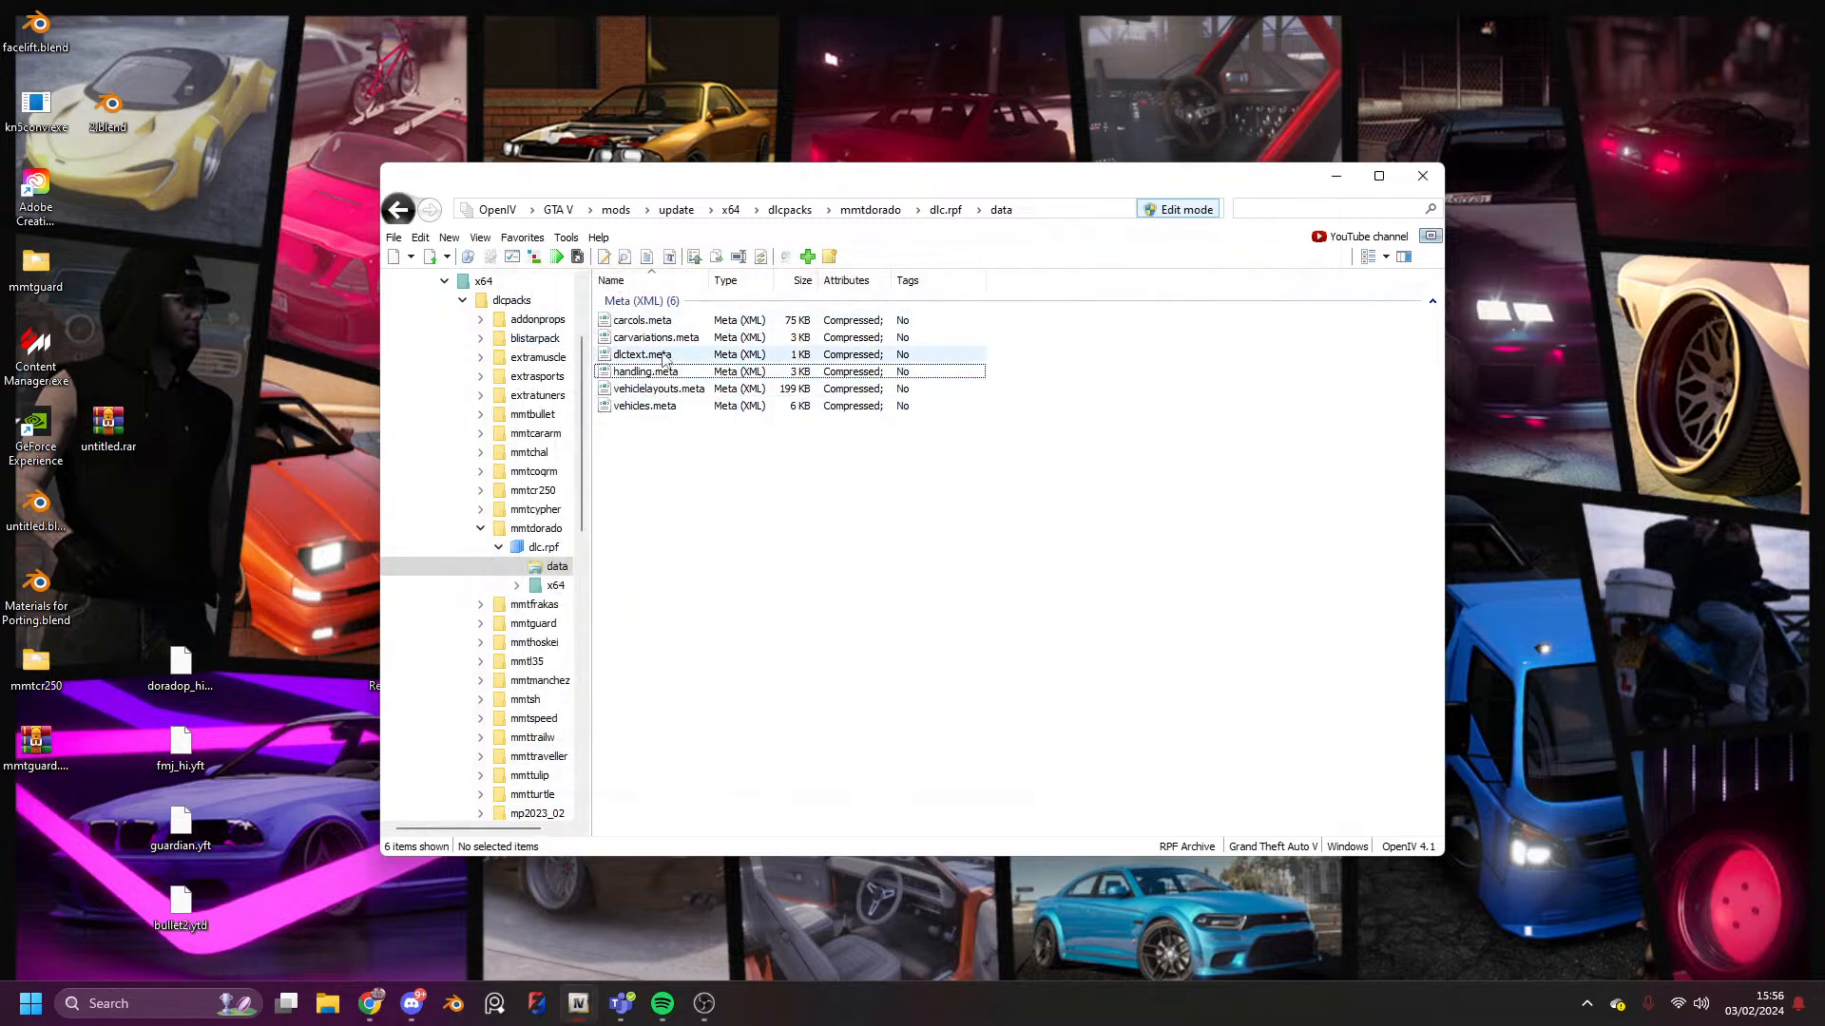
left_click(642, 320)
right_click(667, 323)
left_click(671, 354)
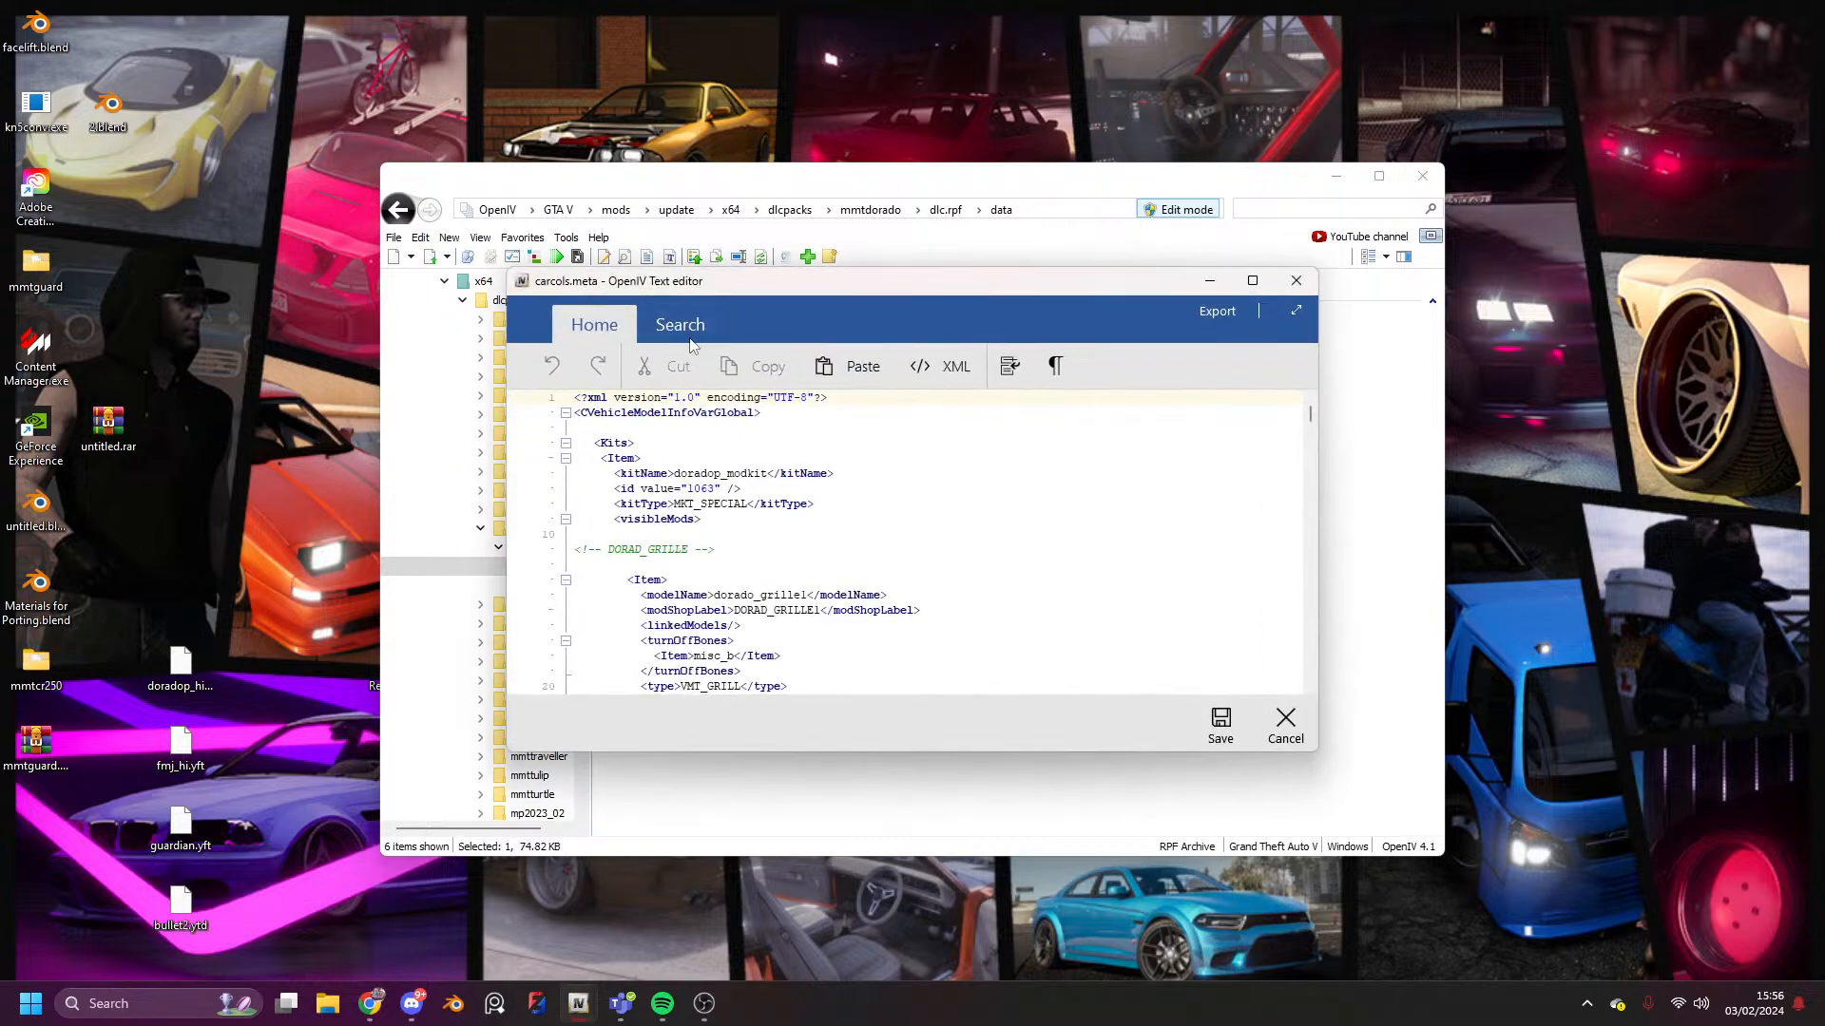
left_click(686, 326)
type("roof")
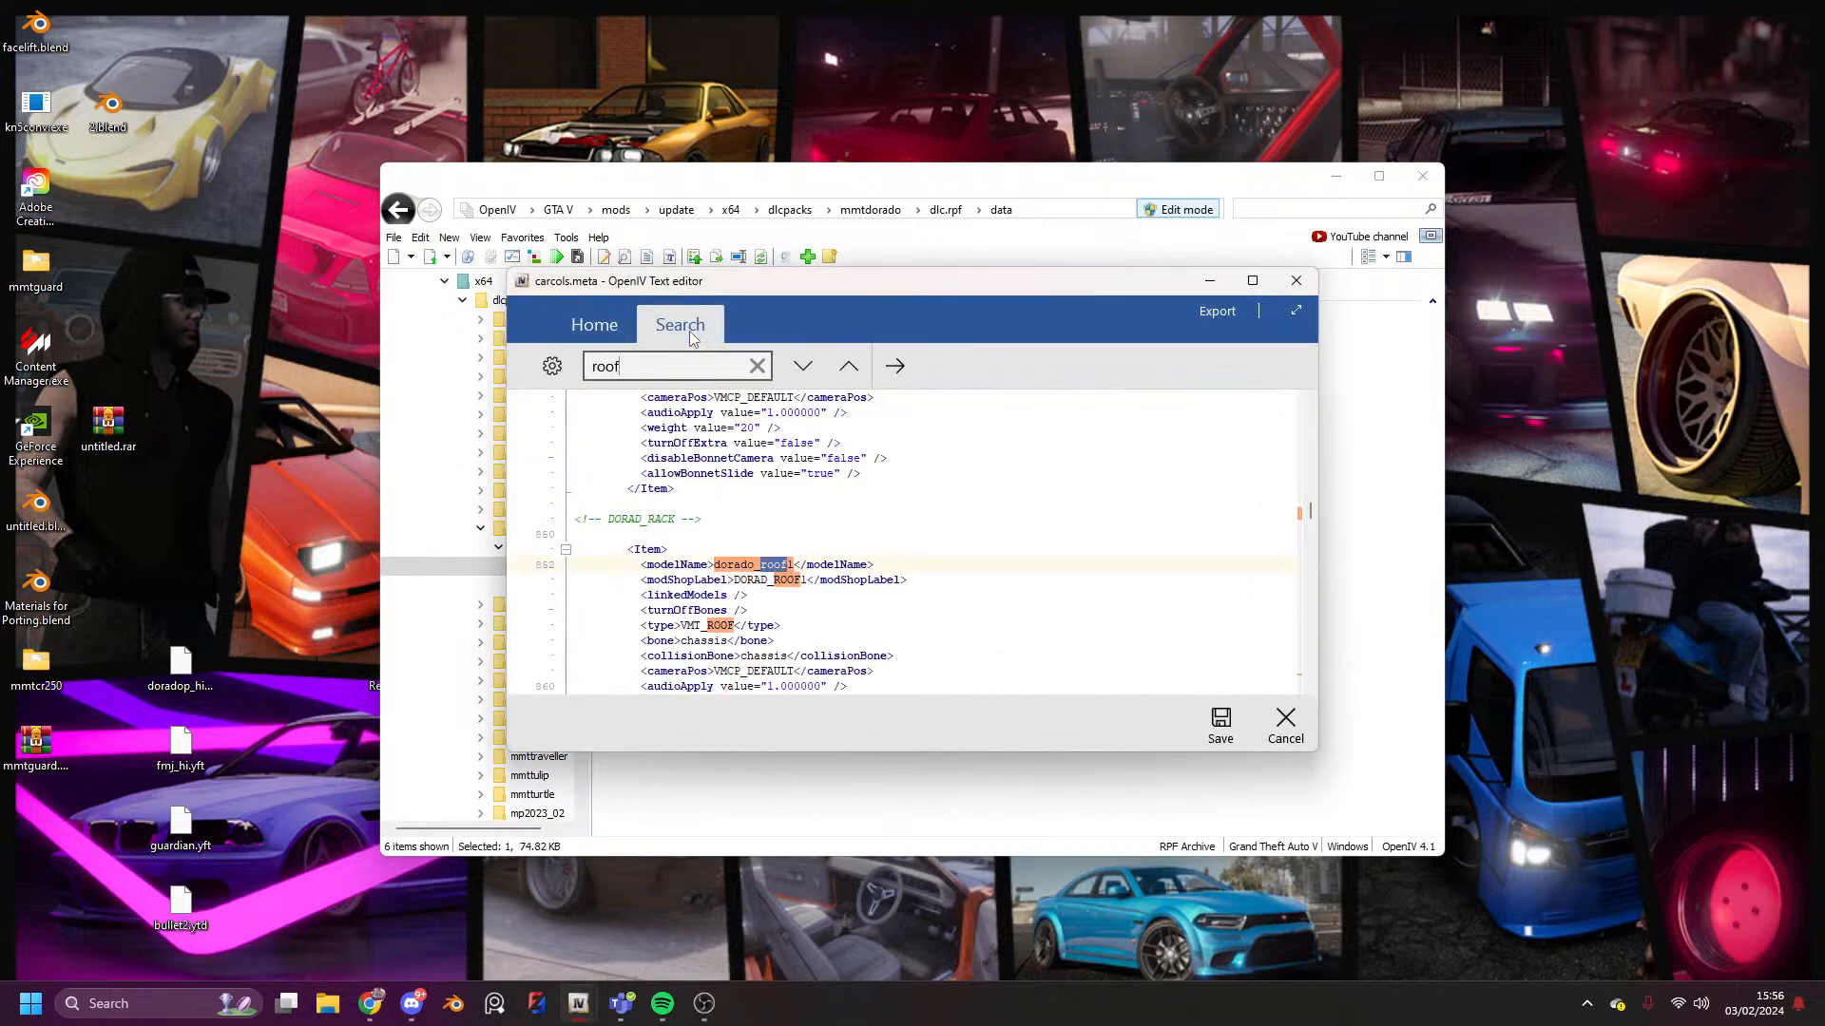
- Delete all roof items between the DORAD_RACK and DORAD_BUMPER_FRONT comments and save carcols.meta
left_click(684, 533)
left_click_drag(684, 533, 752, 452)
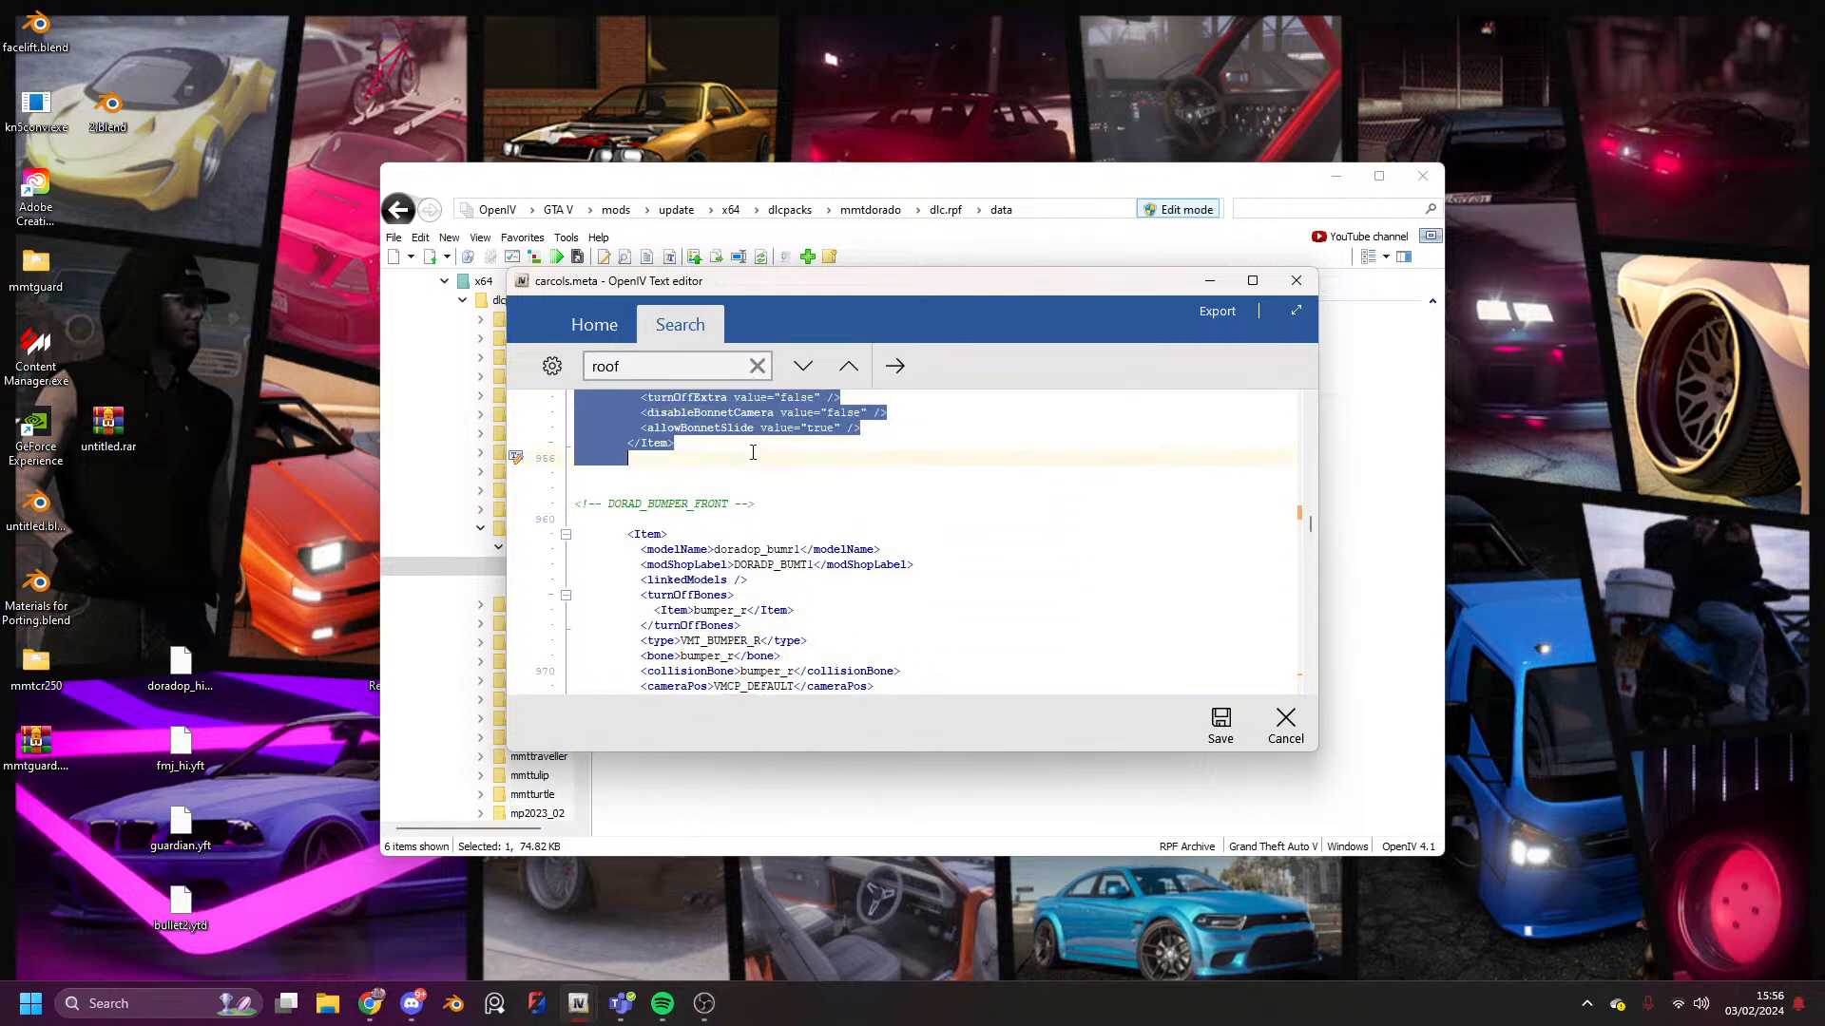
key("Delete")
scroll(813, 531, "up", 3)
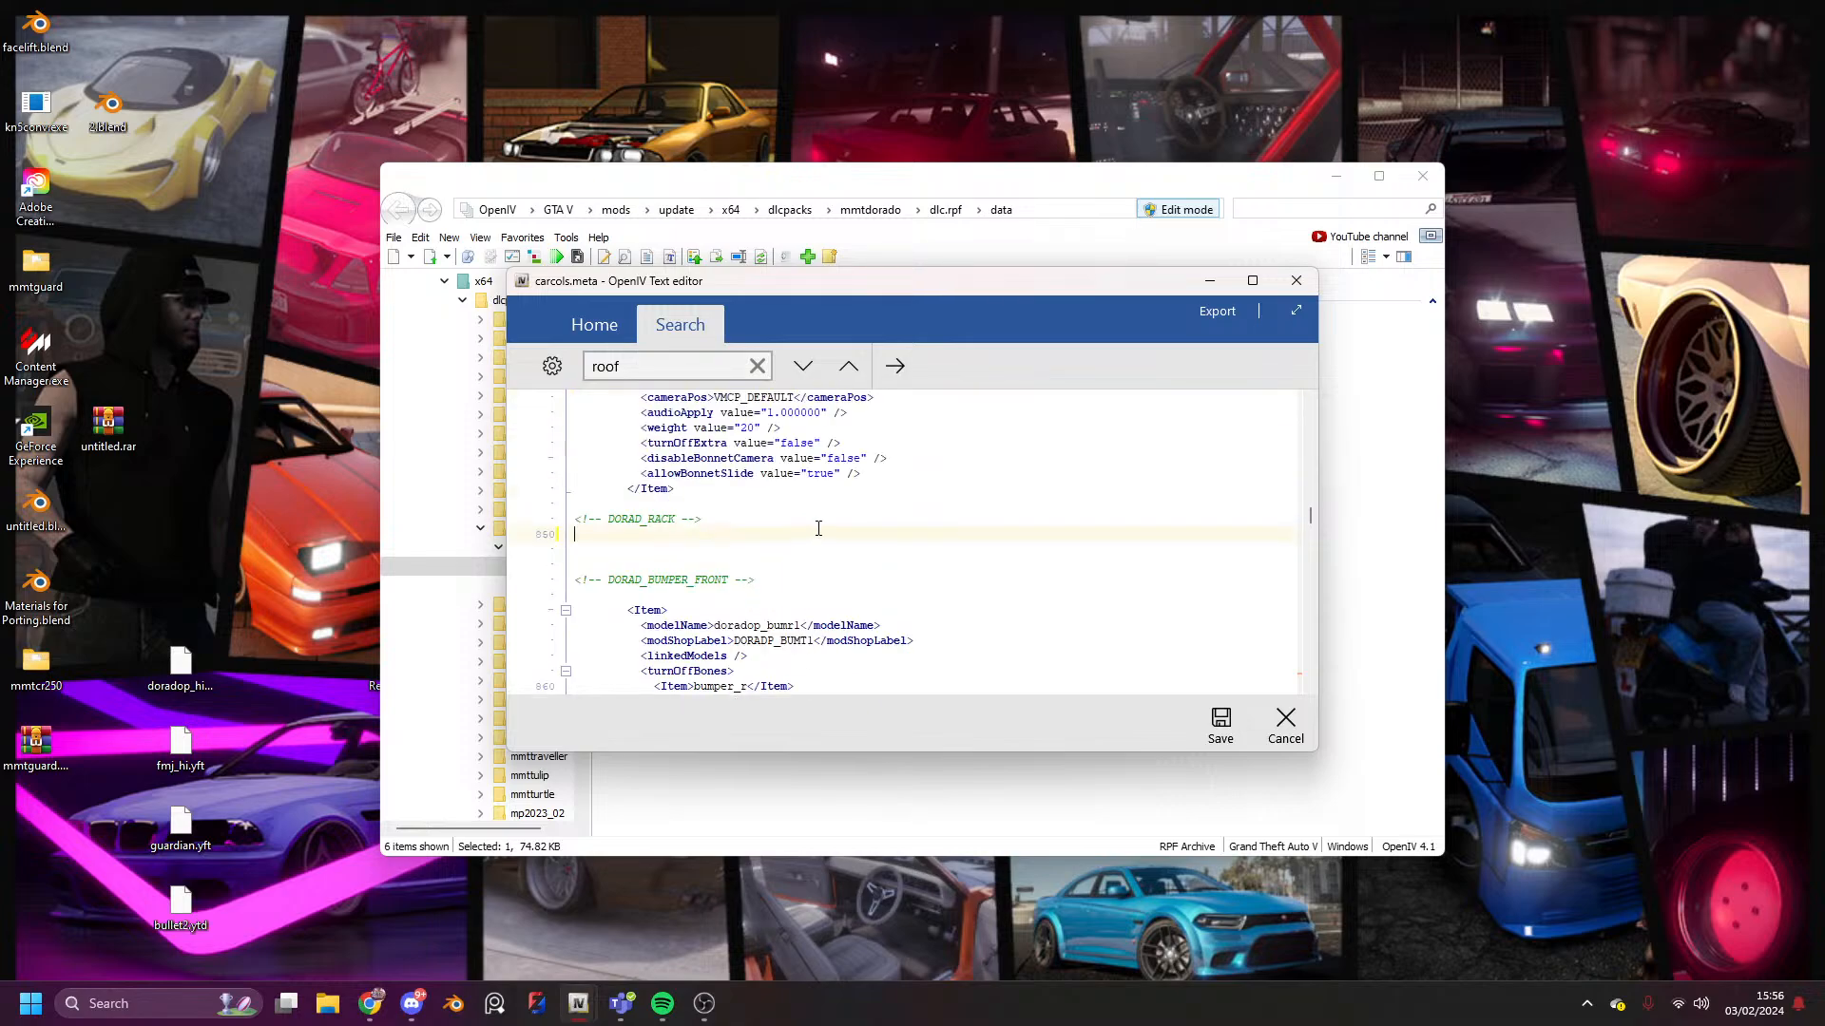
left_click(1220, 727)
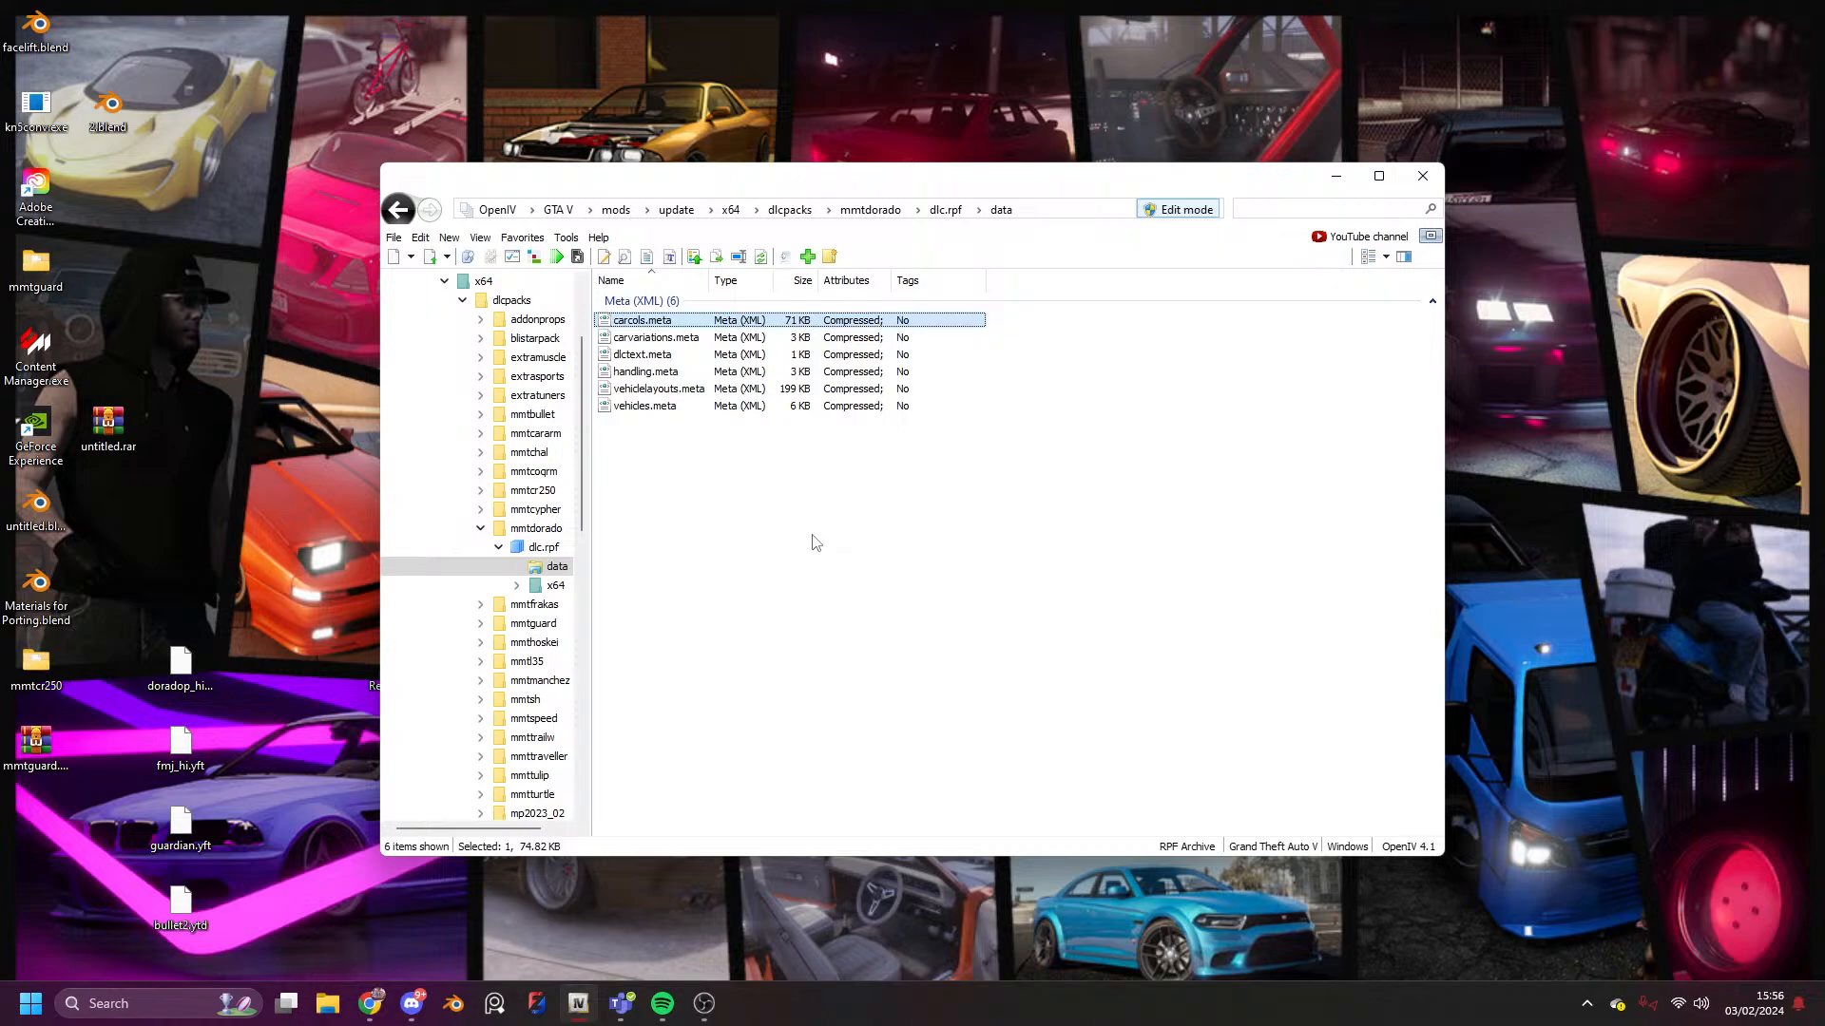
- Clear the Discord and Chrome windows off the screen and minimize the OpenIV window
left_click(412, 1003)
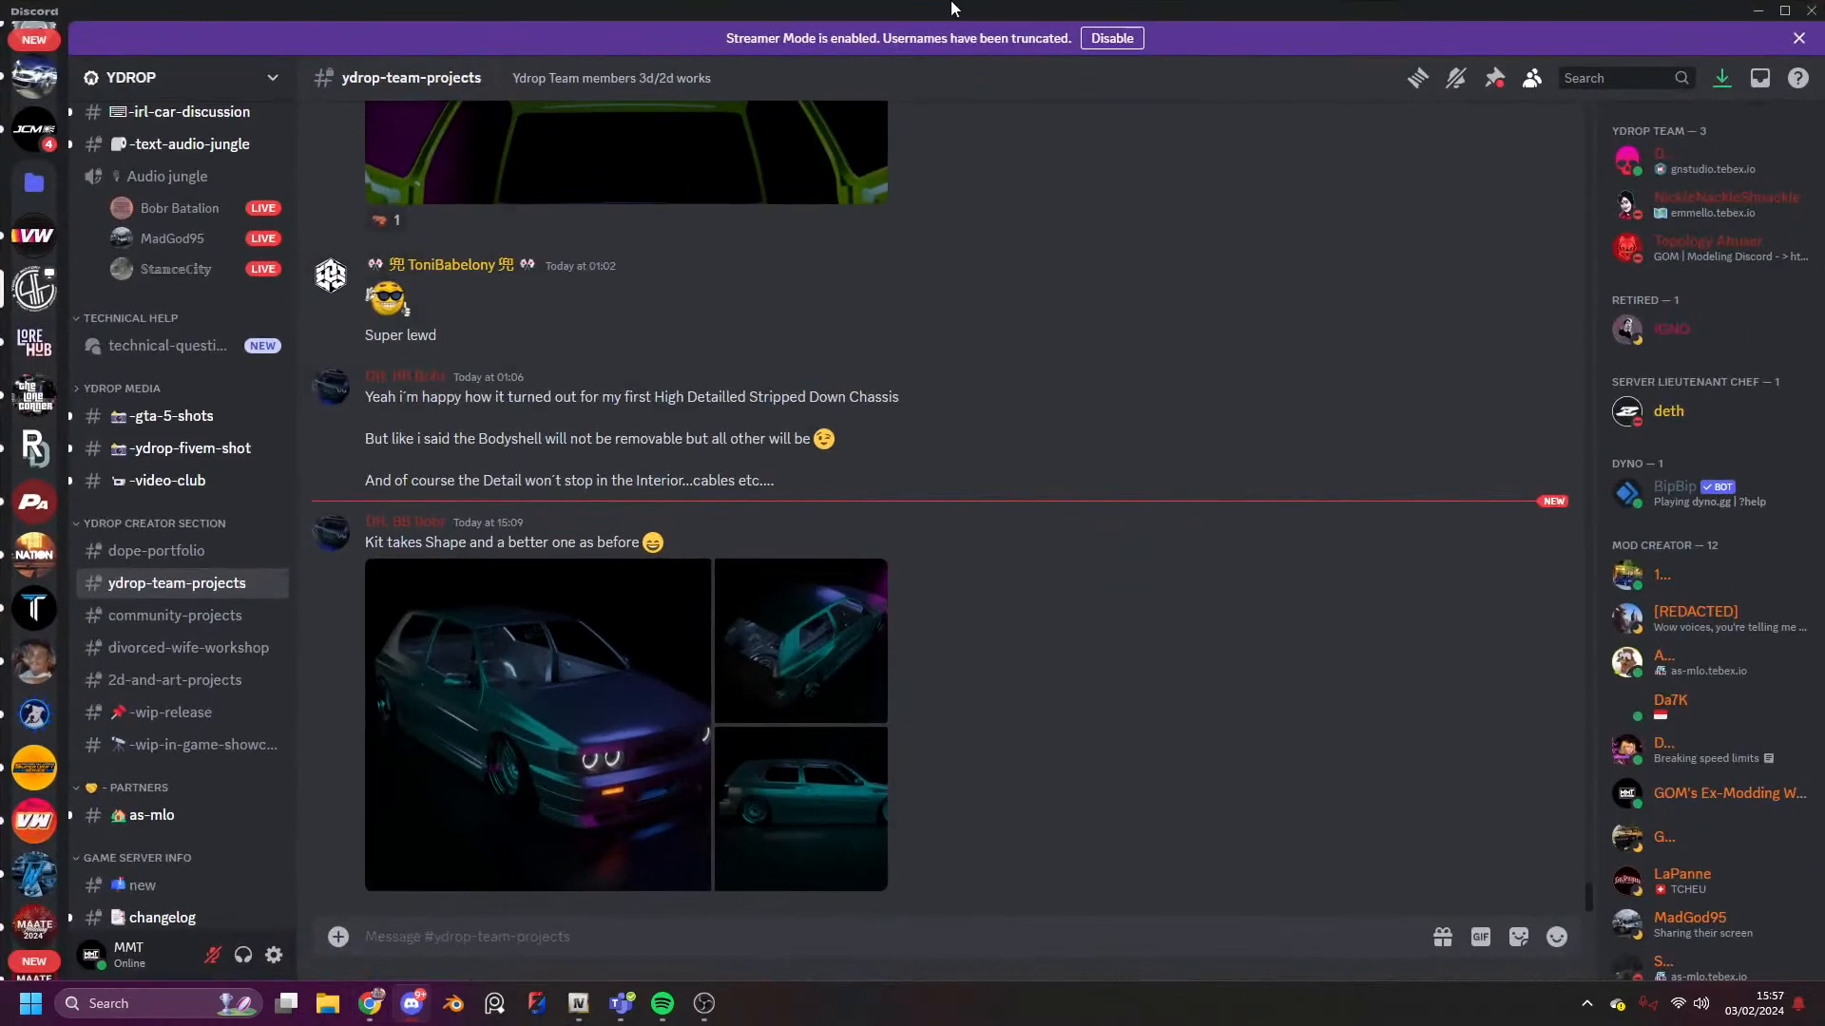
left_click_drag(953, 11, 954, 0)
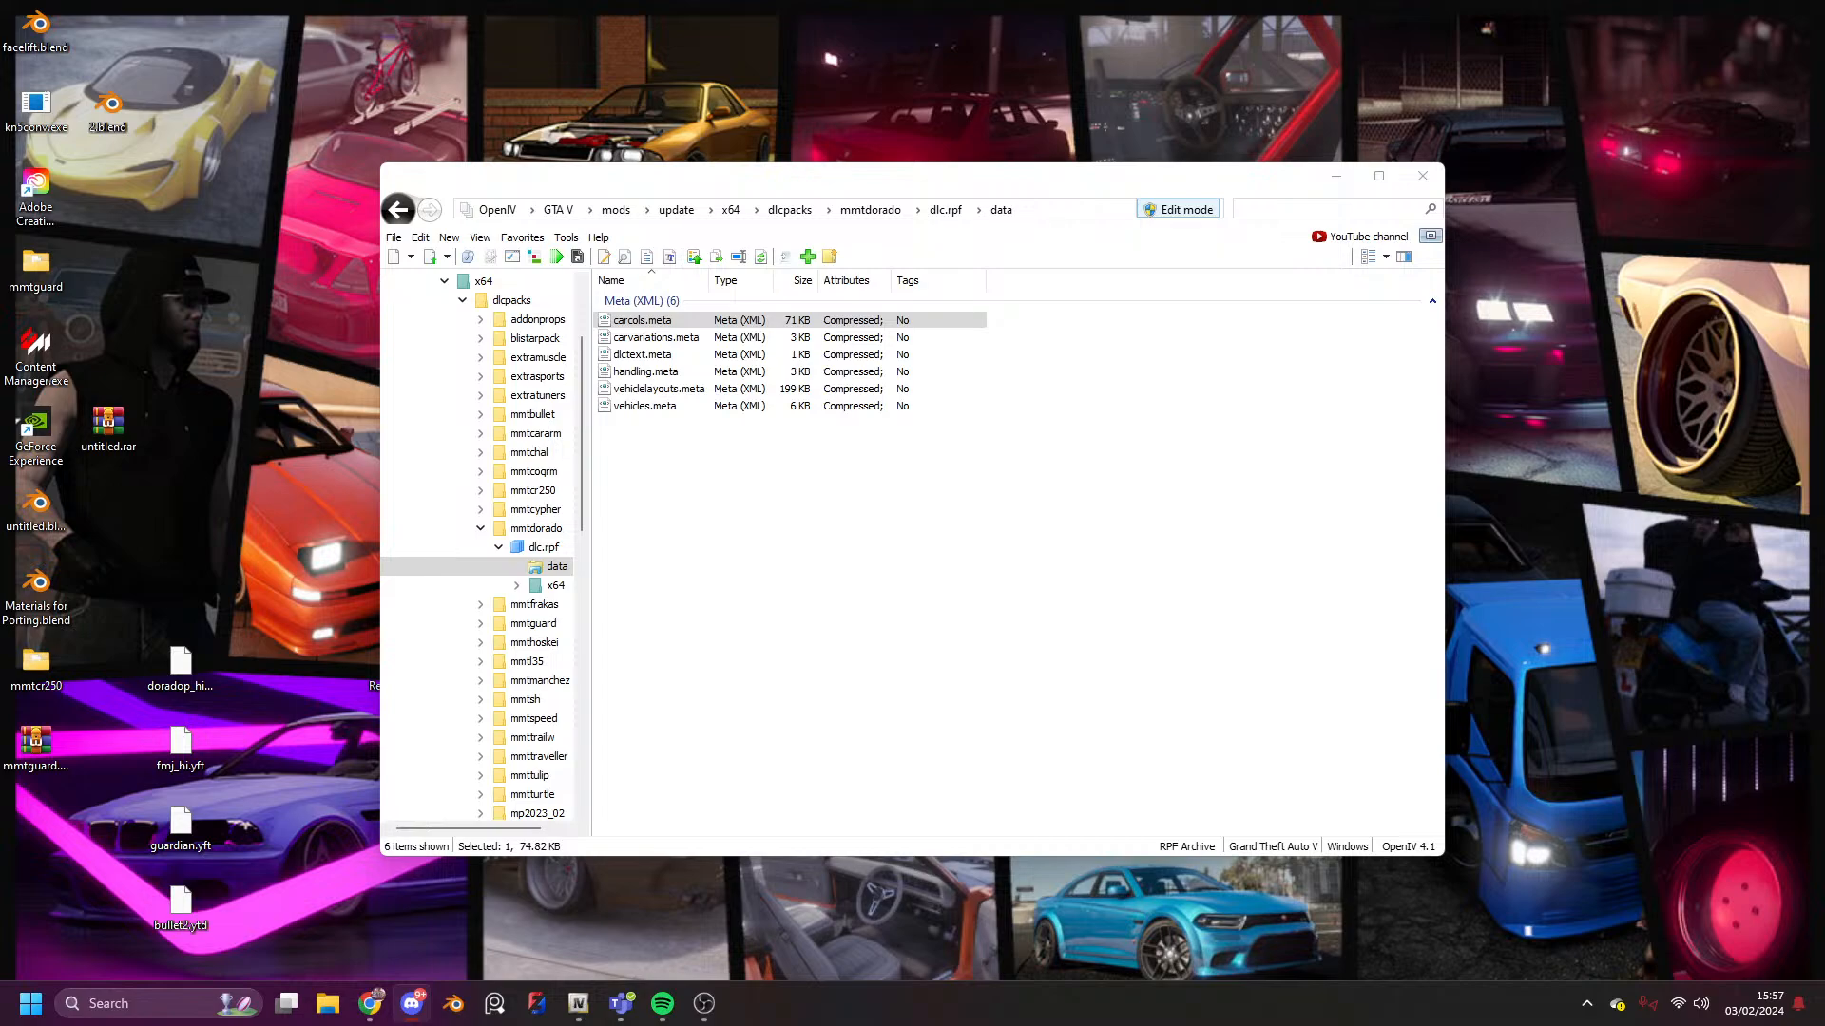
key("alt+Tab")
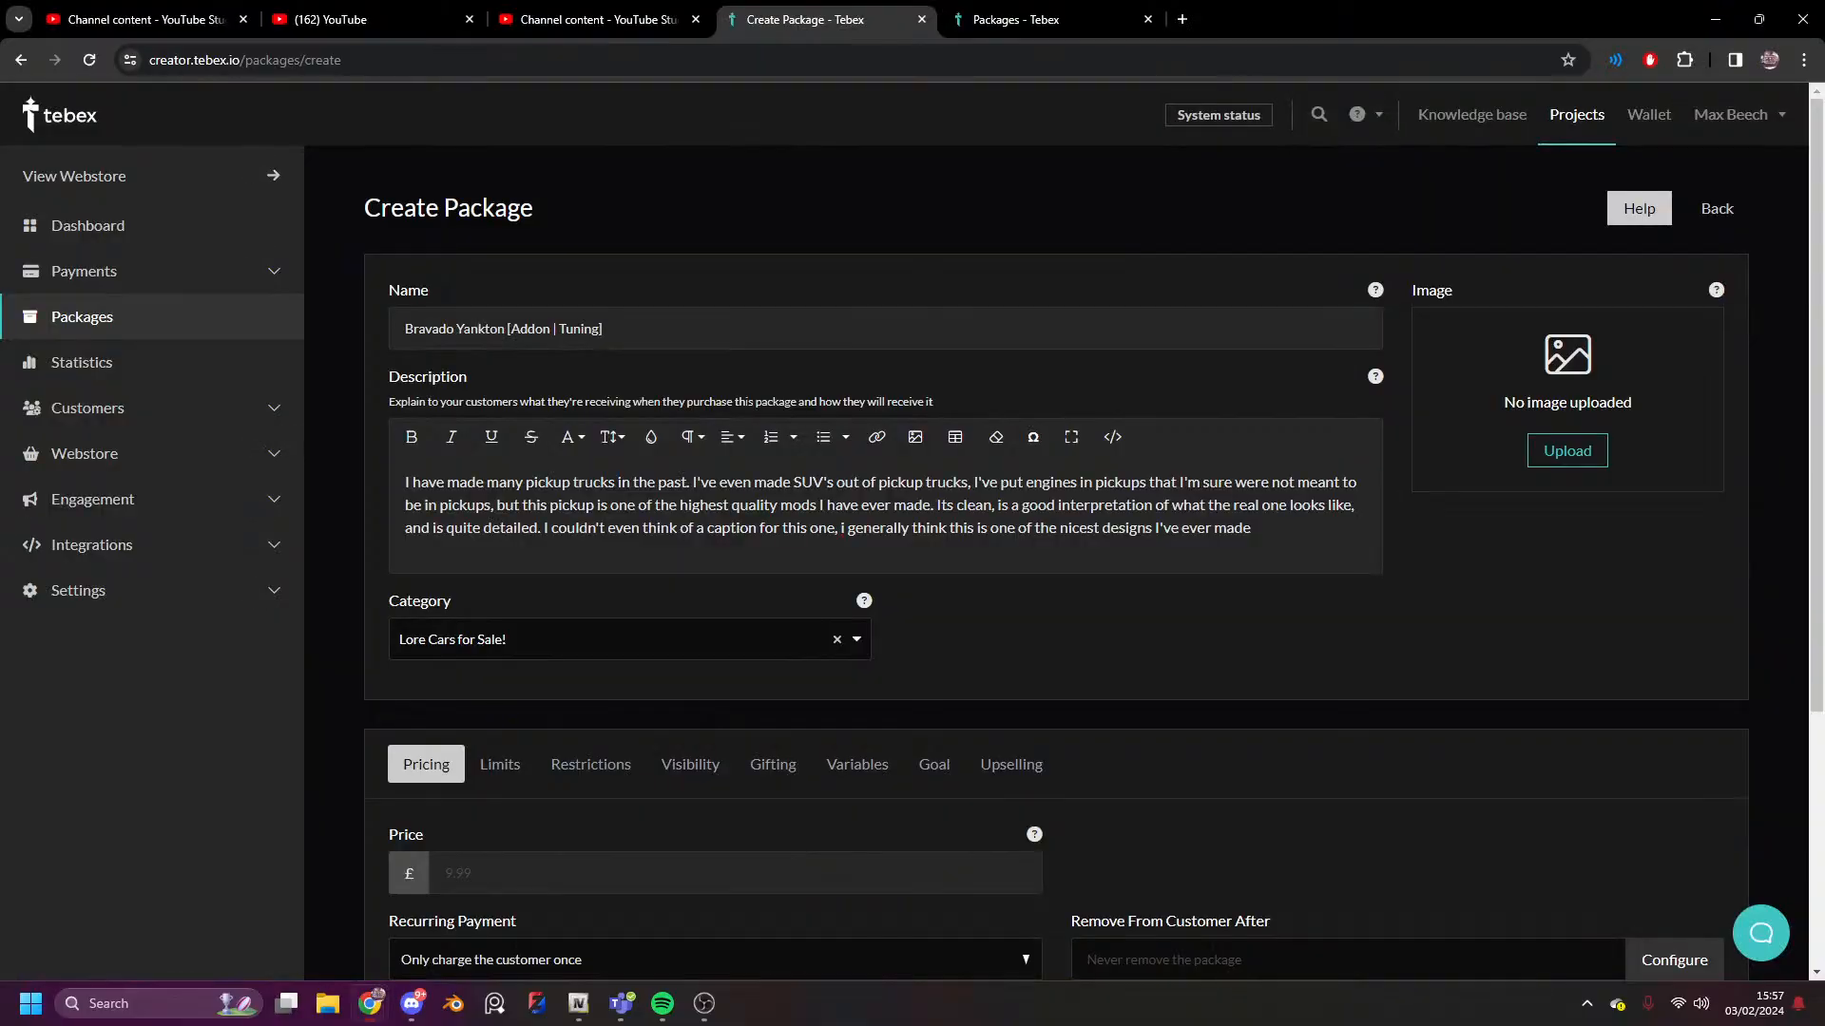
left_click_drag(1308, 9, 1240, 1021)
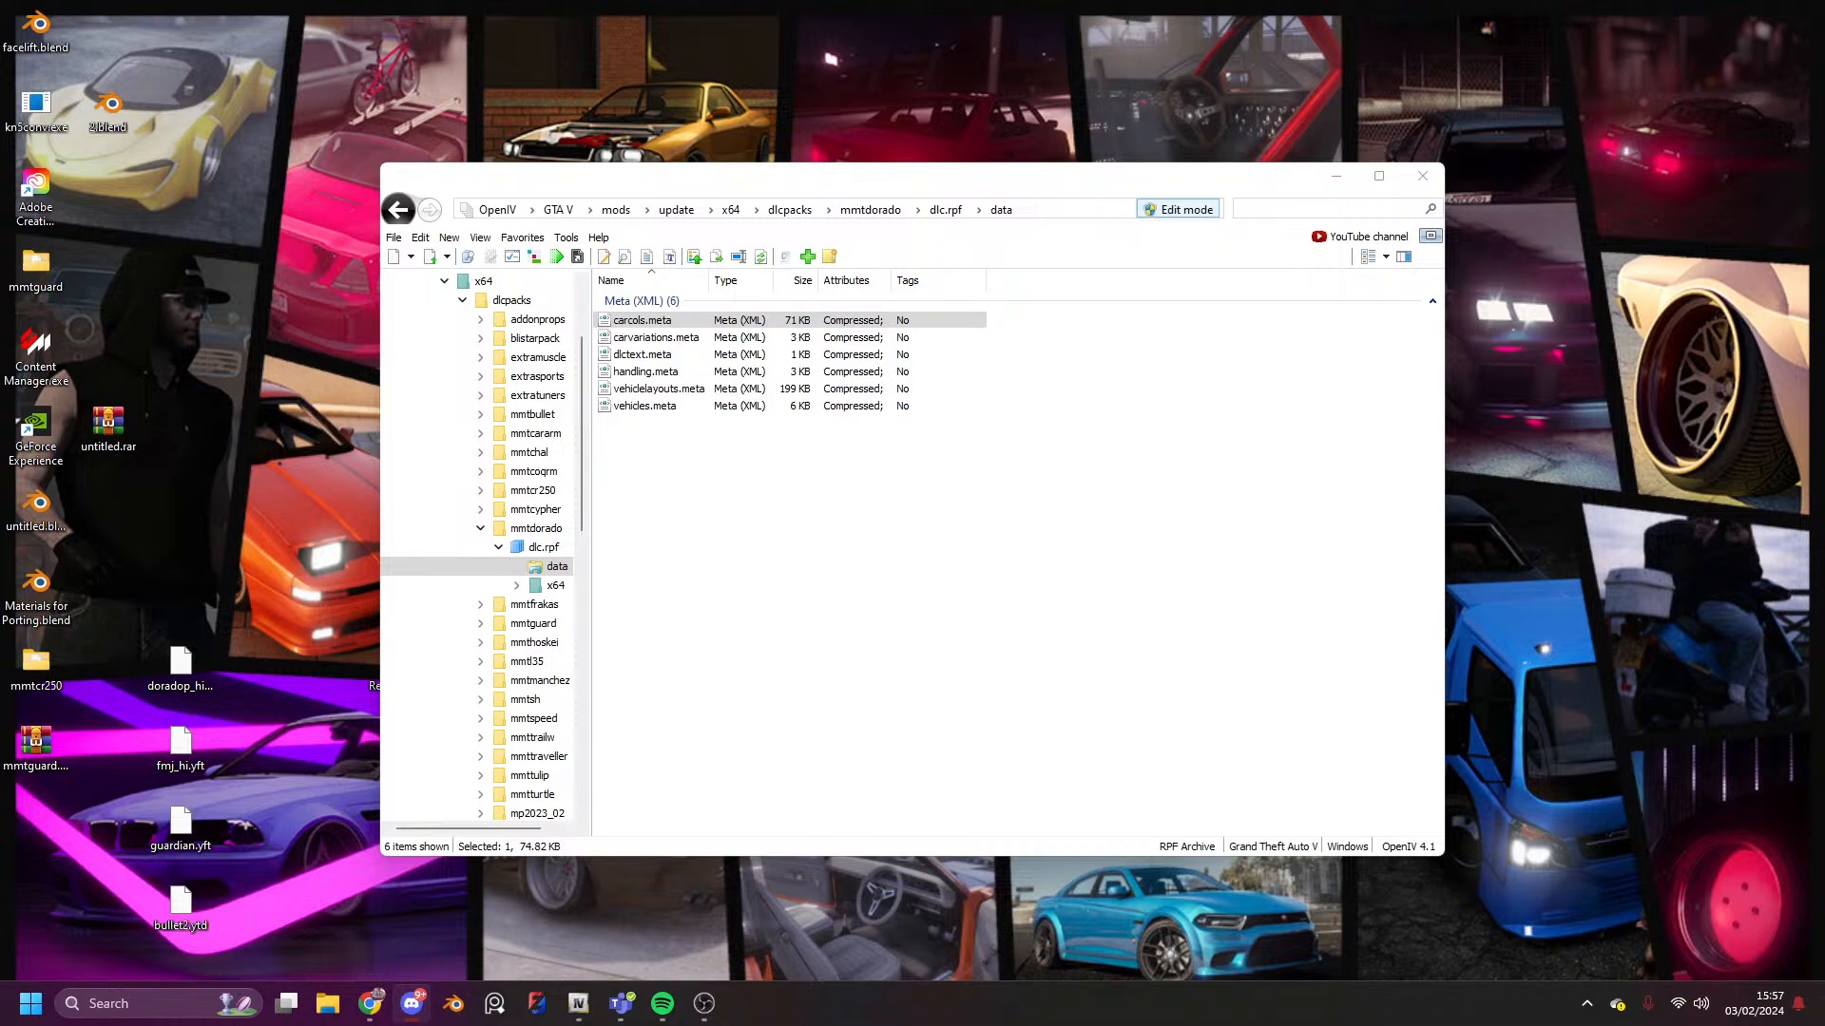
left_click(643, 321)
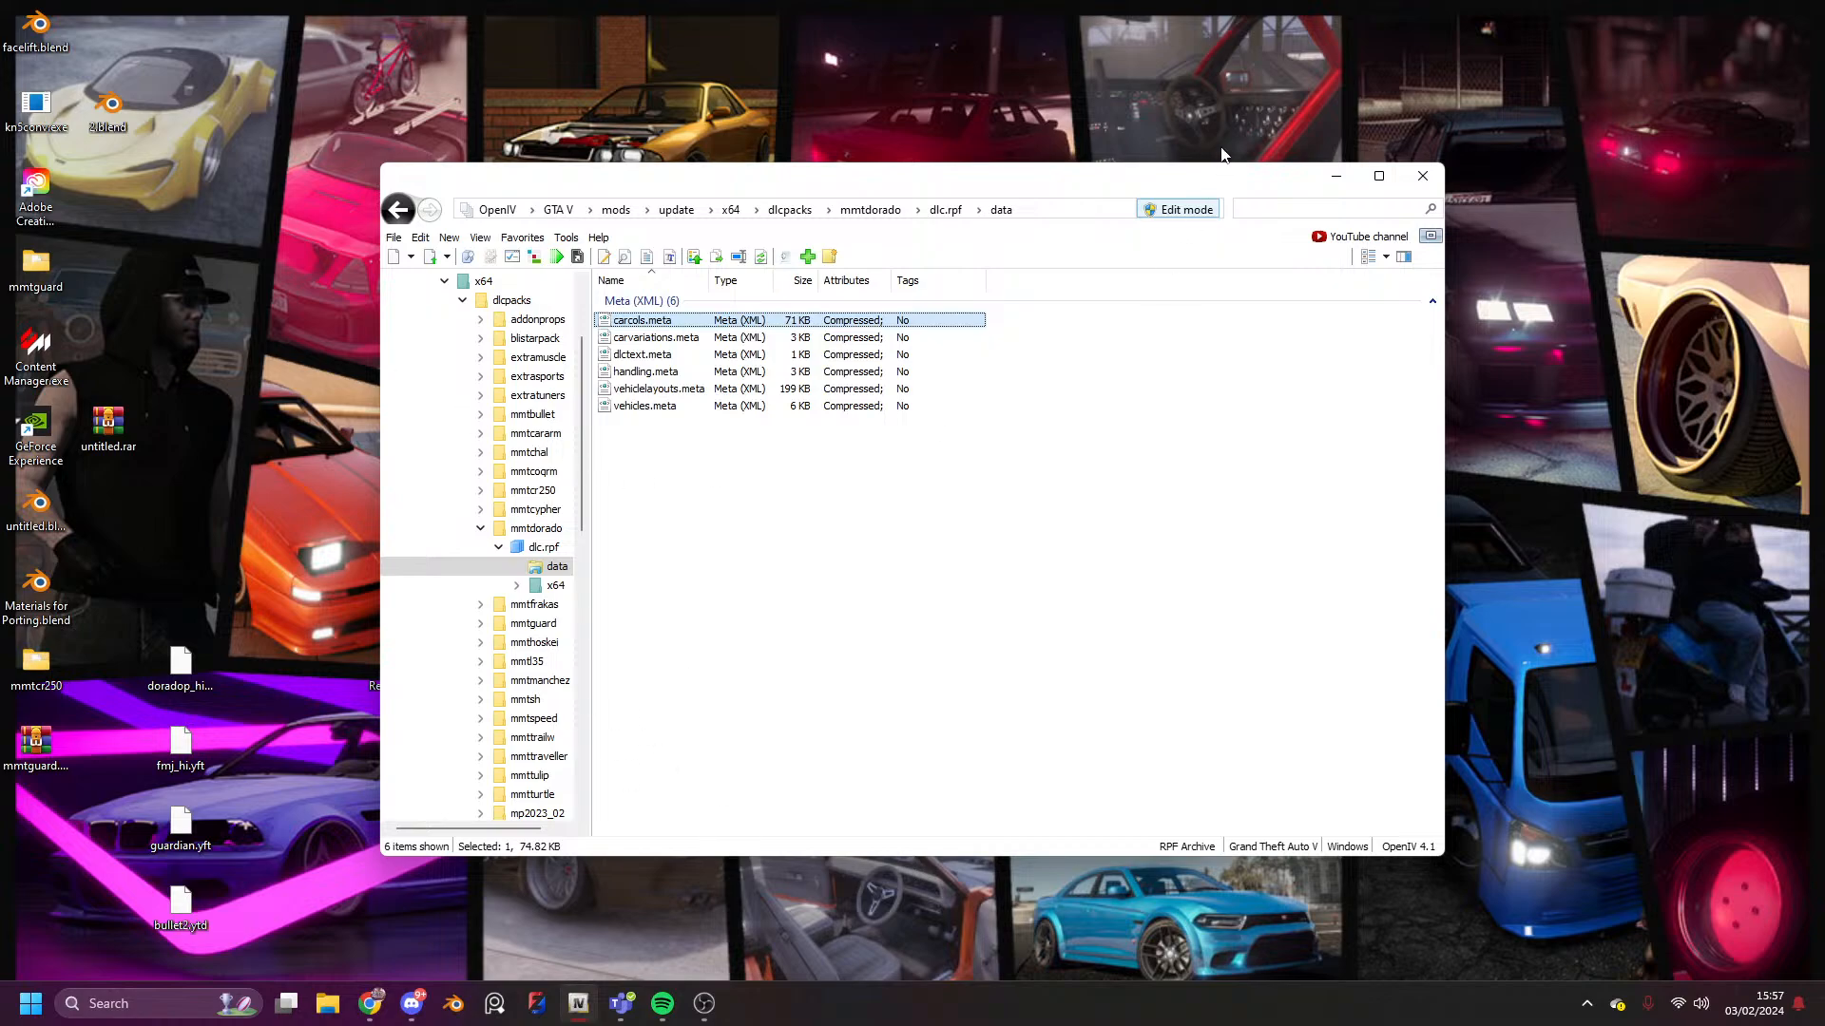
left_click(1336, 182)
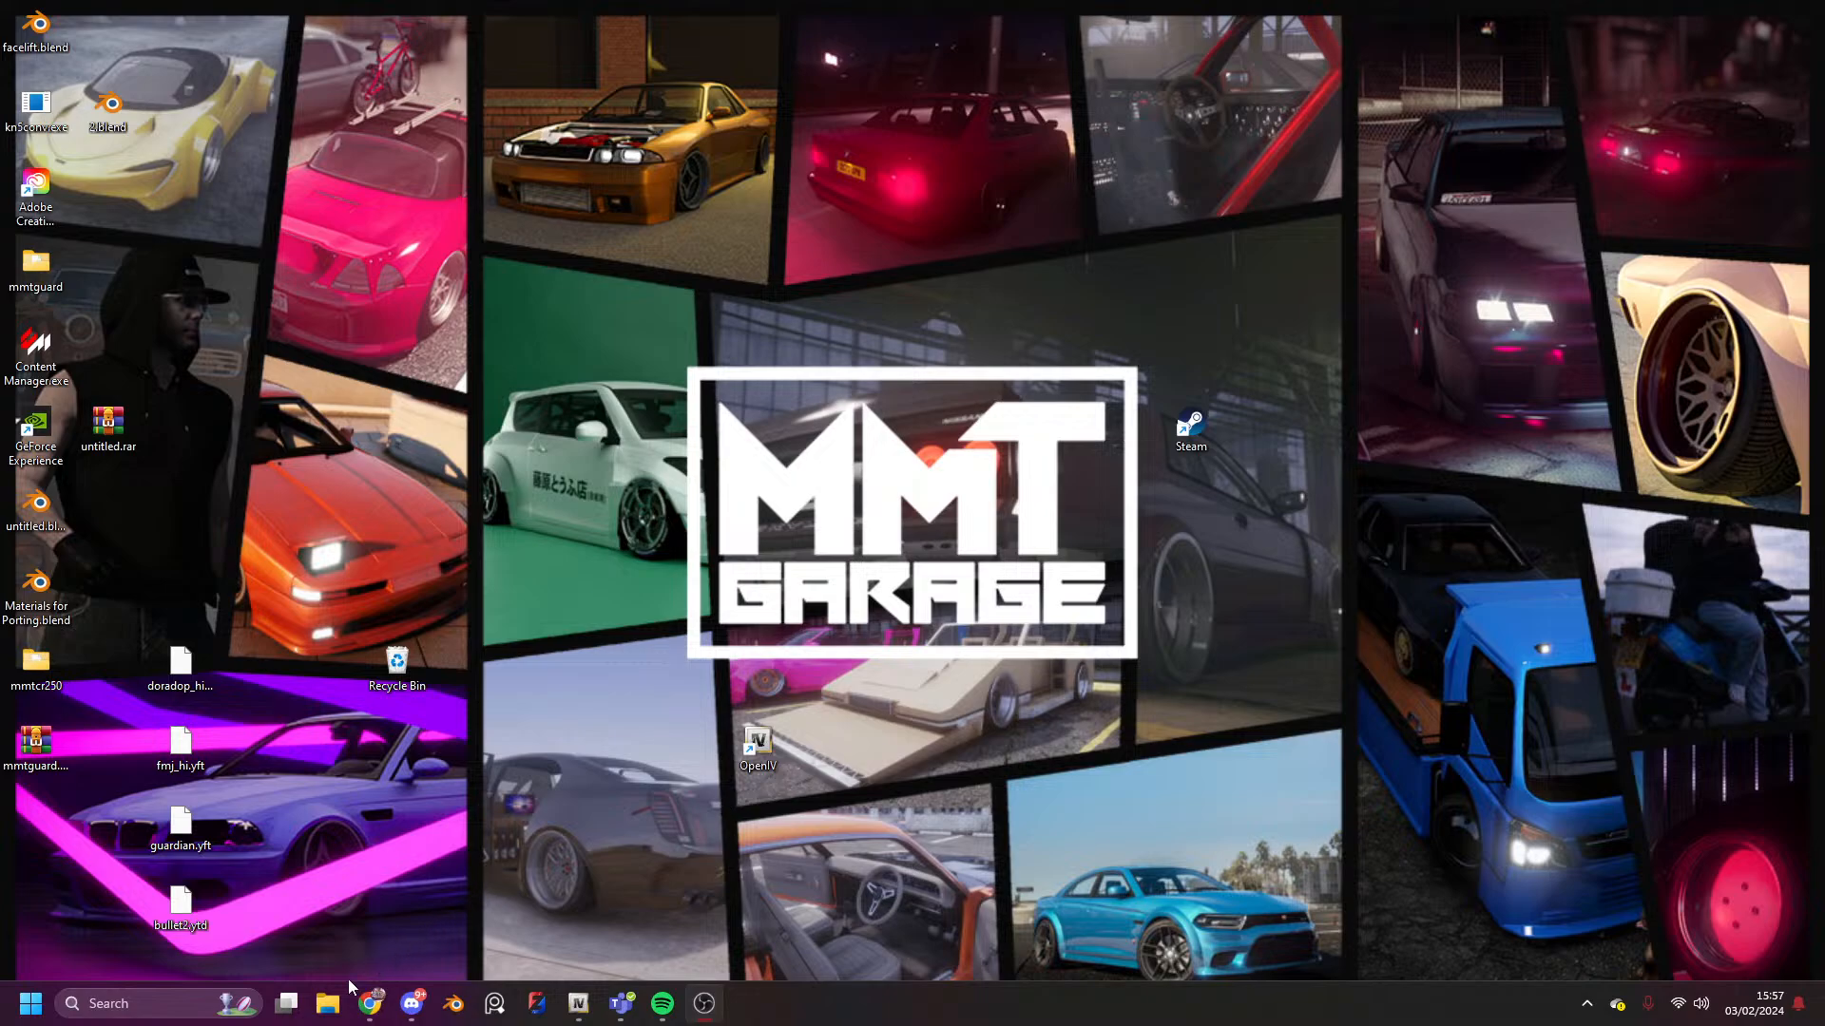
- Open File Explorer and go to the Lore folder under Mods, down to its WIP project folders
left_click(327, 1004)
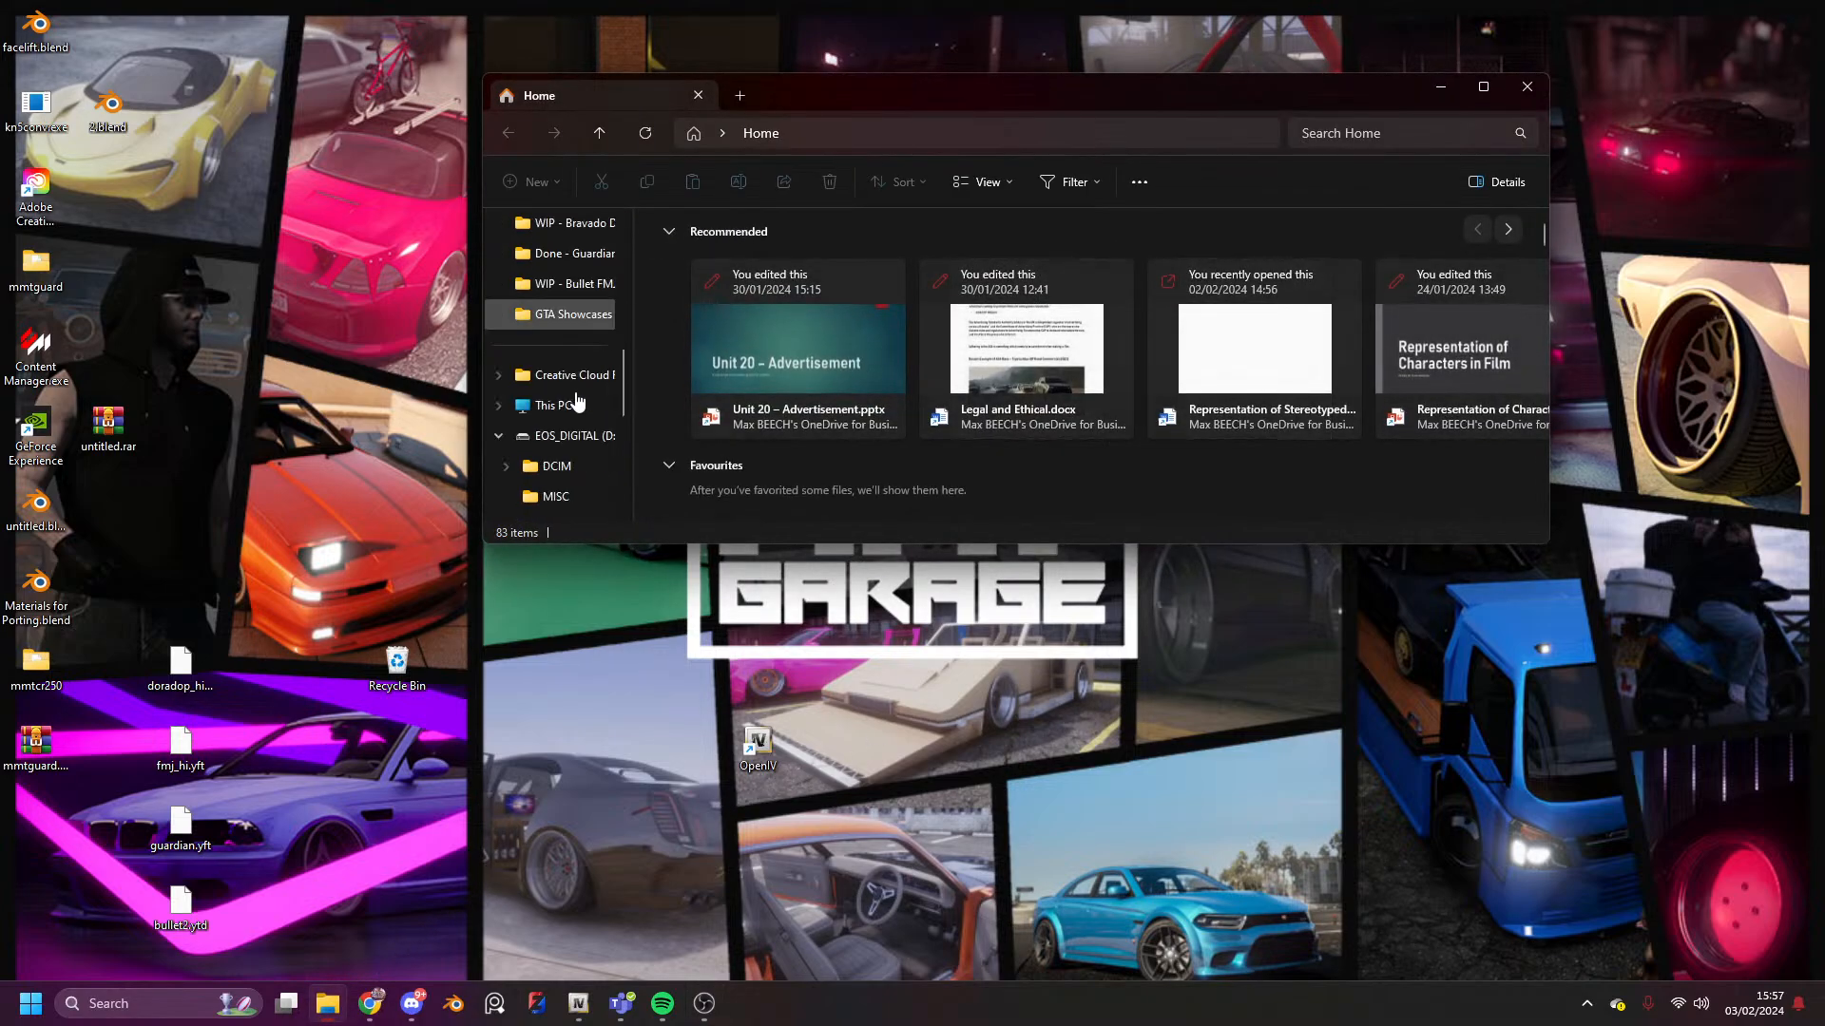
scroll(576, 399, "up", 1)
left_click(571, 374)
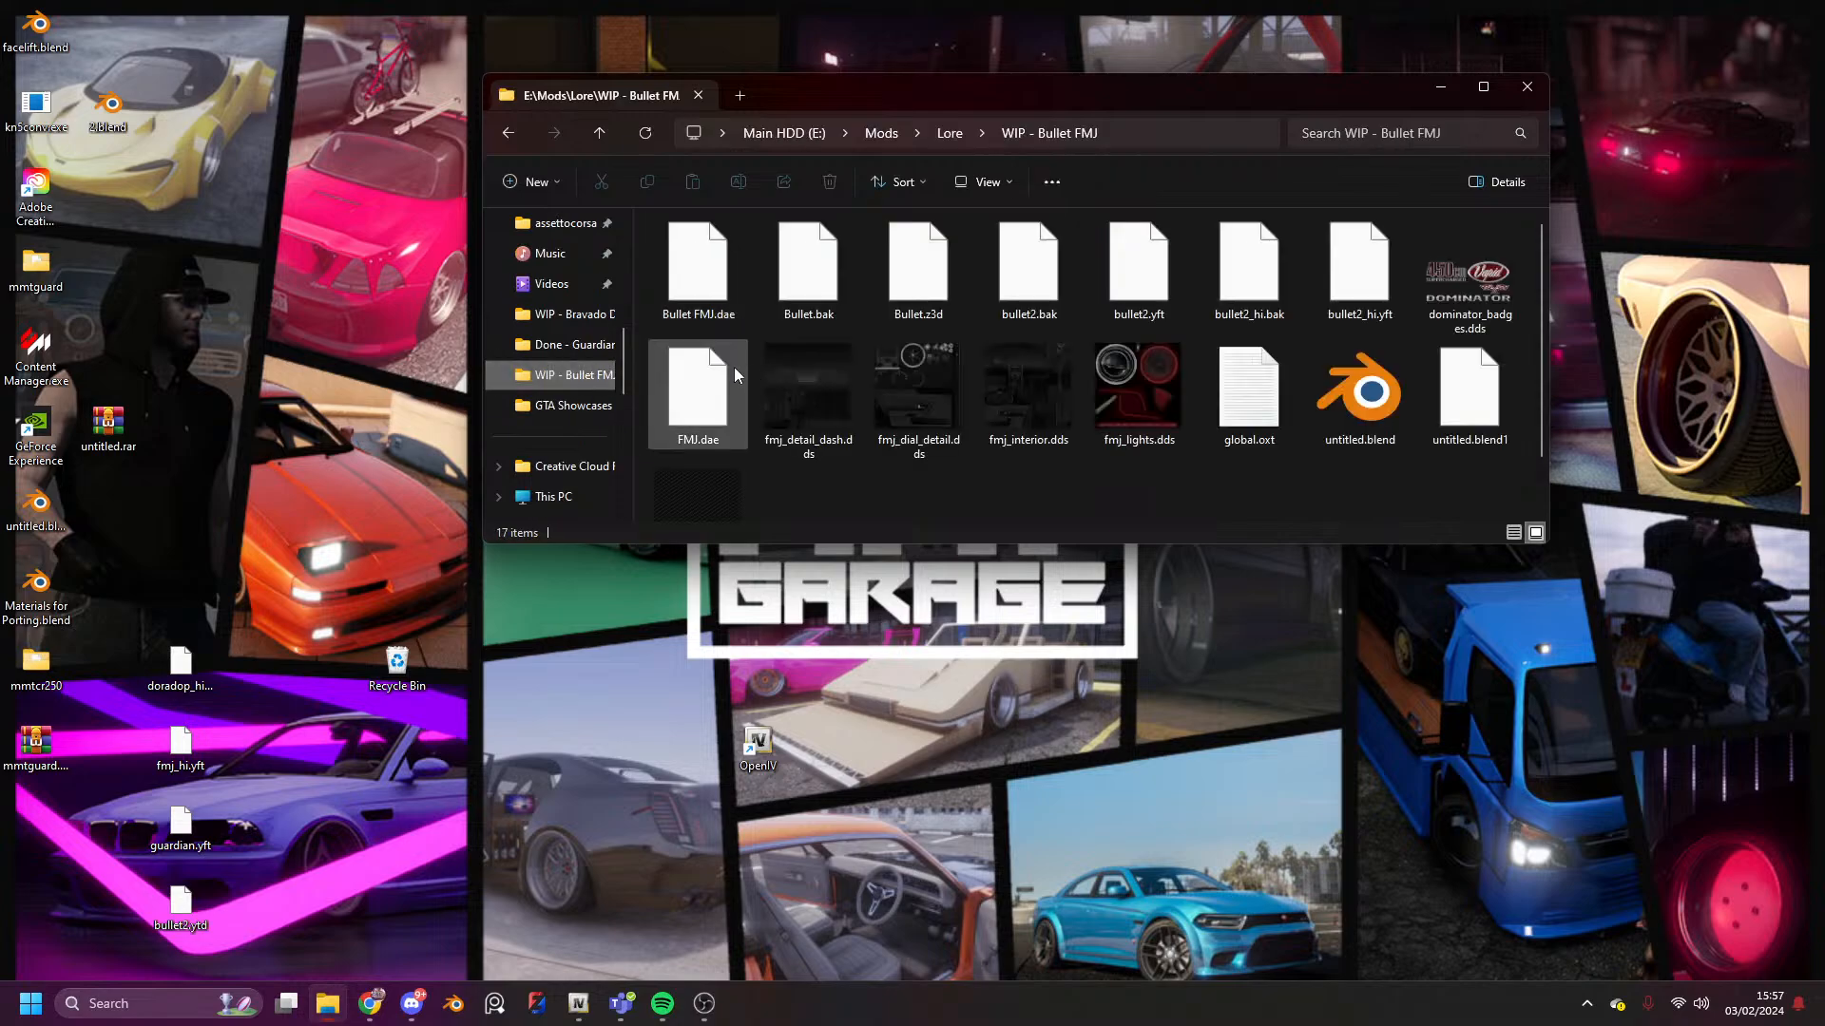
left_click(570, 344)
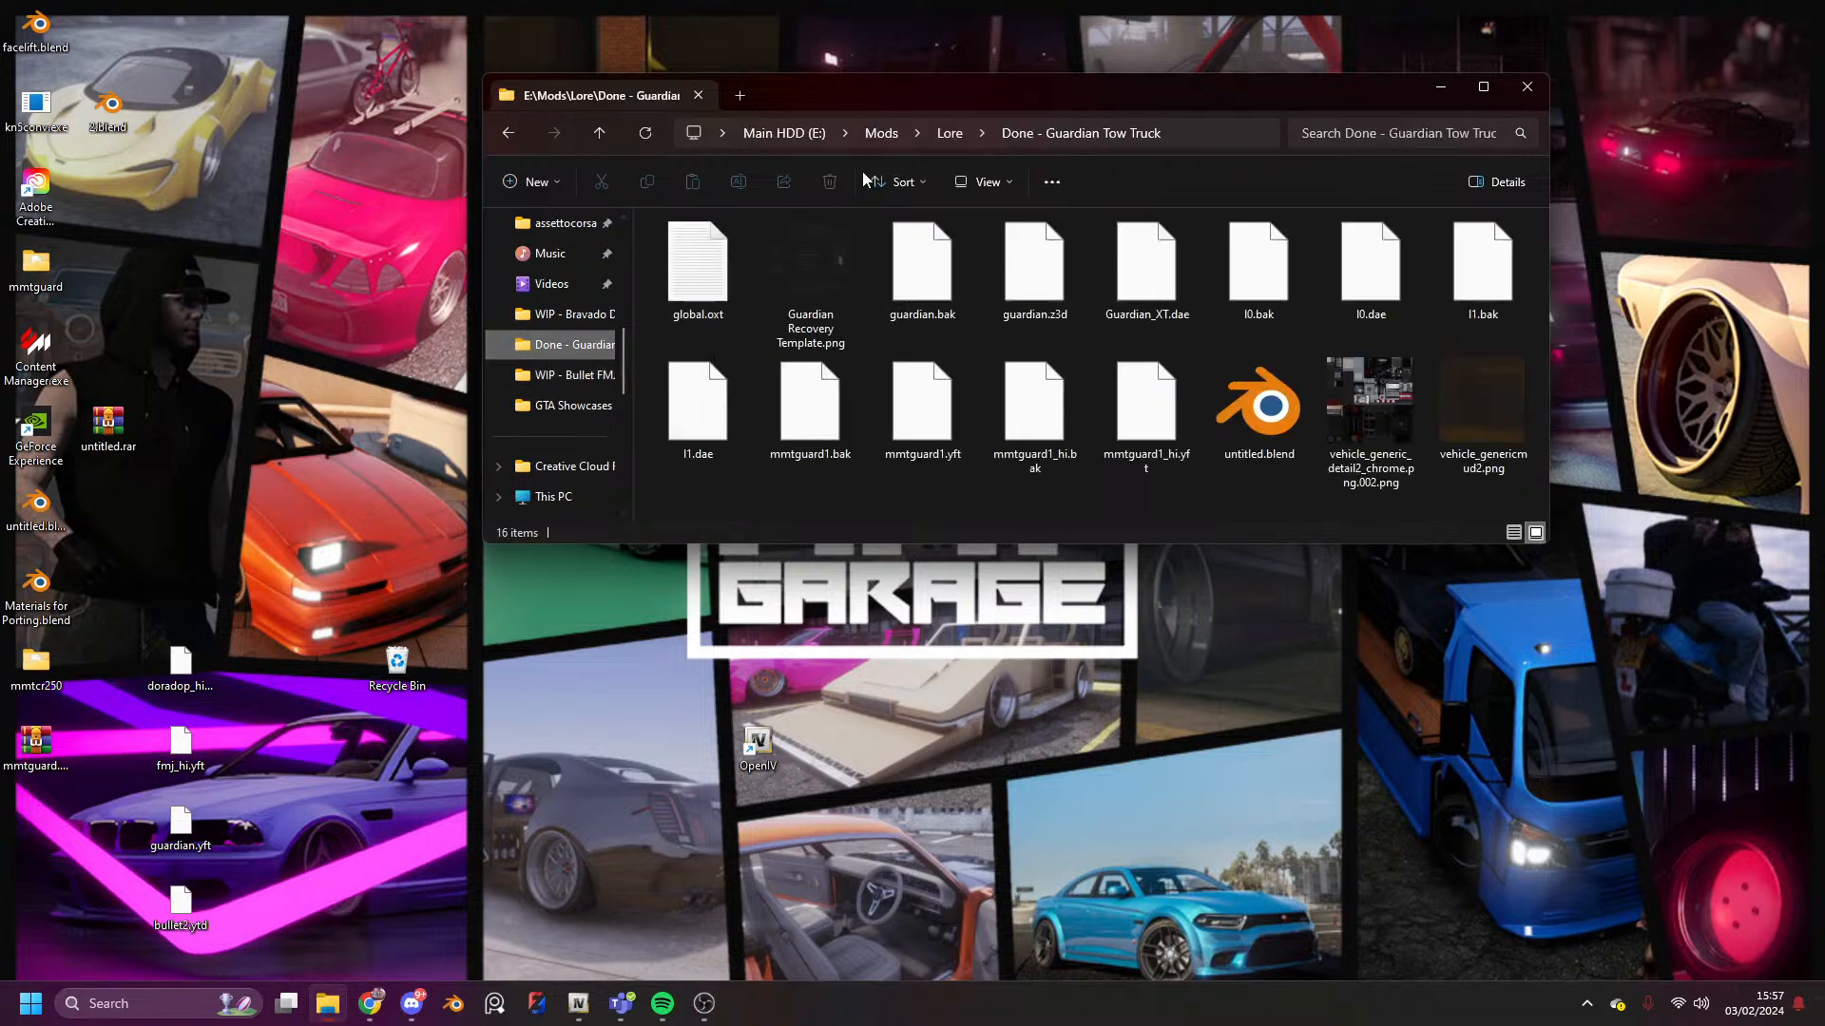
left_click(943, 135)
scroll(778, 442, "down", 10)
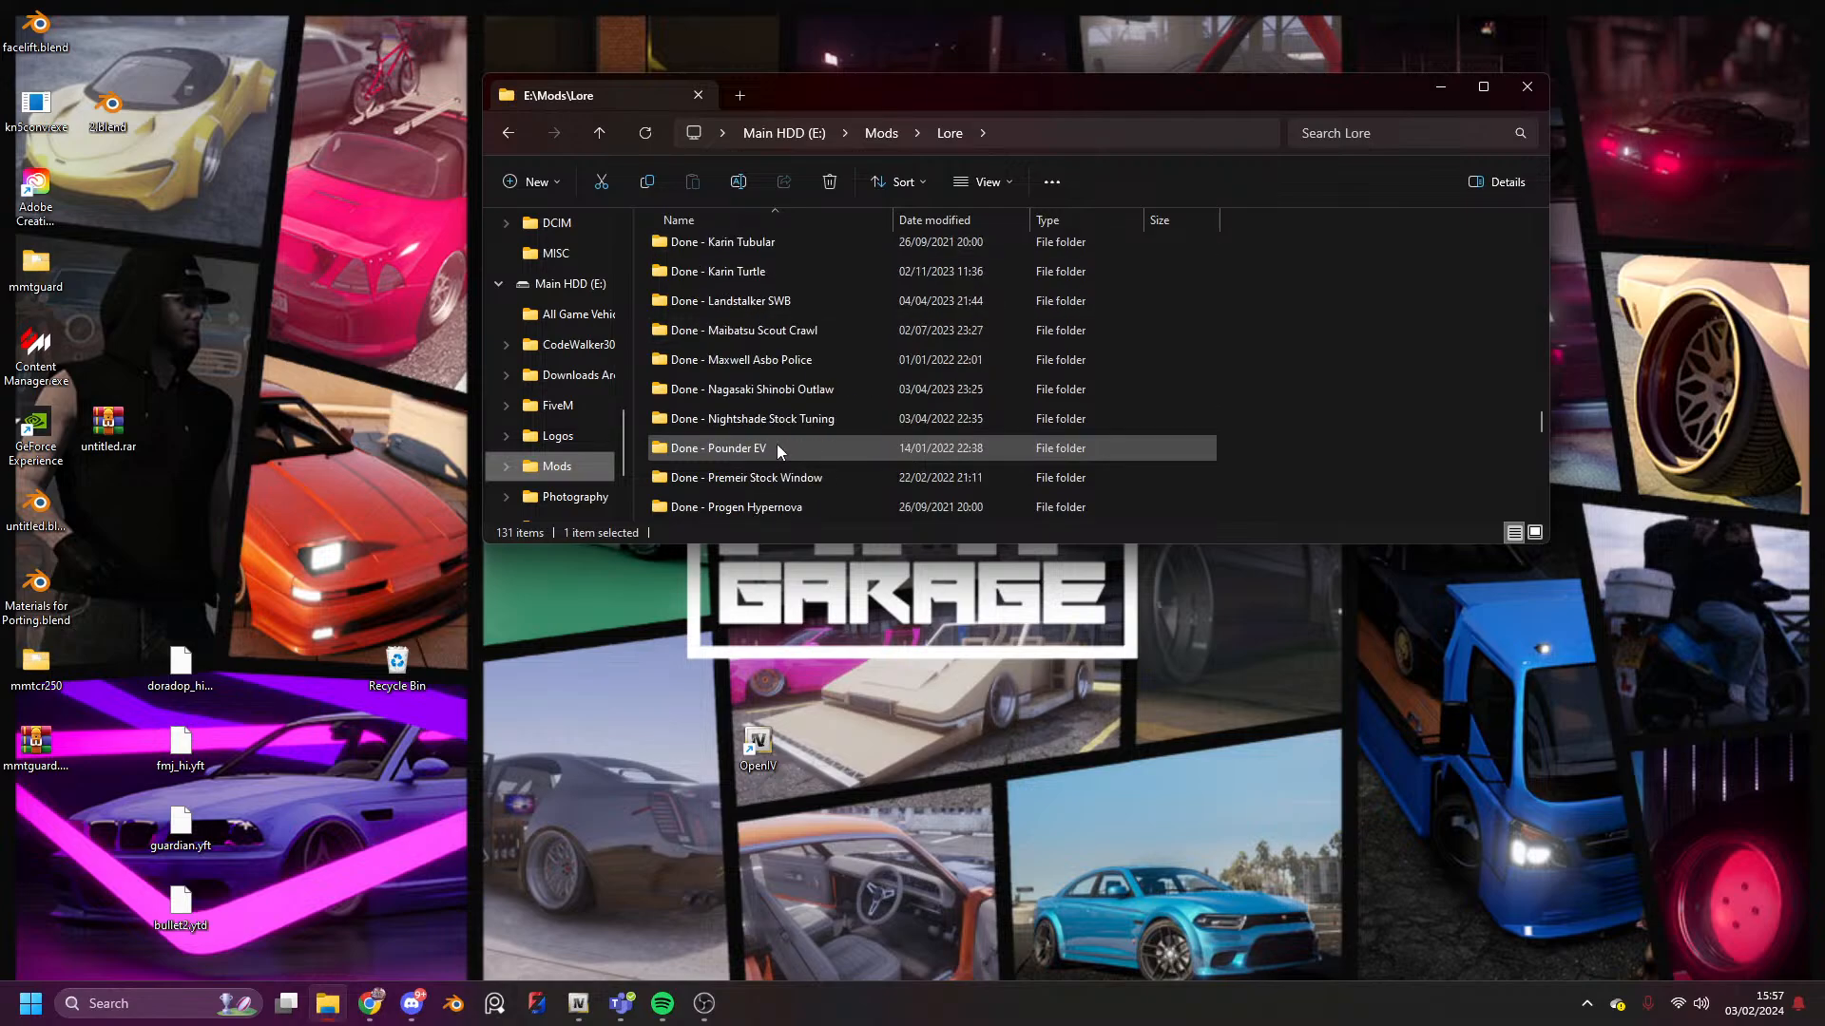
scroll(777, 443, "down", 5)
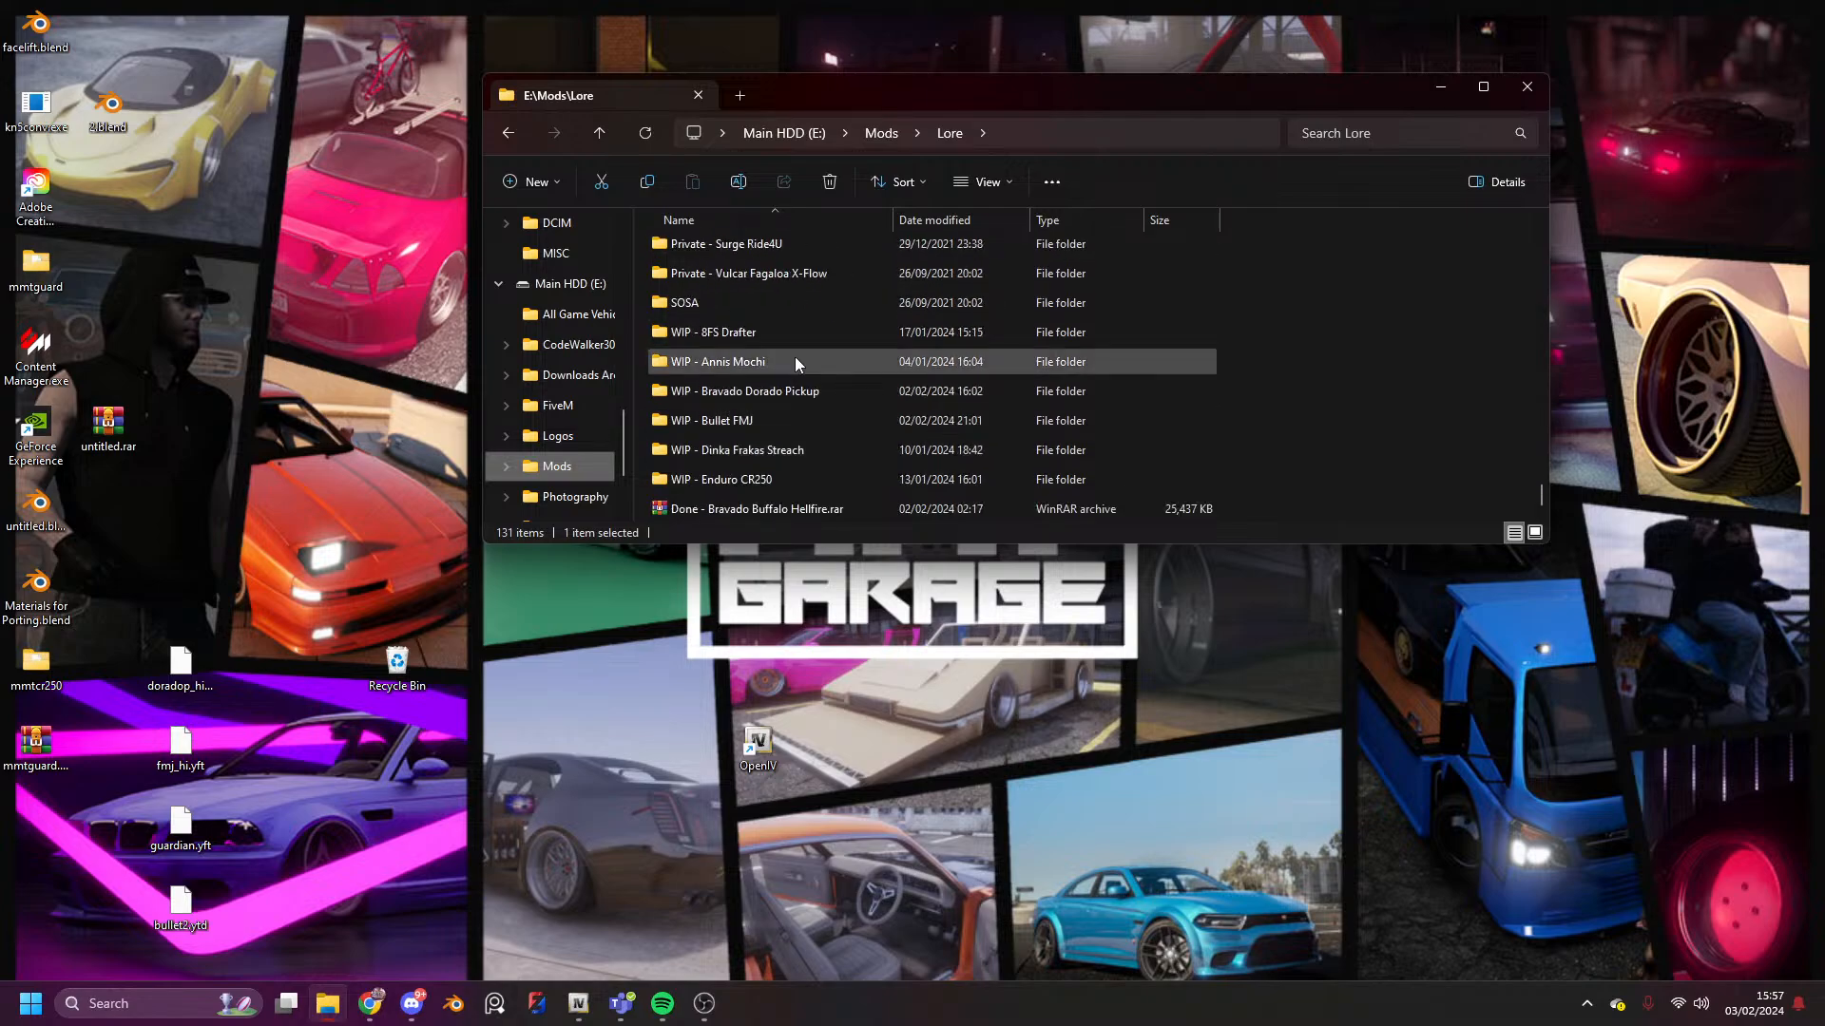
- Go through the WIP project folders one by one, from 8FS Drafter to Dinka Frakas Streach
left_click(723, 334)
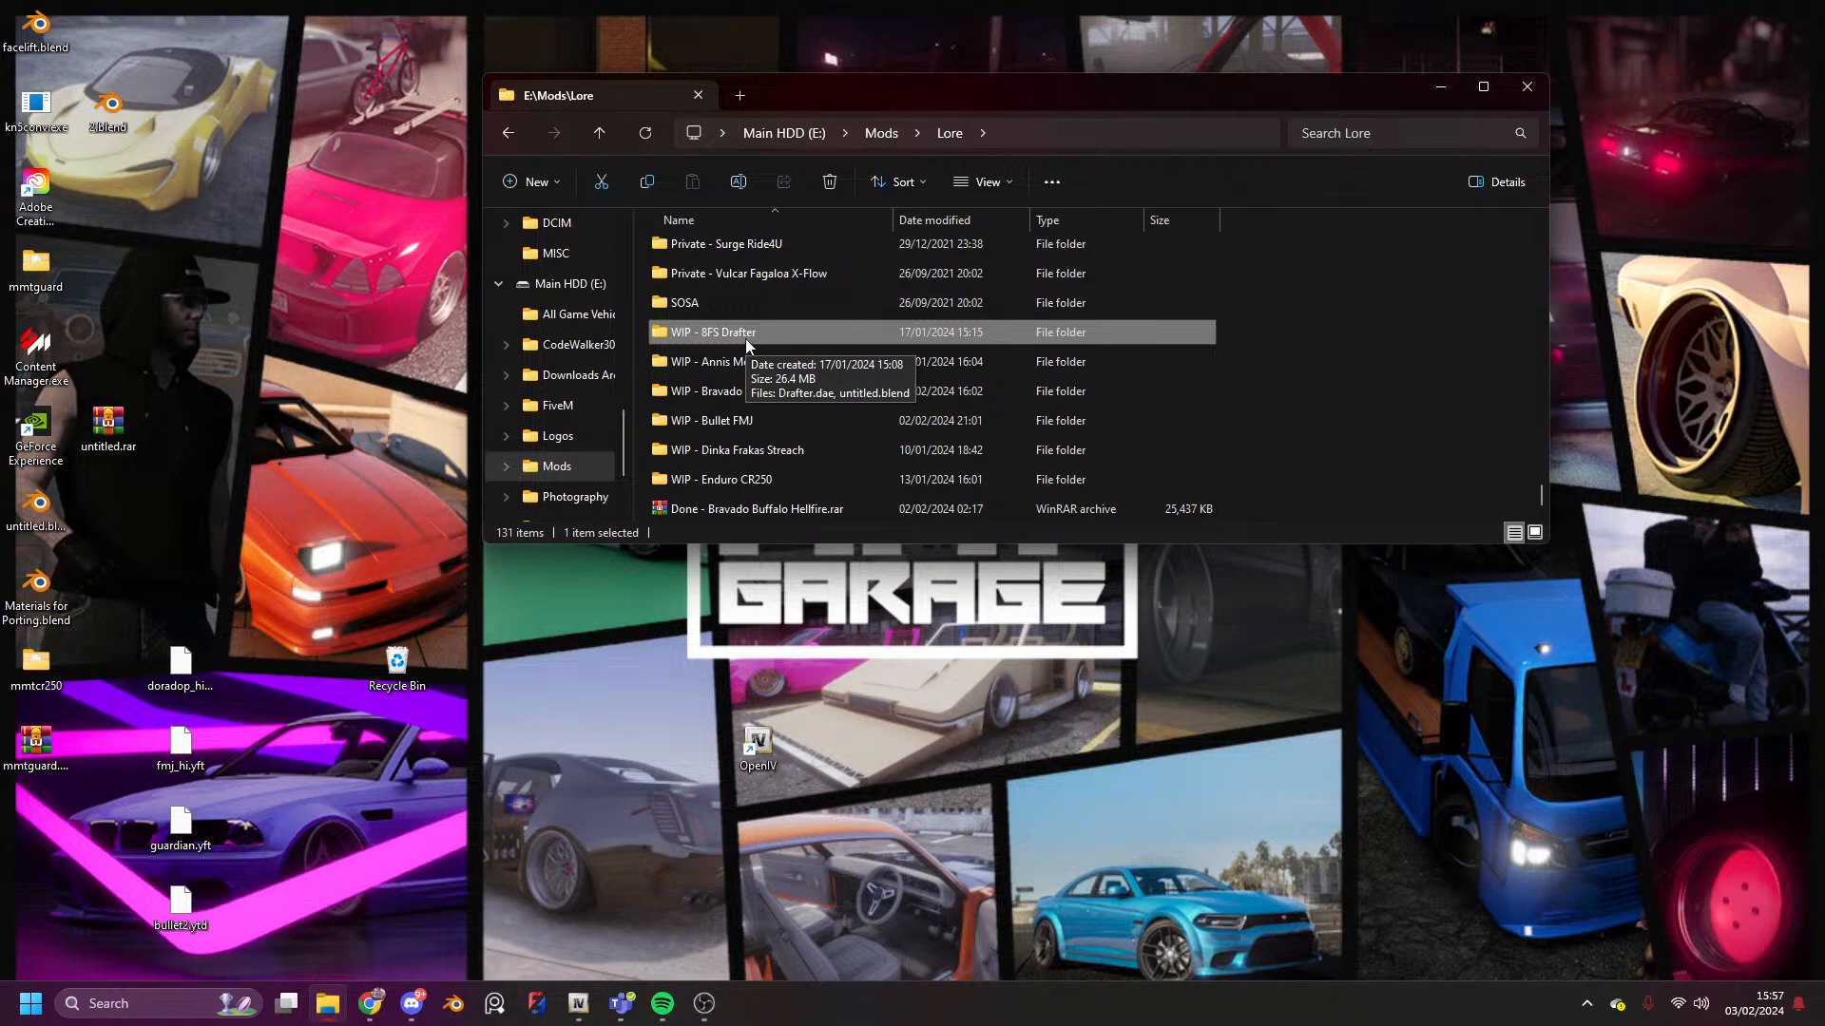
left_click(794, 372)
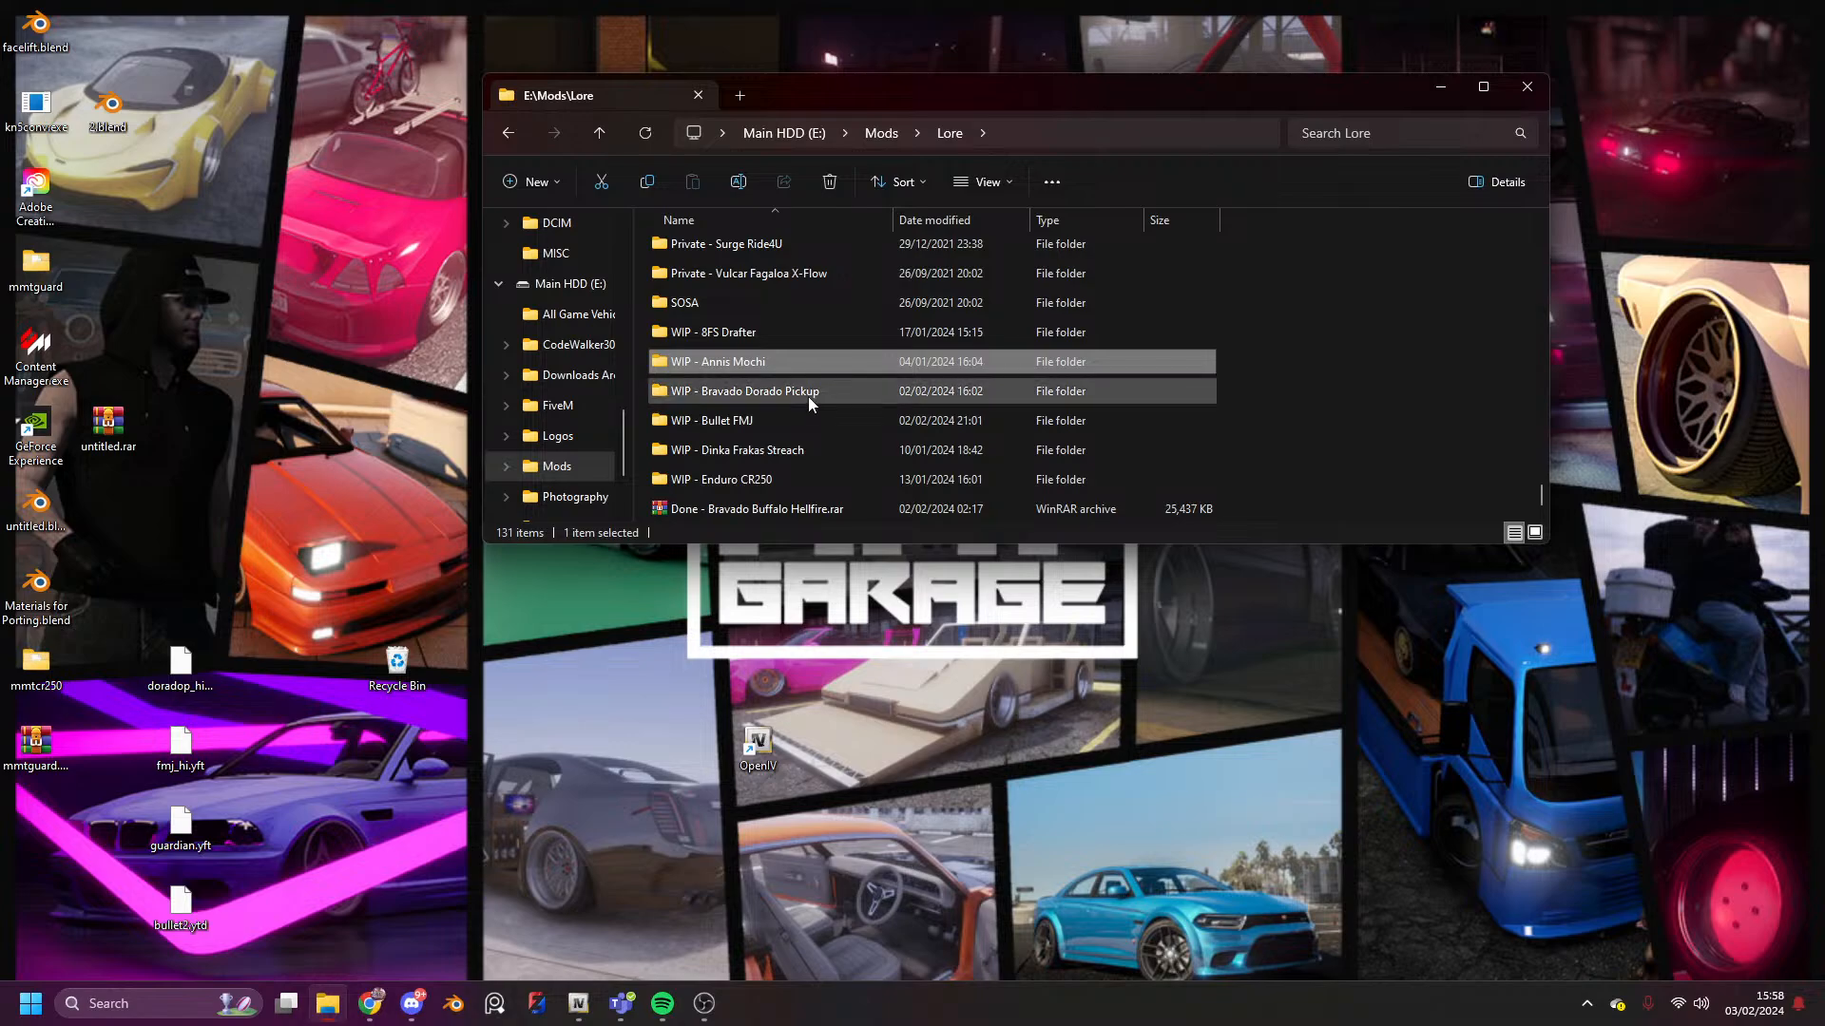
left_click(807, 396)
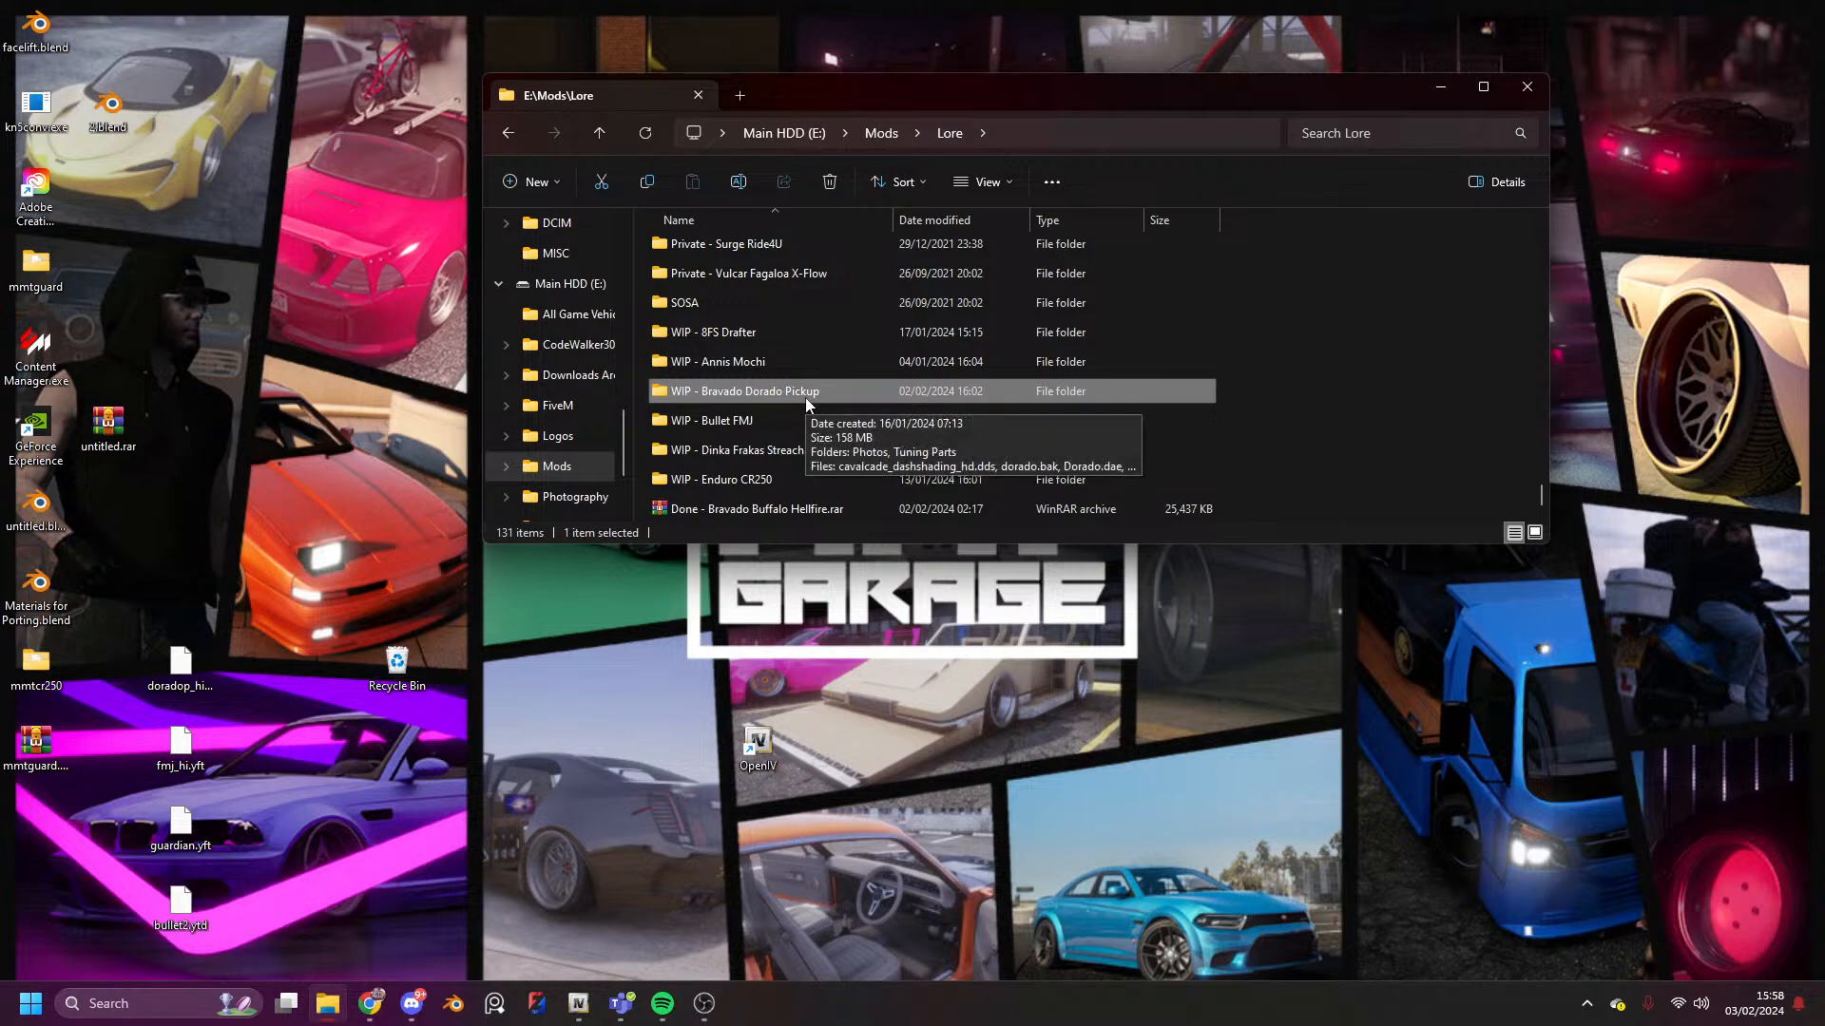
left_click(819, 424)
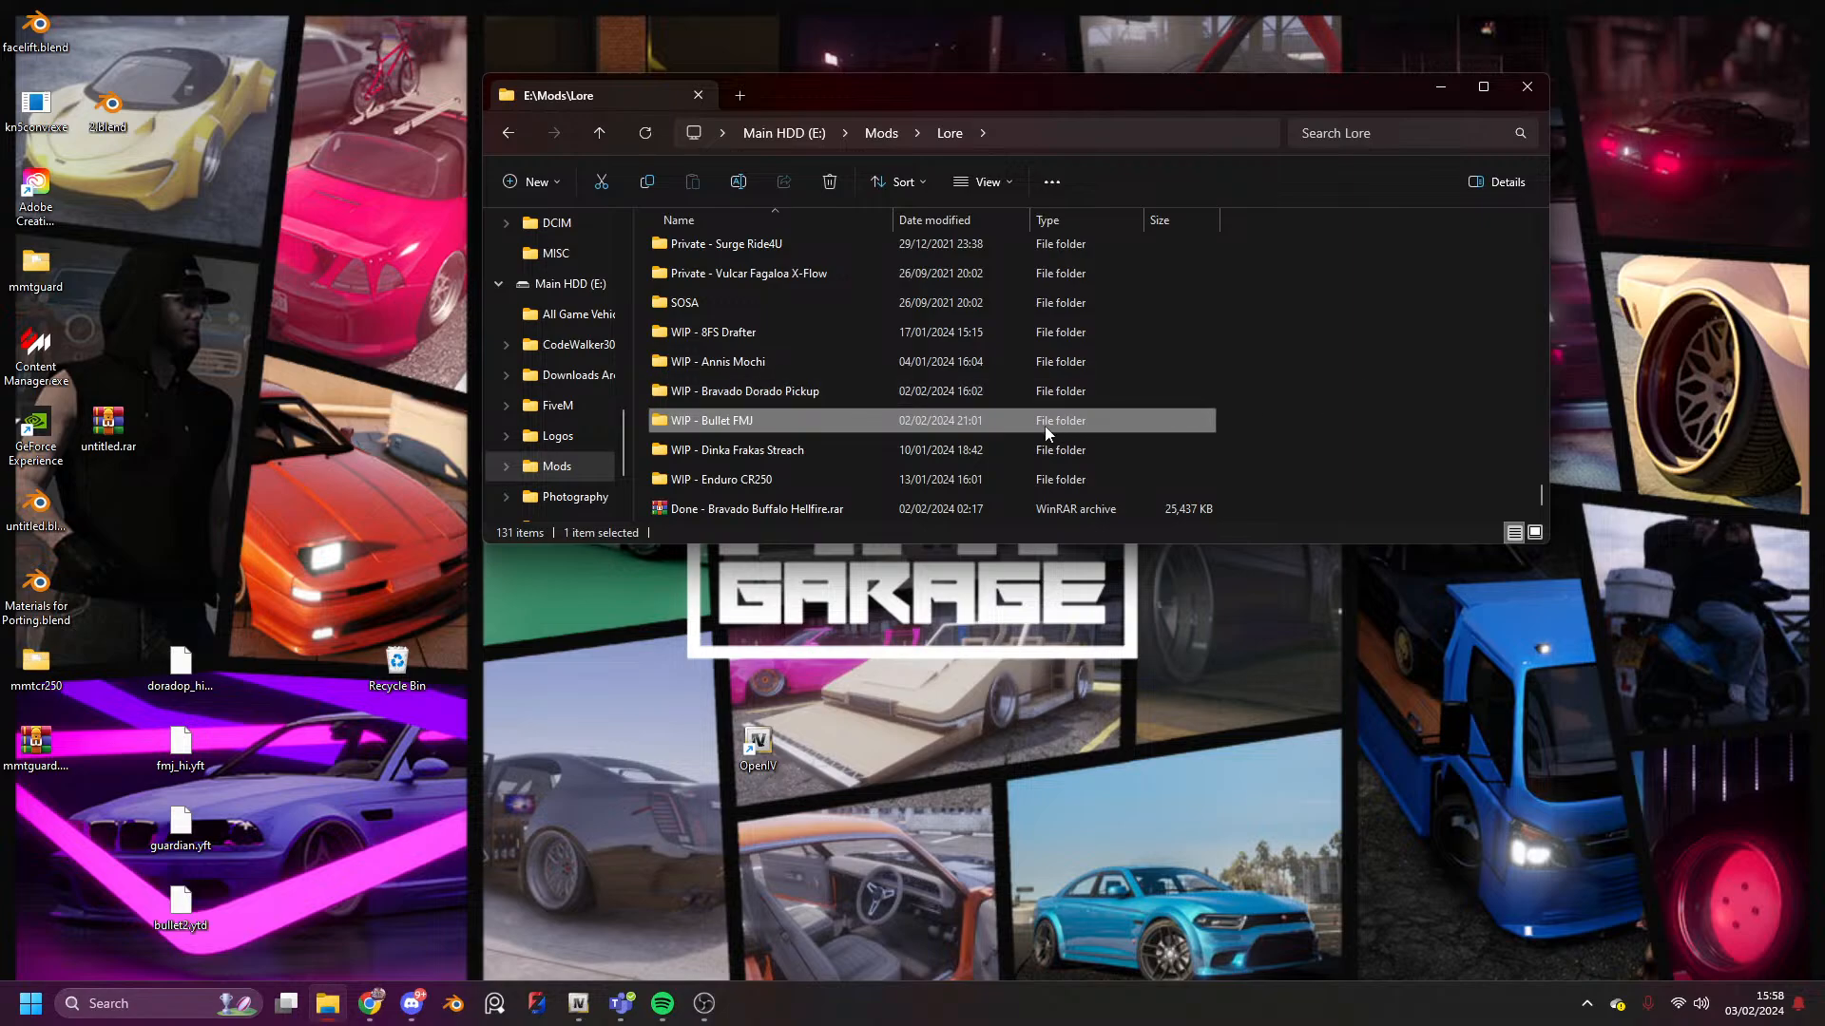
left_click(1021, 450)
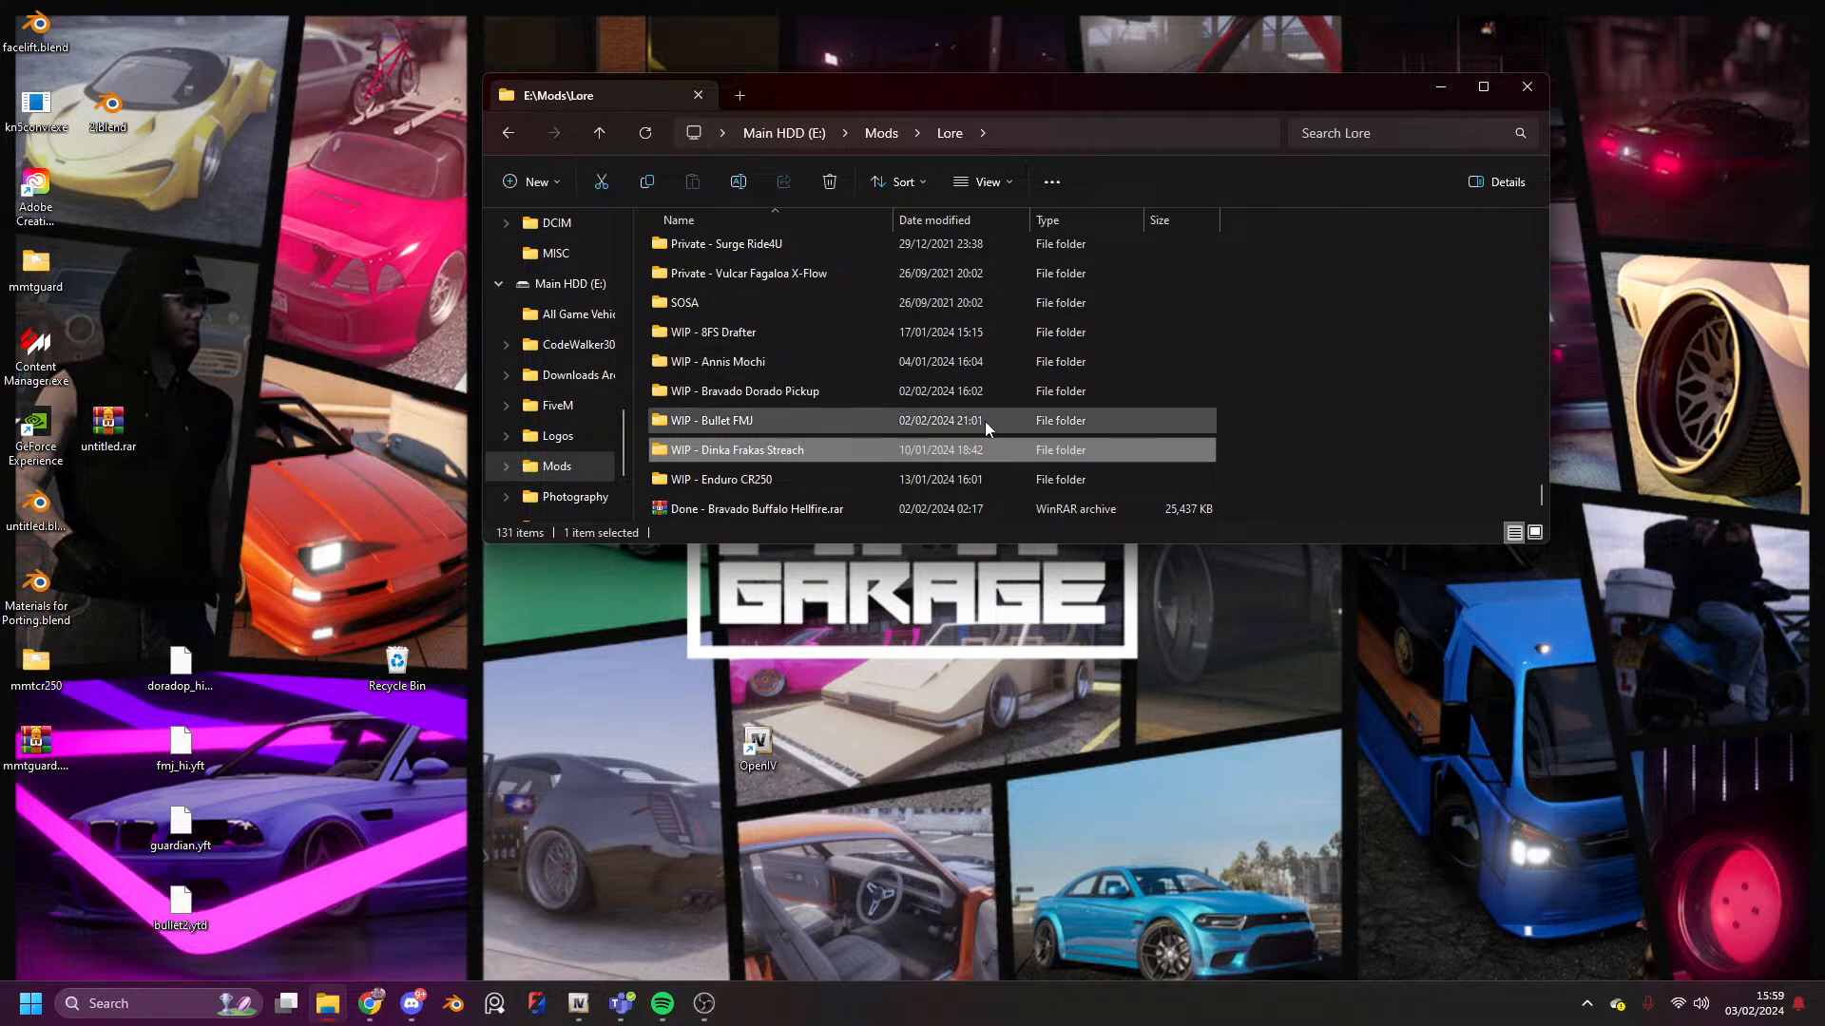
- Open untitled.blend from the WIP - Enduro CR250 folder in Blender
double_click(952, 480)
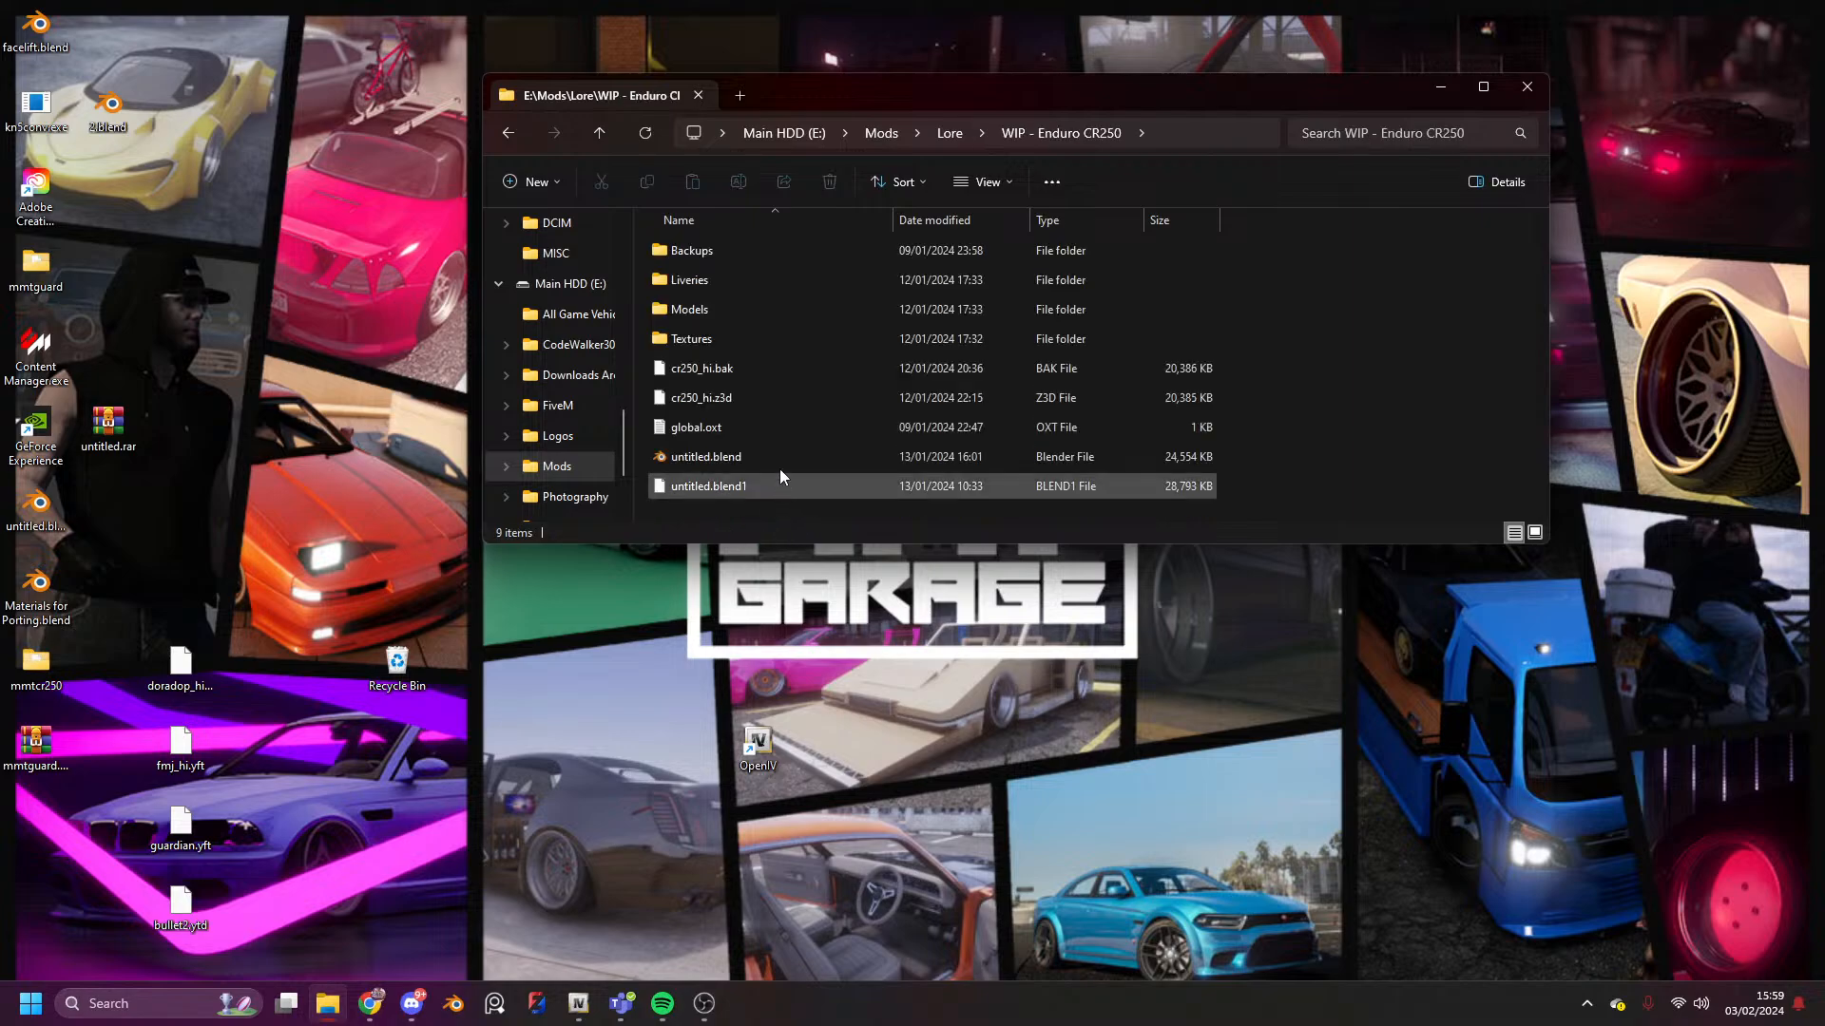
double_click(733, 460)
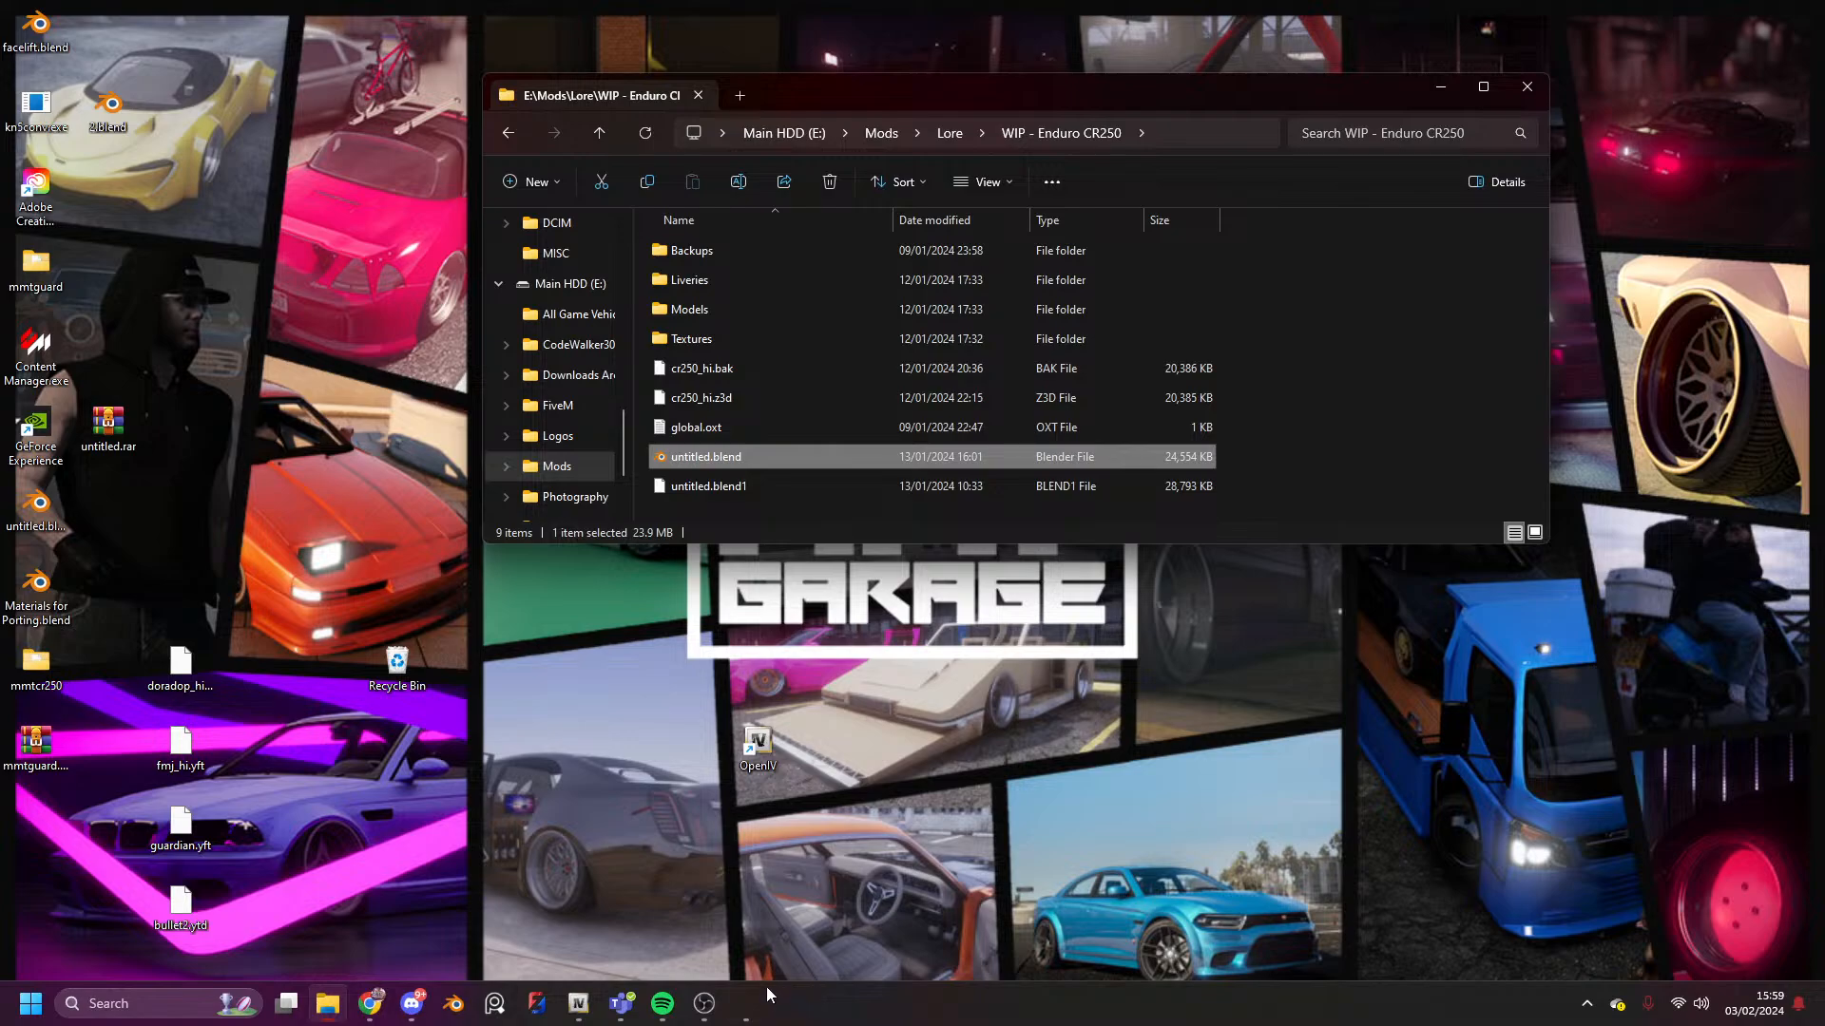
mouse_move(761, 989)
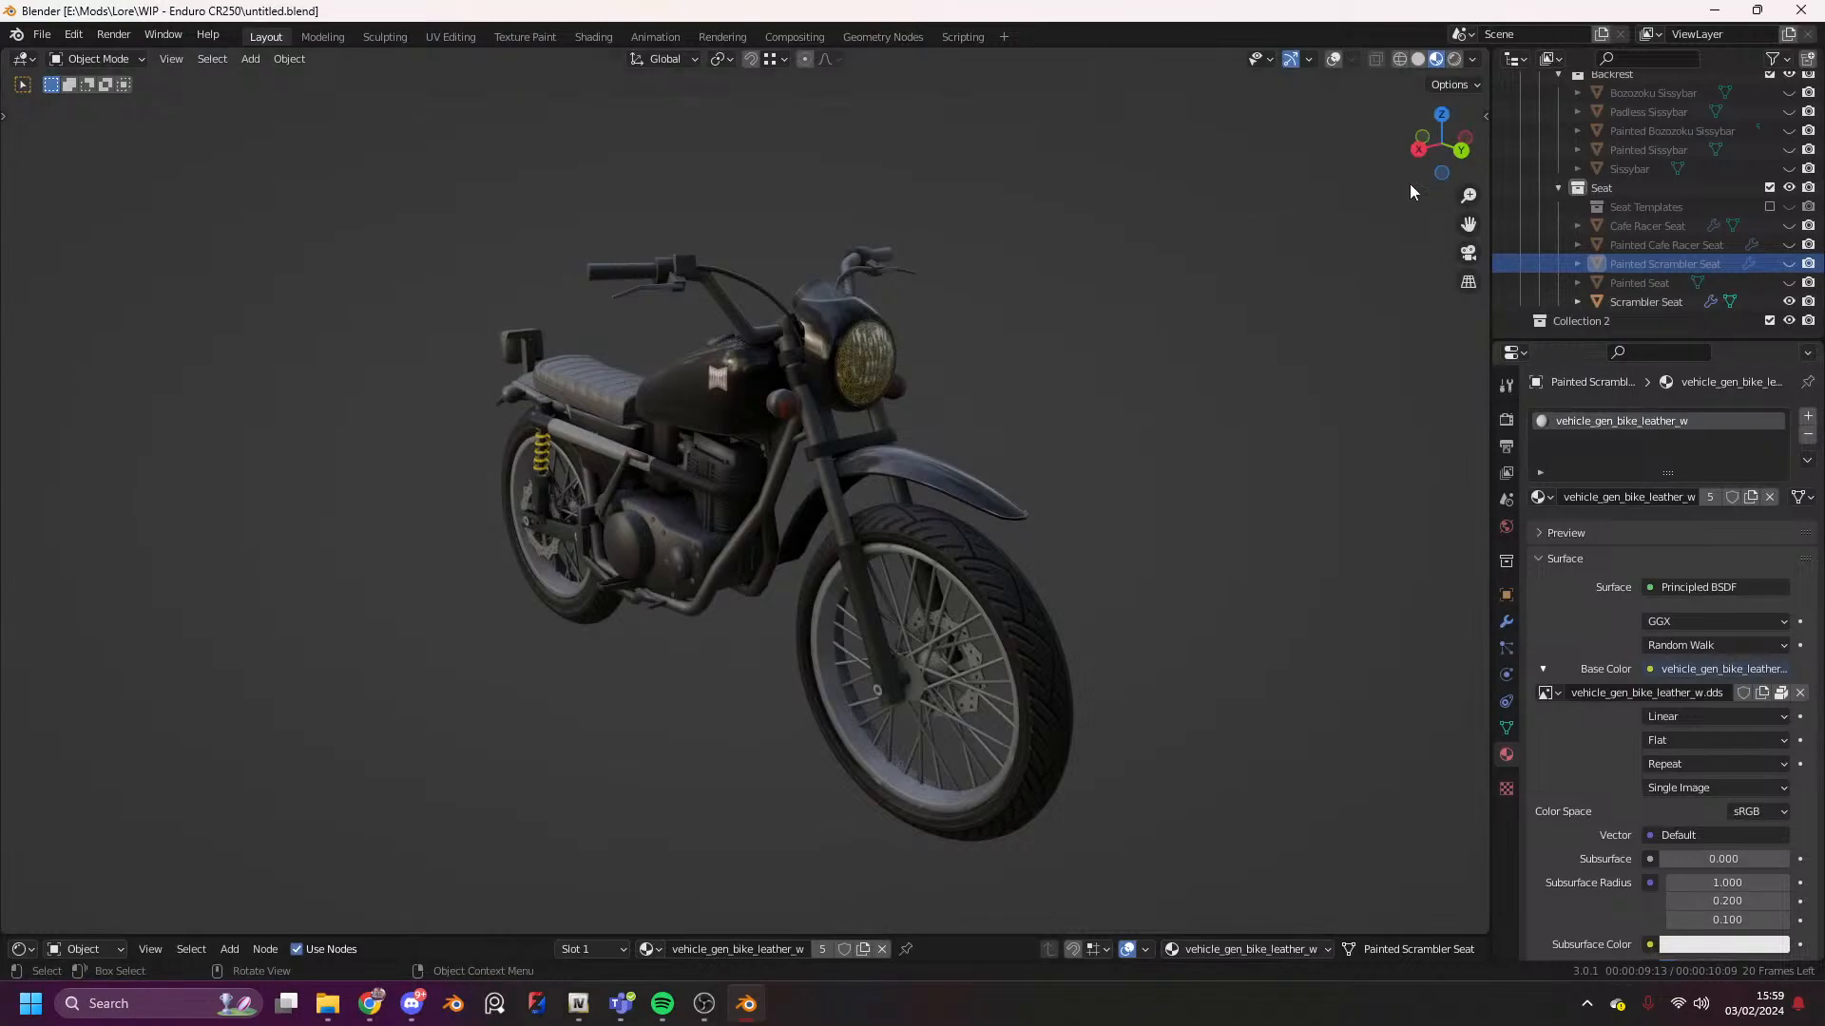
- Unhide all the bike's hidden seat and sissybar variants in the Seat and Backrest collections
scroll(1442, 141, "down", 2)
middle_click_drag(1443, 137, 1466, 154)
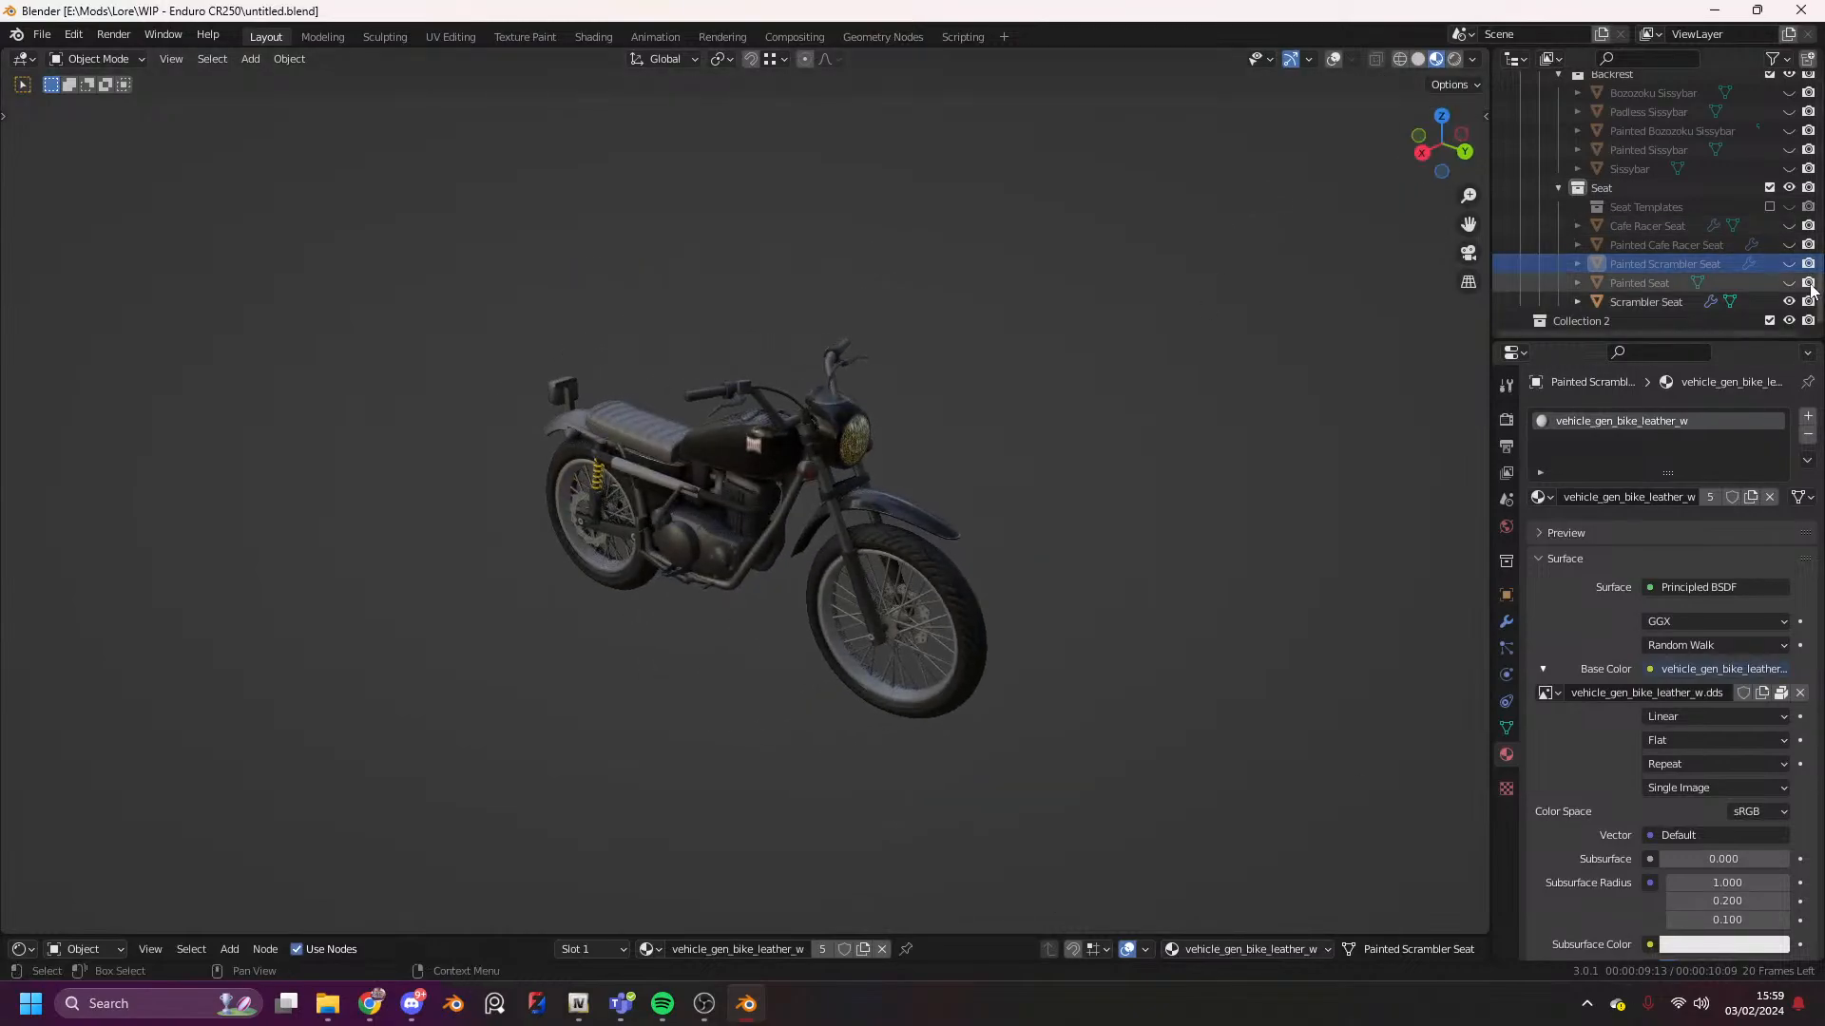
left_click_drag(1791, 283, 1779, 131)
scroll(1774, 238, "up", 1)
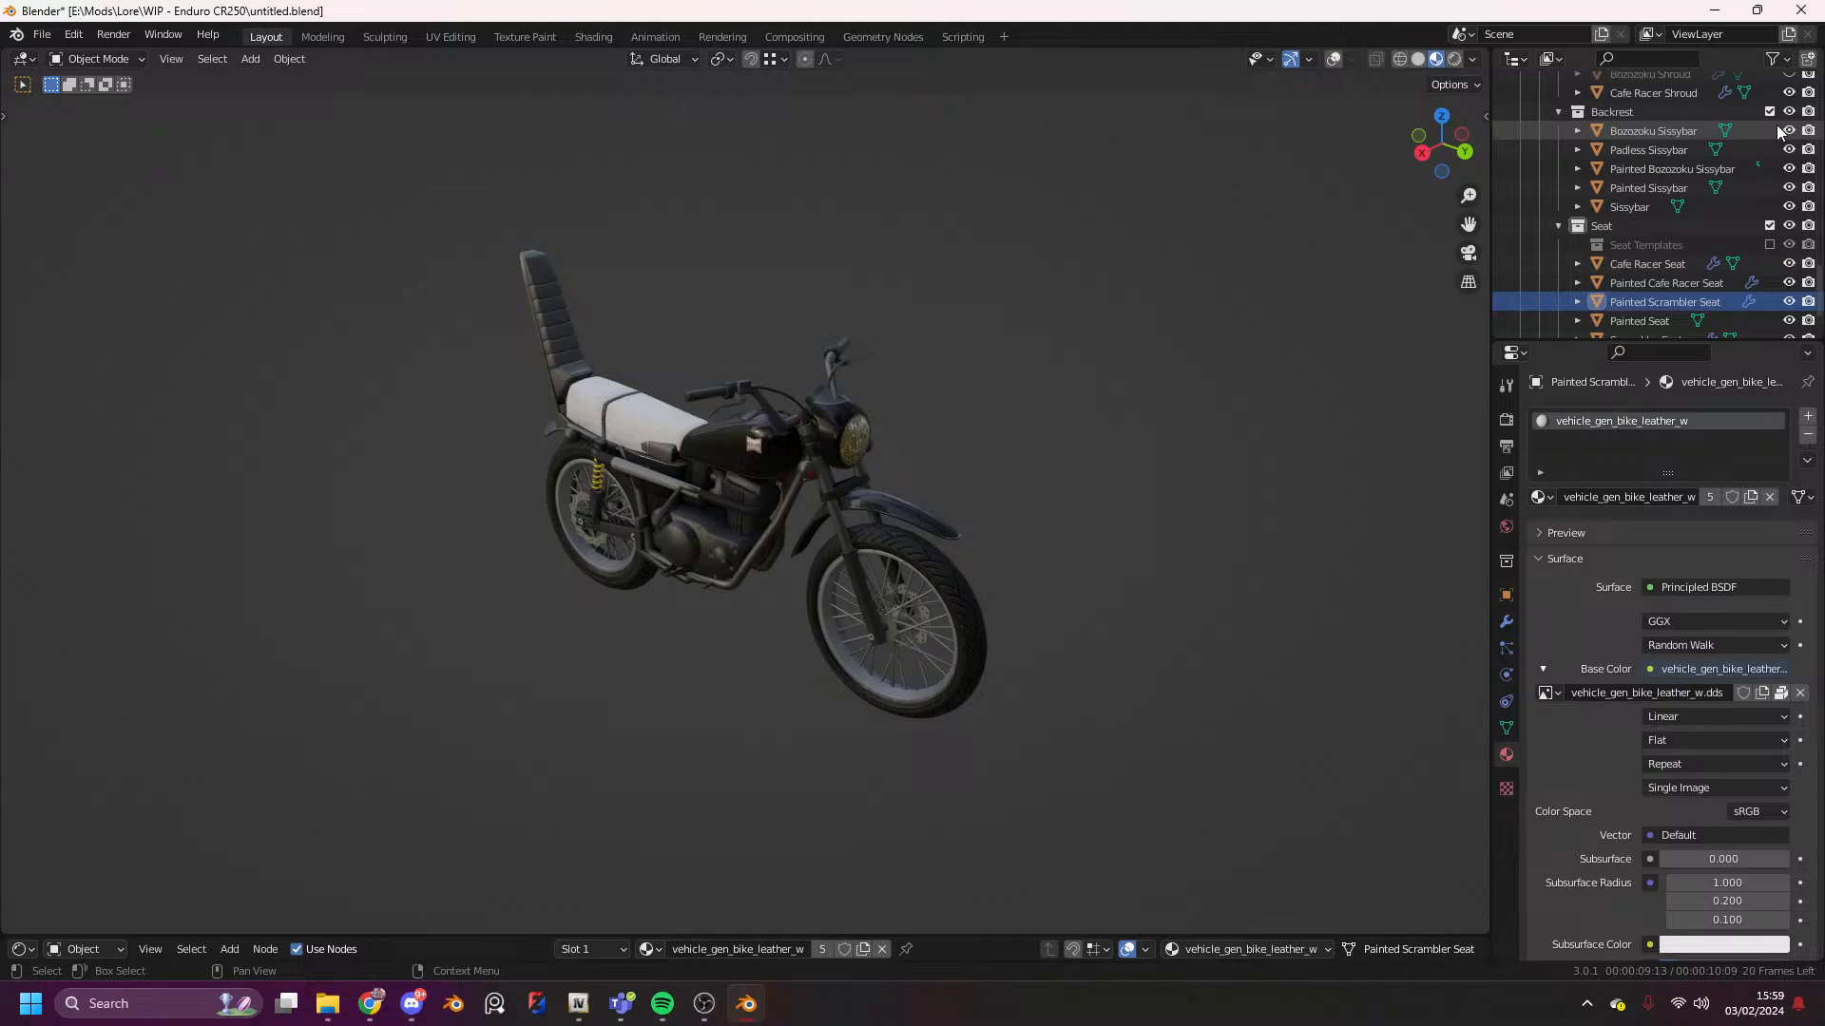
scroll(1738, 285, "up", 1)
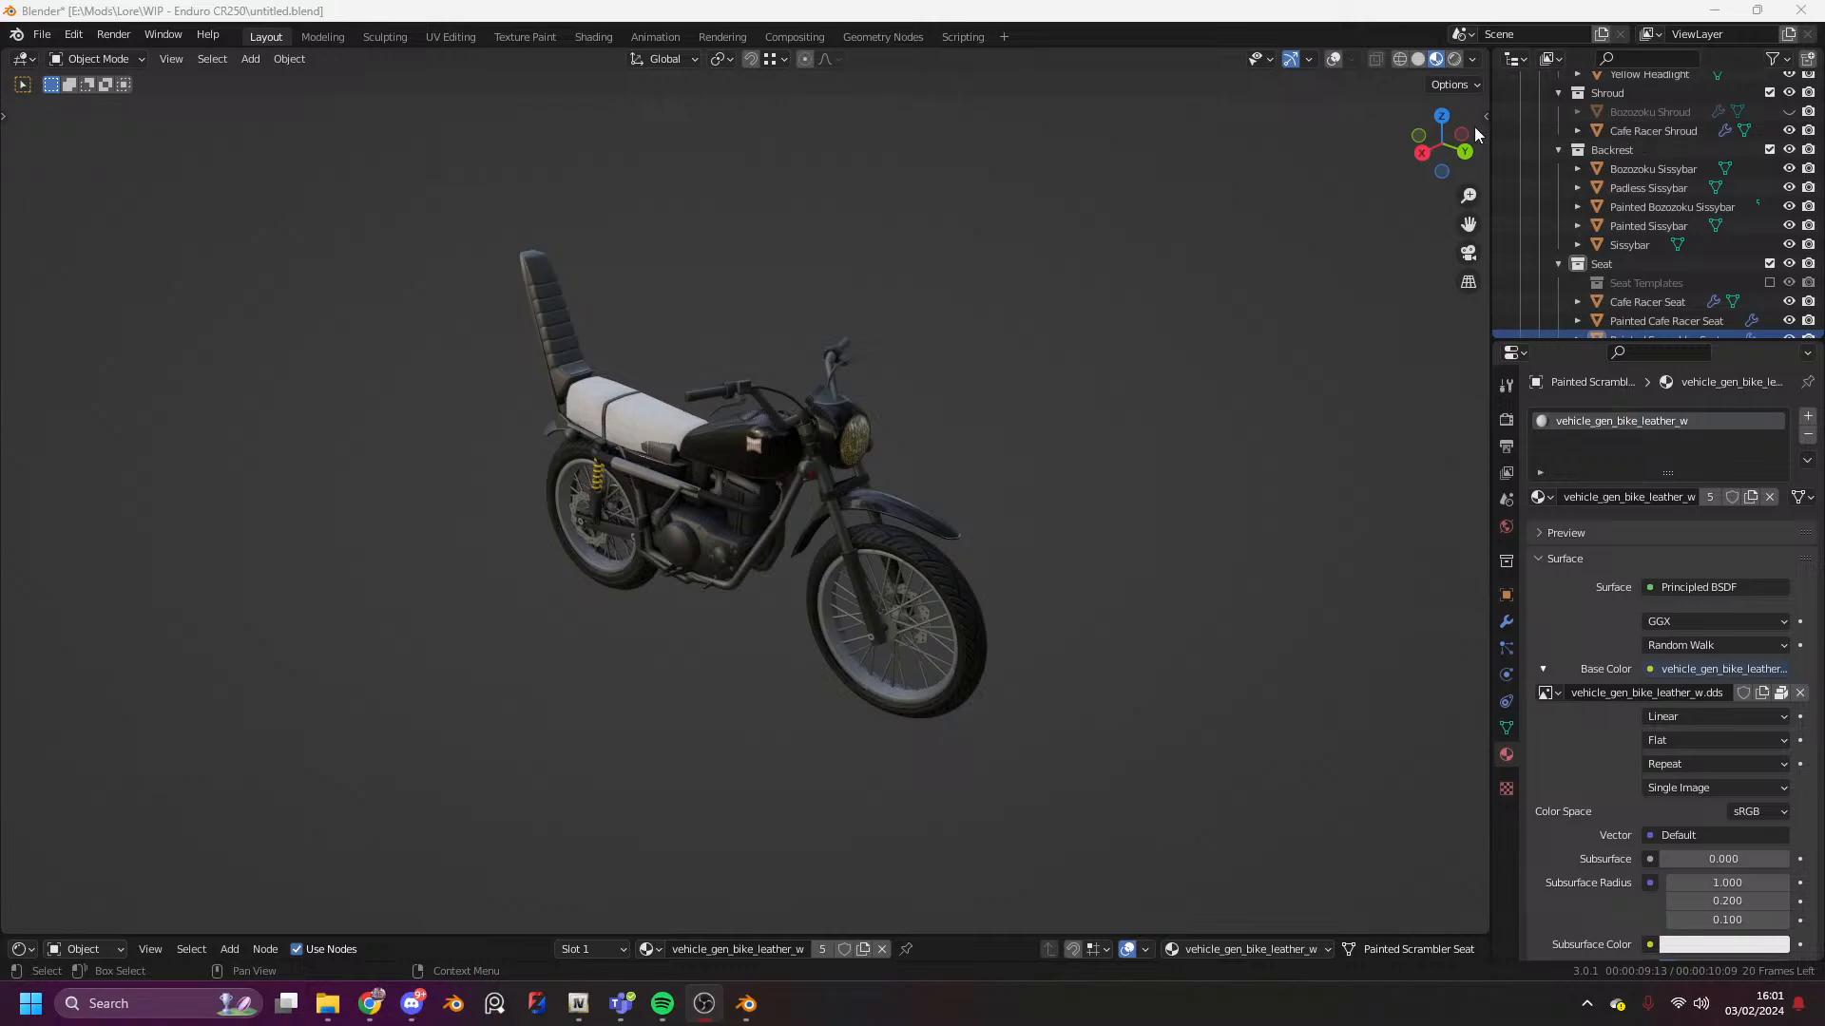
- Unhide the Bozozoku Shroud and the hidden headlight variants of the bike
scroll(1465, 139, "down", 1)
left_click_drag(1464, 139, 1251, 141)
scroll(1464, 148, "up", 4)
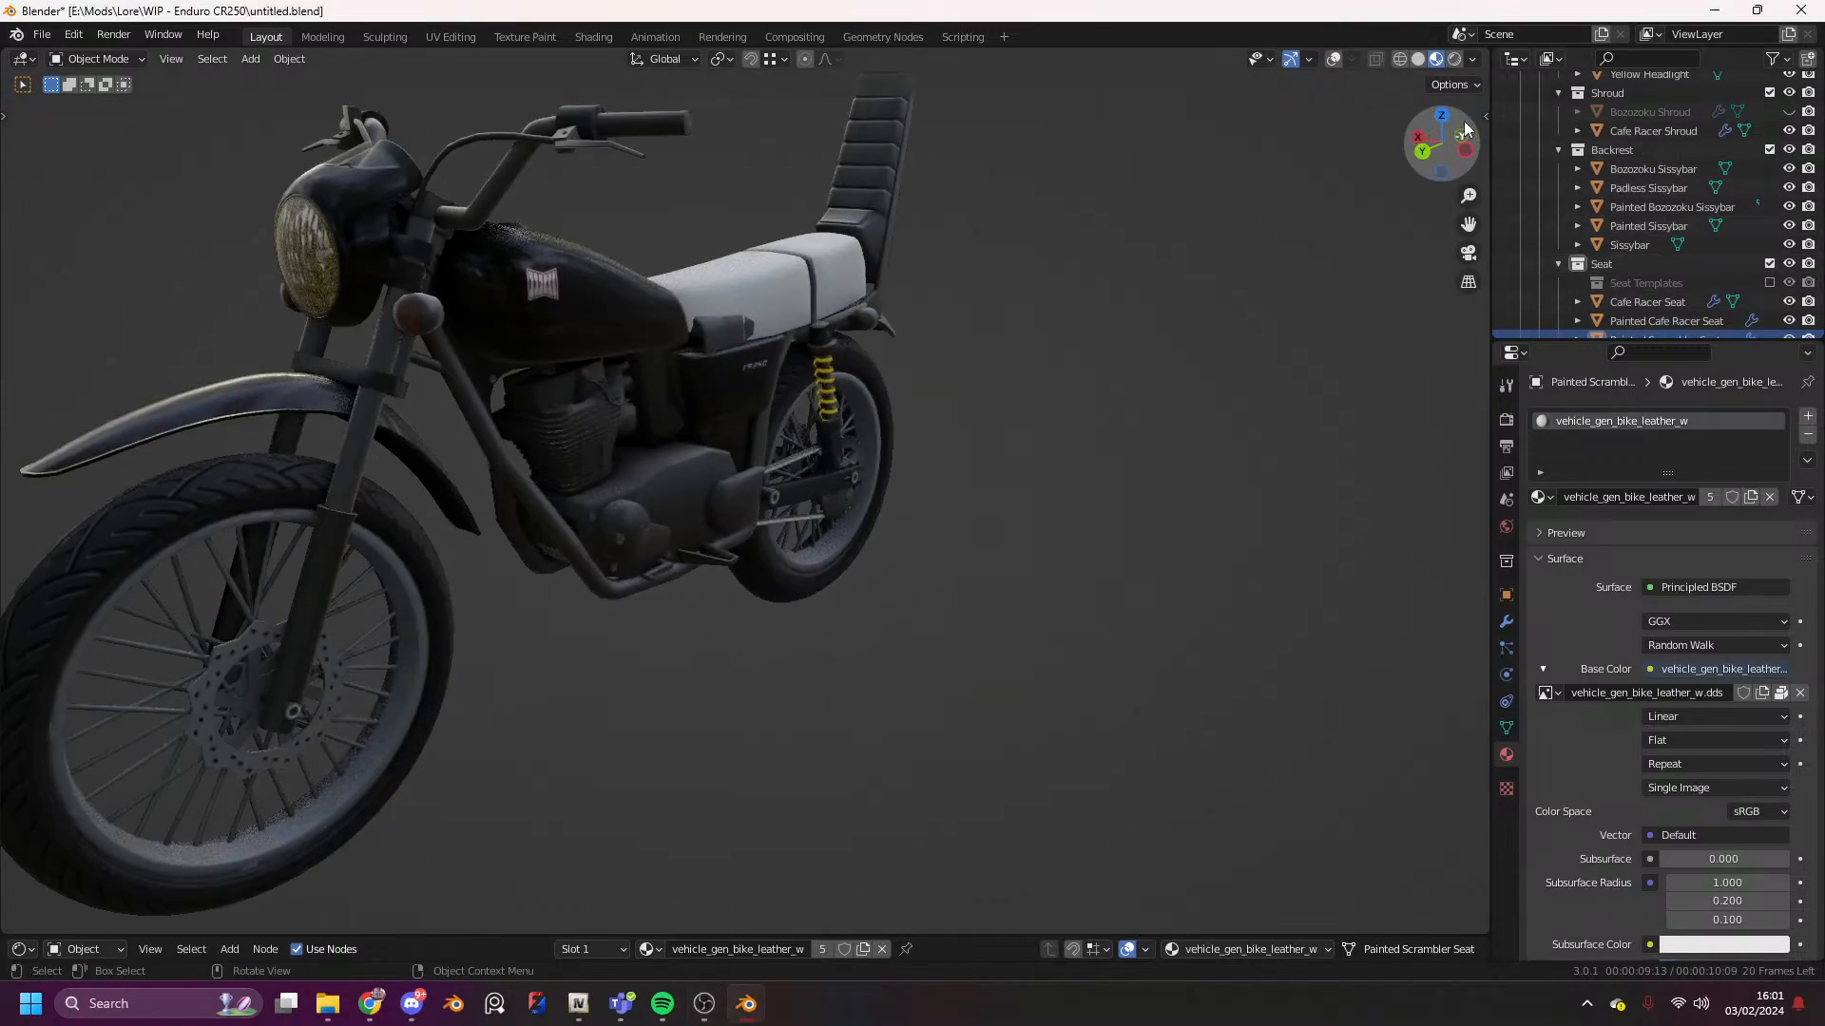
scroll(1464, 142, "down", 6)
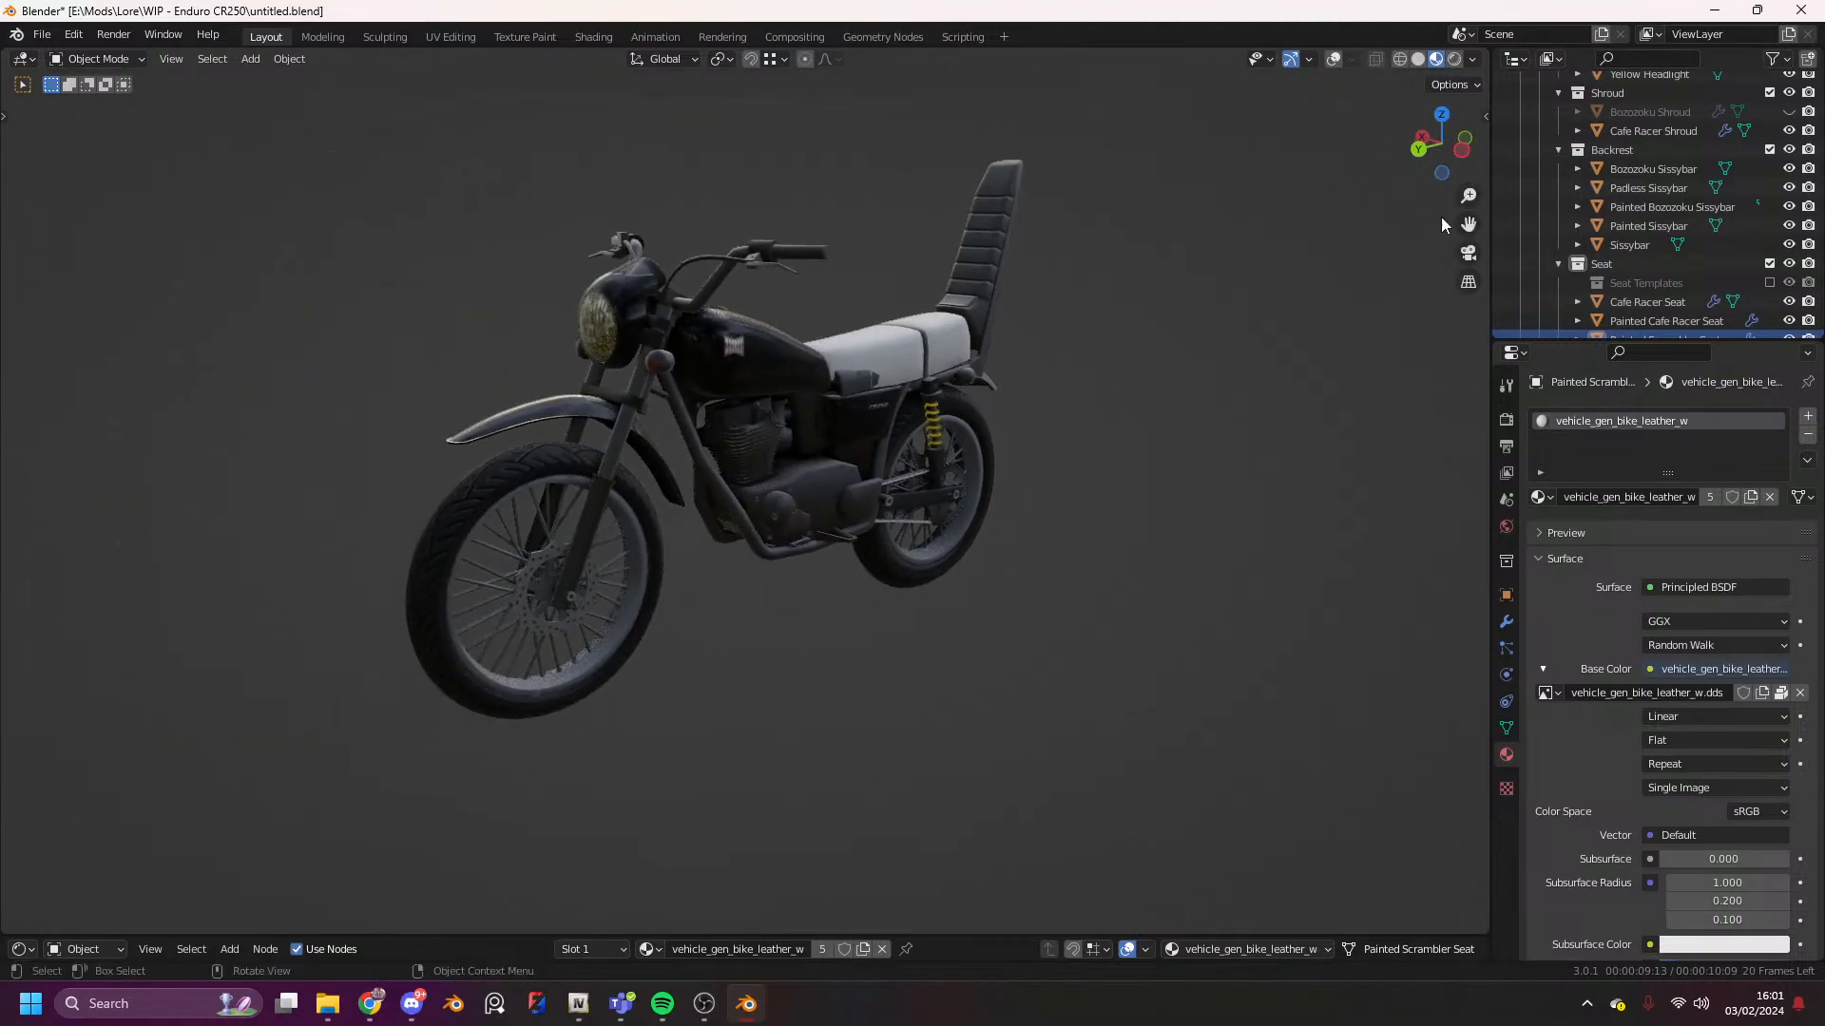
left_click_drag(1457, 222, 1676, 375)
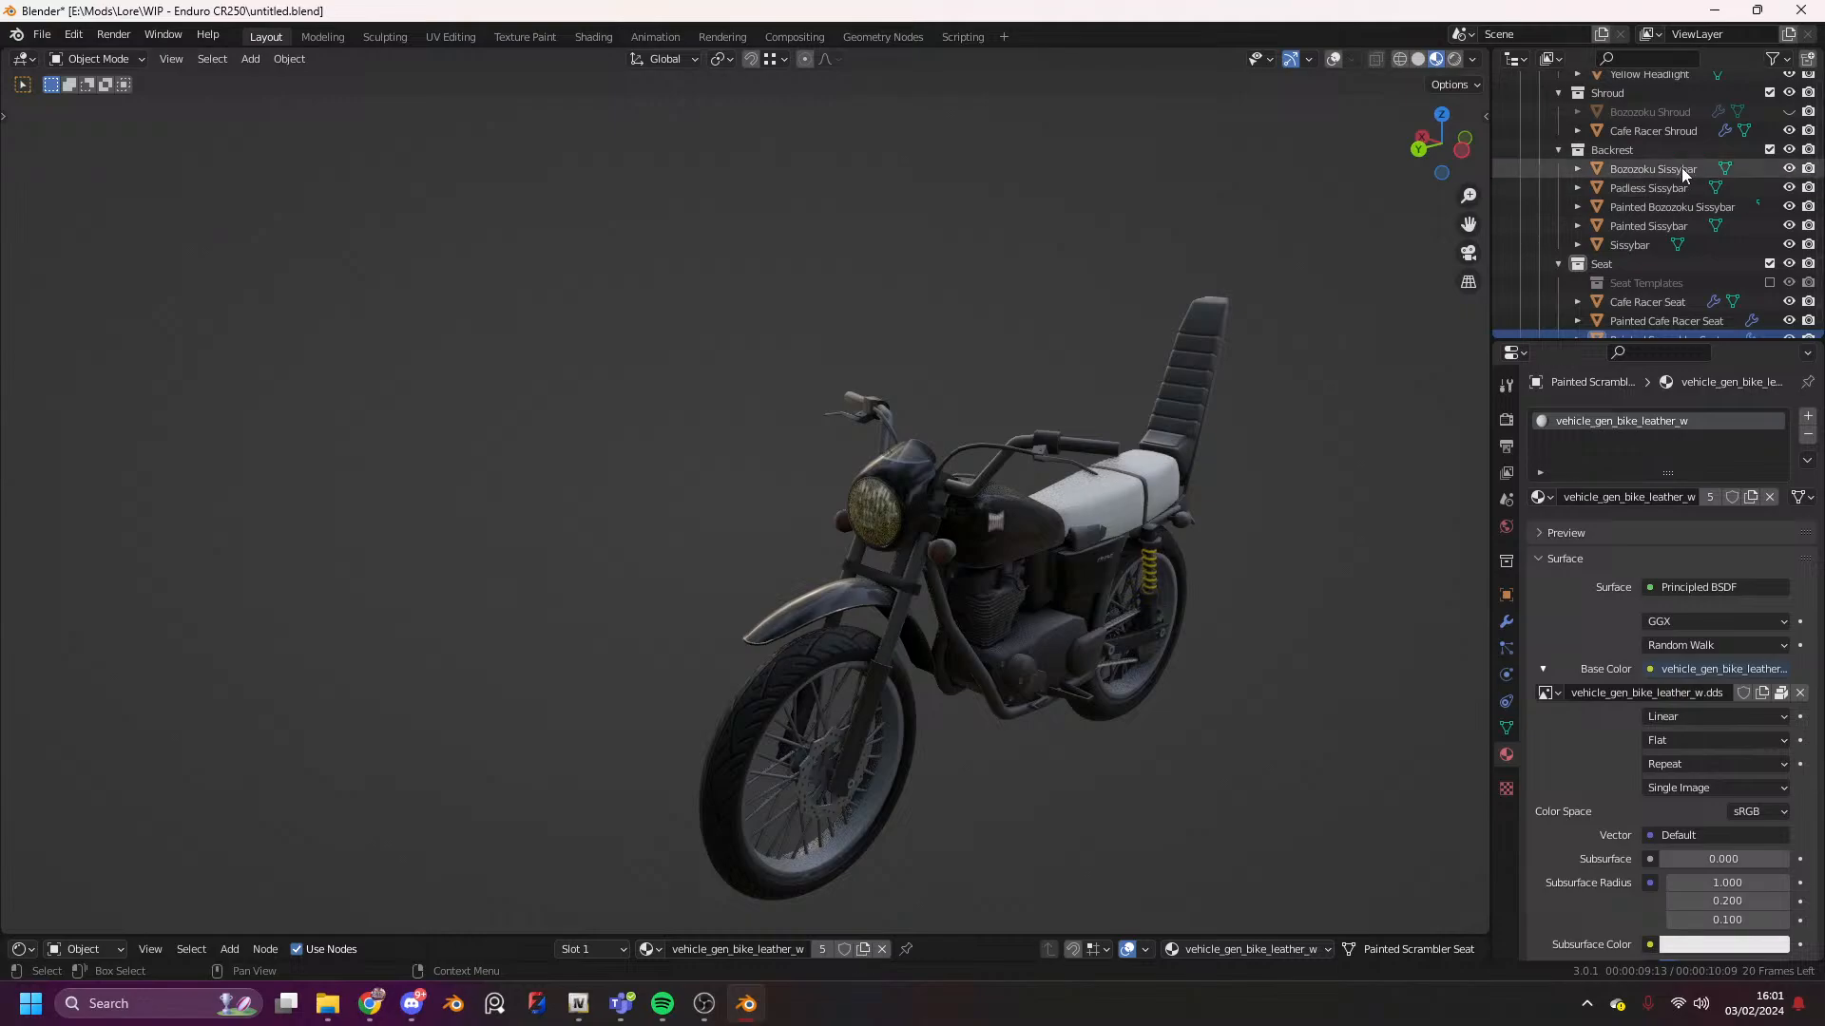
scroll(1680, 163, "up", 2)
left_click(1789, 188)
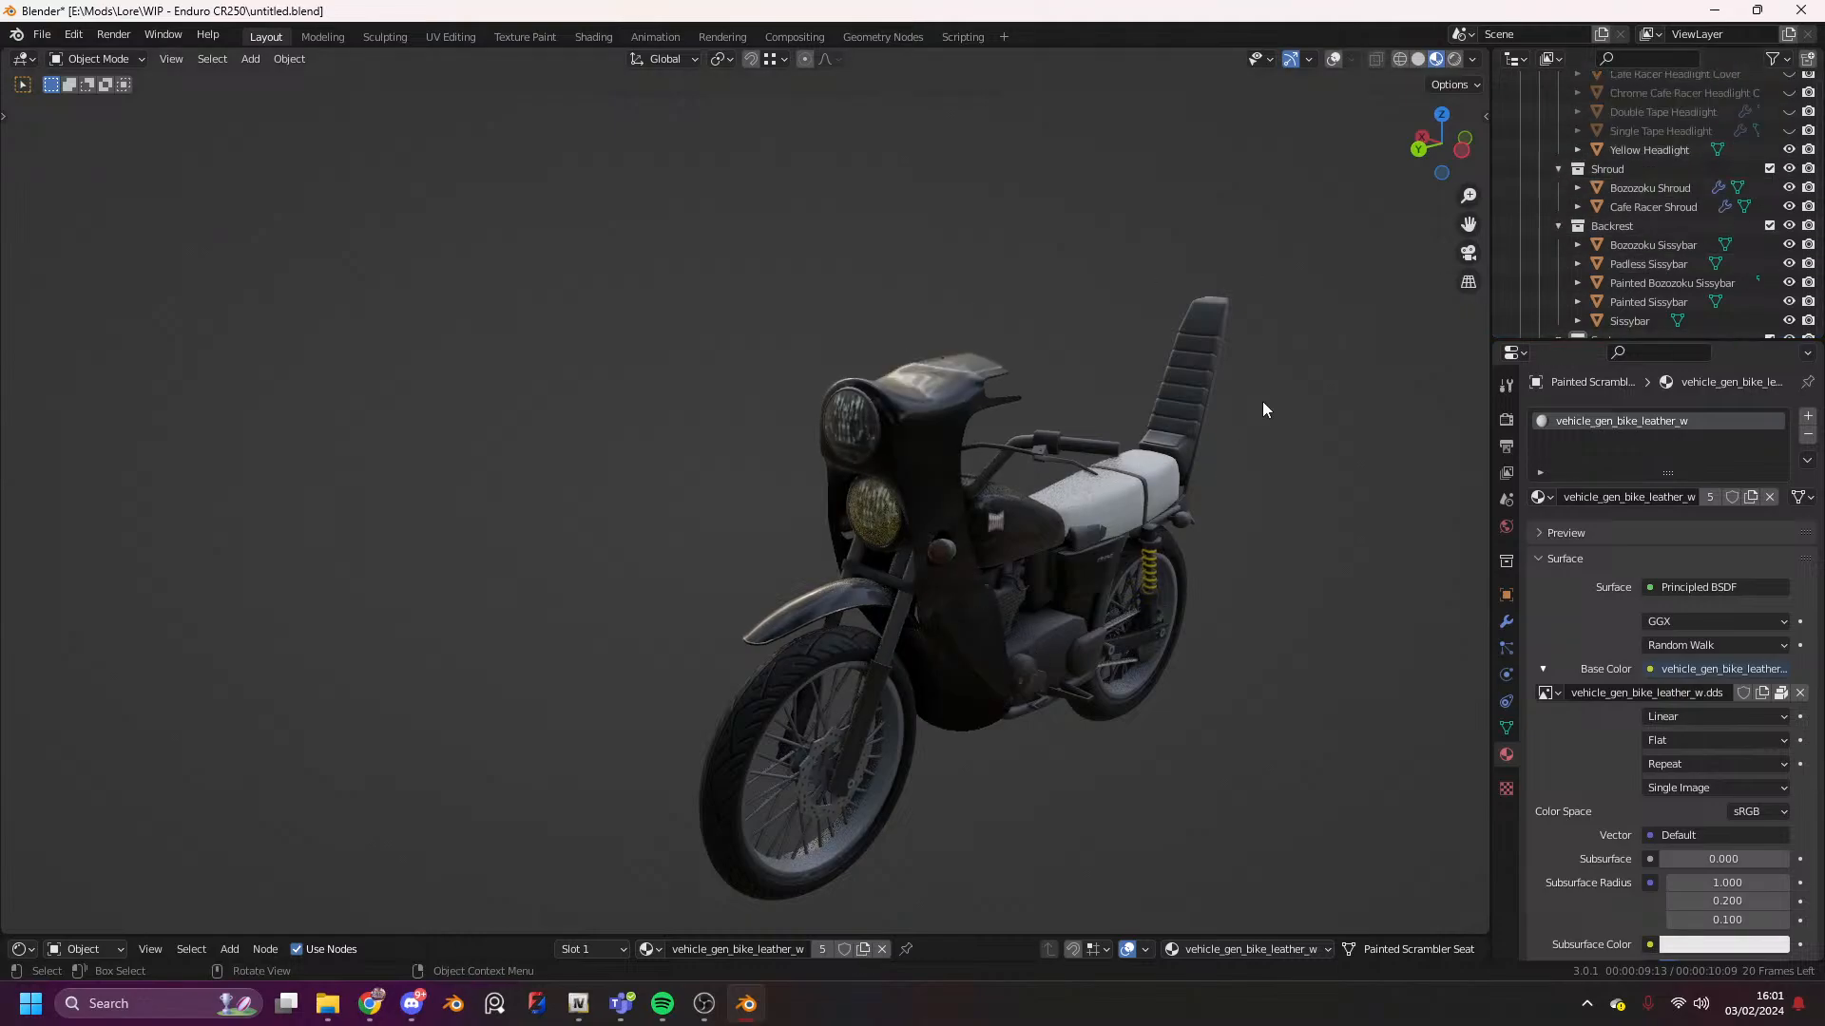
scroll(1703, 179, "up", 2)
left_click_drag(1789, 207, 1790, 148)
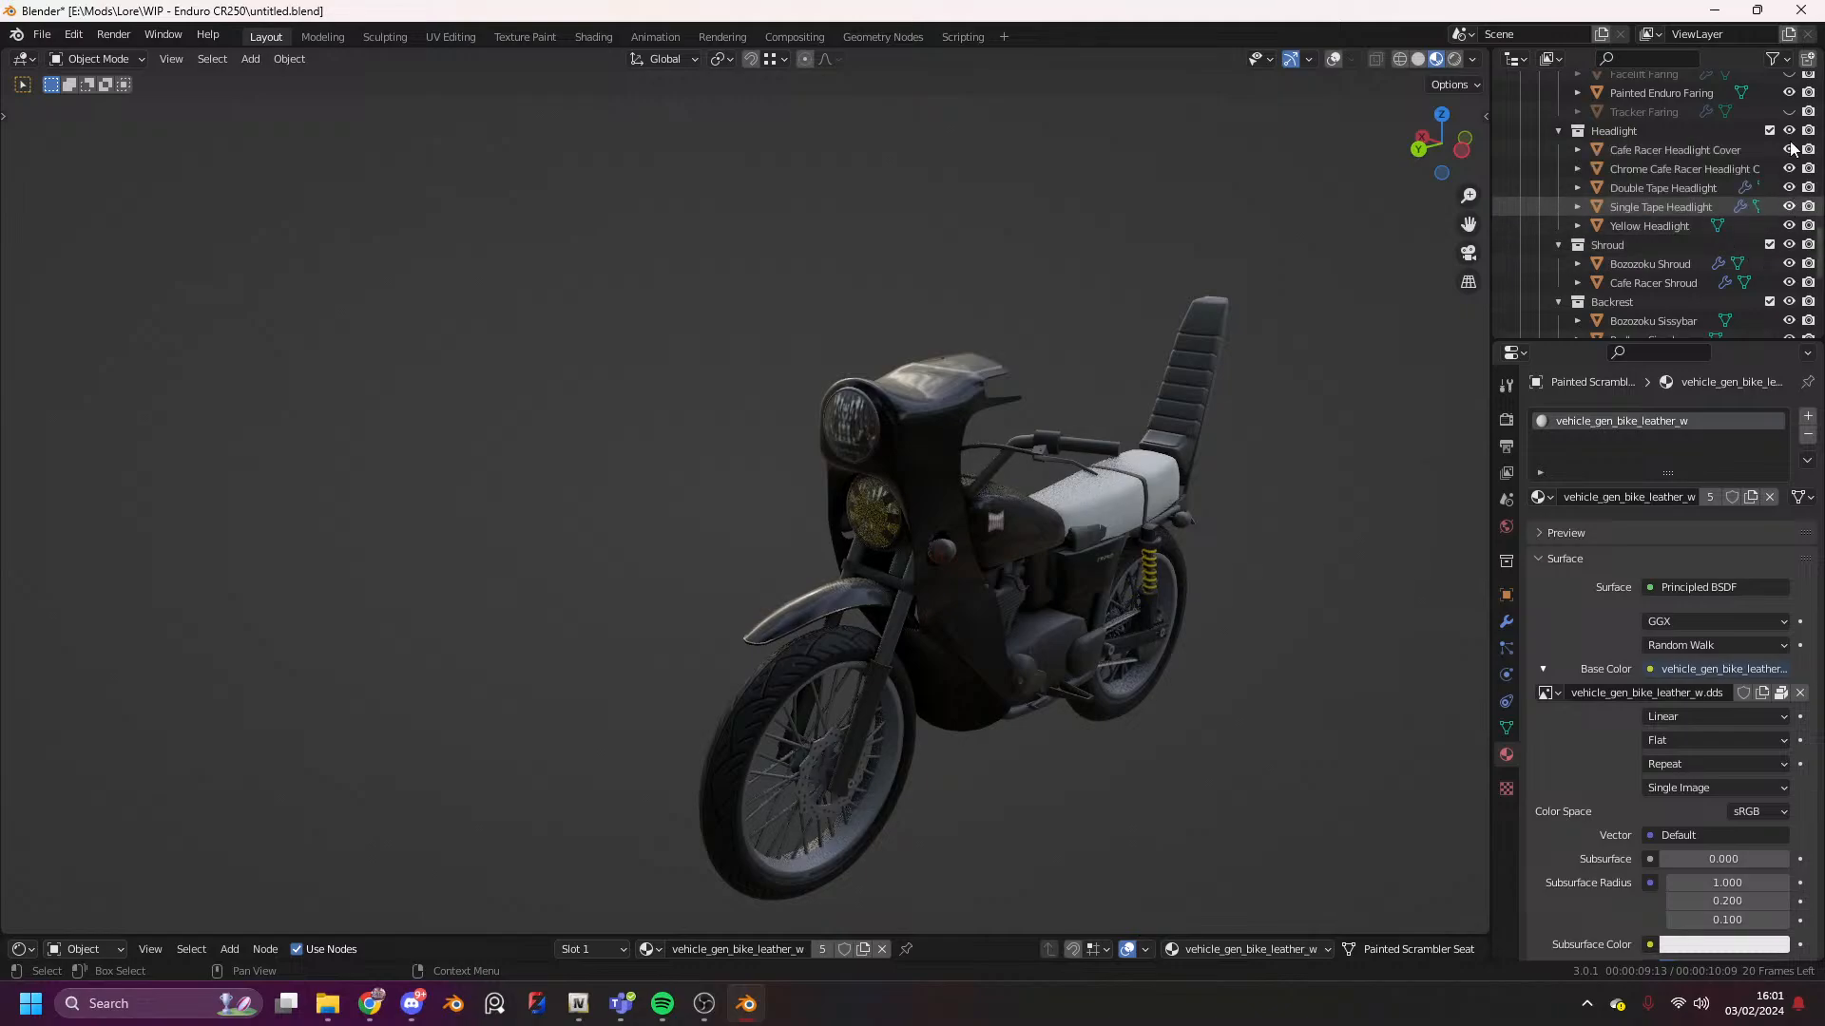
- Unhide the bike's hidden faring variants and the tuning parts listed above them
scroll(1760, 245, "up", 3)
left_click_drag(1789, 226, 1789, 135)
scroll(1774, 170, "up", 4)
left_click_drag(1789, 228, 1790, 112)
scroll(1700, 188, "up", 5)
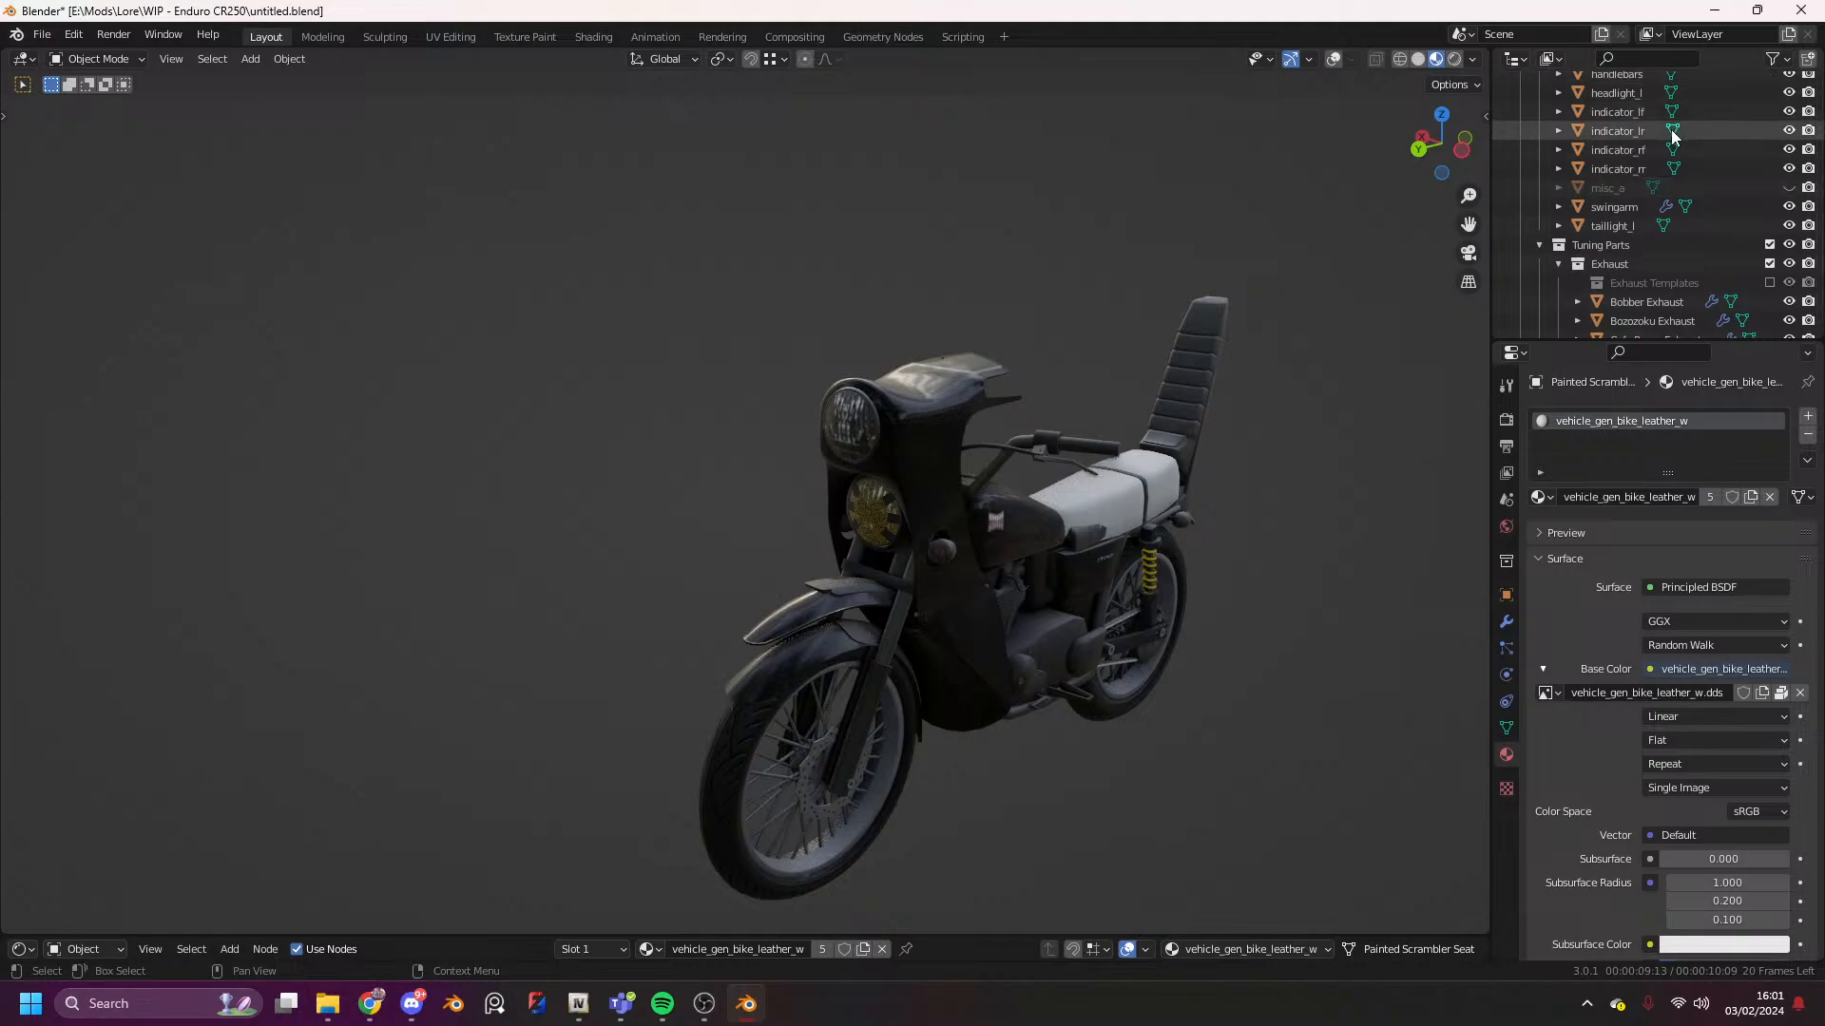
scroll(1705, 144, "up", 8)
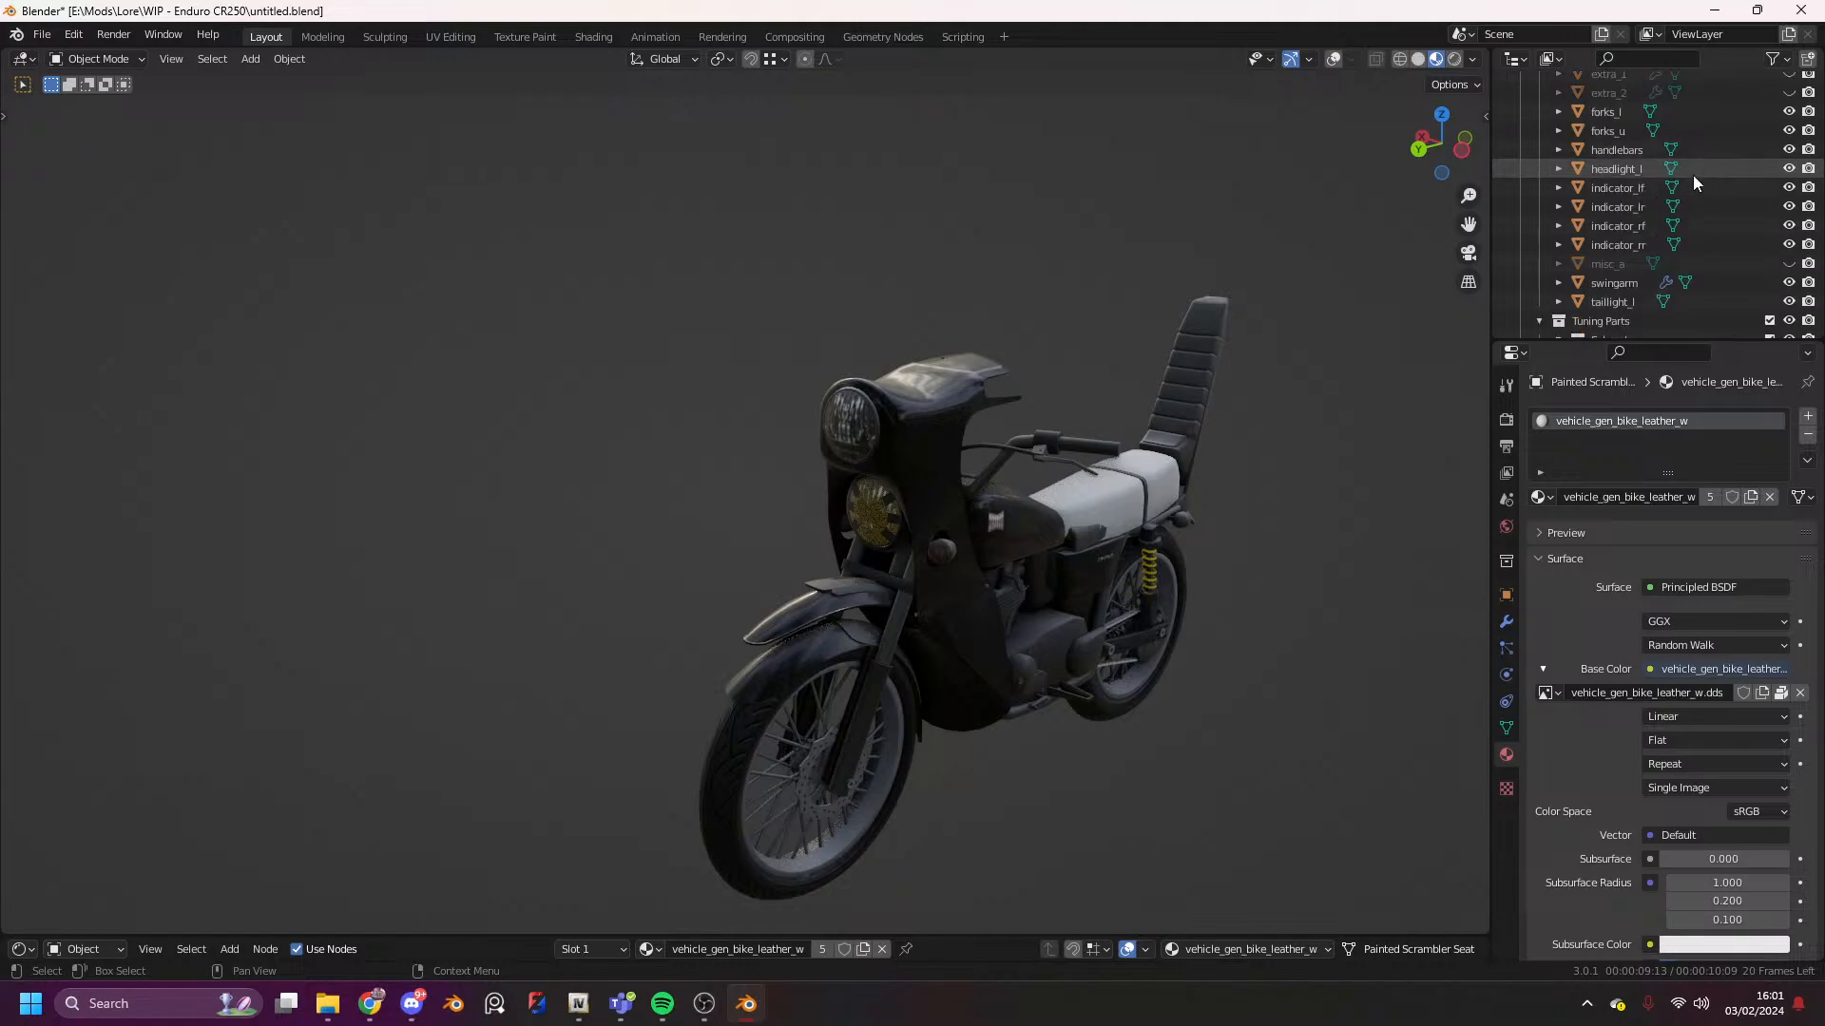
- Look over the bike with its tuning parts shown, from the exhaust side
scroll(1654, 212, "down", 8)
scroll(1433, 165, "down", 5)
left_click_drag(1437, 164, 765, 164)
scroll(1418, 202, "up", 6)
left_click_drag(1467, 227, 1463, 168)
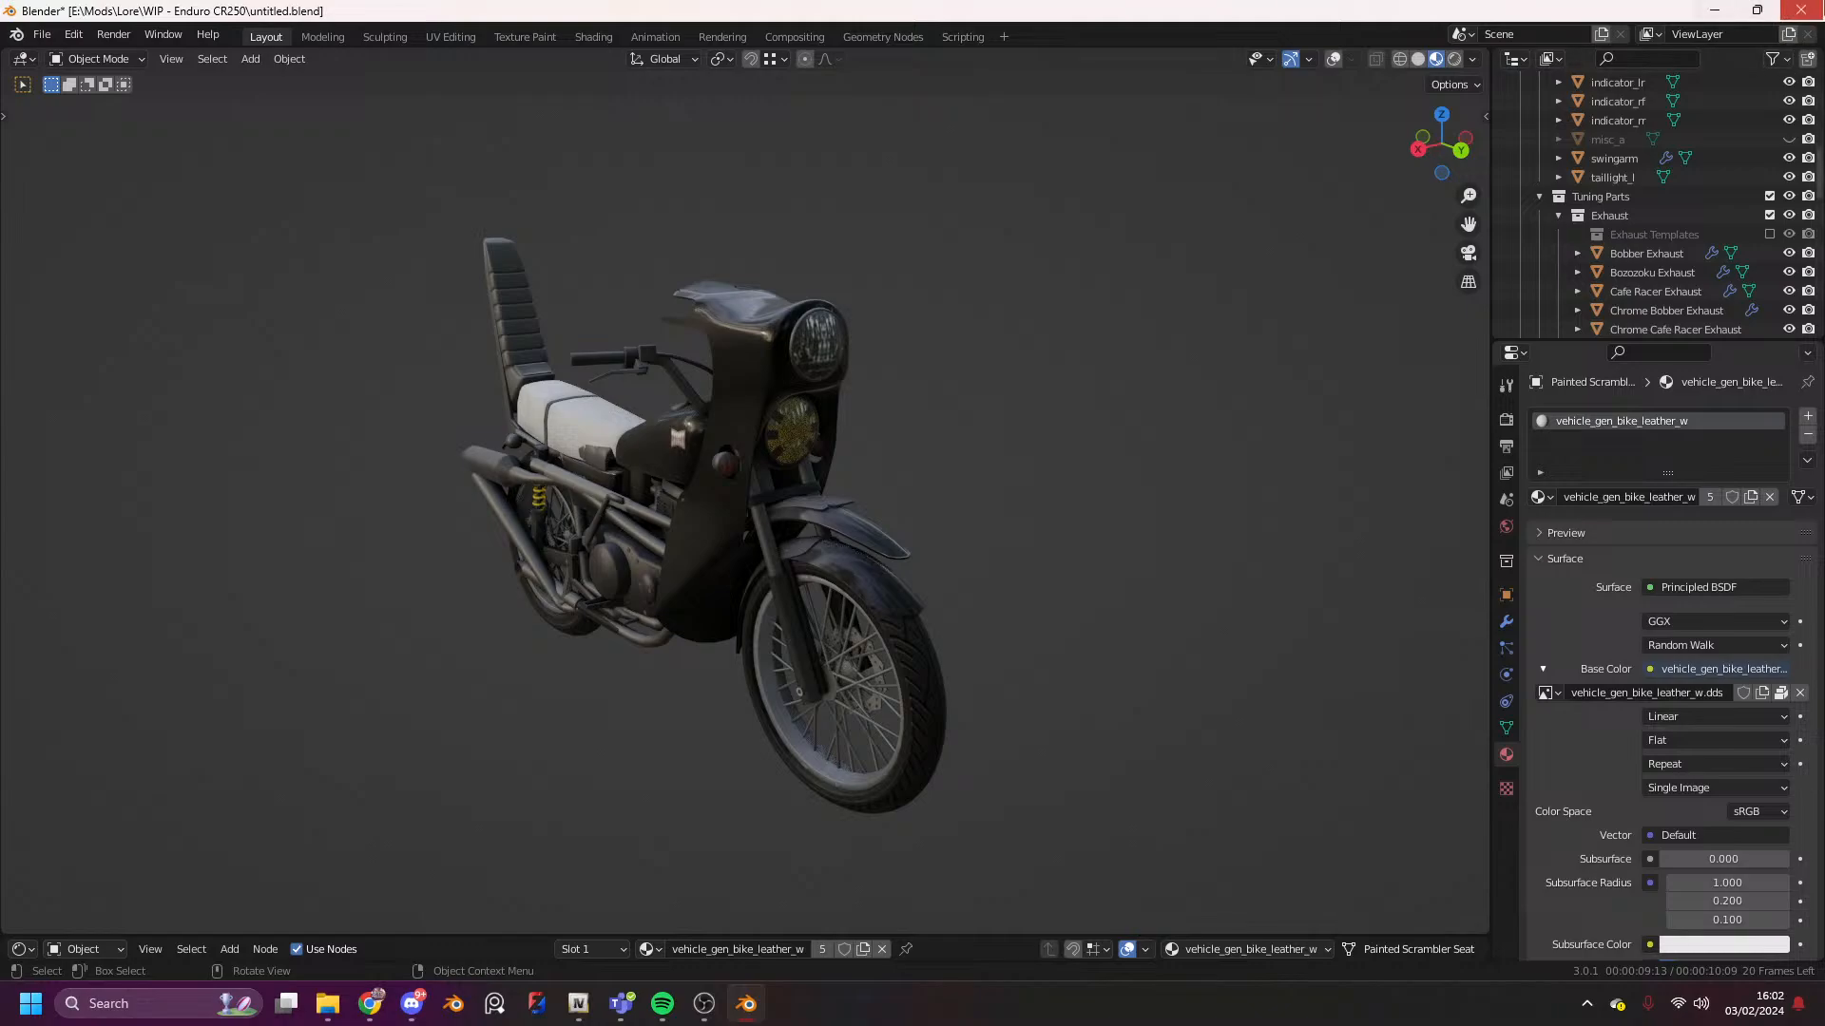
- Close the Enduro CR250 project with its changes saved and return to the Lore folder
left_click(1817, 8)
left_click(827, 538)
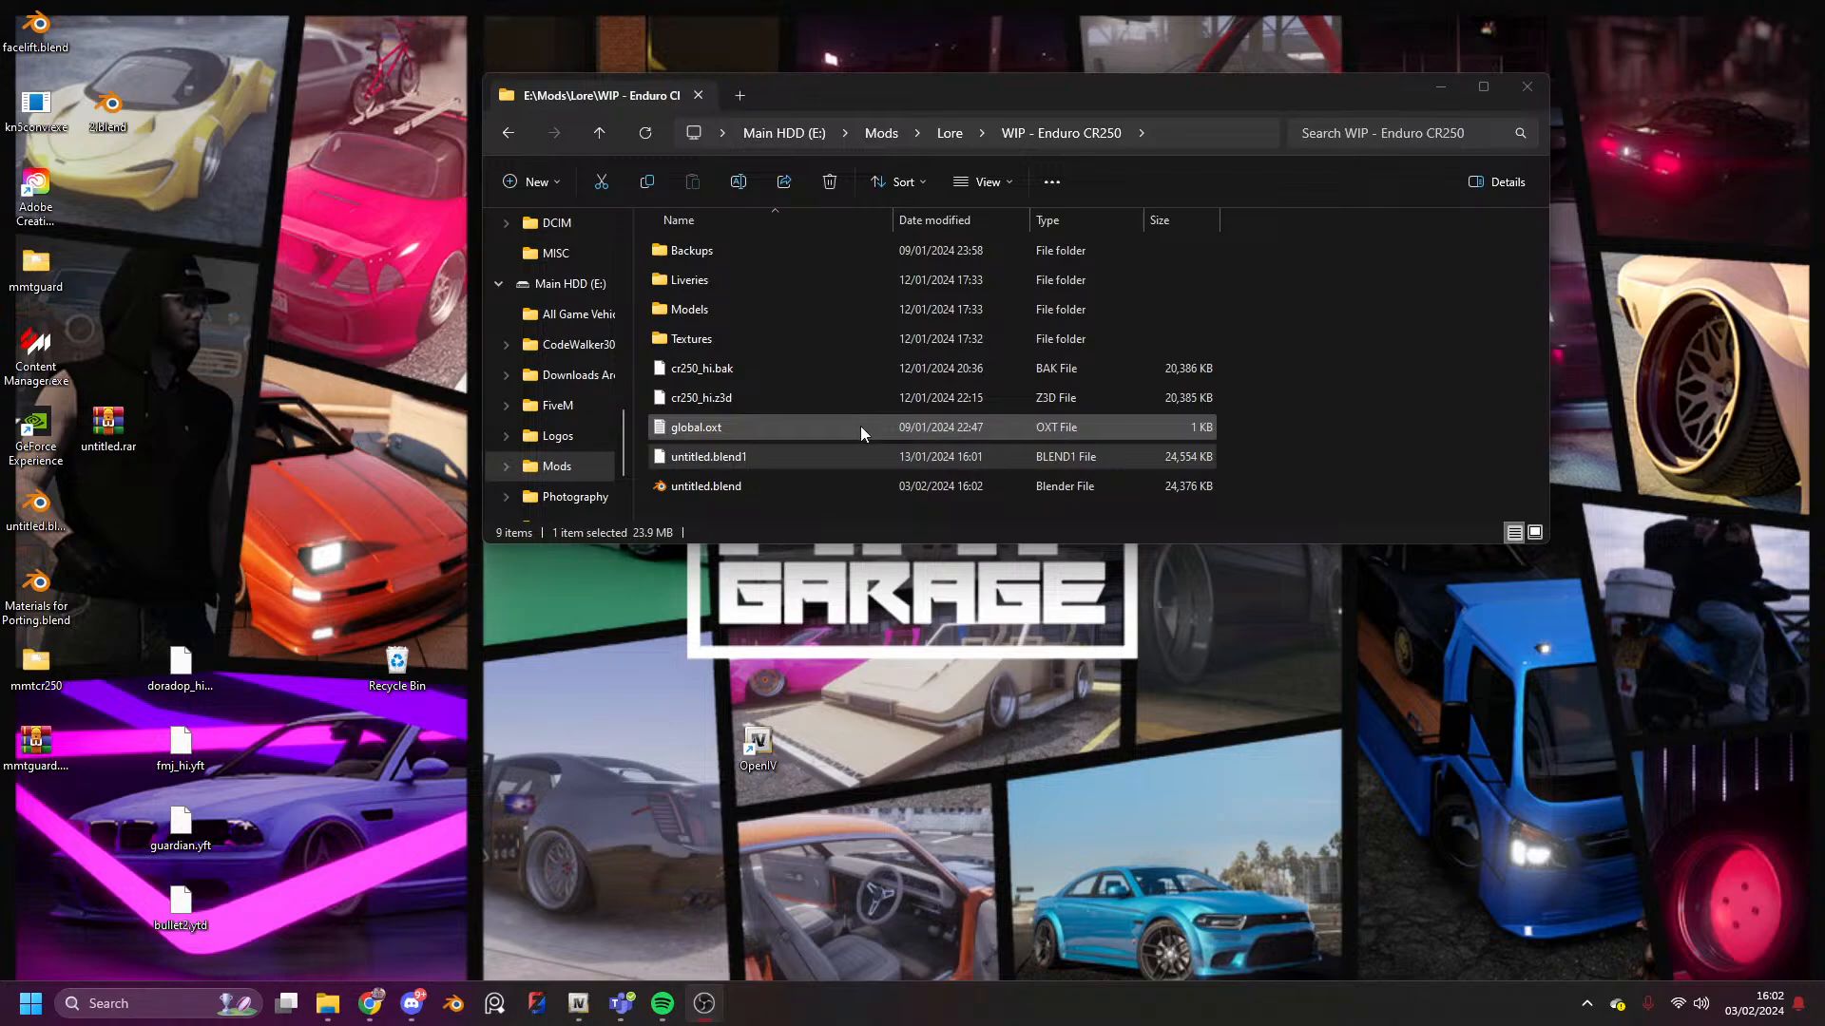
left_click(941, 133)
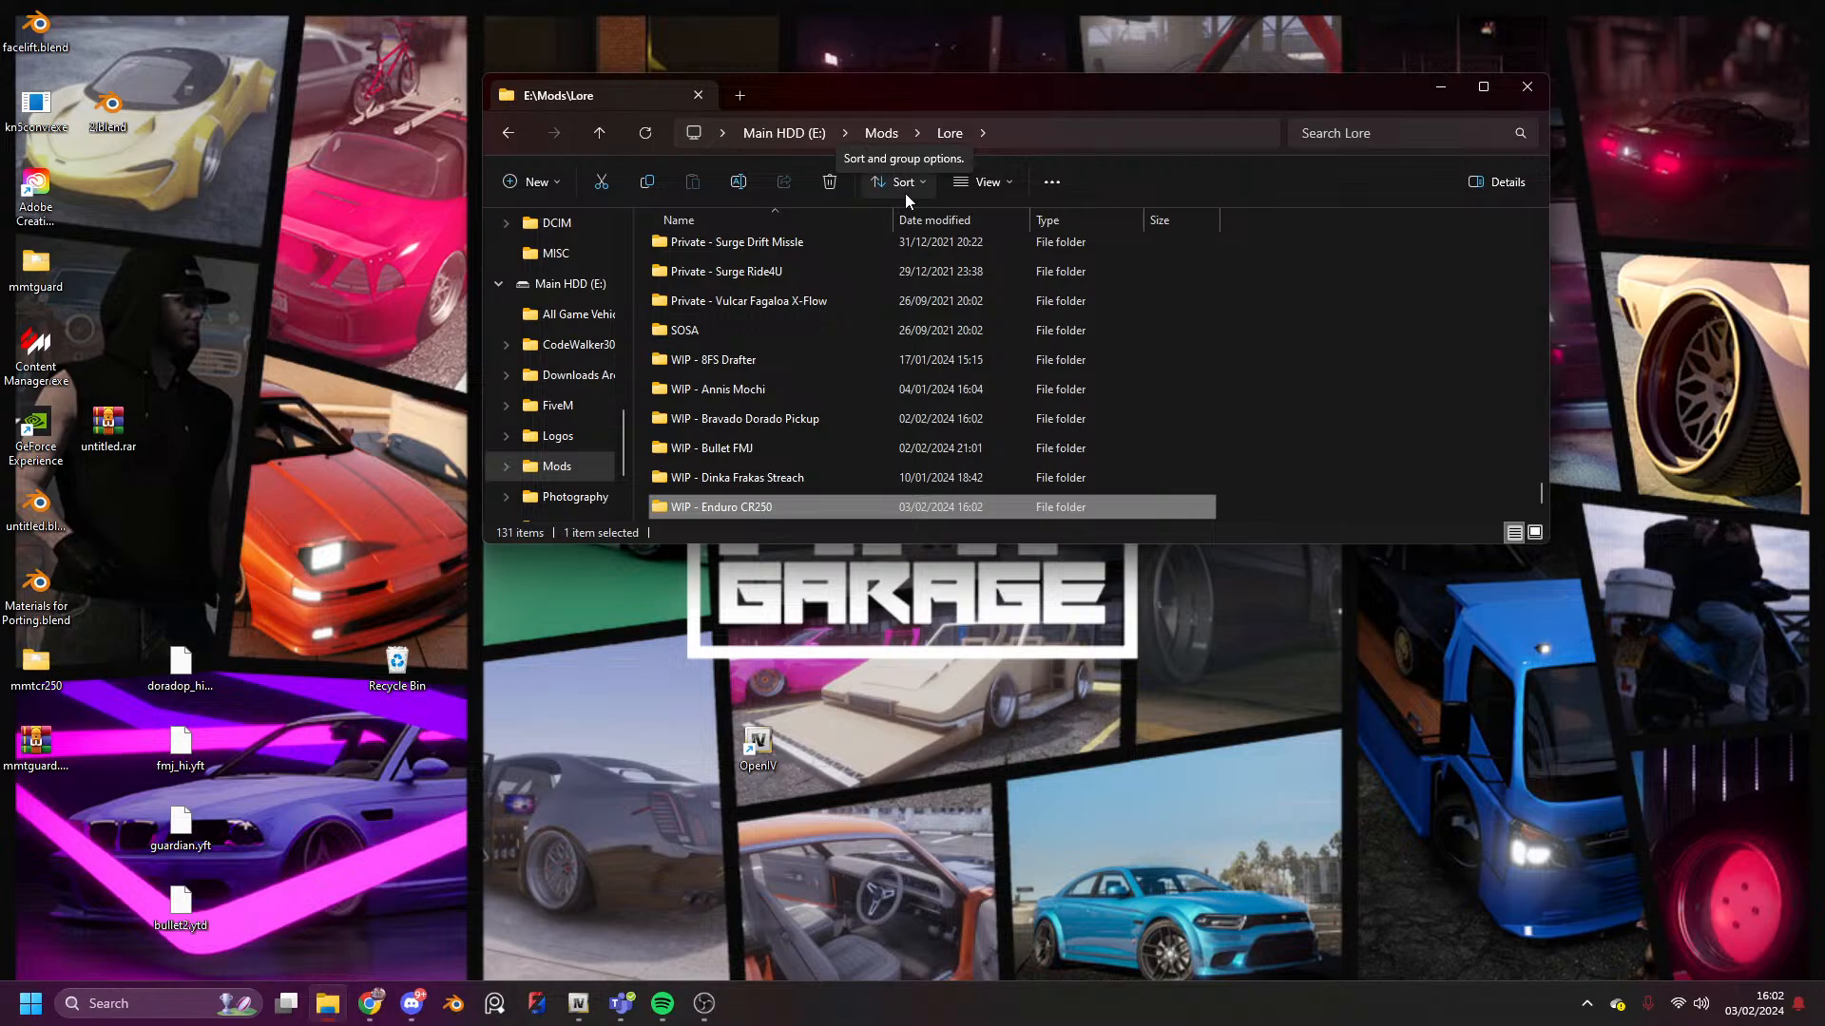
- Open untitled.blend from the WIP - Annis Mochi folder in Blender
double_click(766, 391)
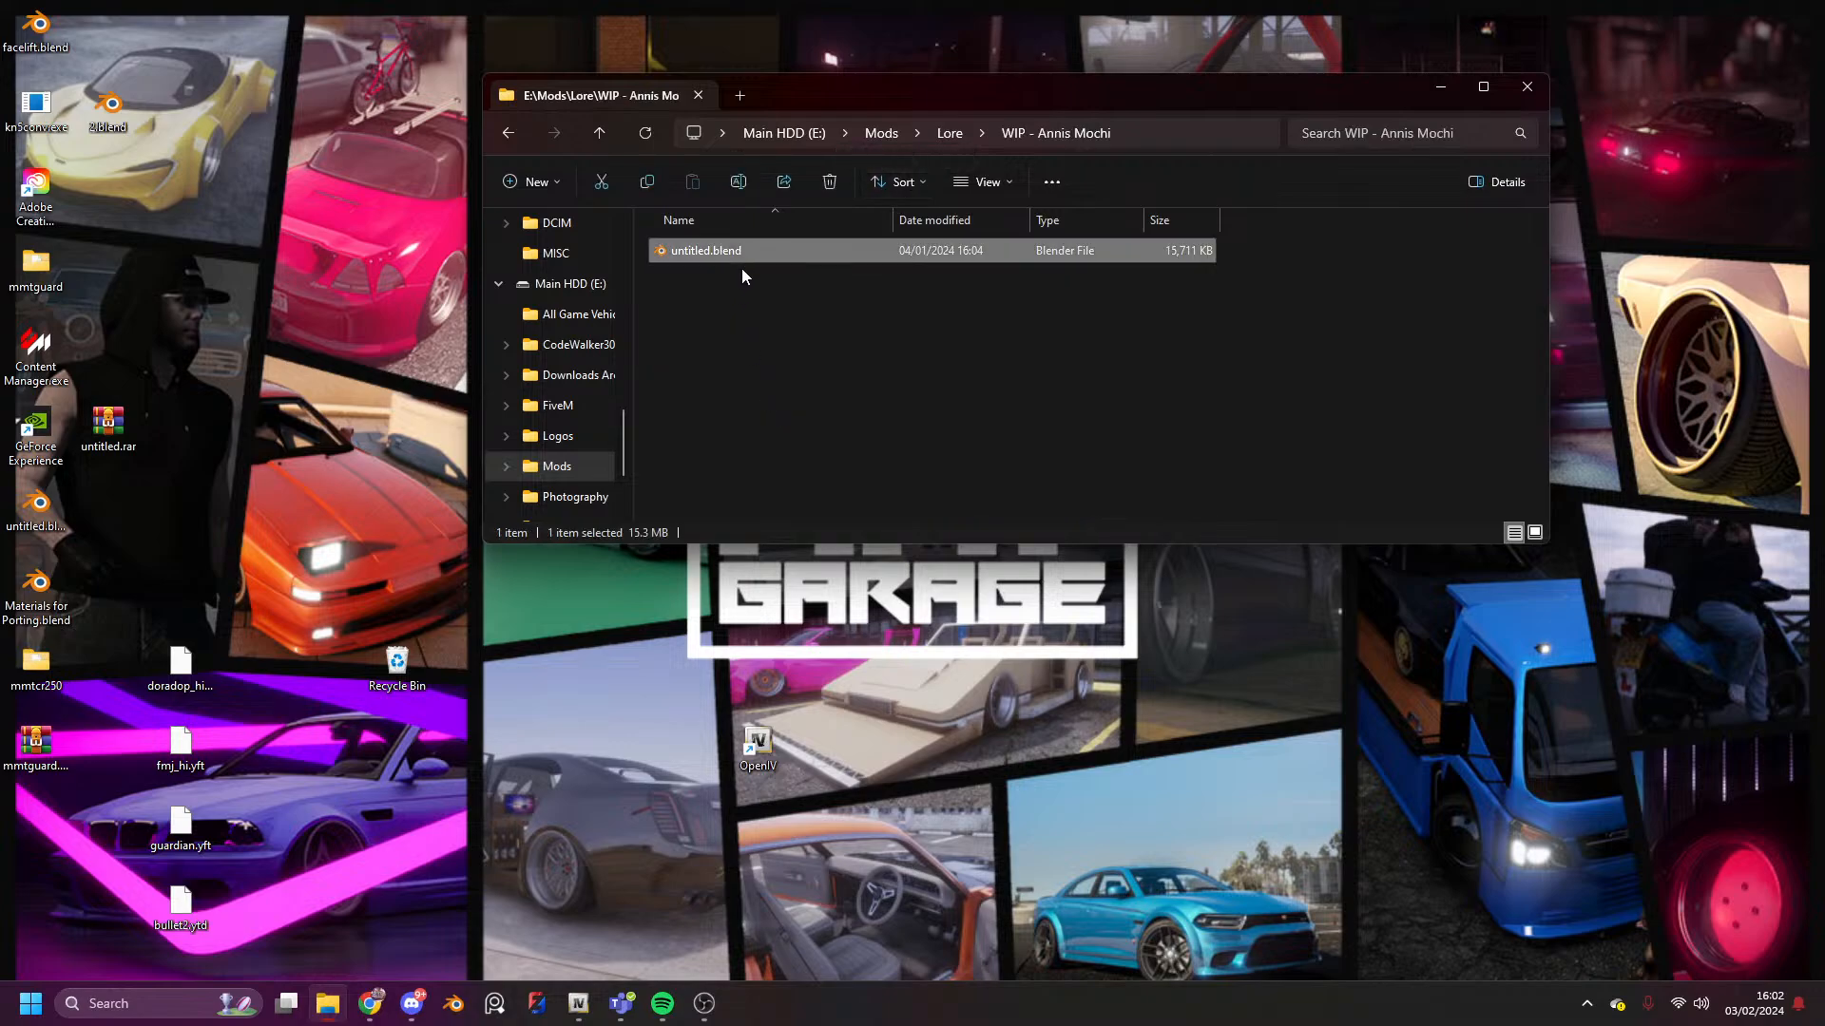
left_click(773, 253)
double_click(773, 253)
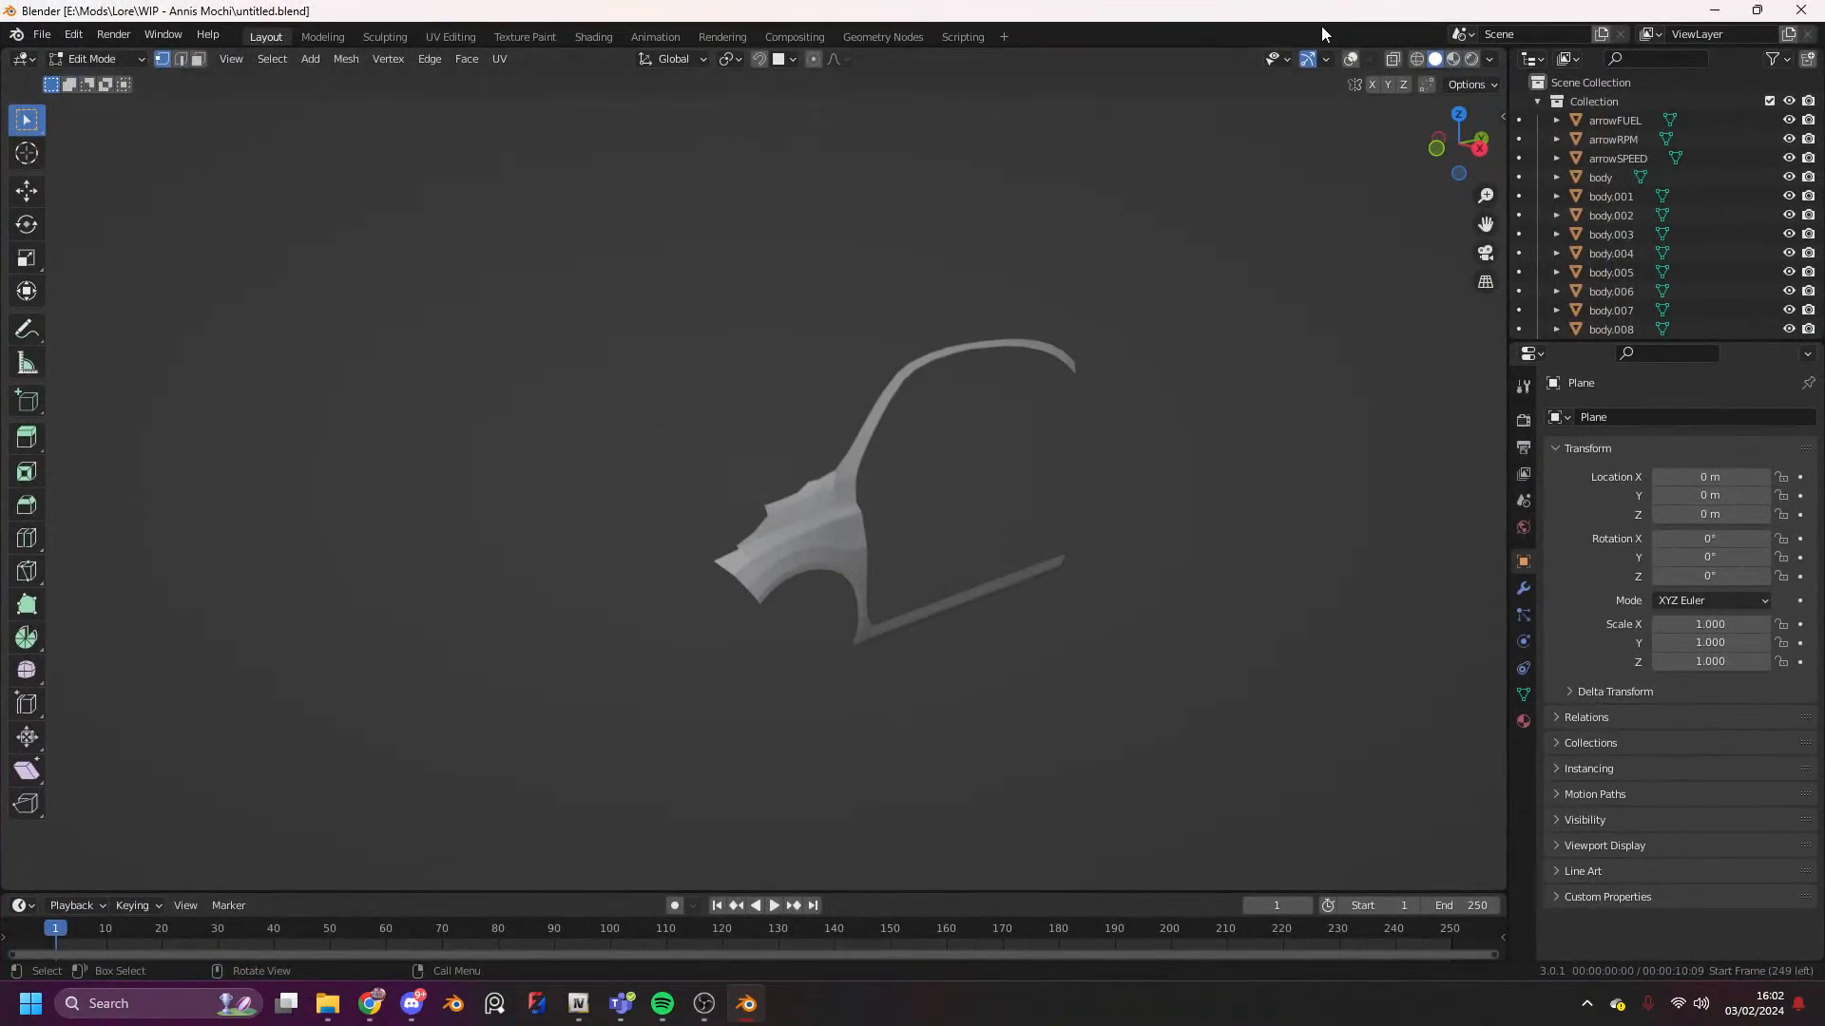
- Turn on the viewport overlays and leave the isolated local view to show the whole car
left_click(1350, 58)
left_click_drag(1454, 151, 1421, 152)
key("KP_Divide")
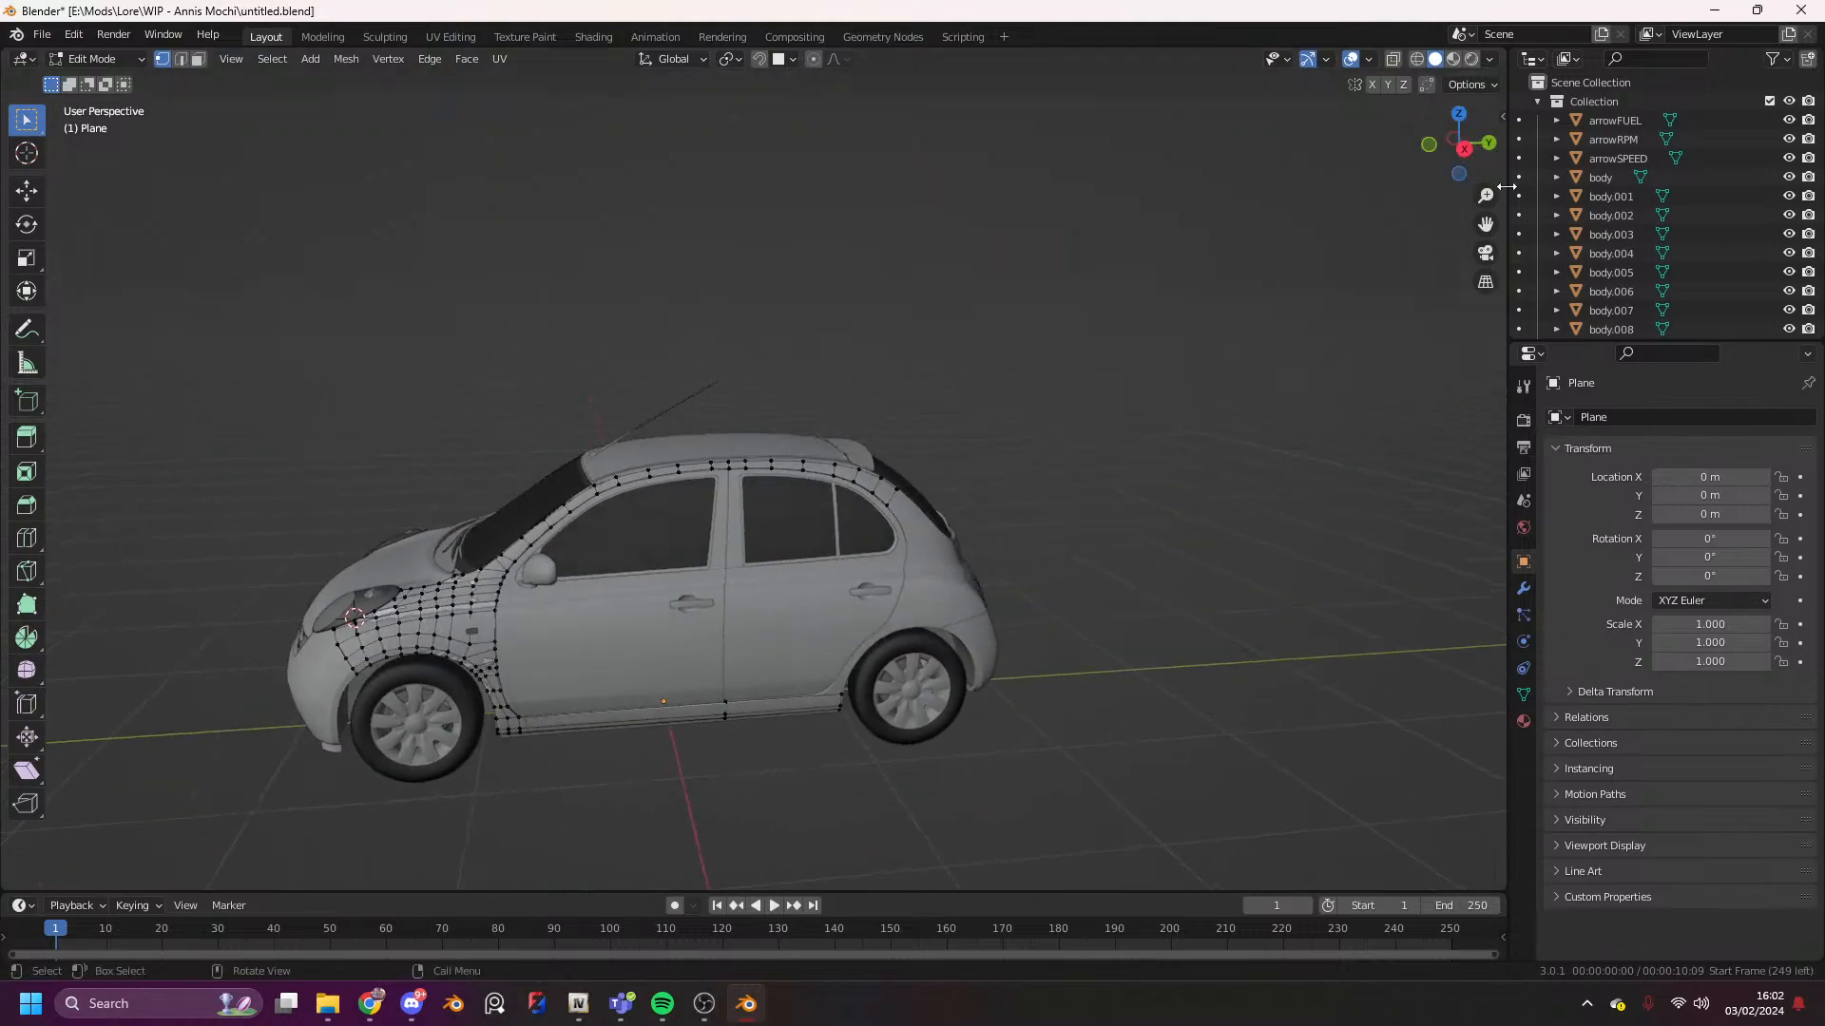
left_click(1477, 160)
scroll(1458, 152, "down", 2)
- Switch from Edit Mode to Object Mode and deselect everything, with the car seen from the front
left_click_drag(1459, 152, 1664, 89)
key("Tab")
scroll(1473, 209, "up", 2)
key("alt+a")
scroll(868, 532, "up", 2)
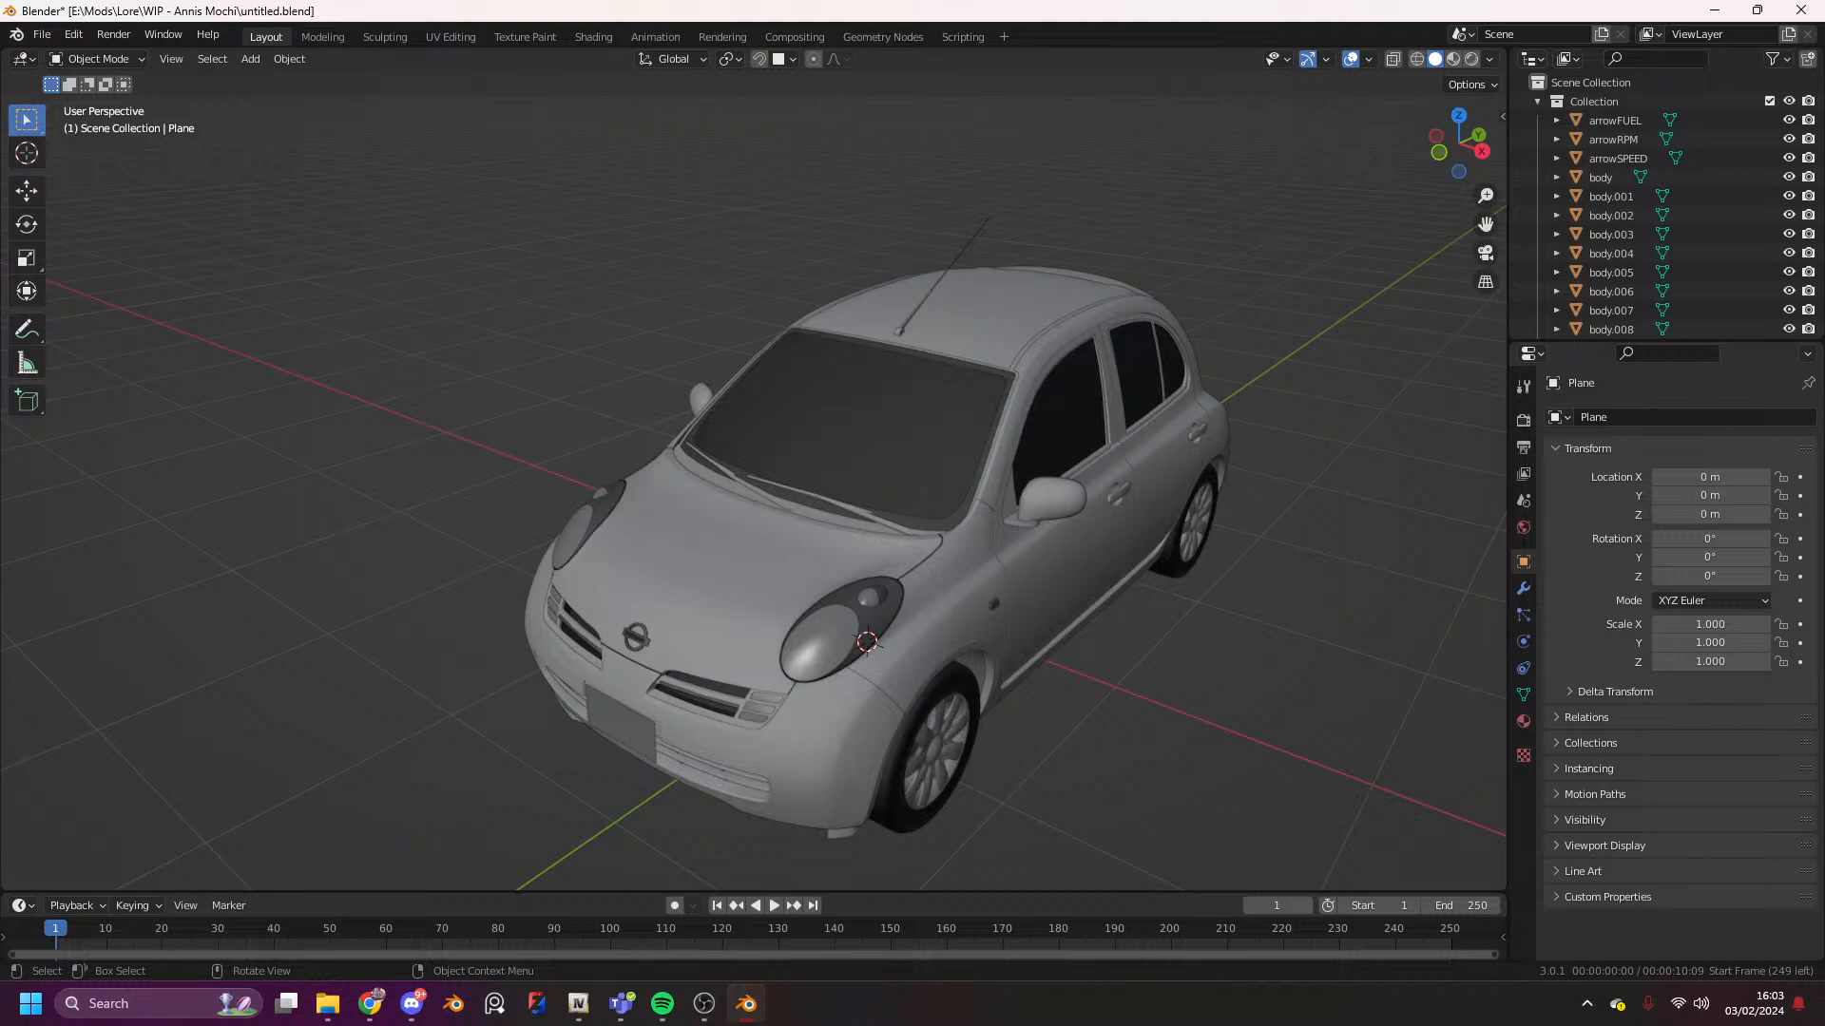
- Collapse the car's collection and add a new collection under the Scene Collection
scroll(1188, 99, "down", 4)
scroll(1696, 182, "down", 6)
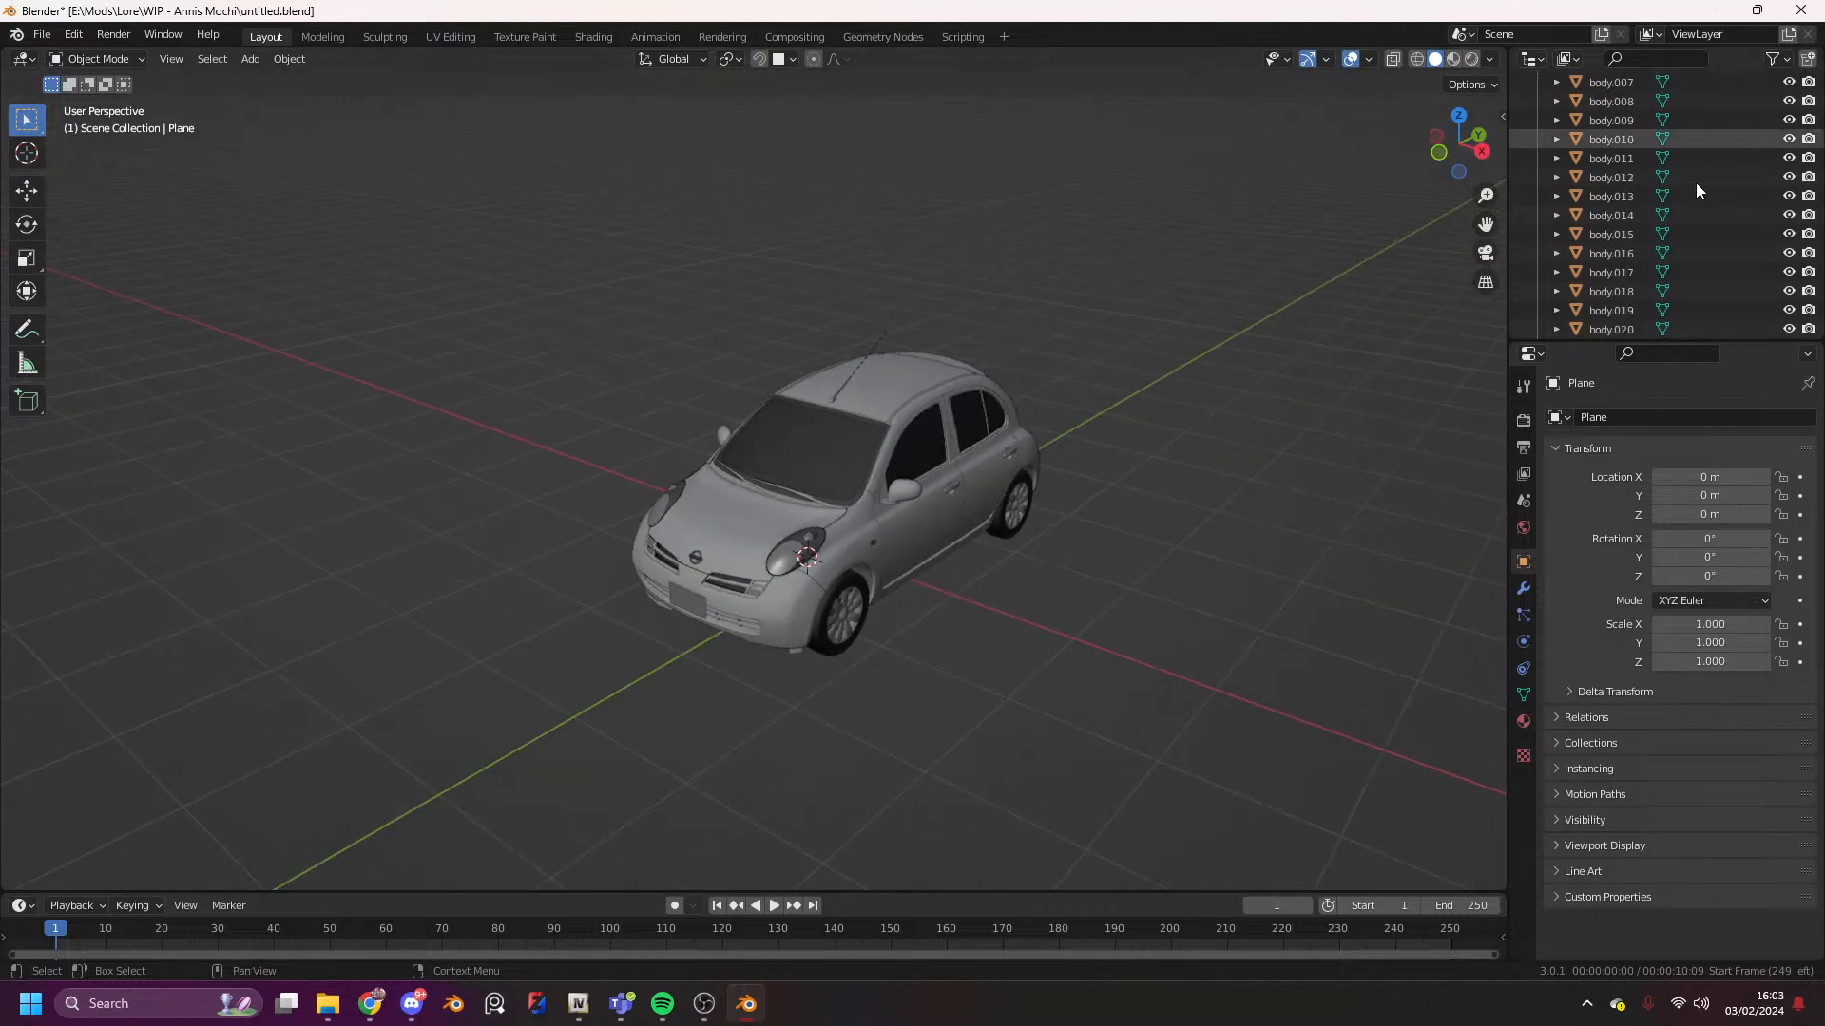
scroll(1653, 161, "up", 8)
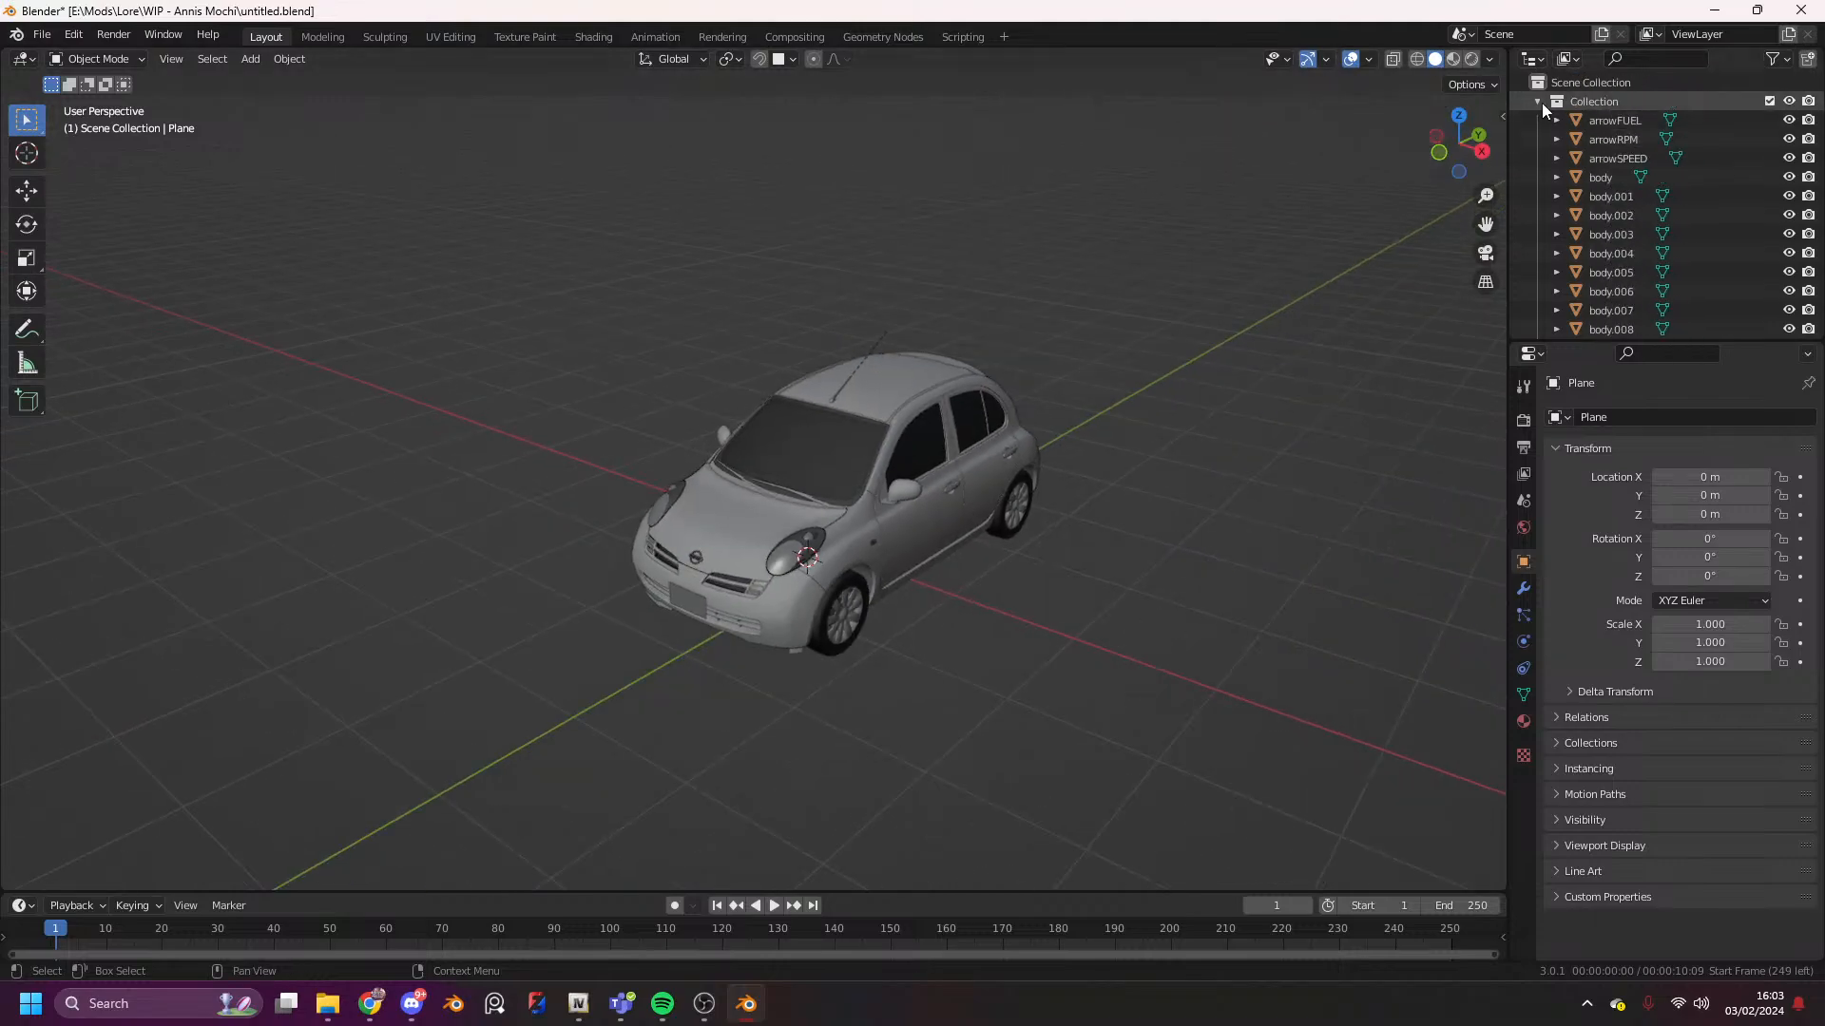
left_click(1538, 102)
right_click(1584, 88)
left_click(1596, 98)
- Rename the car's collection as Nissan Micra K12
double_click(1611, 100)
type("Nissan")
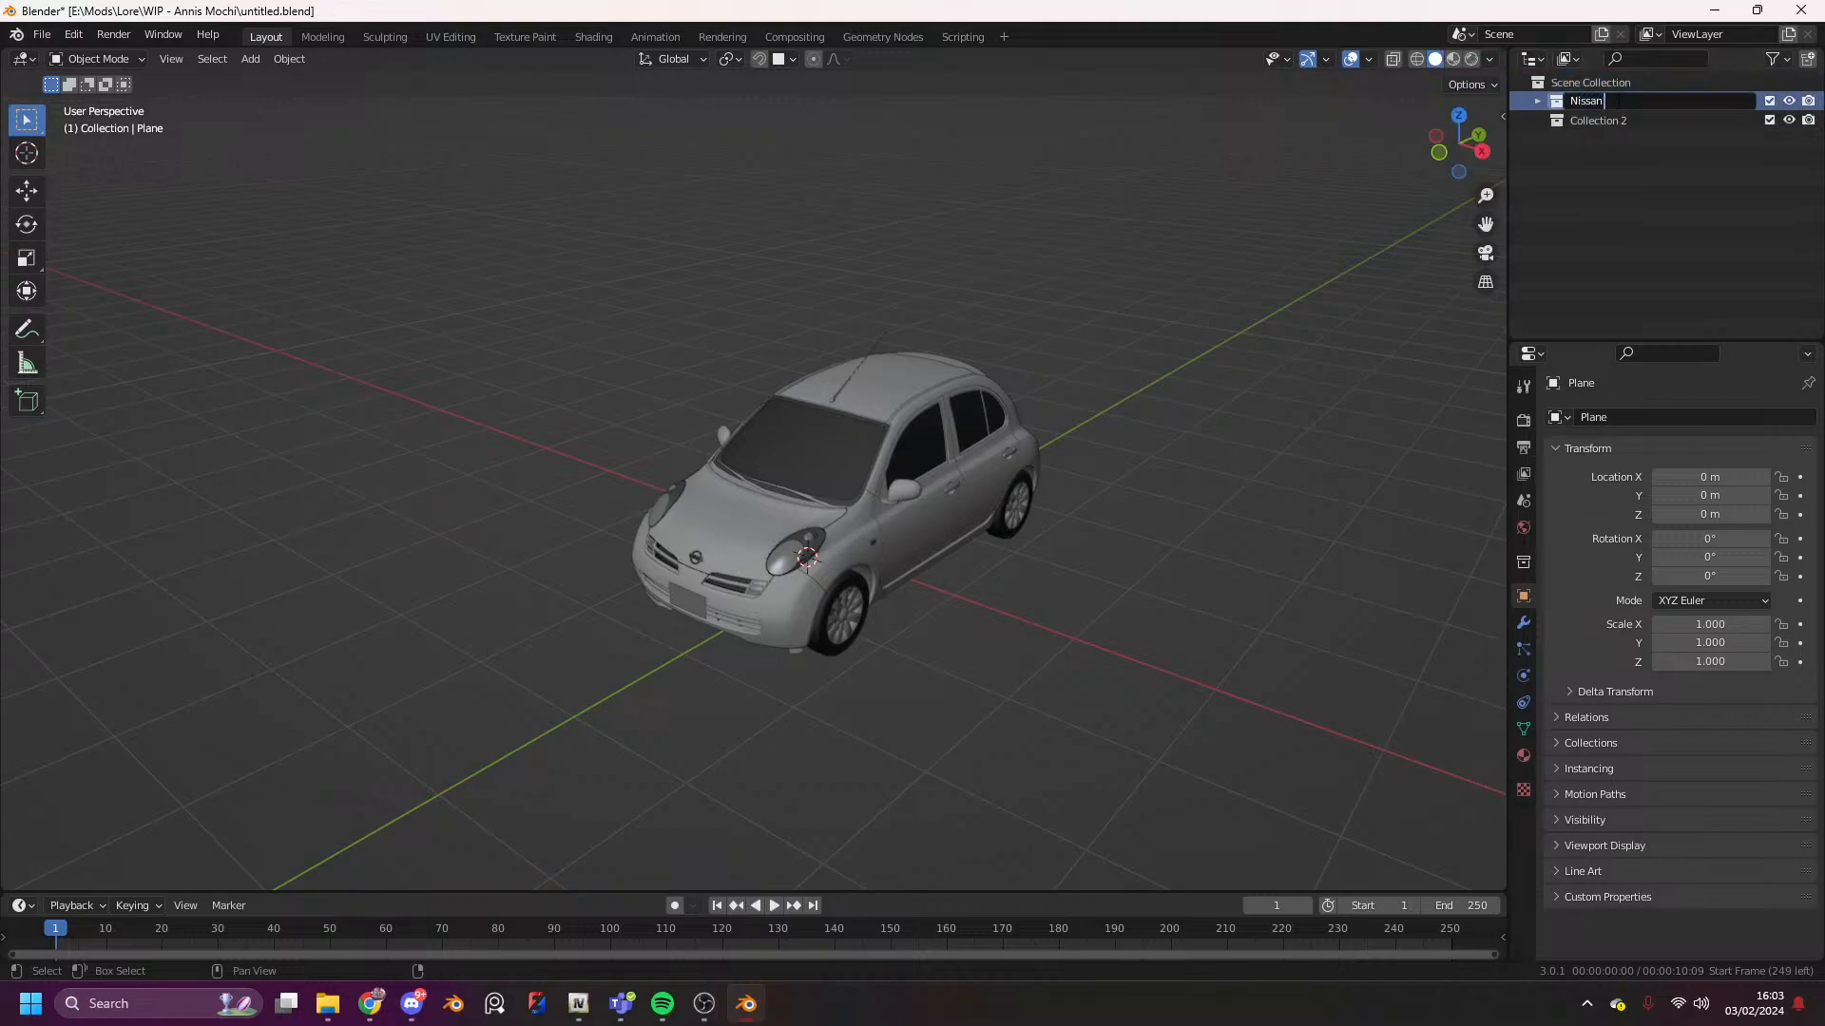
type(" K12 Micra")
key("Return")
double_click(1629, 99)
left_click_drag(1627, 101, 1604, 101)
key("BackSpace")
left_click(1668, 93)
type("K12")
key("Return")
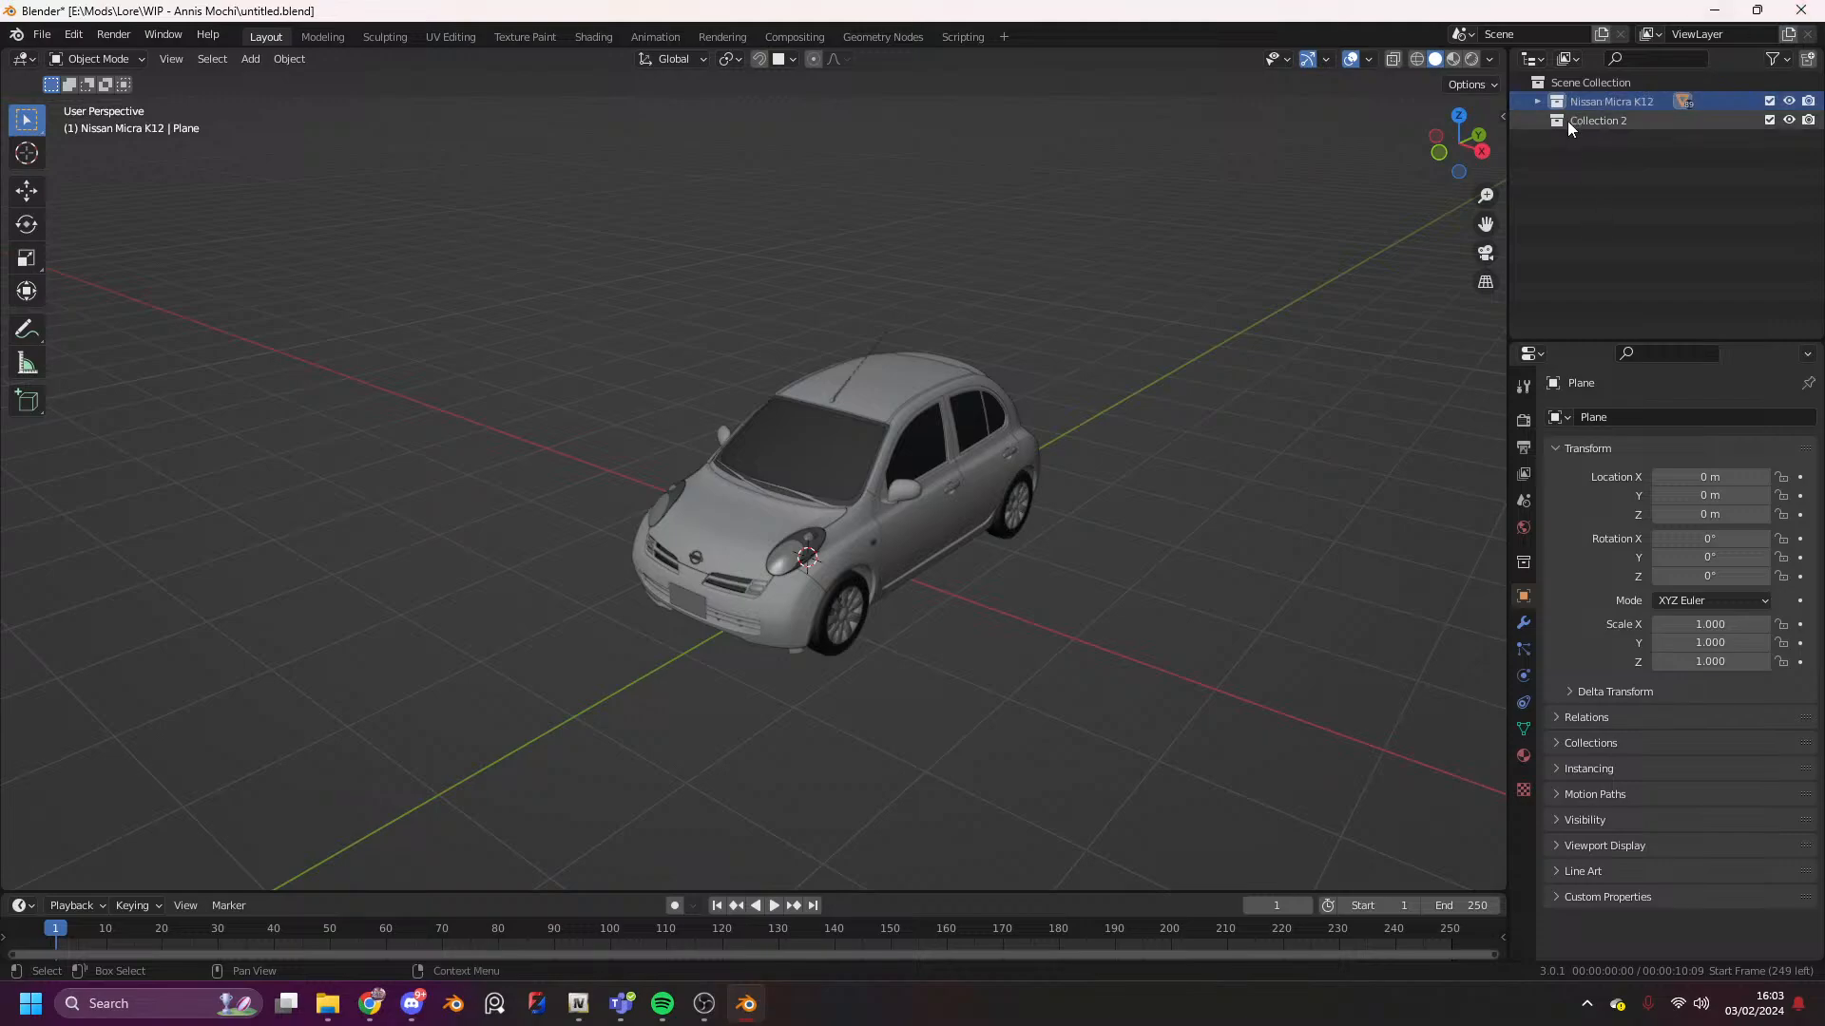
- Expand the Nissan Micra K12 collection and look through its list of parts
left_click(1538, 100)
scroll(1741, 186, "down", 8)
scroll(1684, 225, "up", 6)
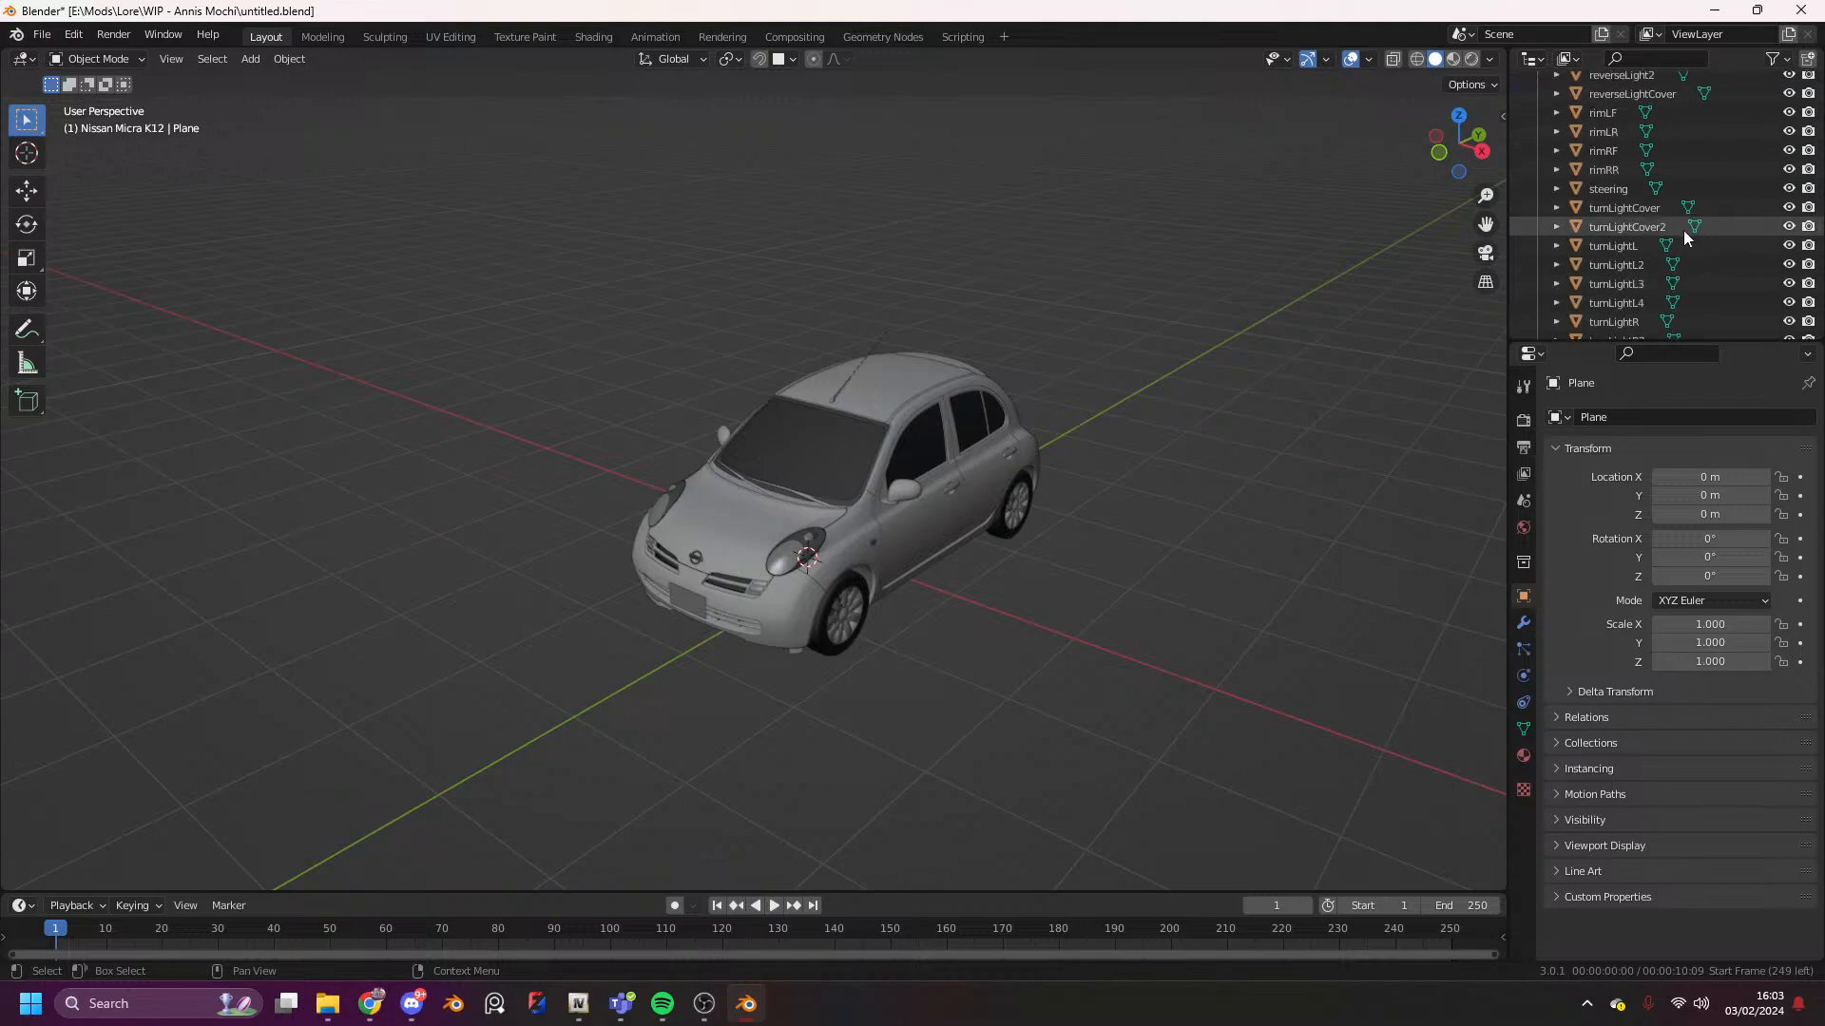
- Collapse and exclude the Nissan Micra K12 collection, and make the Plane in Collection 2 visible
mouse_move(1608, 169)
left_mouse_down()
mouse_move(1648, 334)
mouse_move(1616, 200)
left_mouse_up()
scroll(1577, 152, "up", 10)
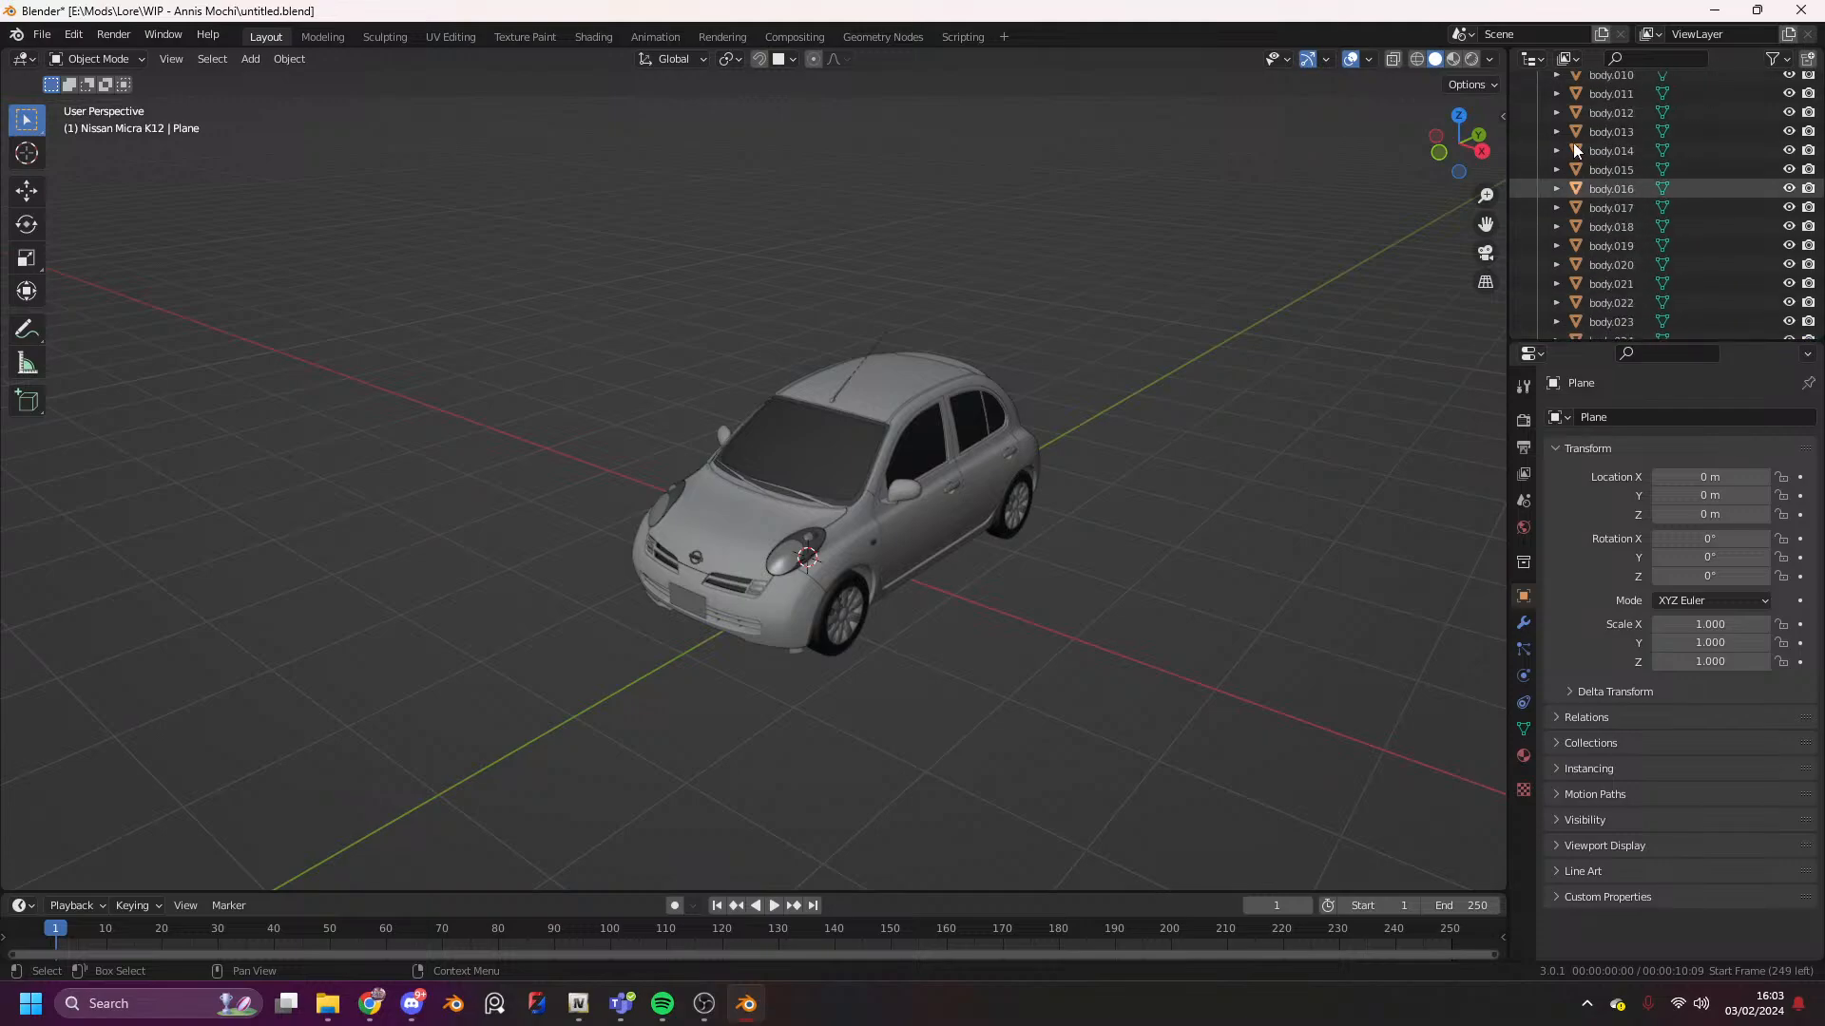
left_click(1538, 101)
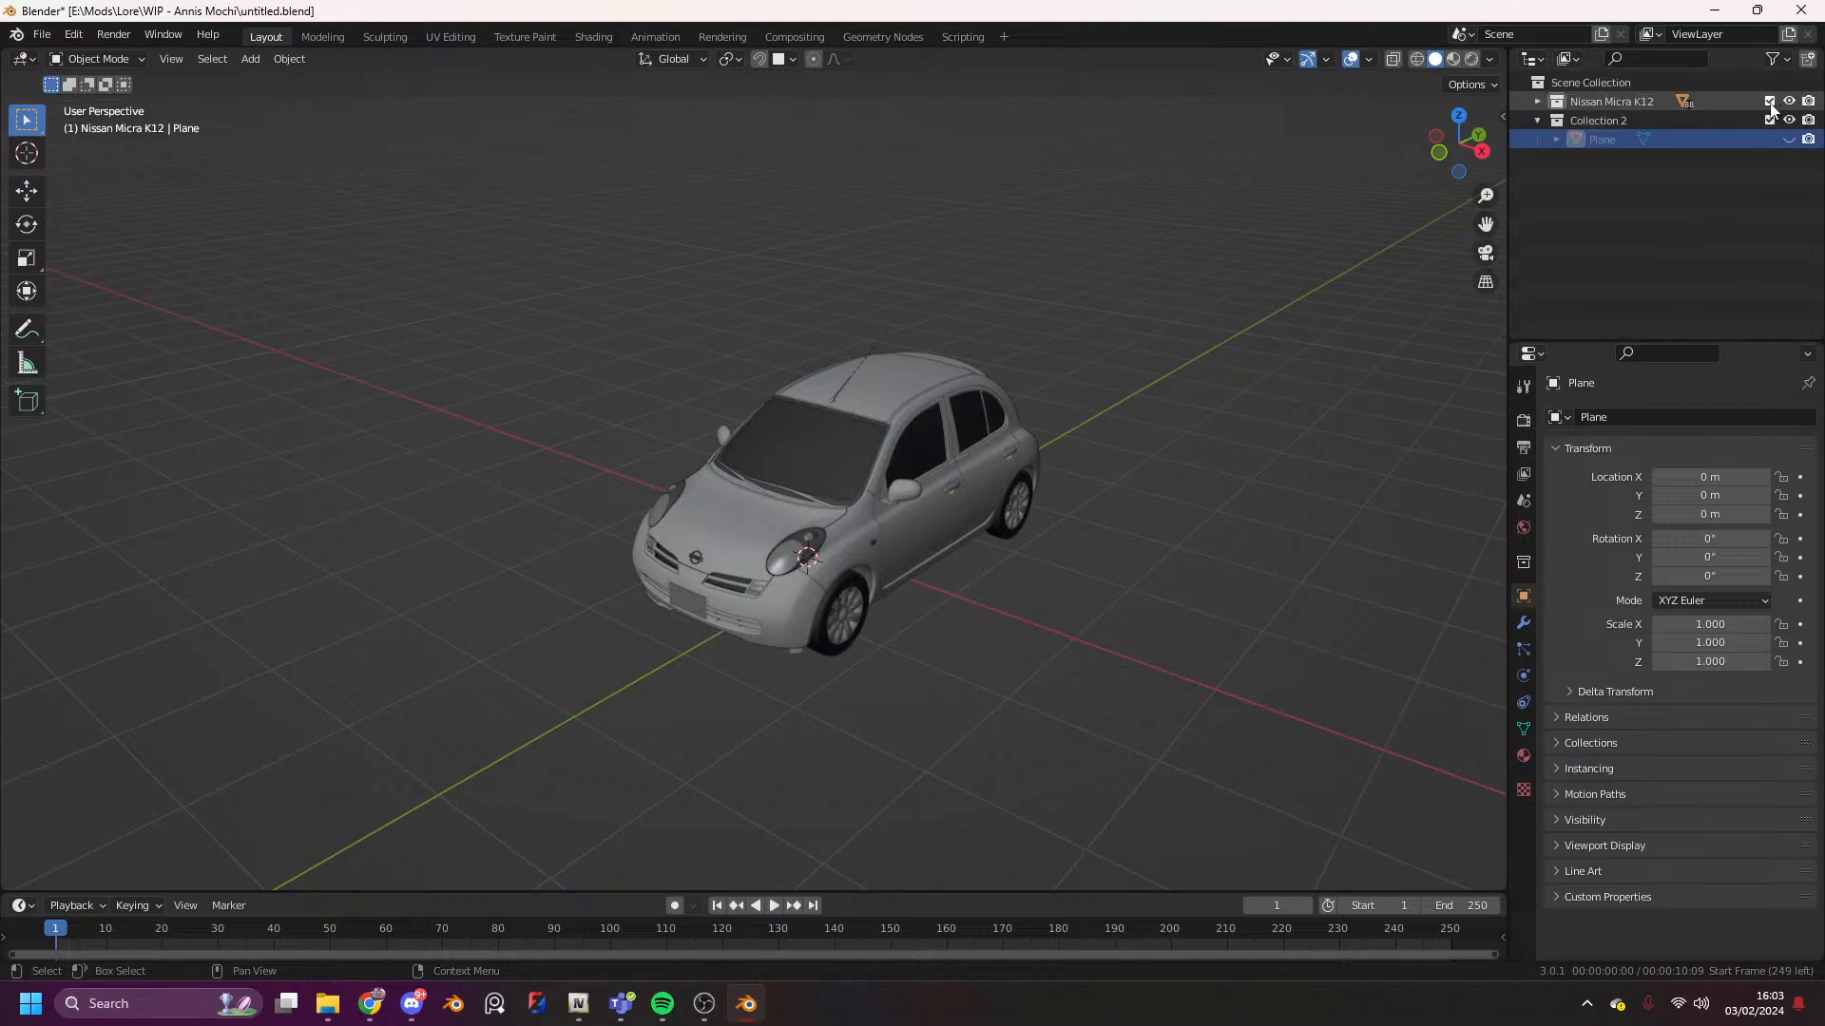
left_click(1770, 101)
left_click(1787, 141)
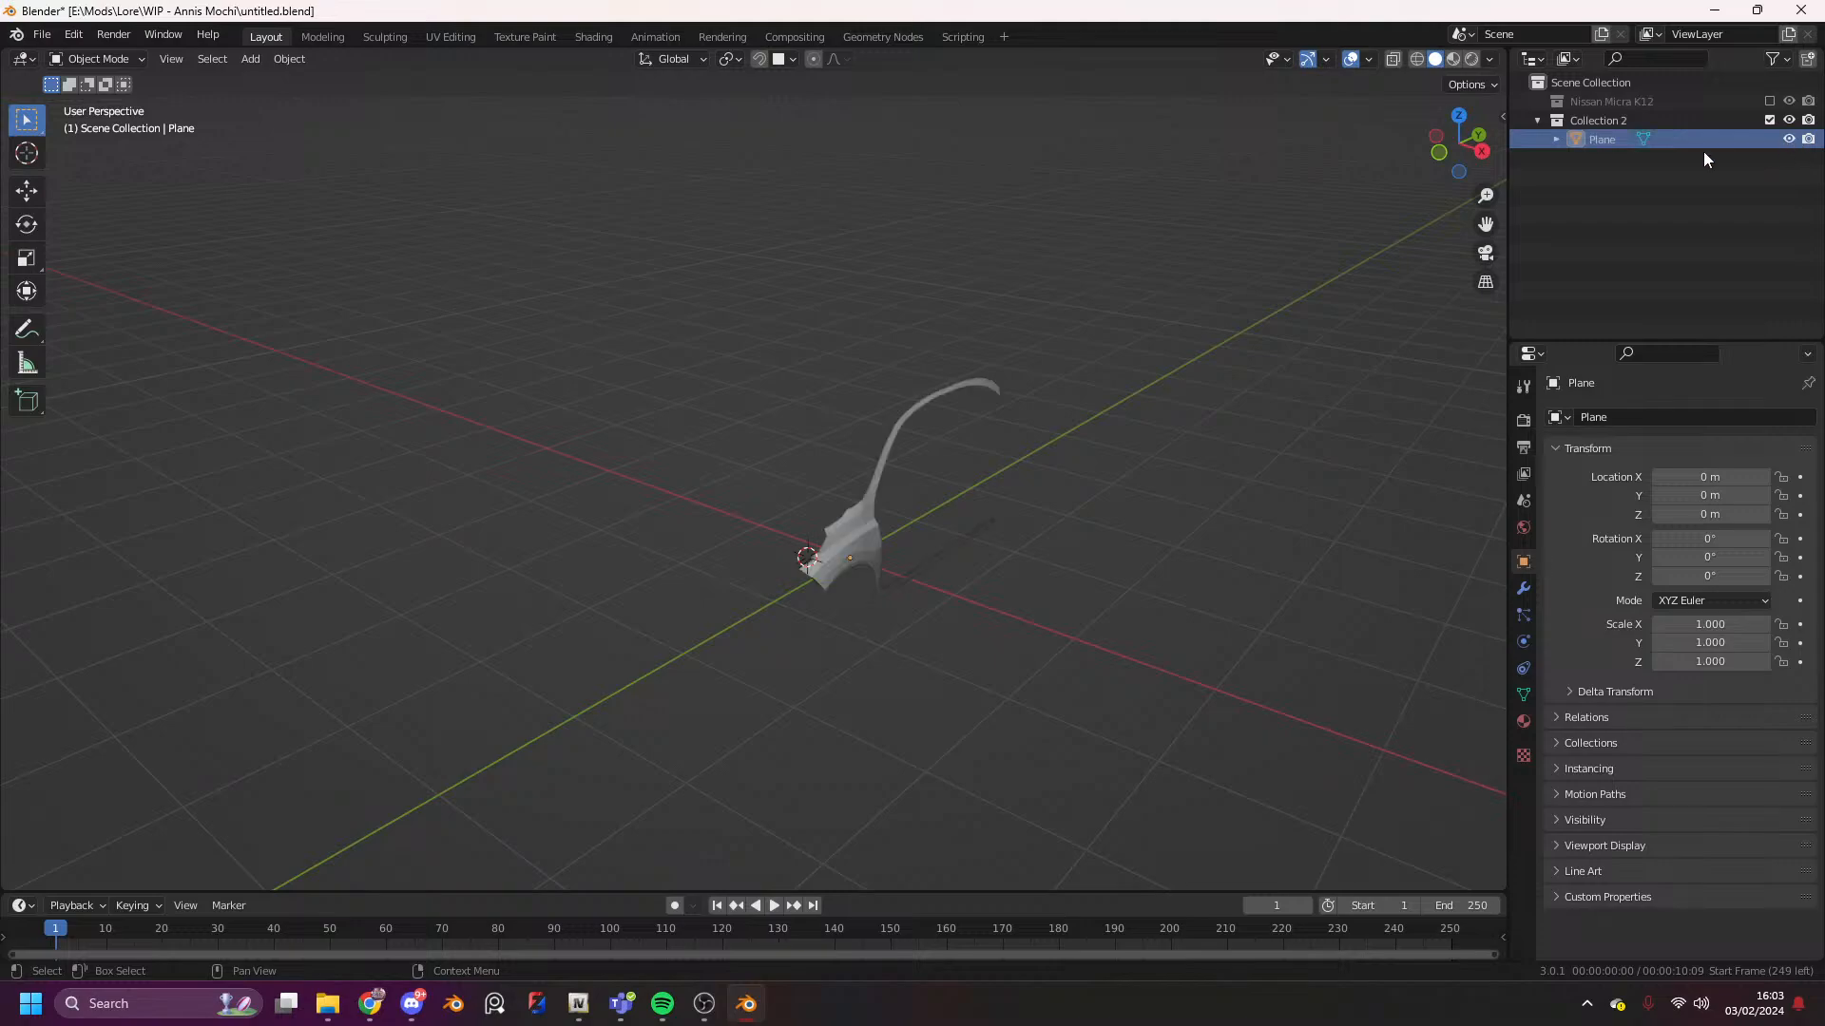
- Enter Edit Mode on the Plane and include the Nissan Micra K12 collection in the view layer again
scroll(837, 627, "up", 6)
scroll(1093, 645, "down", 4)
key("Tab")
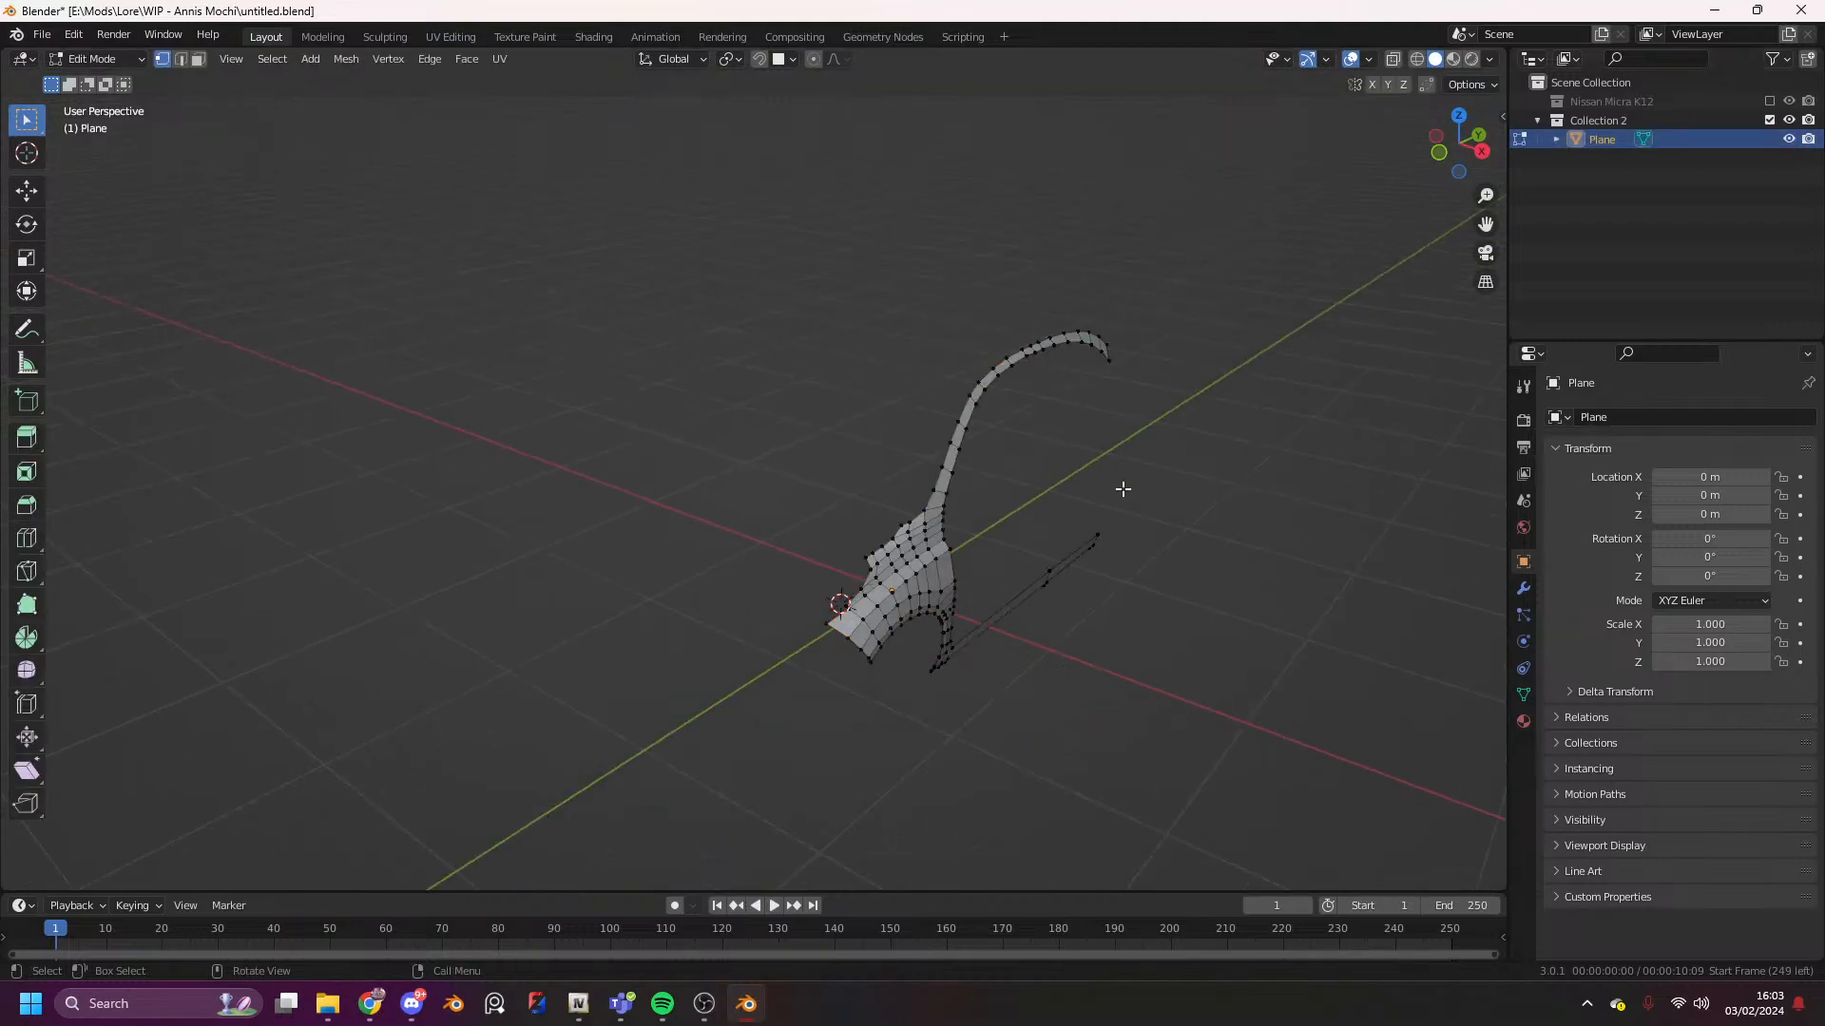
left_click(1770, 101)
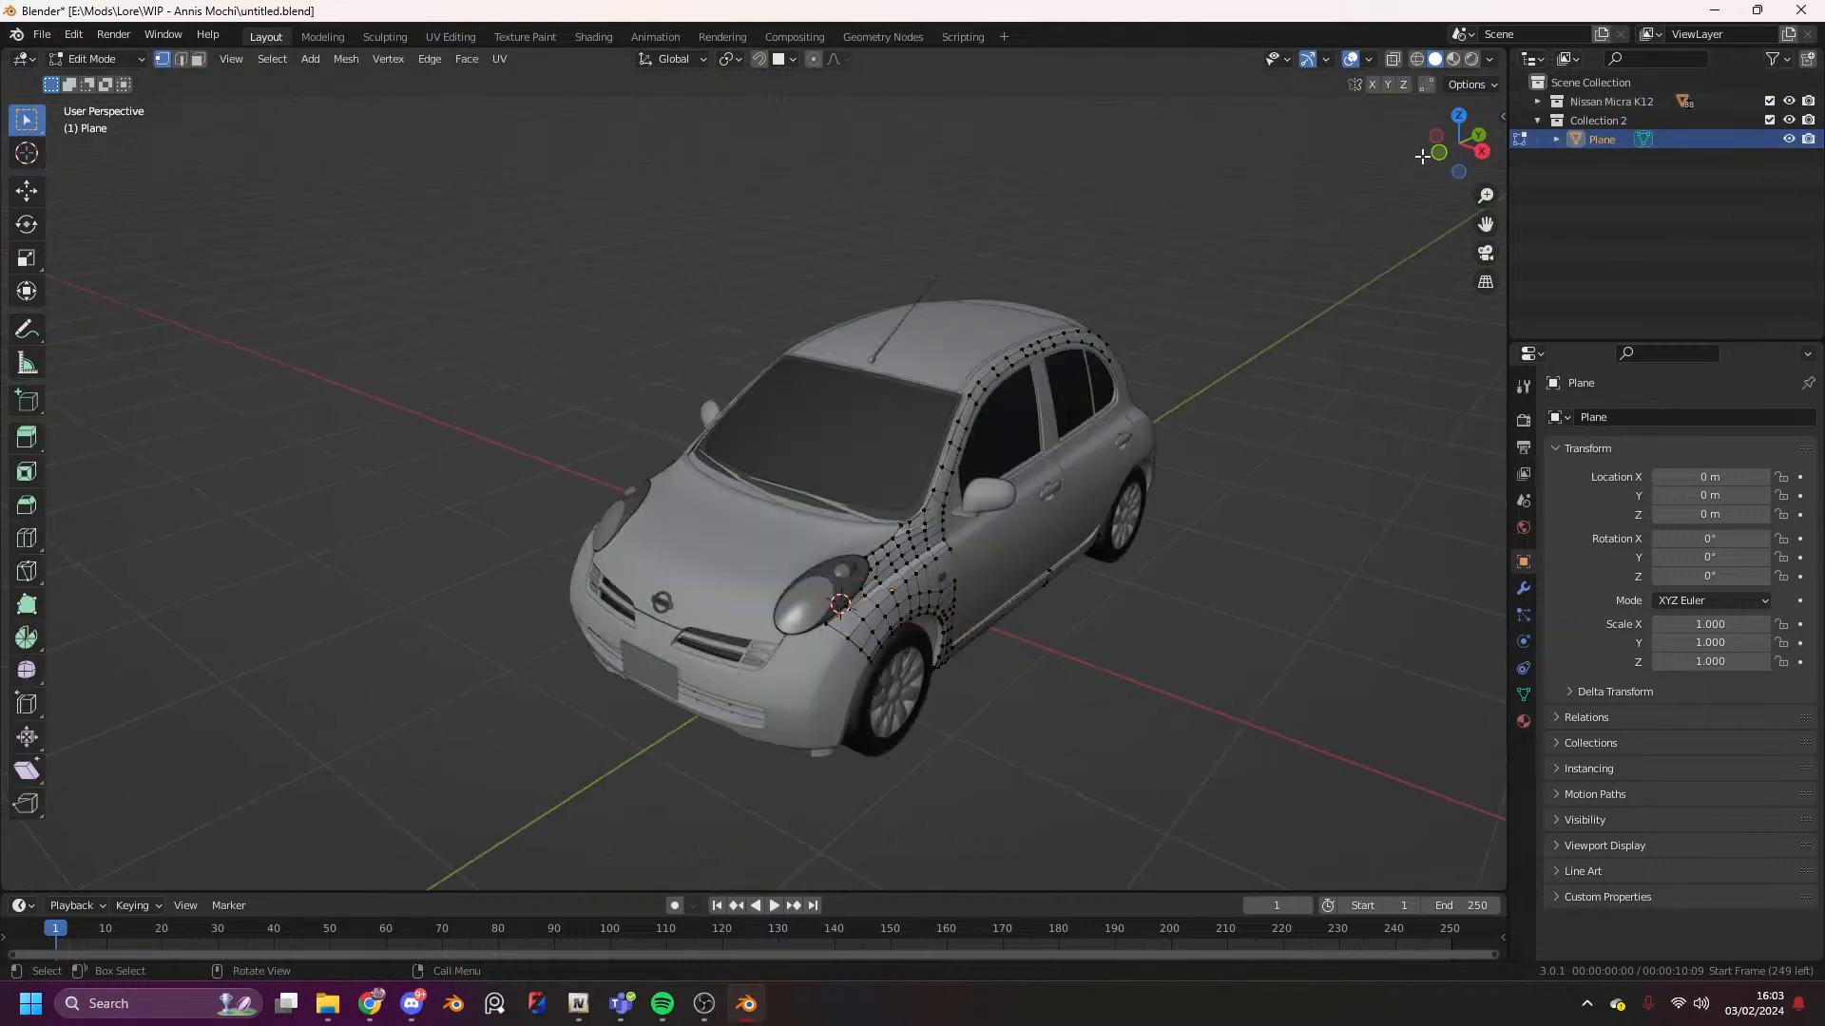
- In right orthographic view, extrude the fender mesh's lower front edge down along the front wheel arch and adjust its position
left_click(1482, 151)
left_click_drag(1484, 223, 1823, 190)
scroll(811, 463, "up", 6)
left_click_drag(963, 453, 892, 387)
scroll(998, 414, "up", 1)
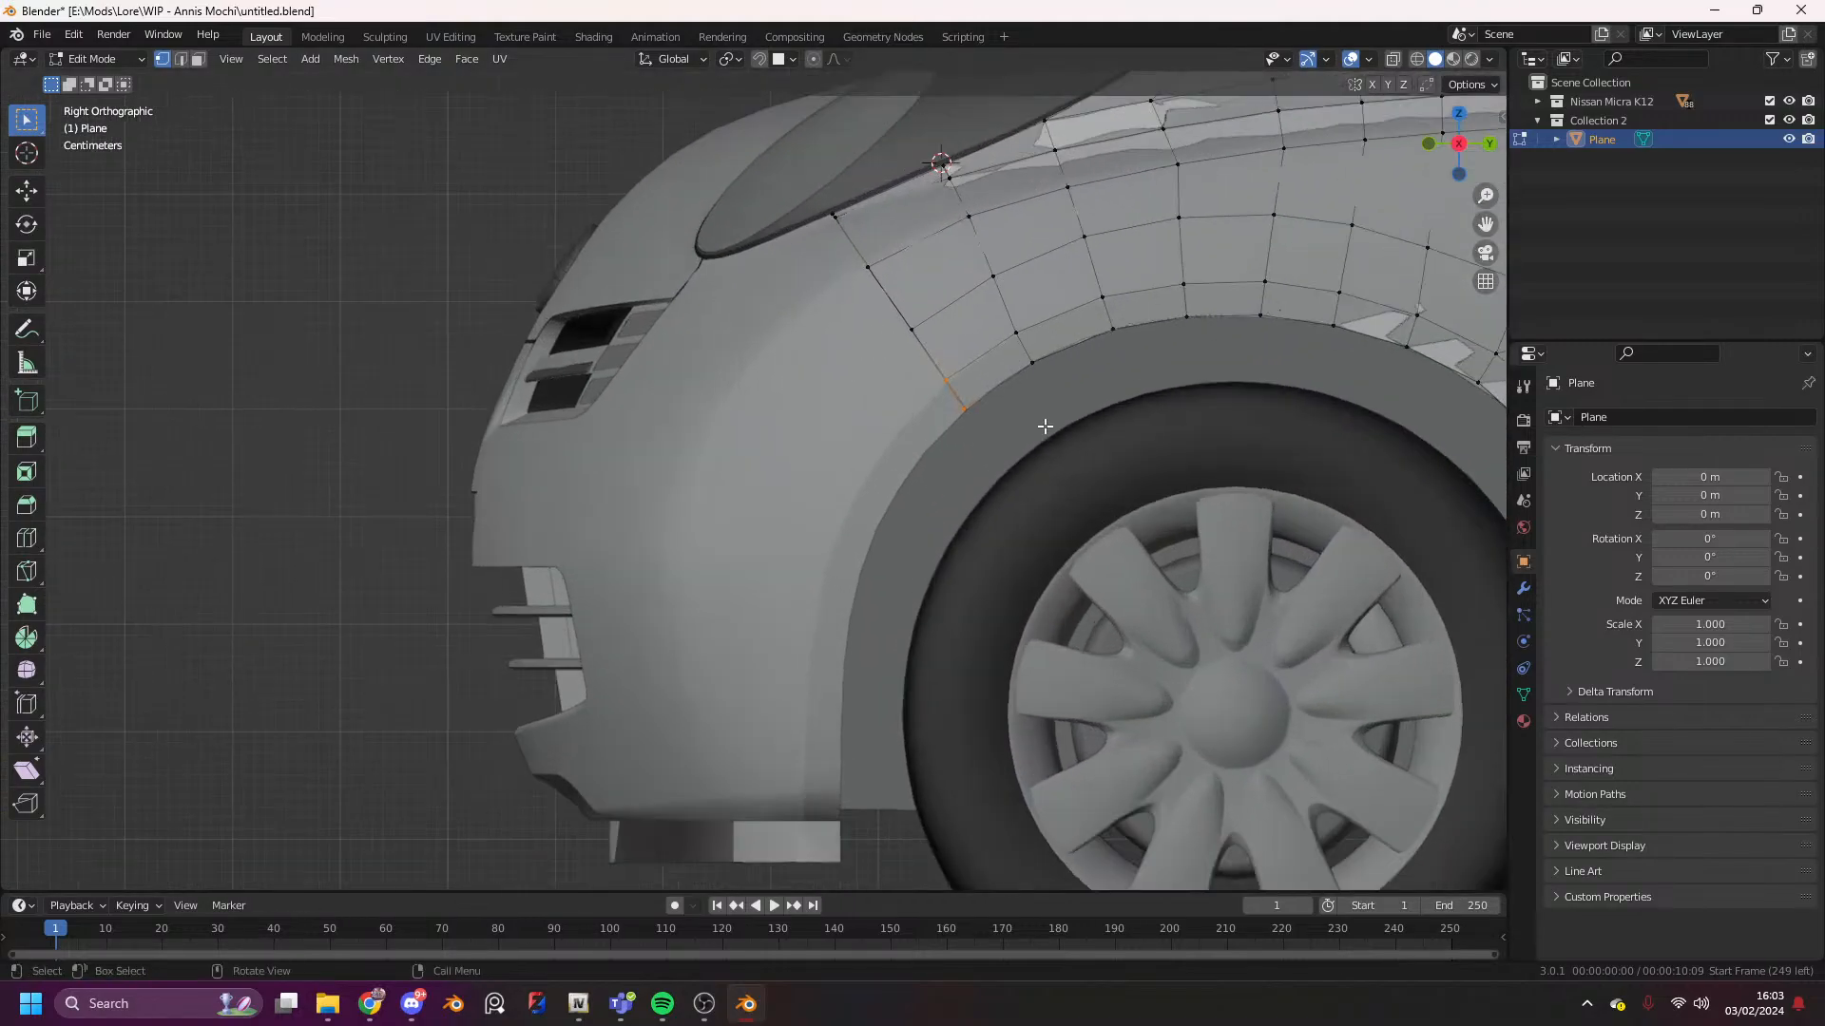
key("e")
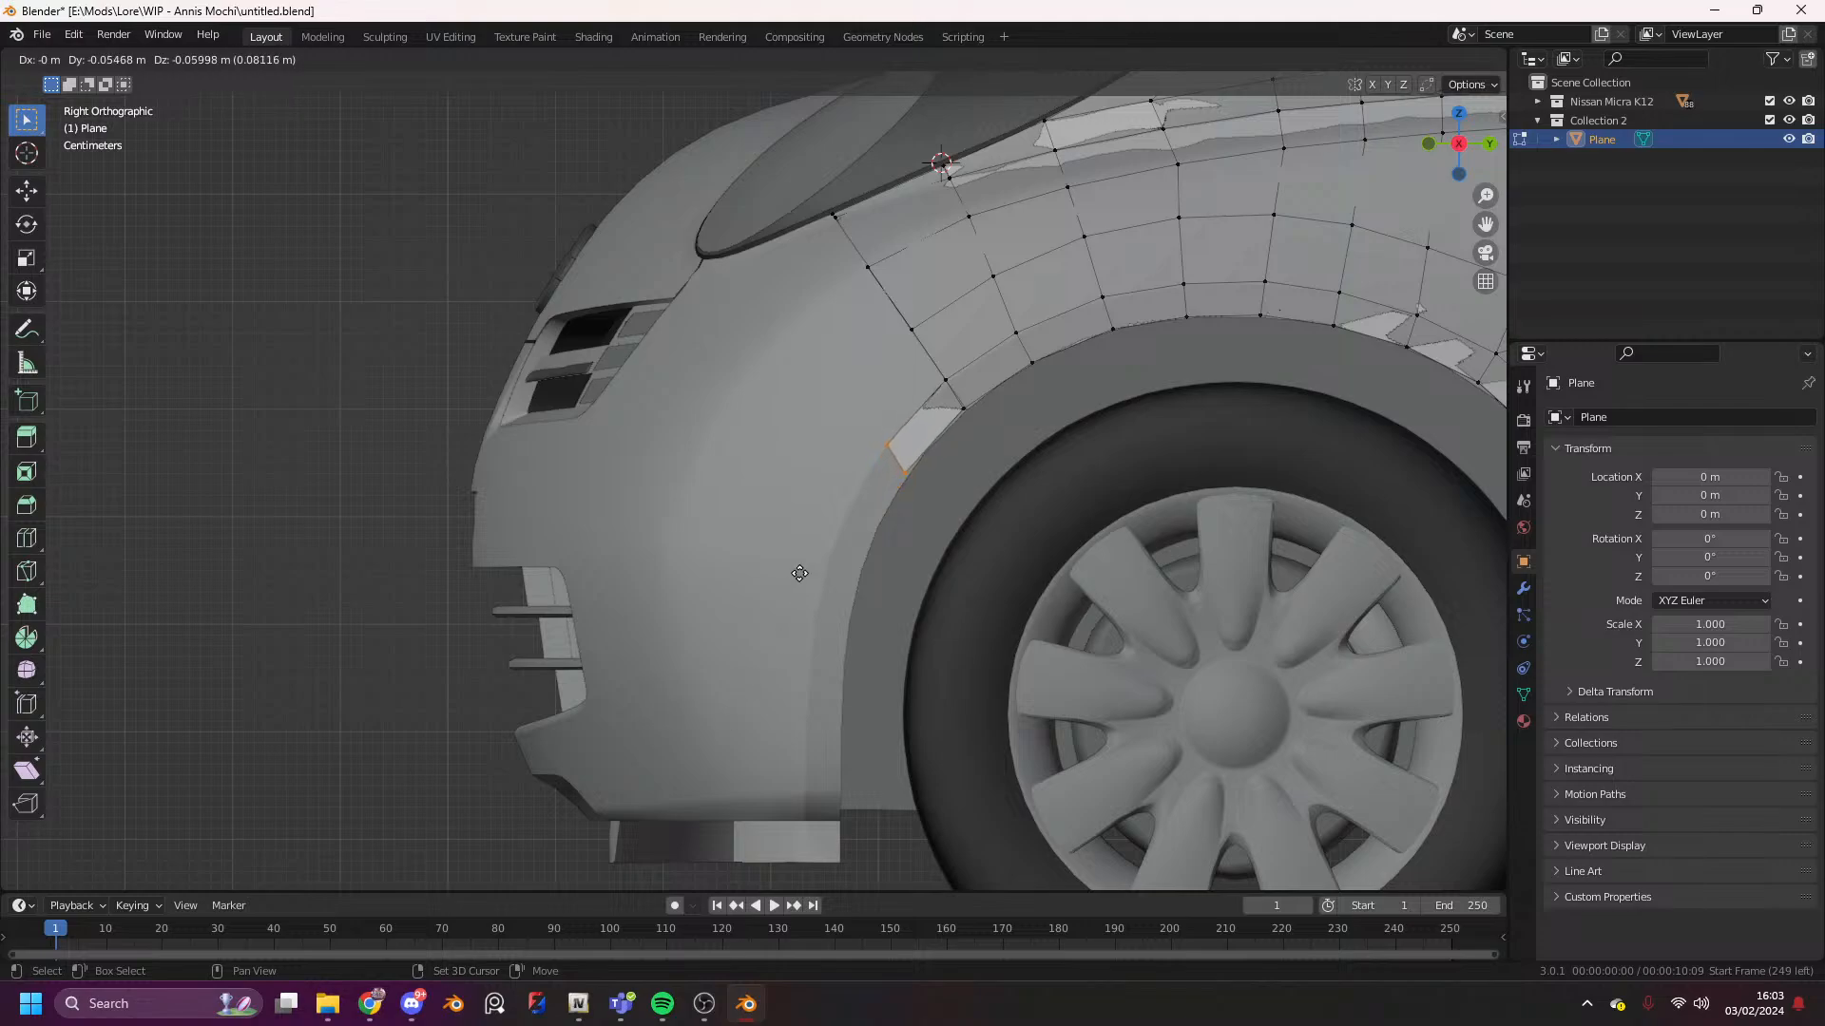
left_click(797, 585)
left_click_drag(928, 507, 836, 410)
key("g")
left_click(1147, 331)
- Extrude two more segments down the front of the wheel arch, rotating each end edge to follow the arch's curve
key("e")
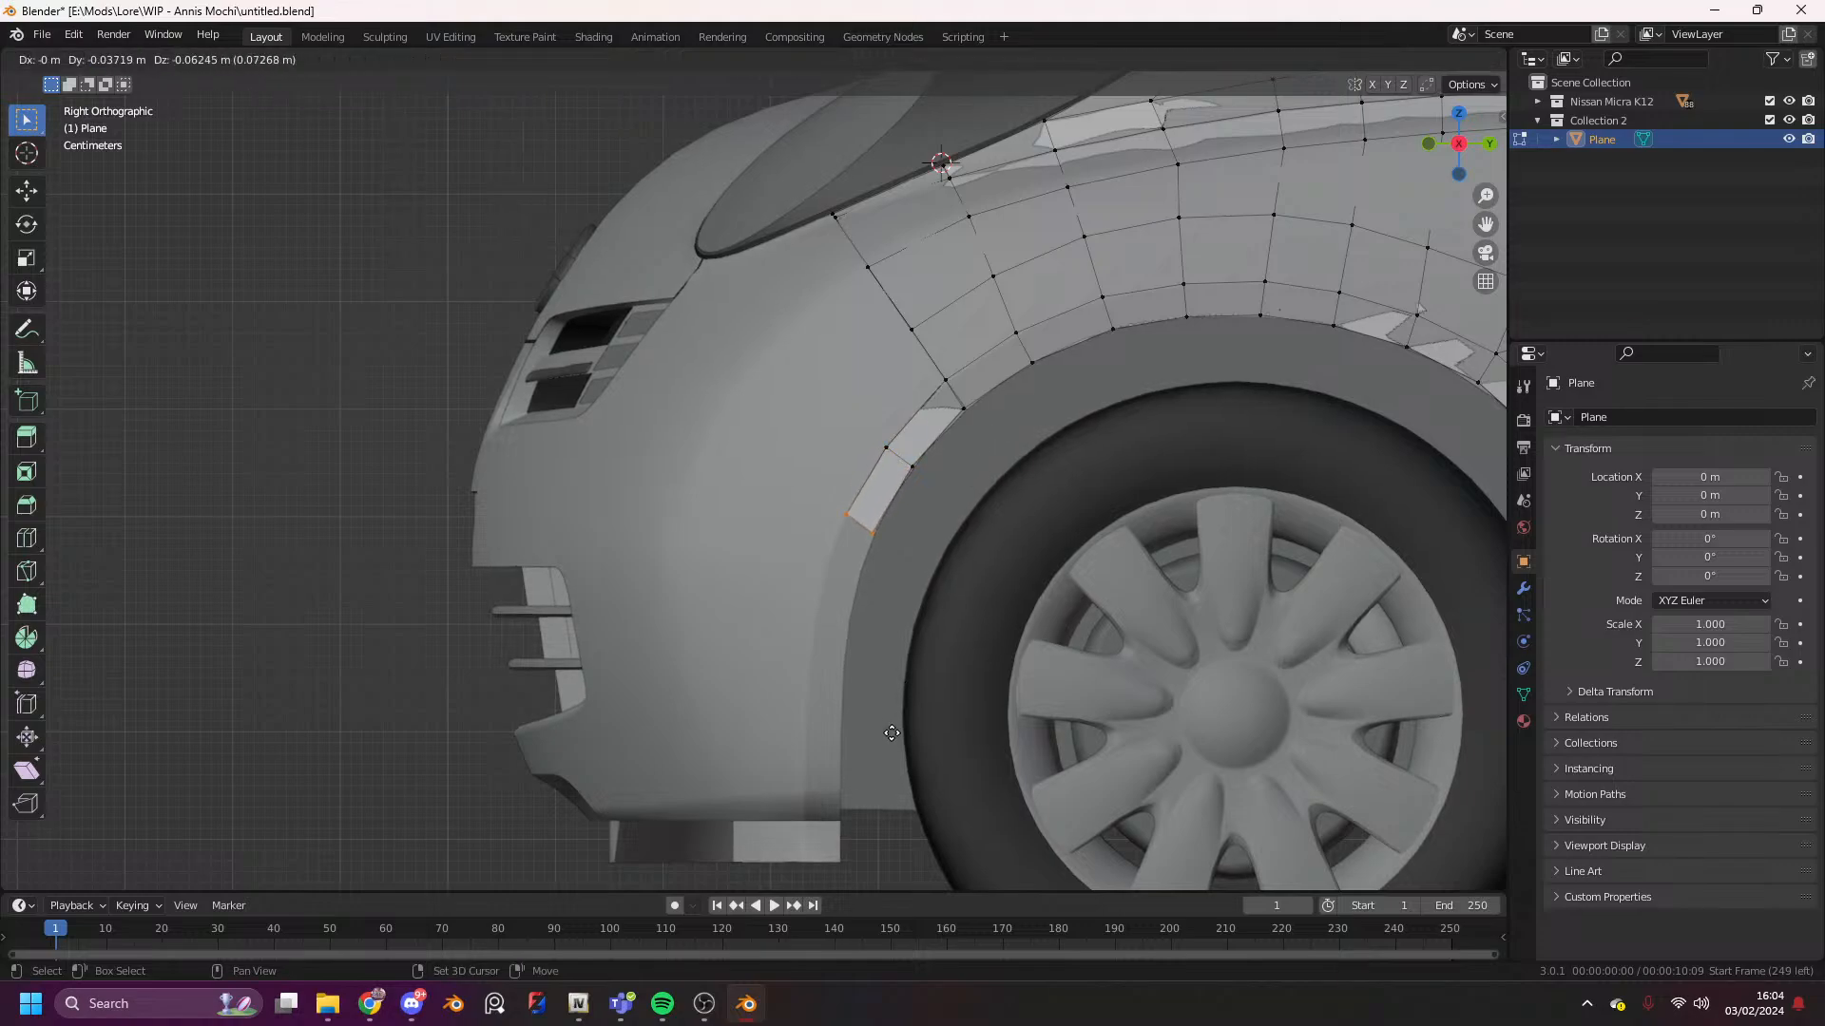
left_click(1083, 504)
key("r")
left_click(1064, 480)
key("e")
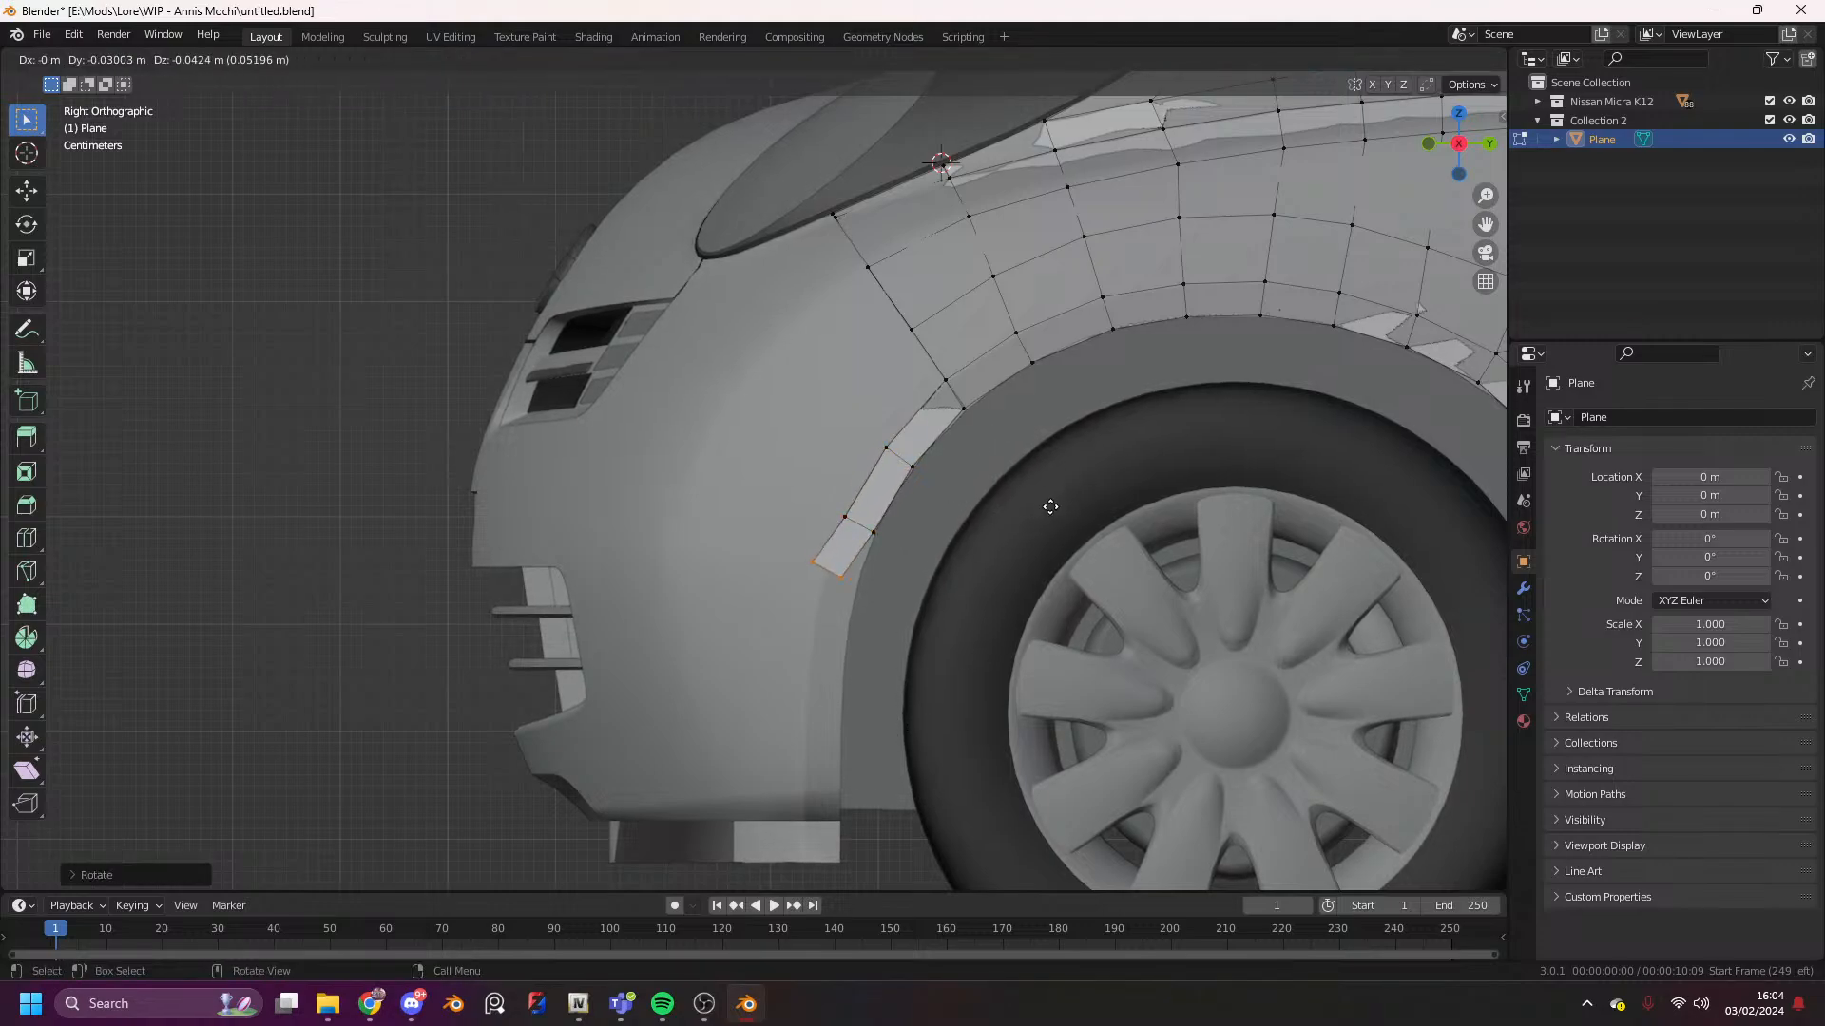
key("r")
left_click(996, 458)
key("g")
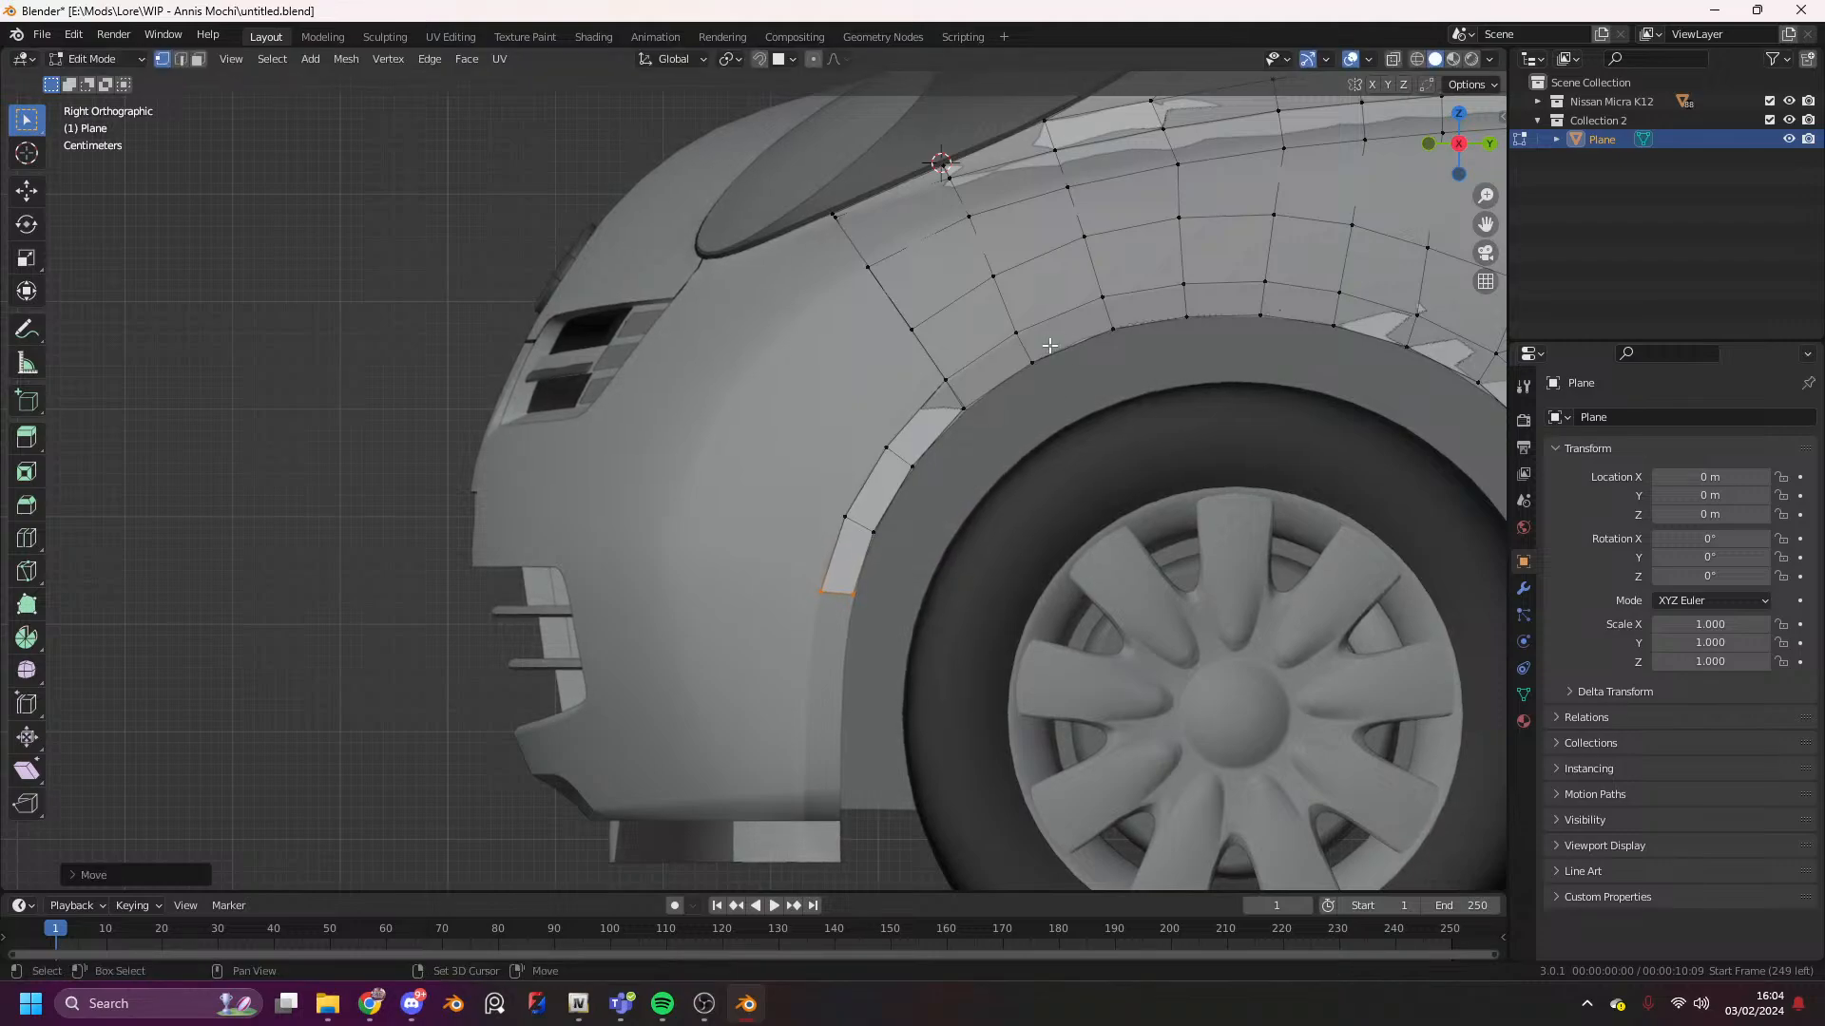
- Extrude two further segments of the arch strip down to the bumper's lower edge and align the end edge with the arch
left_click(1142, 722)
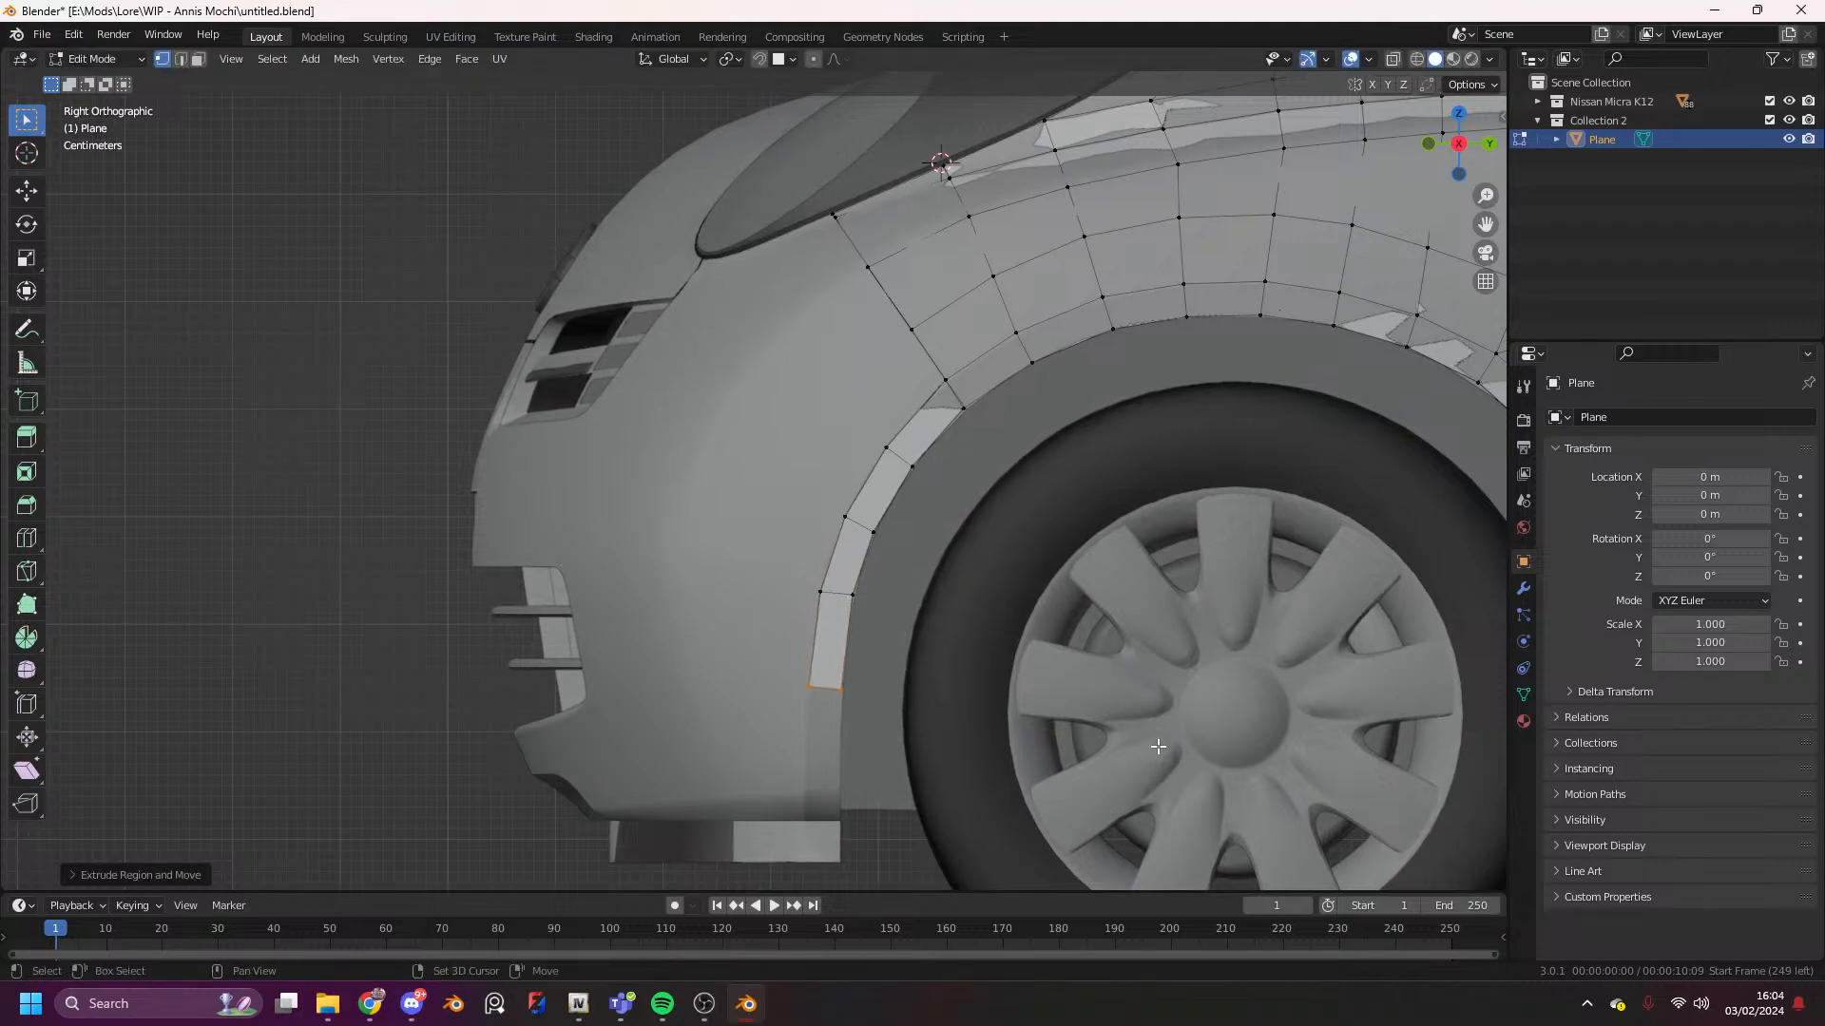
key("e")
key("r")
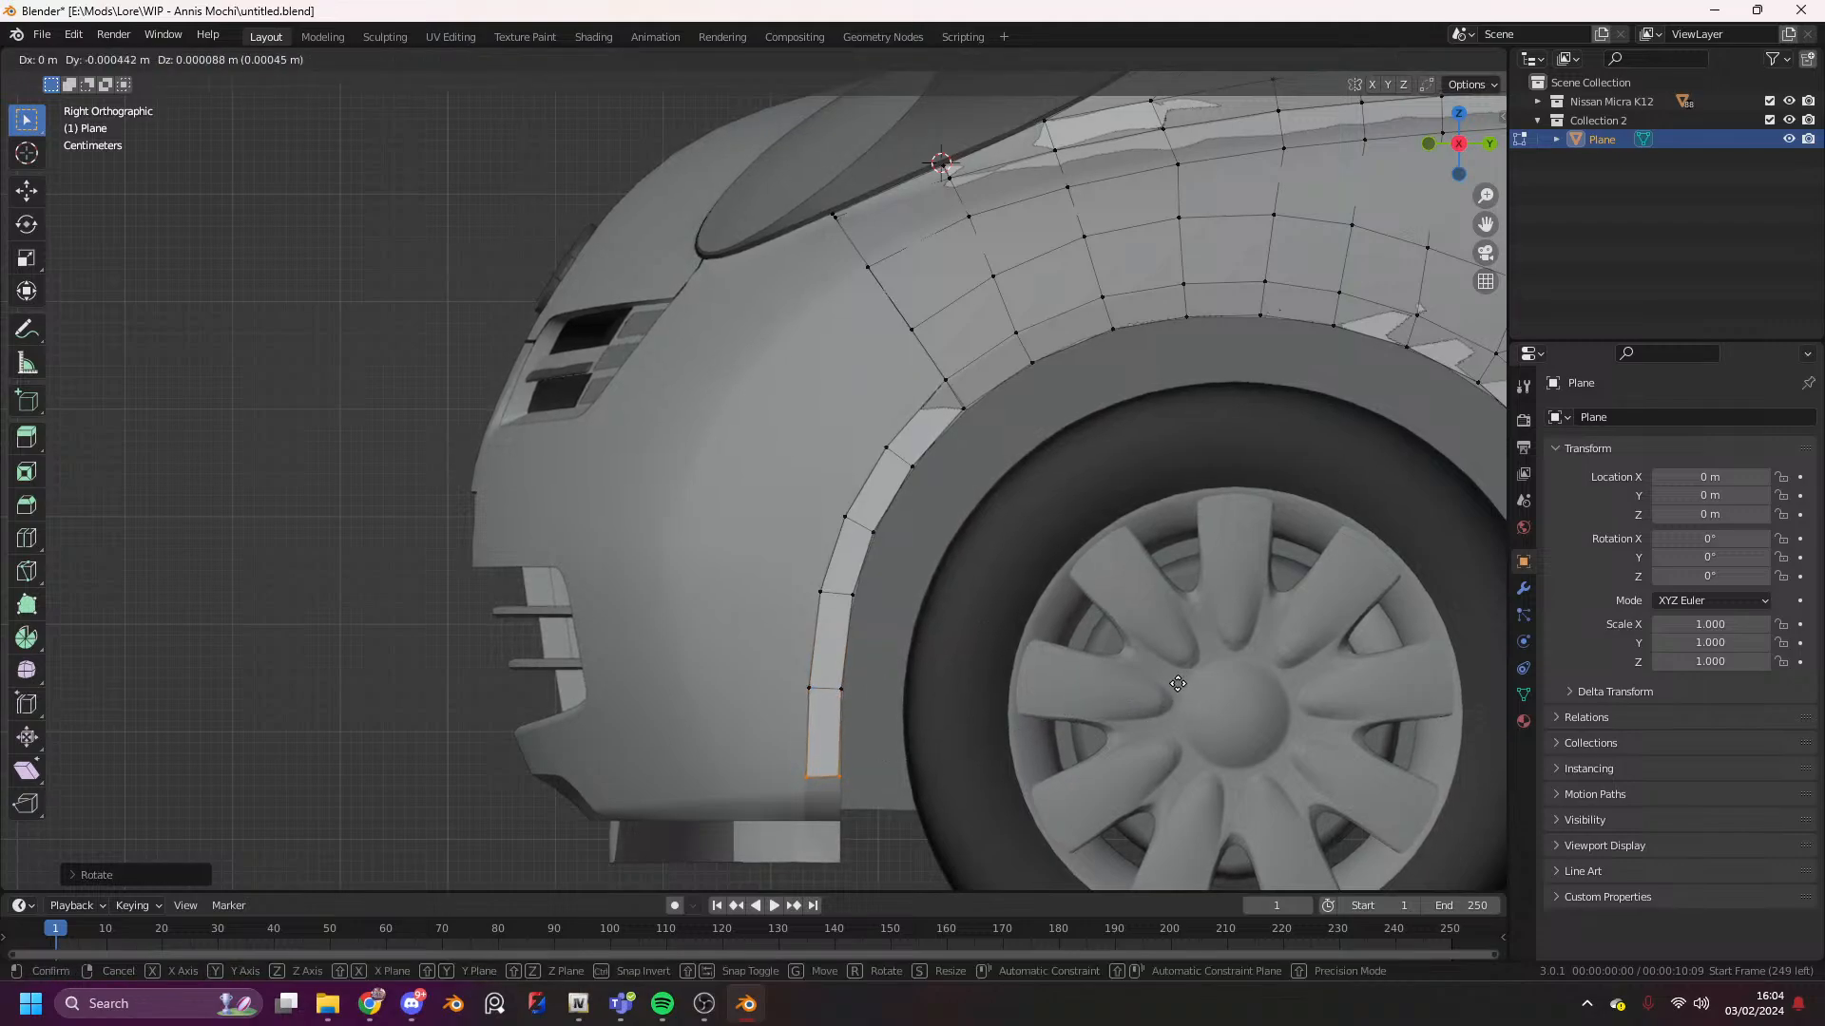
left_click(1027, 738)
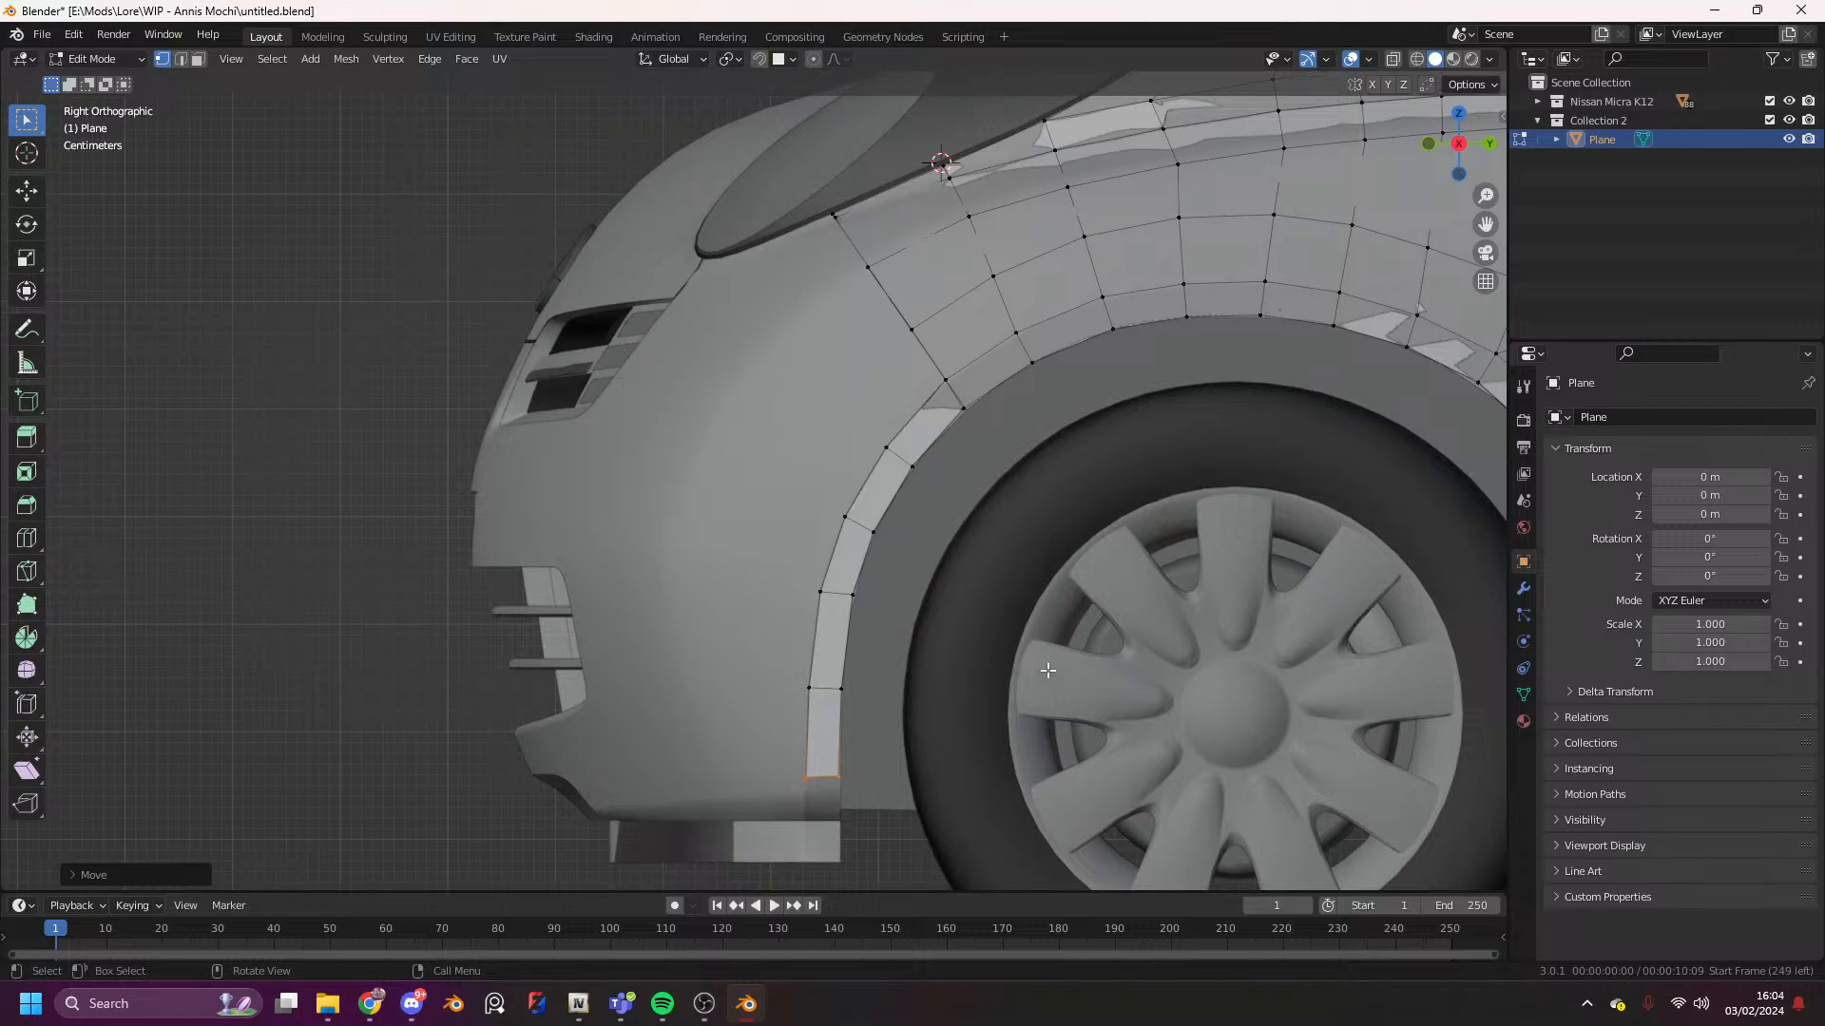
scroll(1058, 535, "down", 6)
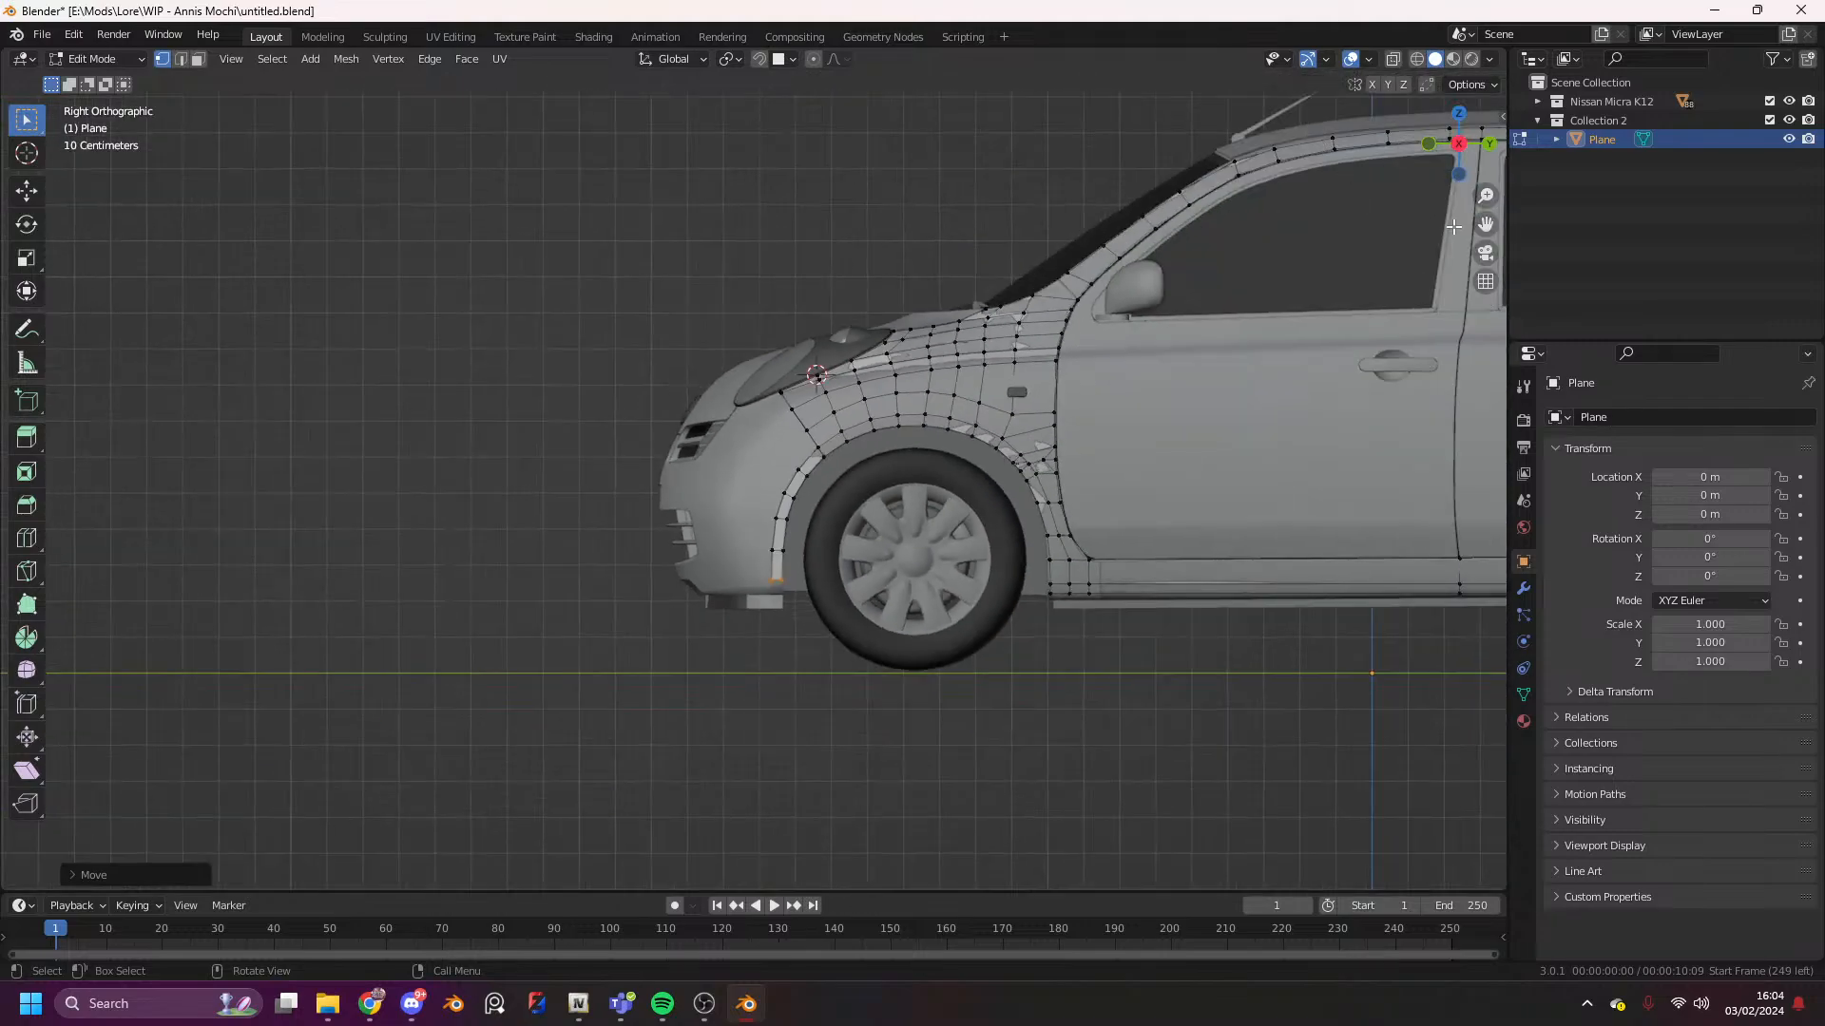
scroll(1155, 323, "up", 4)
key("g")
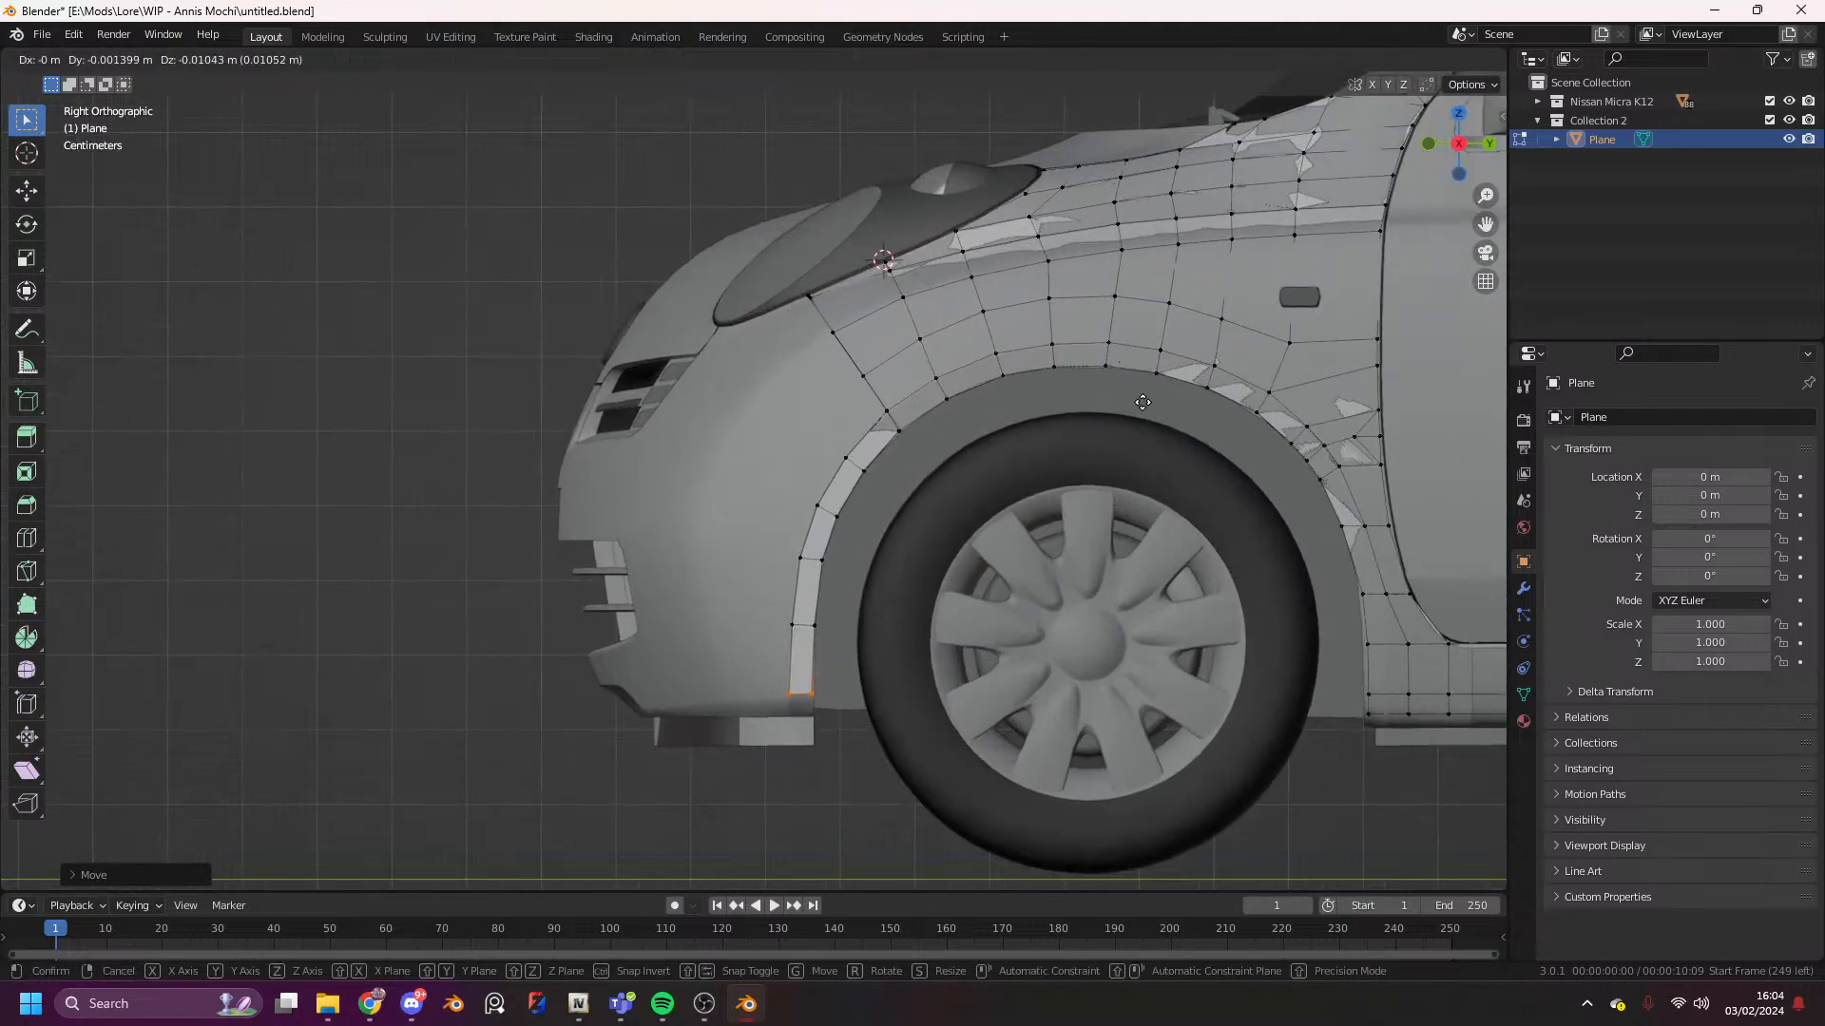
left_click(1150, 393)
- Extrude the outer vertex near the arch strip's upper end forward twice across the front bumper
left_click(844, 455)
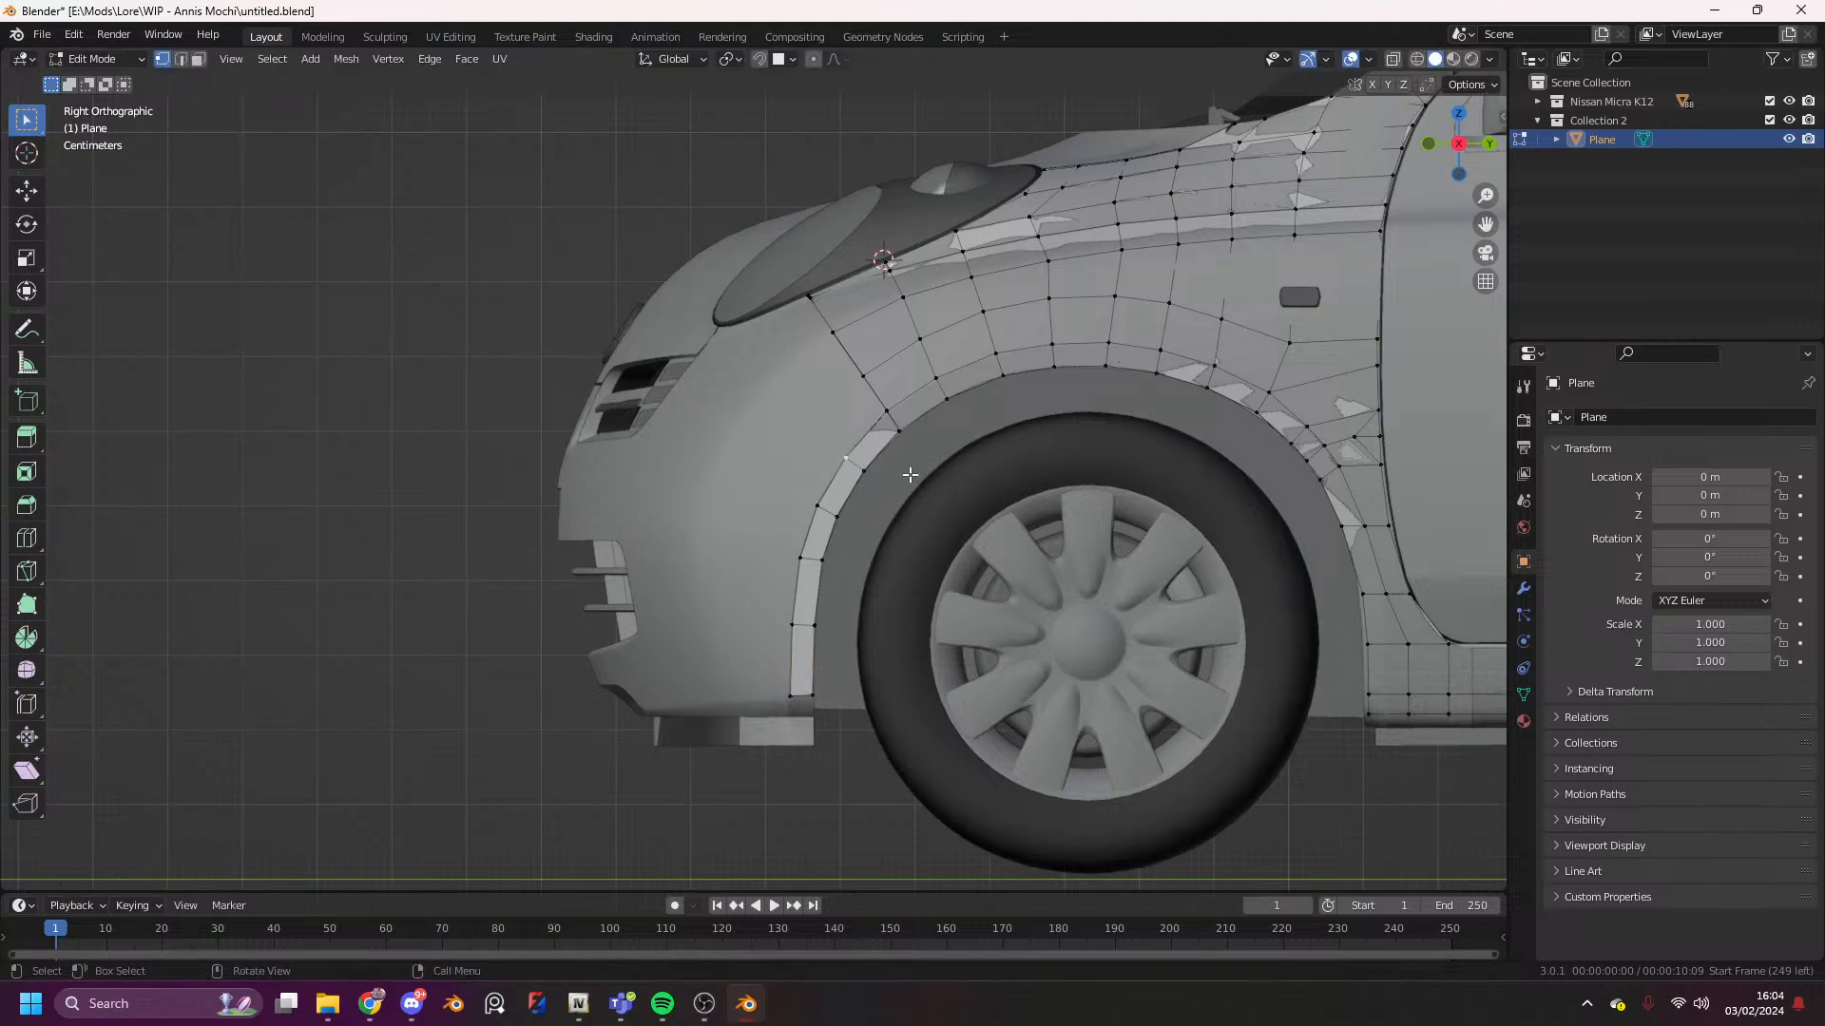
key("g")
left_click(846, 391)
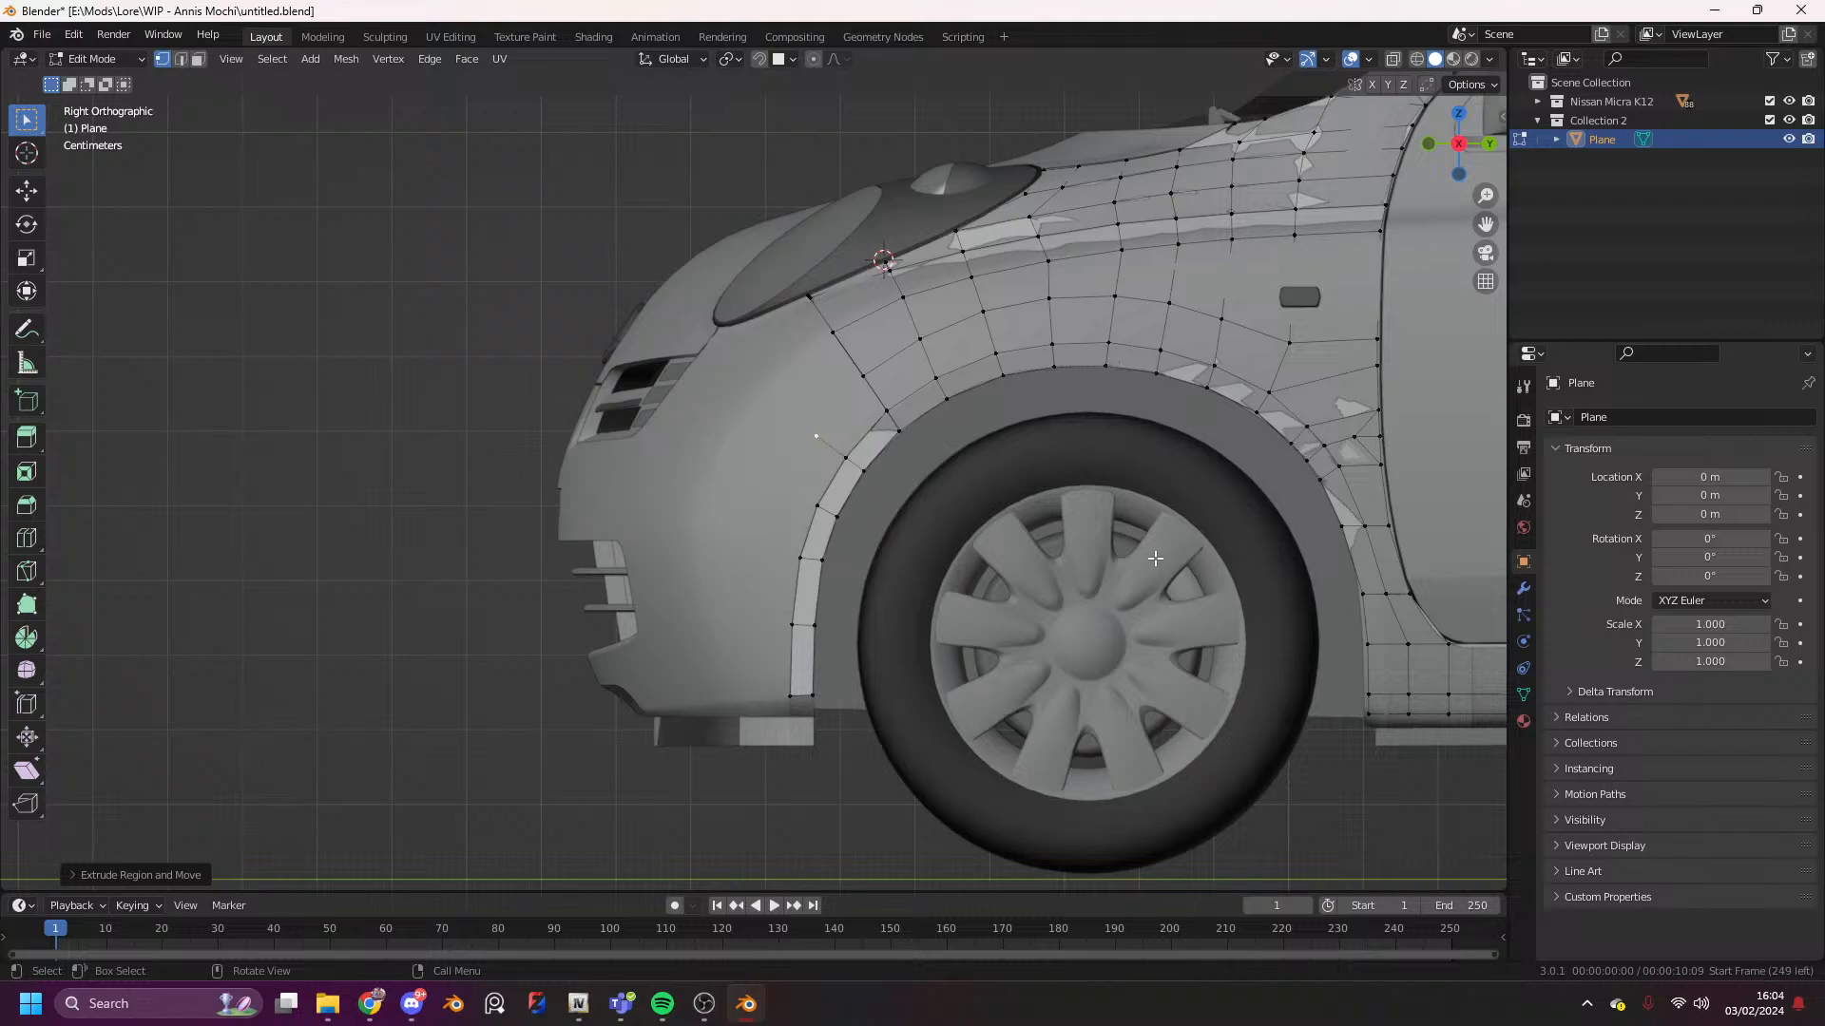
key("e")
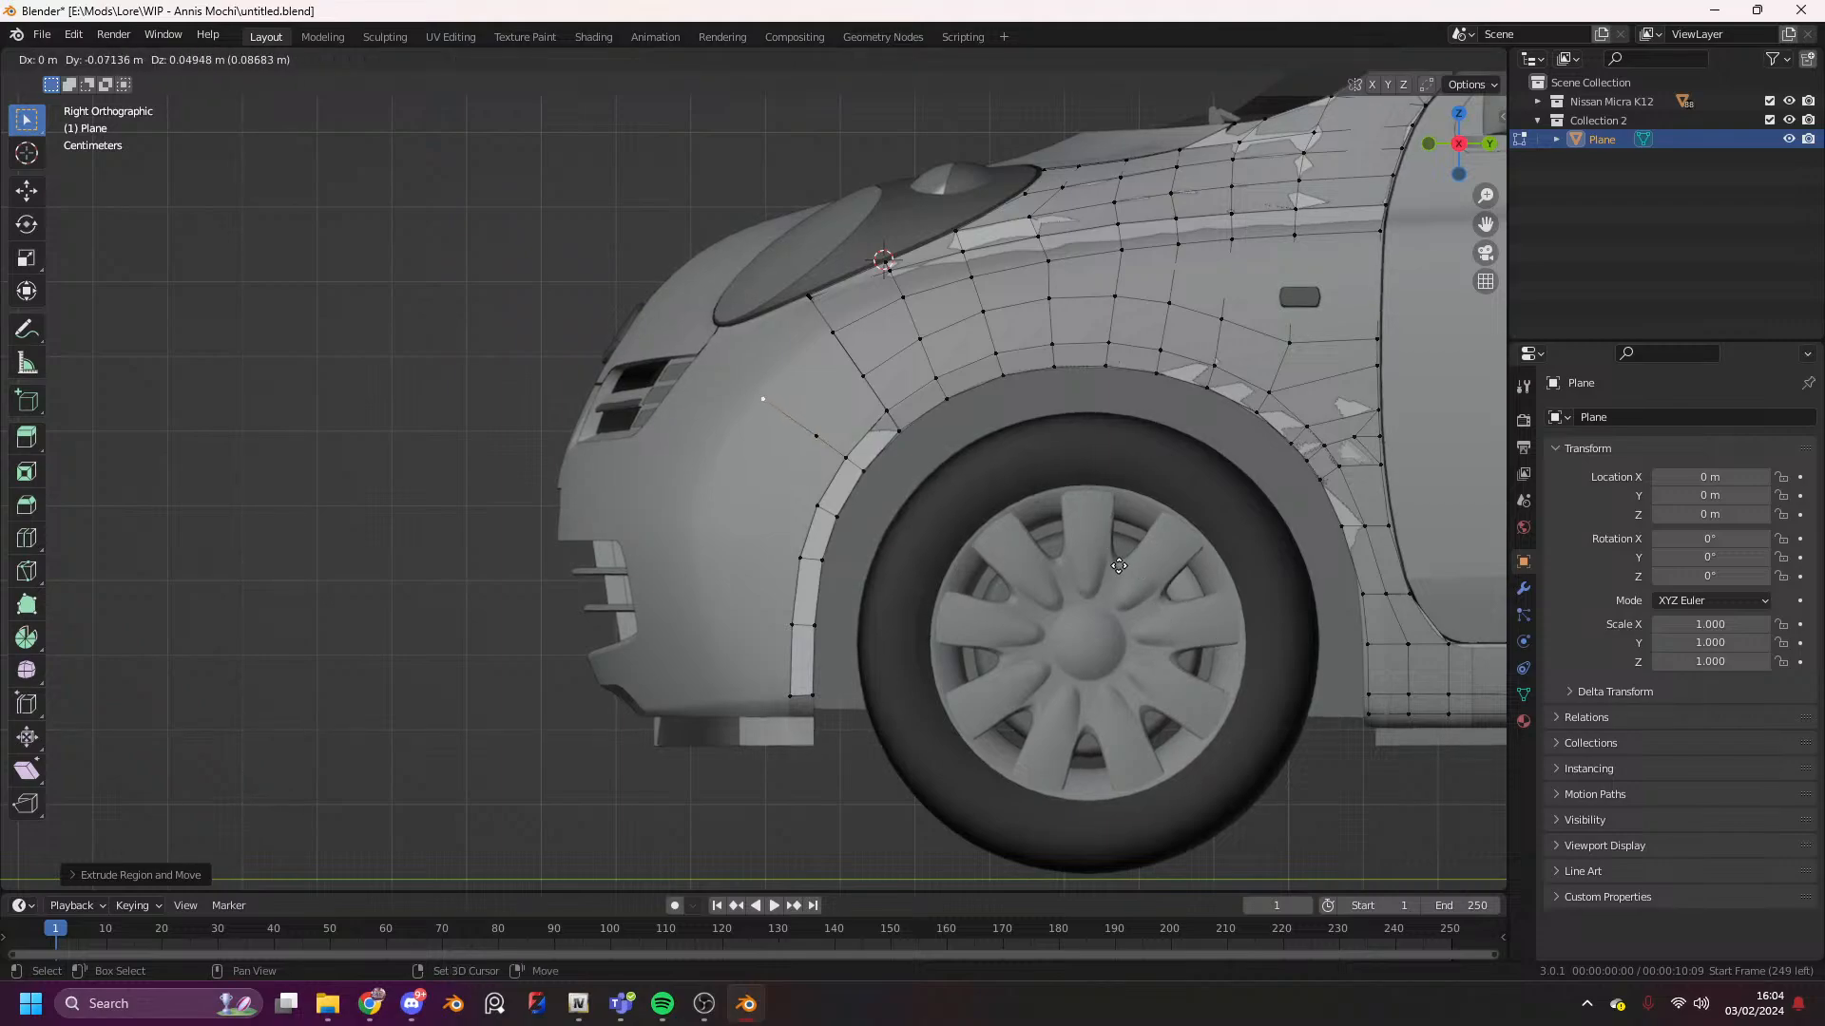
left_click(1116, 565)
- Move the two newly extruded bumper vertices along the X axis onto the surface of the car's bumper
scroll(1447, 129, "down", 2)
left_click_drag(1460, 132, 1300, 216)
scroll(1473, 190, "down", 3)
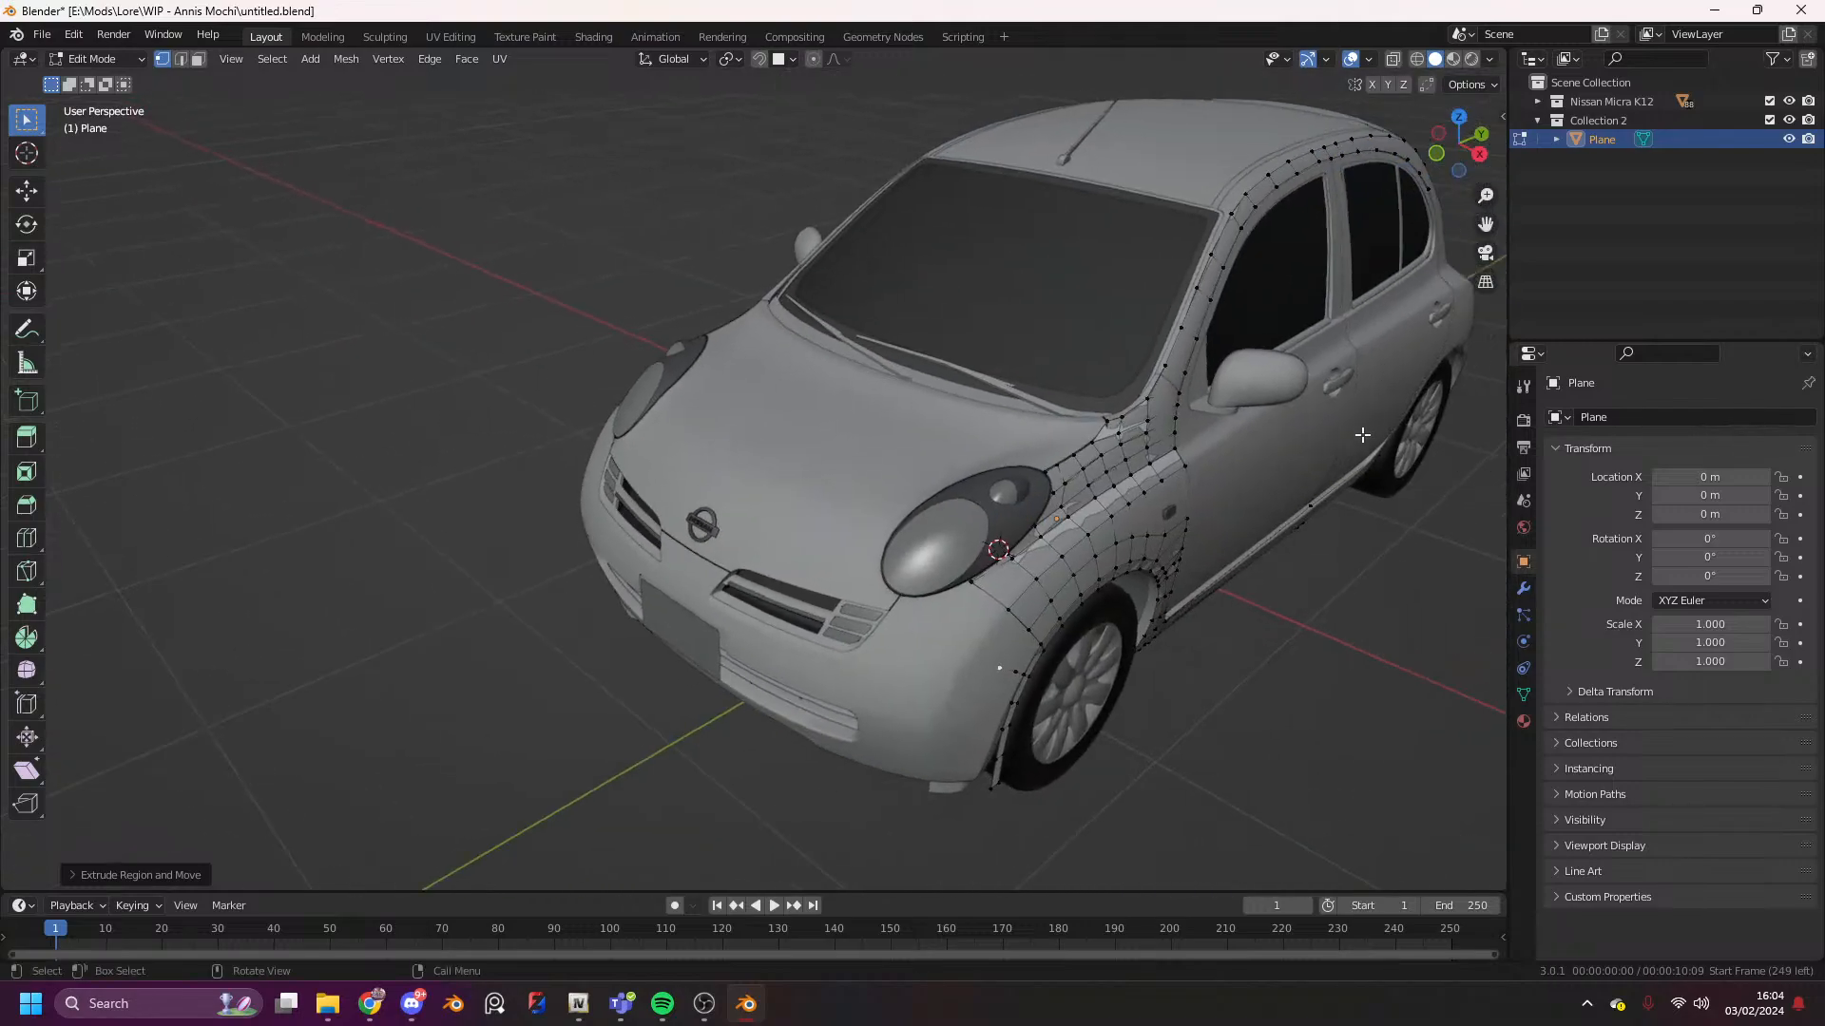
scroll(1359, 433, "up", 2)
key("g")
key("x")
left_click(1250, 424)
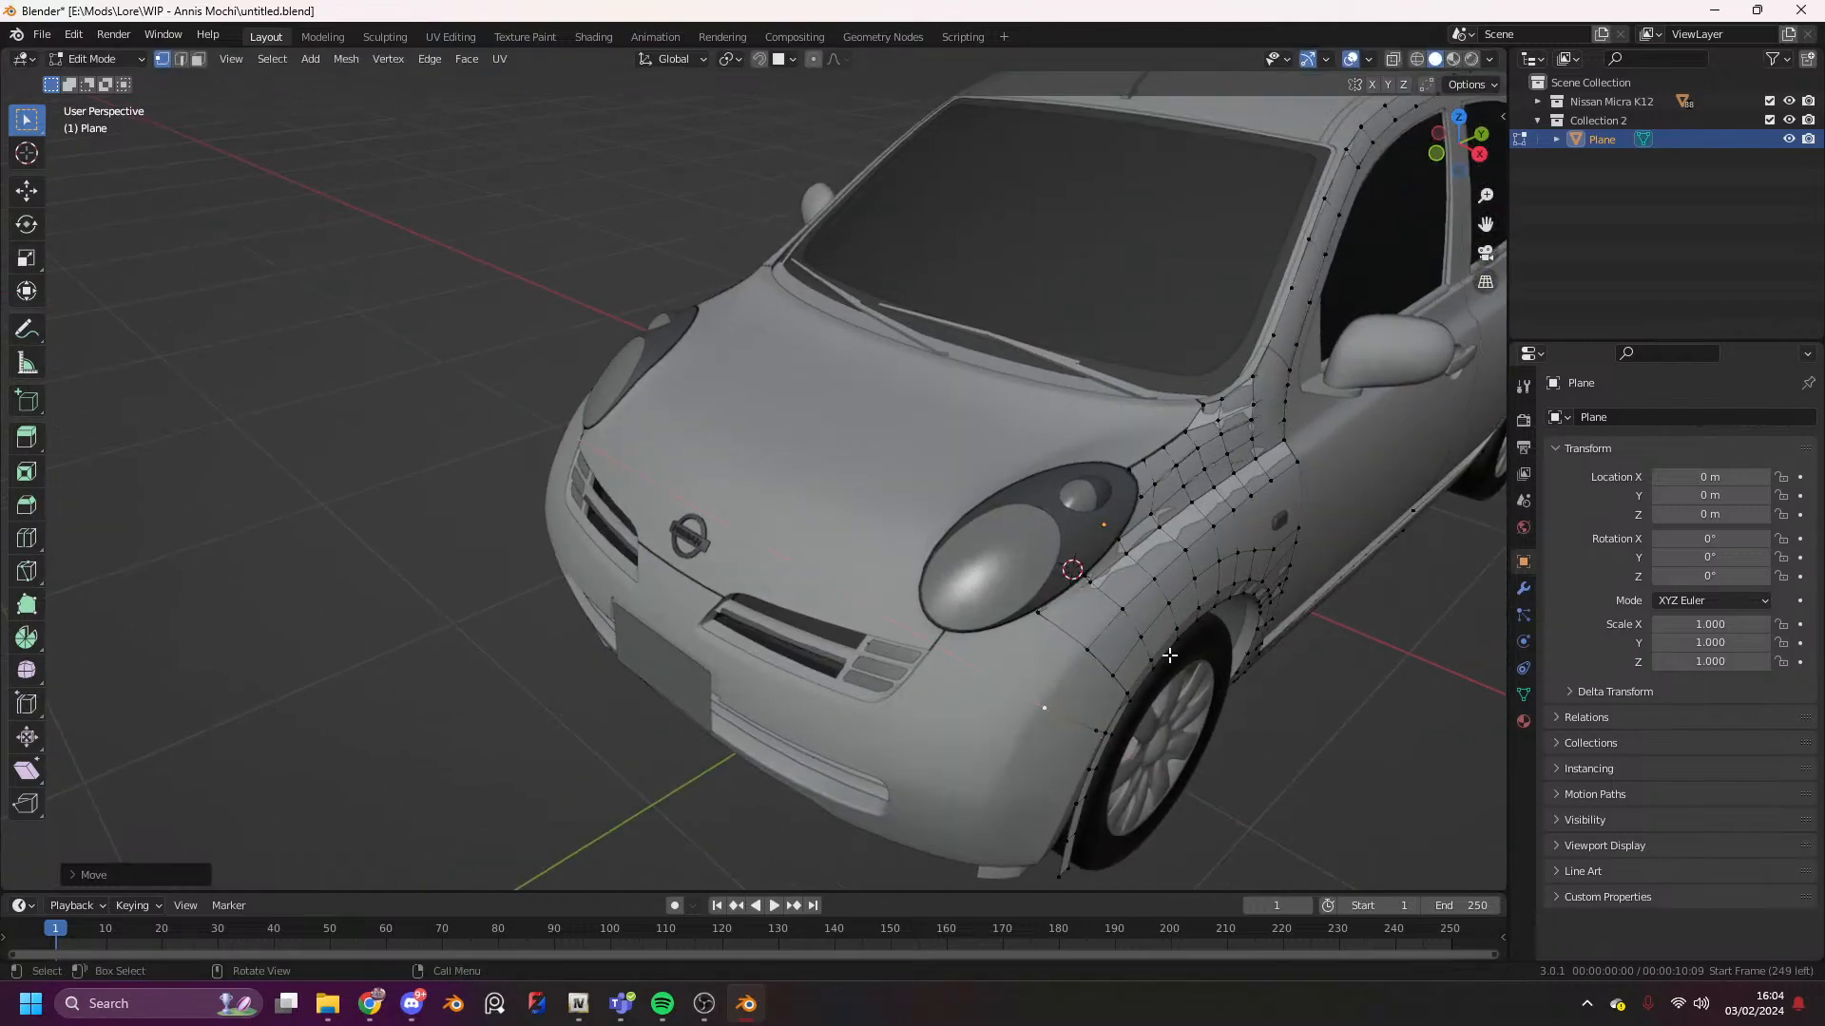
key("e")
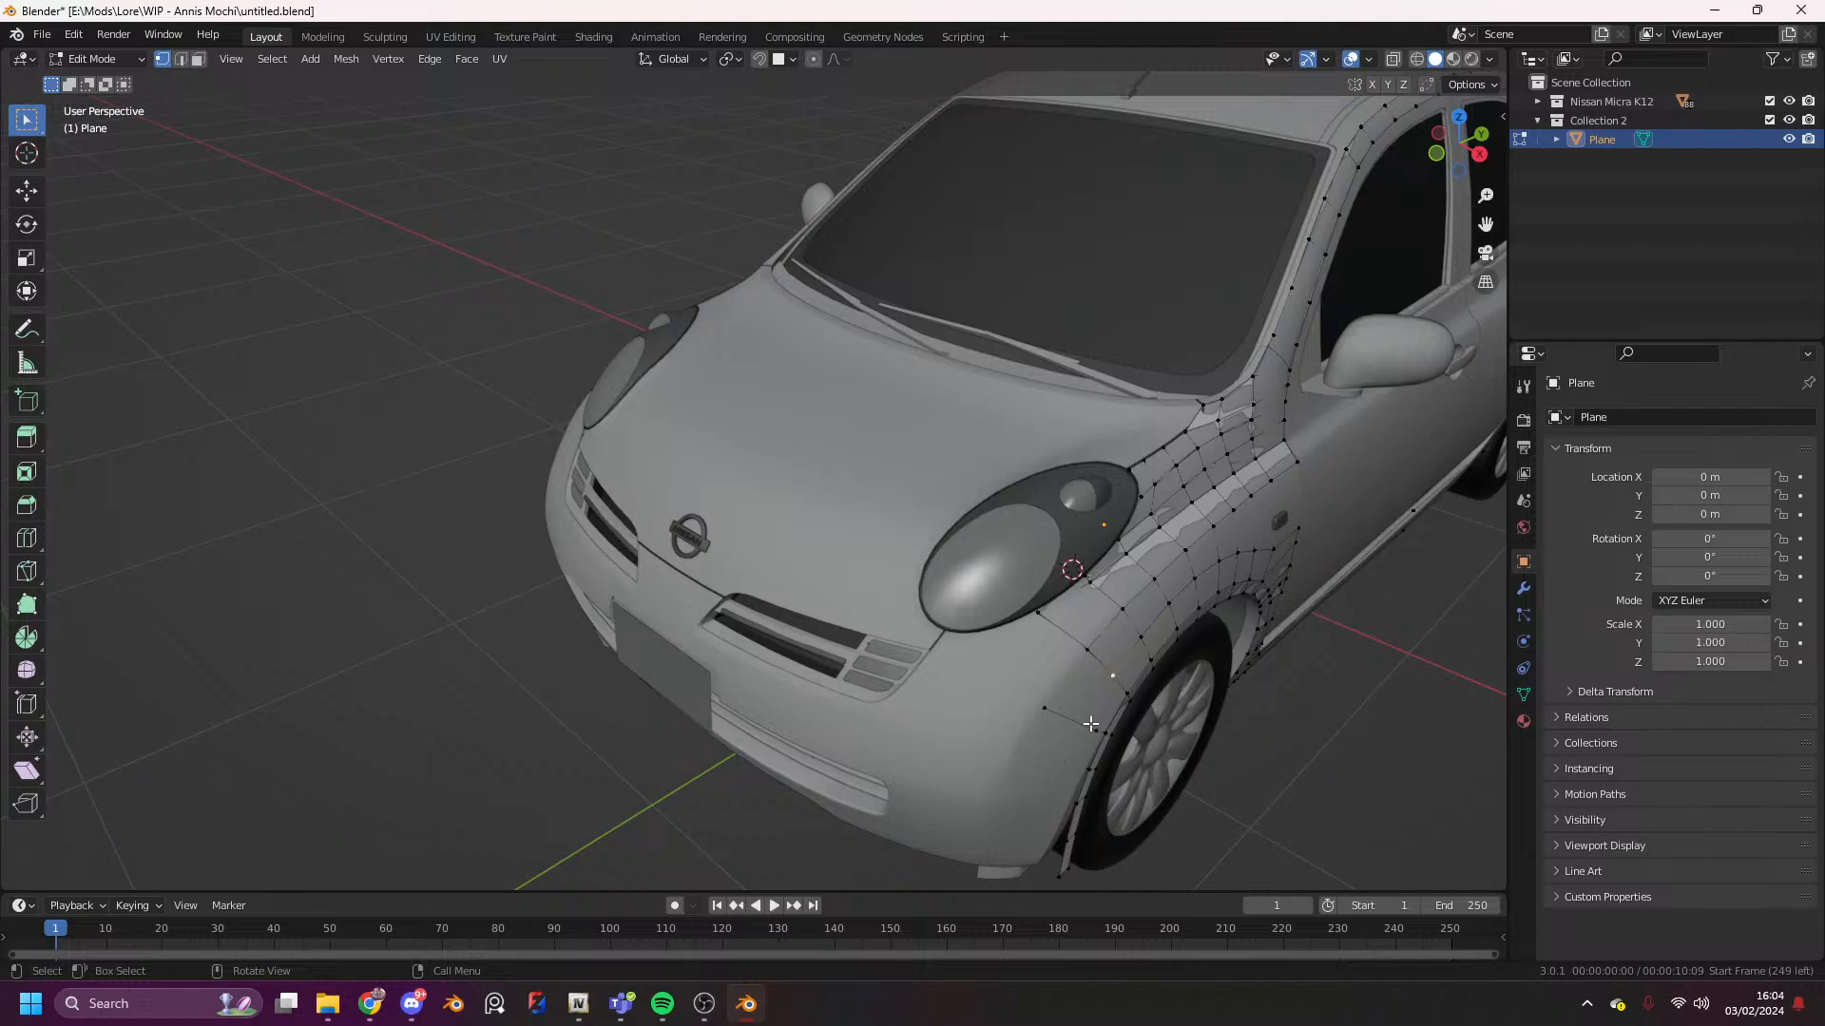
key("g")
key("x")
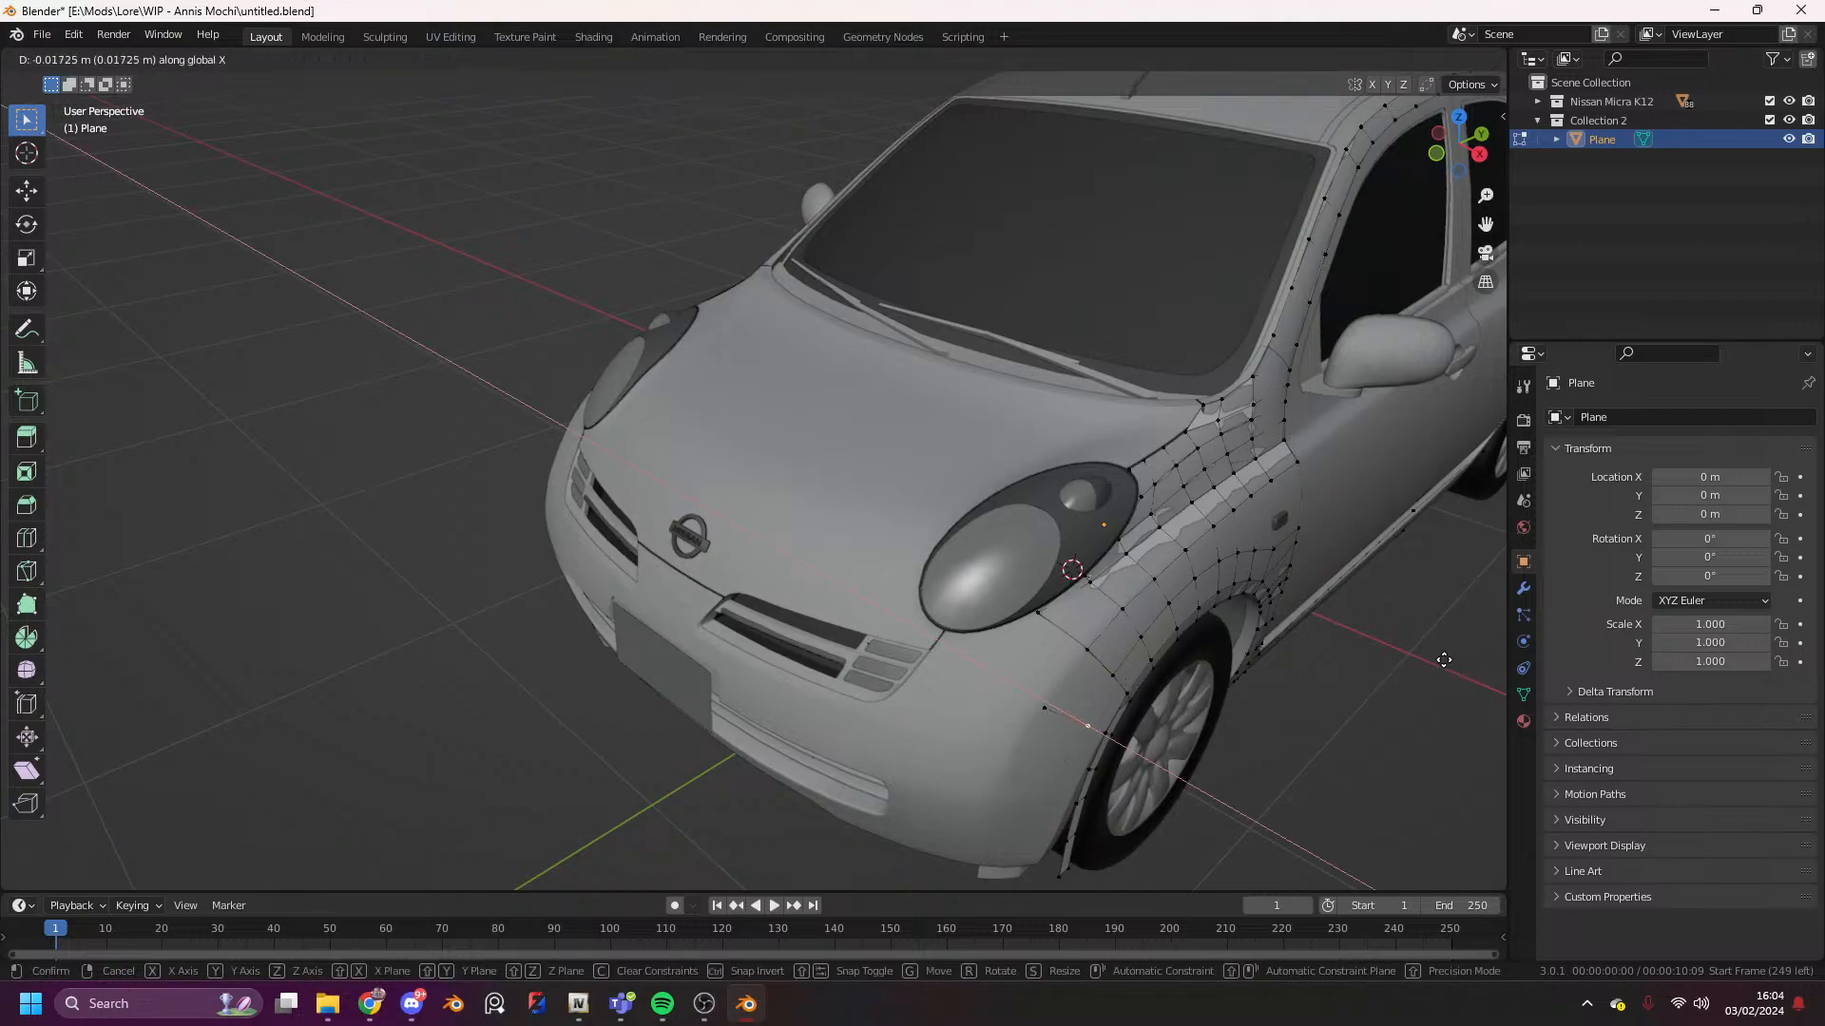
left_click(1419, 662)
- Move the vertices in the upper part of the new arch strip along the X axis to fit the bodywork
key("b")
left_click_drag(1104, 728, 1069, 749)
key("g")
key("x")
left_click(1212, 723)
key("g")
key("x")
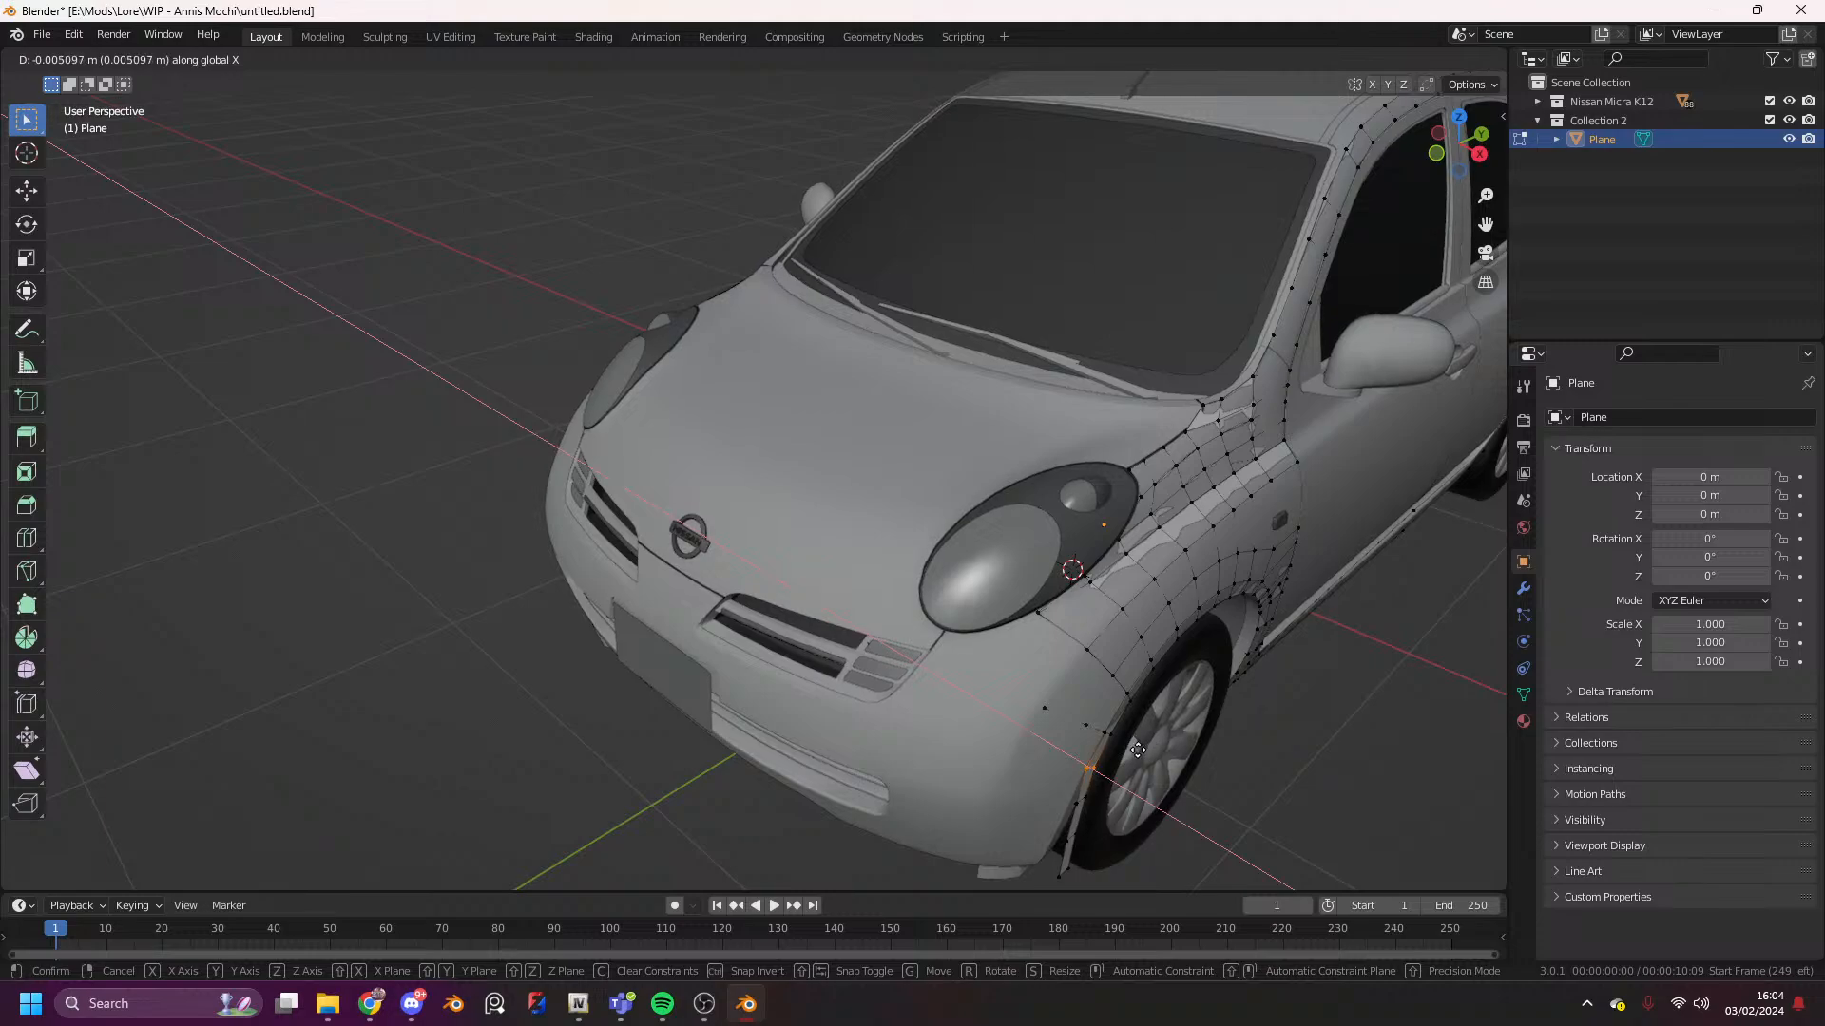
left_click(1131, 749)
- Move the arch strip's lower and bottom vertex pairs inward along the X axis to fit the bumper's edge
left_click_drag(1116, 818, 1065, 789)
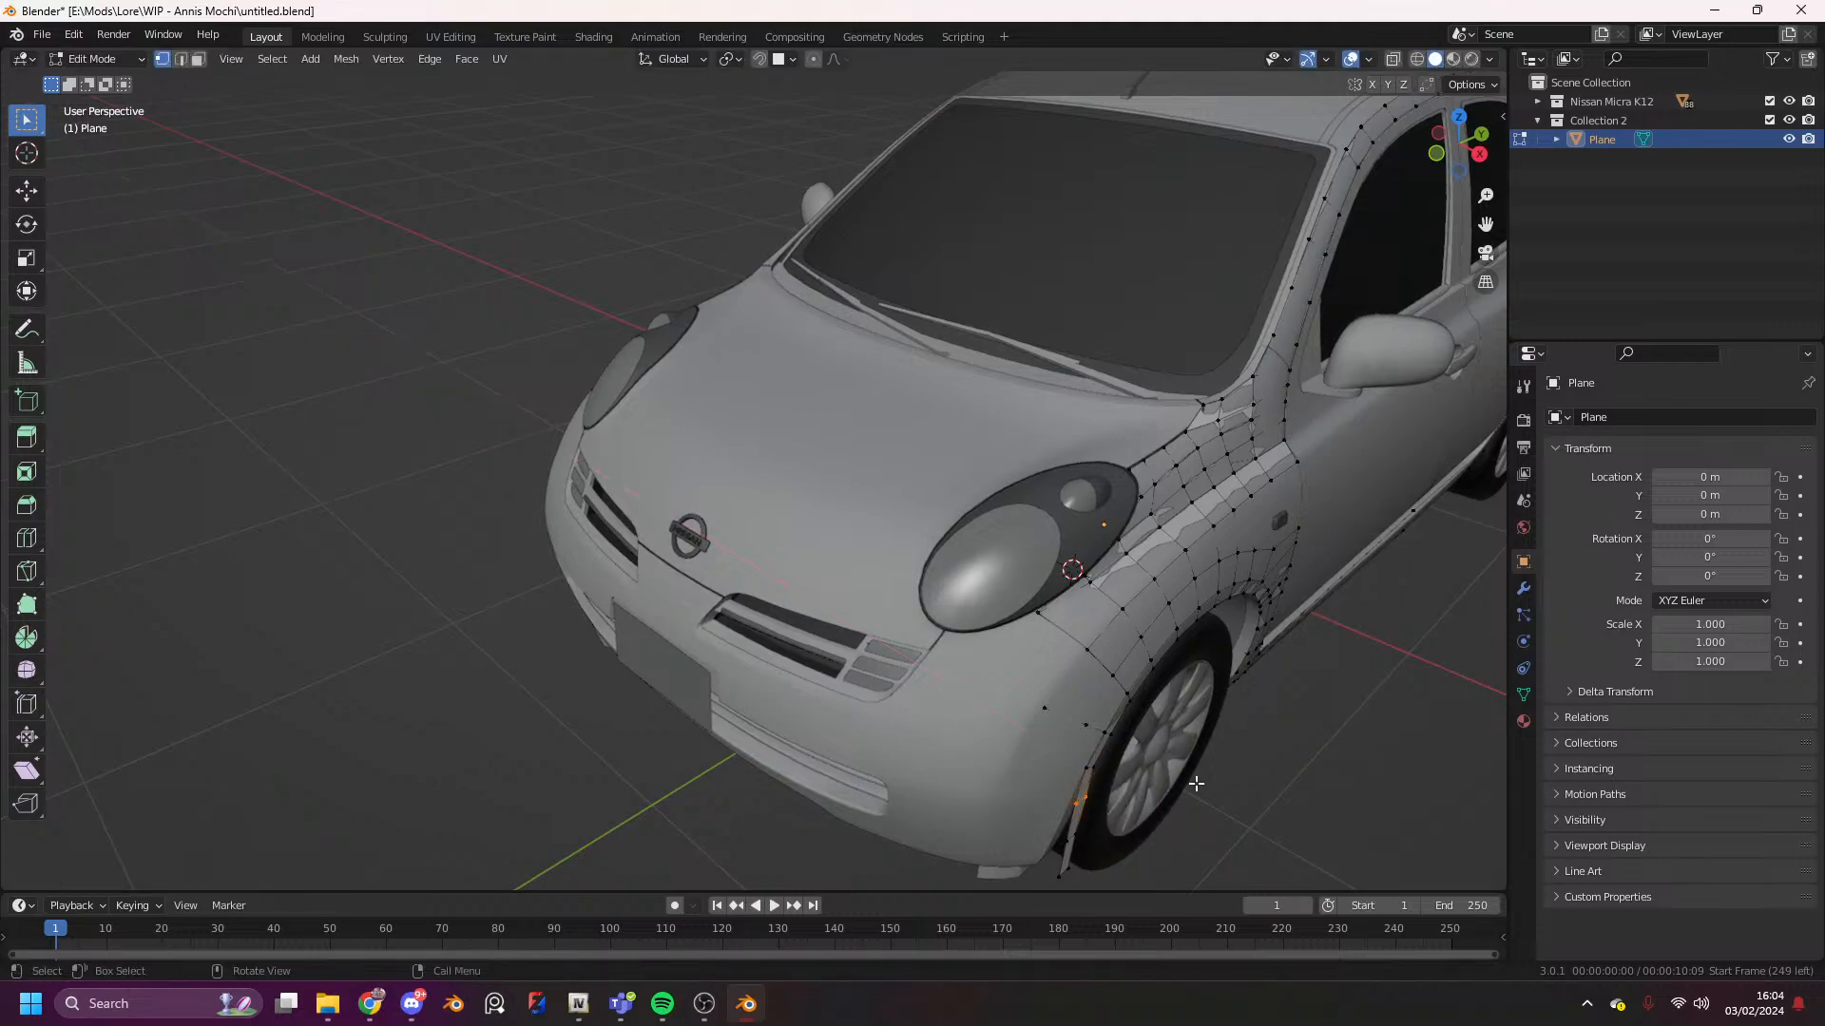
key("g")
key("x")
left_click(1140, 775)
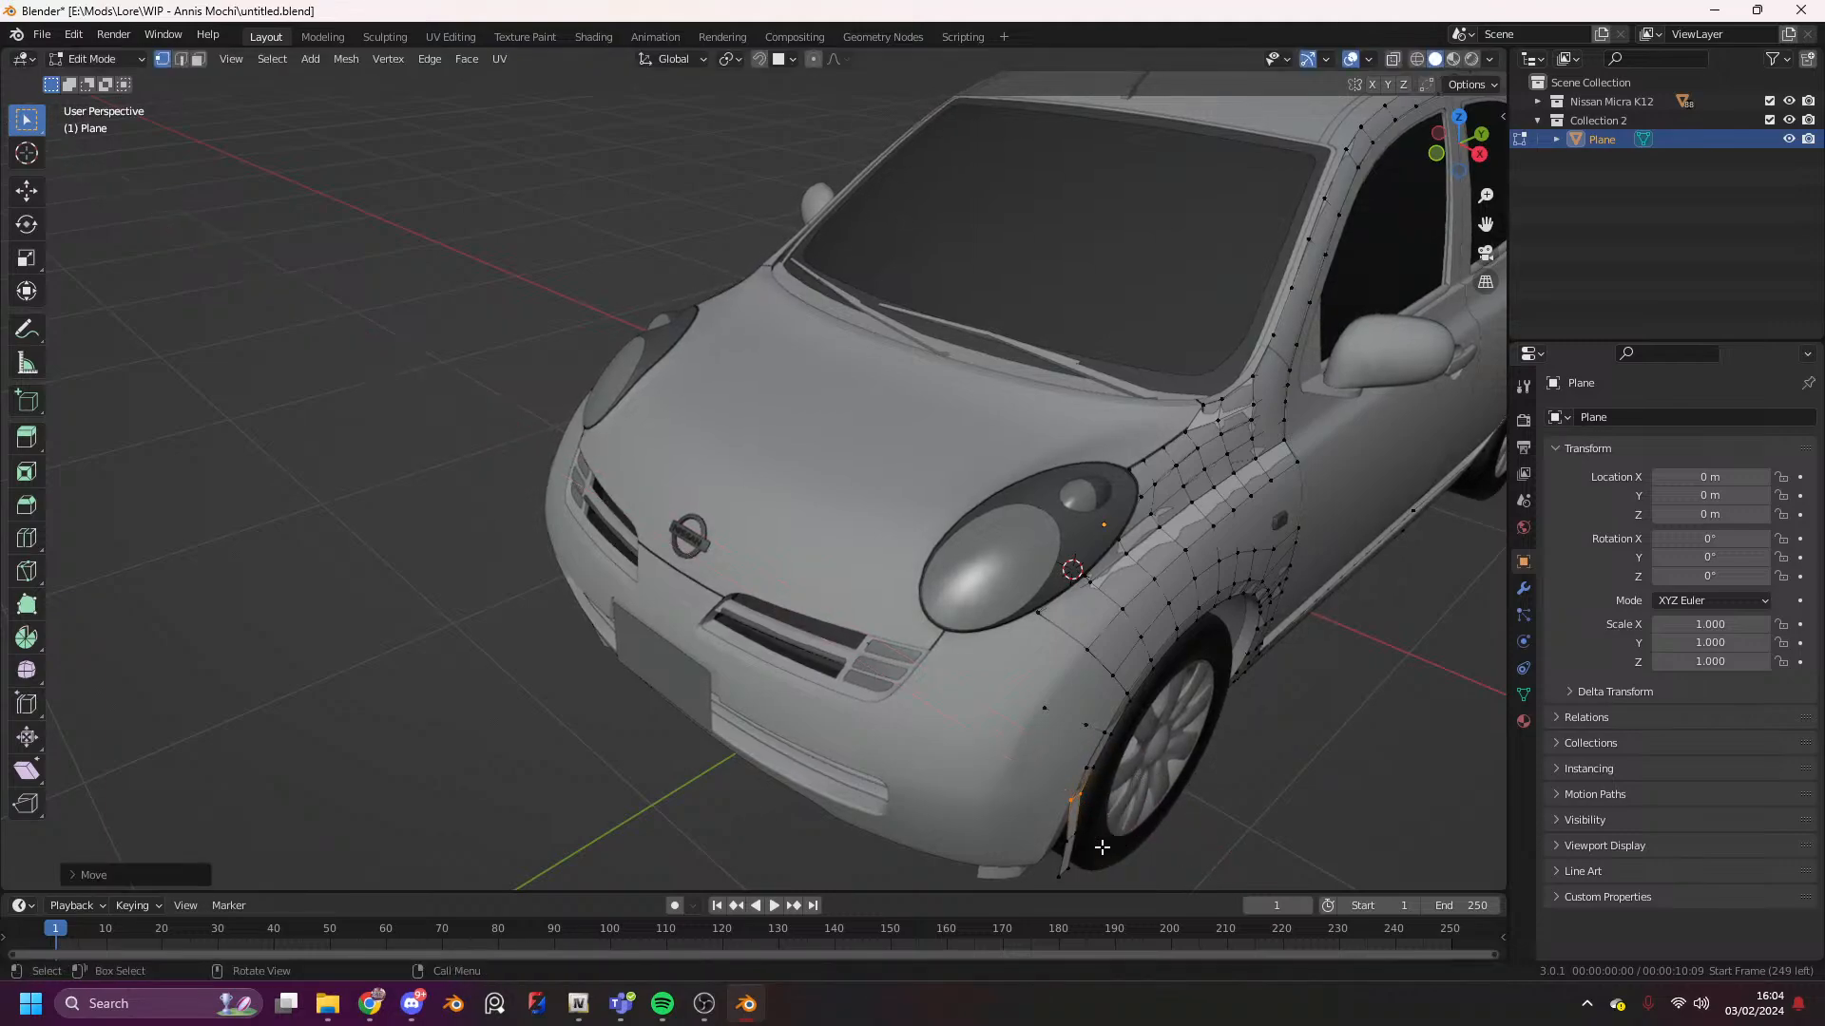
left_click_drag(1106, 848, 1041, 824)
key("g")
key("x")
left_click(1271, 831)
key("g")
key("x")
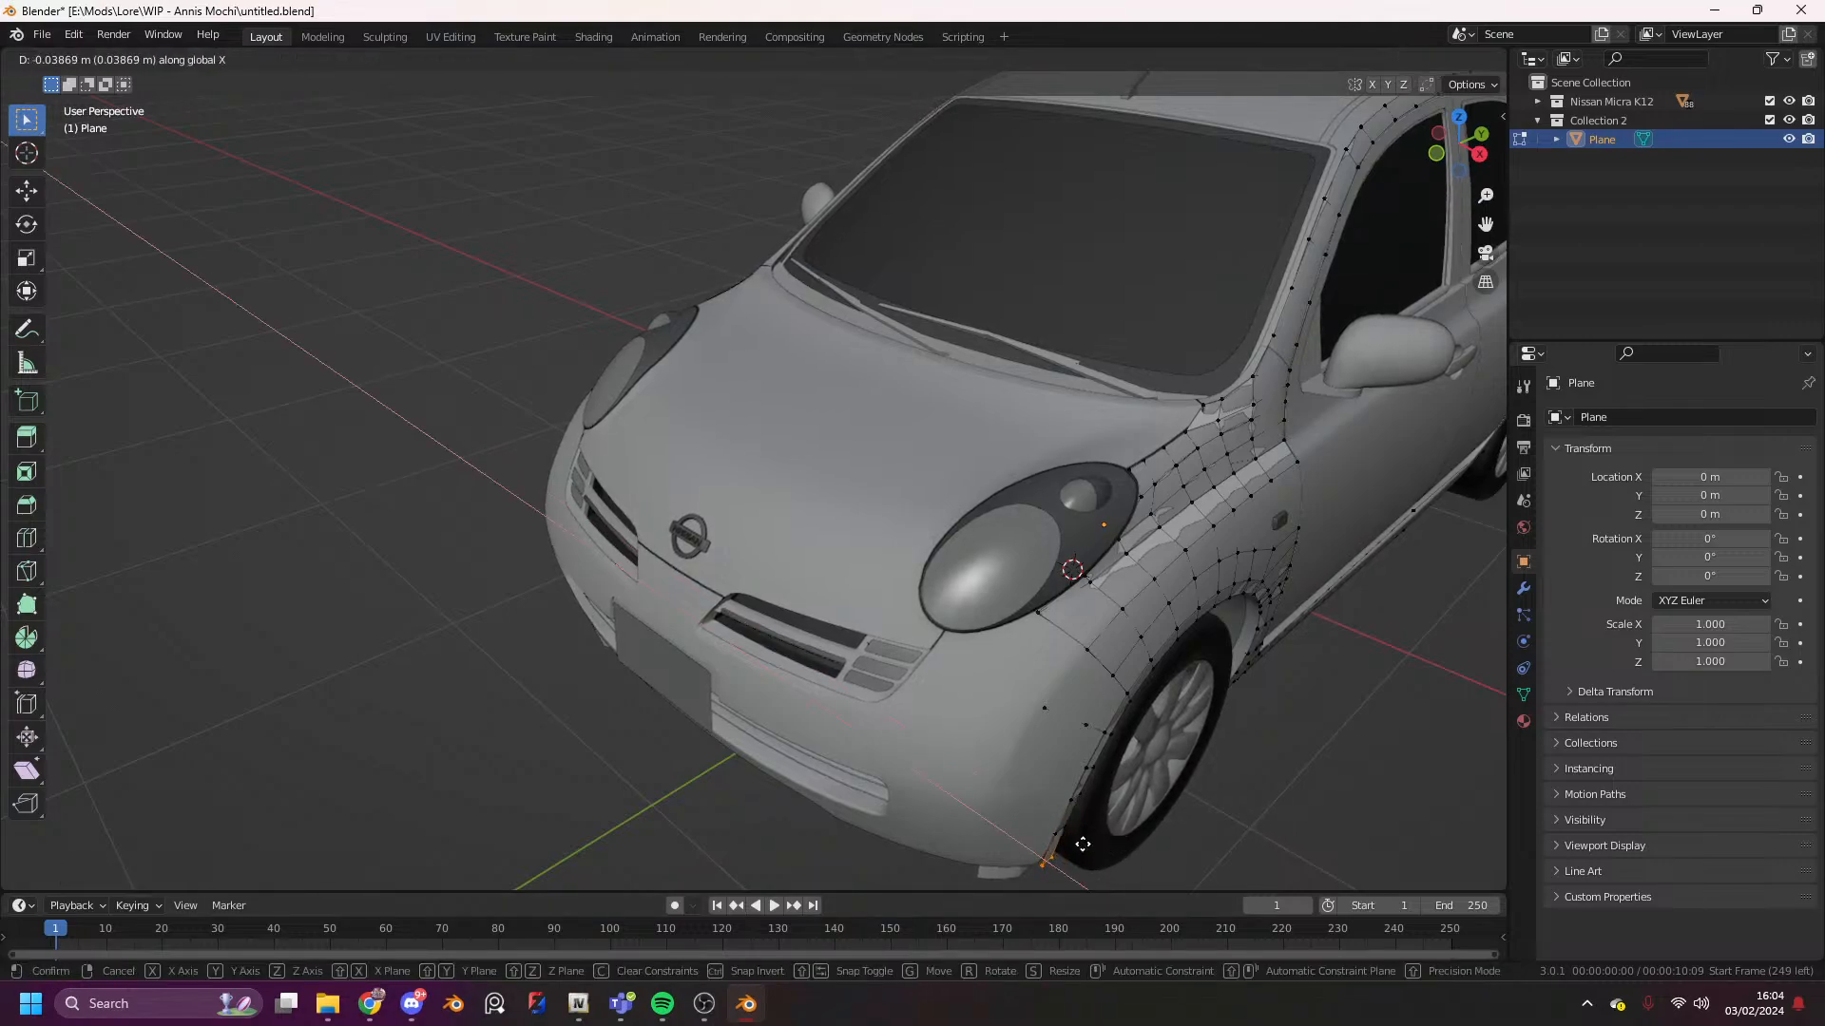
left_click(1065, 840)
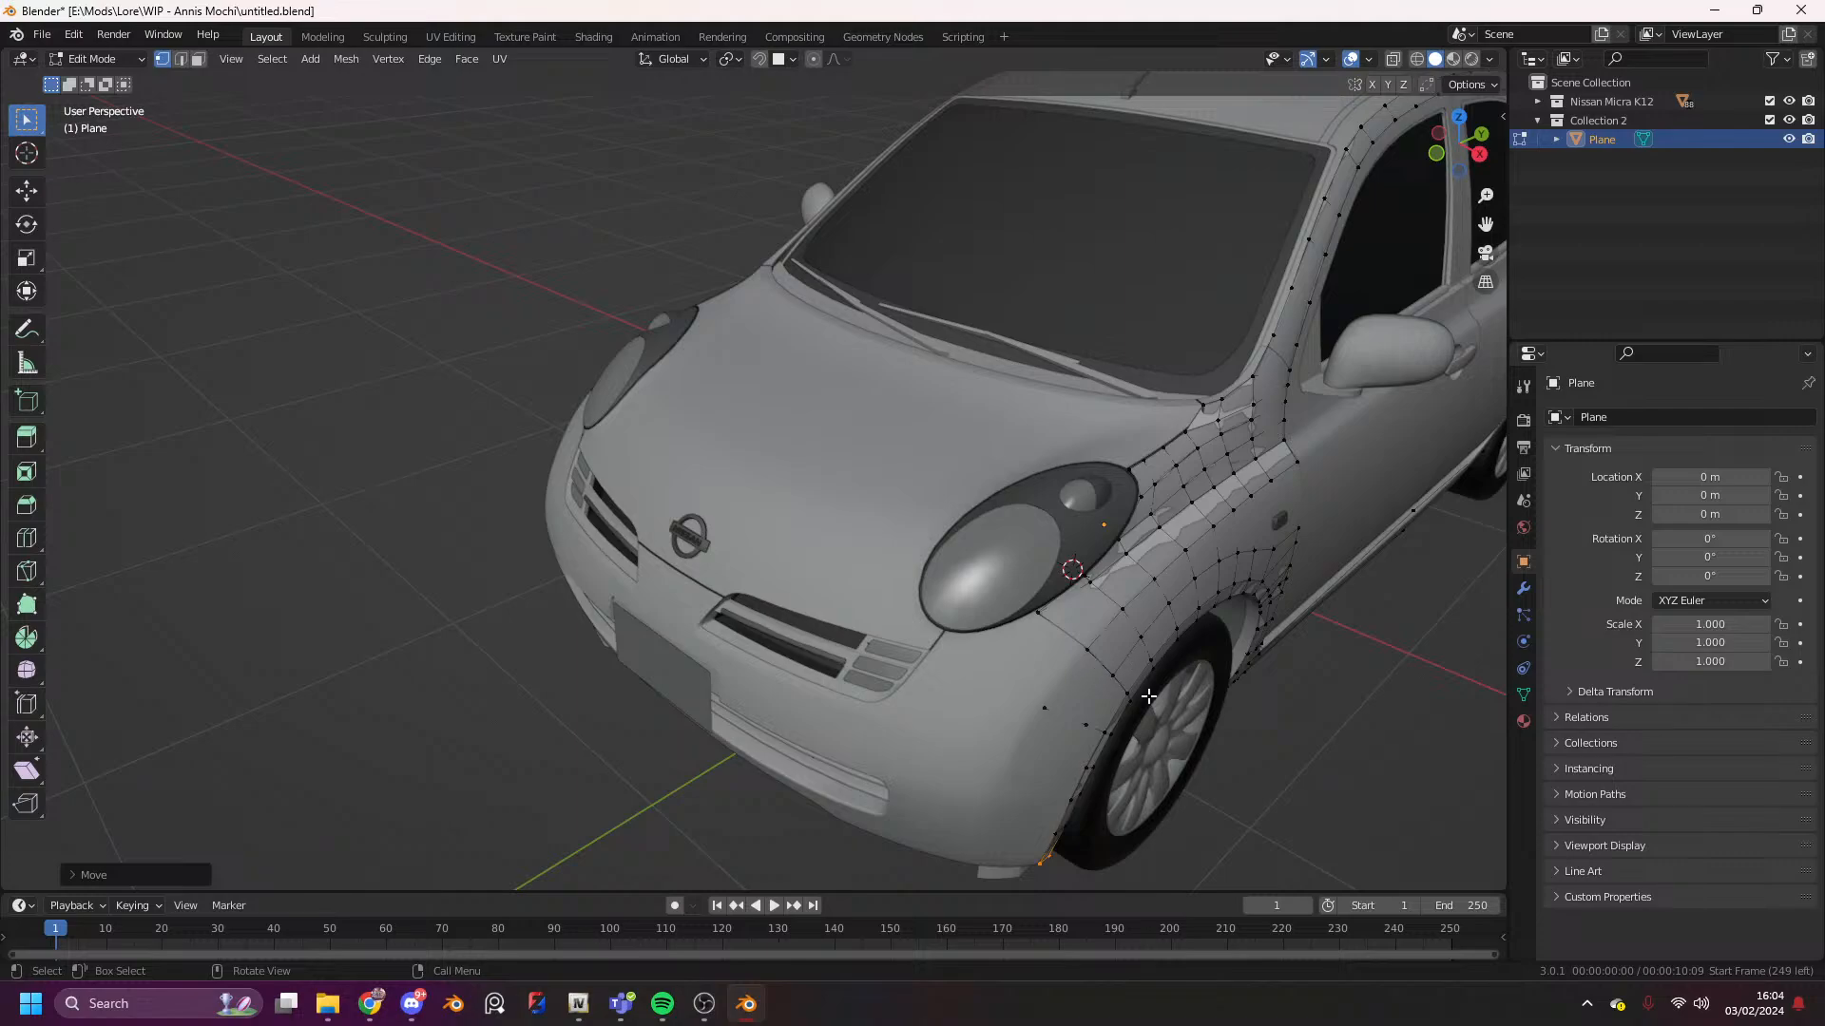
- In right orthographic view, extrude the next two outer arch-strip vertices forward across the side of the bumper
left_click(1480, 155)
left_click_drag(1487, 227, 1599, 154)
scroll(903, 478, "up", 6)
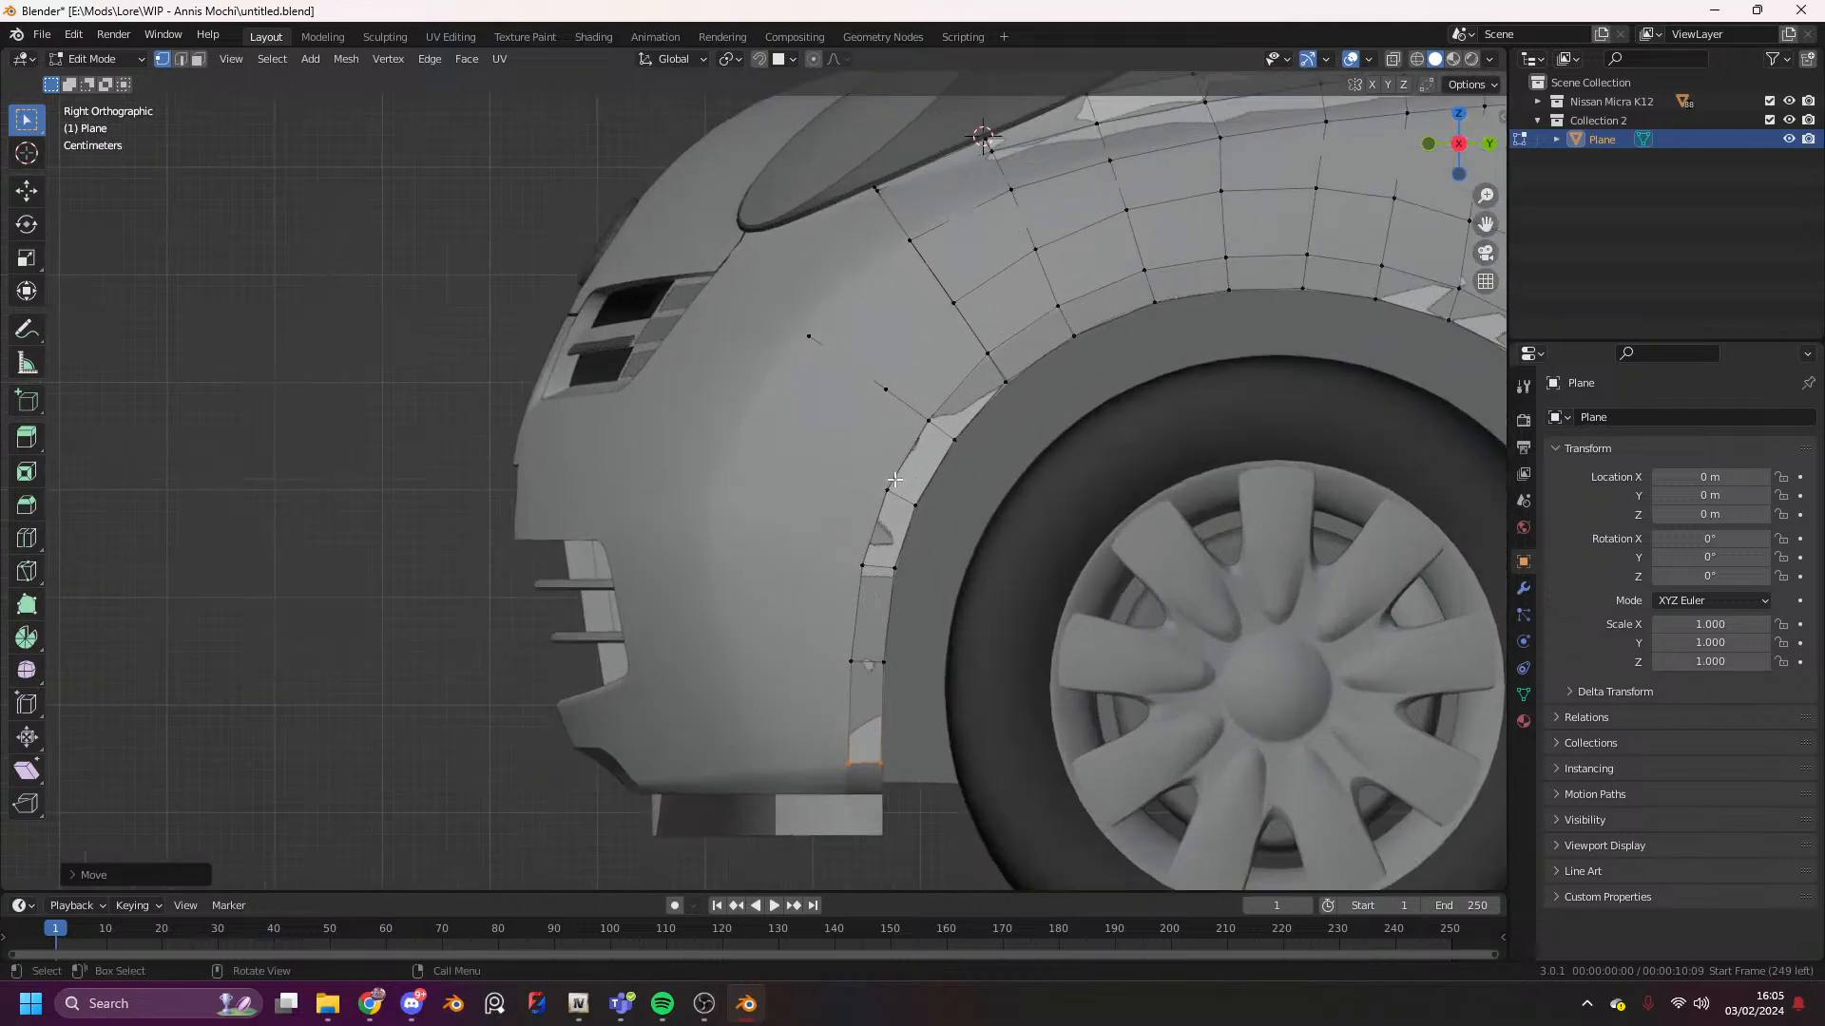
left_click(893, 482)
key("e")
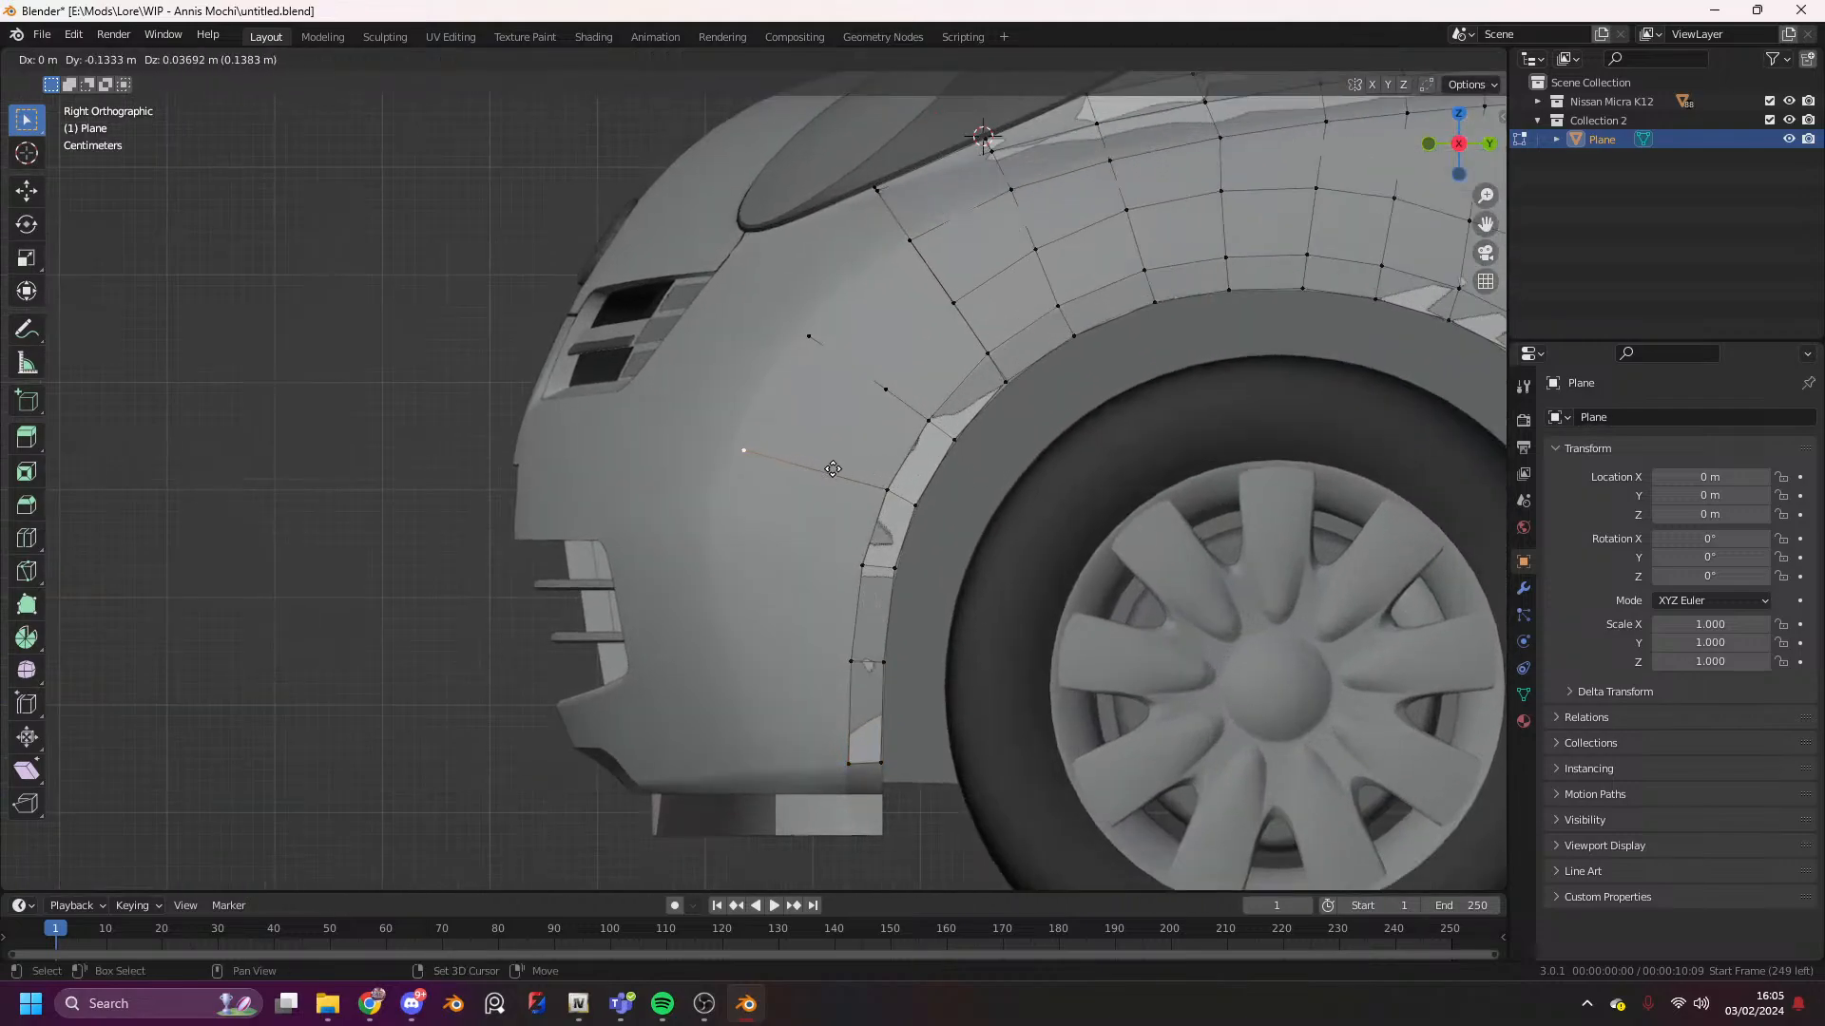
left_click(835, 472)
left_click(863, 567)
key("e")
left_click(755, 591)
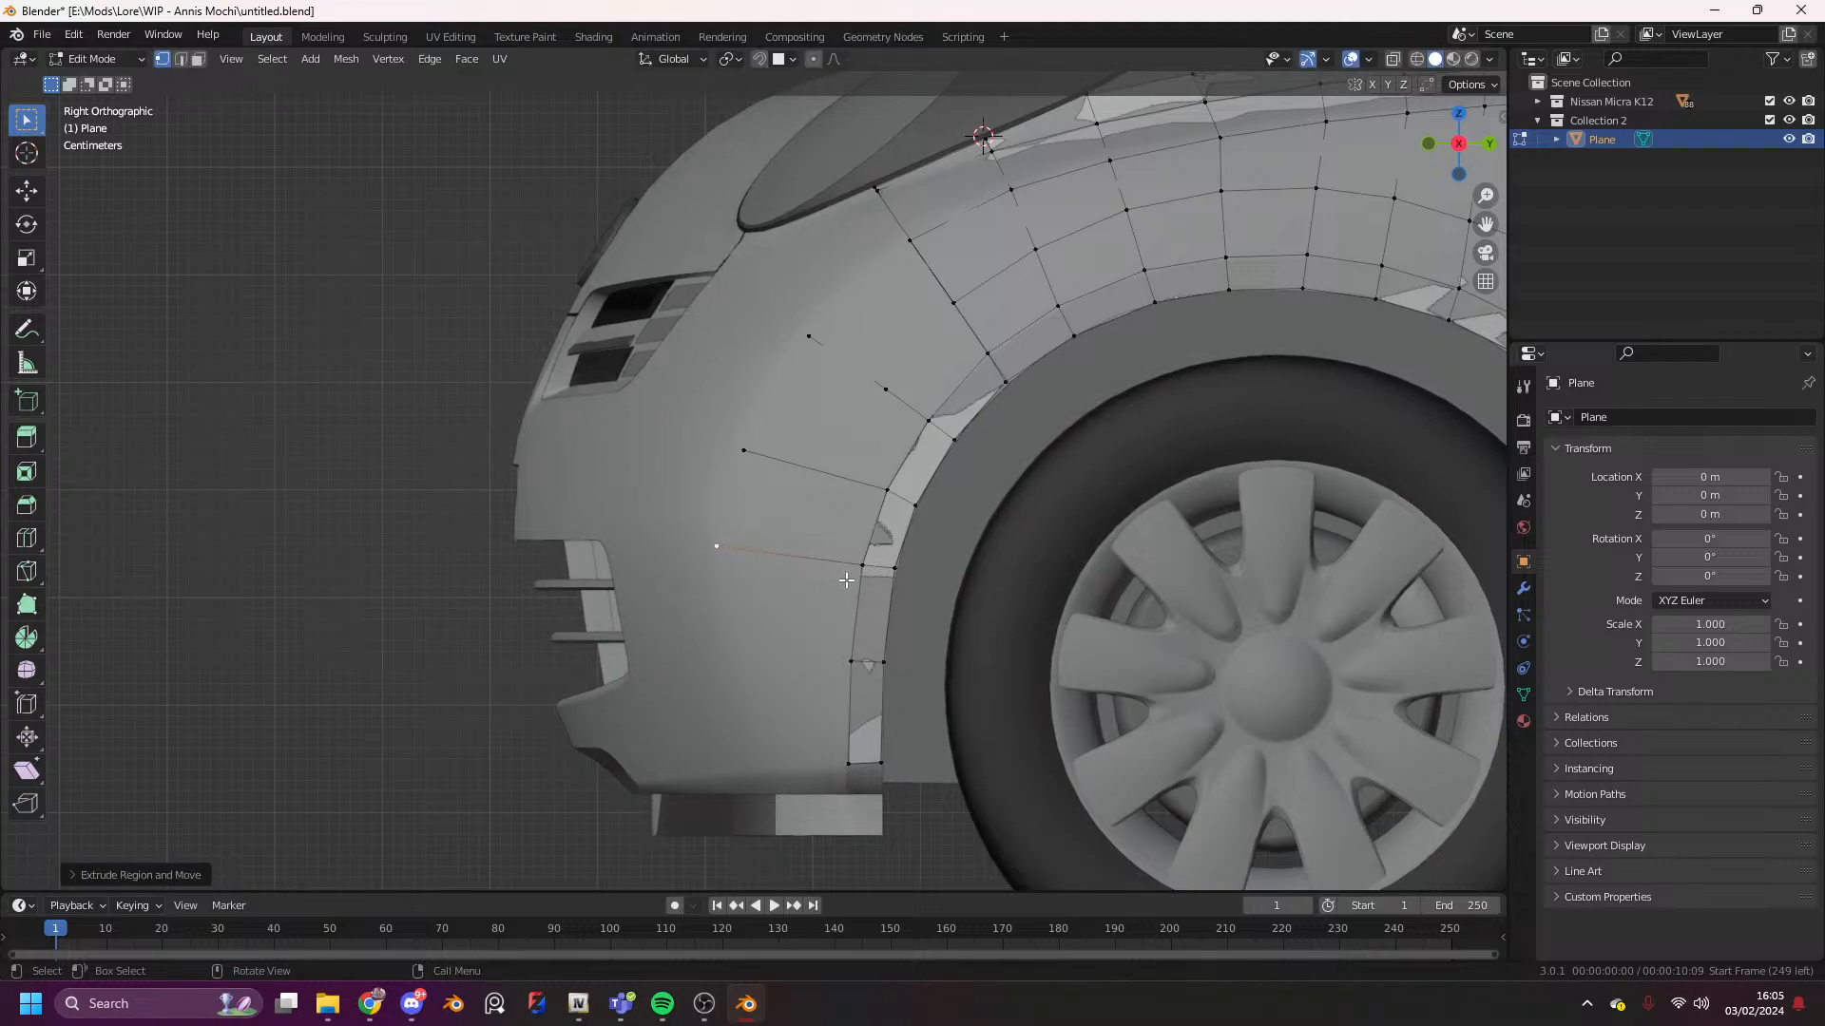
- Extrude the two lowest outer arch-strip vertices forward across the lower part of the bumper
left_click(846, 654)
key("e")
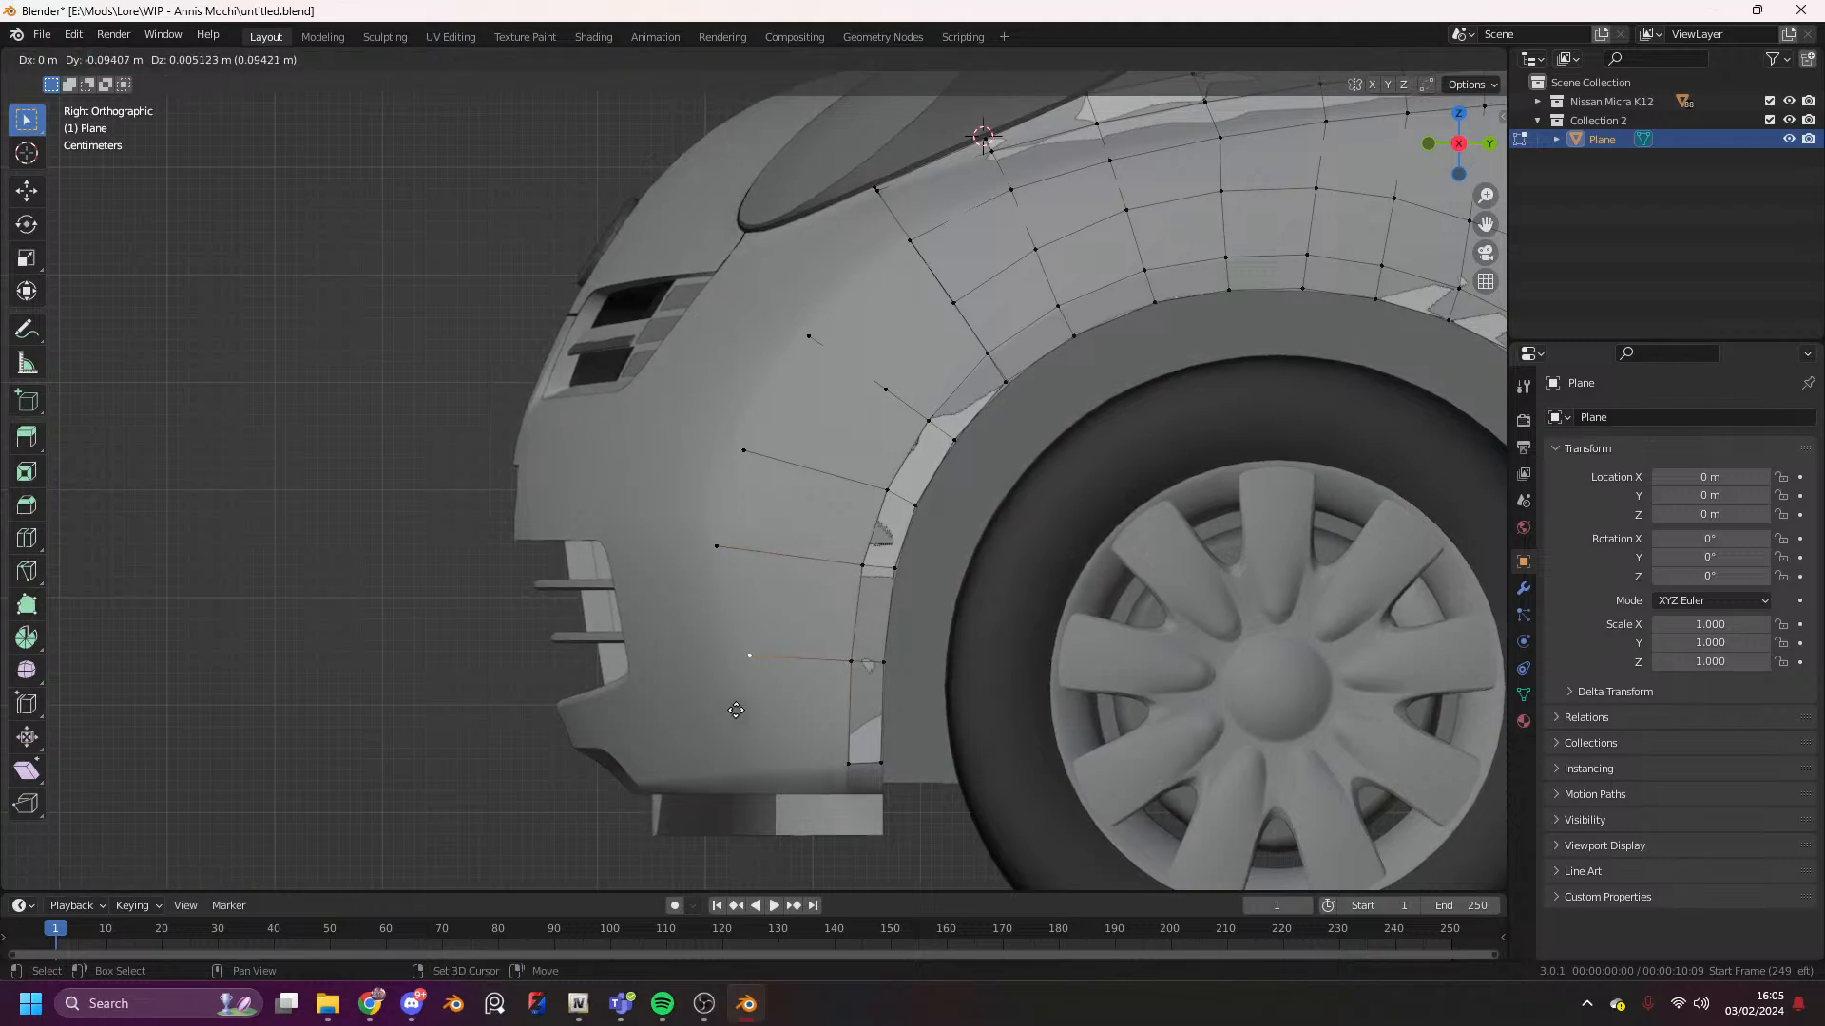
left_click(360, 725)
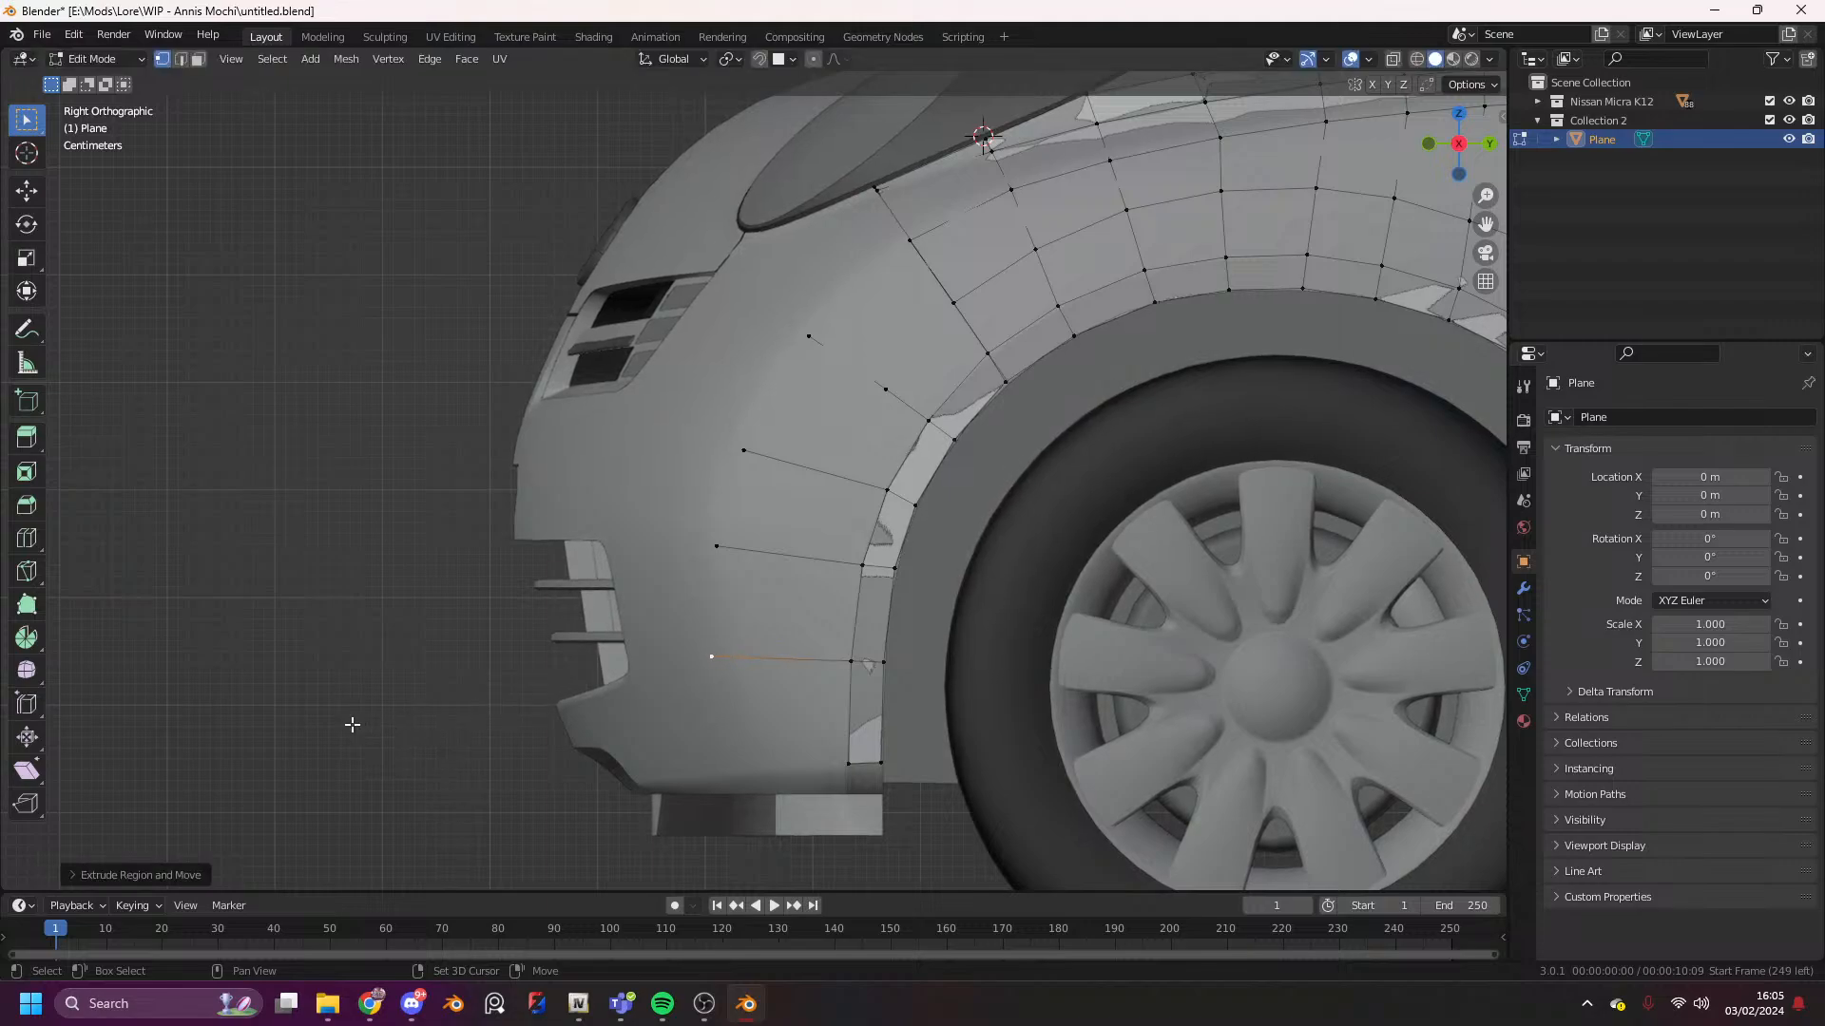
left_click(846, 761)
key("e")
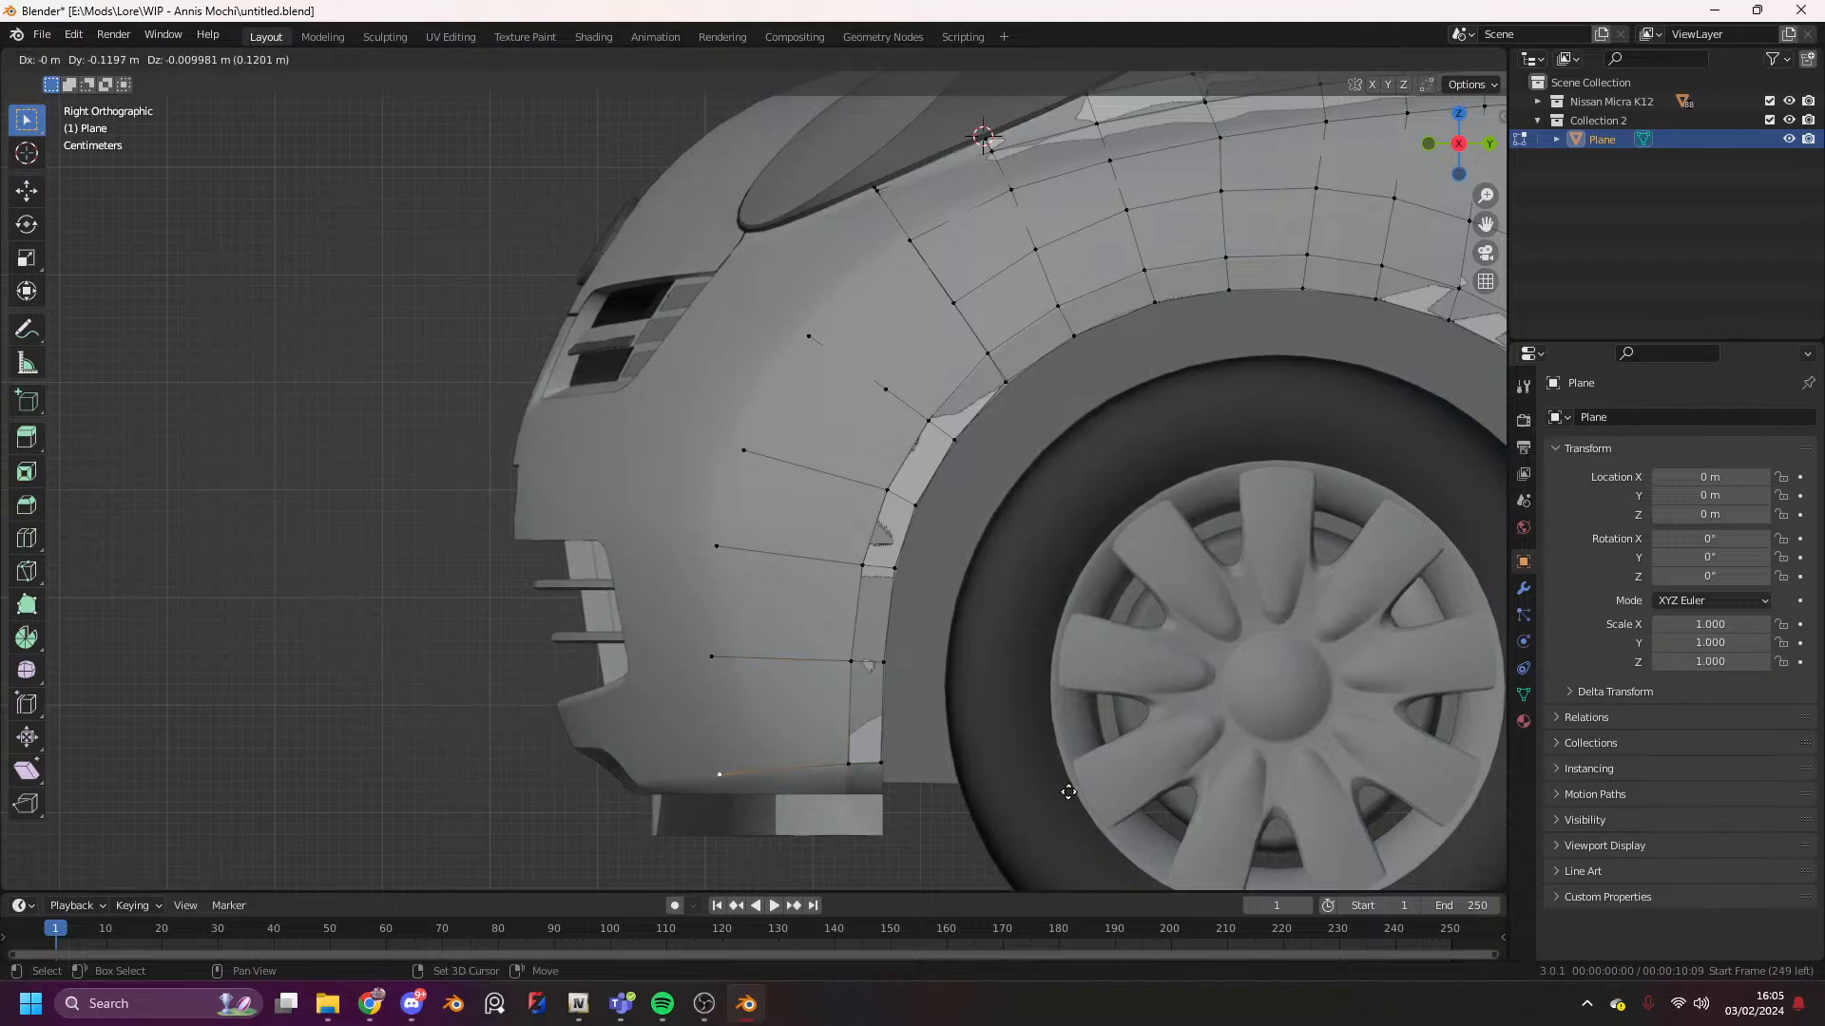
left_click(950, 733)
- Add a loop cut at the middle of each of the four lower edges extruded across the bumper's side
key("a")
key("ctrl+r")
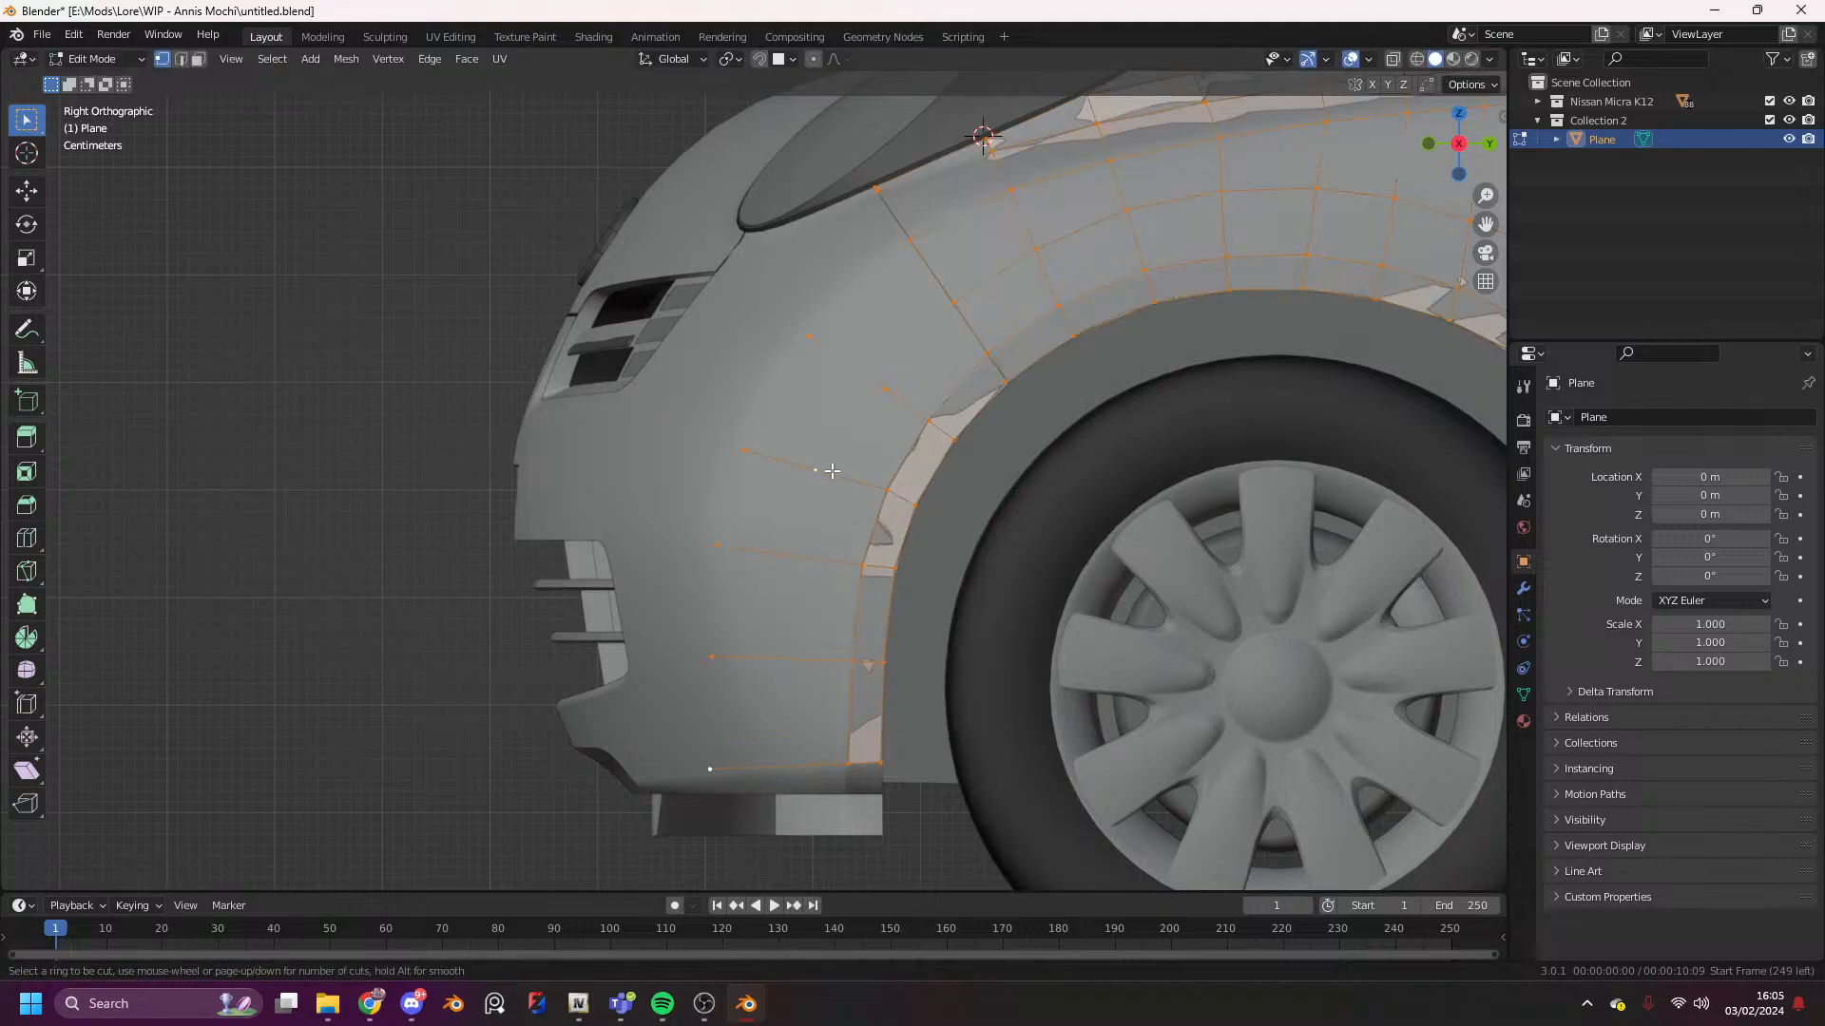
left_click(831, 470)
key("ctrl+r")
left_click(803, 548)
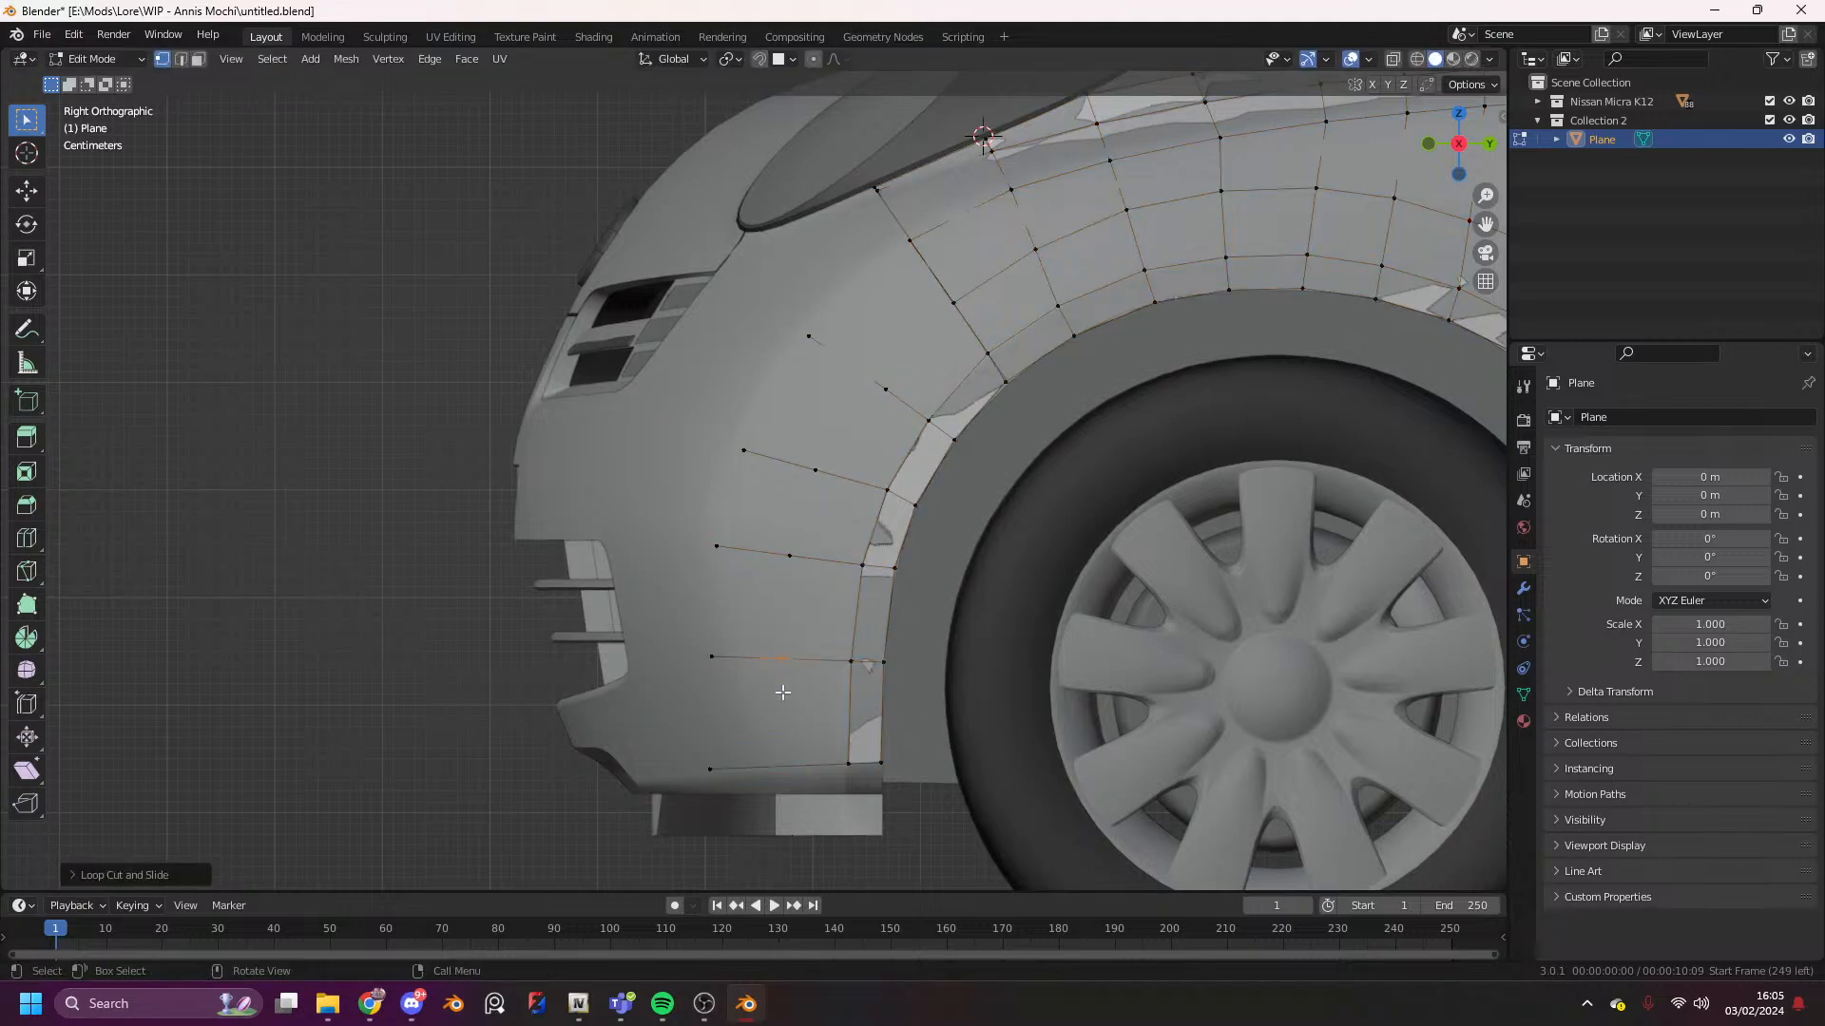
- Move the outer and middle vertices of the uppermost newly cut edge inward along the X axis to fit the bumper
left_click(825, 344)
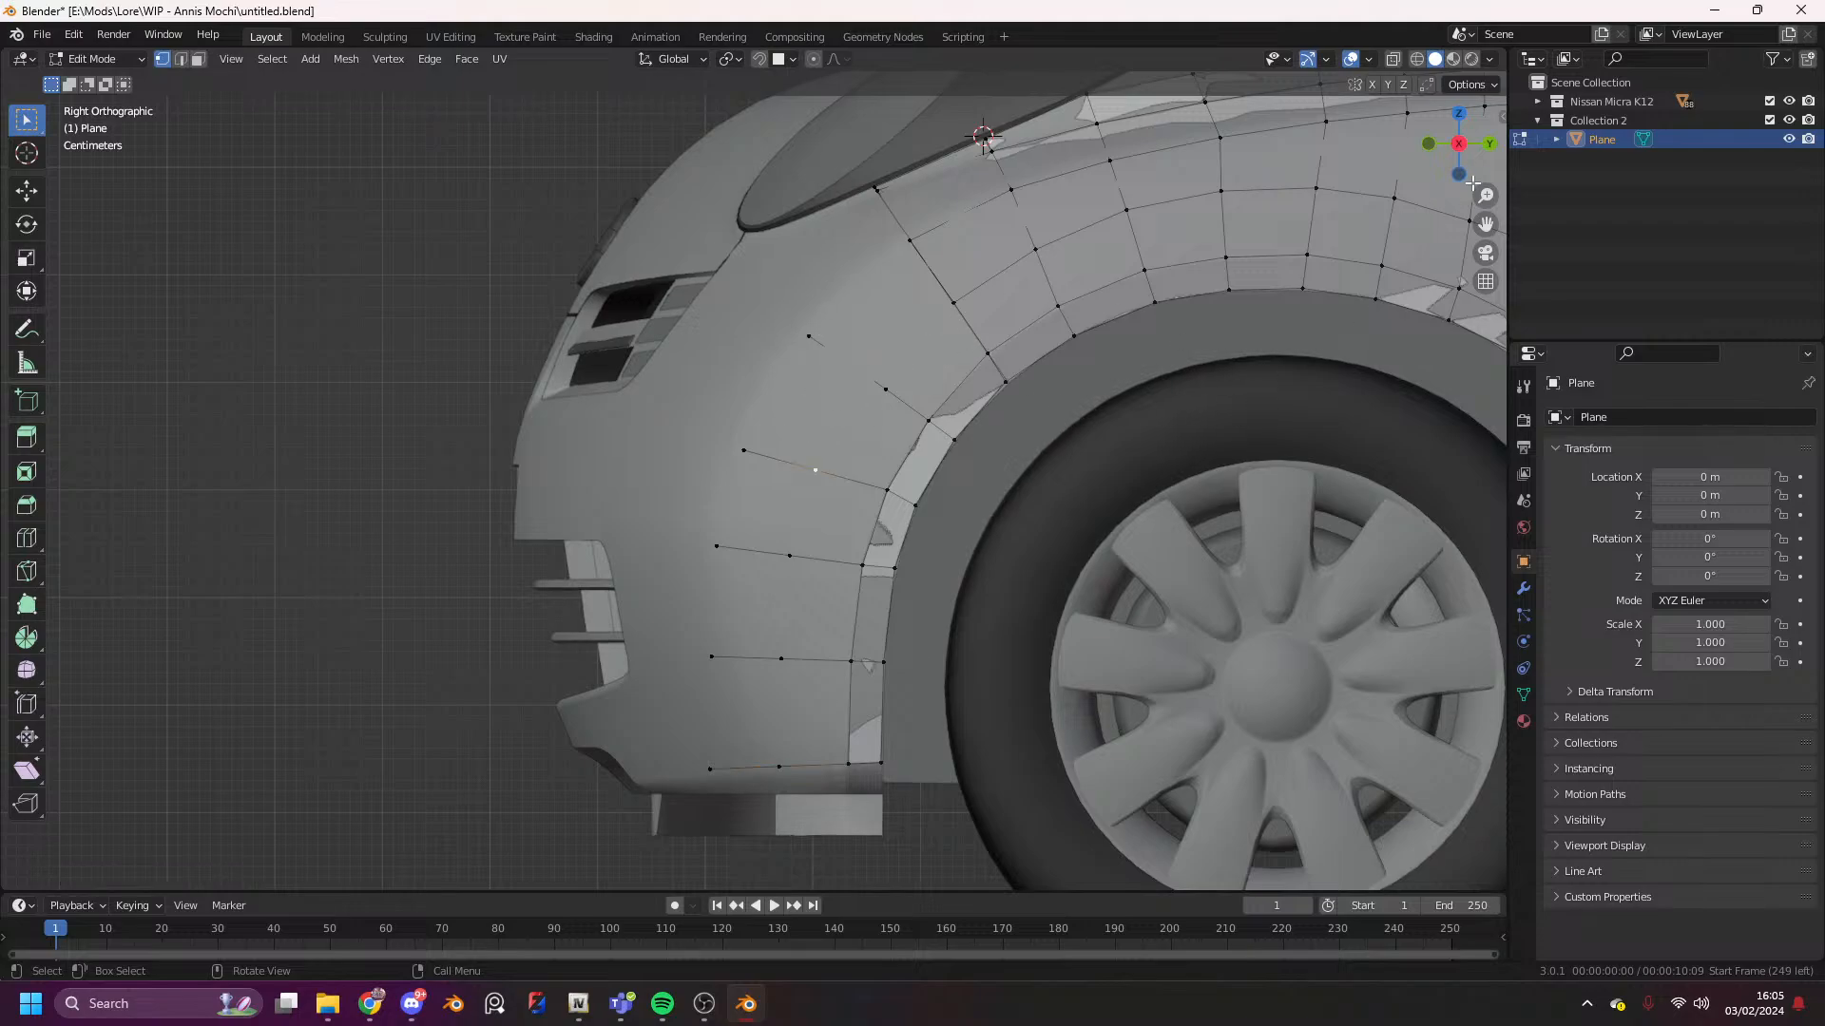
left_click_drag(1445, 138, 1566, 151)
scroll(1459, 152, "down", 5)
left_click_drag(1485, 225, 1254, 249)
scroll(916, 576, "up", 2)
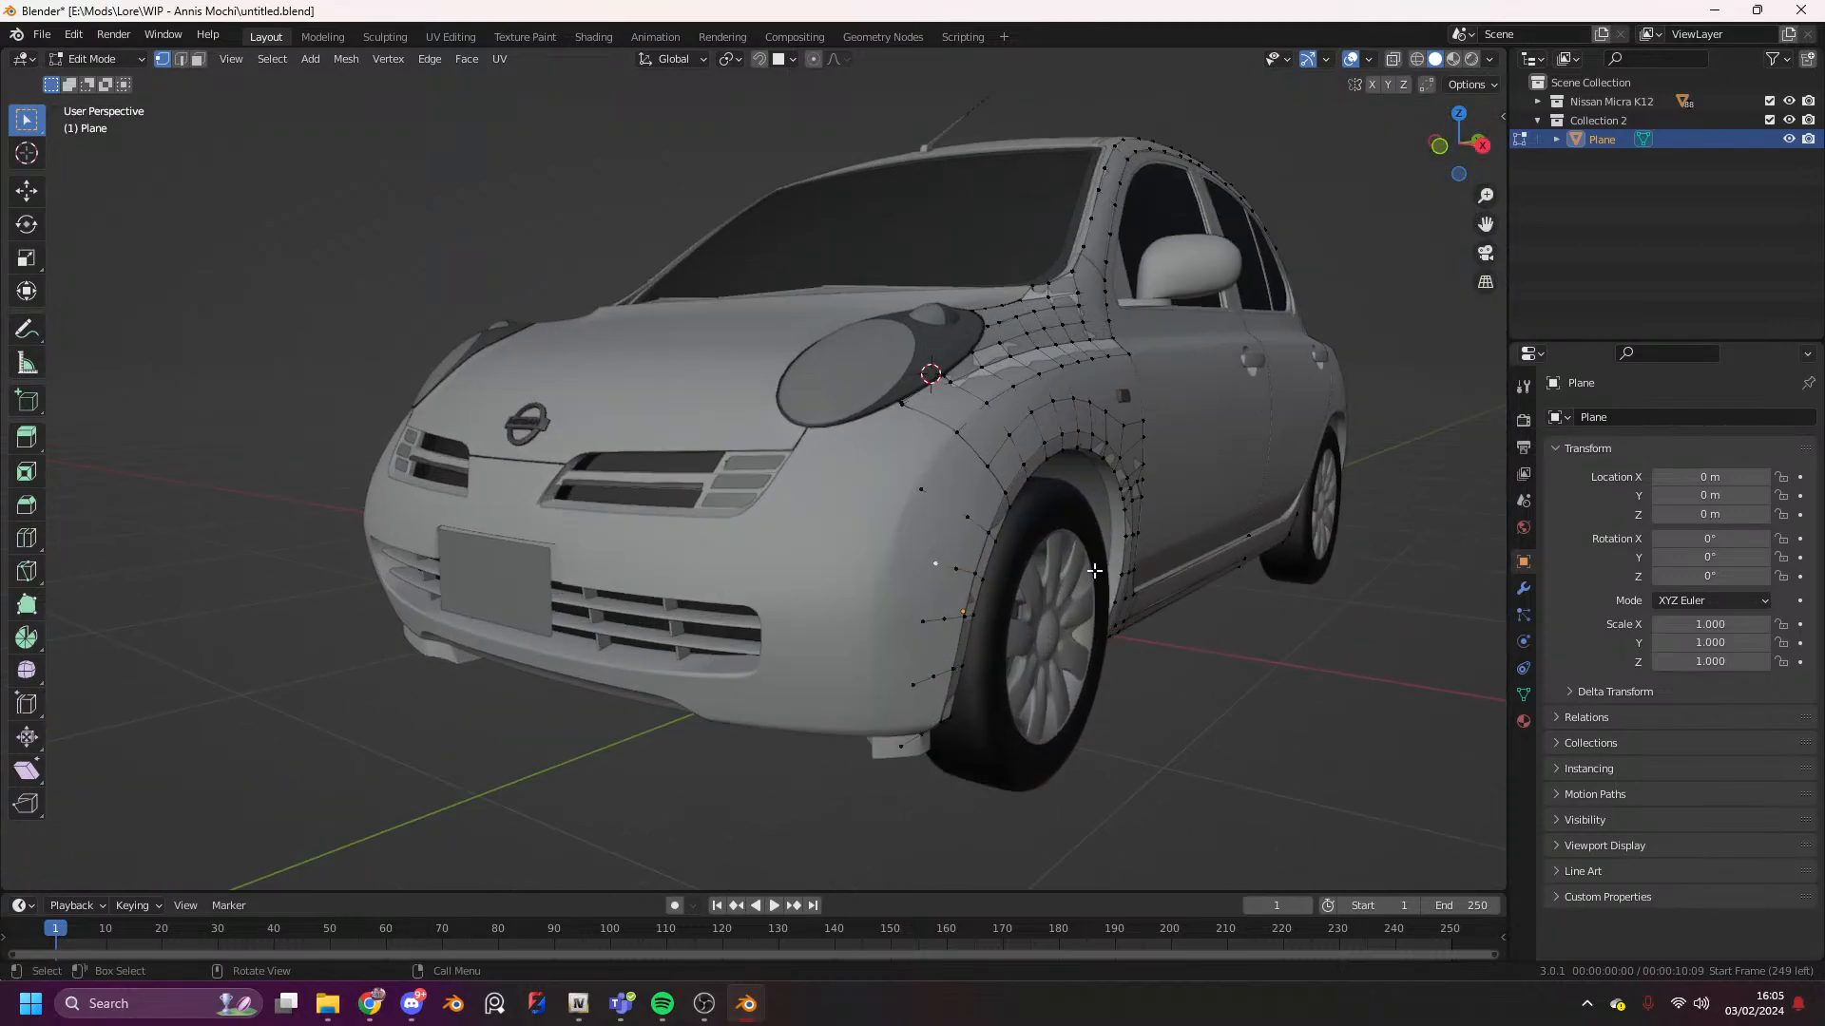
scroll(1021, 561, "up", 2)
key("g")
key("x")
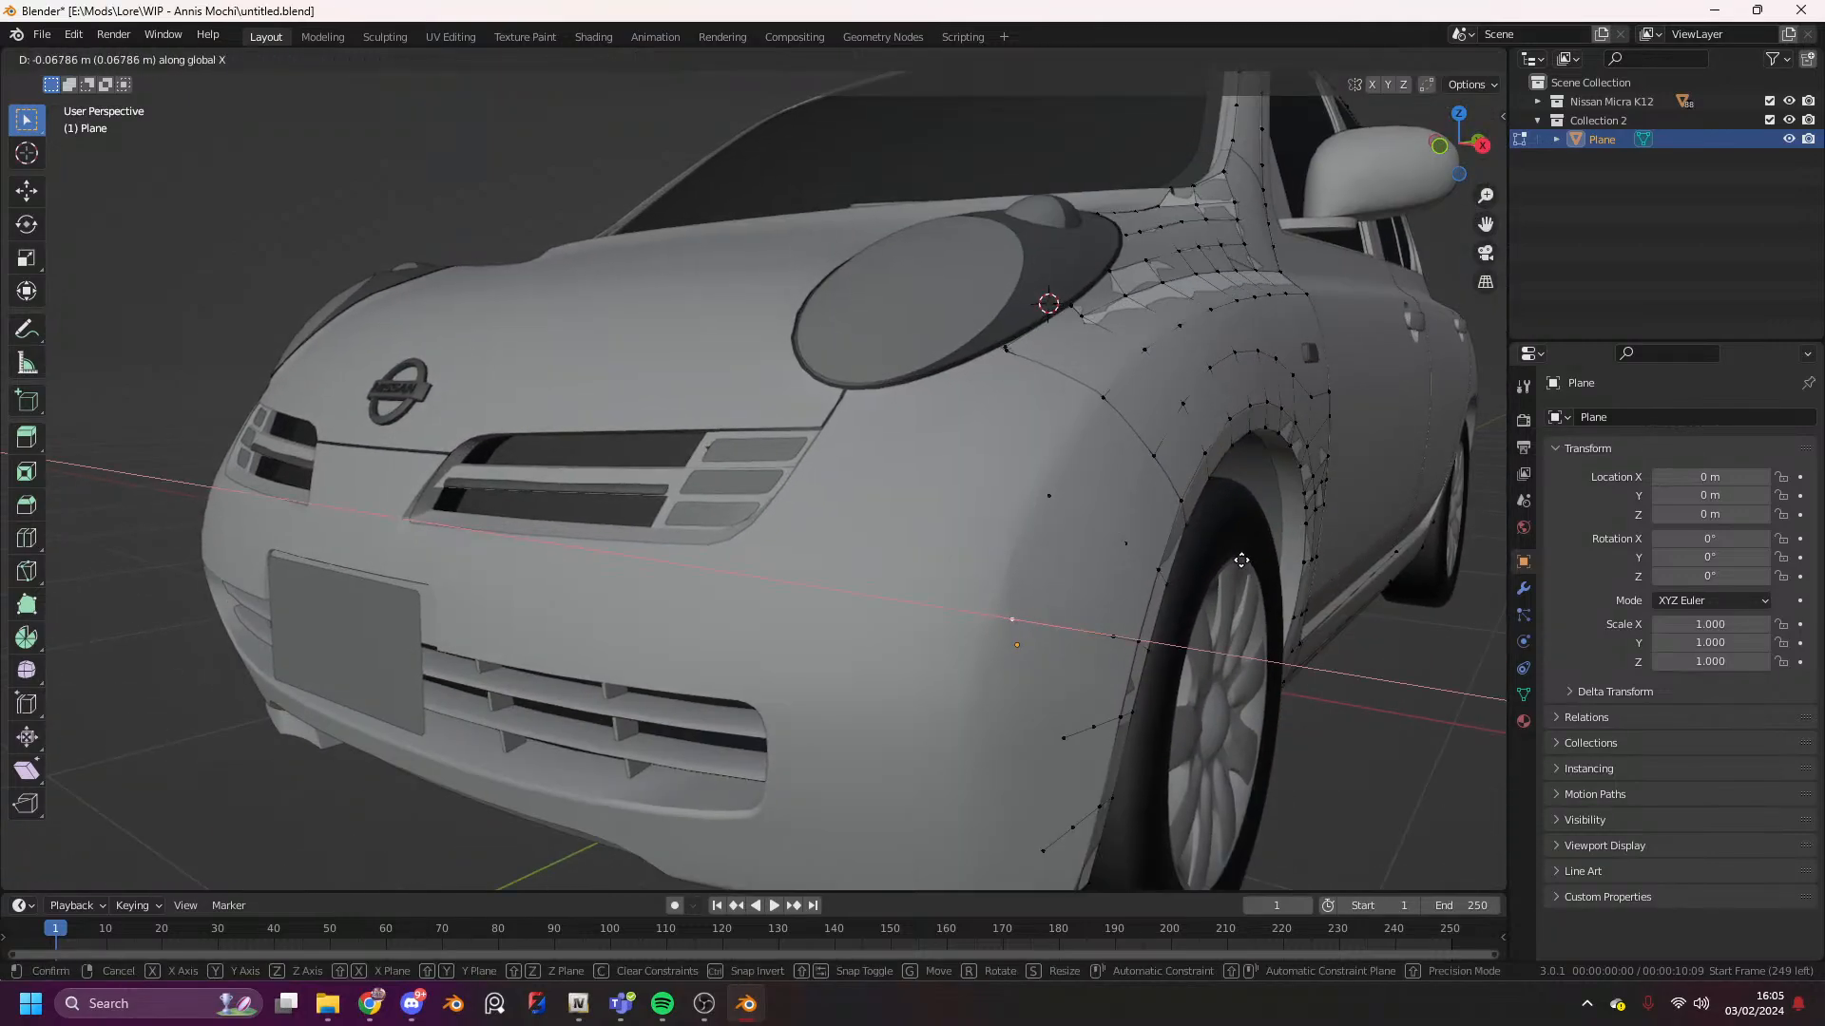
left_click(1202, 561)
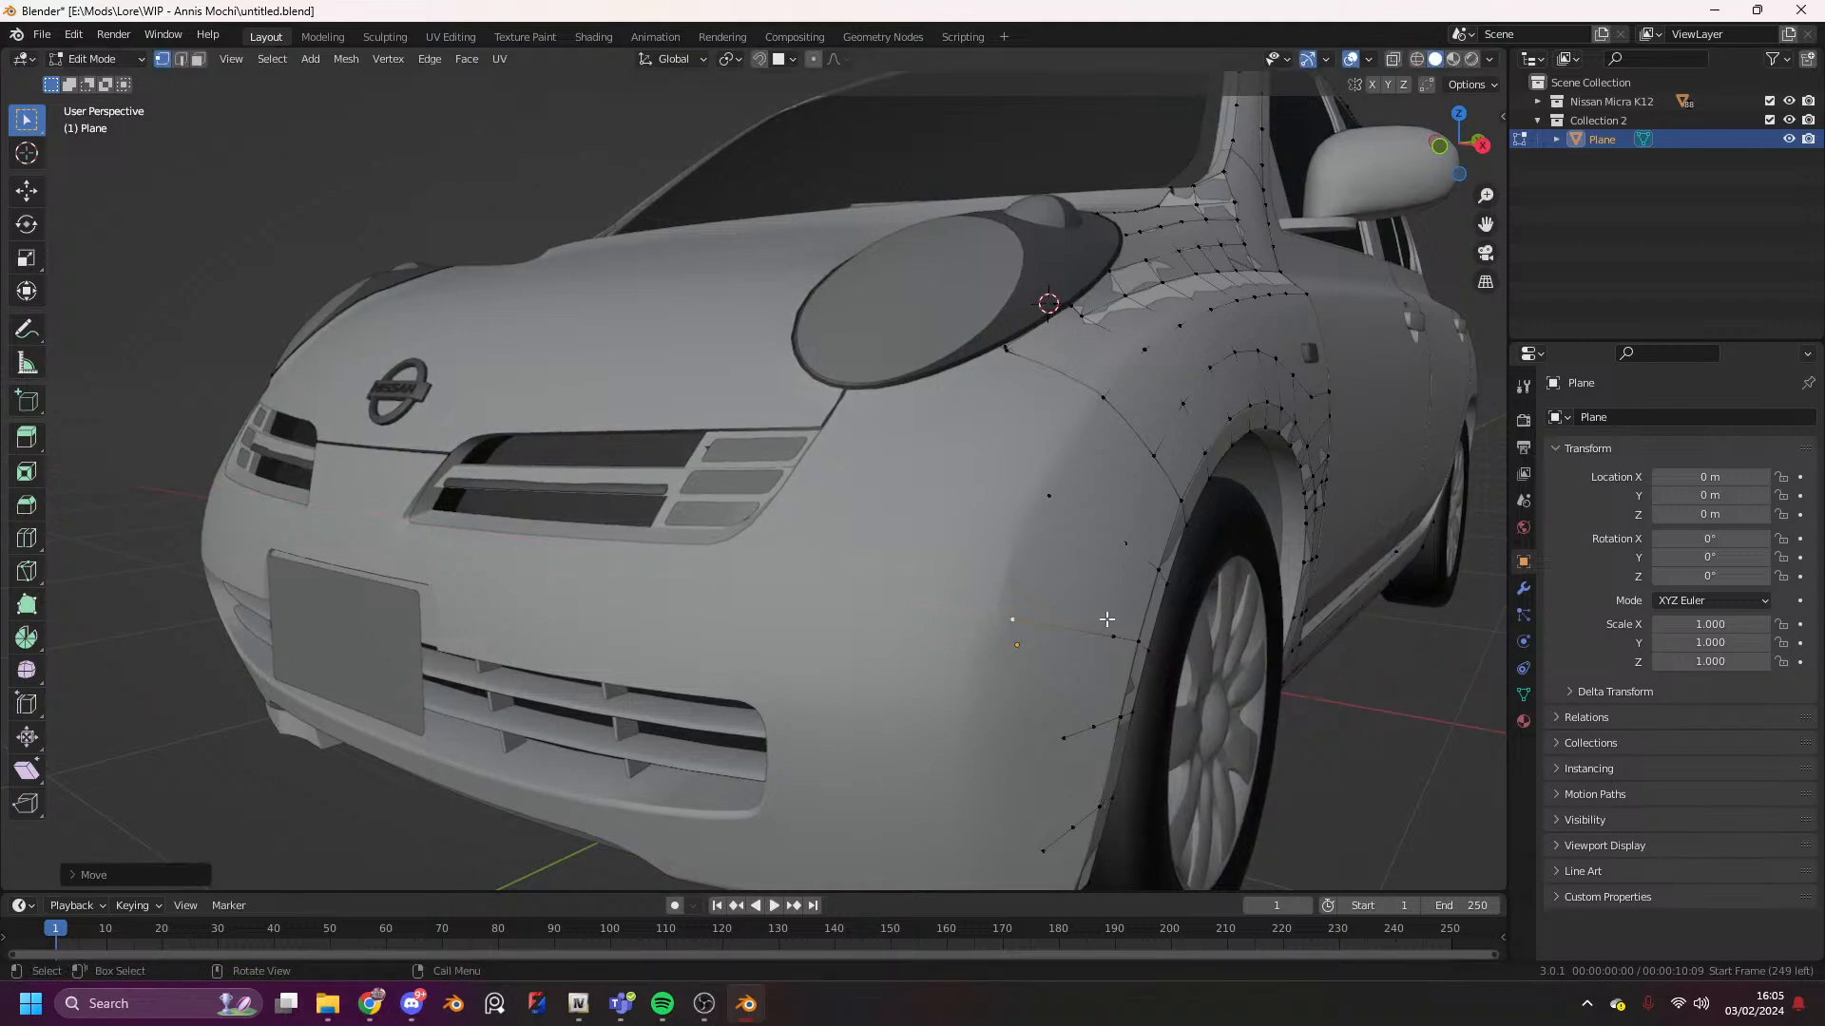
key("g")
key("x")
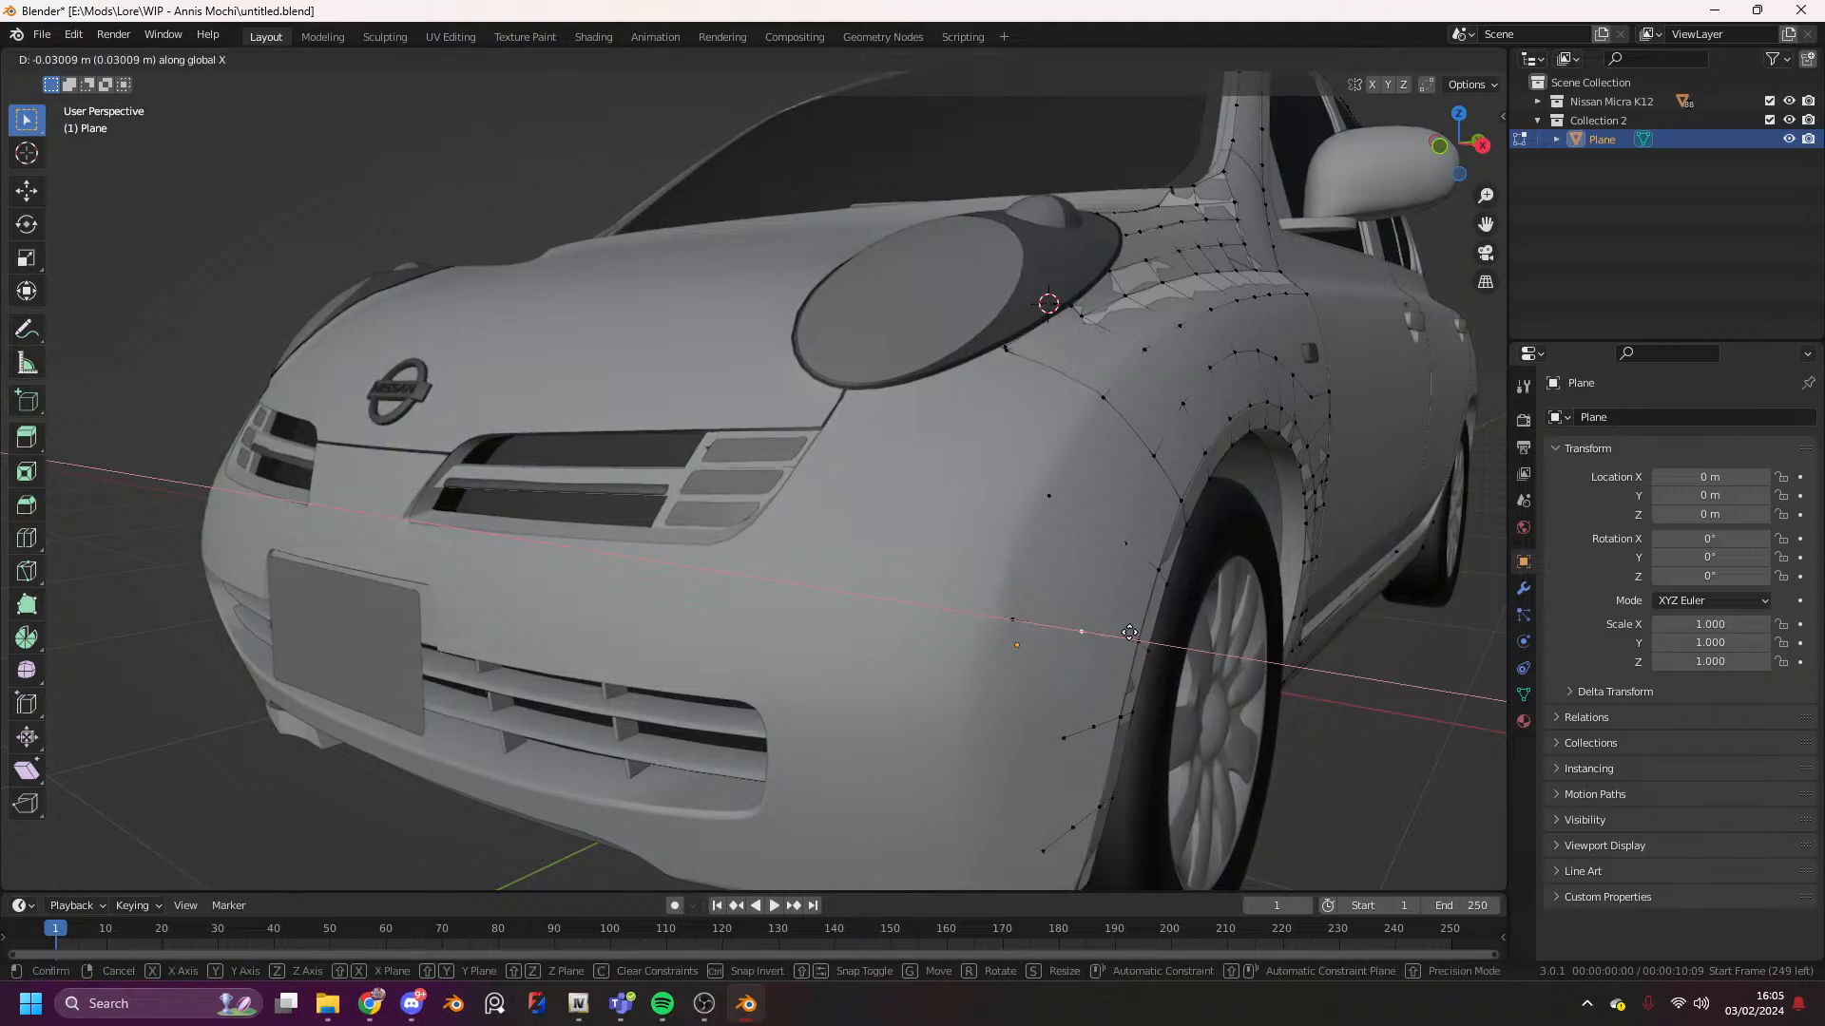
left_click(1128, 632)
- Move the vertices of the second newly cut edge inward along the X axis onto the bumper surface
left_click(1062, 736)
key("g")
key("x")
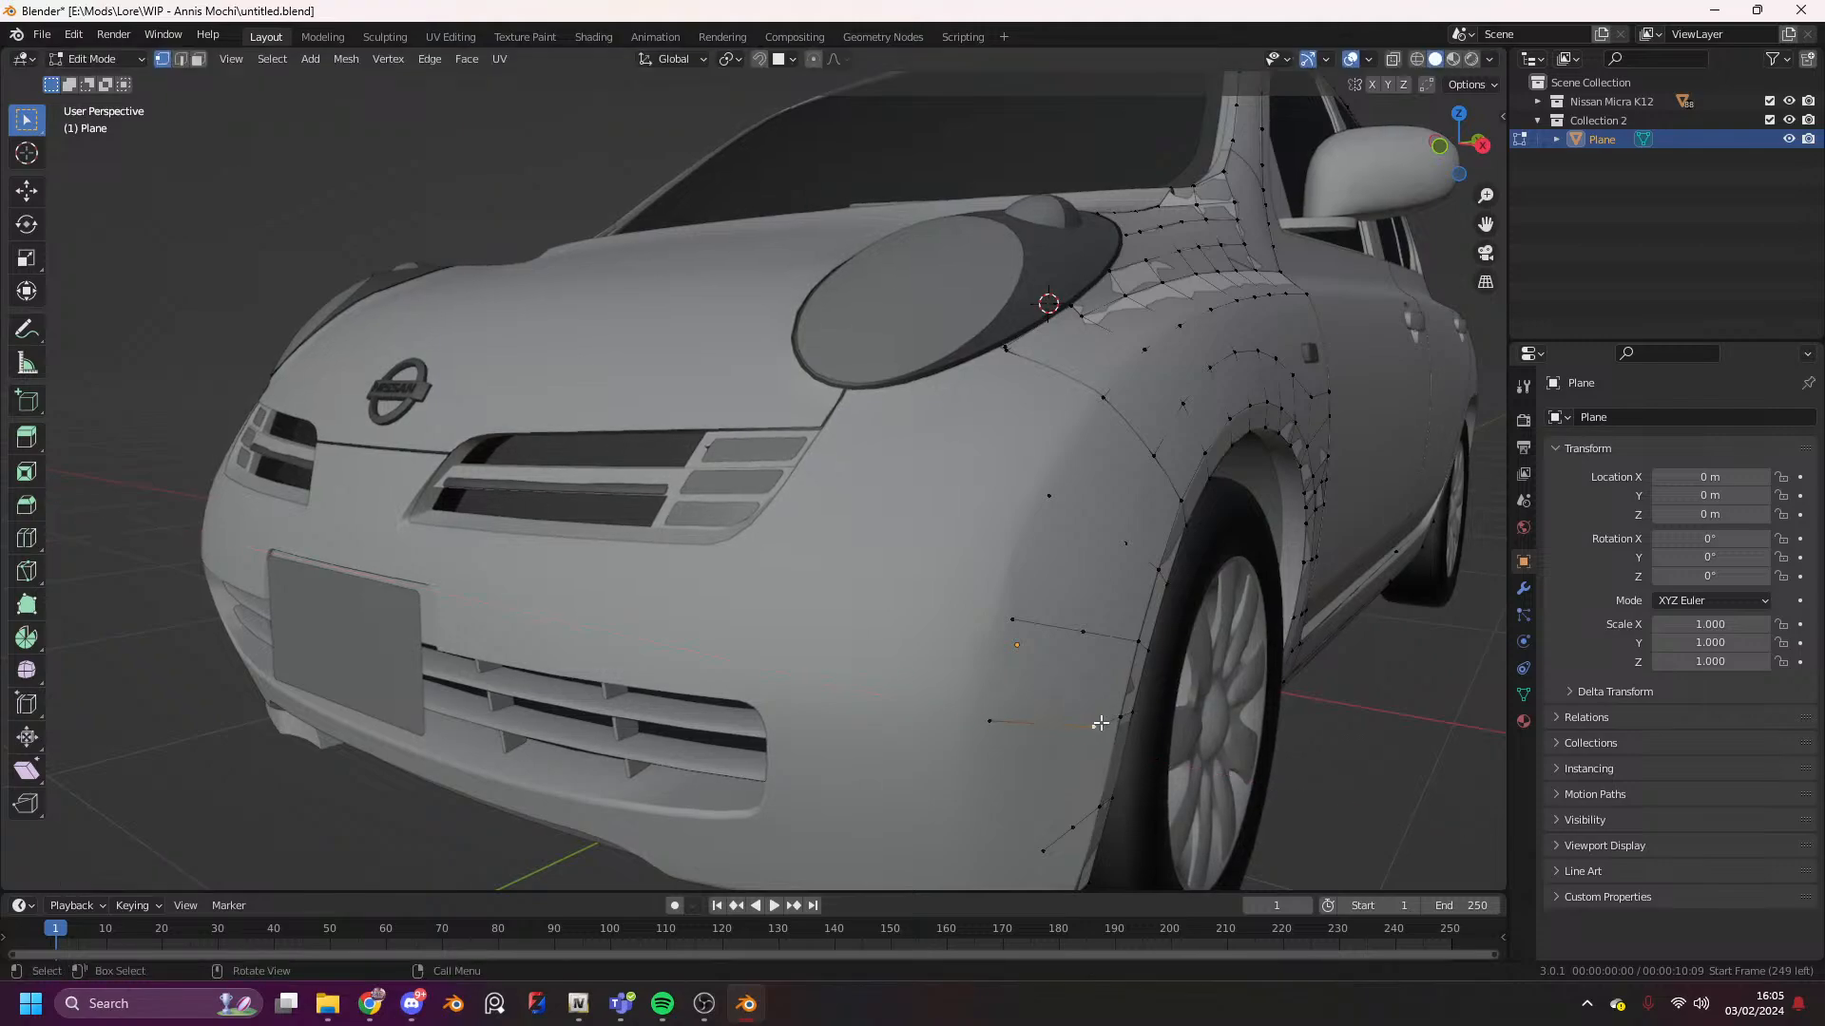
left_click(1287, 703)
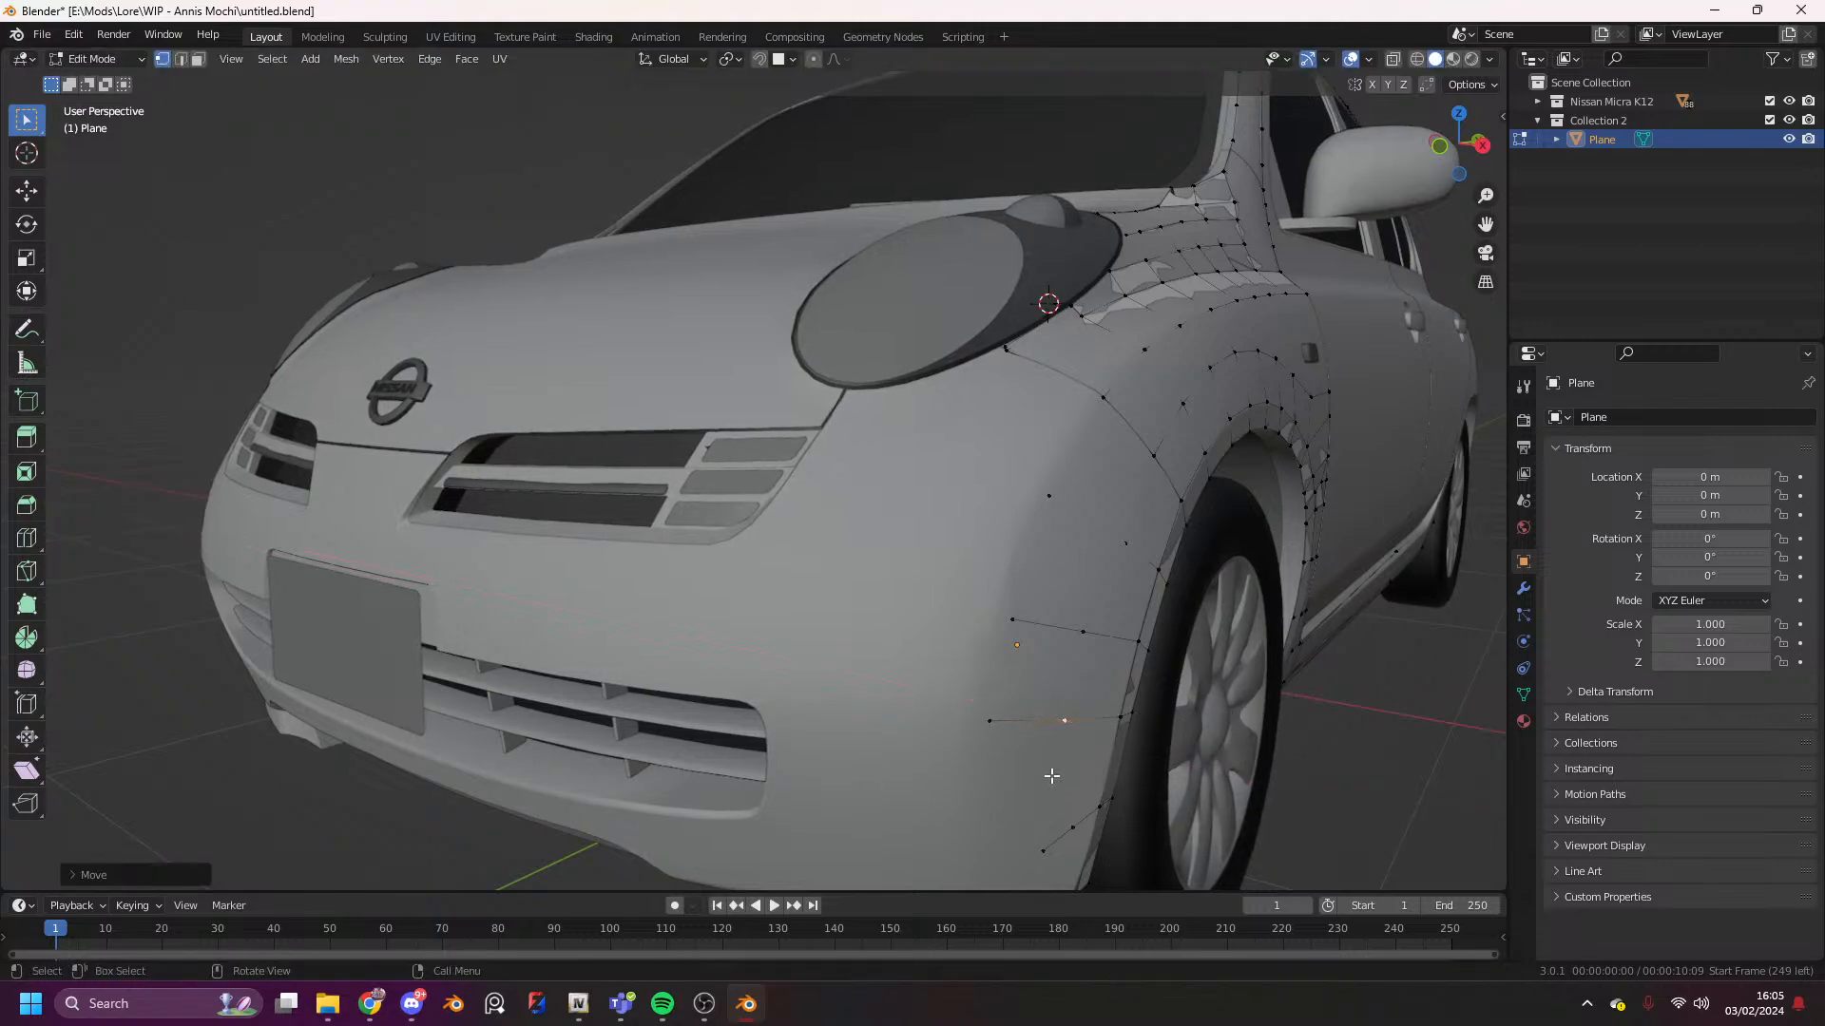
- Move the outer and middle vertices of the third newly cut edge inward along the X axis to follow the bumper
scroll(1067, 766, "down", 3)
left_click(903, 683)
scroll(961, 682, "up", 3)
key("g")
key("x")
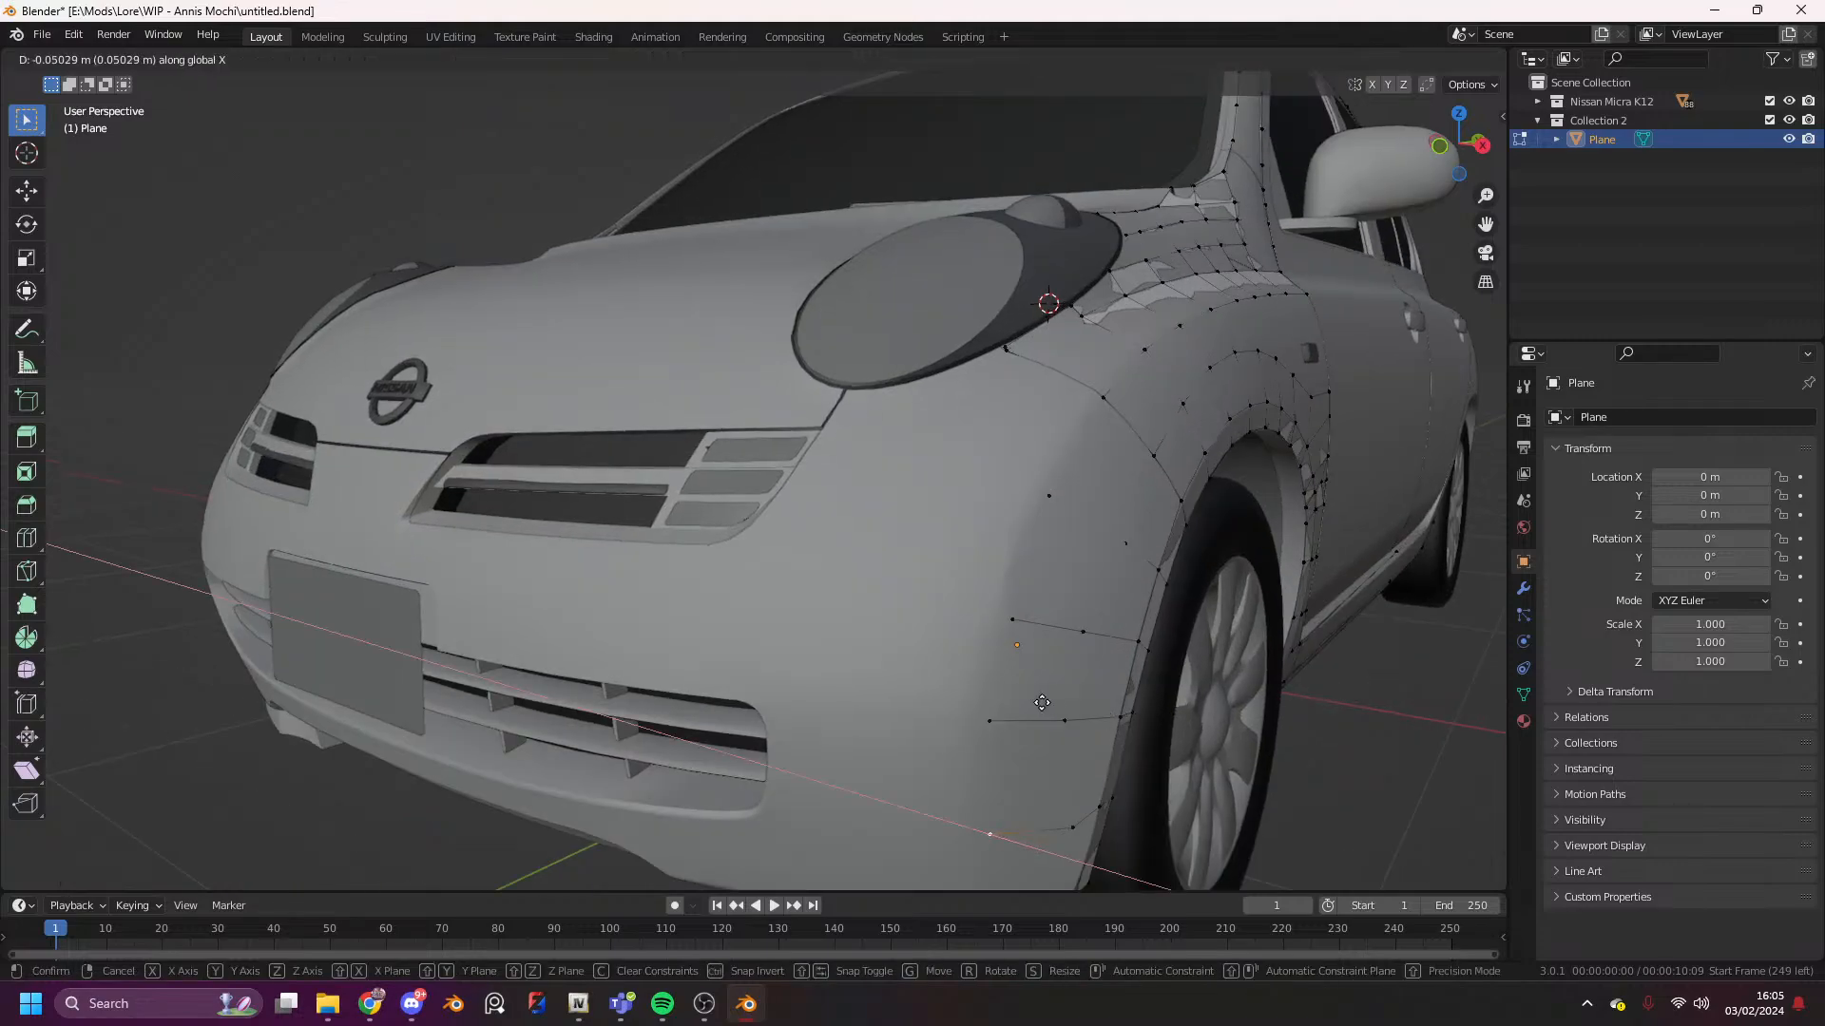
left_click(995, 551)
left_click(1056, 815)
key("g")
key("x")
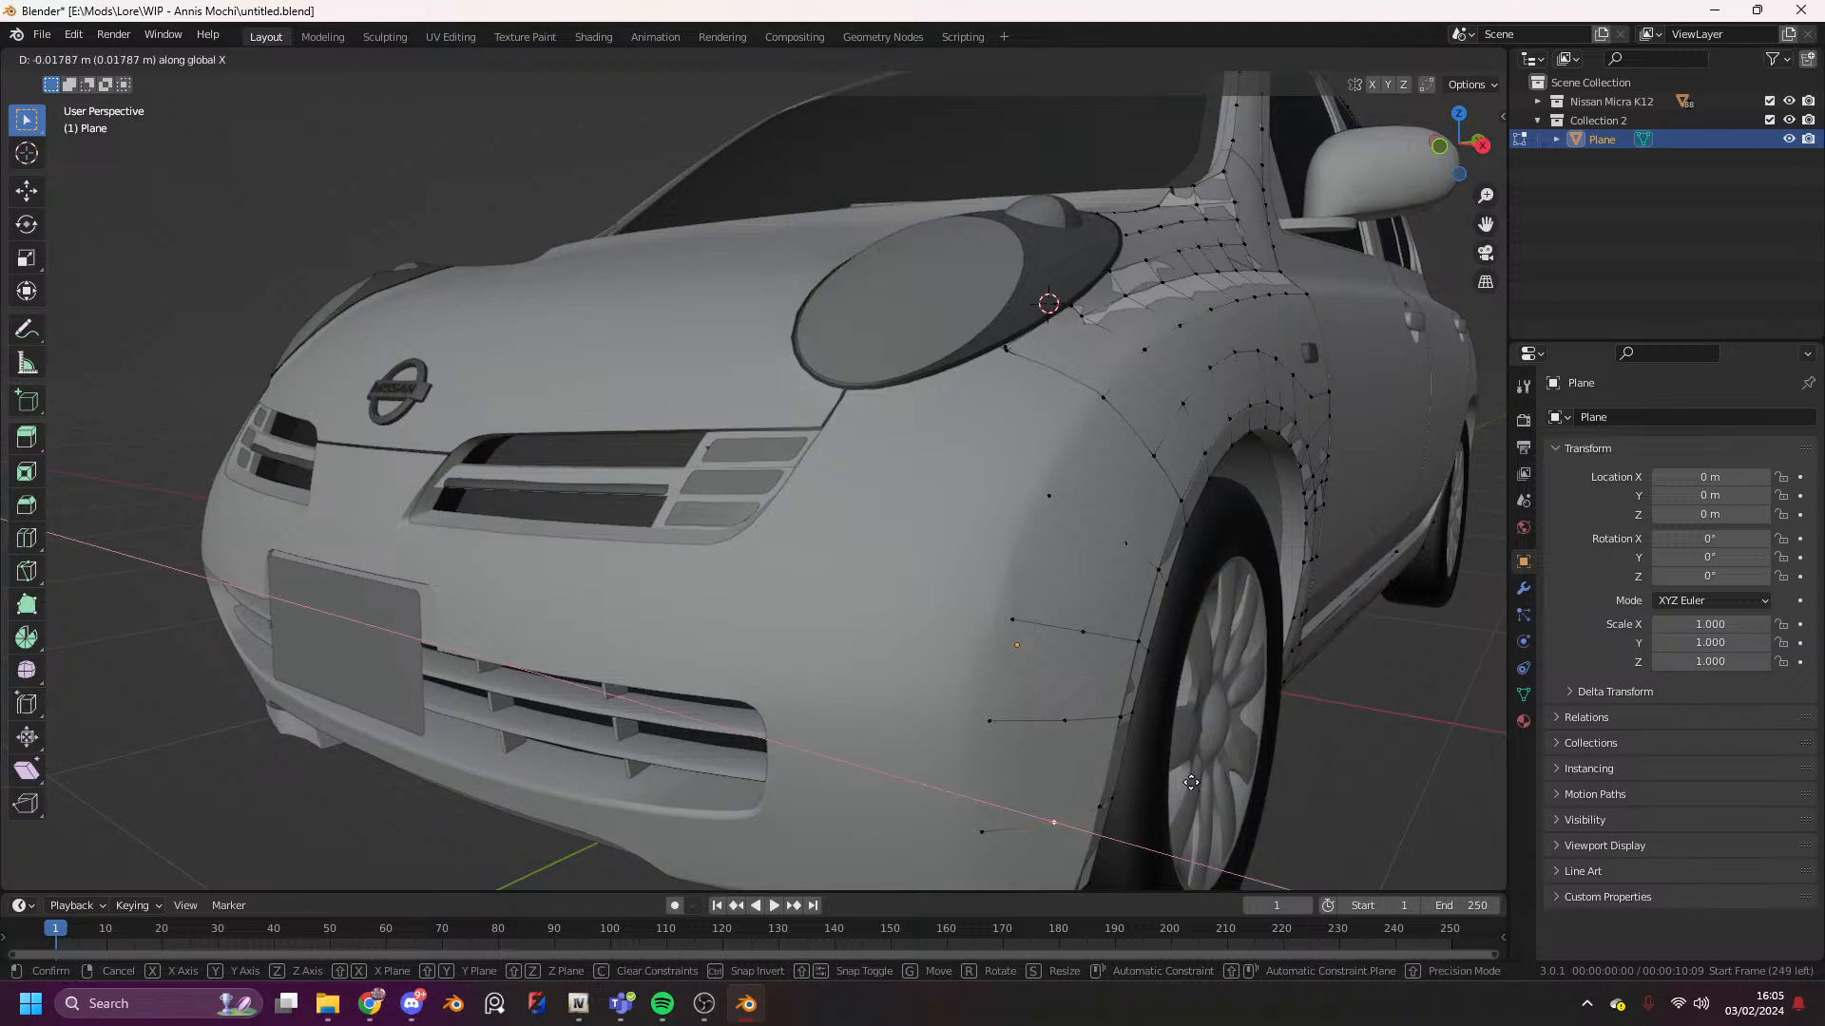
left_click(1094, 754)
- Move the outer and middle vertices of the lowest edge inward along the X axis at the bumper's bottom
scroll(1094, 753, "down", 3)
scroll(1052, 693, "up", 5)
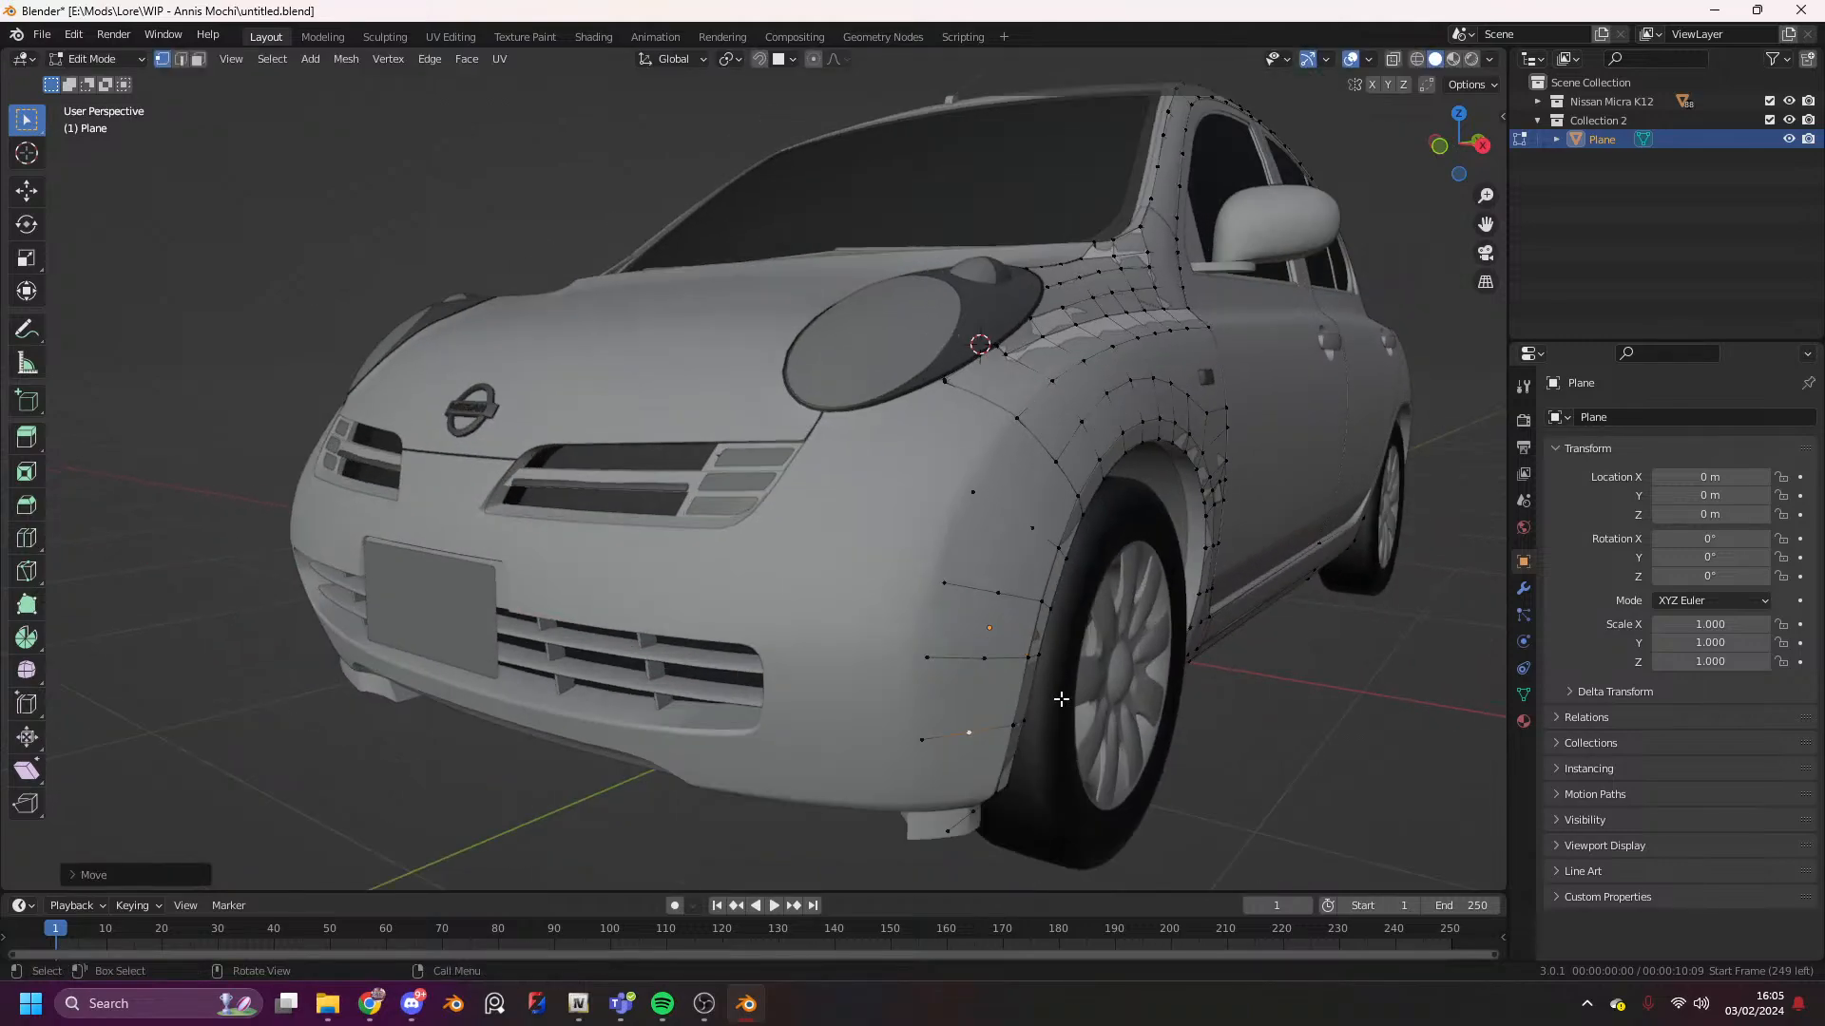
scroll(1077, 700, "down", 3)
key("g")
key("x")
left_click(1092, 831)
left_click(958, 835)
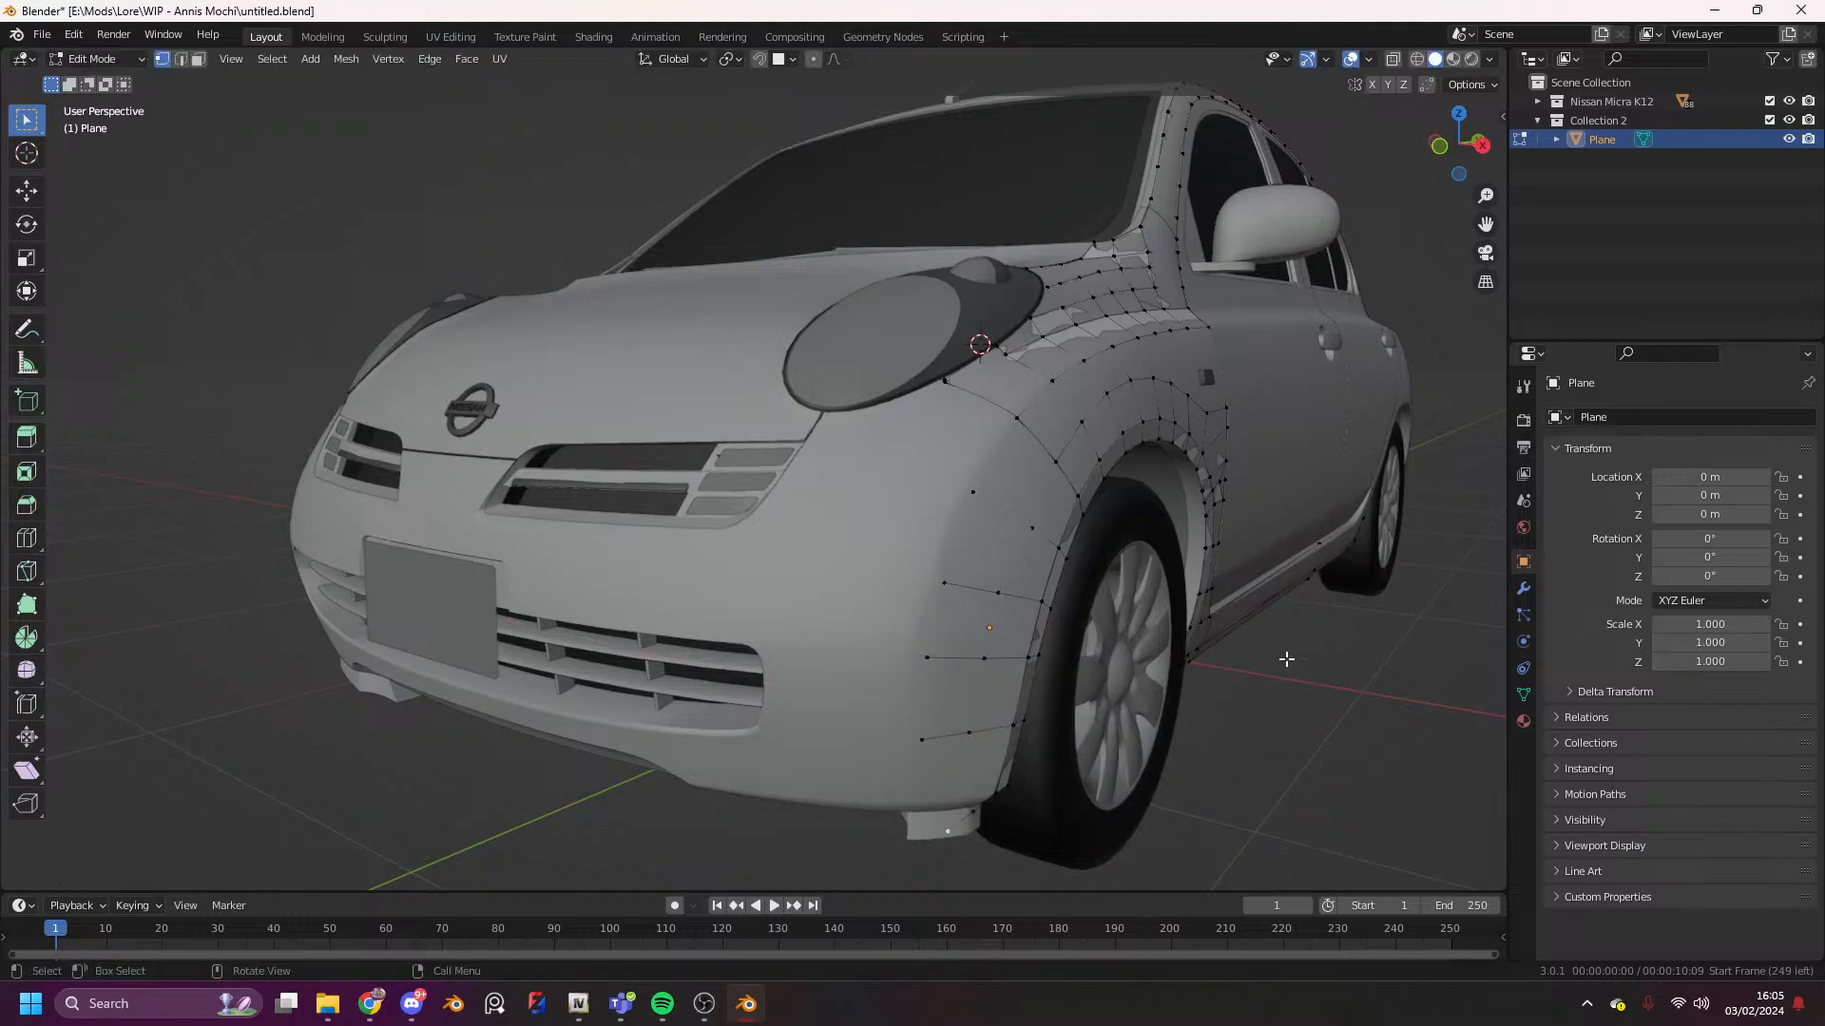
key("g")
key("x")
left_click(1142, 625)
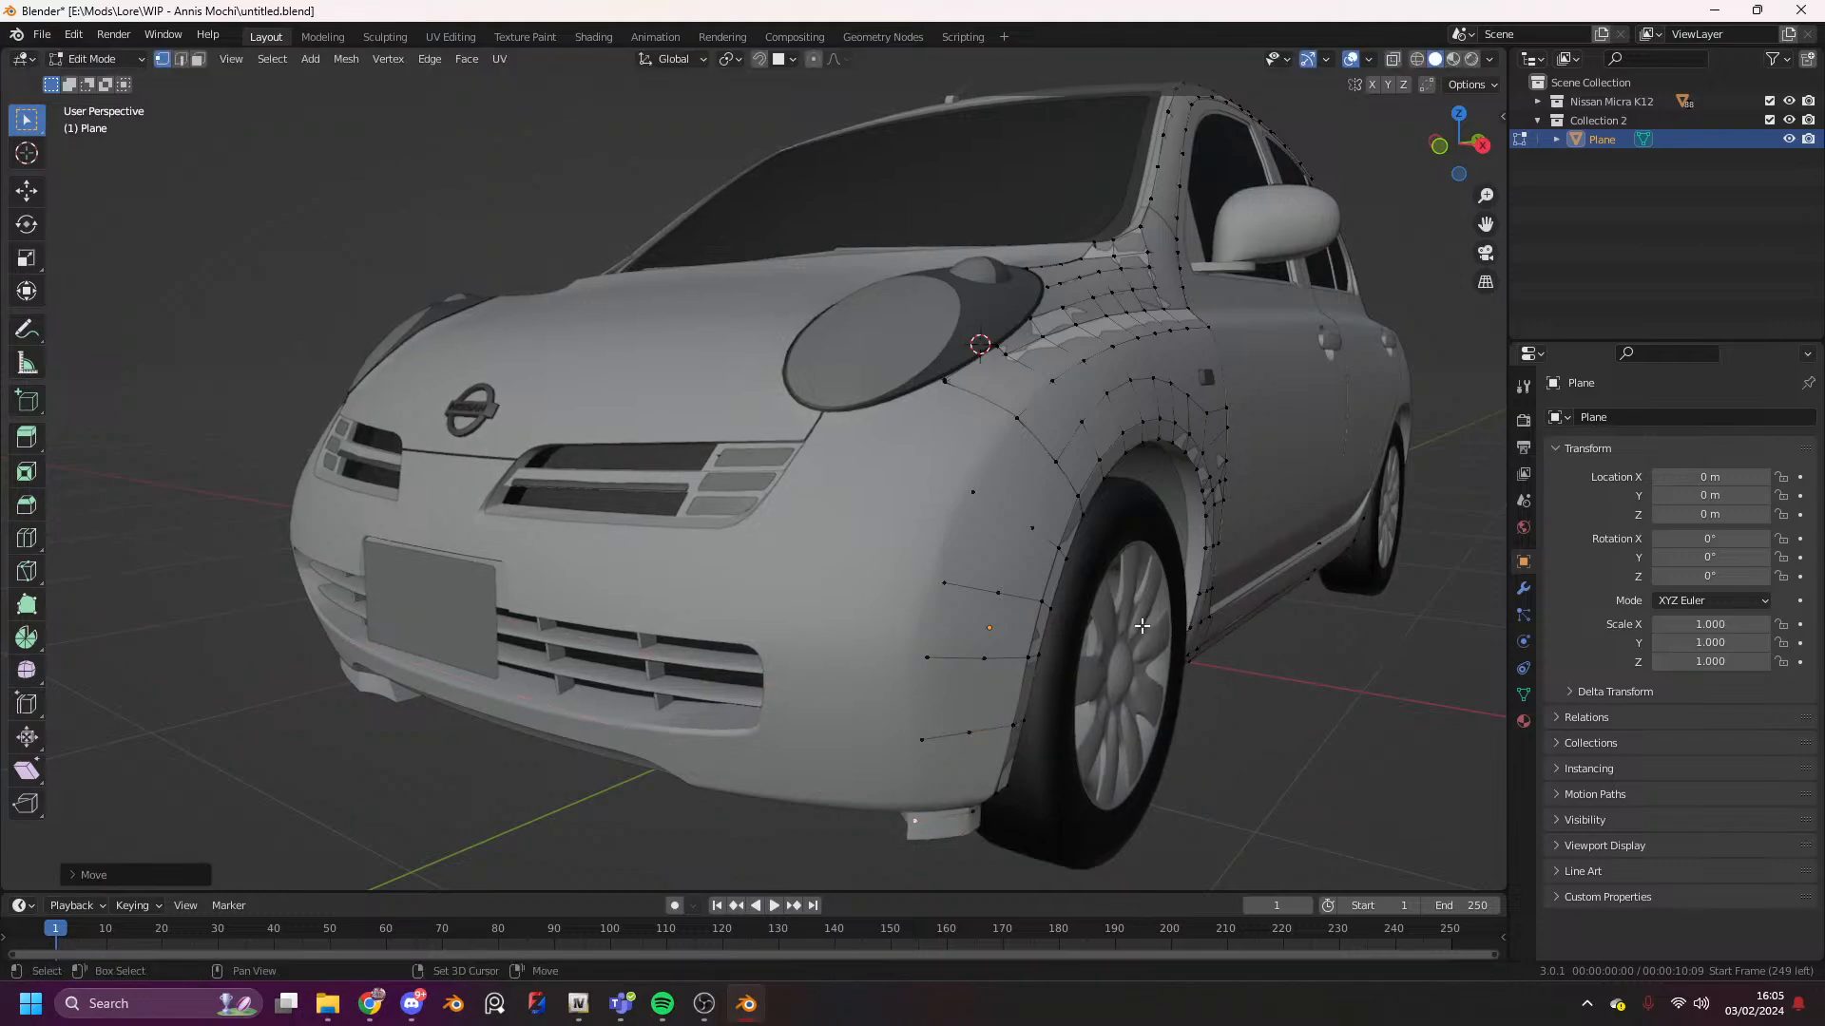
left_click(971, 812)
key("g")
key("x")
left_click(1085, 767)
- Switch to Chrome and run a Google image search for "Toyota Will" in a new tab
mouse_move(377, 996)
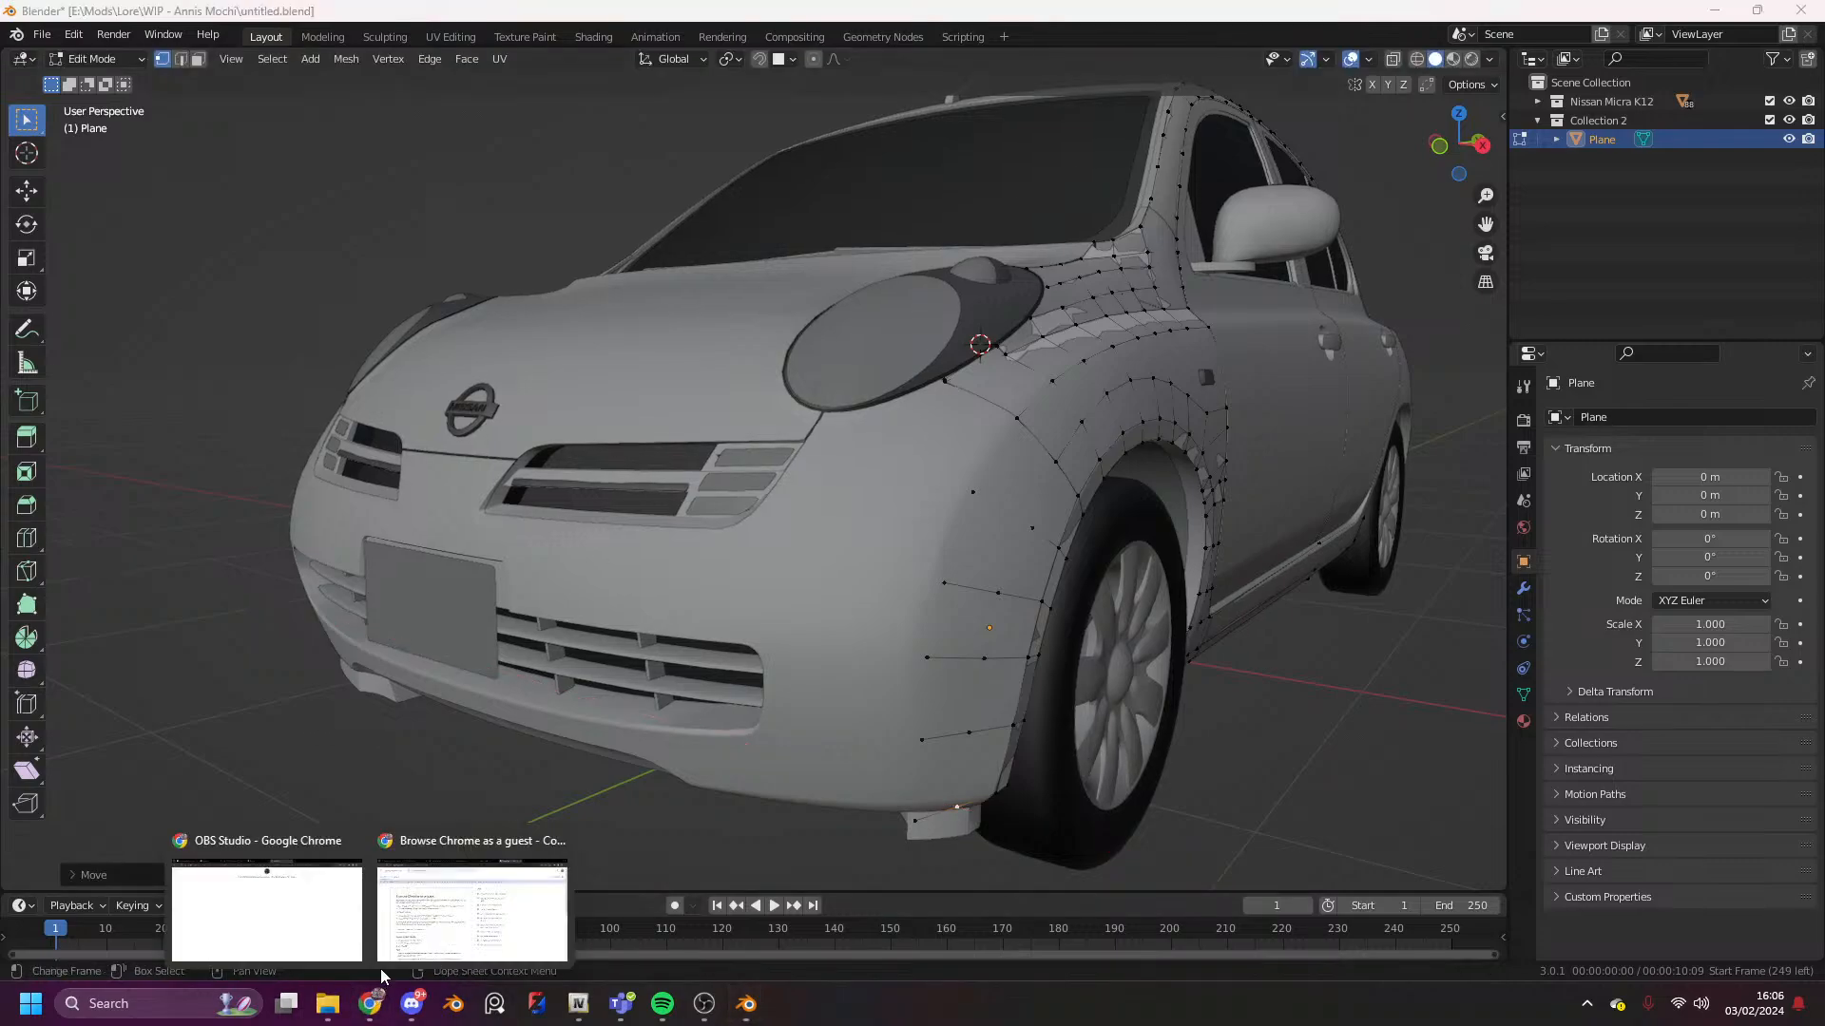
mouse_move(420, 907)
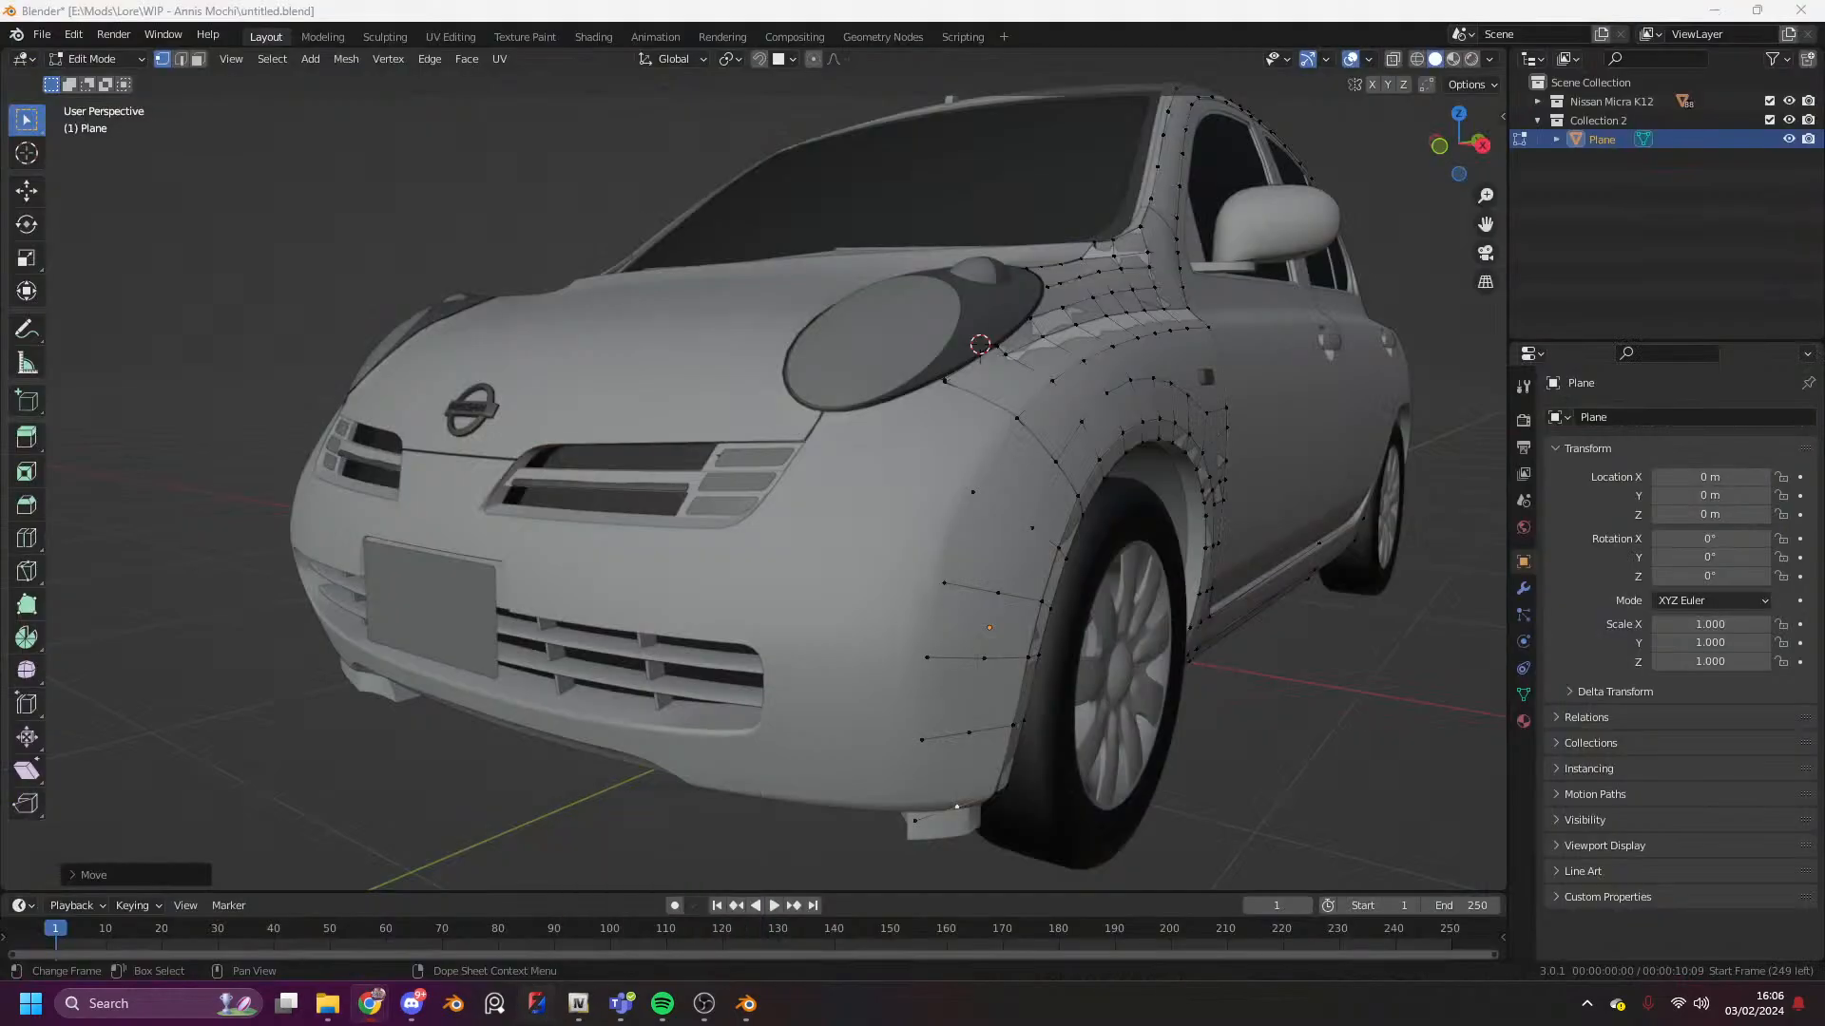
left_click_drag(1131, 0, 1144, 6)
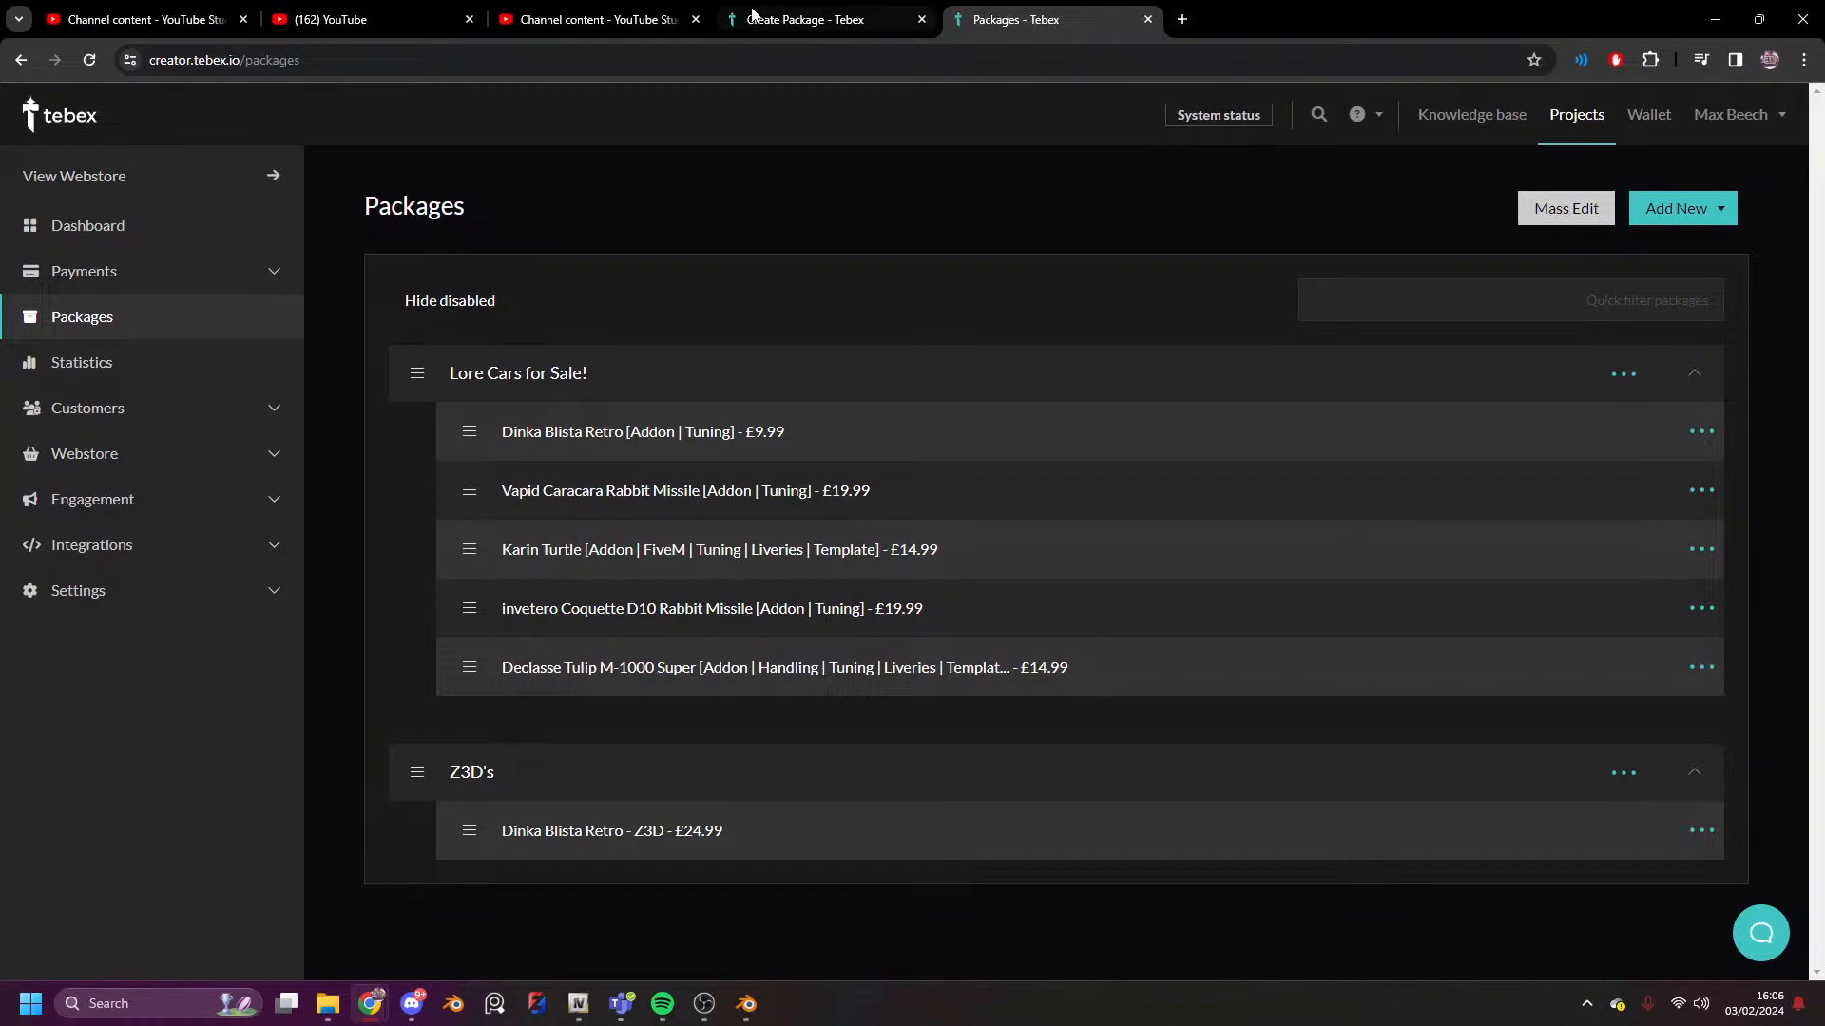
left_click(1184, 18)
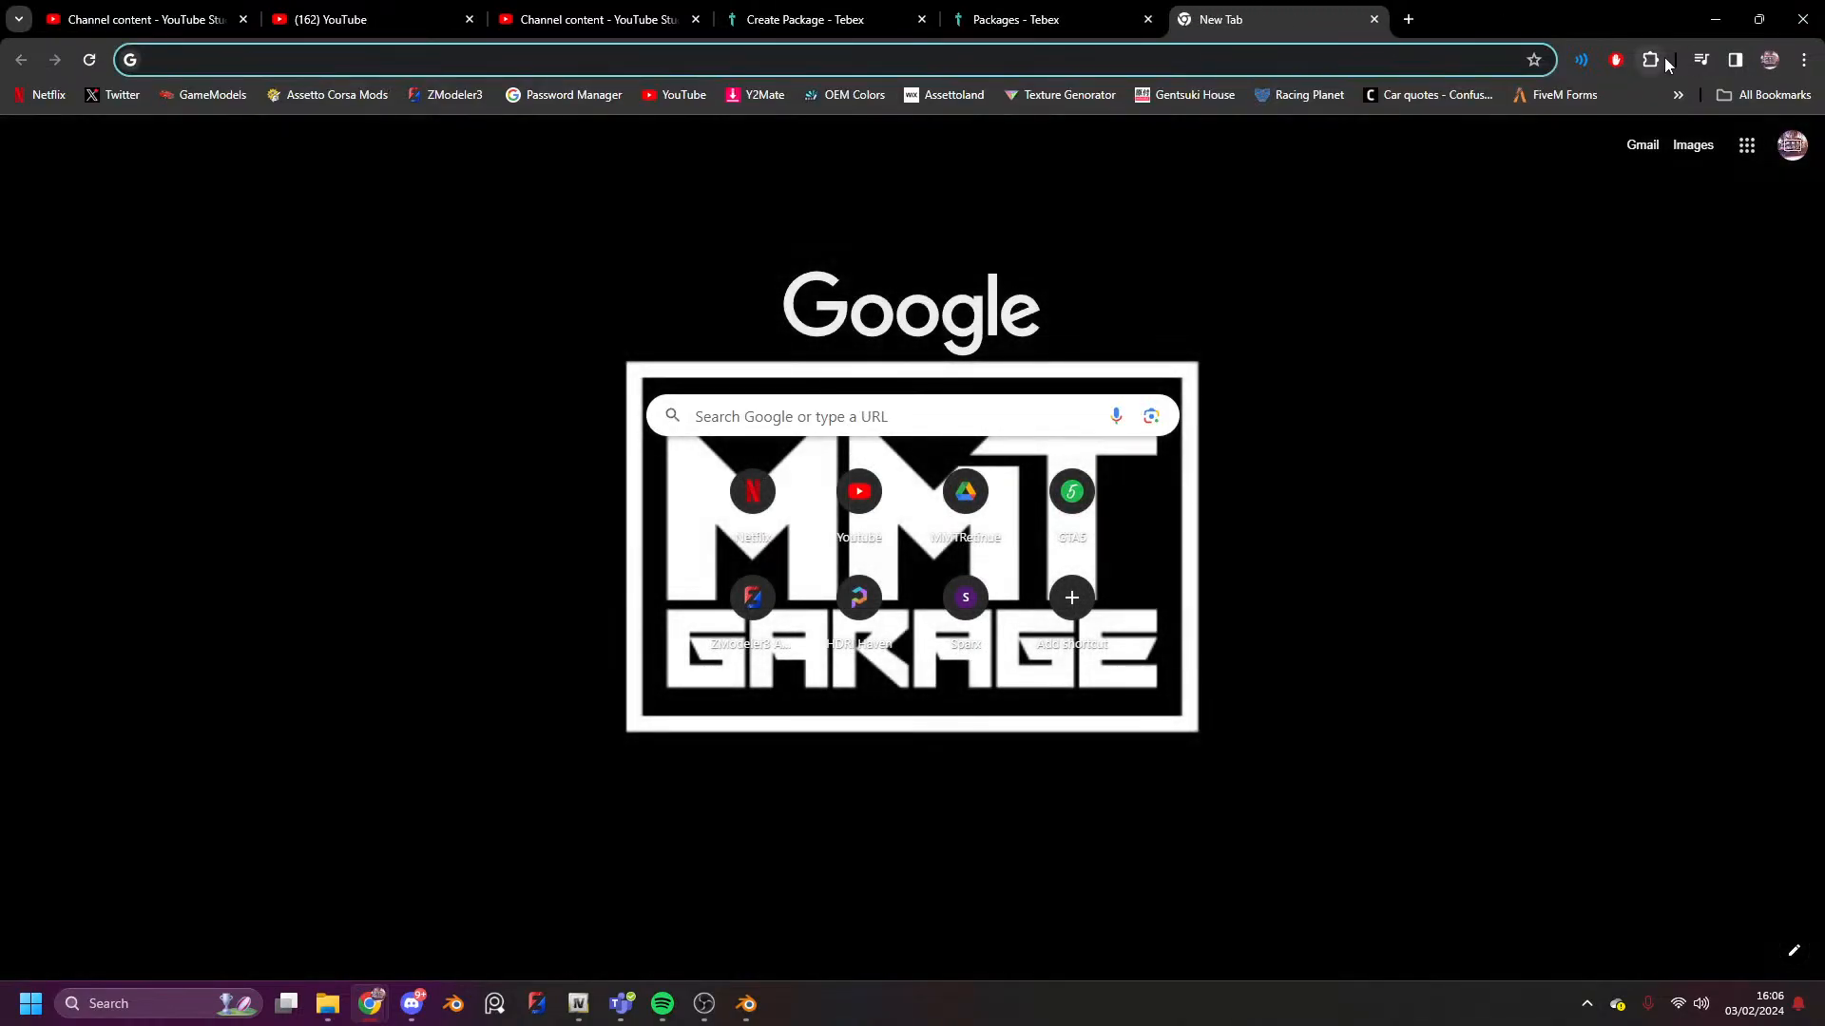
type("Toyota Will")
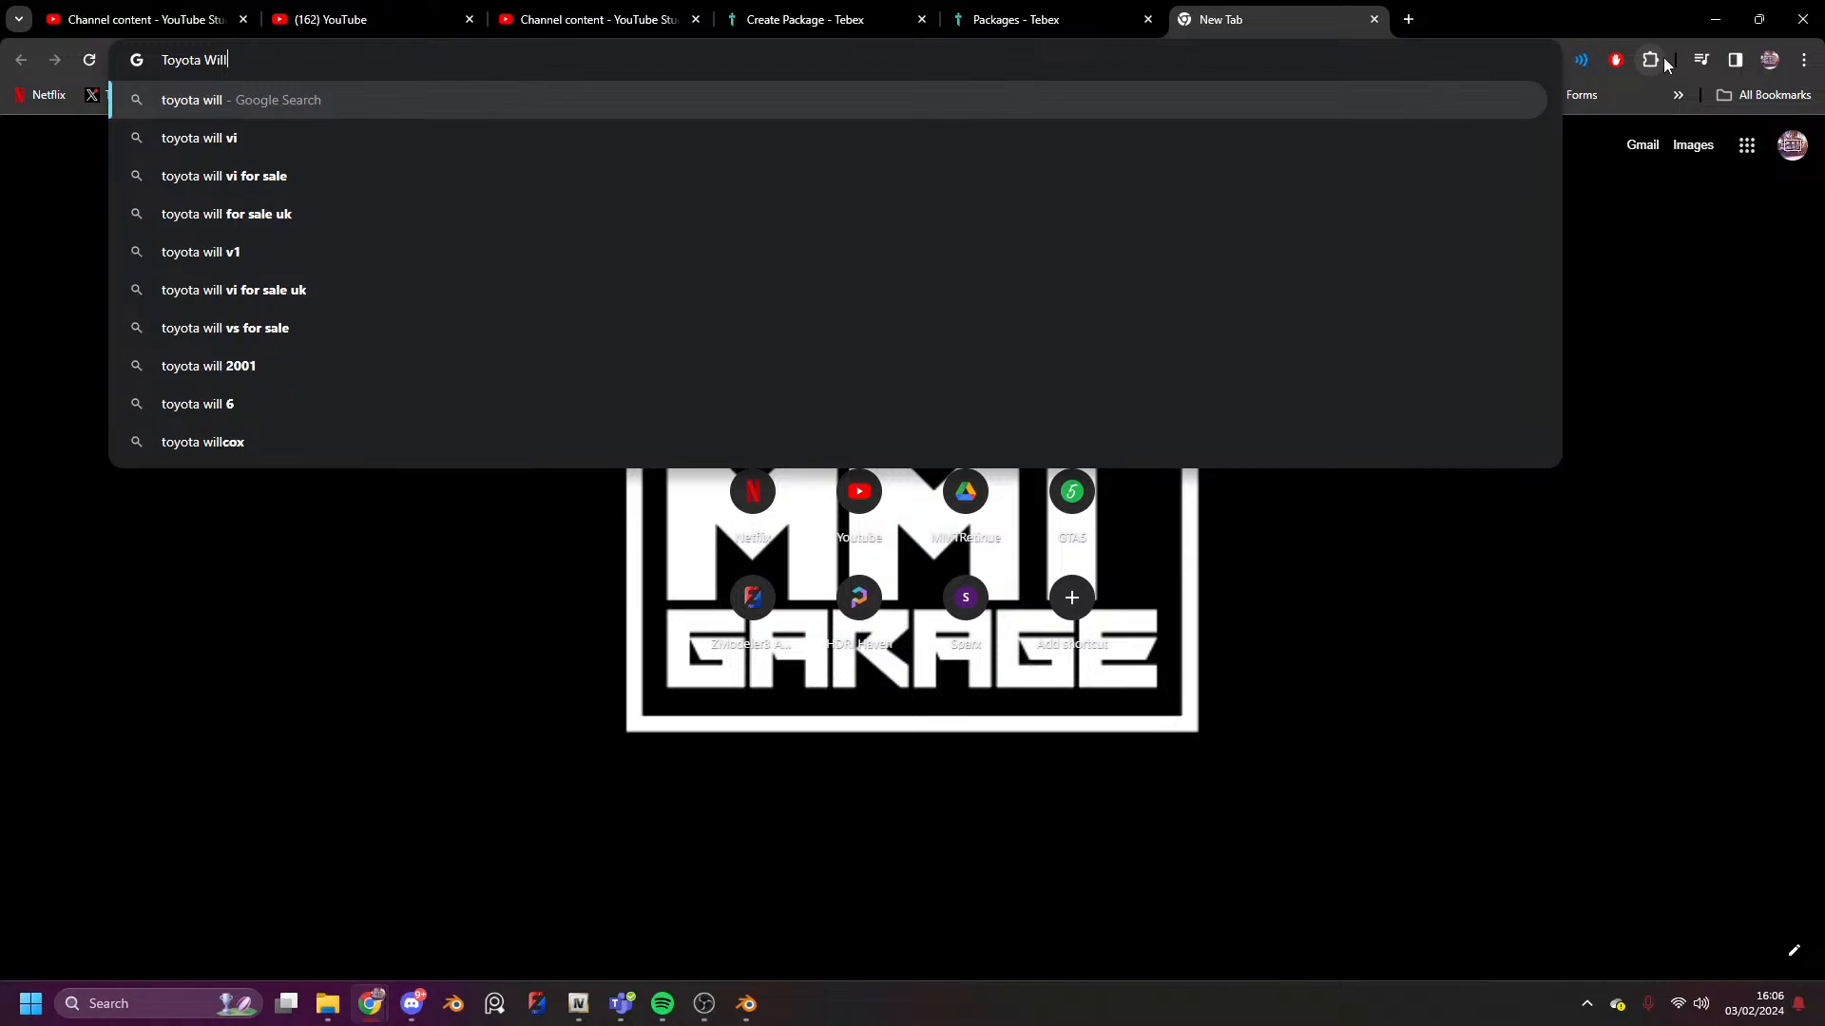
key("Return")
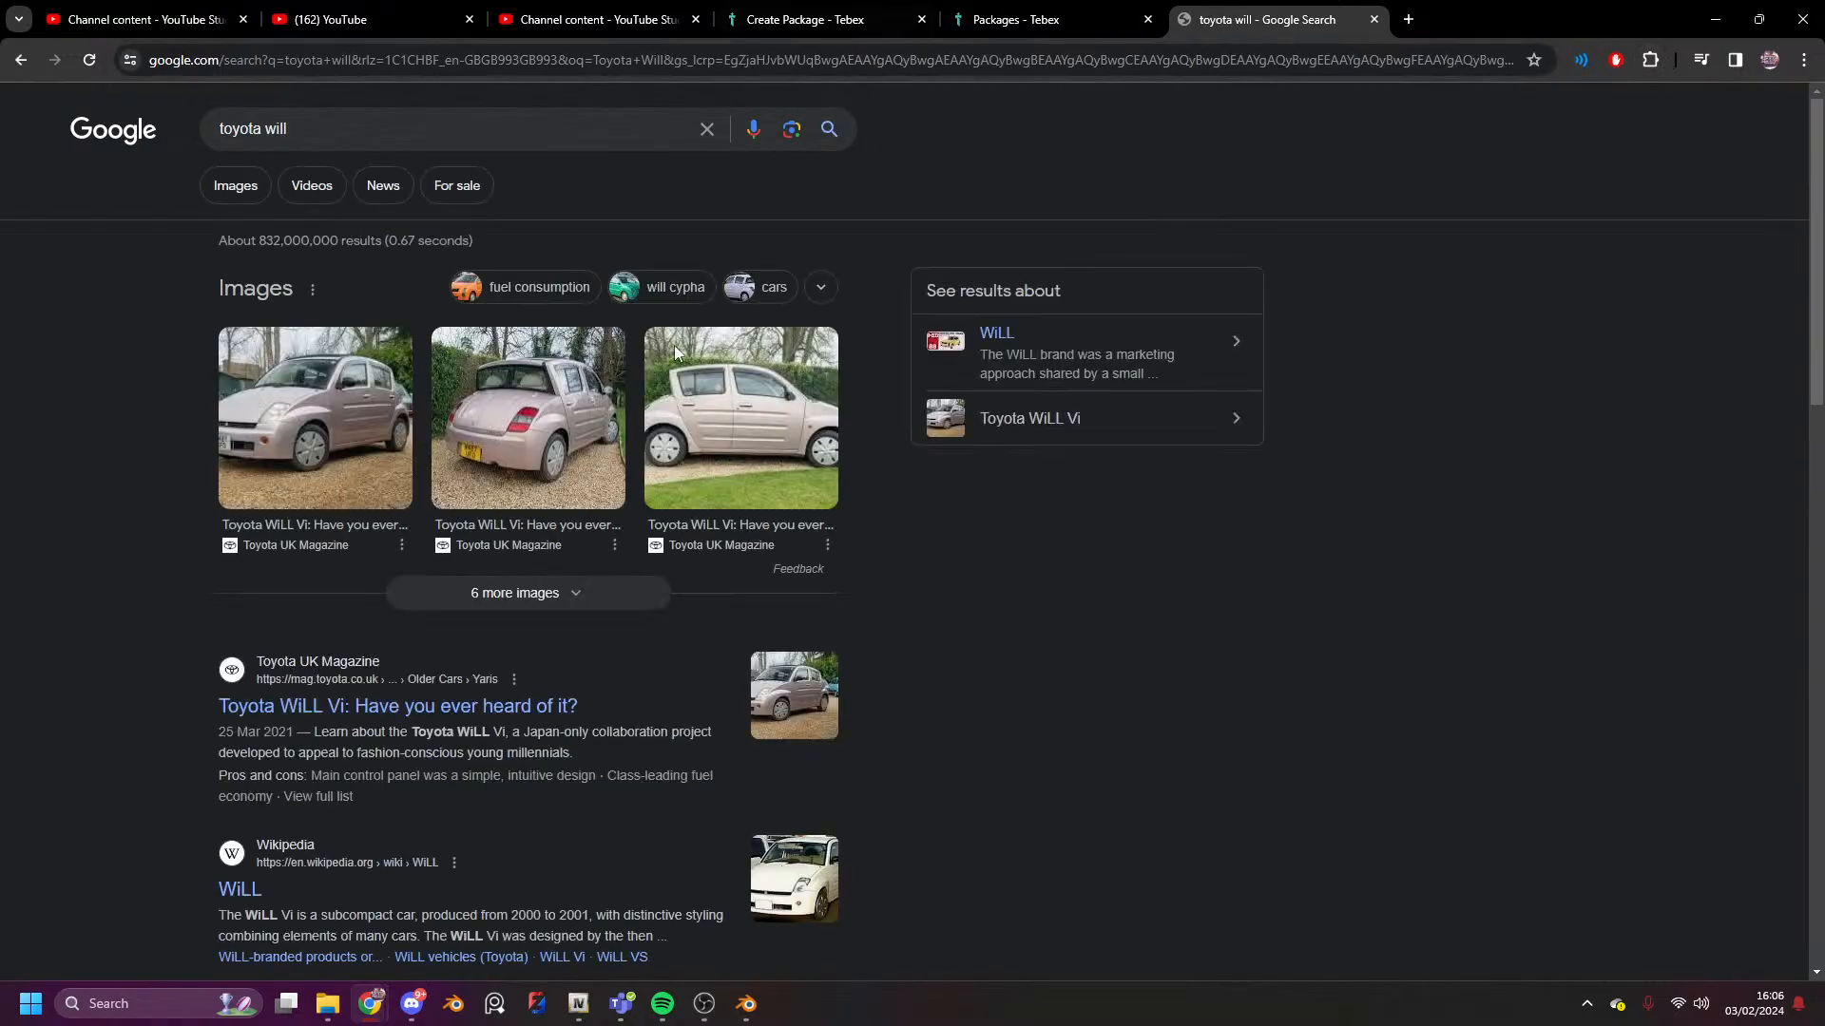
left_click(237, 186)
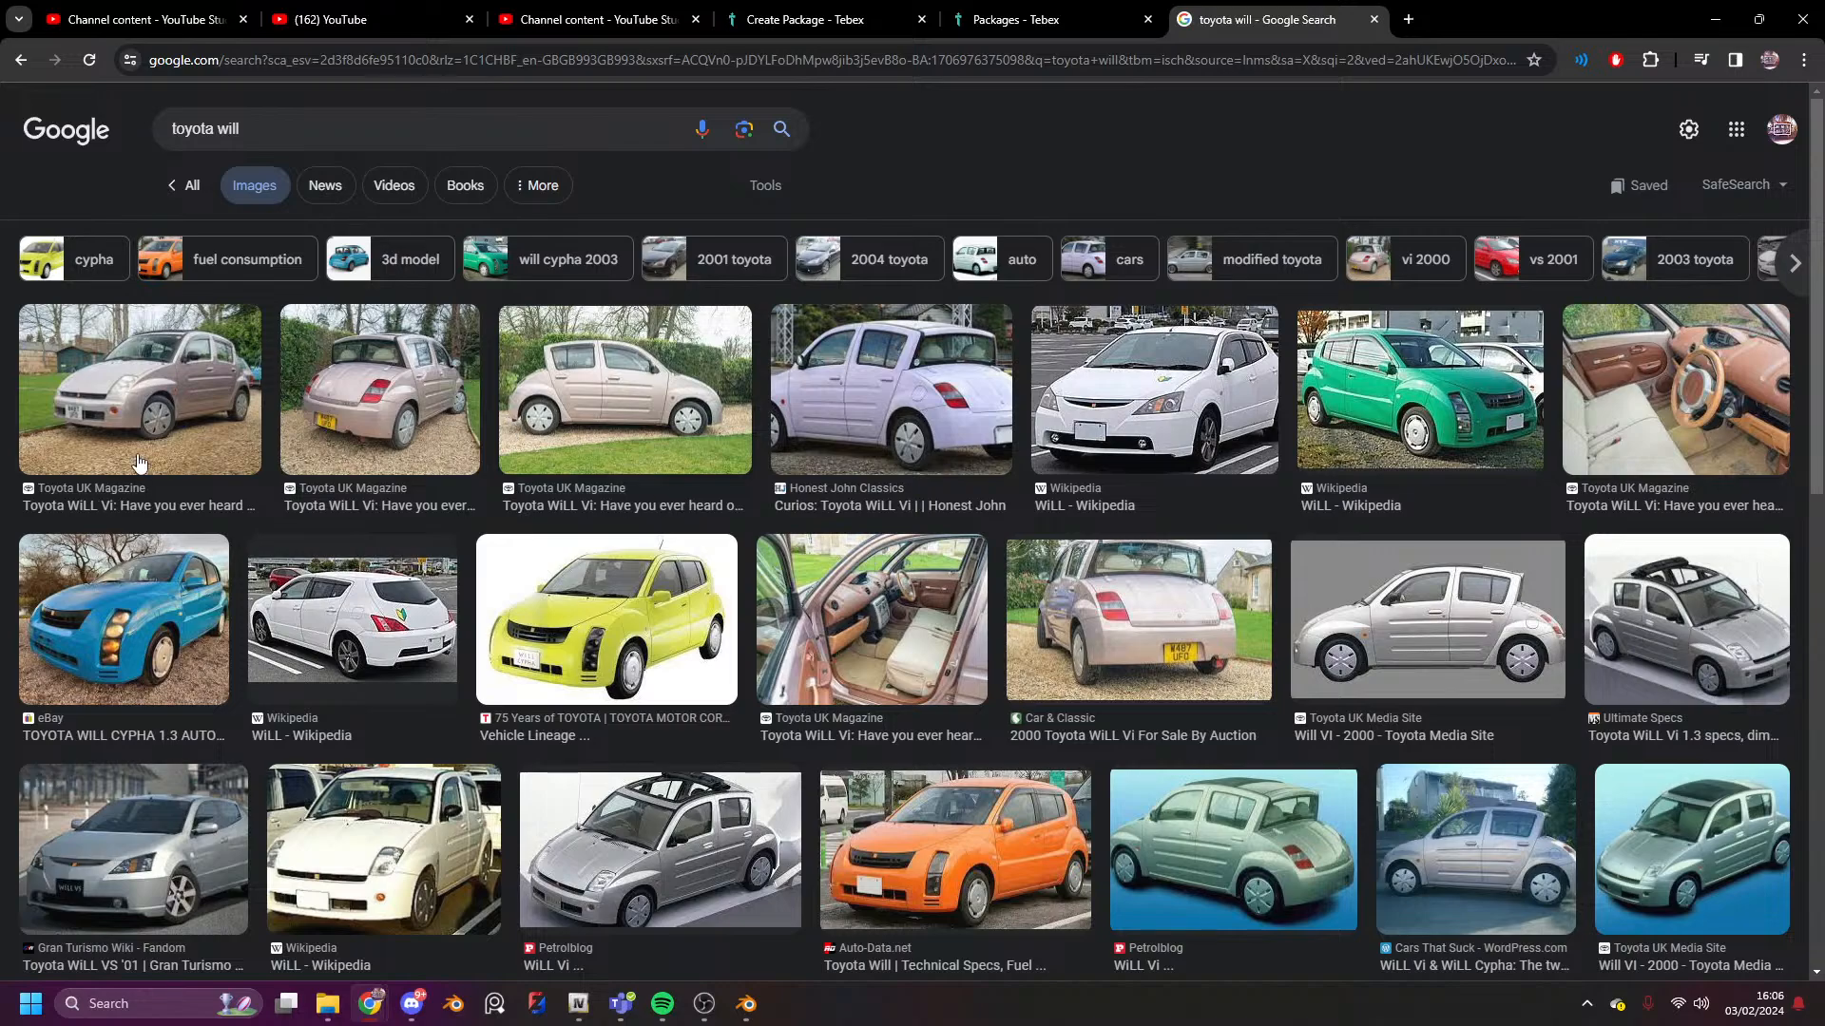
- Examine the front and rear photos of the pink Toyota WiLL Vi and the yellow and green WiLL Cypha images
left_click(103, 428)
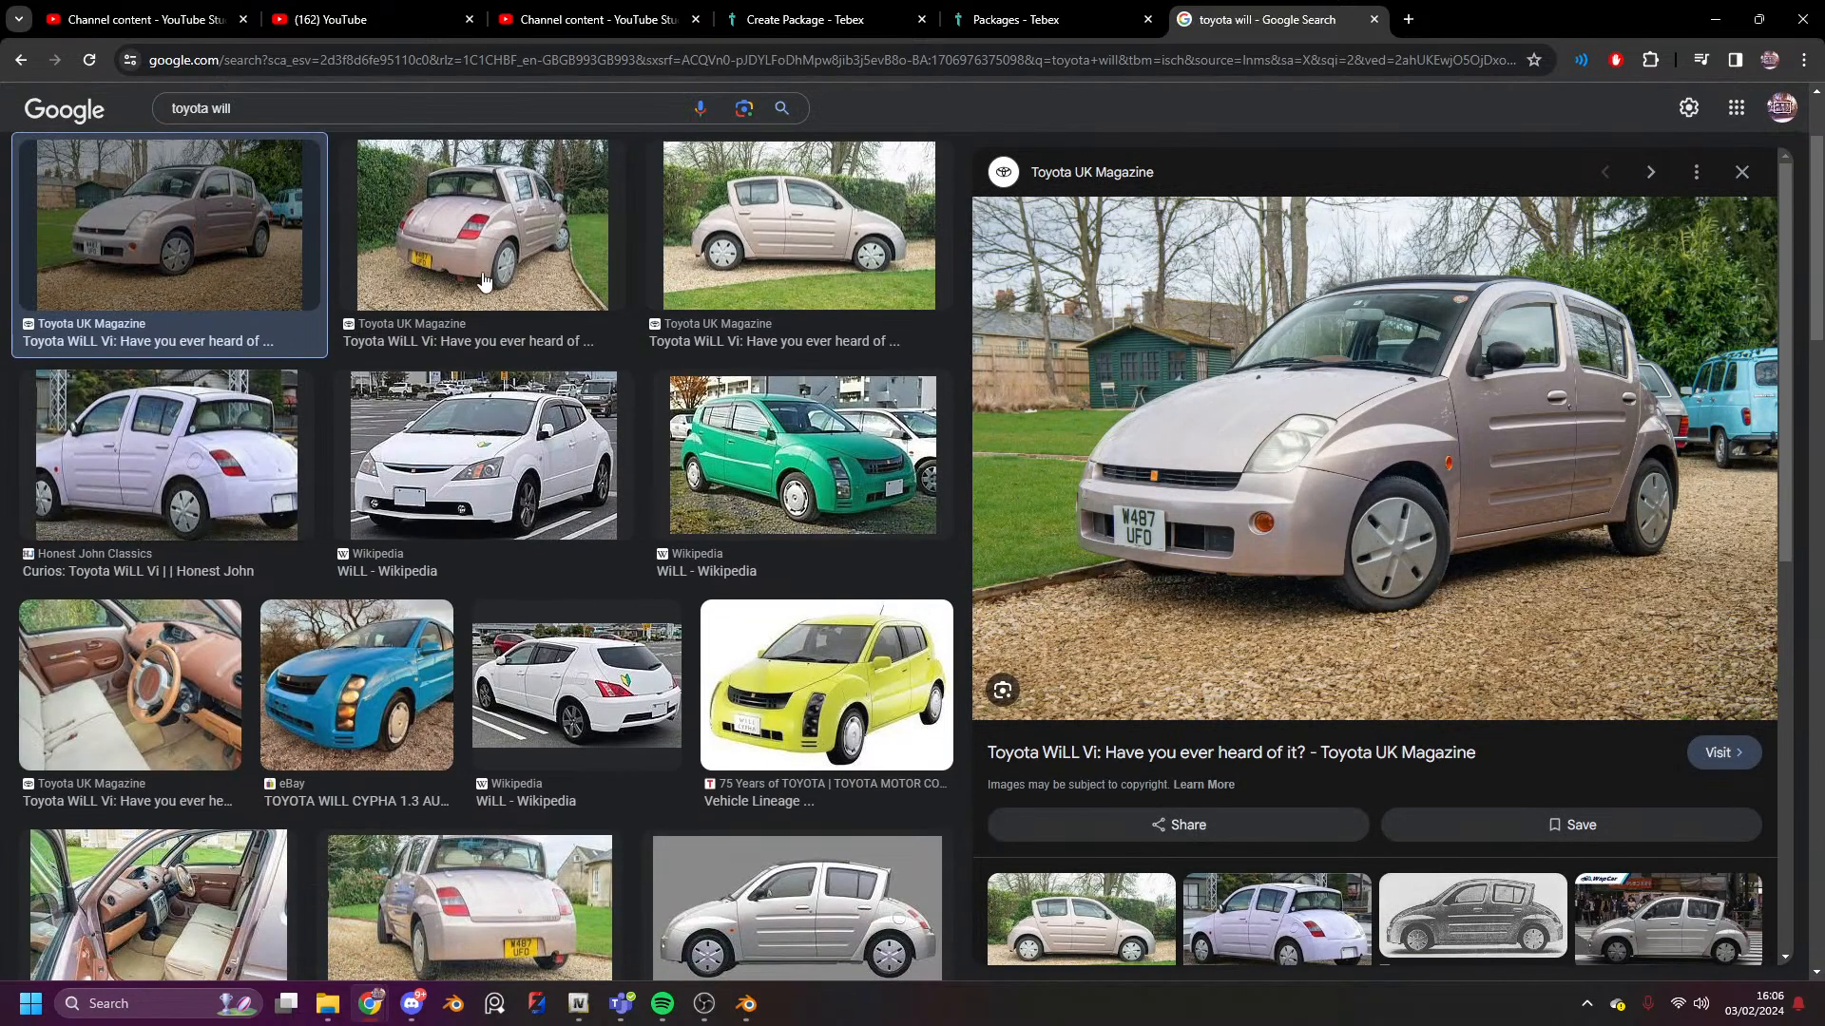
left_click(483, 278)
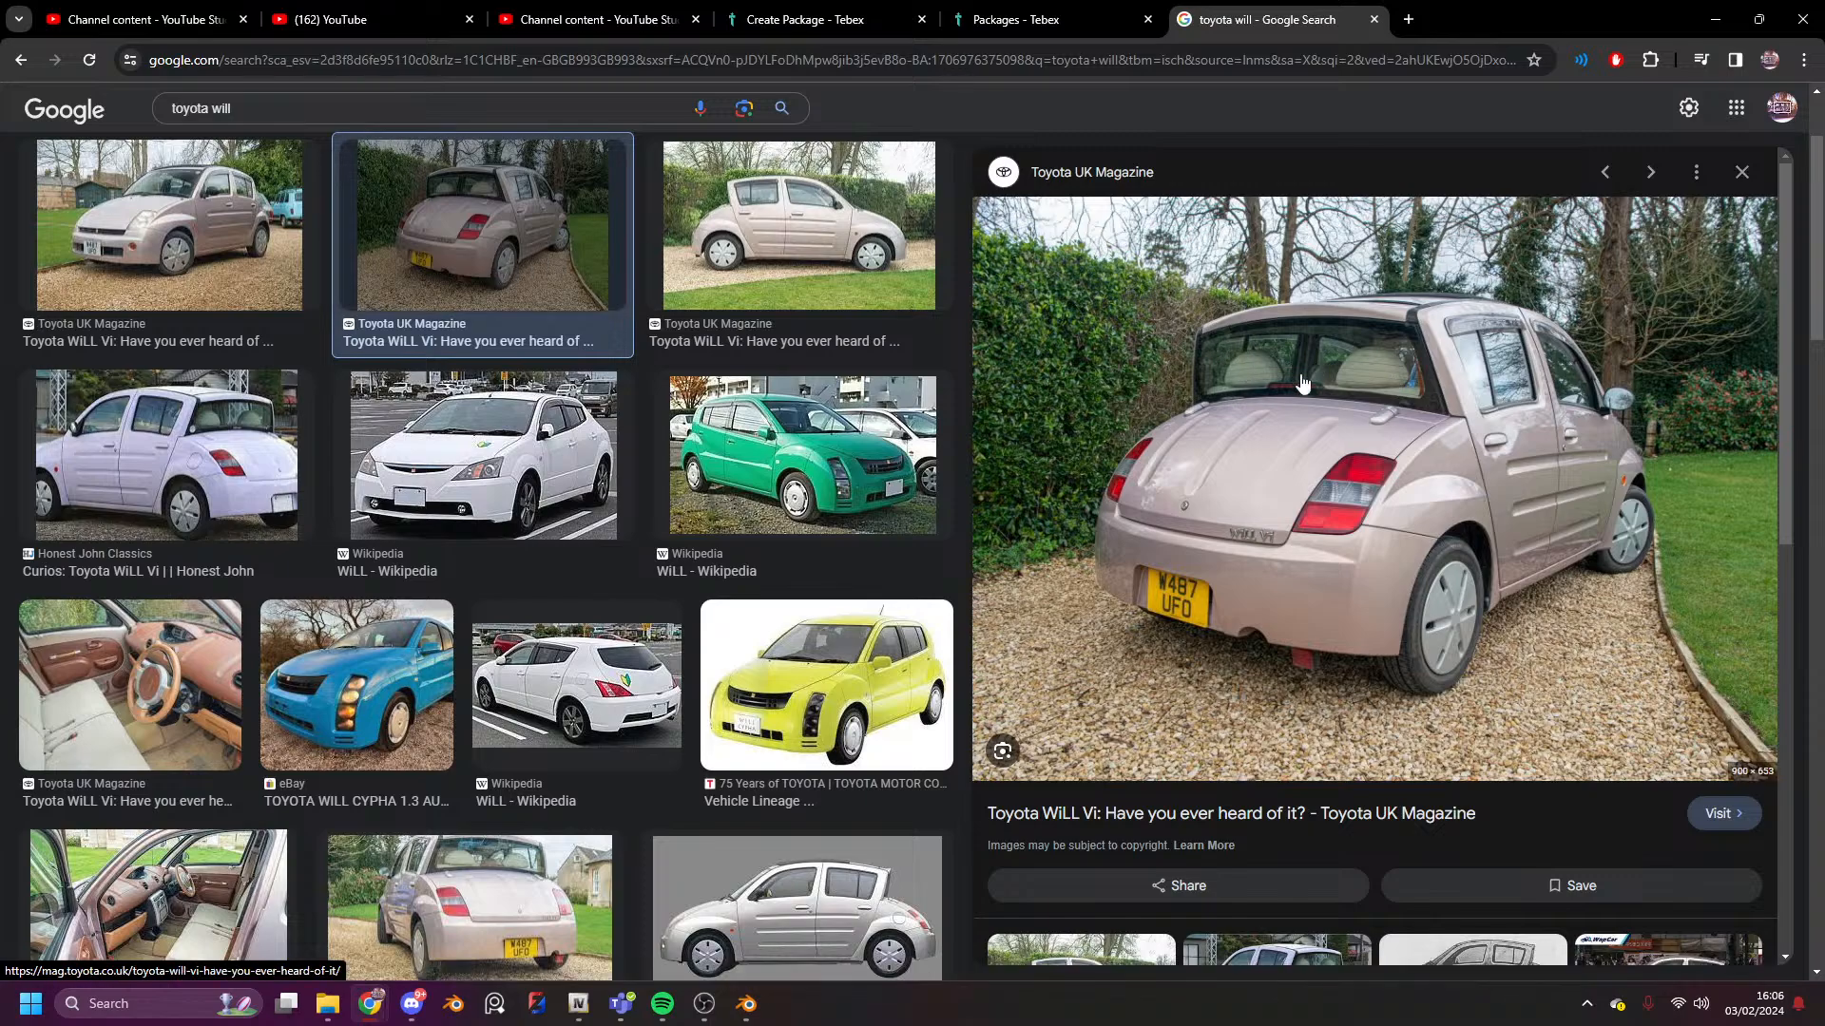
left_click(781, 704)
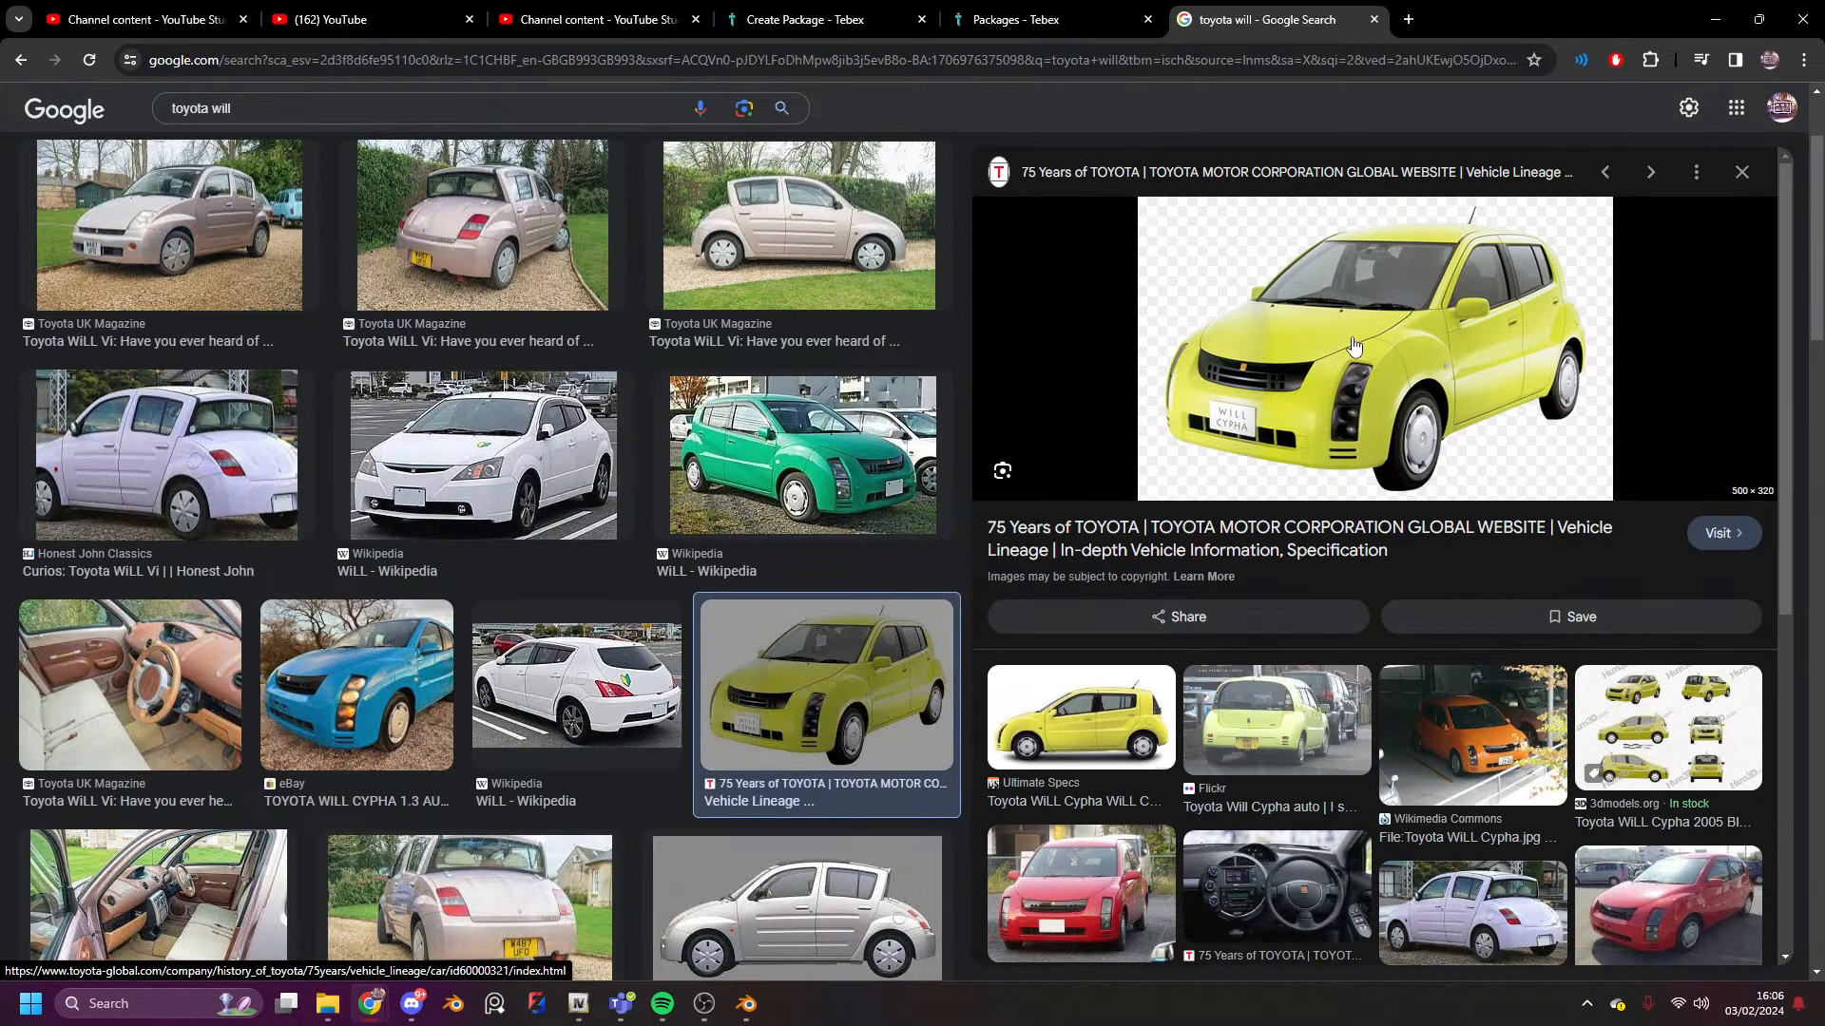
left_click(183, 276)
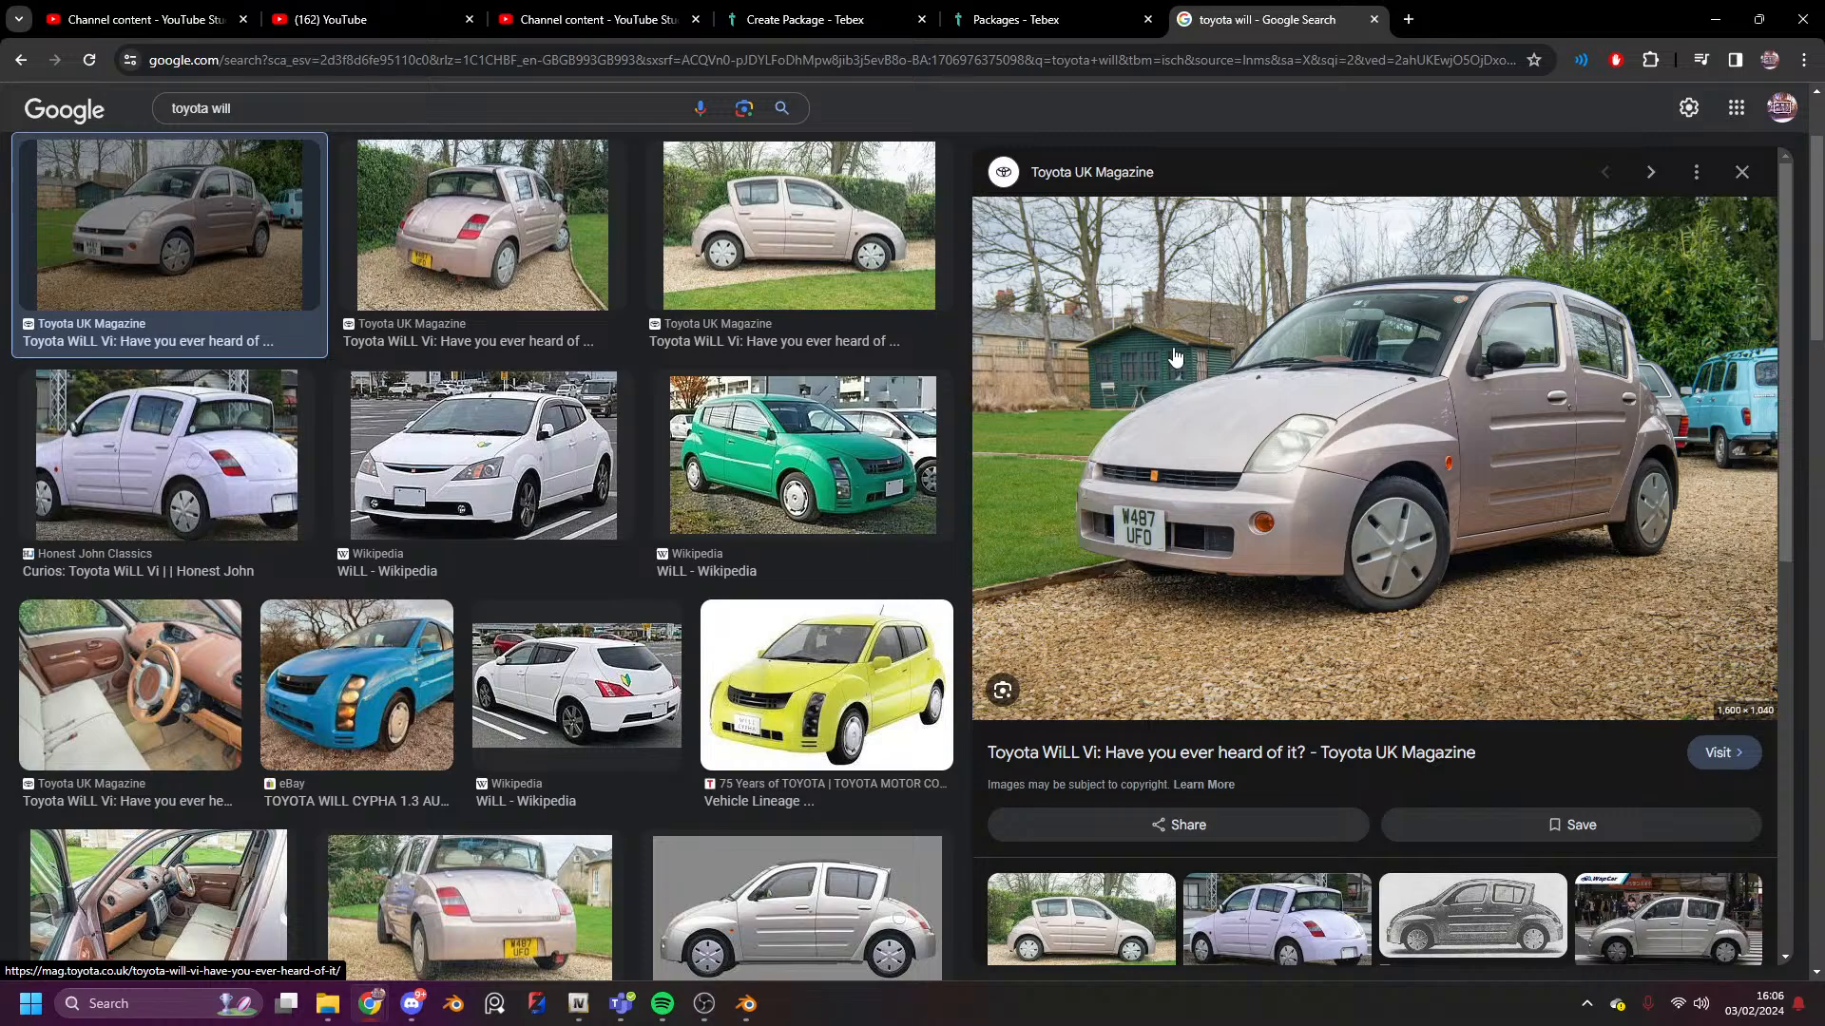
left_click(882, 475)
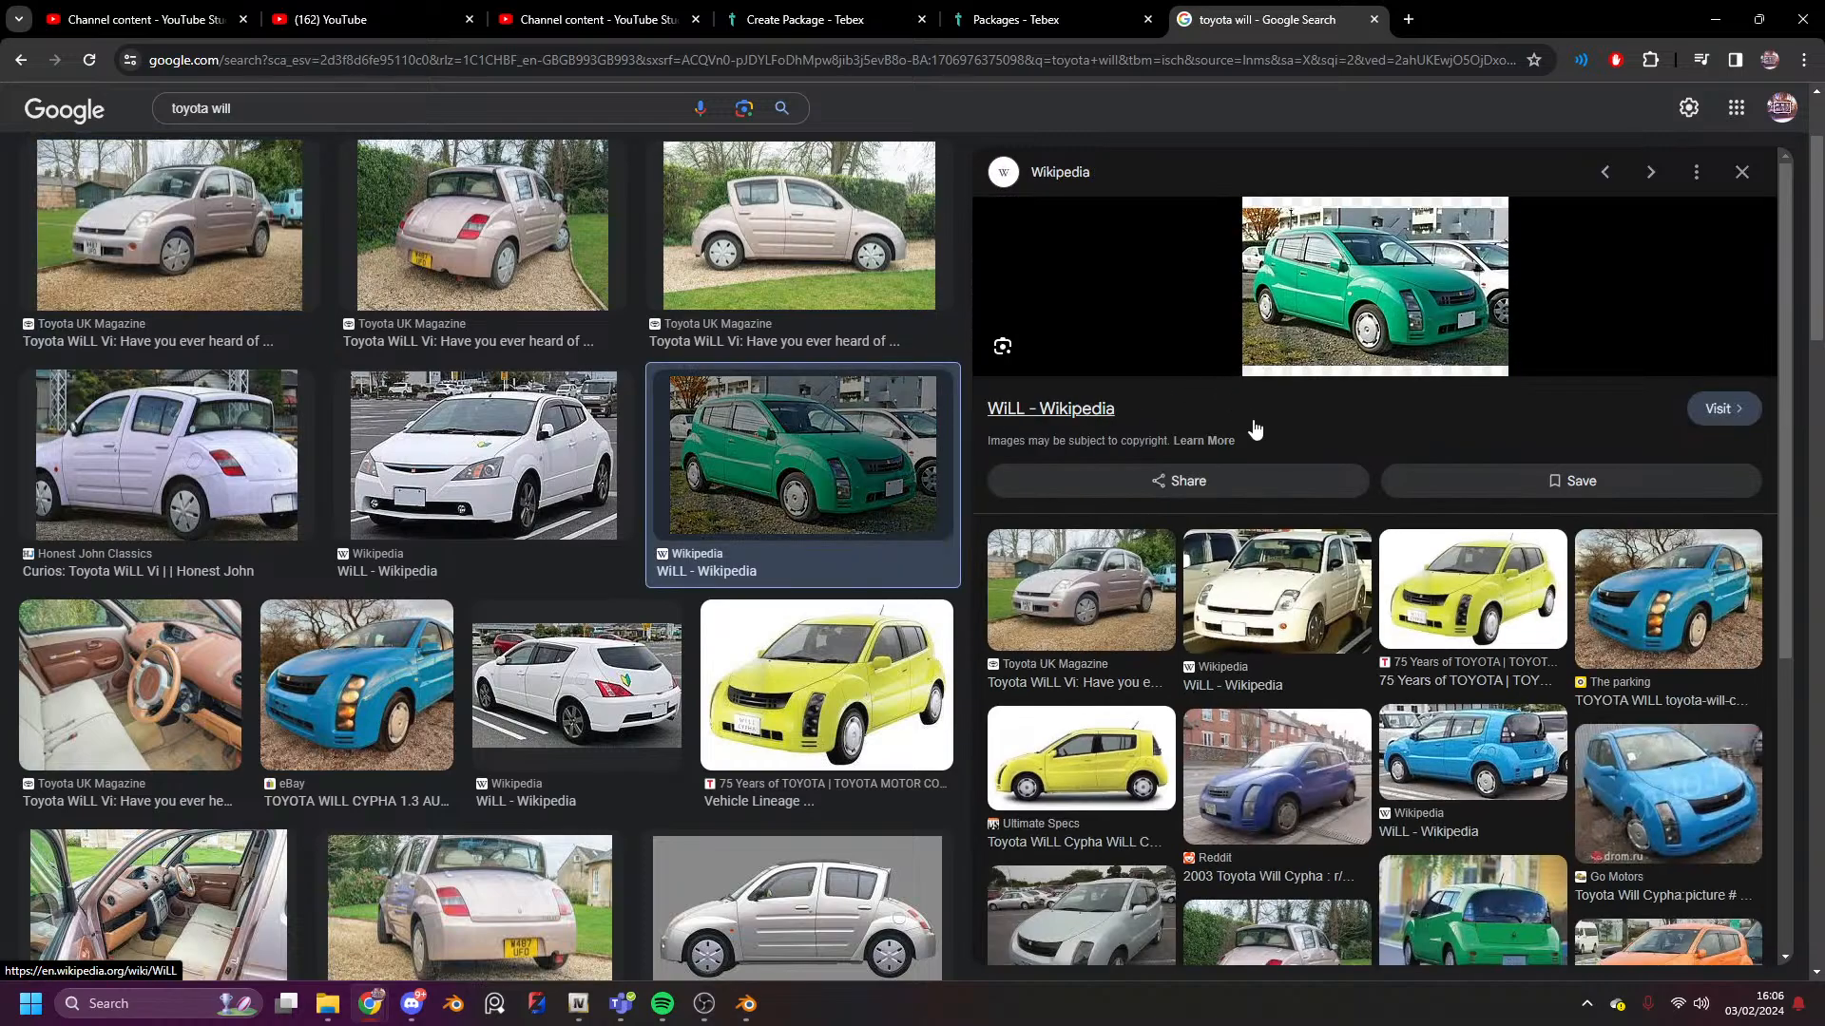
left_click(194, 220)
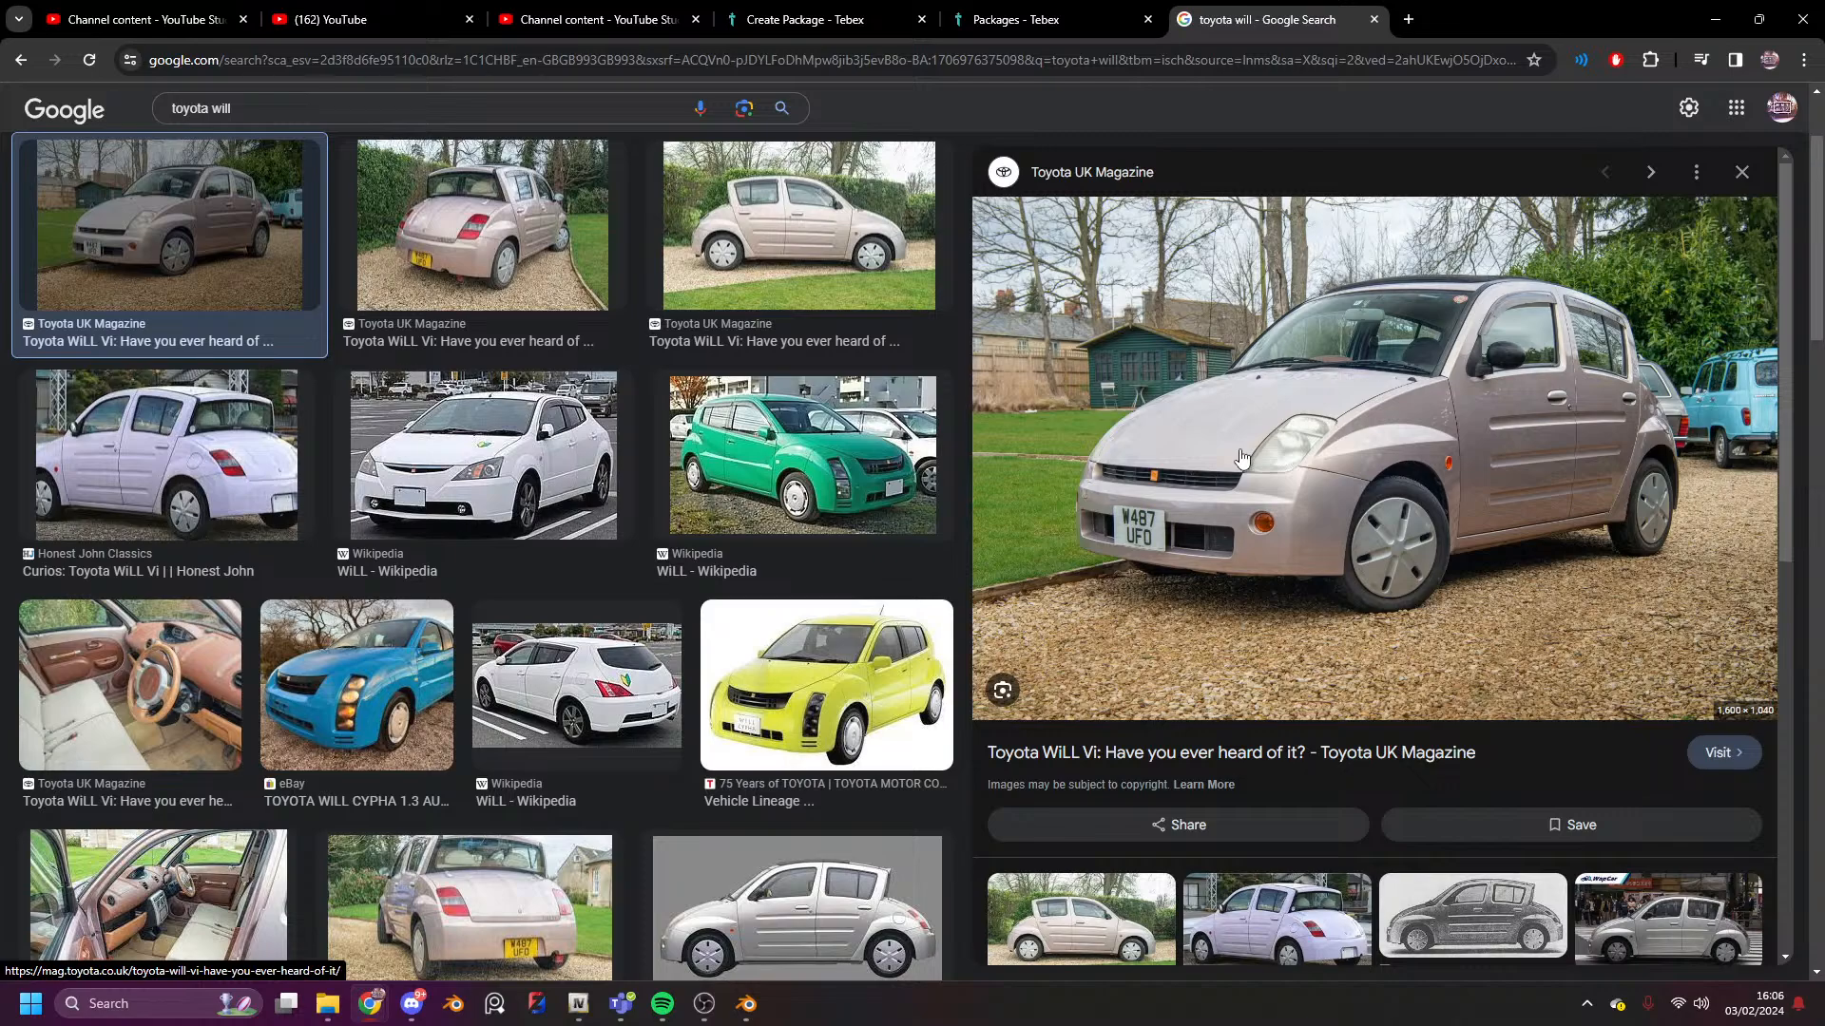
scroll(1241, 459, "down", 1)
scroll(1241, 459, "up", 1)
- Switch back to Blender and examine the body mesh from the front and in right orthographic view
key("alt+Tab")
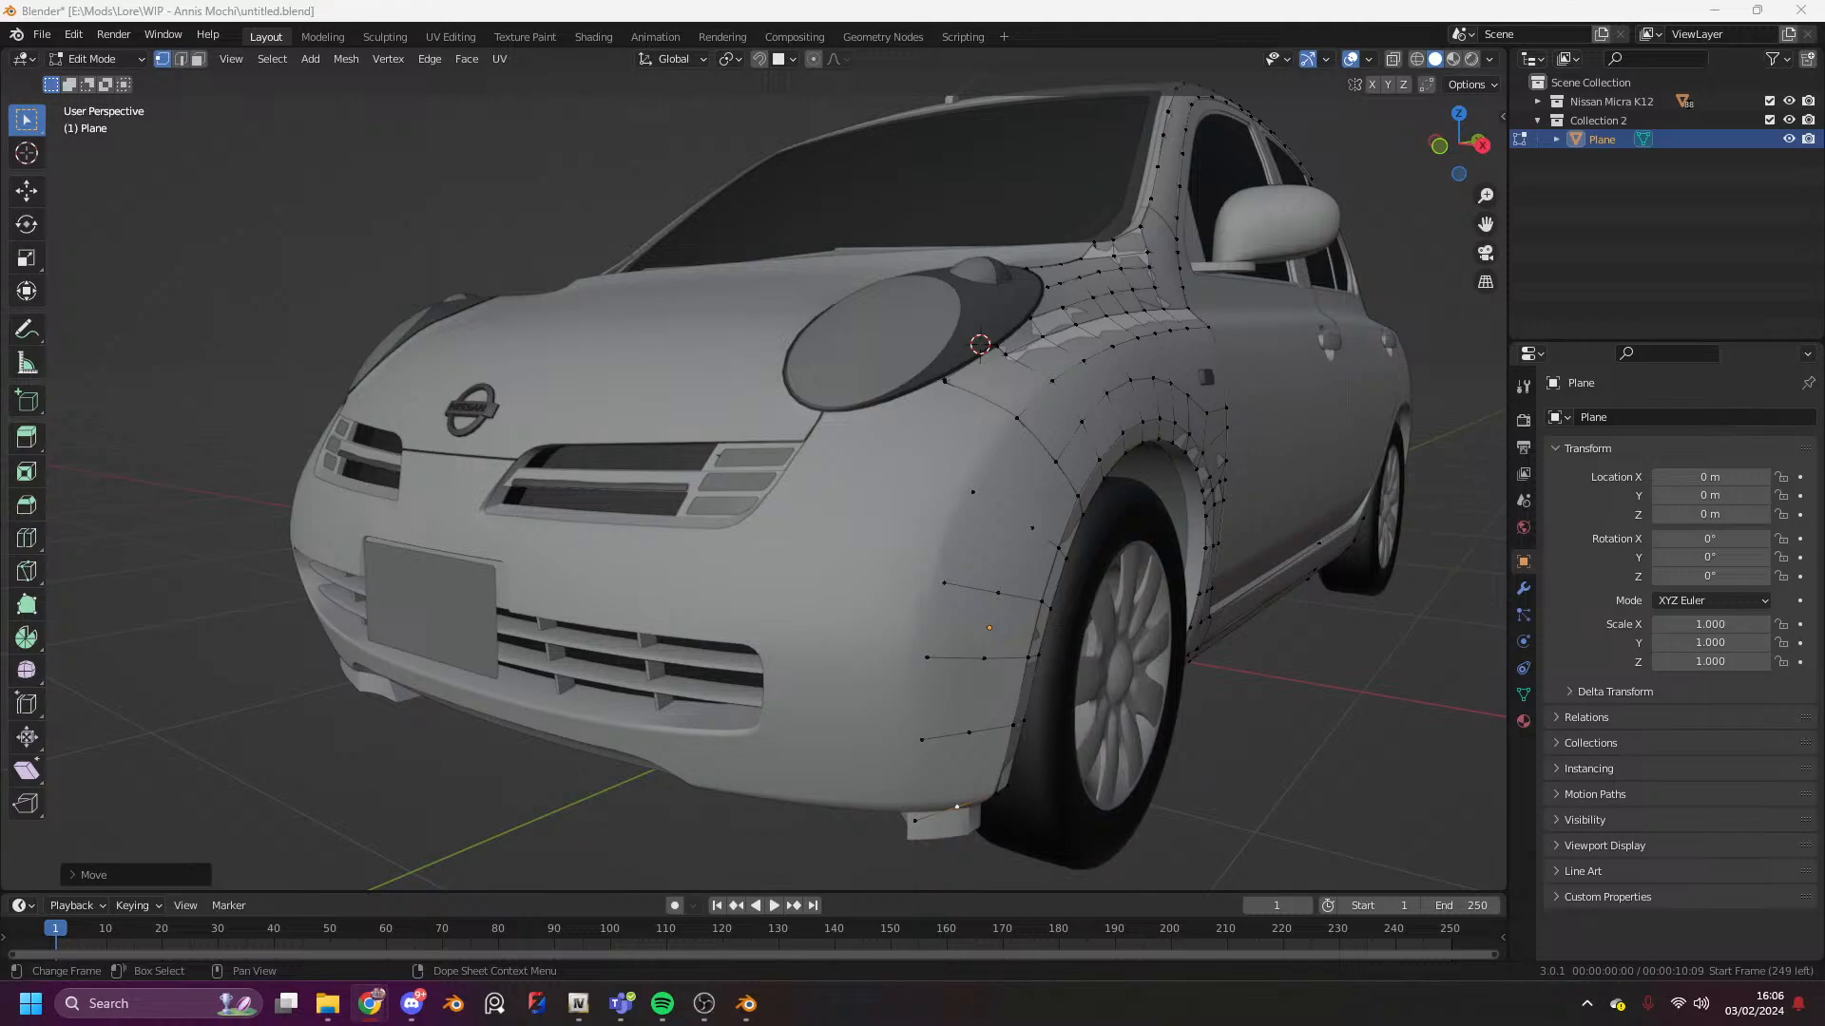
scroll(1401, 271, "down", 3)
mouse_move(1462, 145)
left_mouse_down()
mouse_move(1395, 139)
mouse_move(1525, 154)
mouse_move(1553, 135)
mouse_move(1445, 143)
mouse_move(1460, 122)
left_mouse_up()
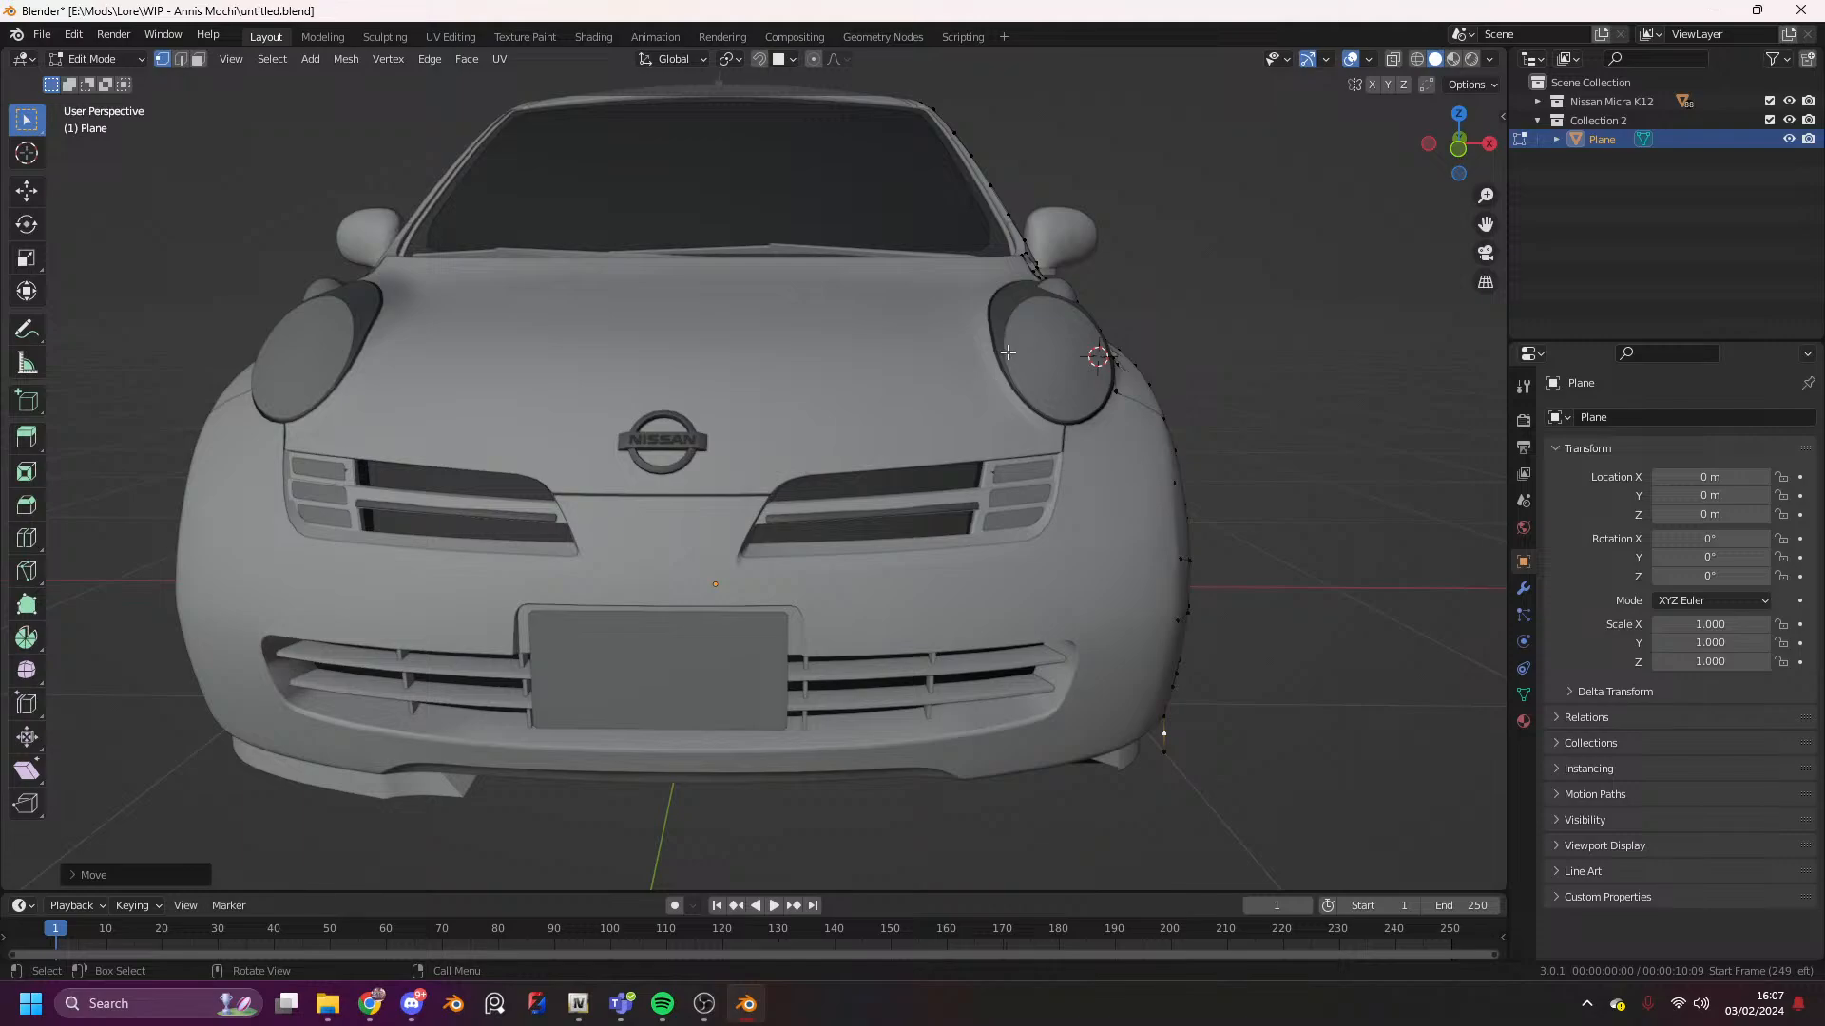
scroll(1367, 173, "down", 4)
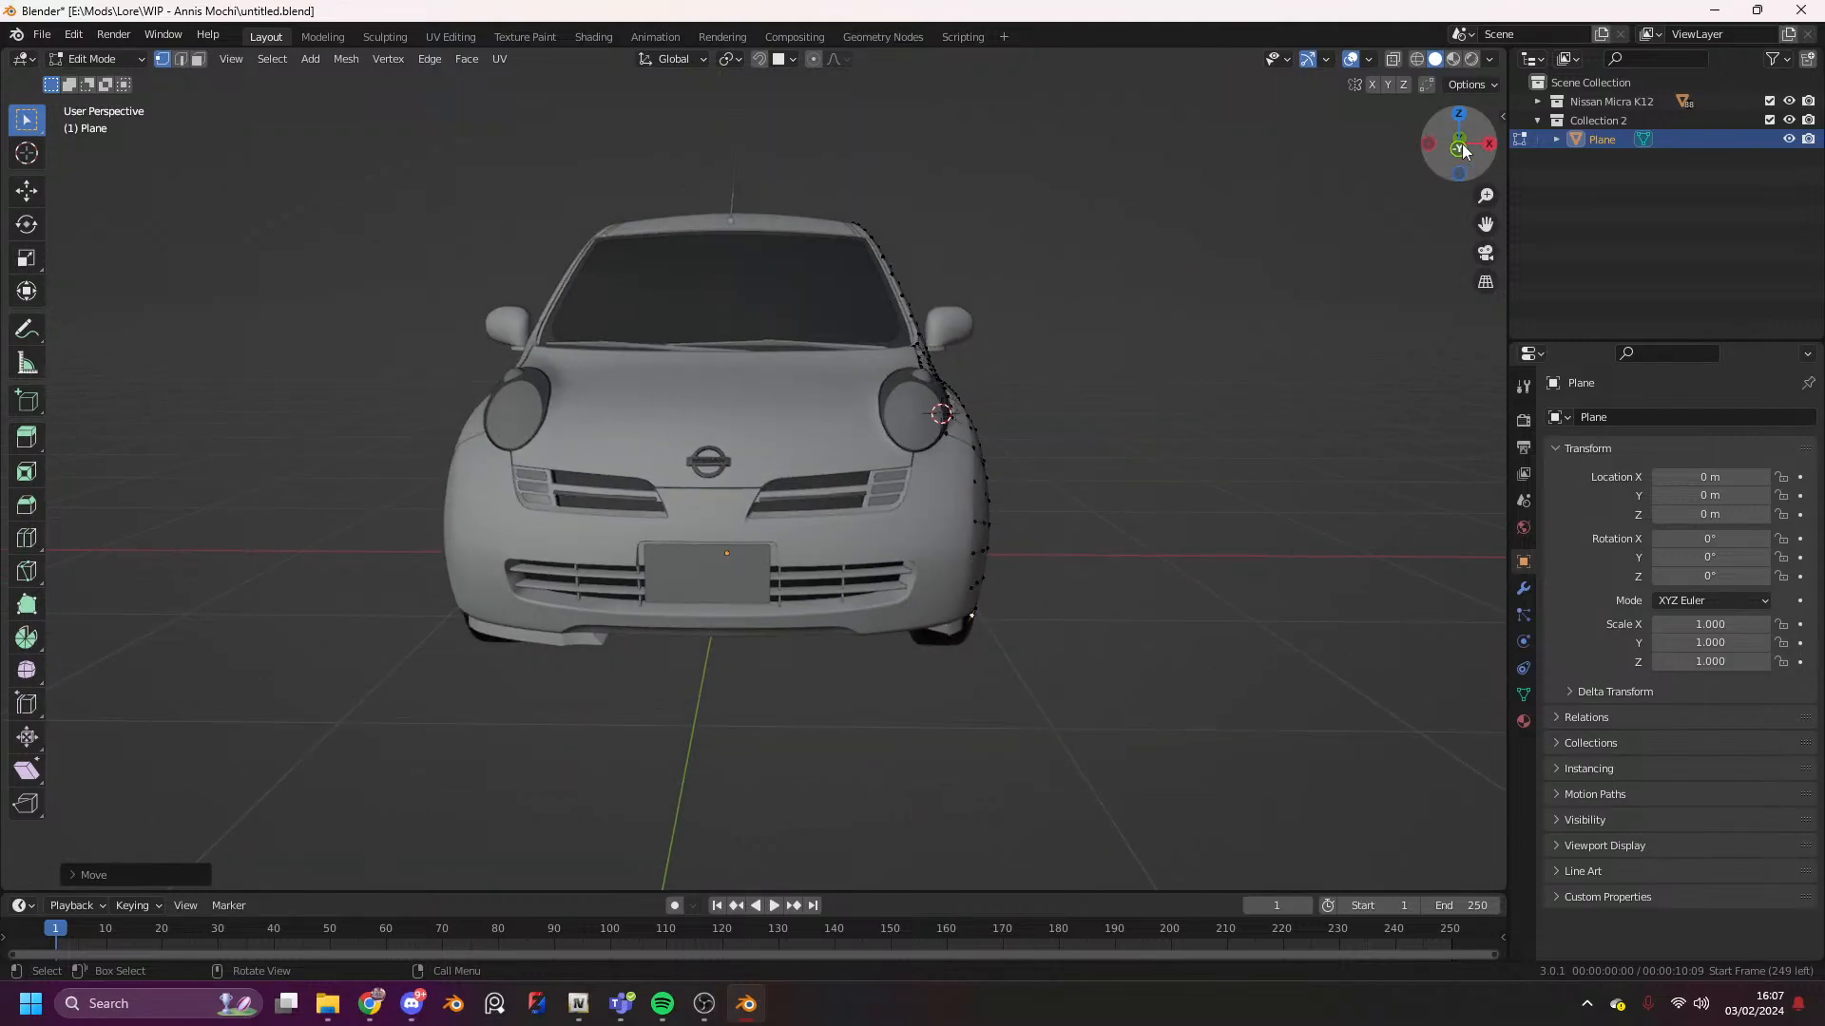
left_click_drag(1462, 157, 1456, 159)
scroll(1464, 159, "up", 3)
left_click(1469, 158)
scroll(953, 468, "up", 5)
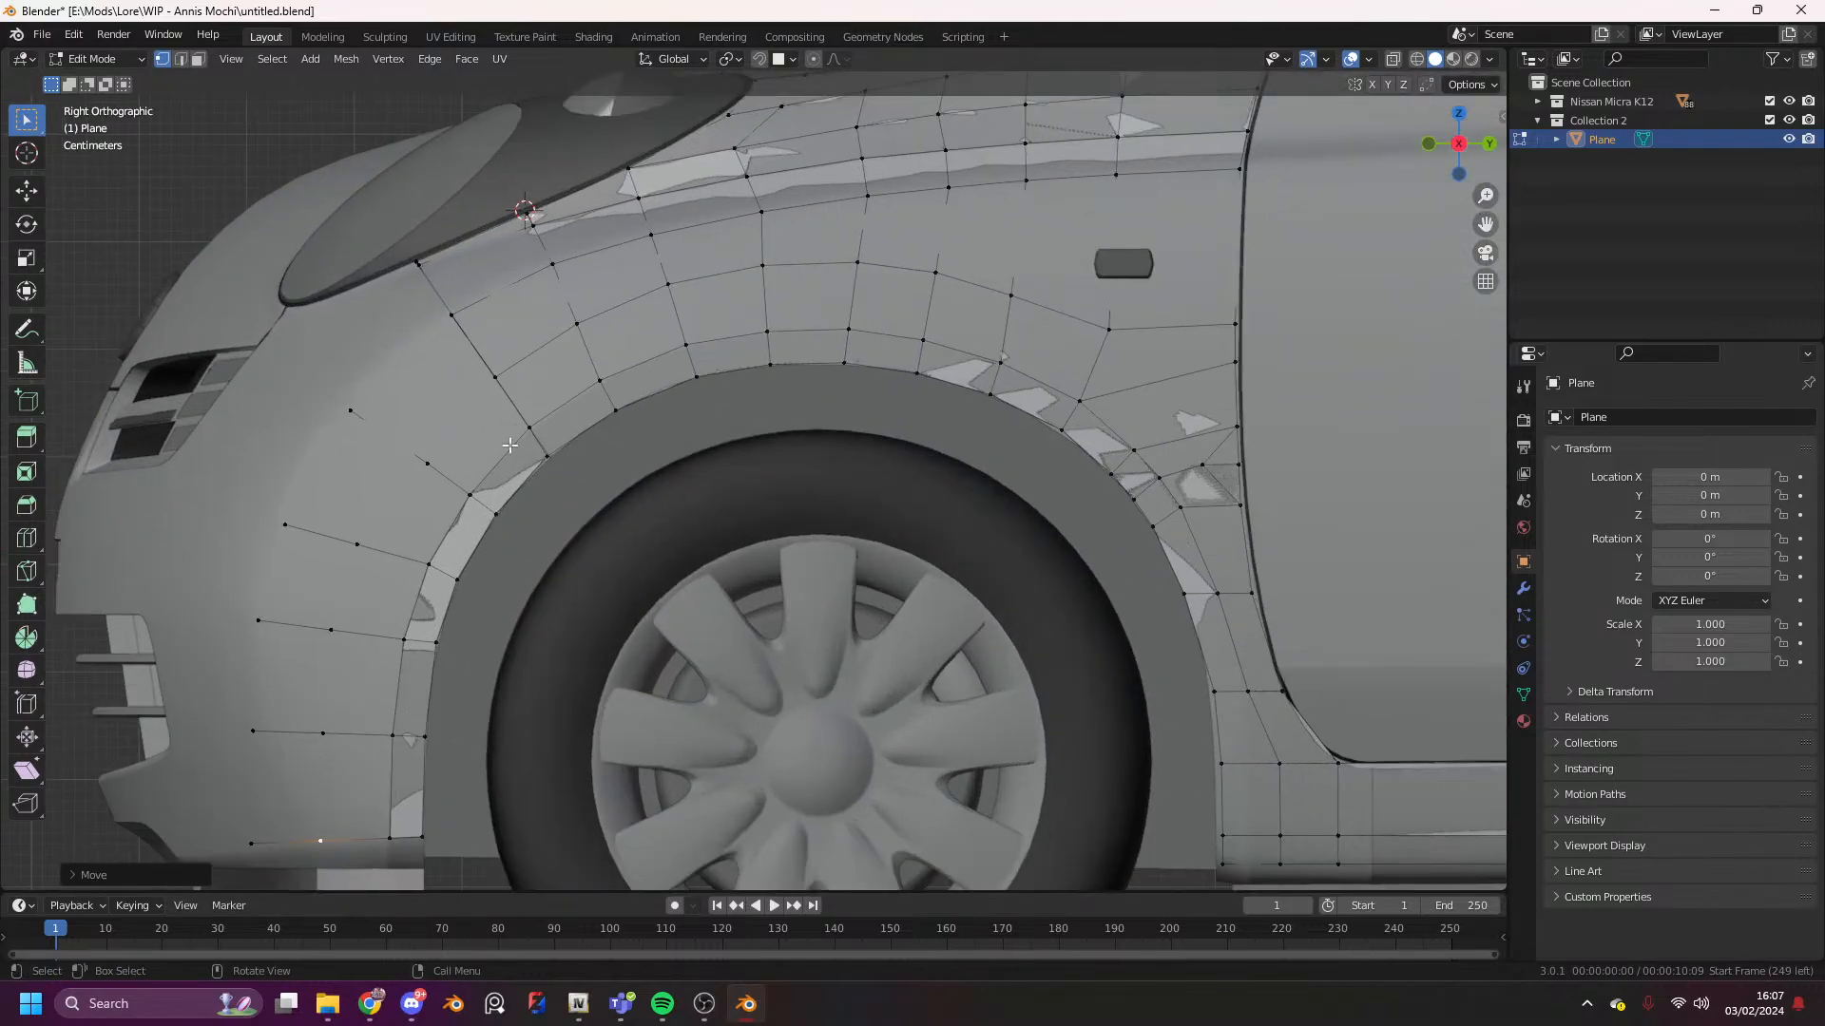
- Fill the faces between the upper extruded edges and the arch strip on the side of the bumper
left_click(472, 489)
left_click(528, 426, "shift")
scroll(780, 605, "down", 2)
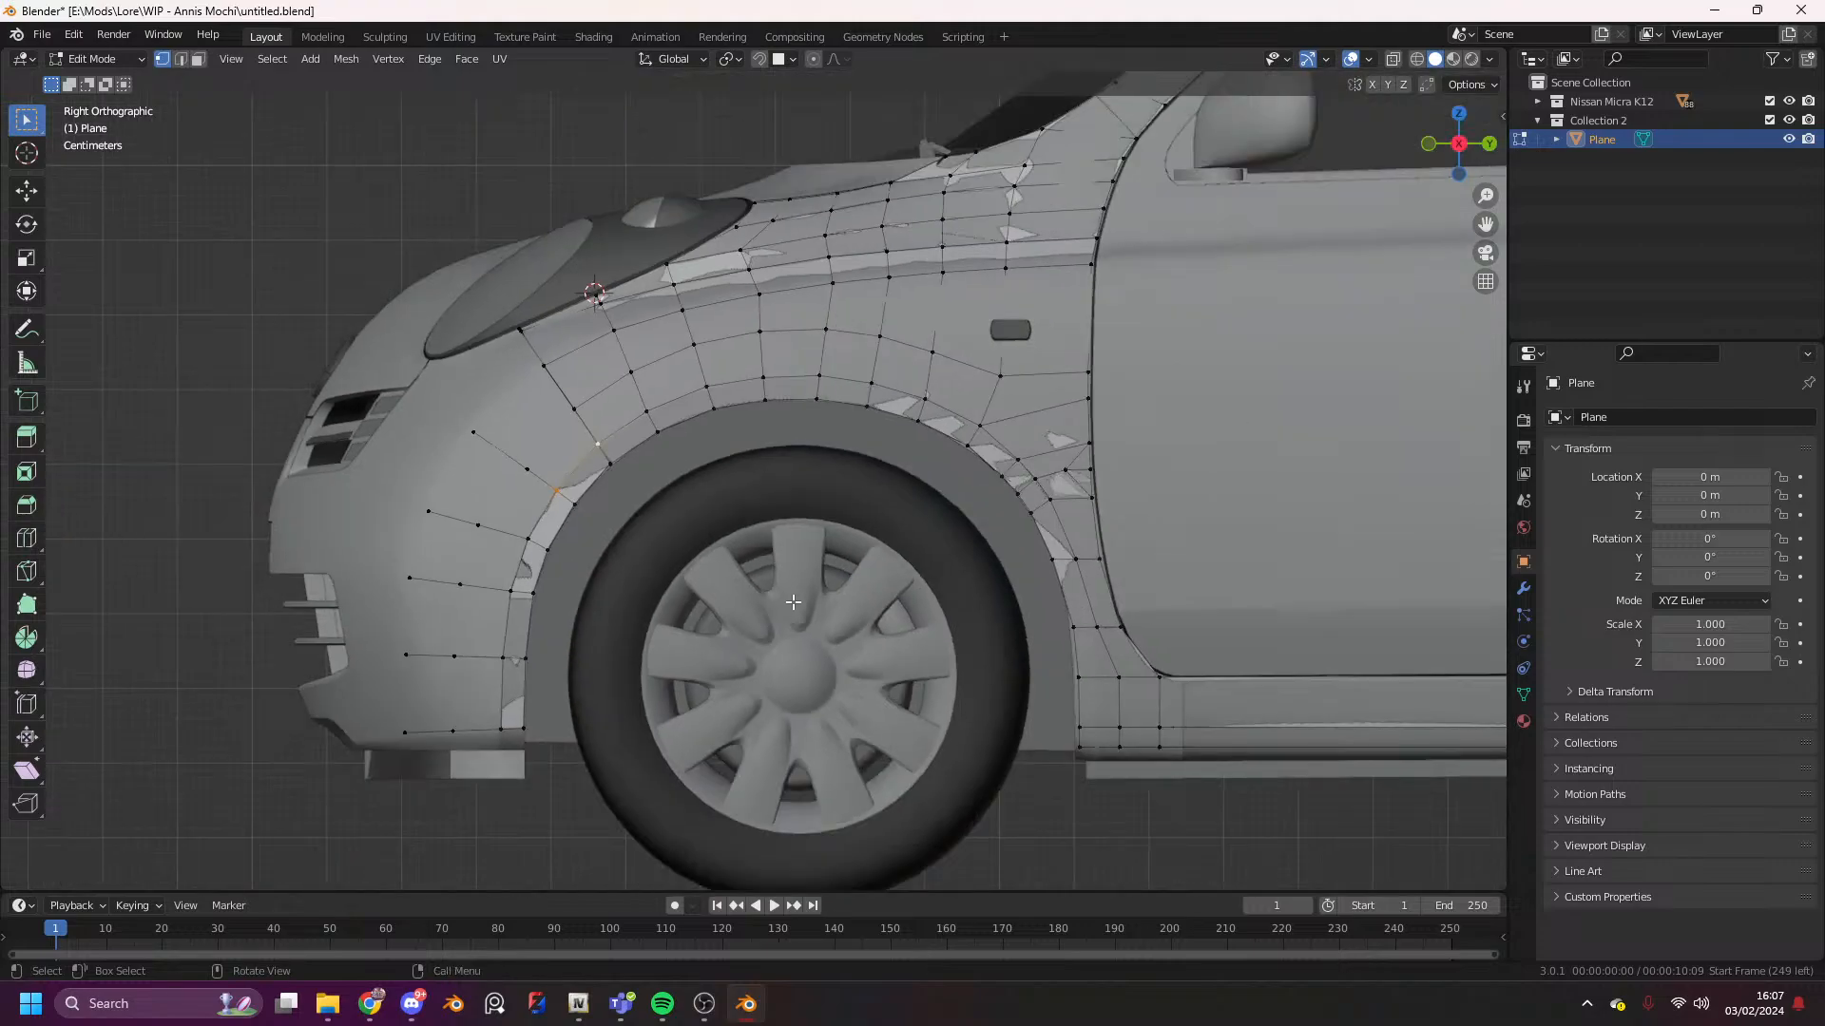
left_click(528, 539)
left_click(557, 491, "shift")
key("f")
key("f")
left_click(508, 592)
key("f")
key("f")
- Fill the remaining faces between the lower extruded edges down to the bumper's bottom
left_click(497, 656)
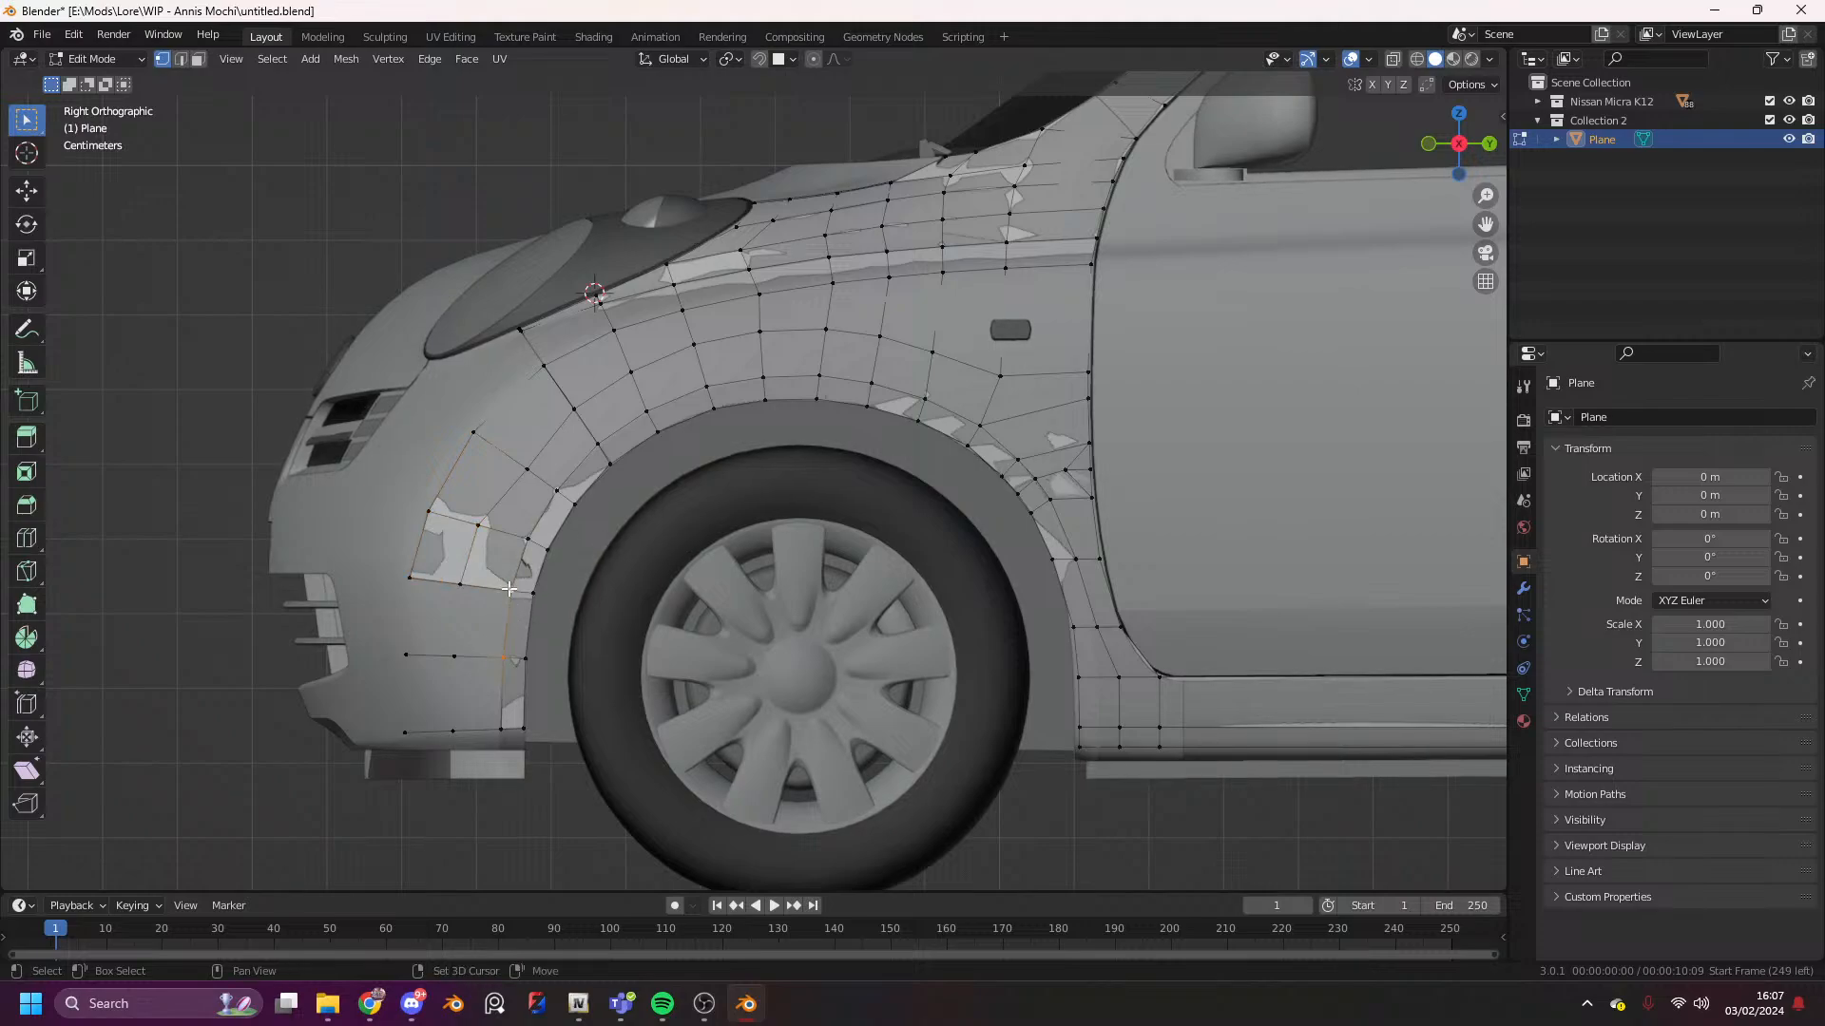
key("f")
key("f")
left_click(500, 726)
key("f")
key("f")
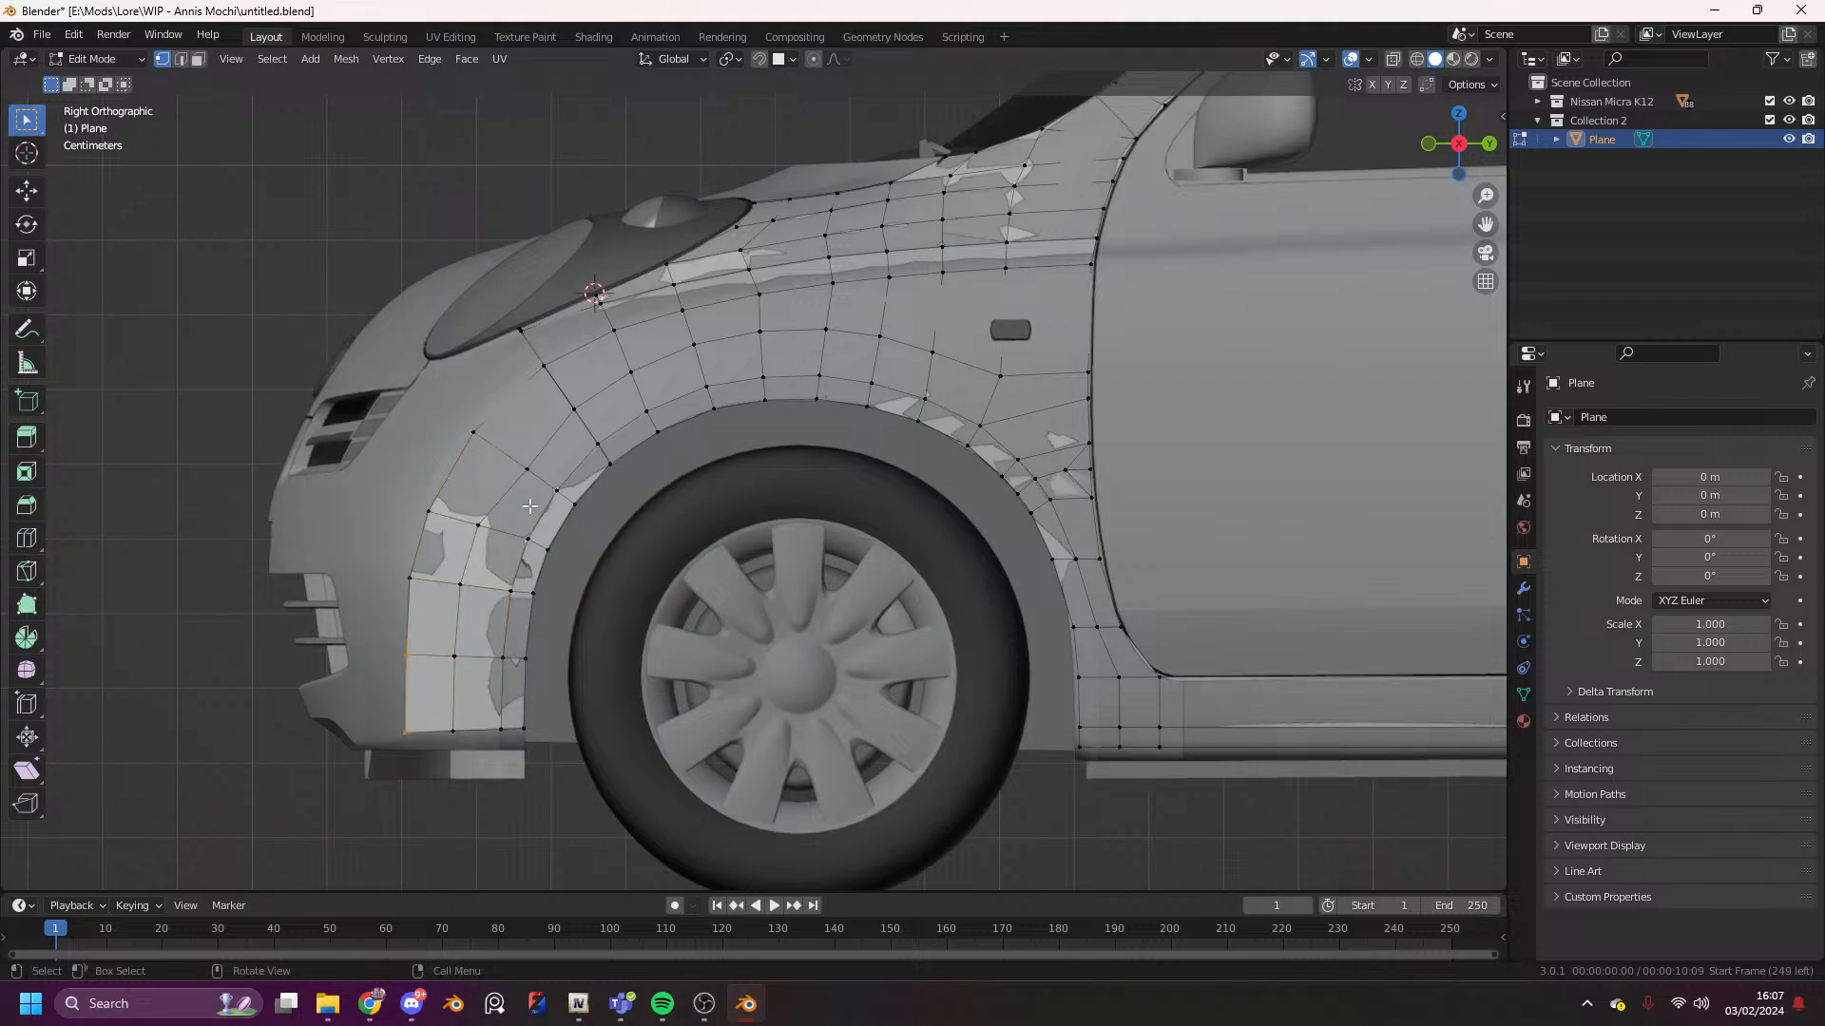
- Slide the middle vertex of the new patch's top edge along its edge to even out the faces
key("g")
key("g")
left_click(781, 559)
scroll(915, 476, "down", 5)
scroll(817, 495, "up", 4)
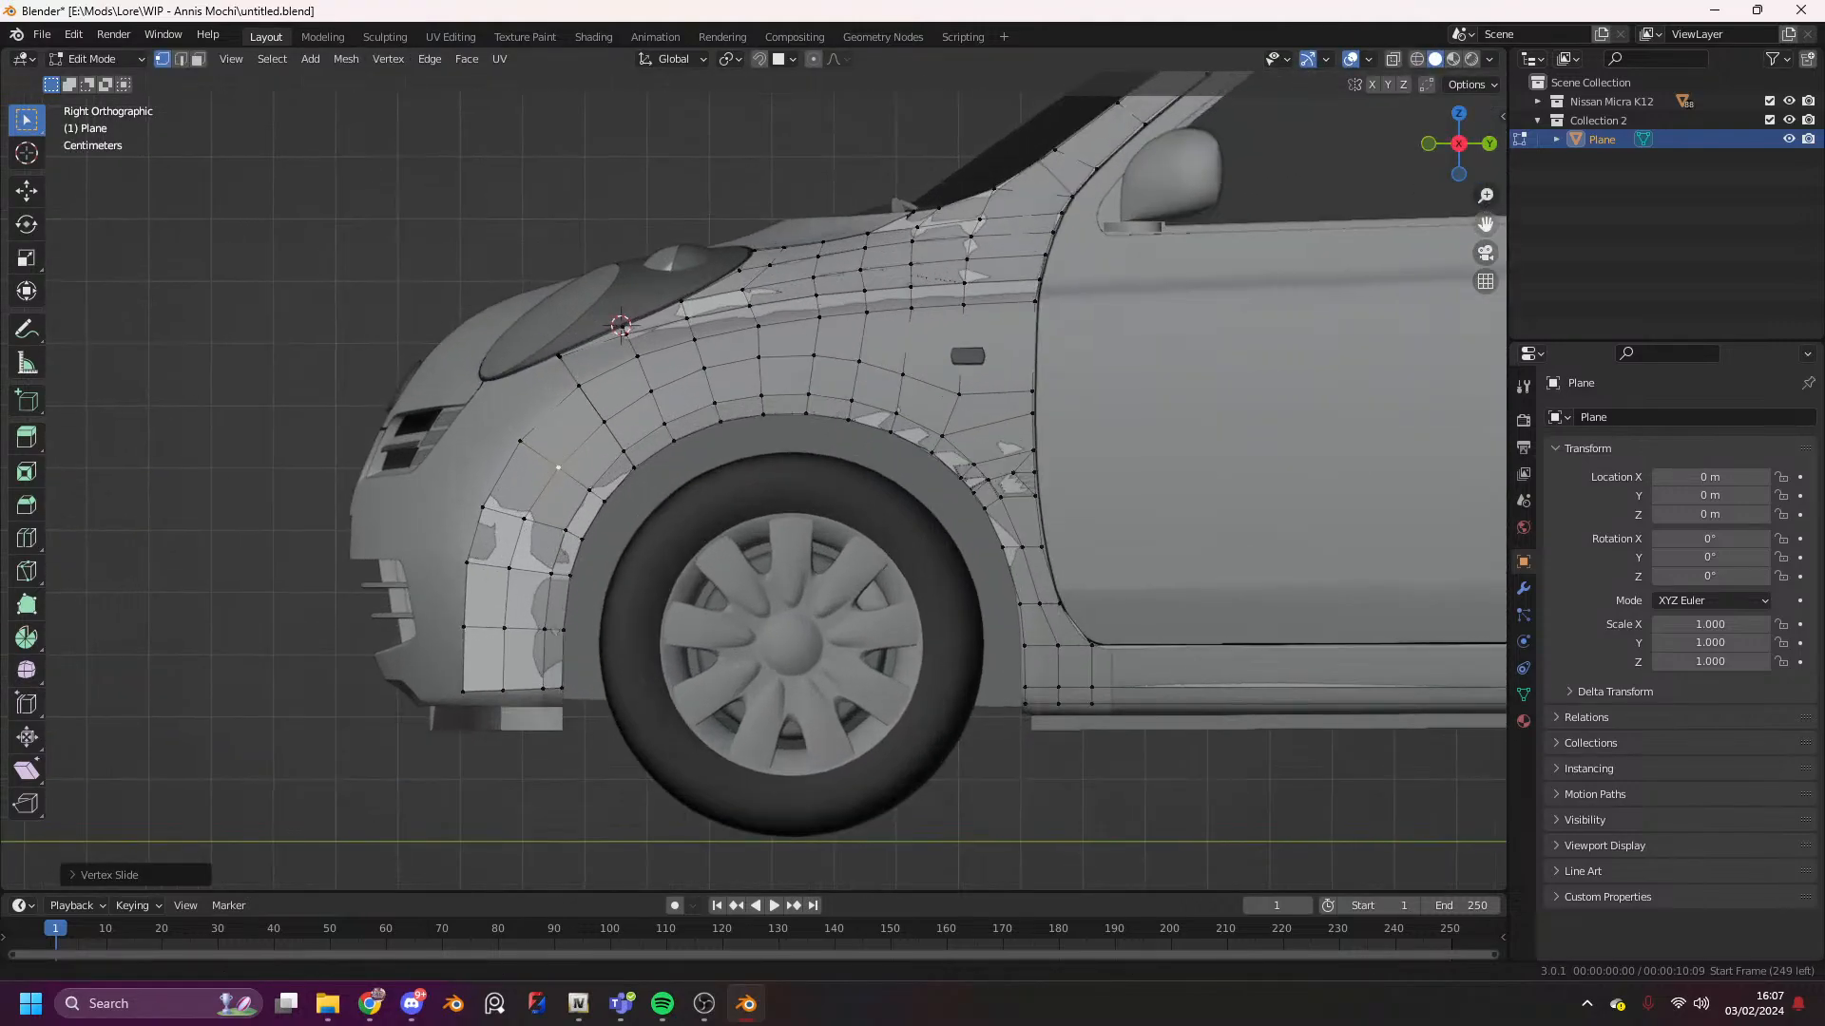
- Extrude two vertices forward from the fender's upper front corner, one just below the headlight and one along its lower rim
scroll(1013, 433, "up", 4)
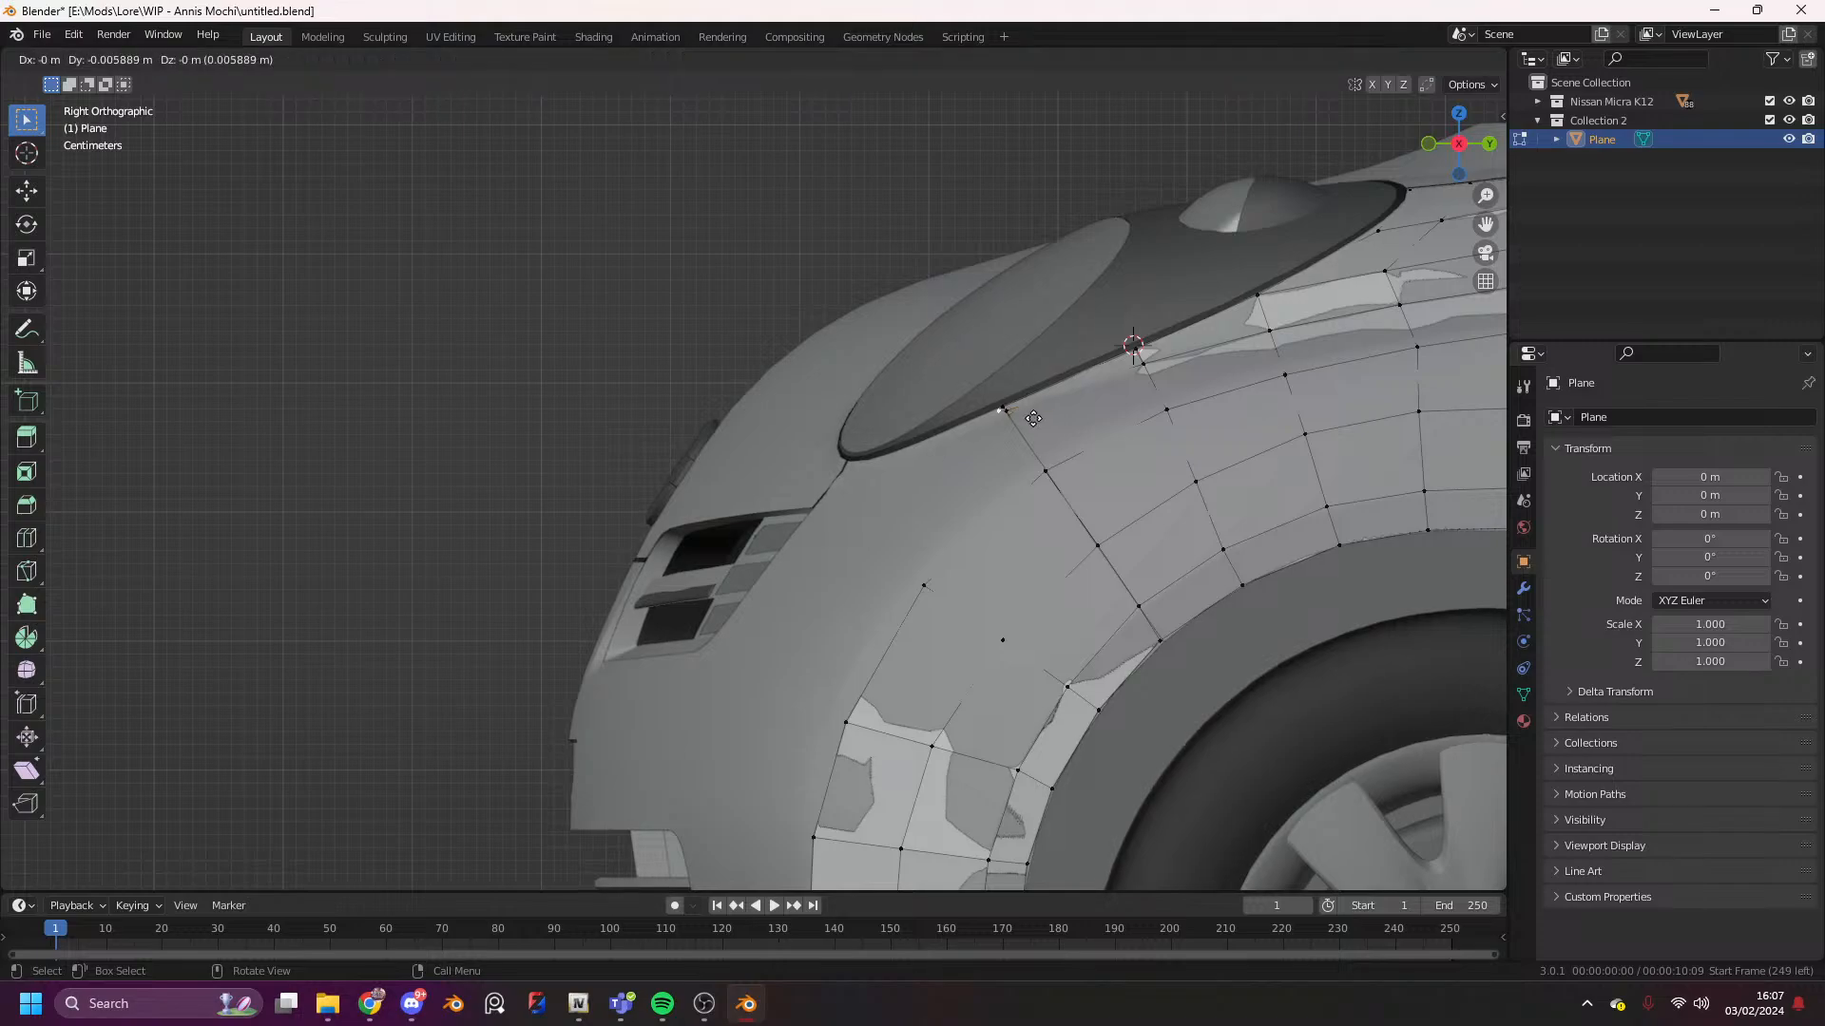
key("g")
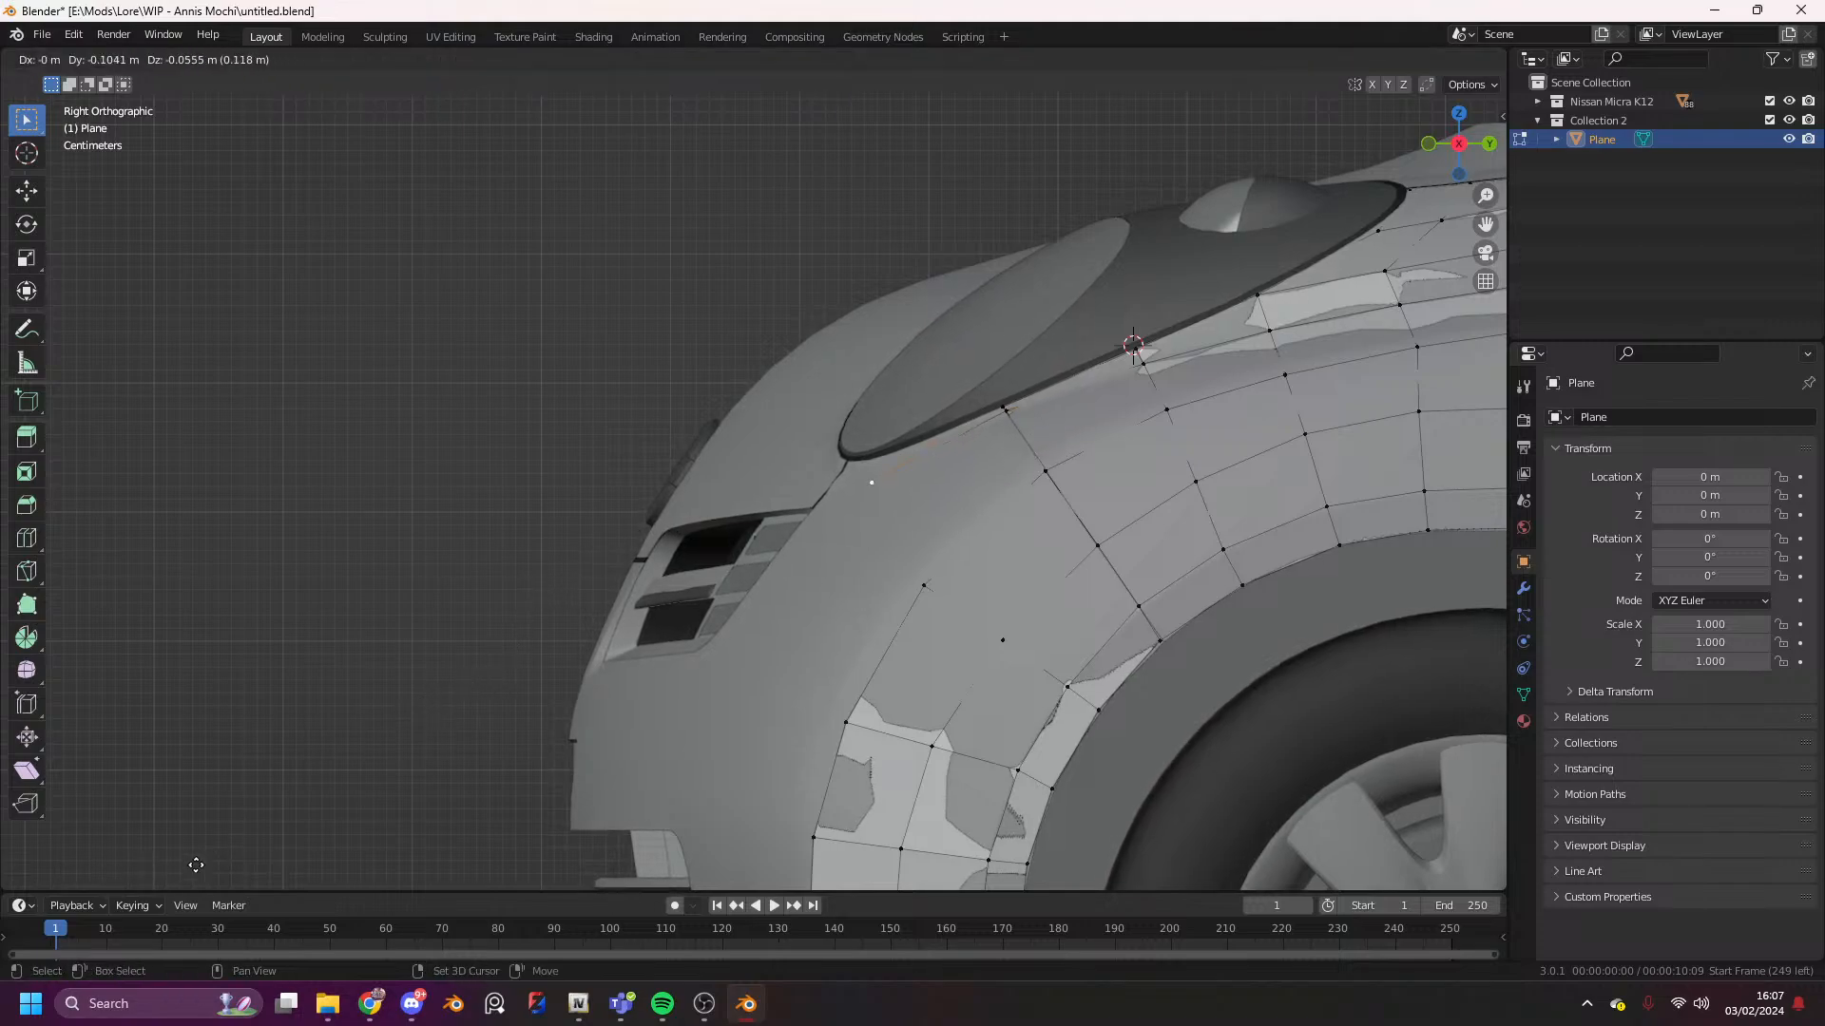
left_click(229, 885)
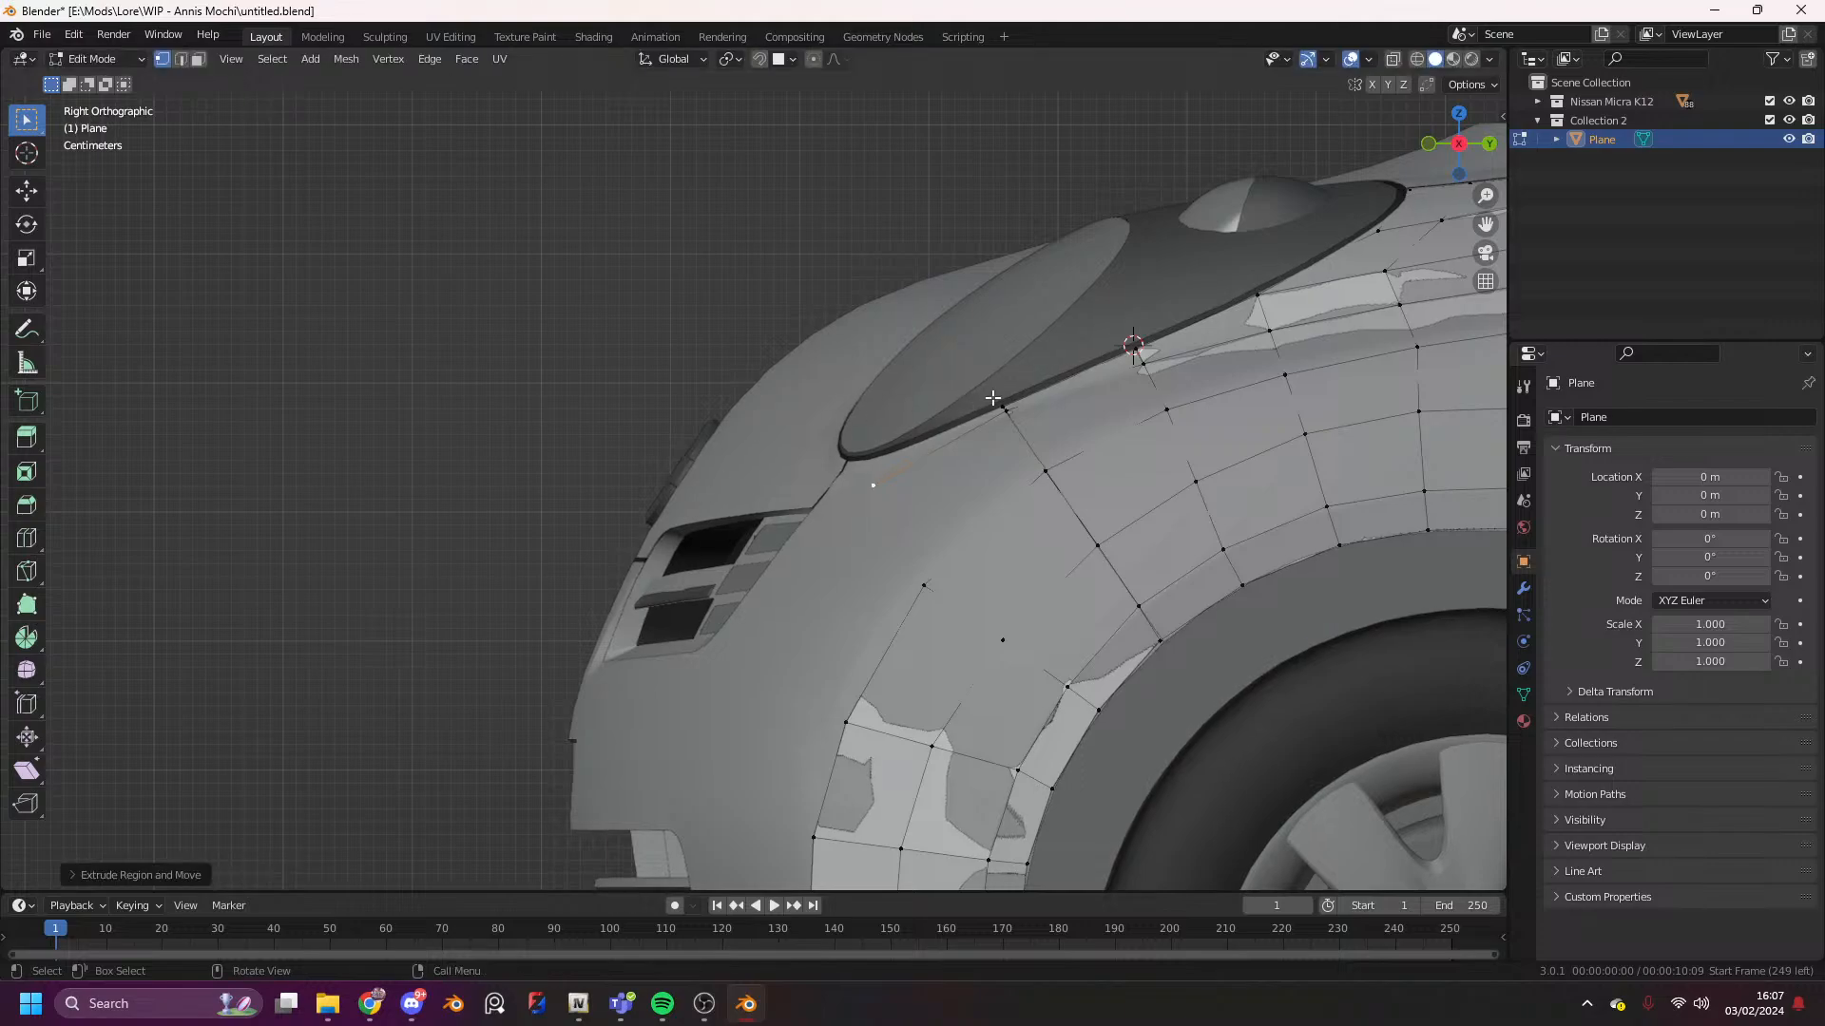
key("e")
left_click(1089, 472)
- Move the extruded vertex below the headlight inward along the X axis to meet the bumper surface
scroll(1330, 238, "down", 4)
left_click_drag(1454, 135, 1426, 166)
key("g")
key("x")
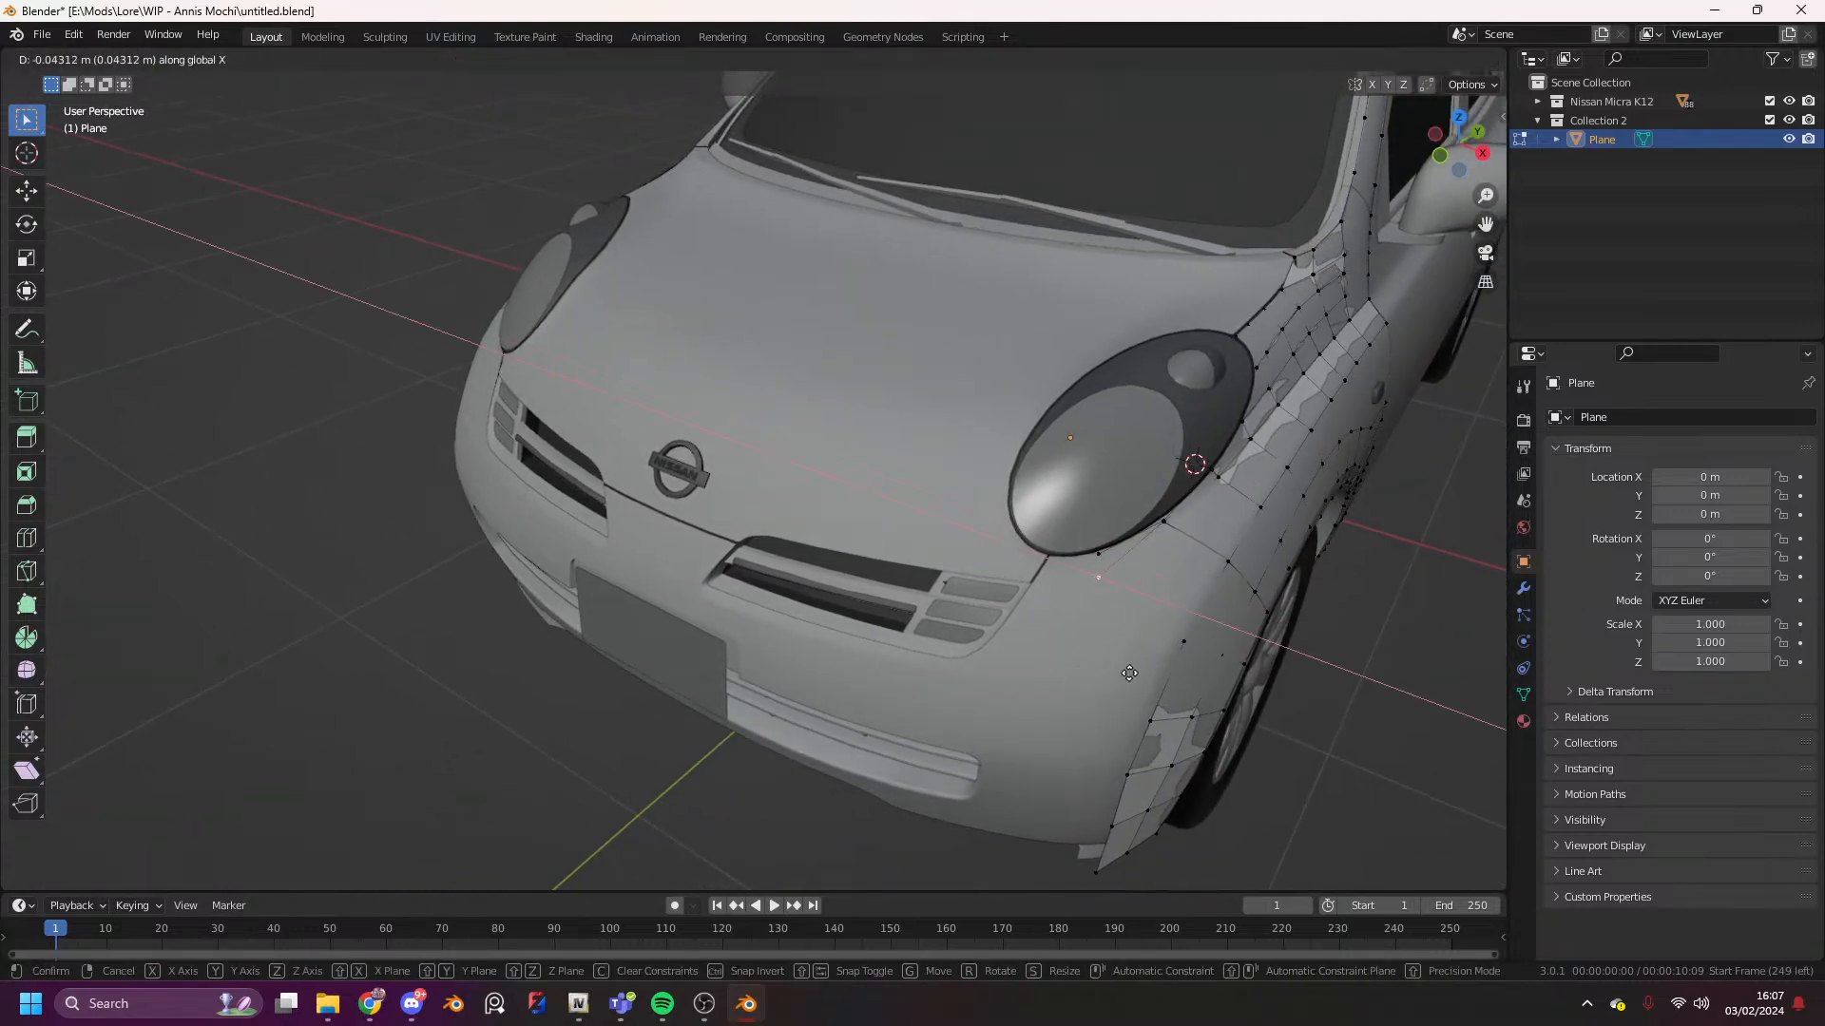
left_click(1135, 669)
- Extrude the vertex below the headlight forward to the upper outer corner of the grille surround in right orthographic view
middle_click_drag(1126, 592, 1180, 617)
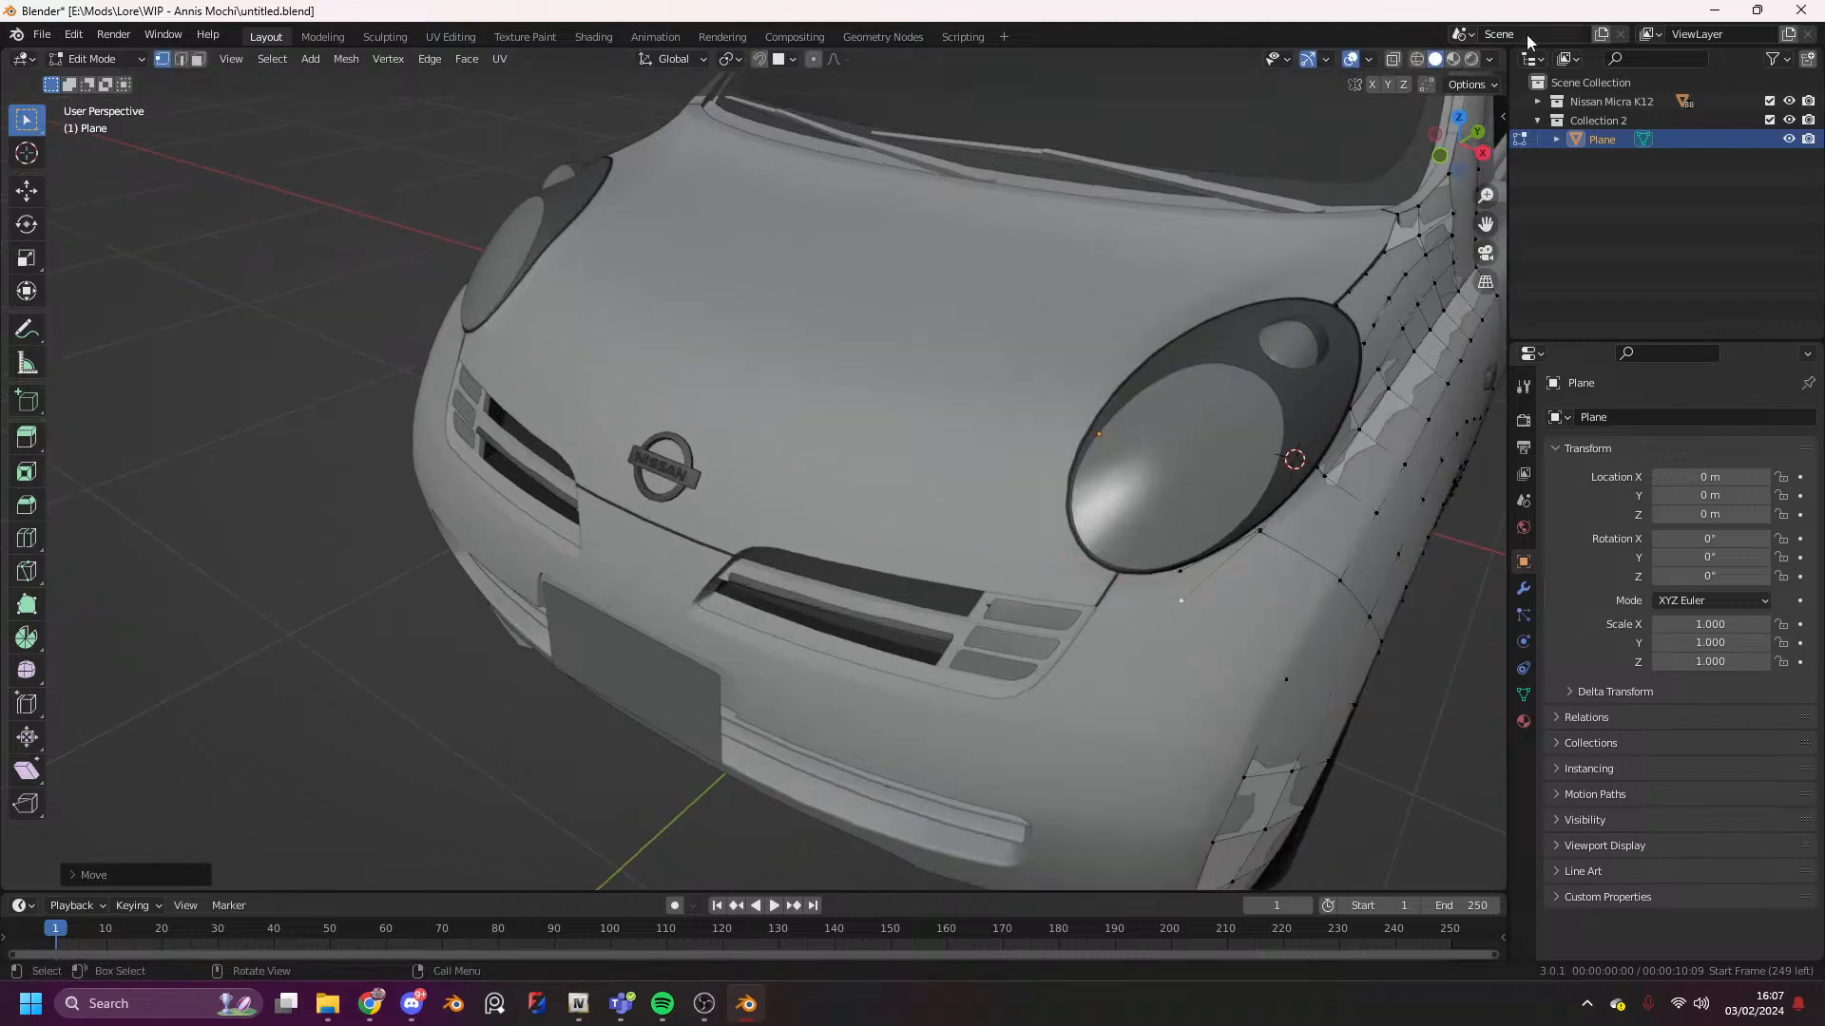
left_click(1482, 153)
scroll(1140, 437, "up", 3)
key("g")
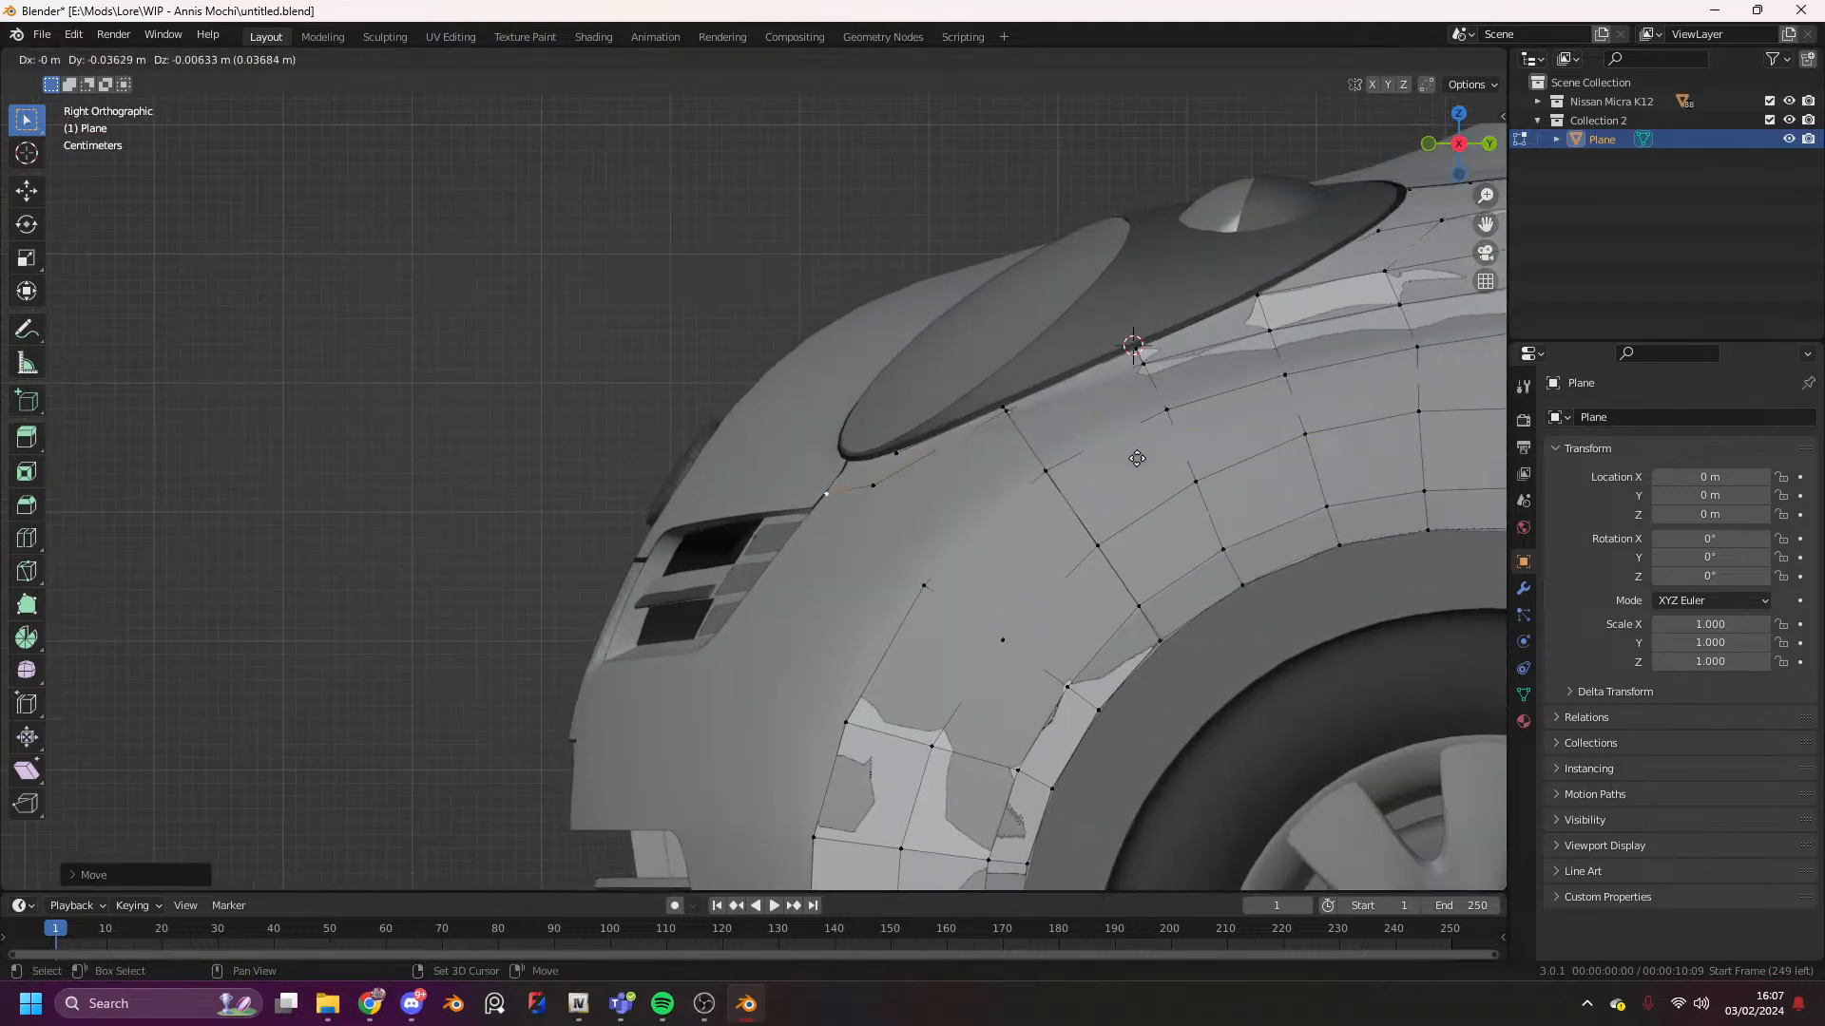
left_click(1079, 526)
- Extrude the vertex on the headlight's lower rim forward about 0.04 m to the headlight's front tip
left_click(893, 455)
key("e")
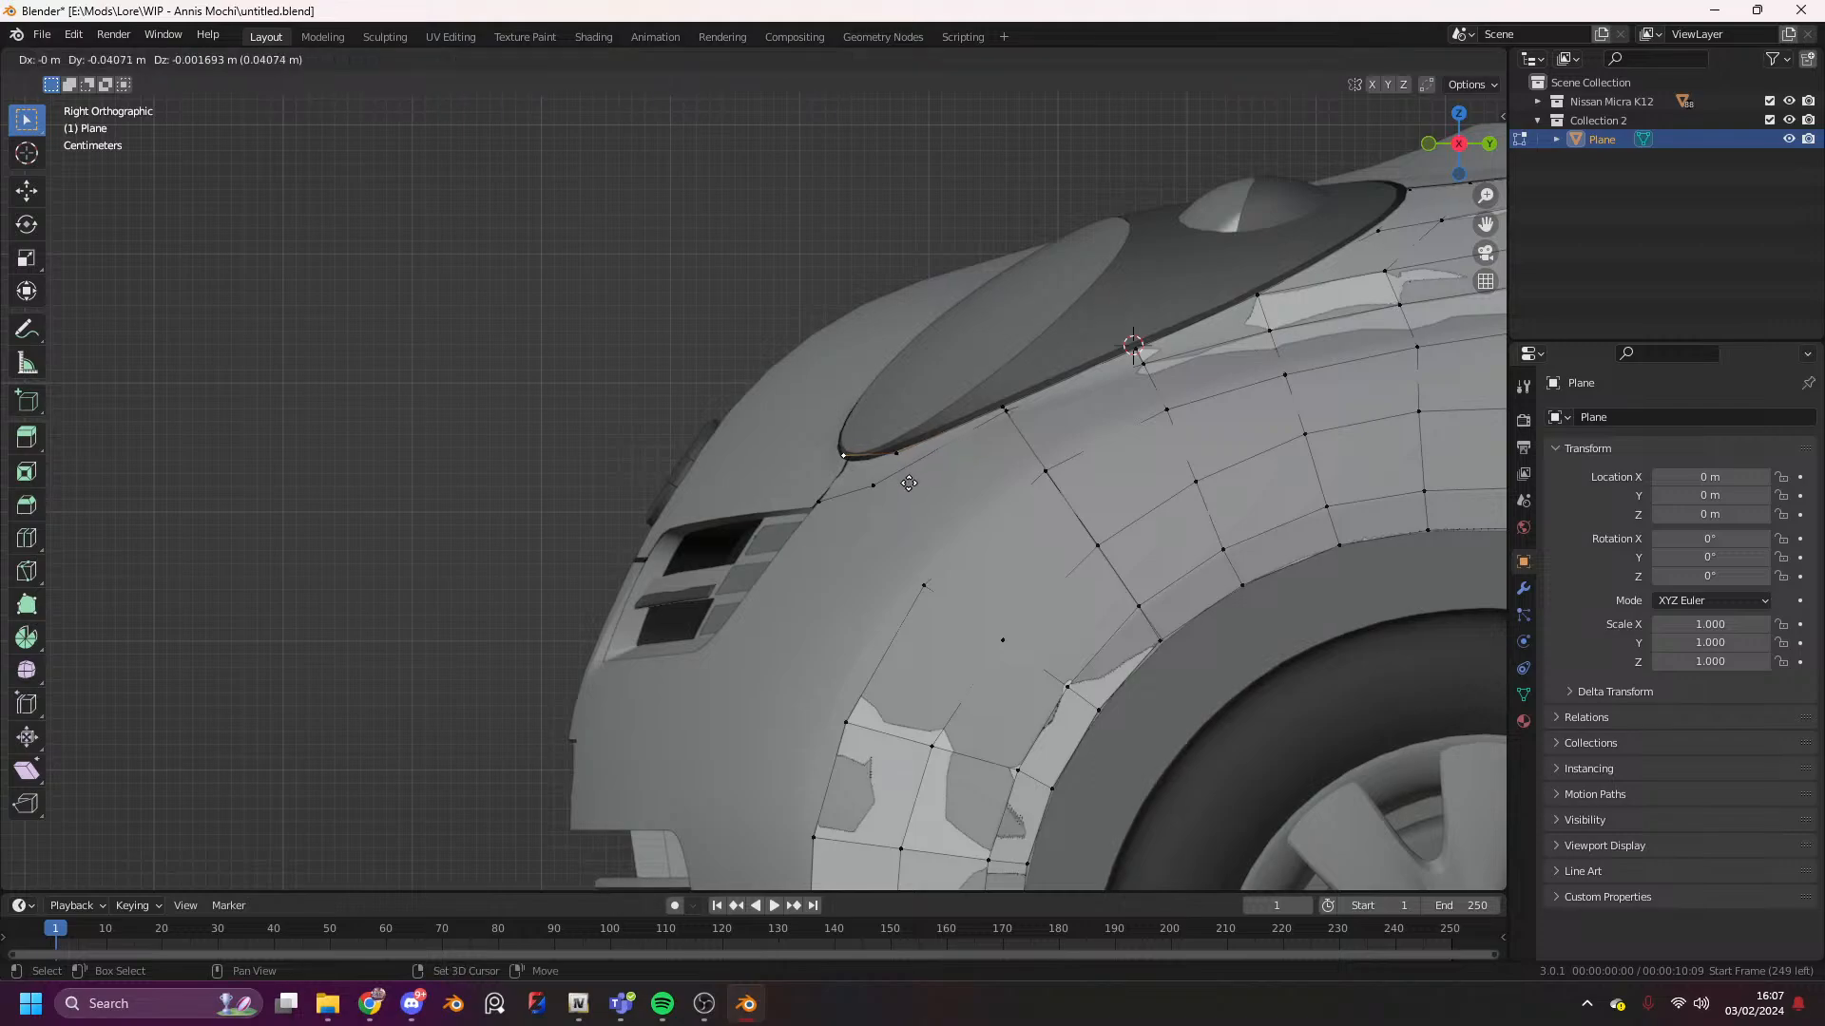
left_click(910, 482)
left_click(703, 1004)
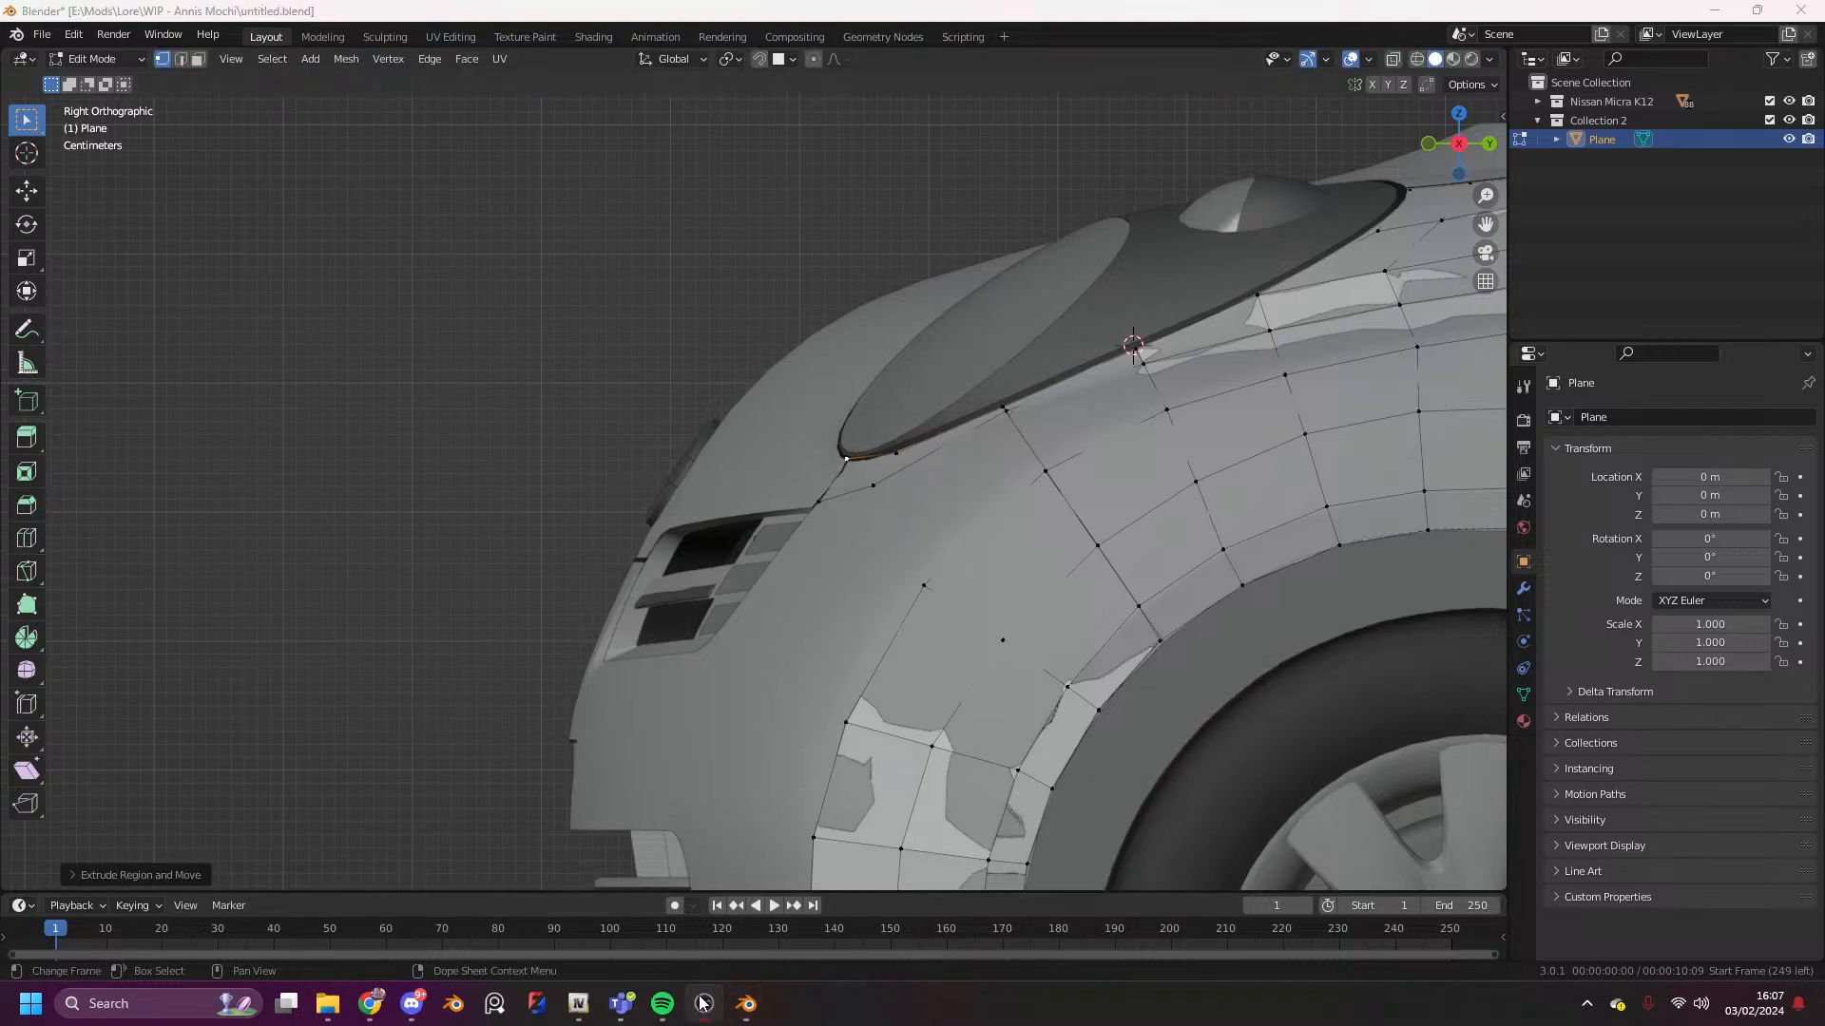
left_click(1104, 430)
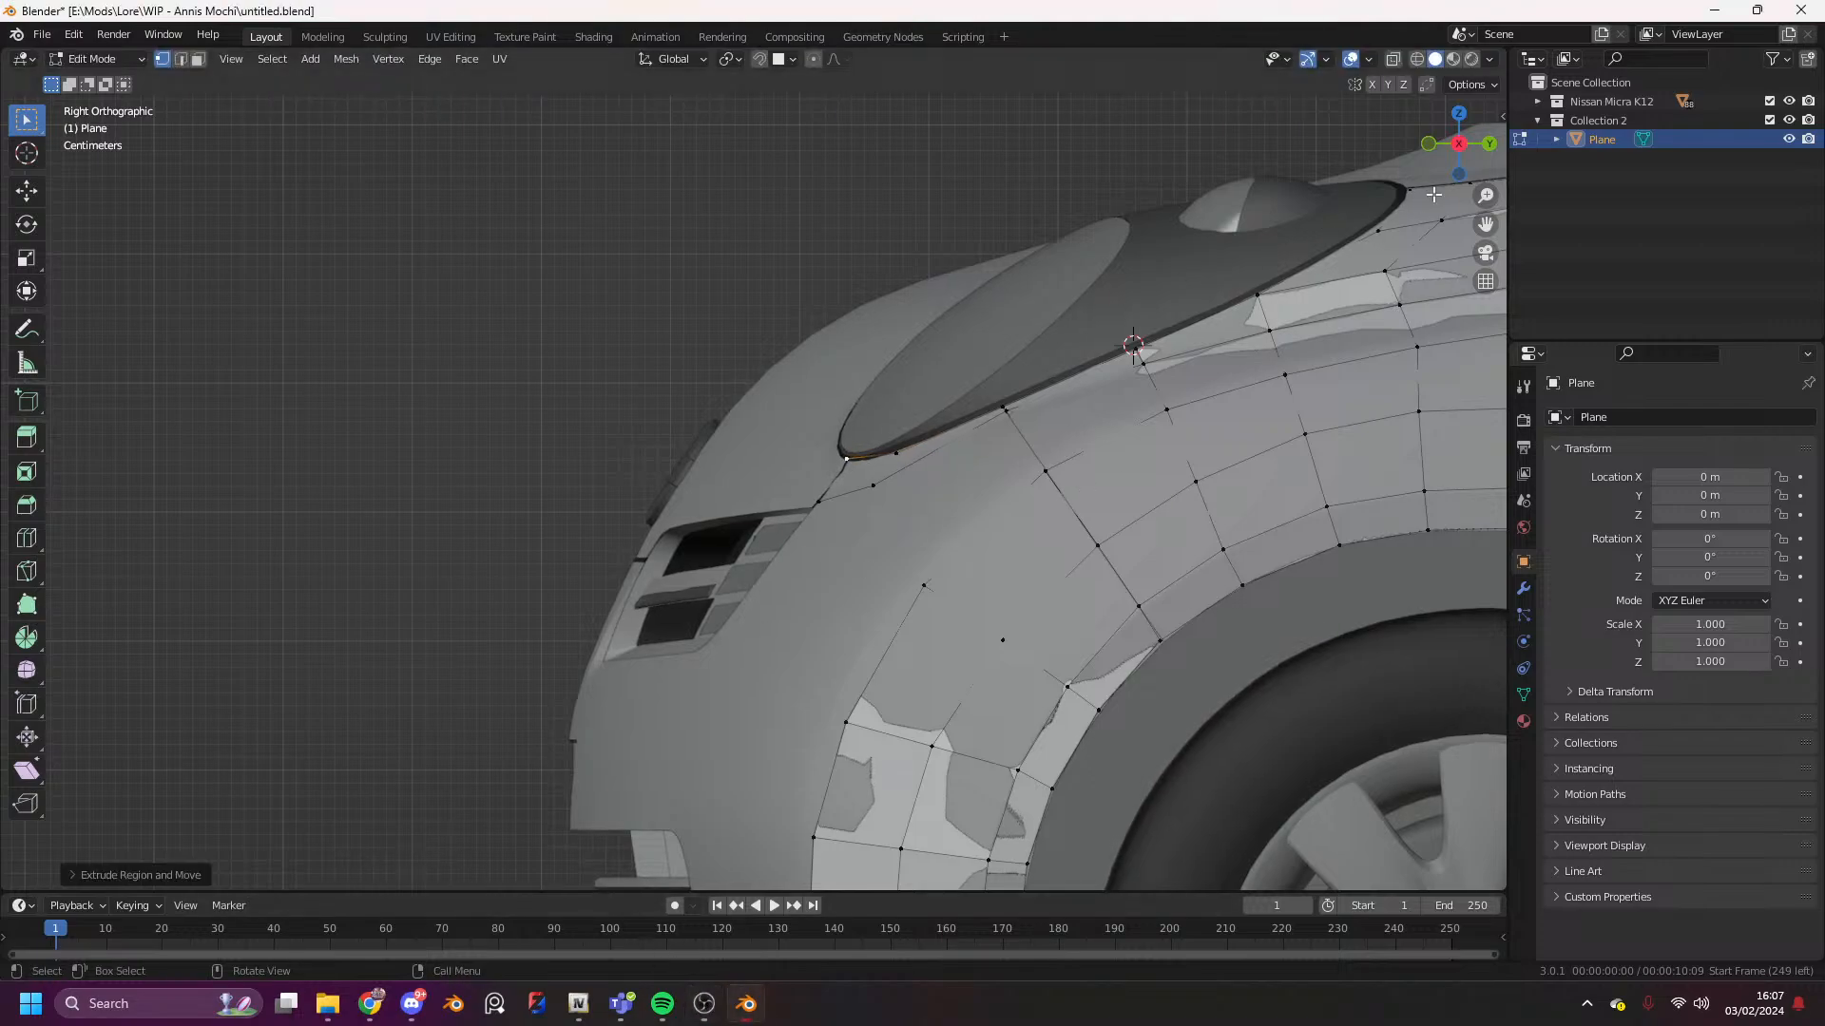
- Move the new headlight-tip vertex inward along the X axis so it sits against the rim
scroll(1473, 157, "down", 5)
left_click_drag(1473, 156, 1593, 204)
key("g")
key("x")
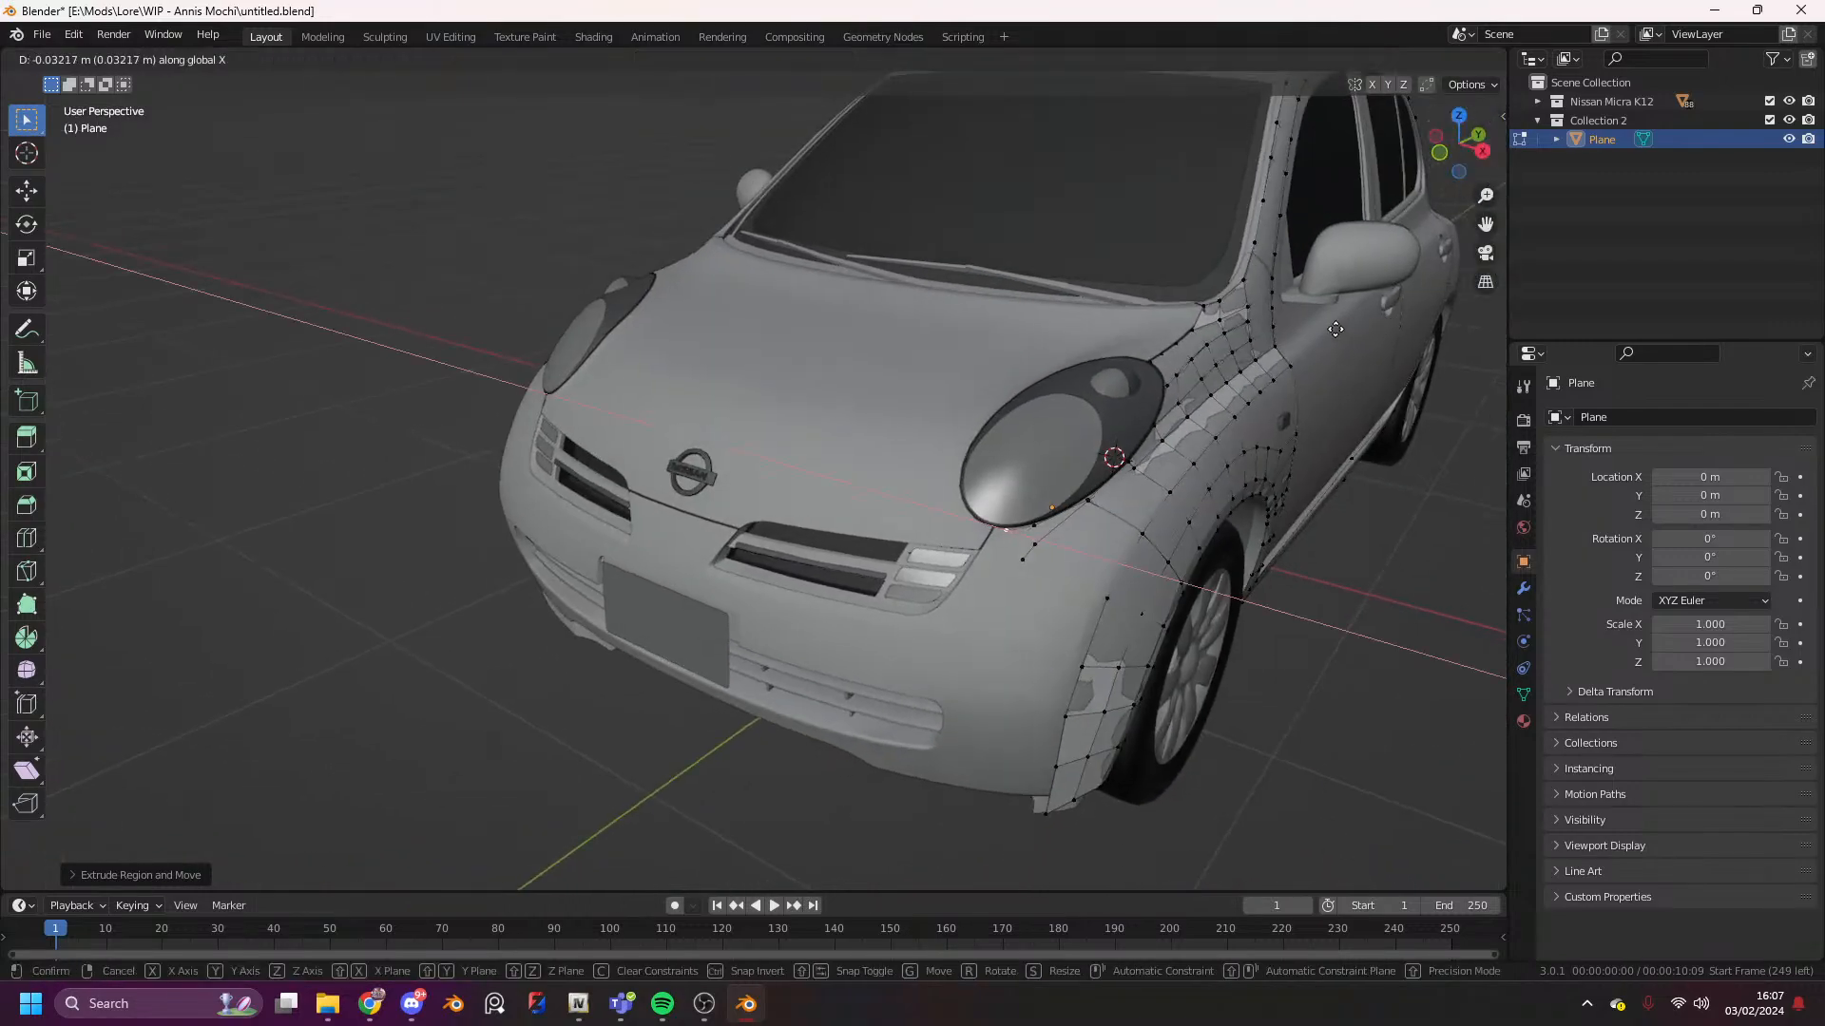
left_click(1226, 400)
- Move the vertex at the grille surround's corner inward along the X axis onto the panel gap
scroll(1200, 655, "up", 3)
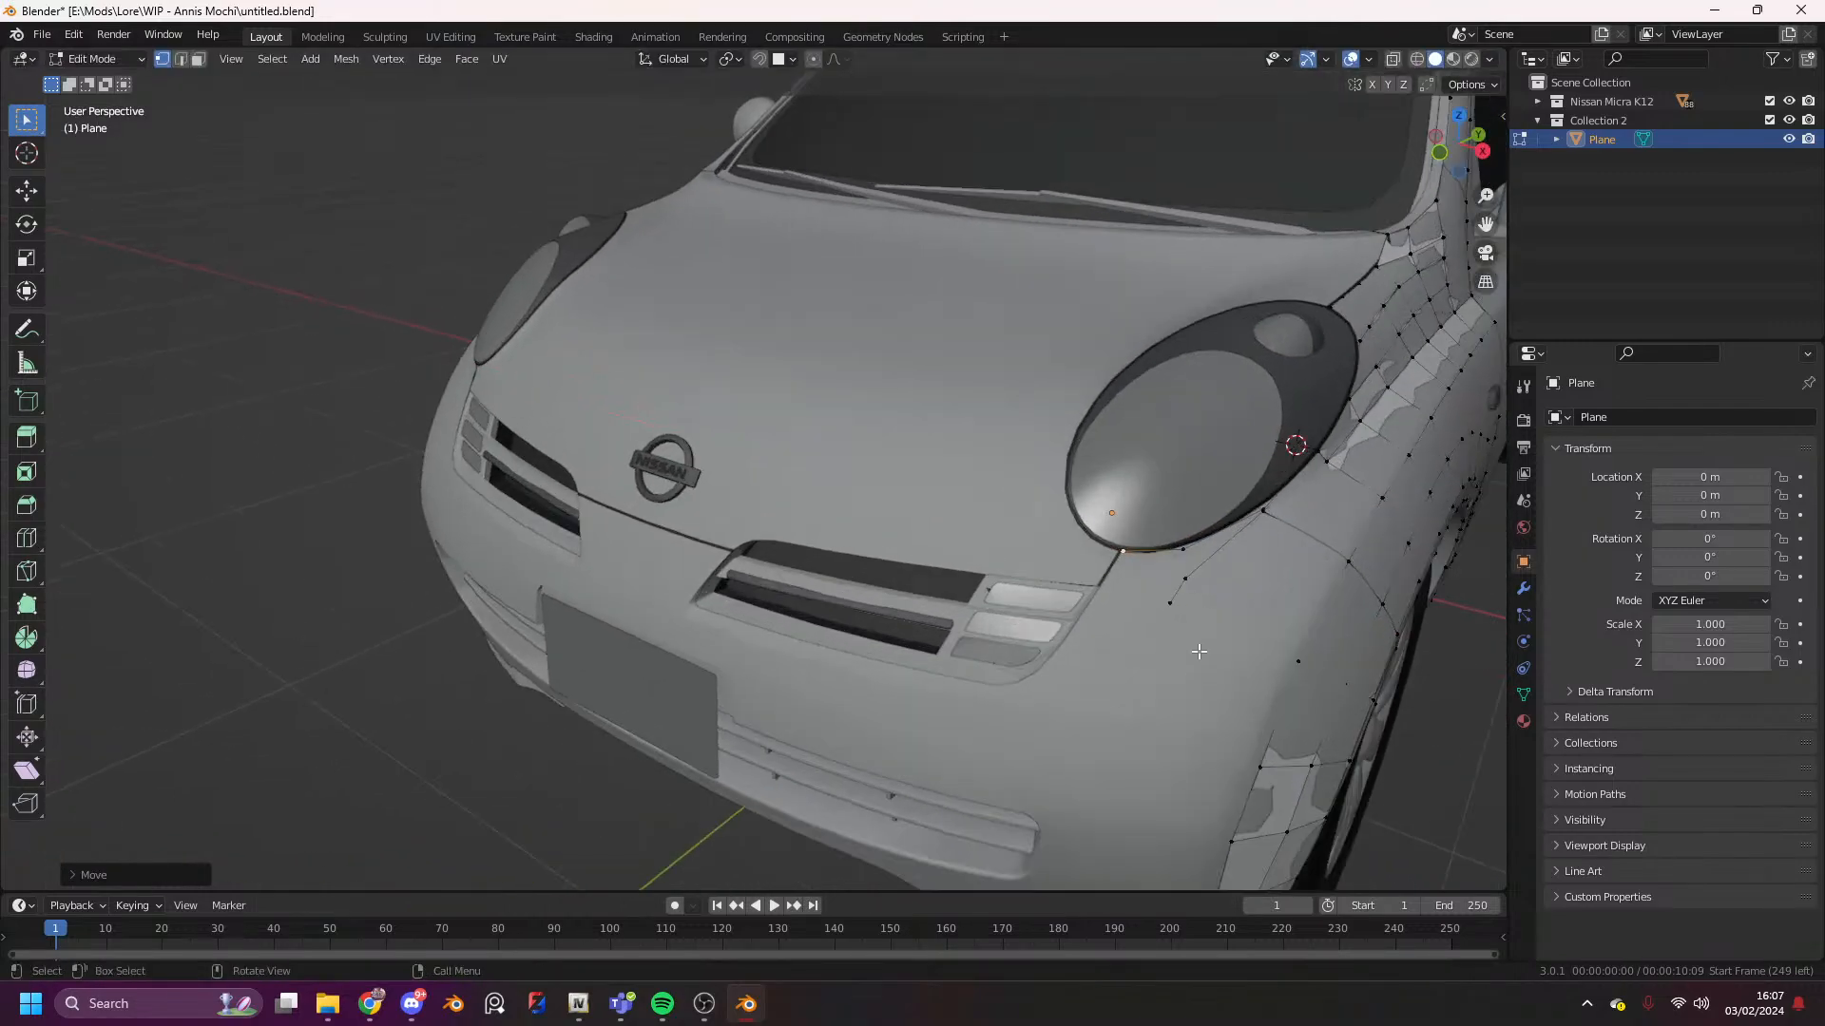
left_click(1200, 655)
key("g")
key("x")
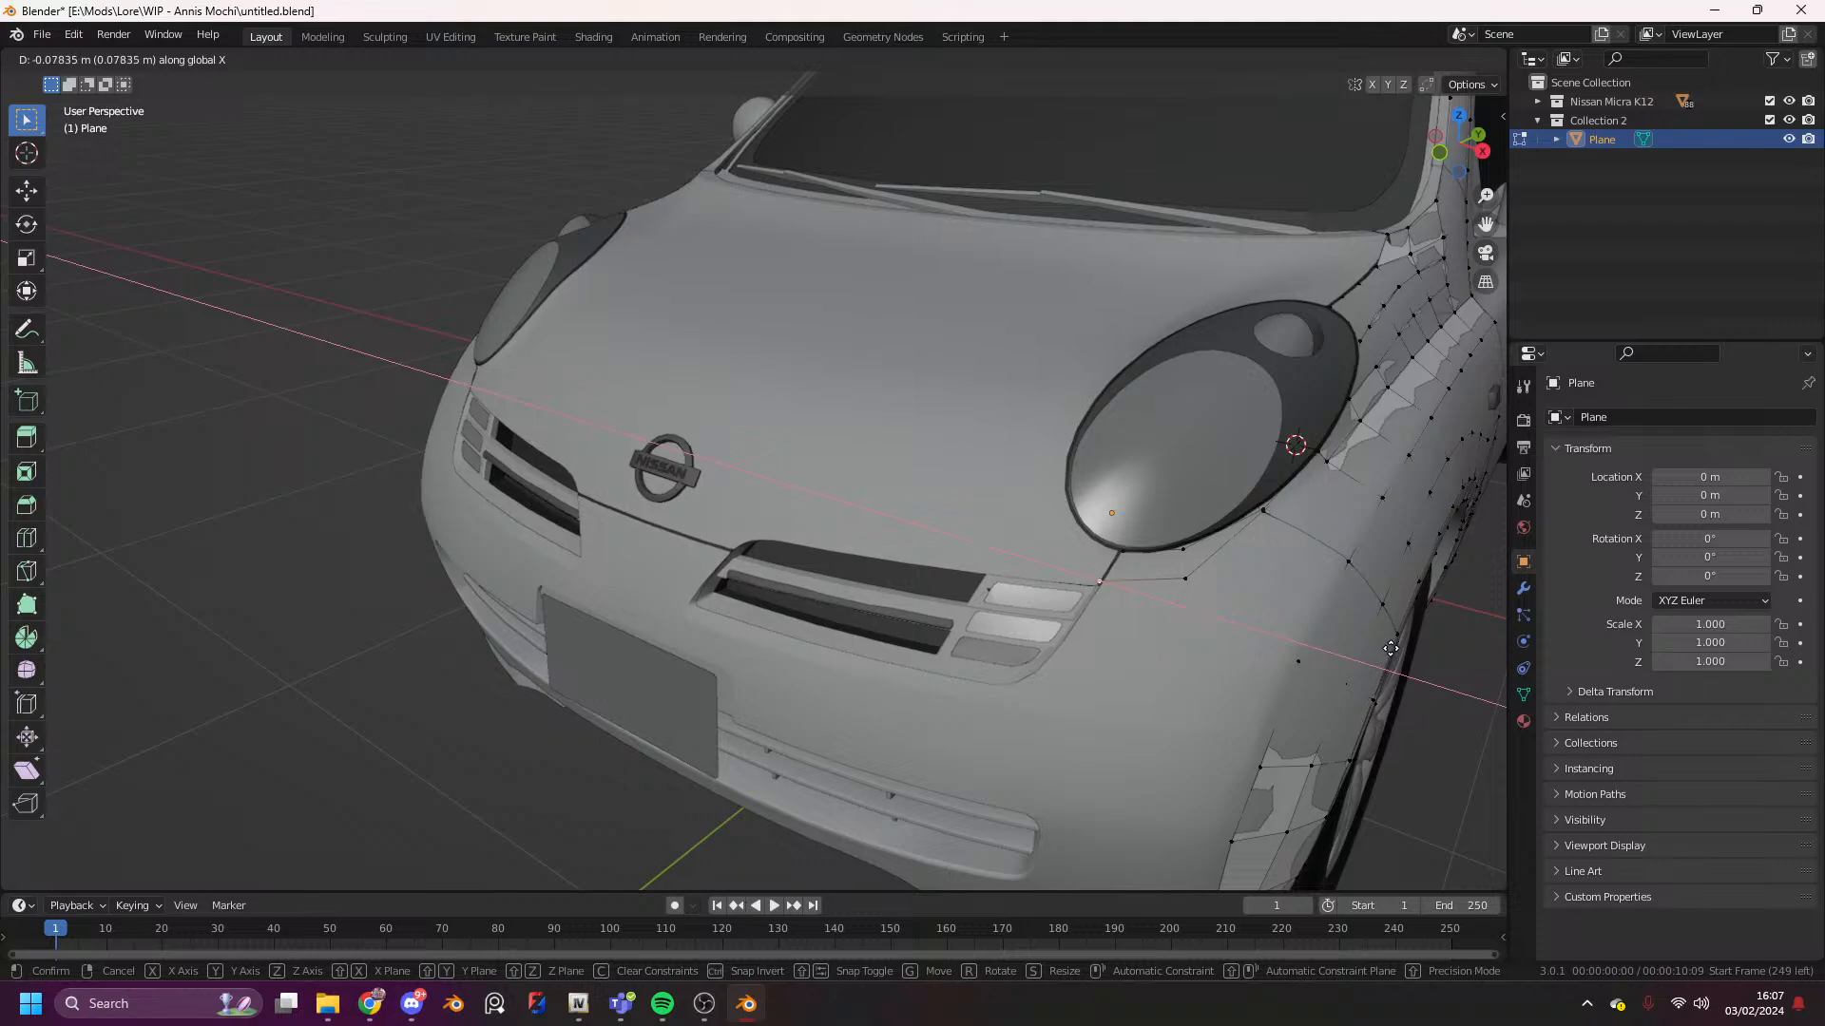
left_click(1353, 649)
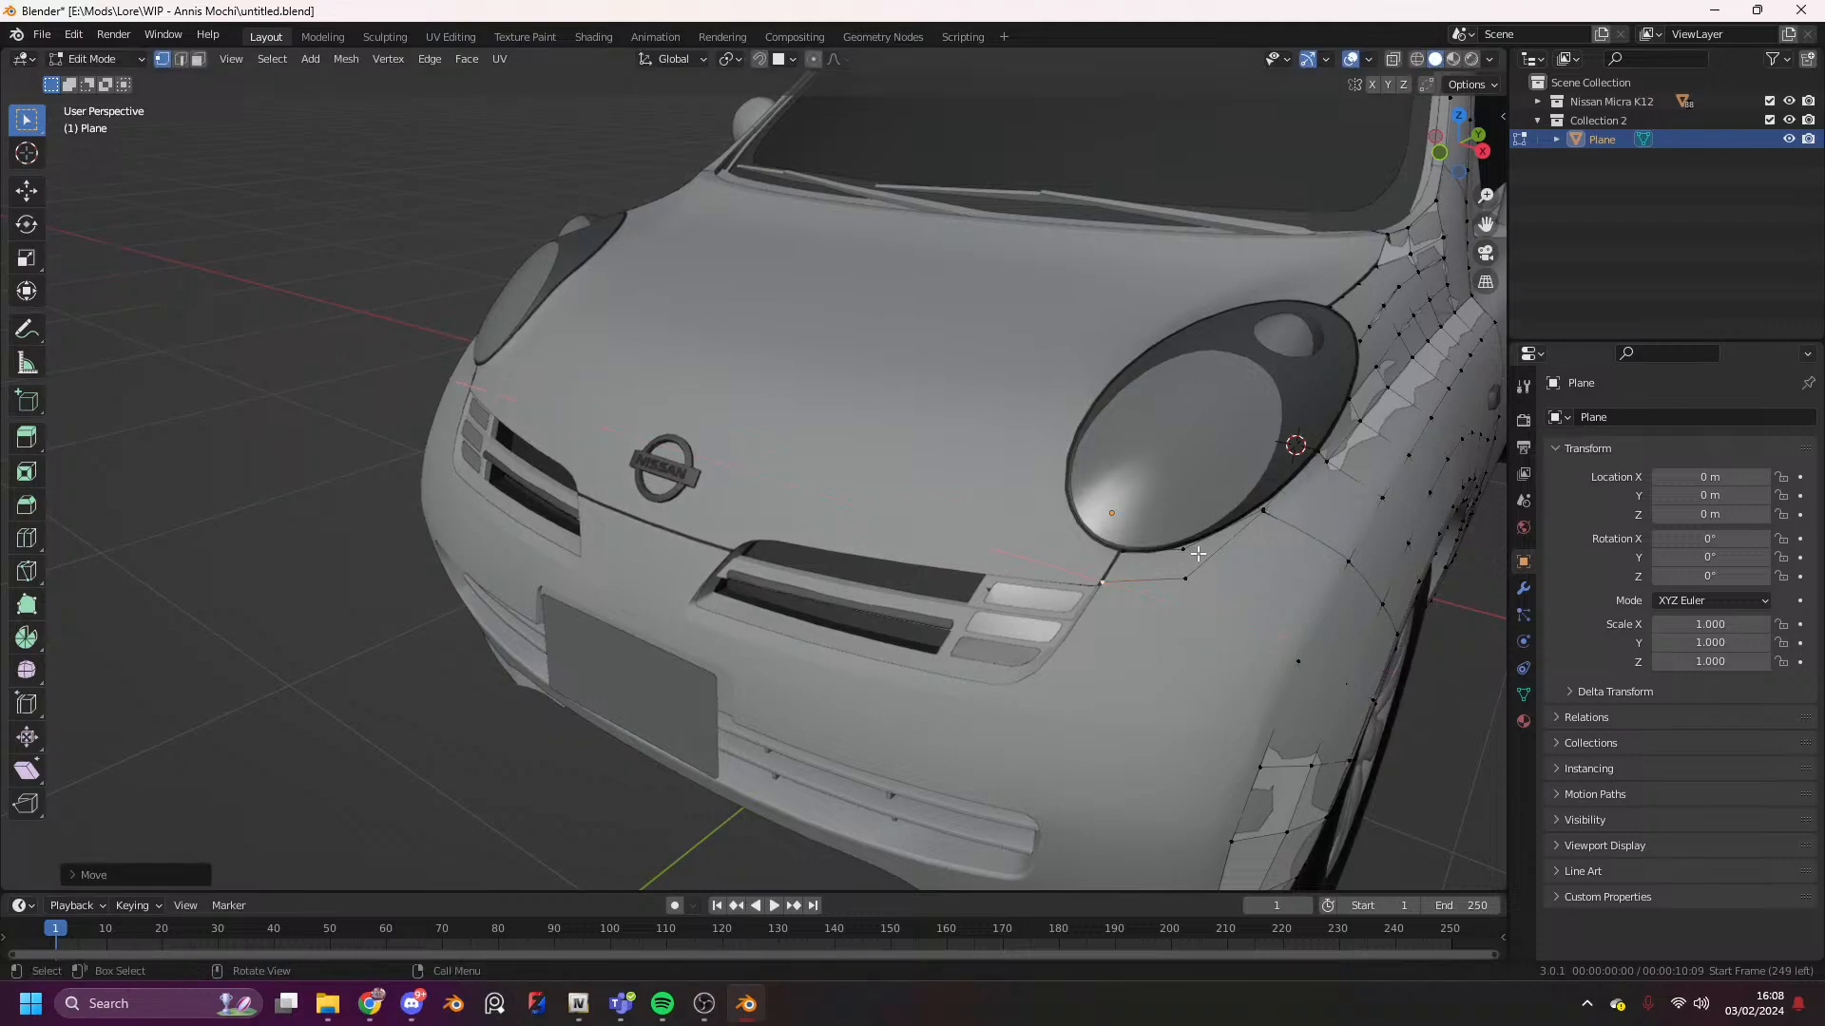
- Extrude the middle vertex below the headlight about 0.14 m down and forward to beside the grille's lower corner
key("ctrl+l")
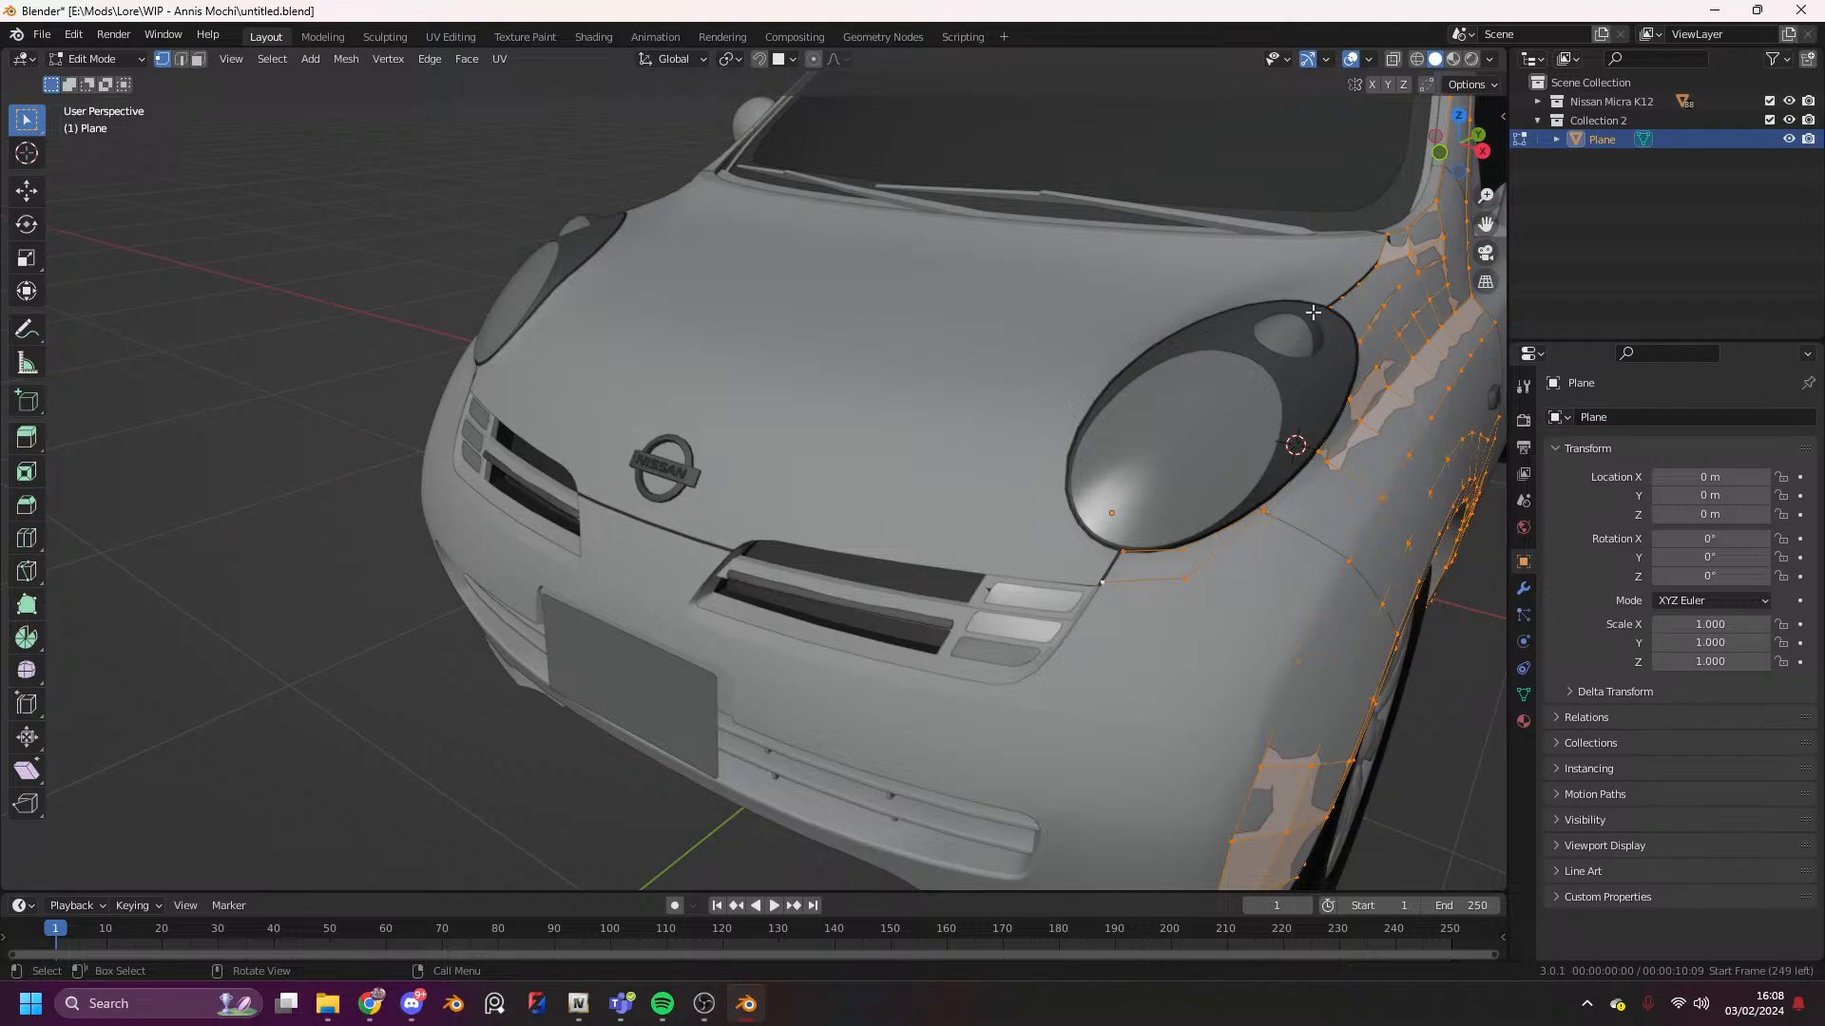
left_click(1480, 155)
left_click(880, 488)
scroll(970, 562, "down", 2)
key("e")
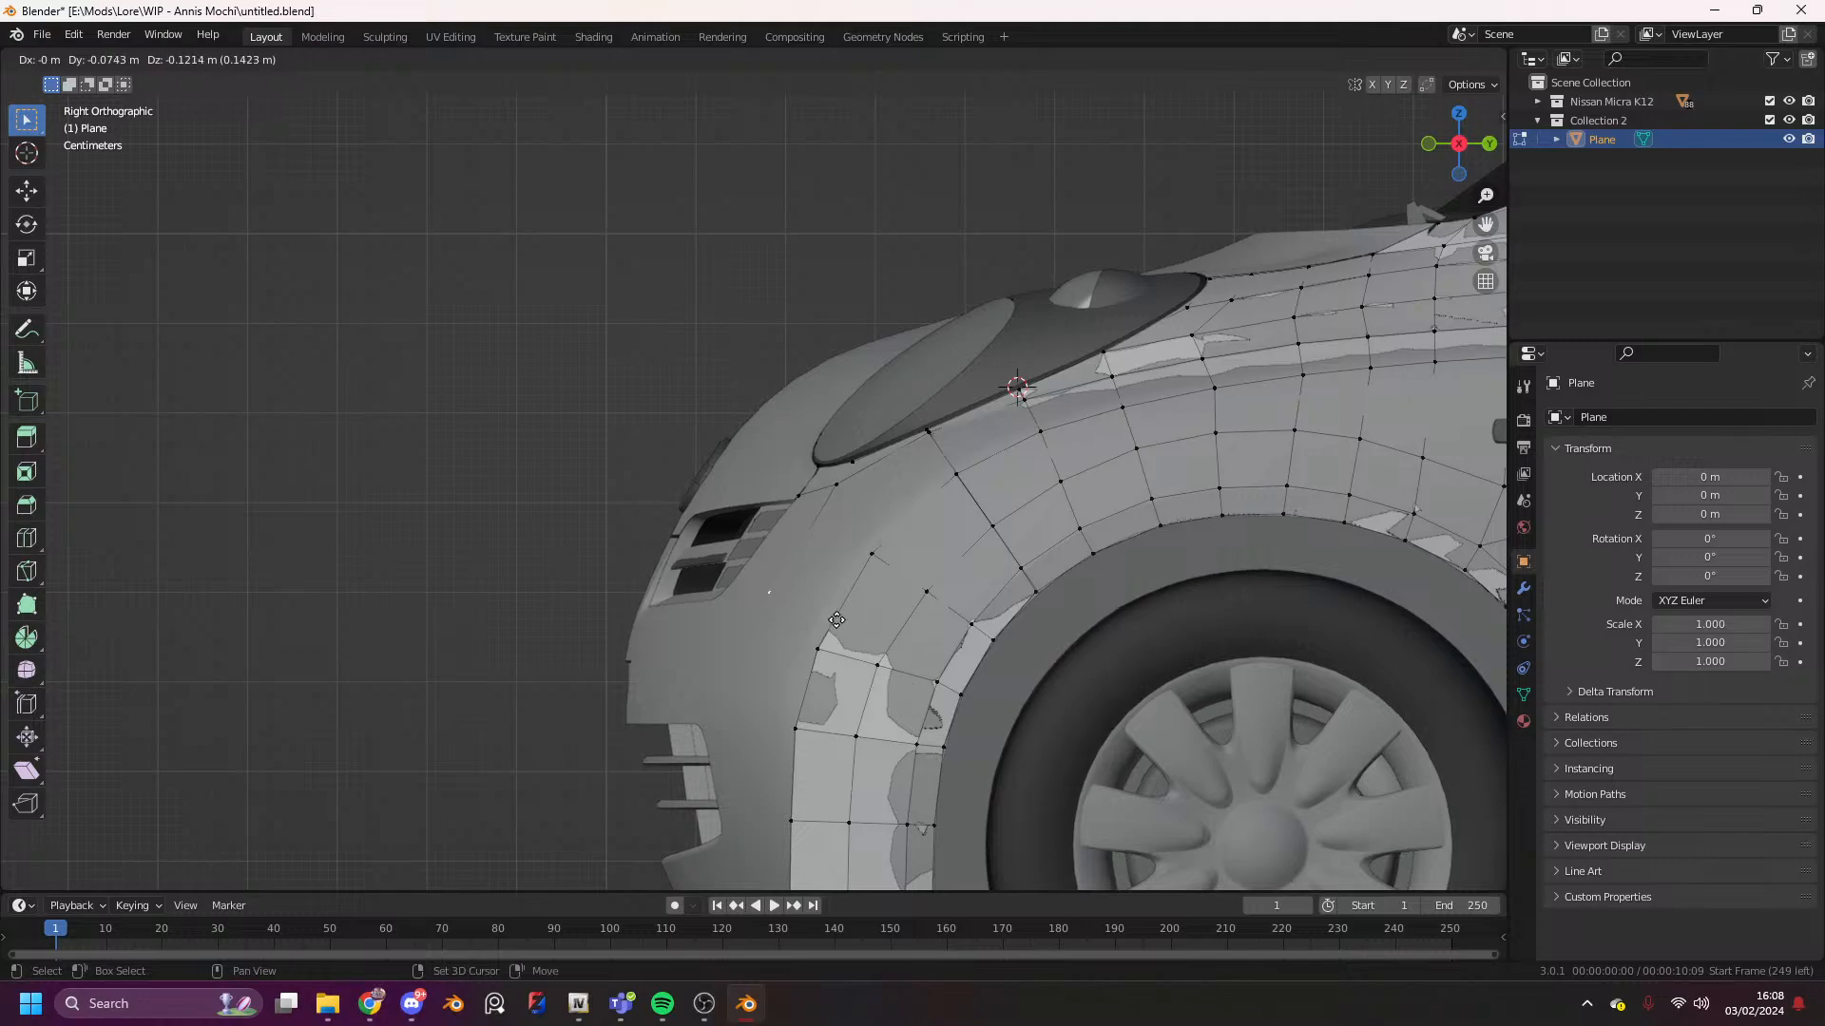
left_click(846, 596)
- Fill the faces joining the new bumper edge to the wheel-arch patch and to the fender below the headlight
left_click(868, 565)
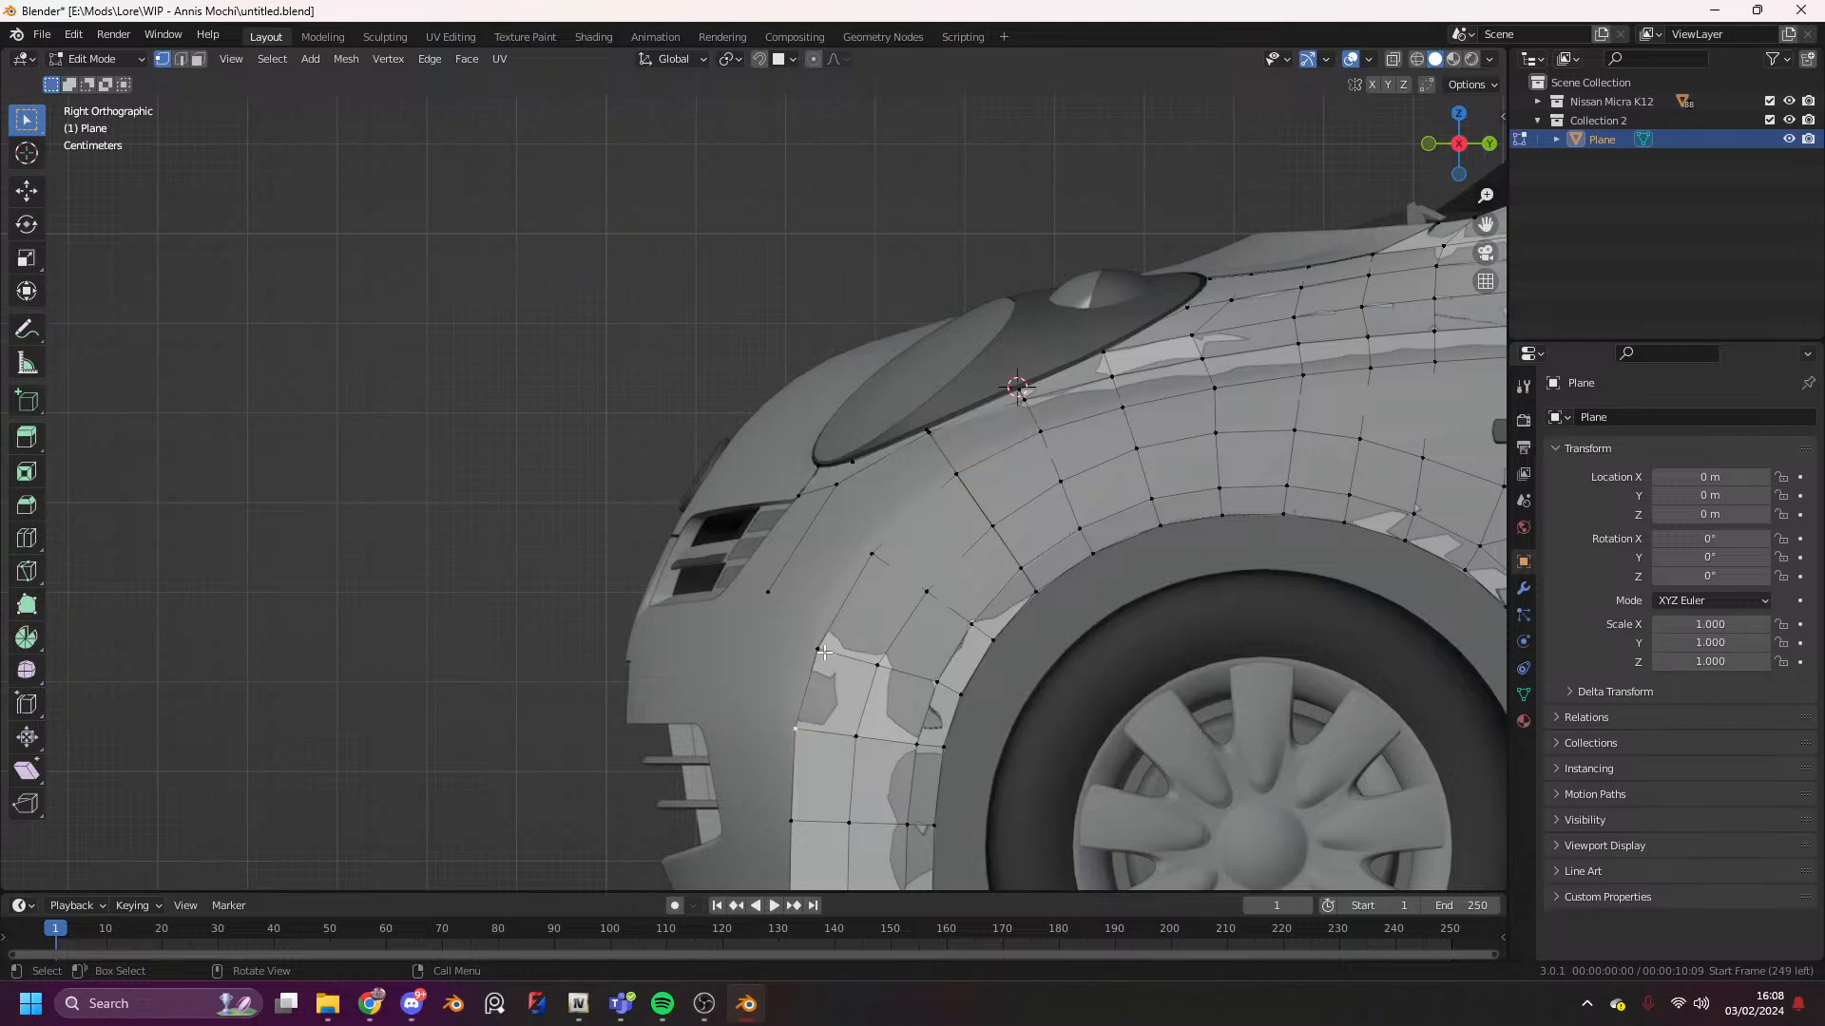
left_click(767, 590, "shift")
left_click_drag(898, 648, 717, 481)
left_click(931, 443, "shift")
left_click(874, 550, "shift")
scroll(851, 485, "up", 3)
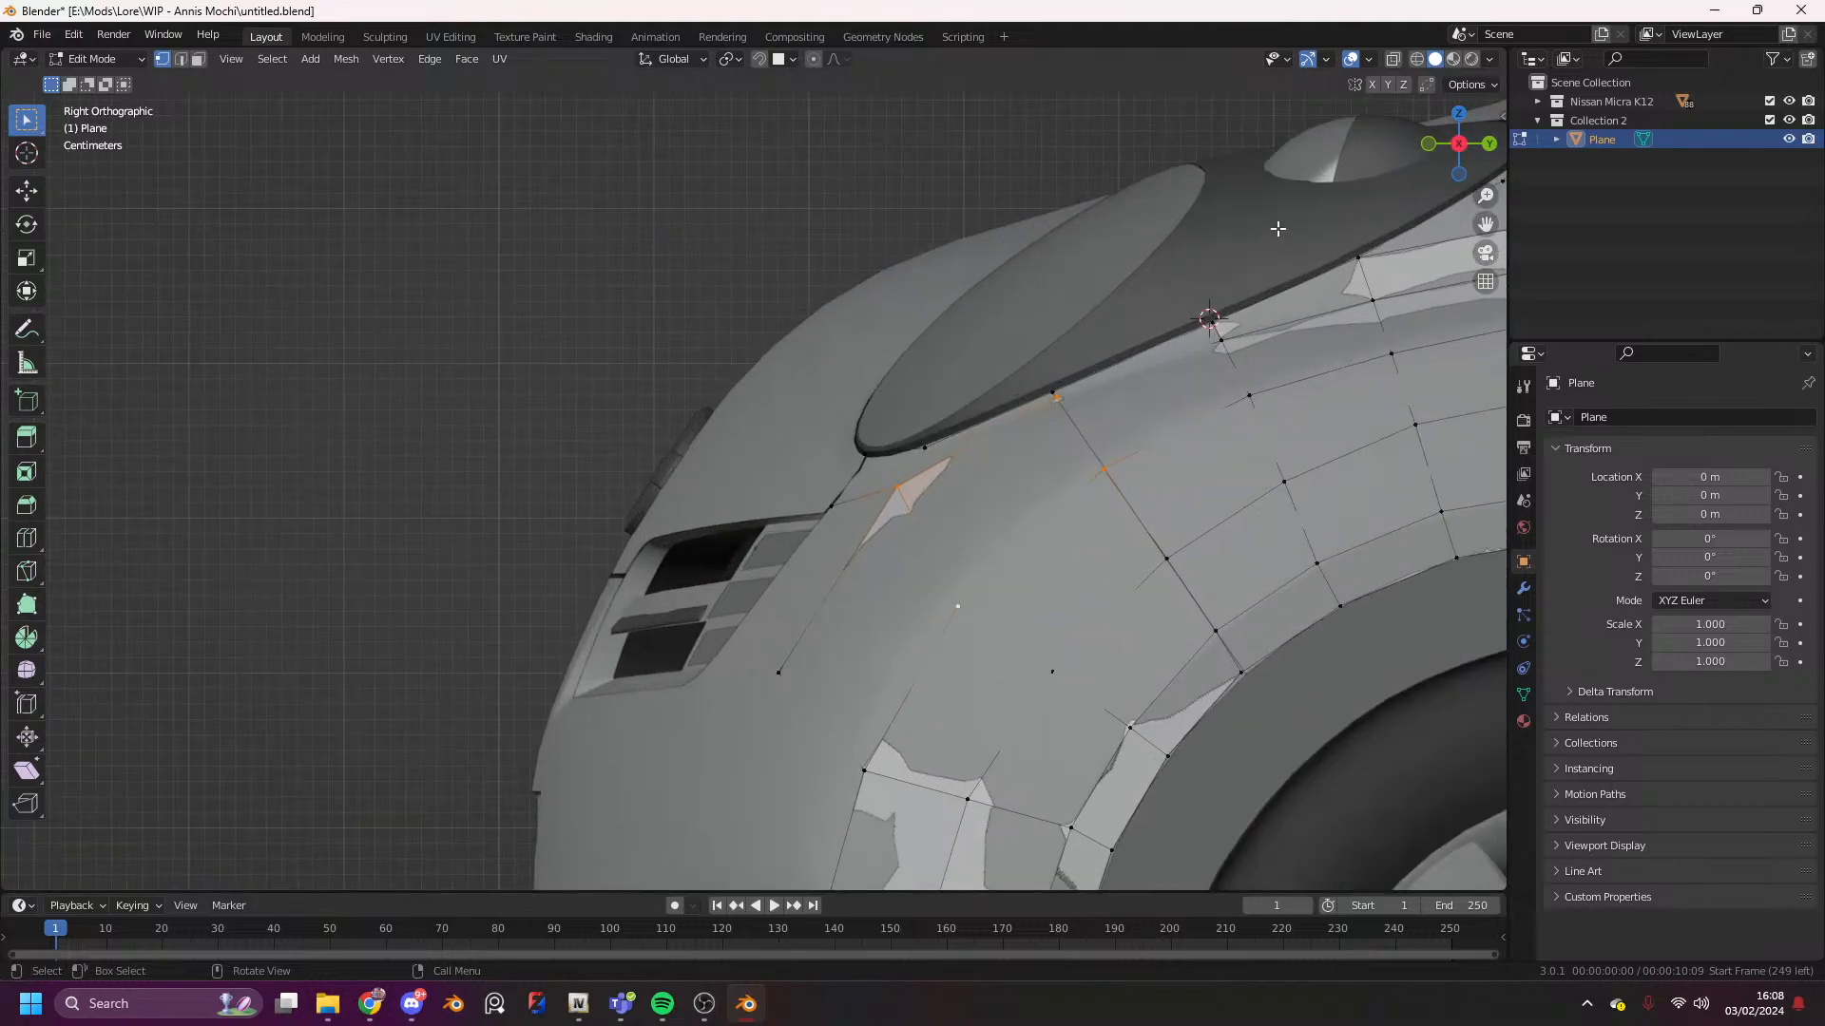
- Fill the narrow face along the headlight's lower rim and slide its rear lower vertex down the fender edge
scroll(1425, 162, "down", 7)
left_click_drag(1479, 140, 1504, 182)
scroll(1012, 630, "up", 4)
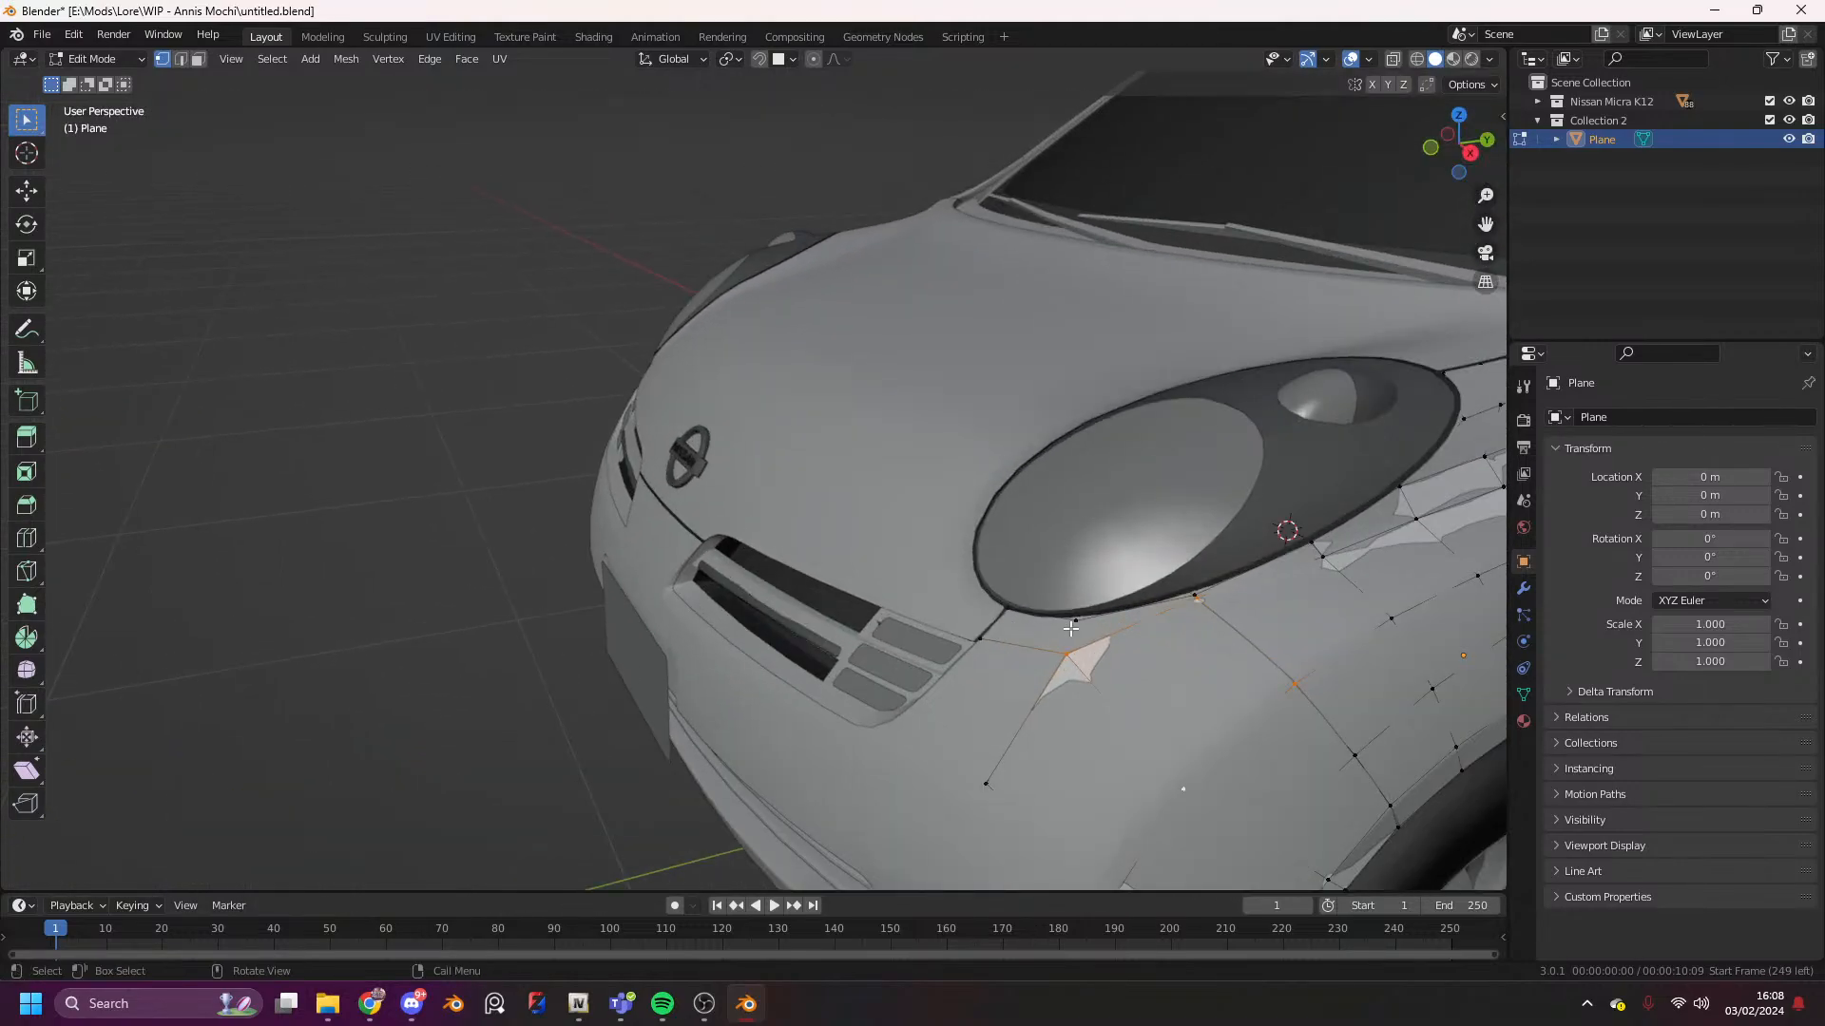
left_click(1196, 591, "shift")
key("shift+z")
key("shift+z")
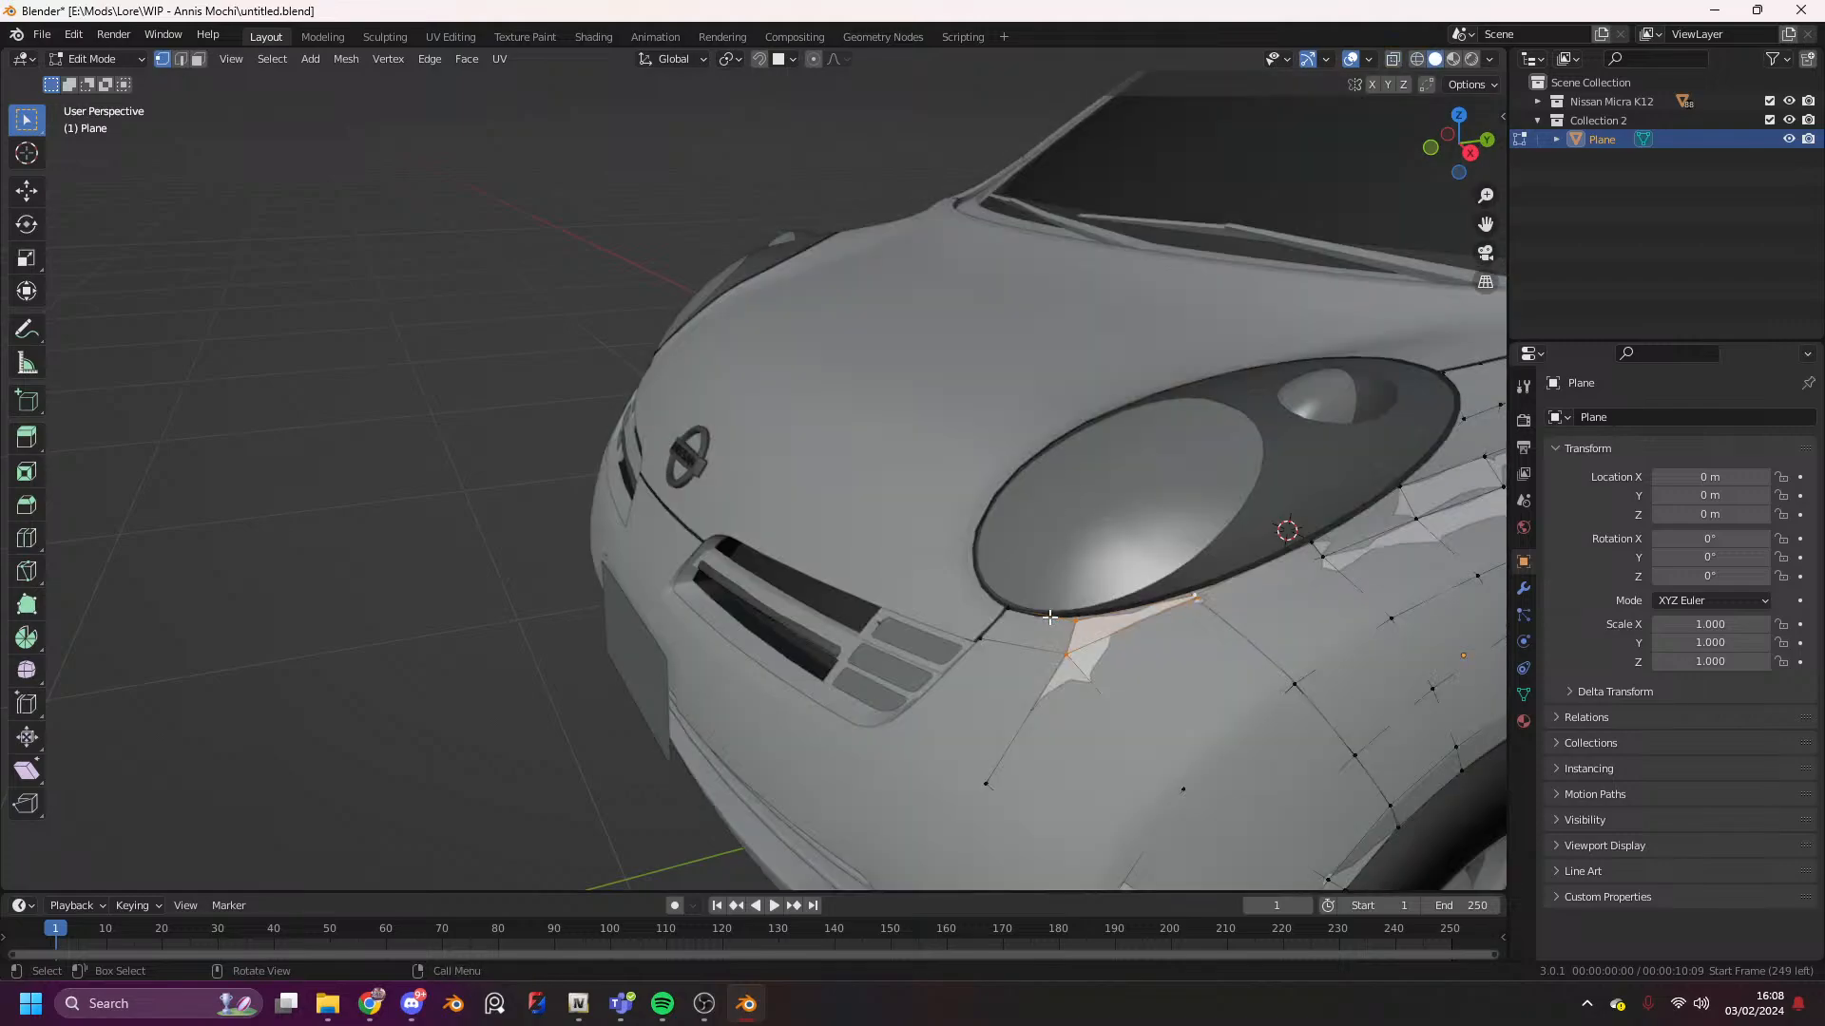
key("shift+v")
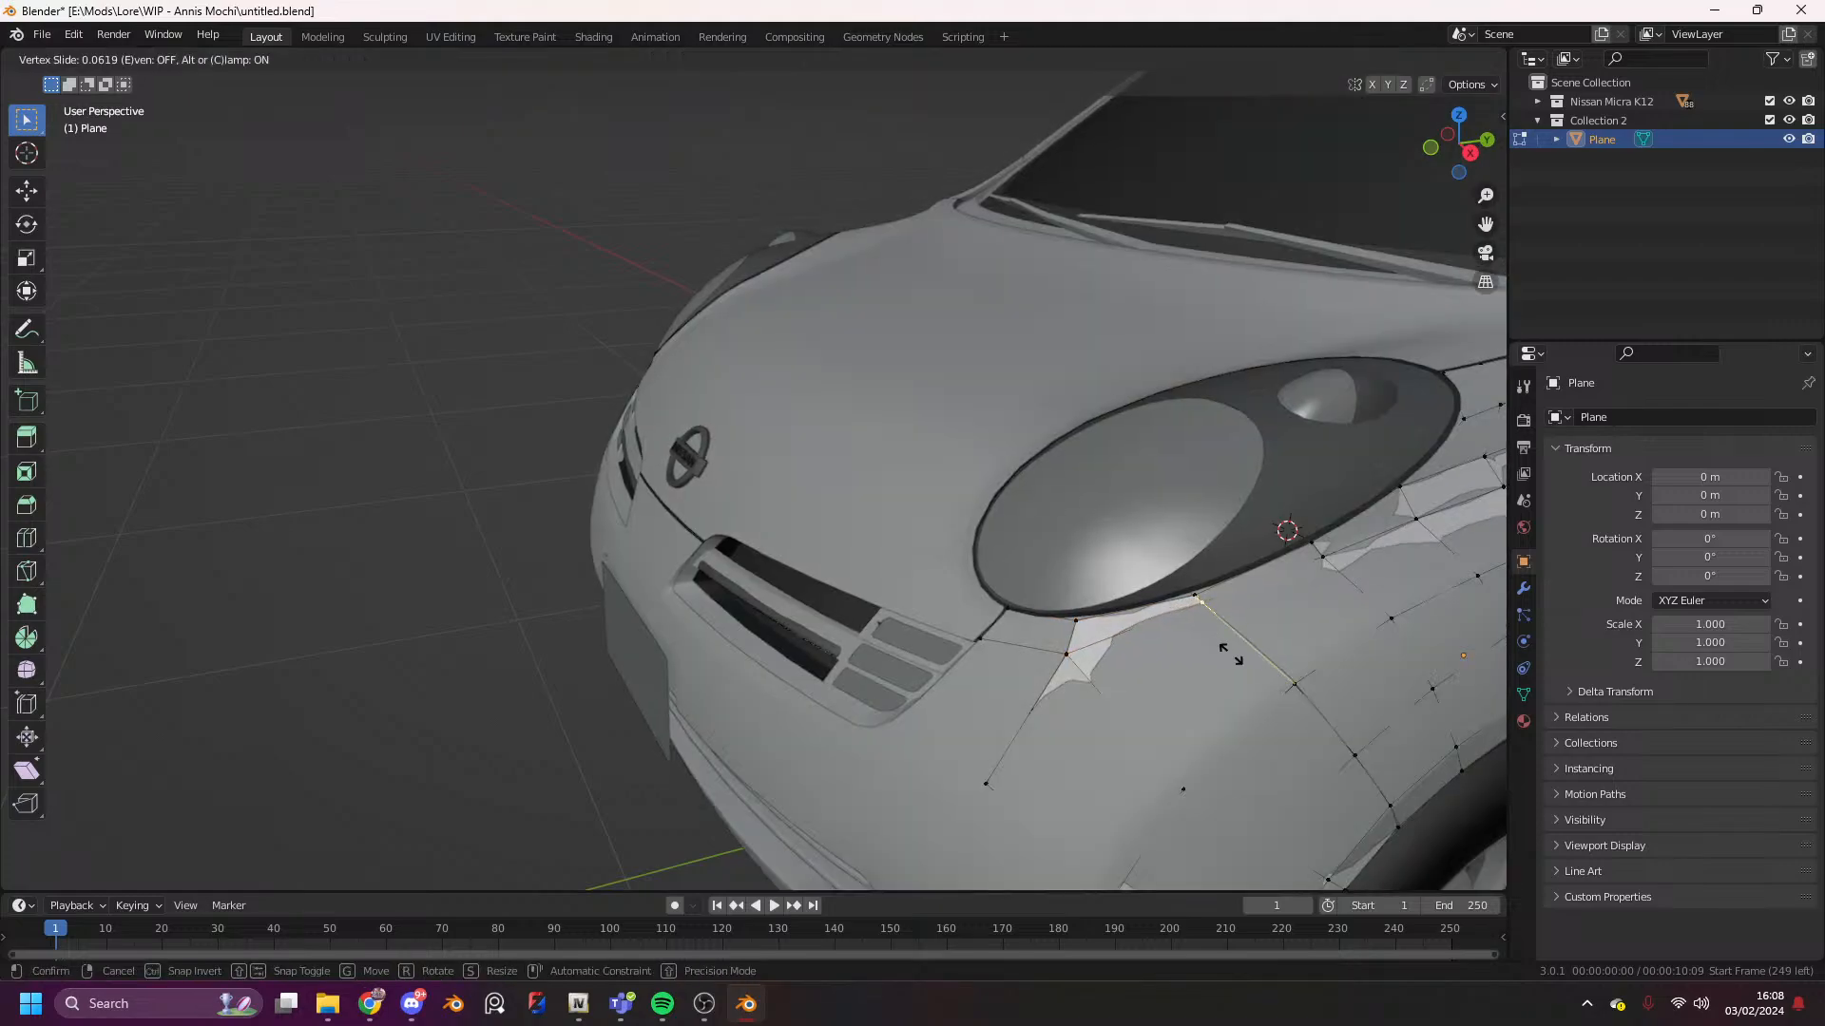
left_click(1253, 672)
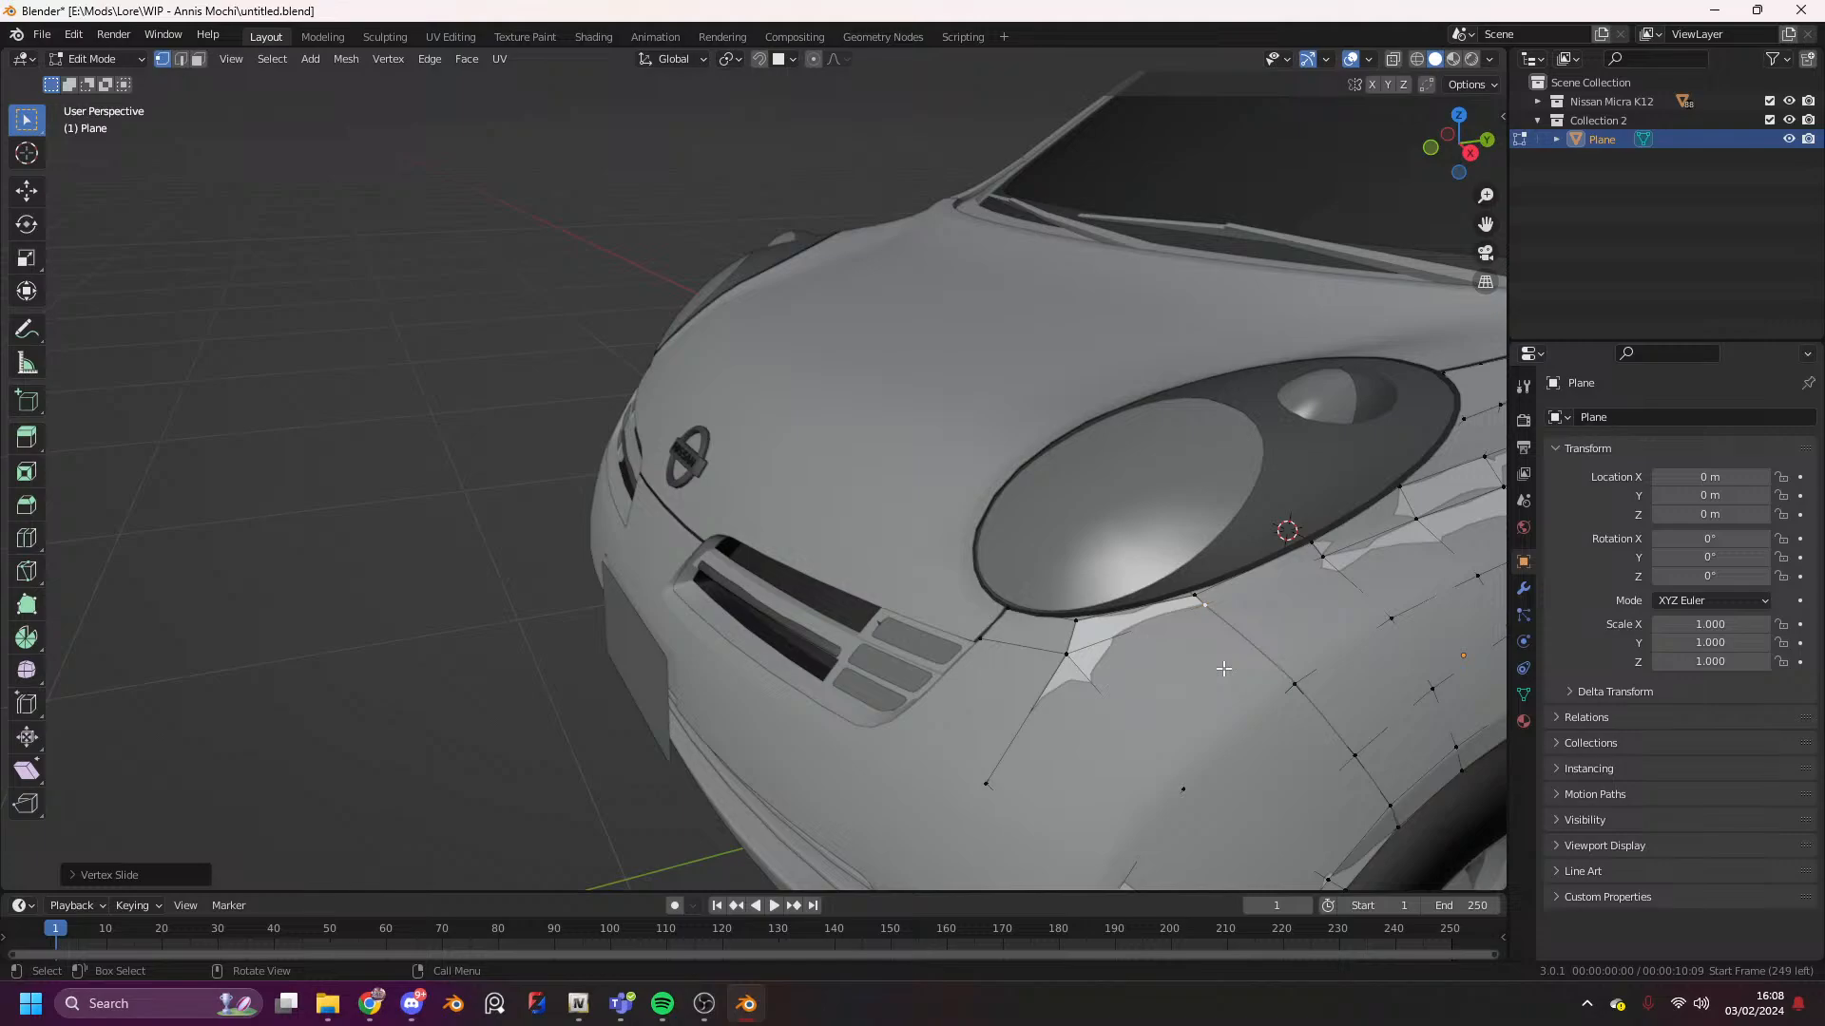
- Fill the face between the headlight's front tip and the grille corner, and select the whole mesh to review it from the side
left_click(1071, 653)
left_click(1037, 601, "shift")
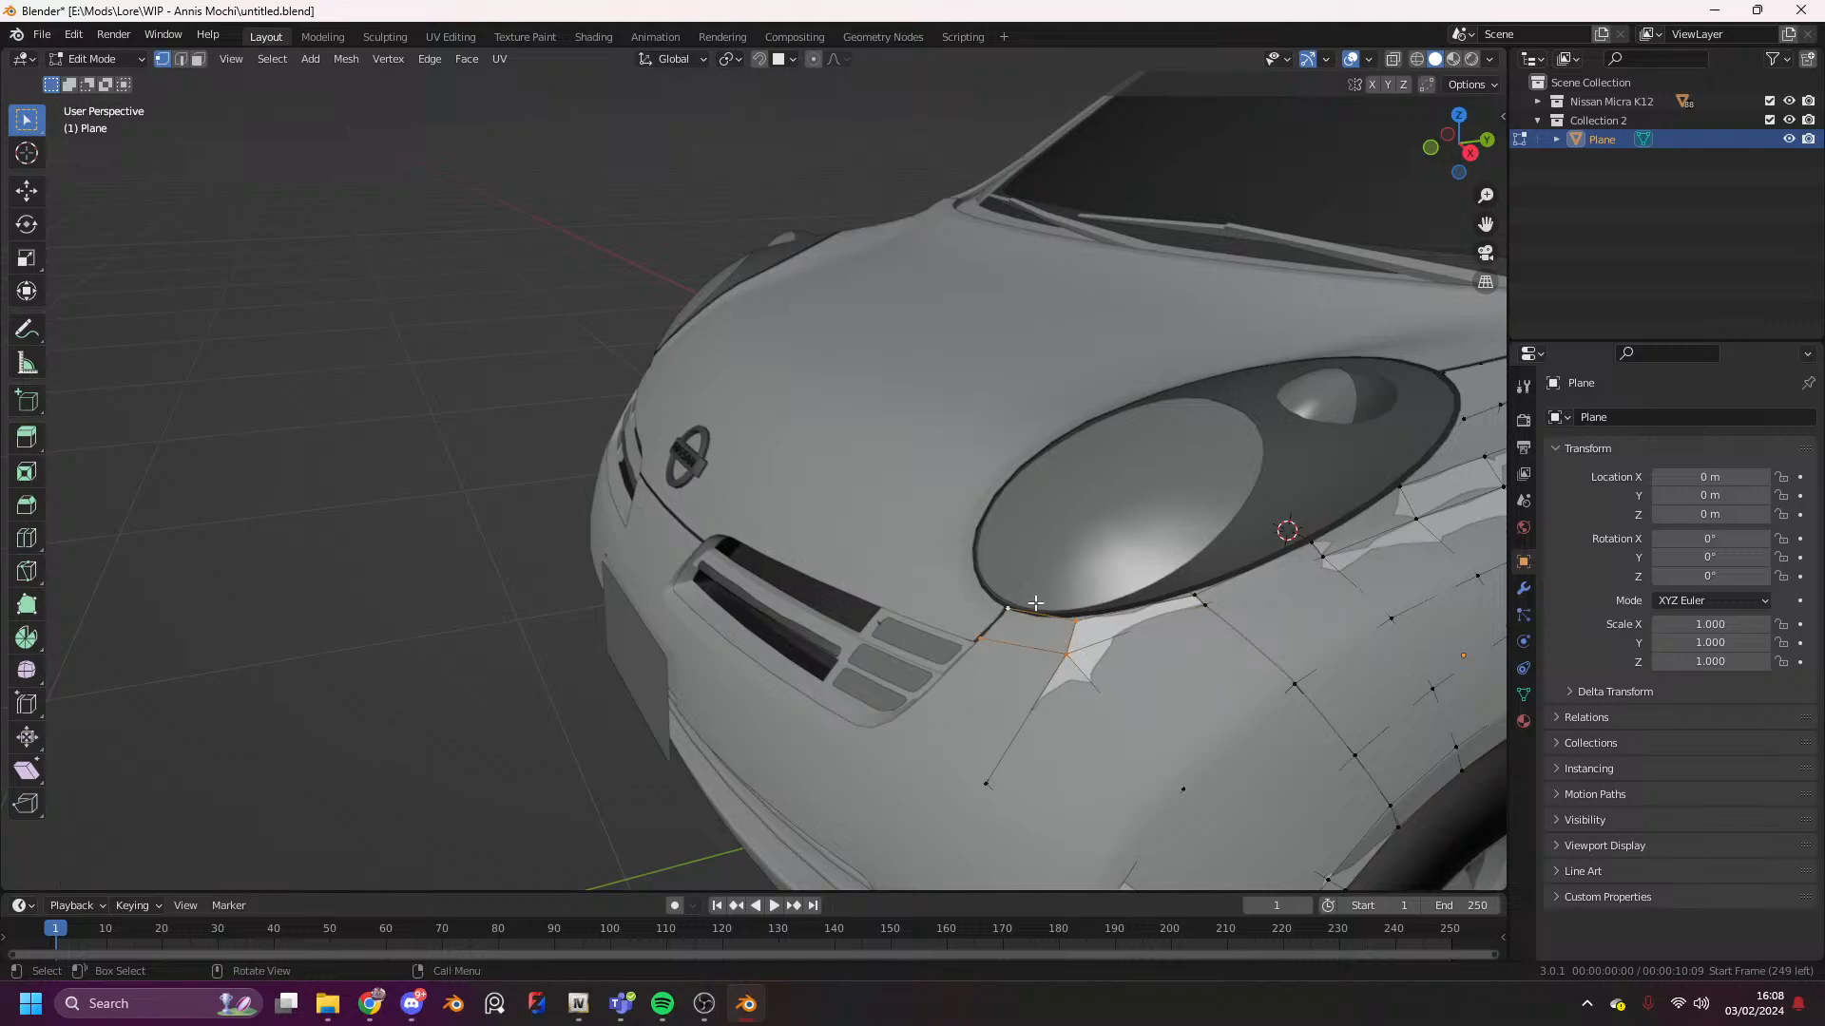
scroll(1048, 608, "down", 5)
key("a")
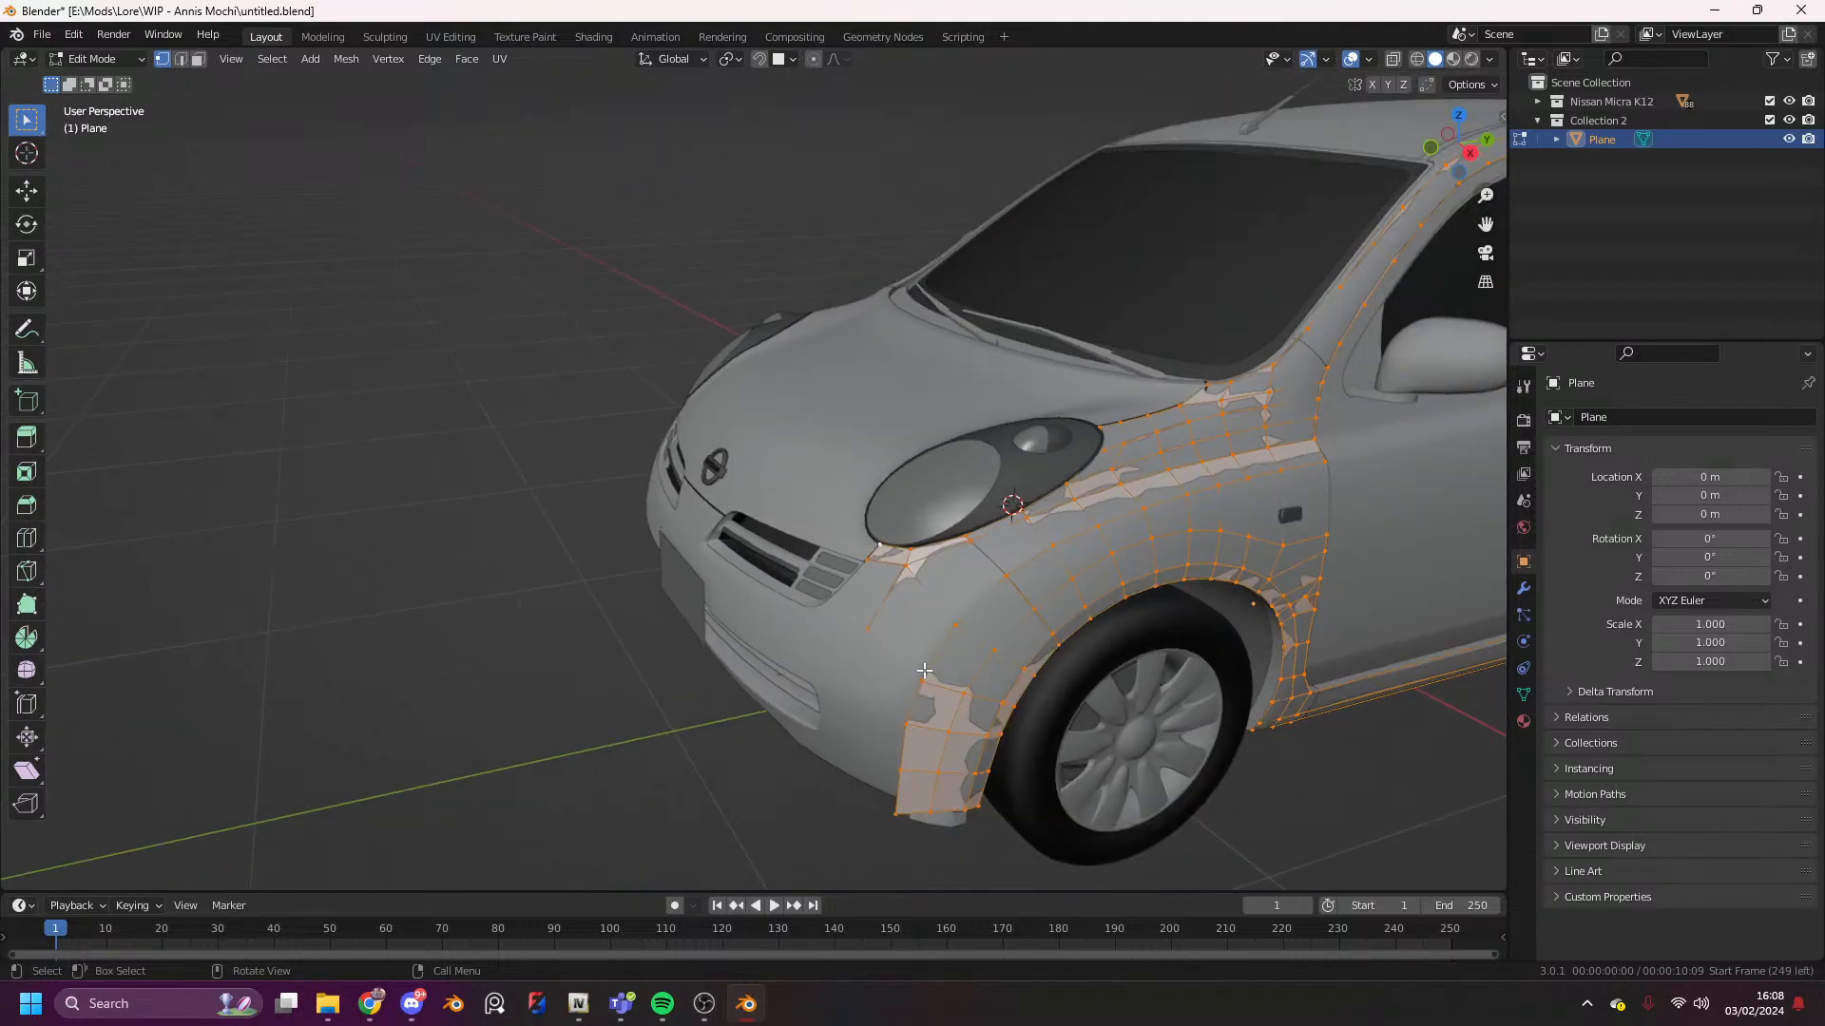
mouse_move(1482, 164)
left_mouse_down()
mouse_move(1431, 167)
mouse_move(1468, 171)
mouse_move(1454, 176)
left_mouse_up()
left_click(1473, 153)
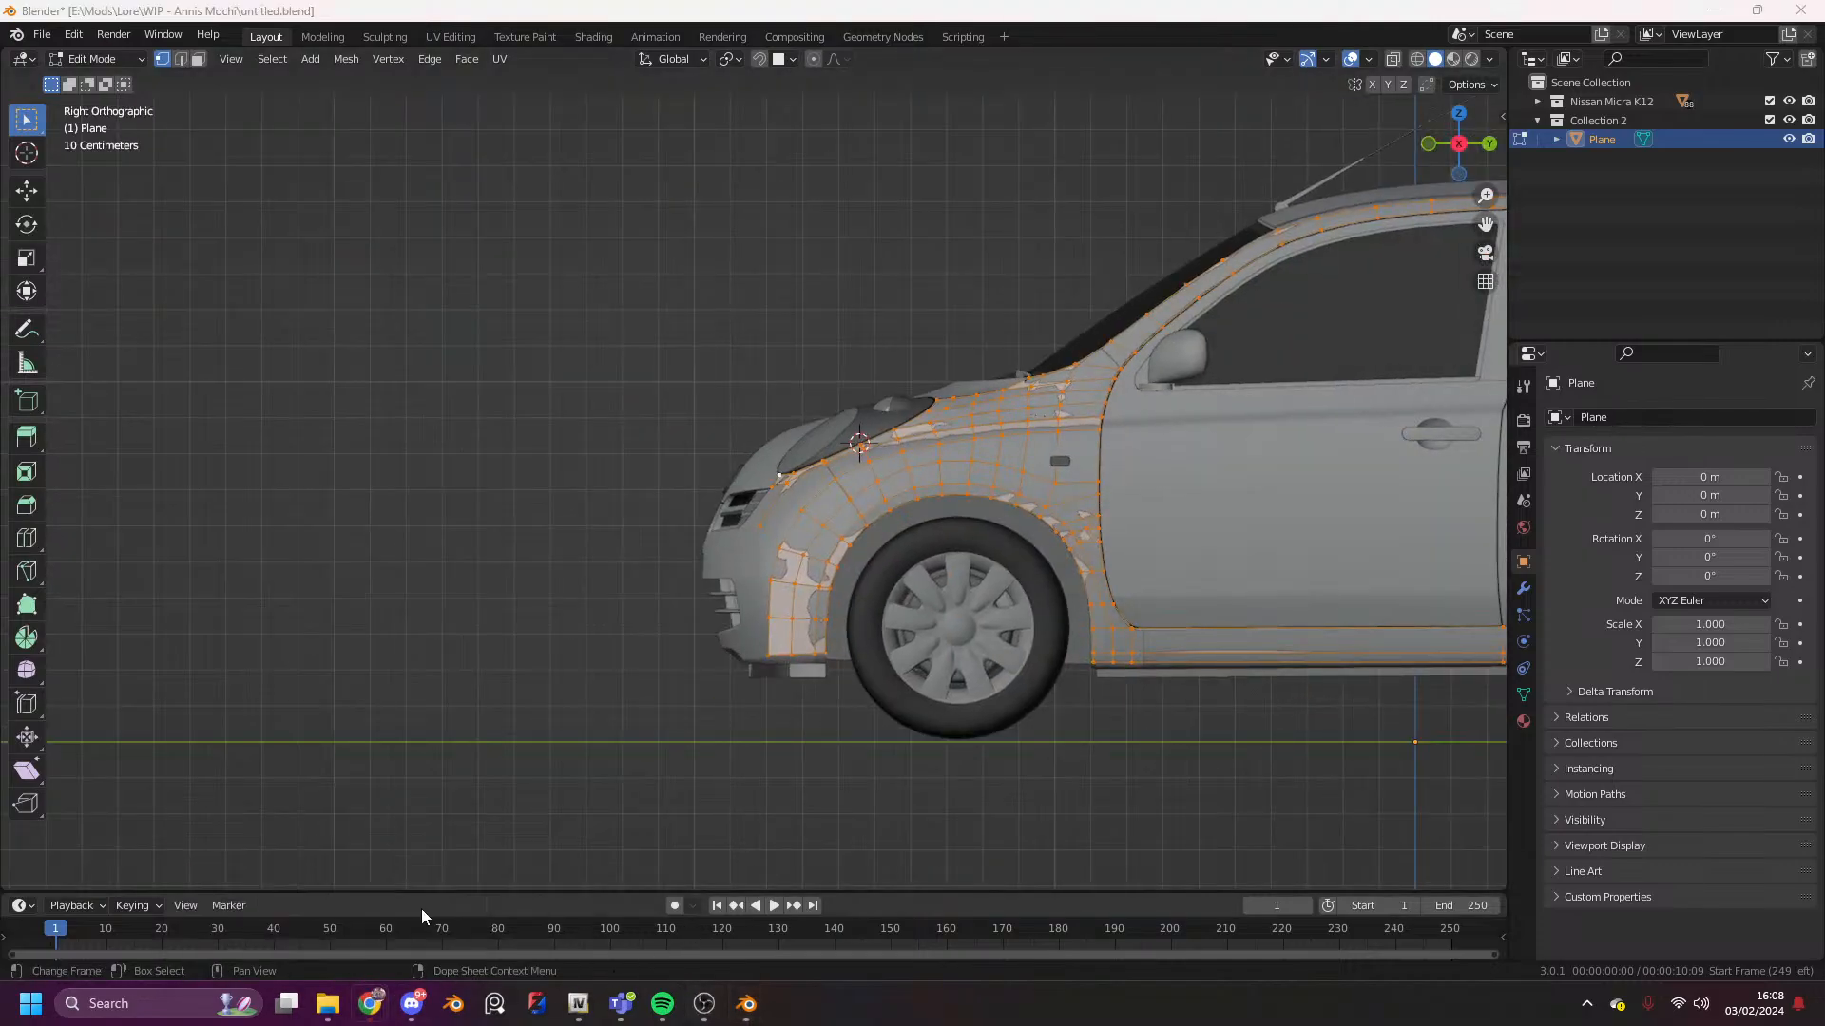
- Switch to Chrome, examine the Toyota WiLL Vi photo at full size in a new tab, and return to Blender
left_click(370, 1003)
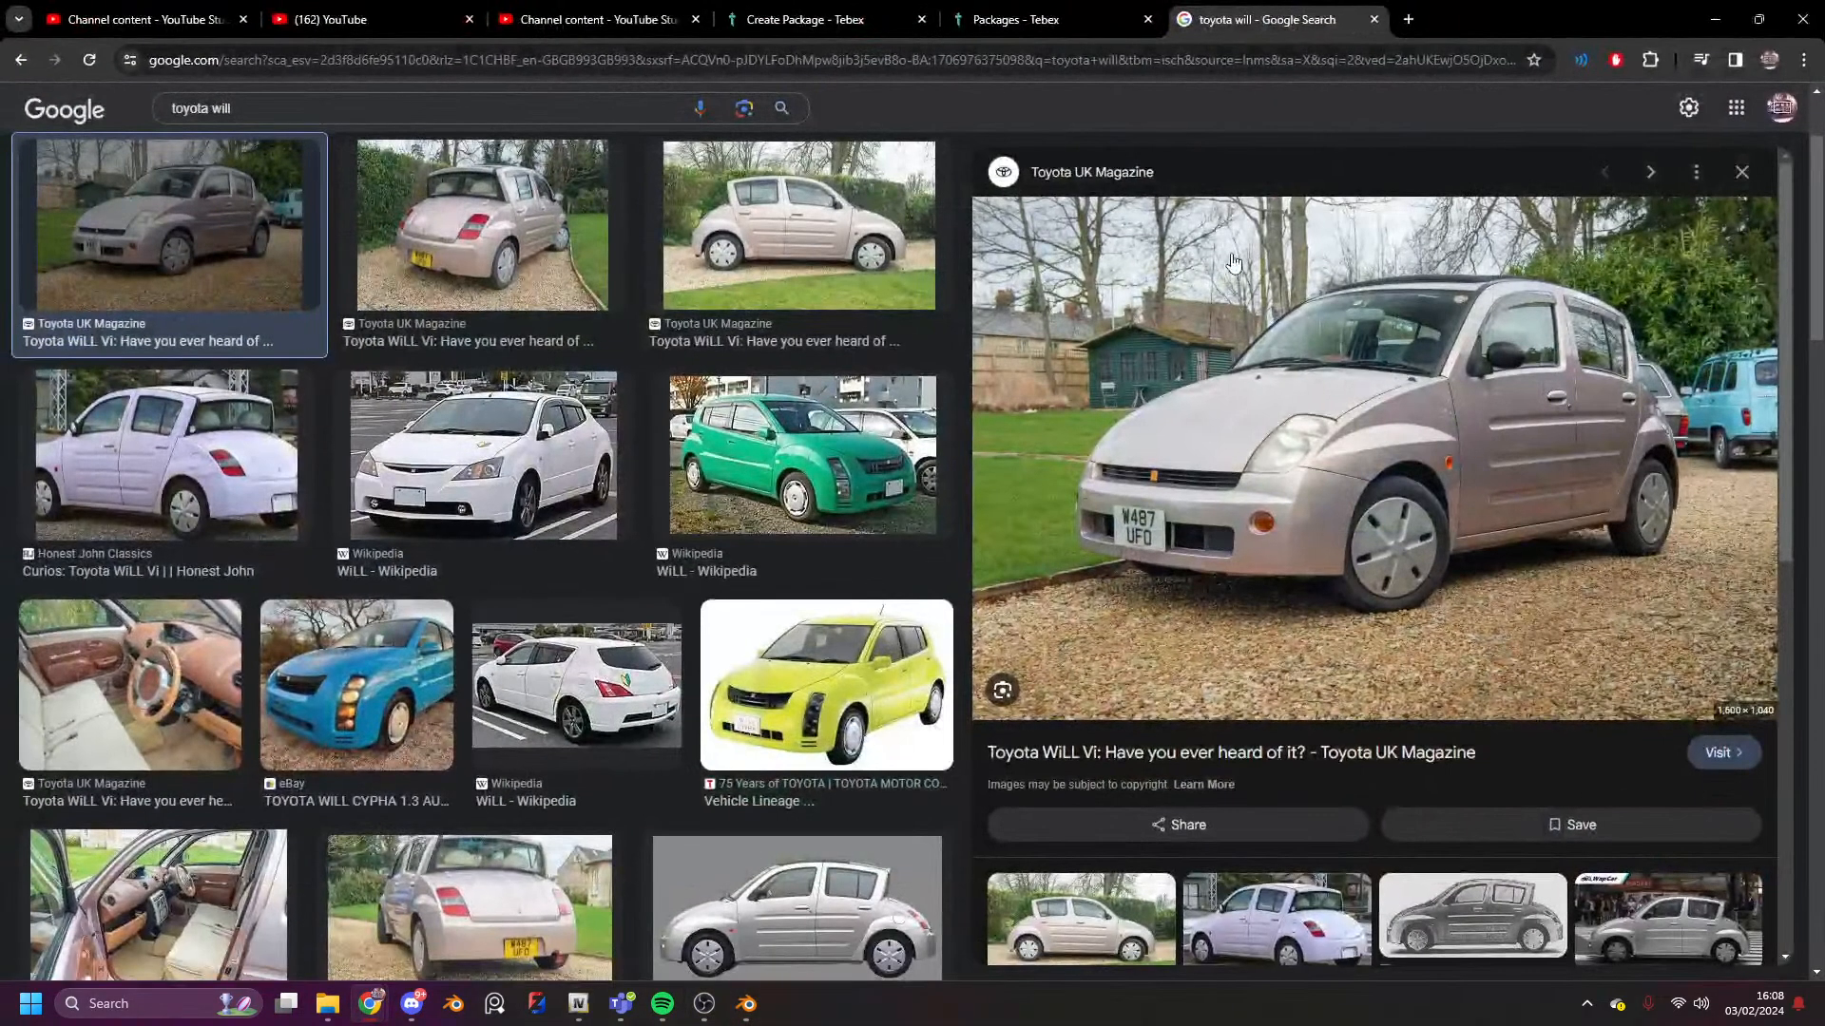
right_click(1405, 528)
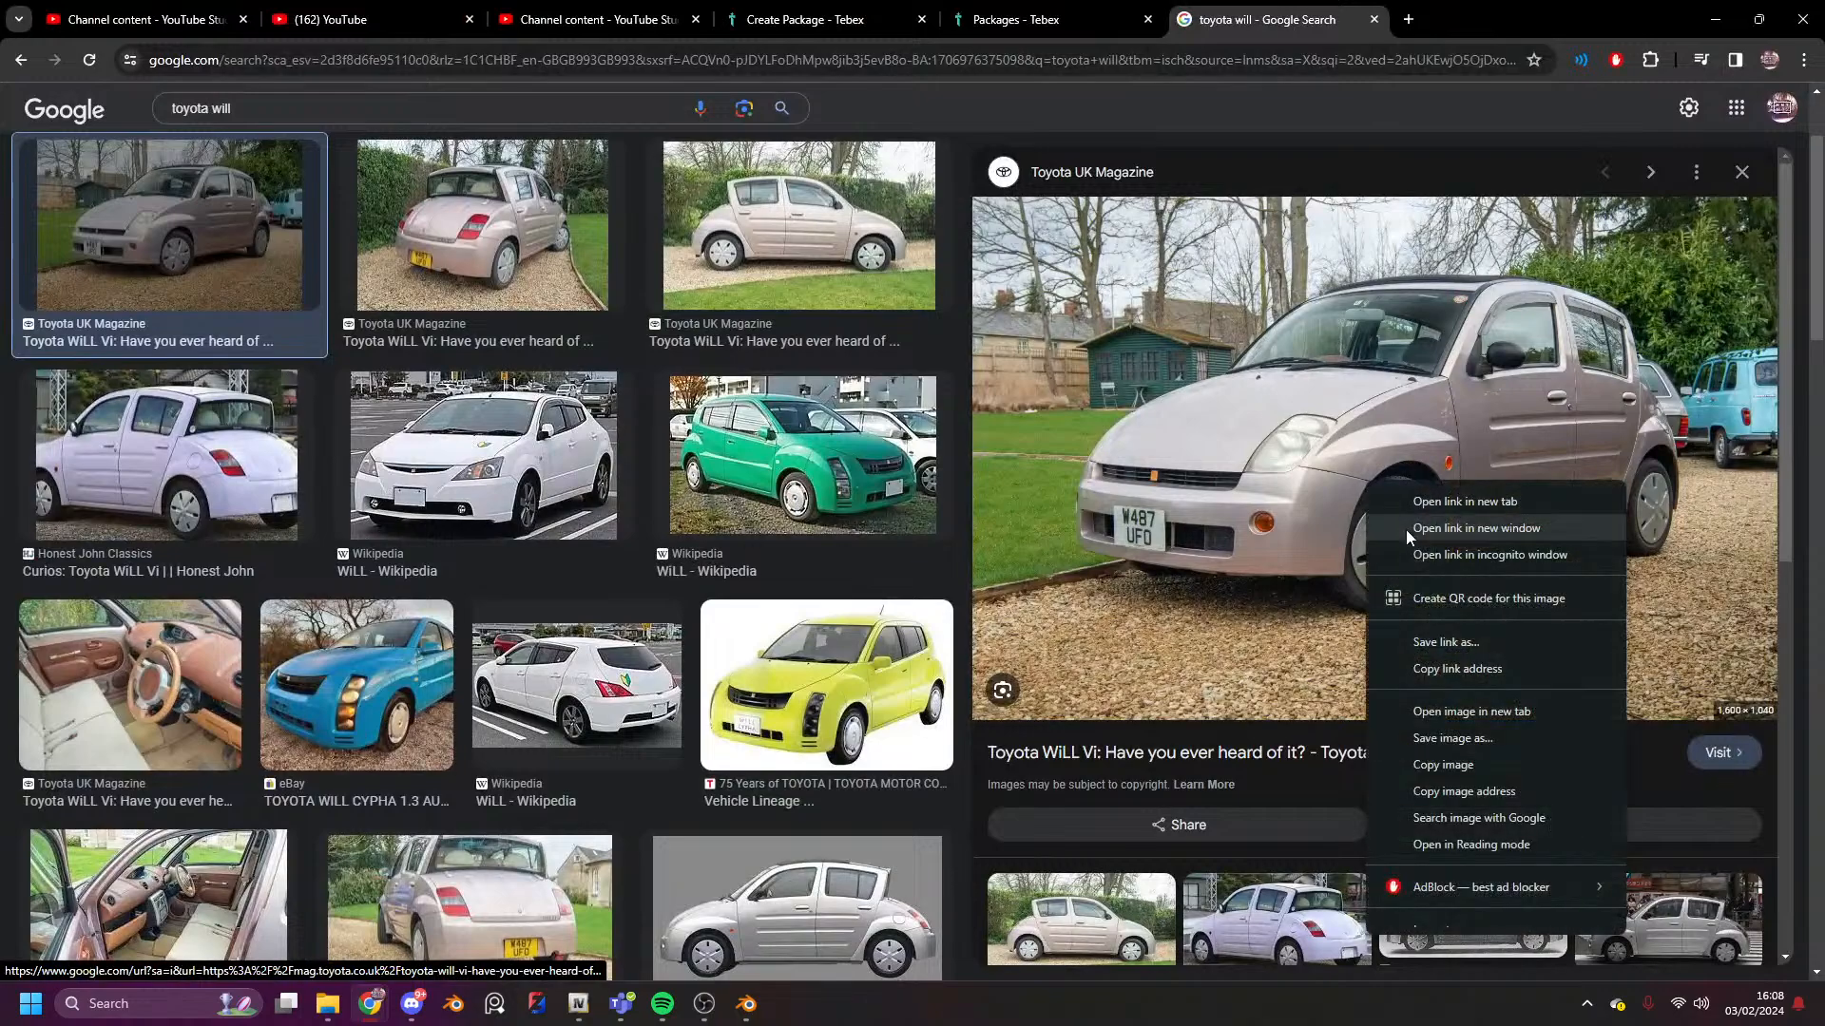
left_click(1469, 712)
left_click(1480, 11)
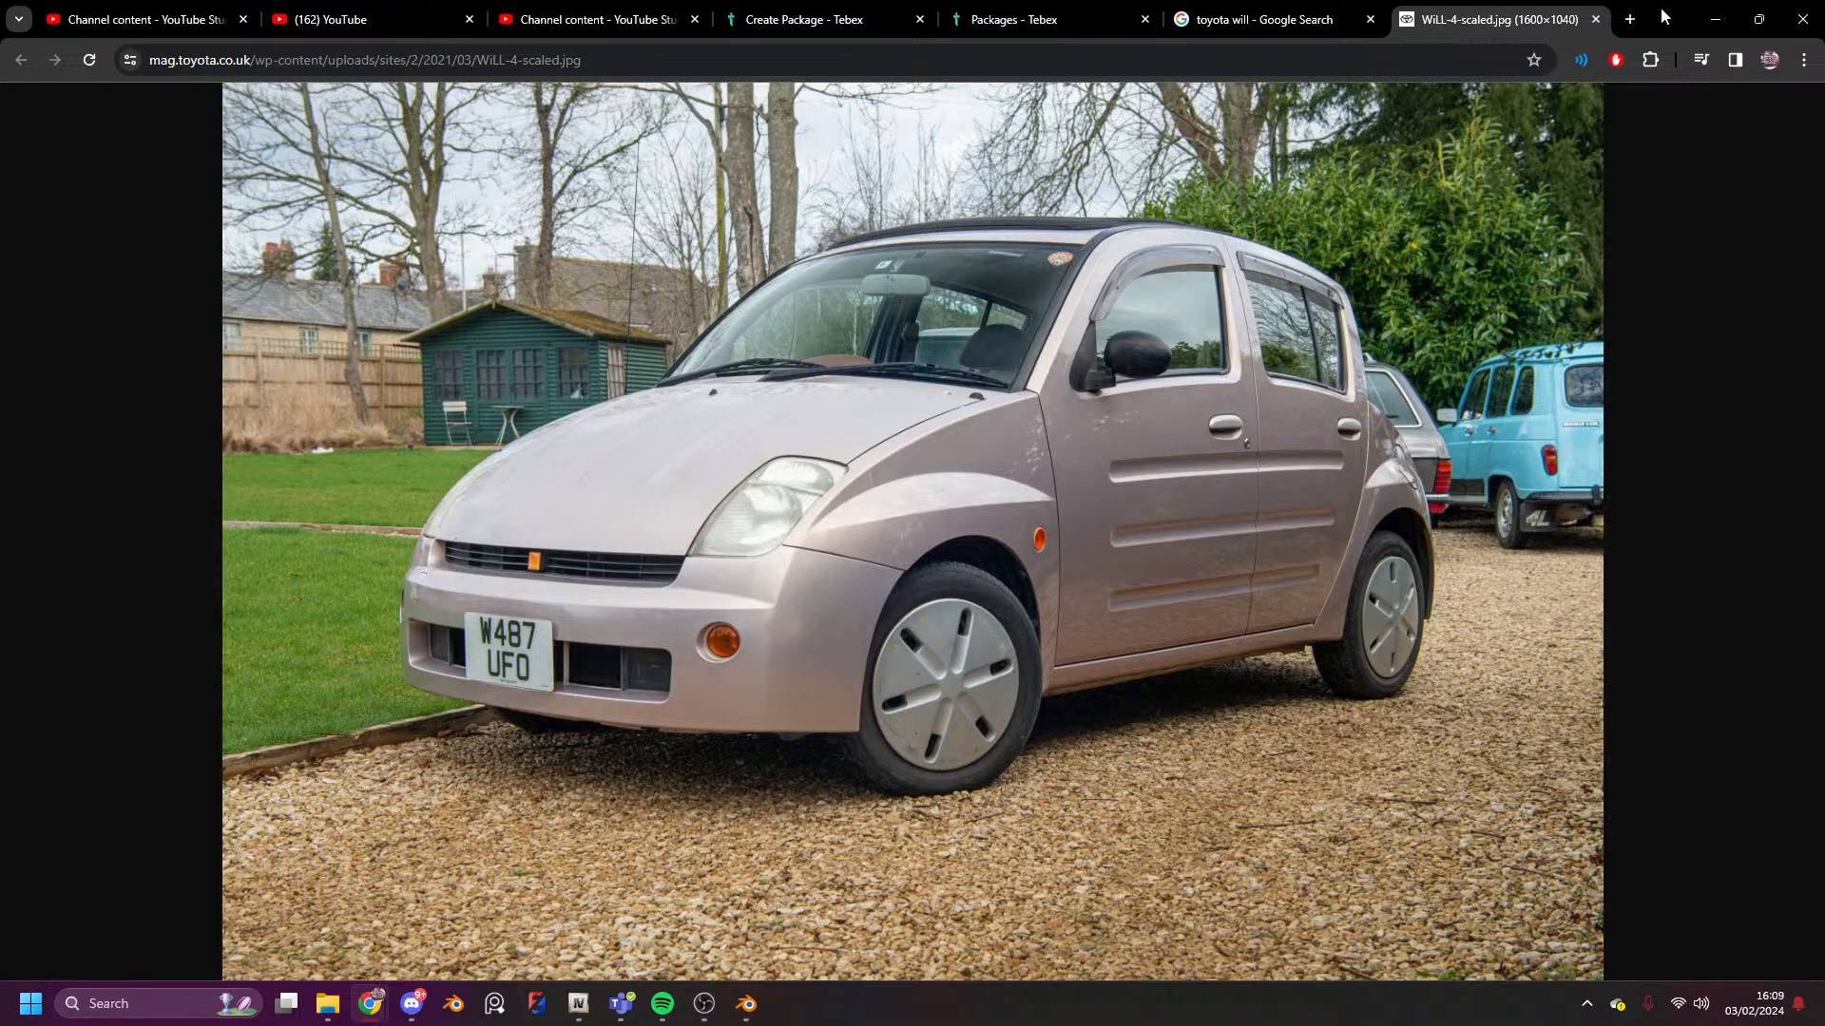
left_click(1715, 19)
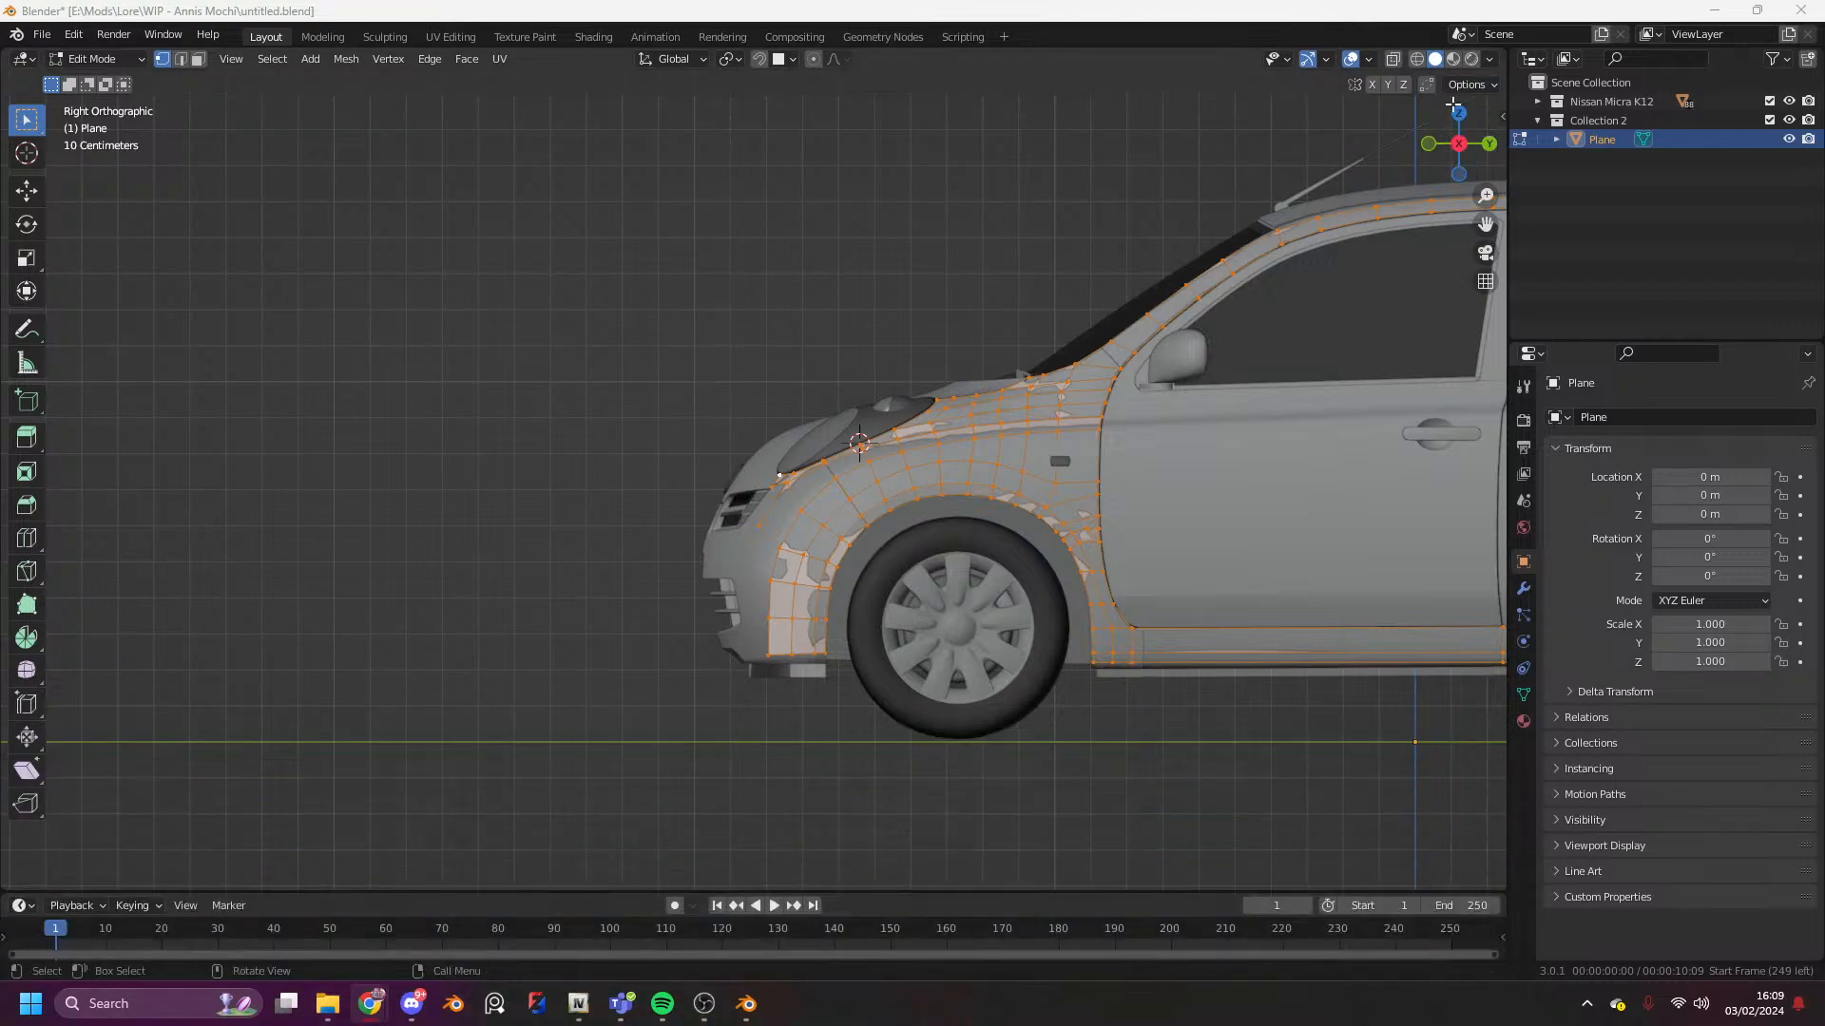
- Extrude the lowest front bumper vertex forward to the grille surround's lower corner
scroll(1468, 162, "up", 1)
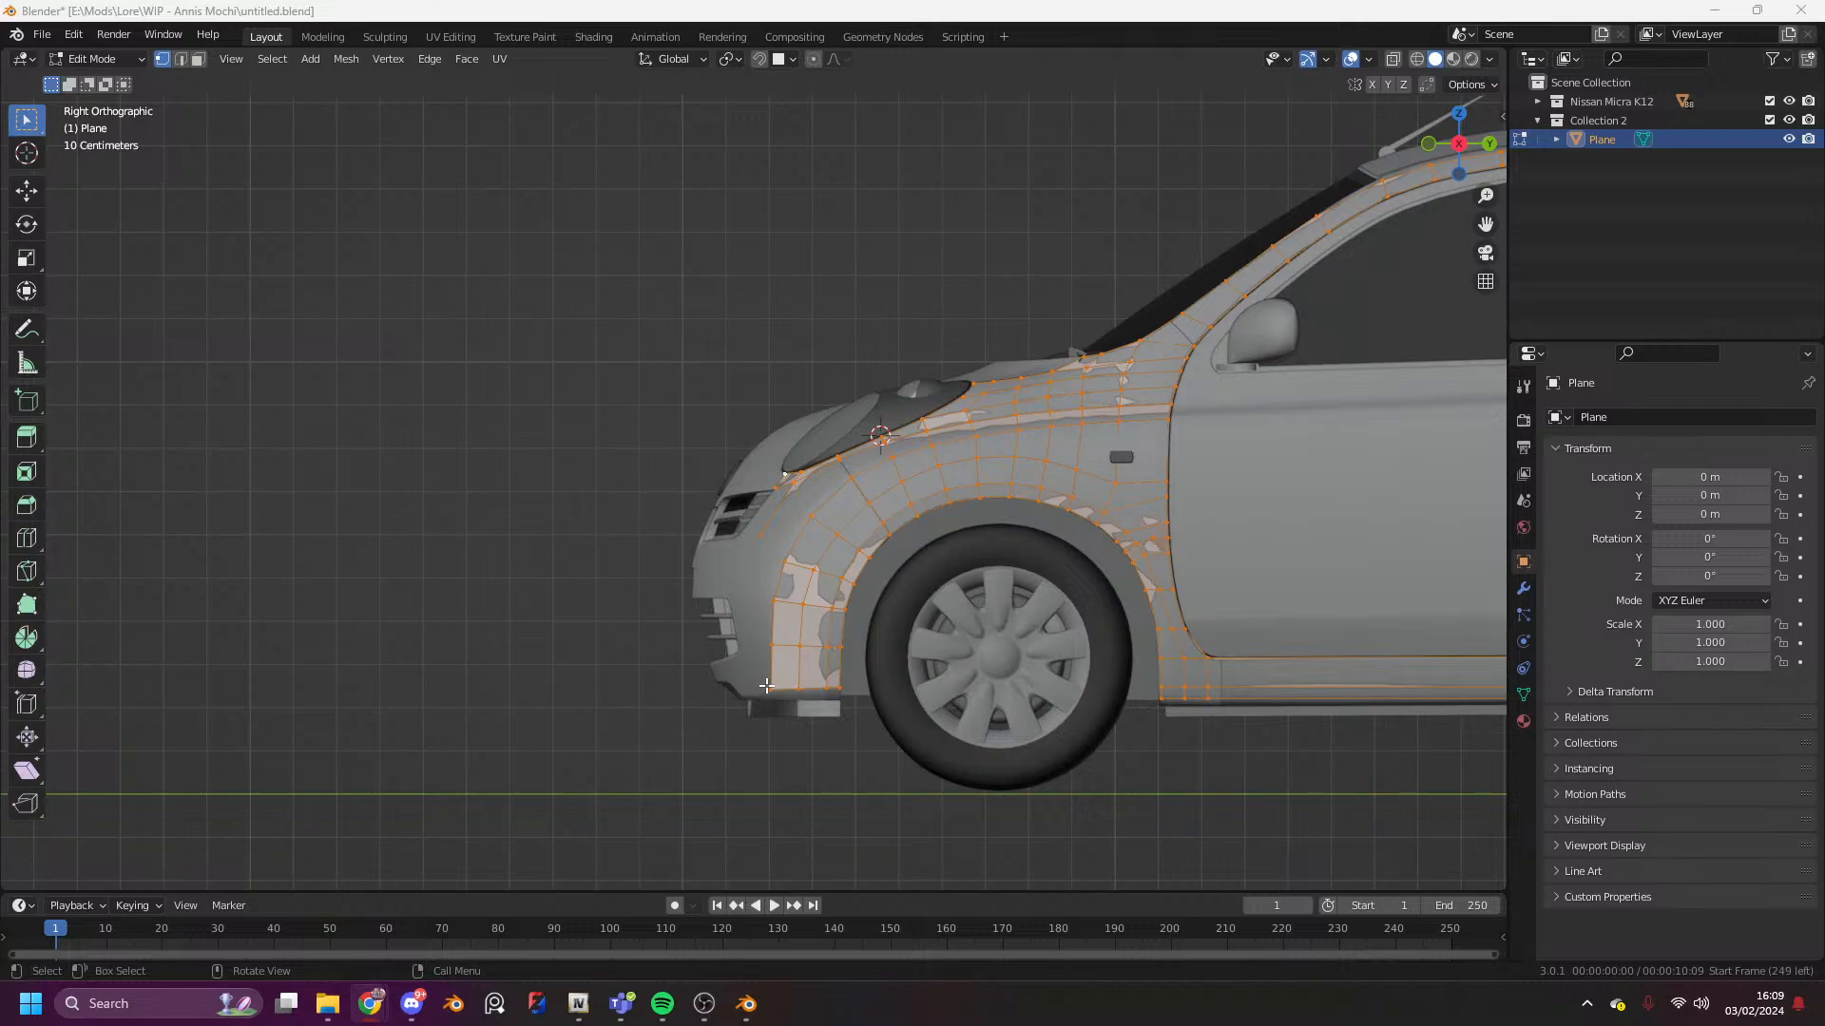
scroll(766, 686, "up", 2)
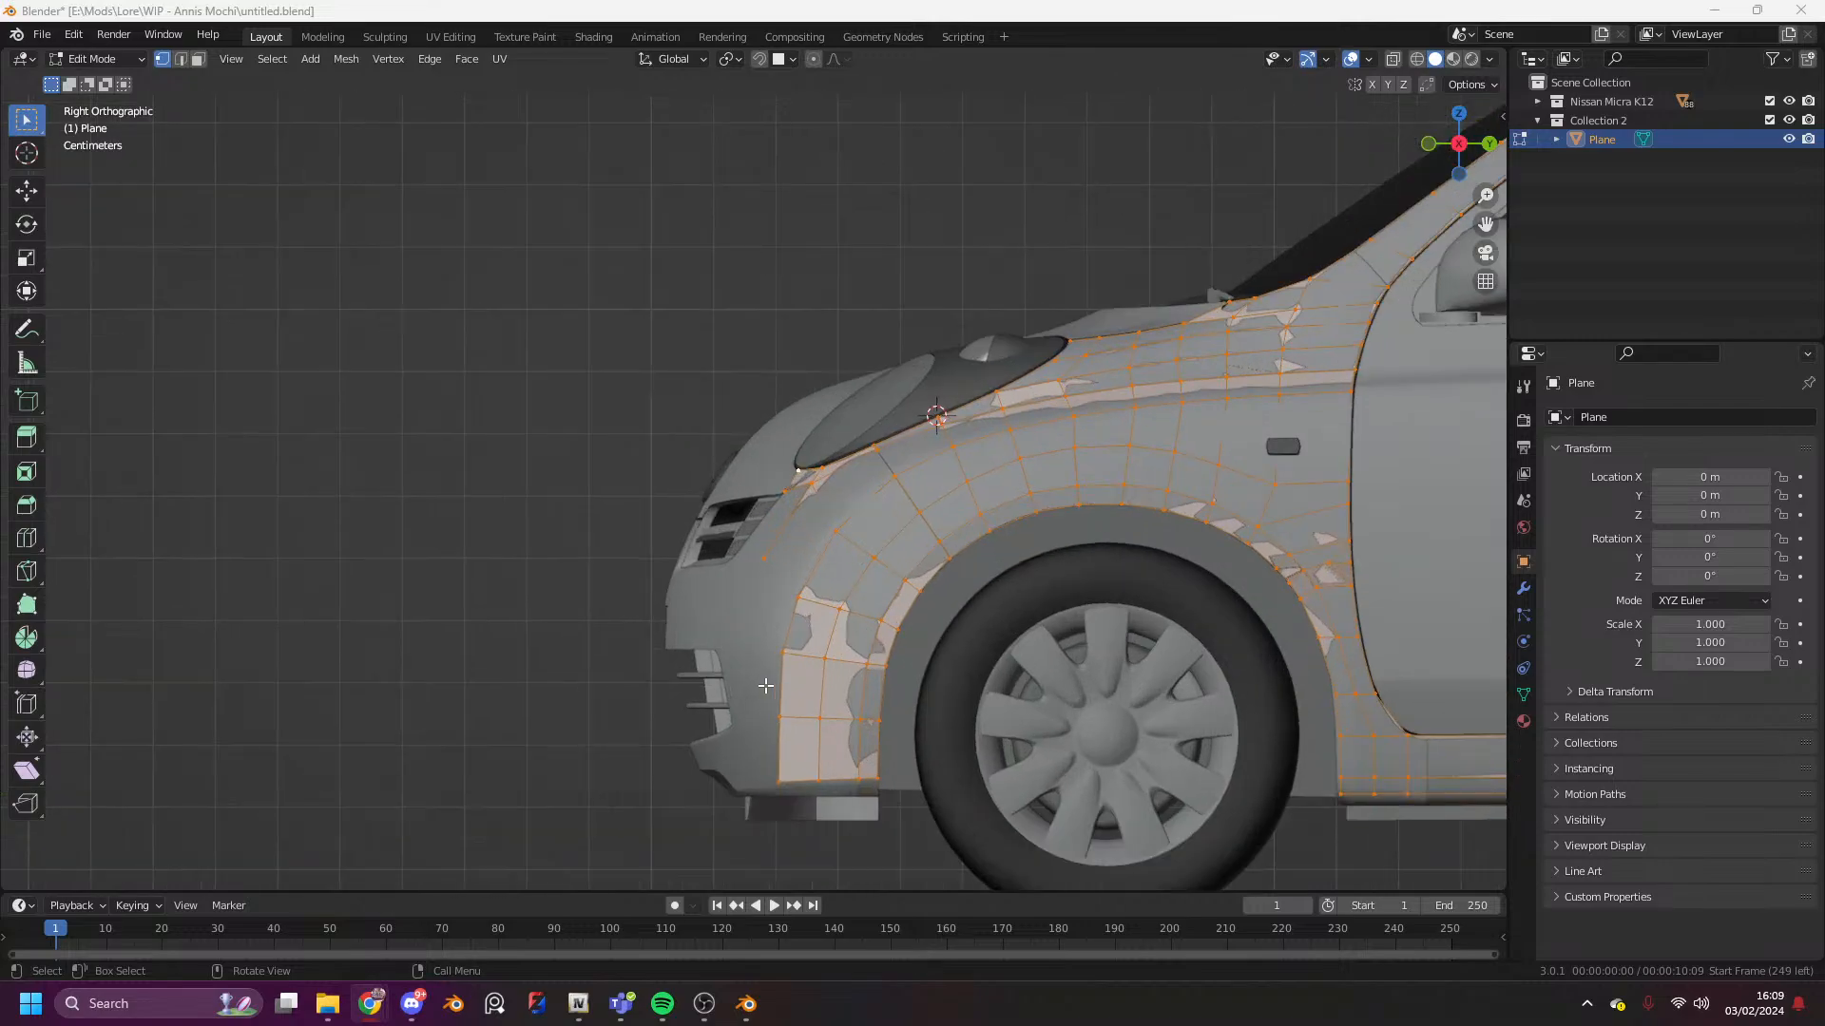
scroll(766, 686, "up", 2)
left_click(766, 594)
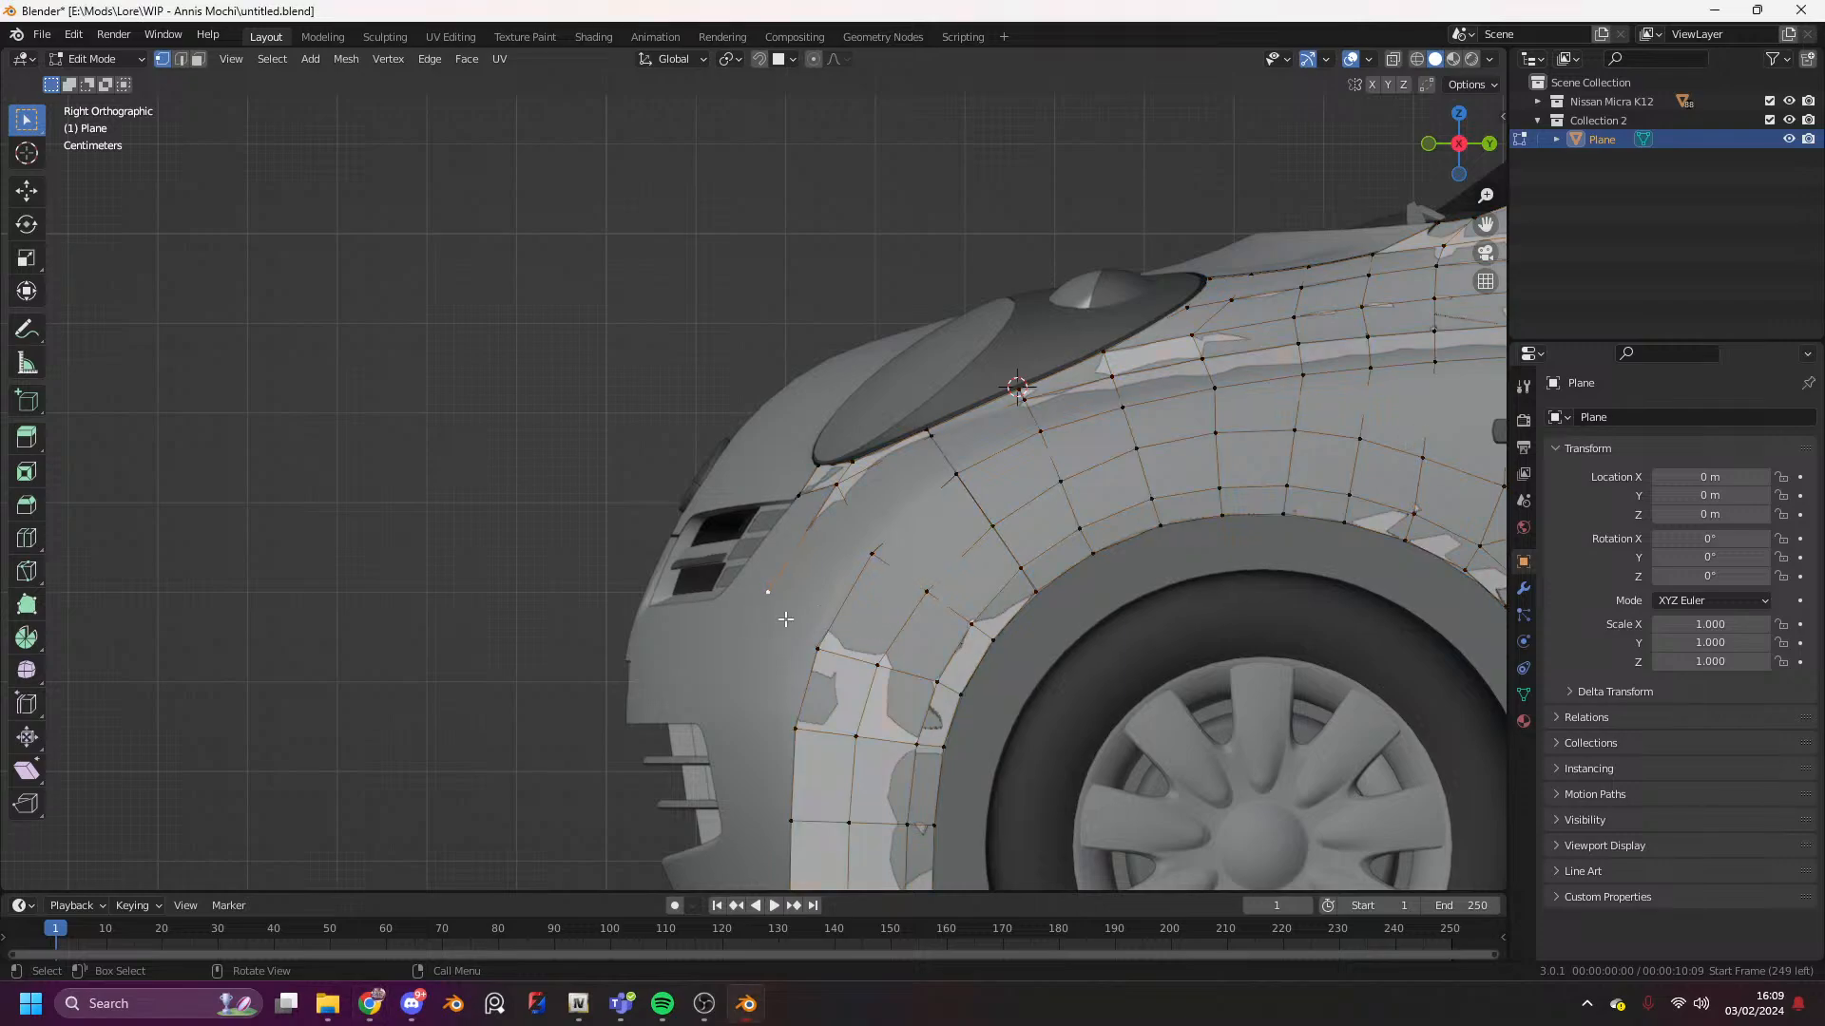
key("g")
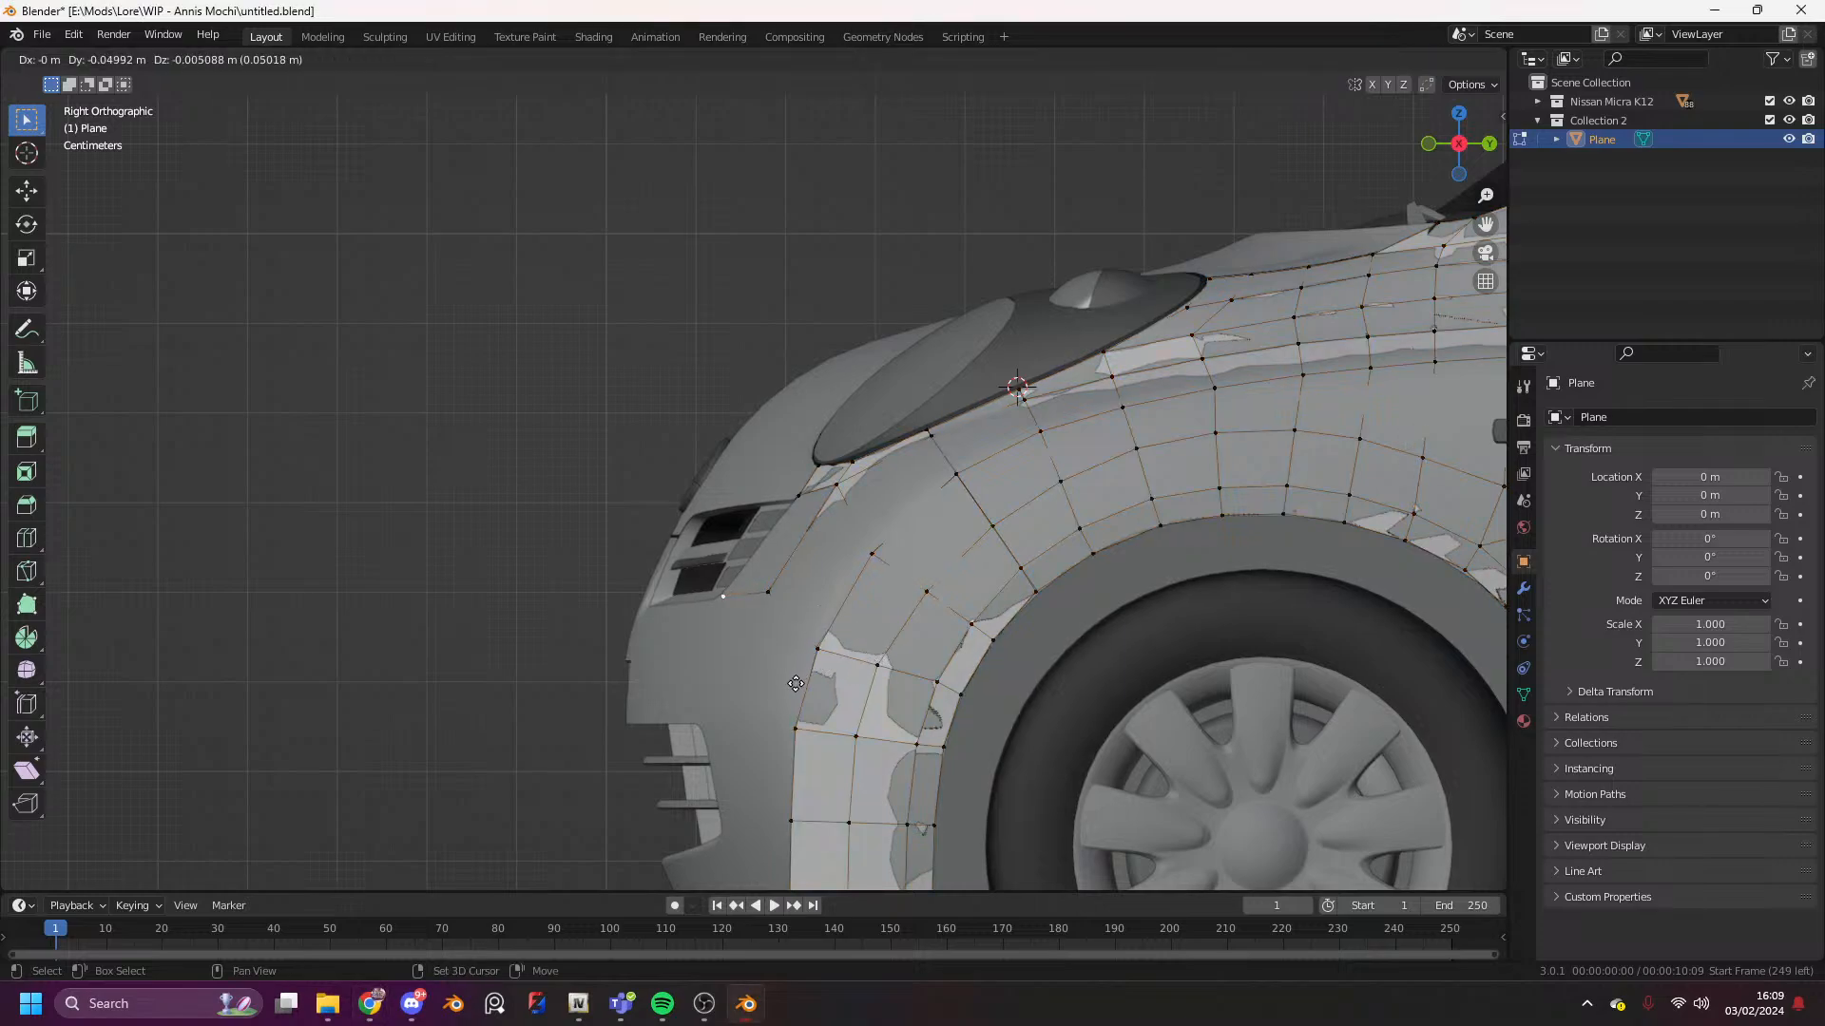
left_click(835, 687)
- Move the newly extruded bumper vertex inward along the X axis beside the grille surround
scroll(1261, 339, "down", 4)
left_click_drag(1466, 152, 1336, 374)
key("g")
key("x")
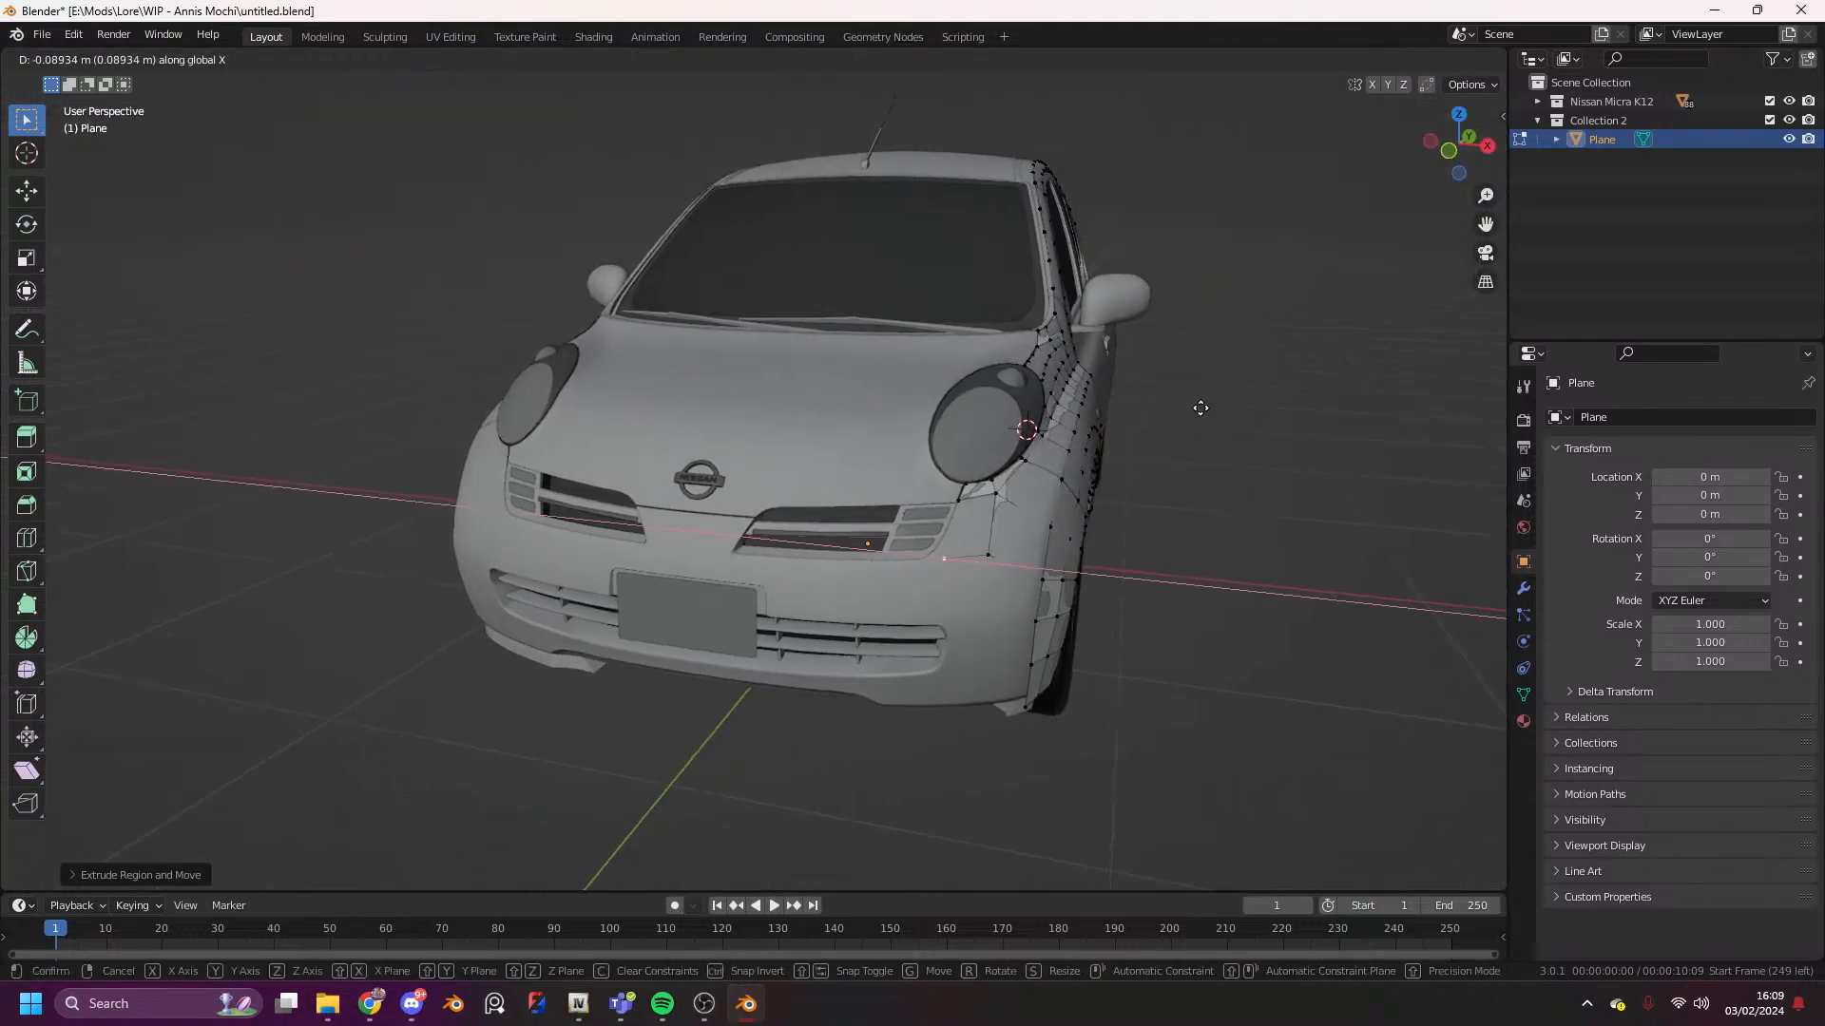
left_click(1191, 408)
- Slide the outer vertex just below the headlight down its vertical edge by a factor of about 0.15
scroll(1167, 532, "up", 4)
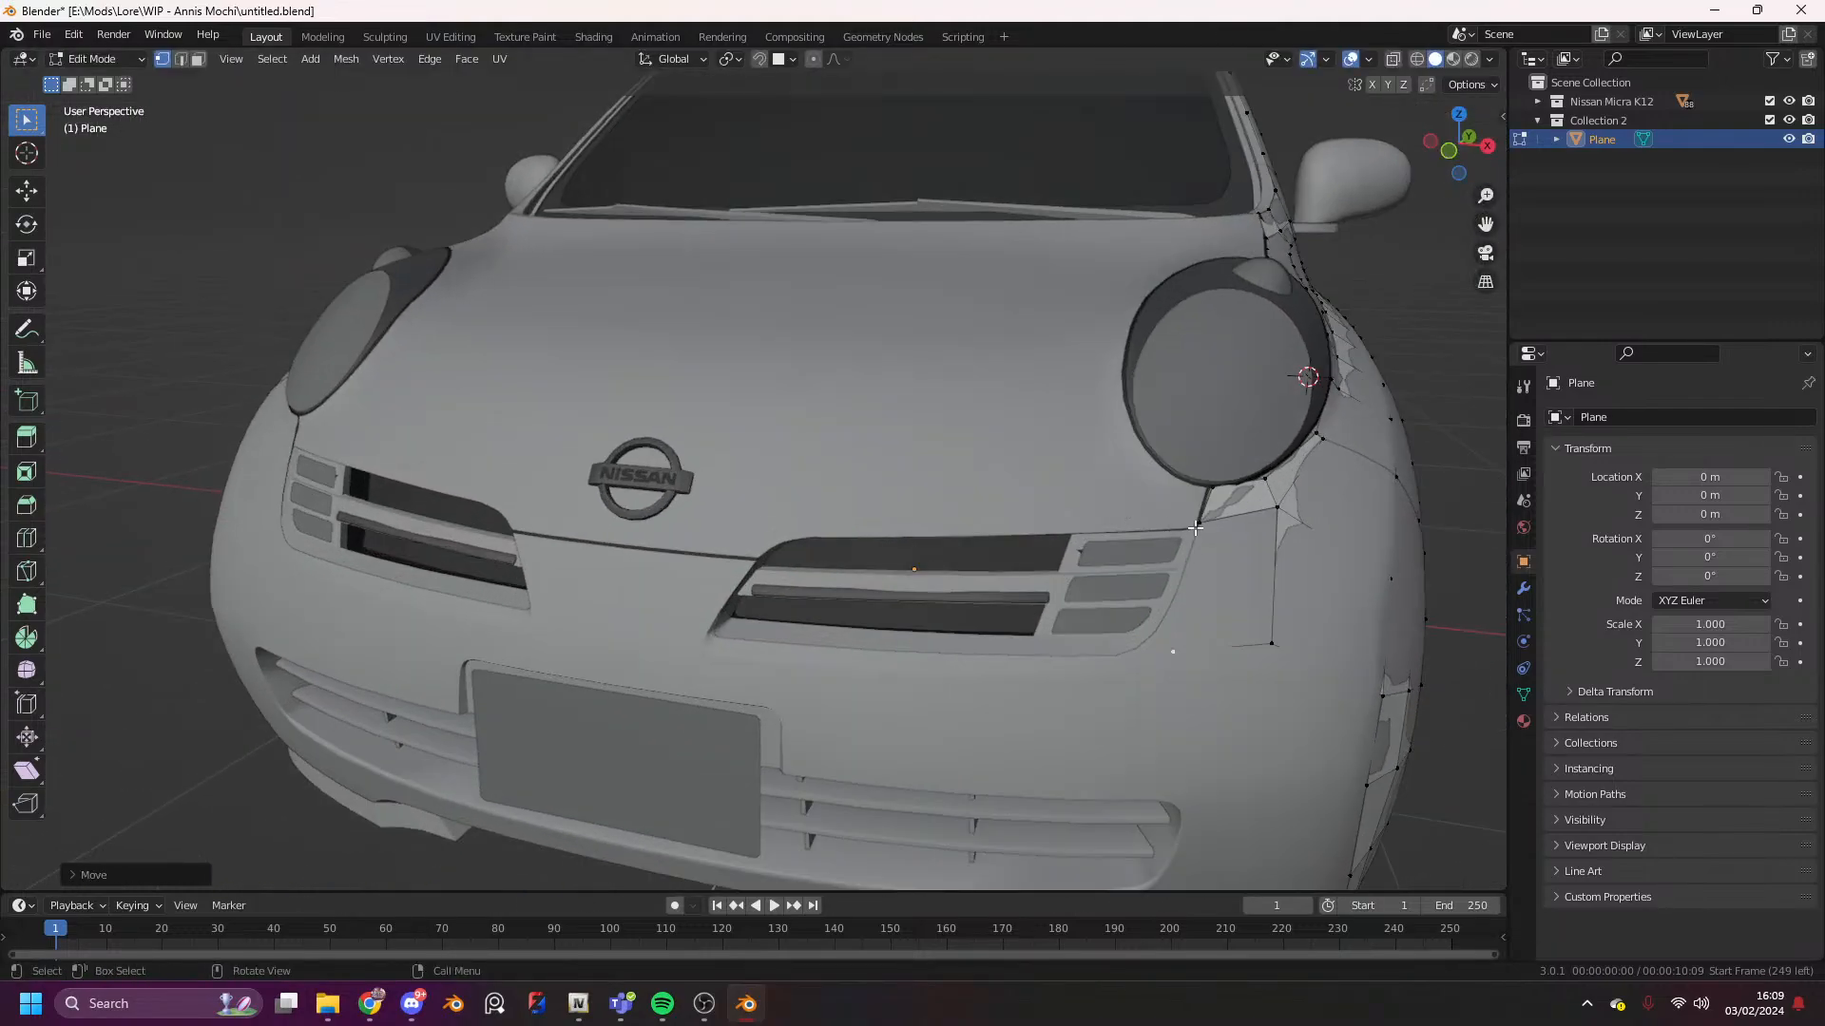
left_click(1197, 527)
left_click(1277, 510, "shift")
key("g")
right_click(1308, 530)
key("g")
key("g")
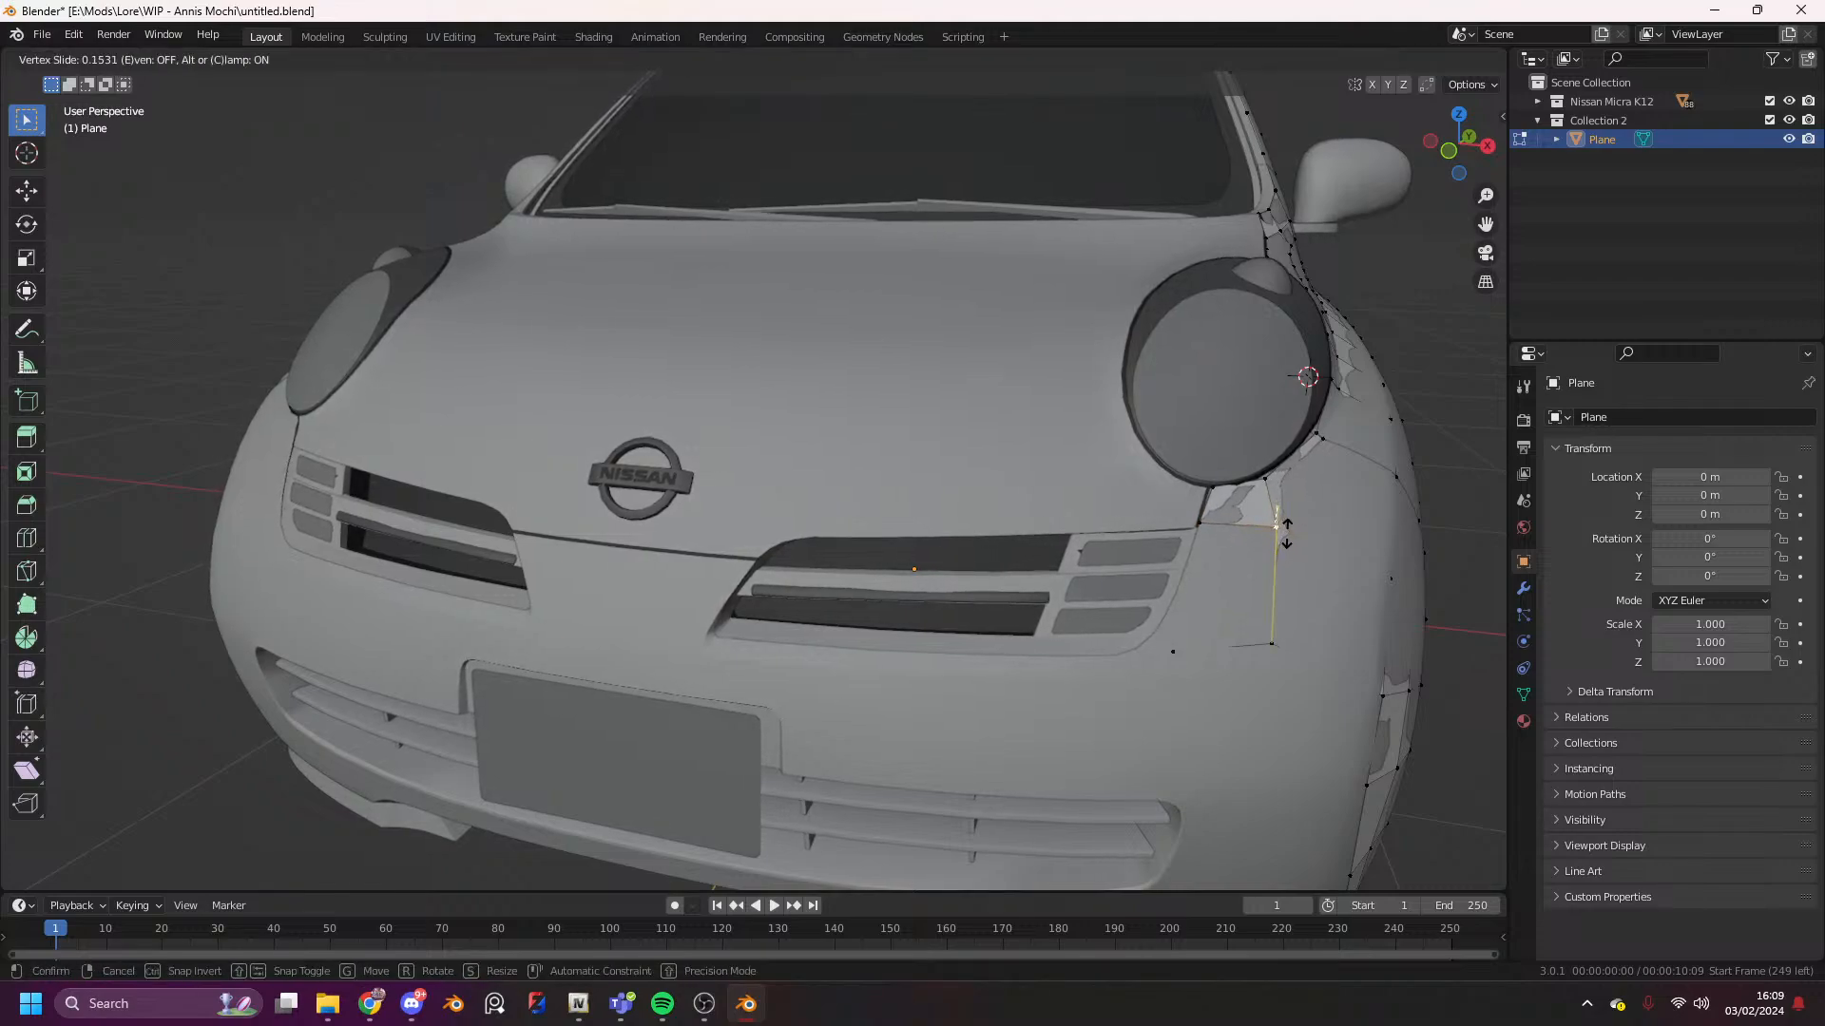
left_click(1287, 533)
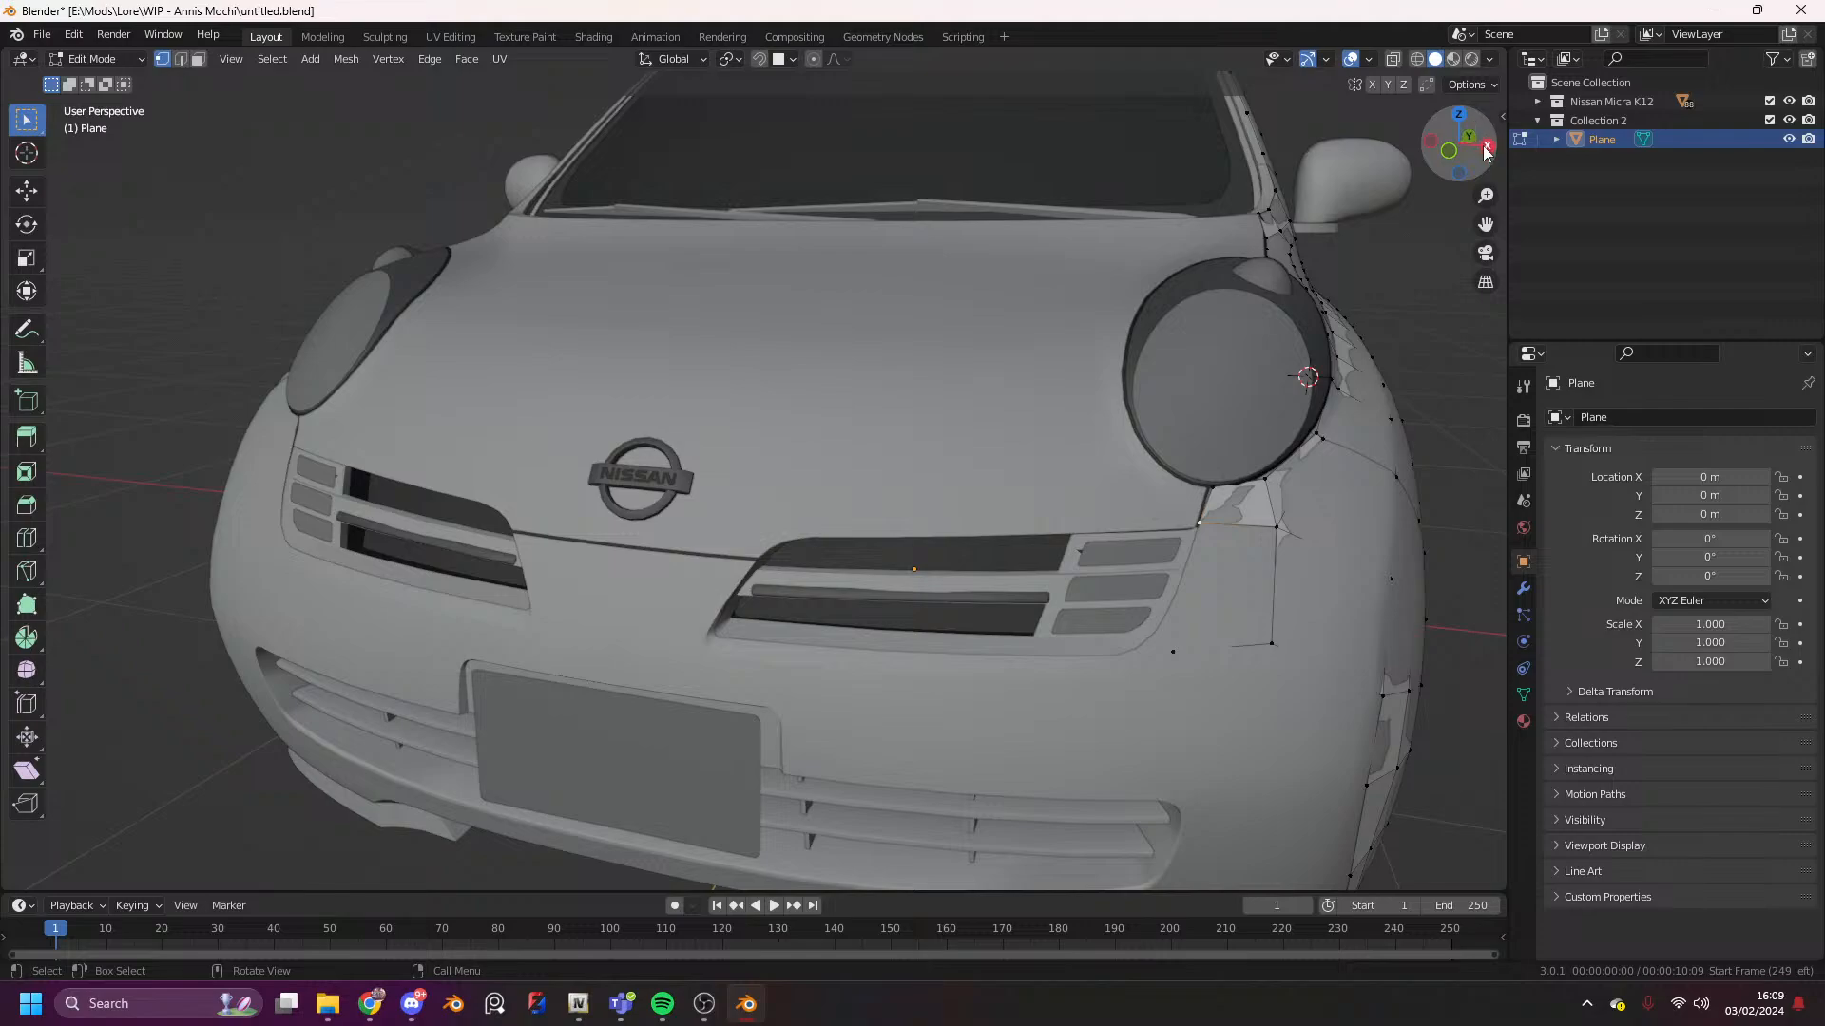
- Move the grille-corner vertex about 0.017 m forward and 0.021 m down in right view, and fine-tune it along the X axis
left_click(1485, 146)
key("g")
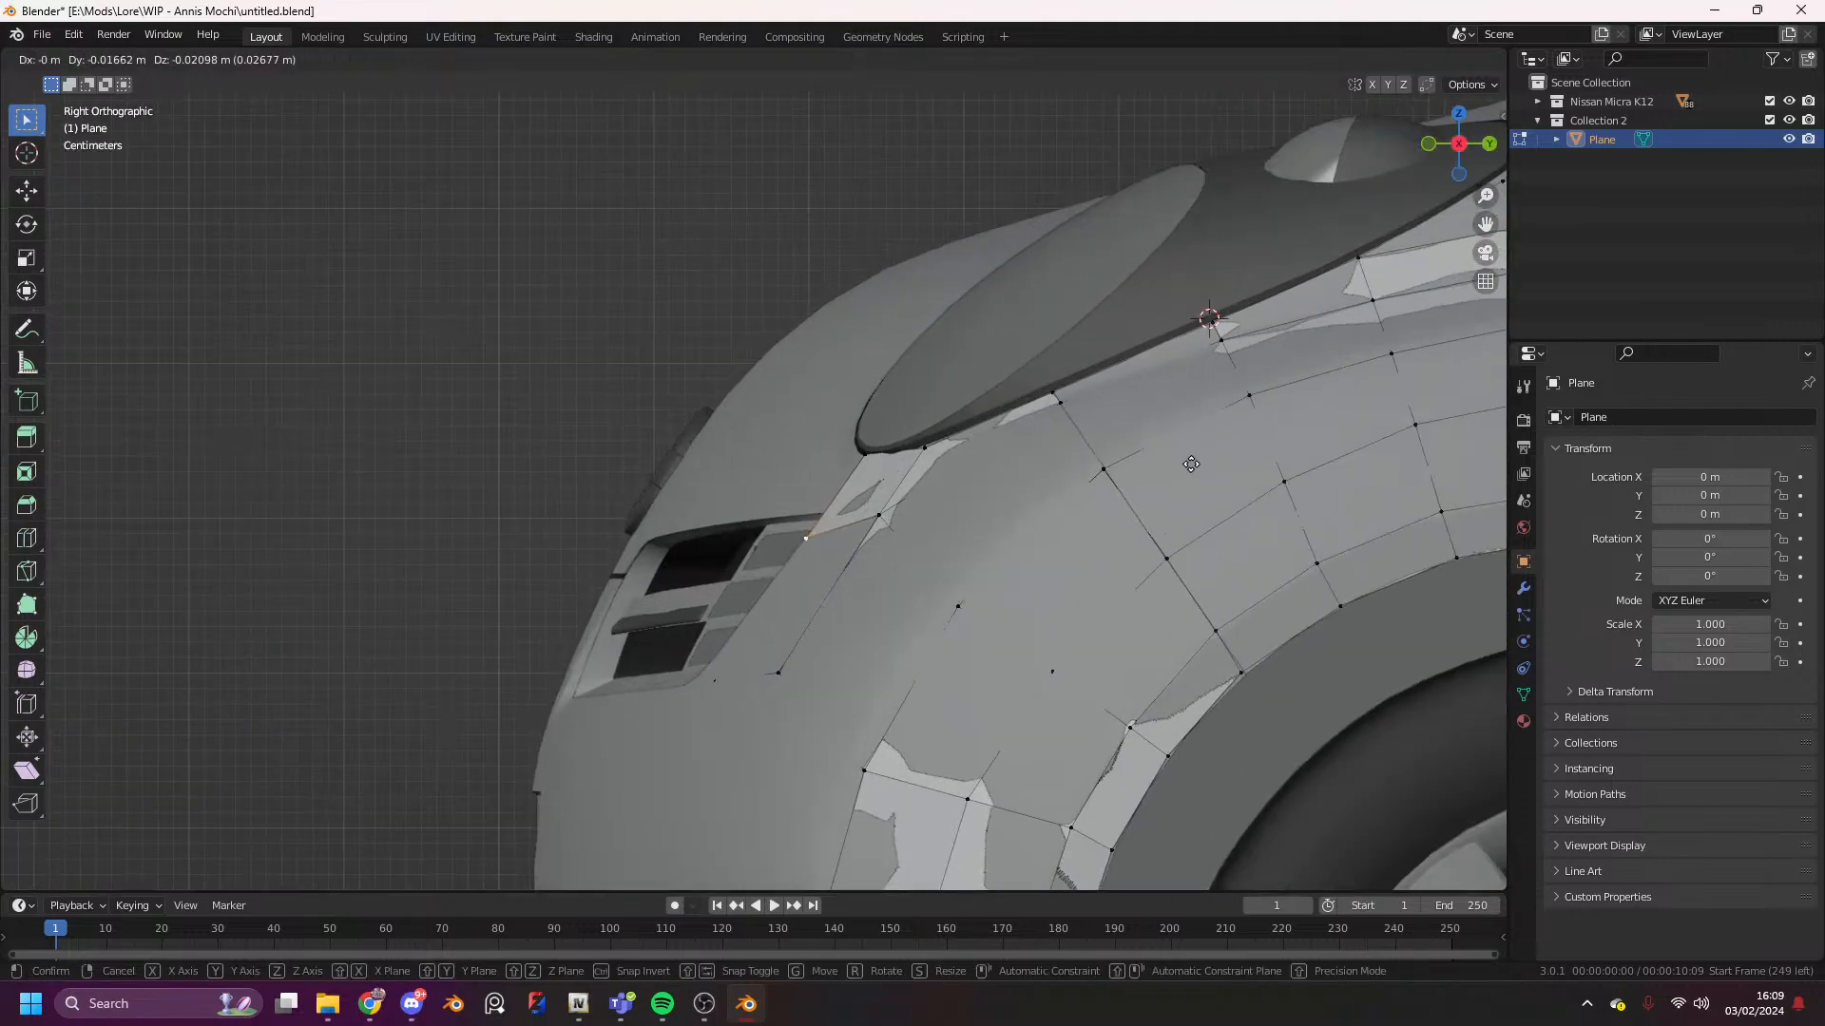
left_click(1191, 461)
middle_click_drag(1191, 461, 1045, 447)
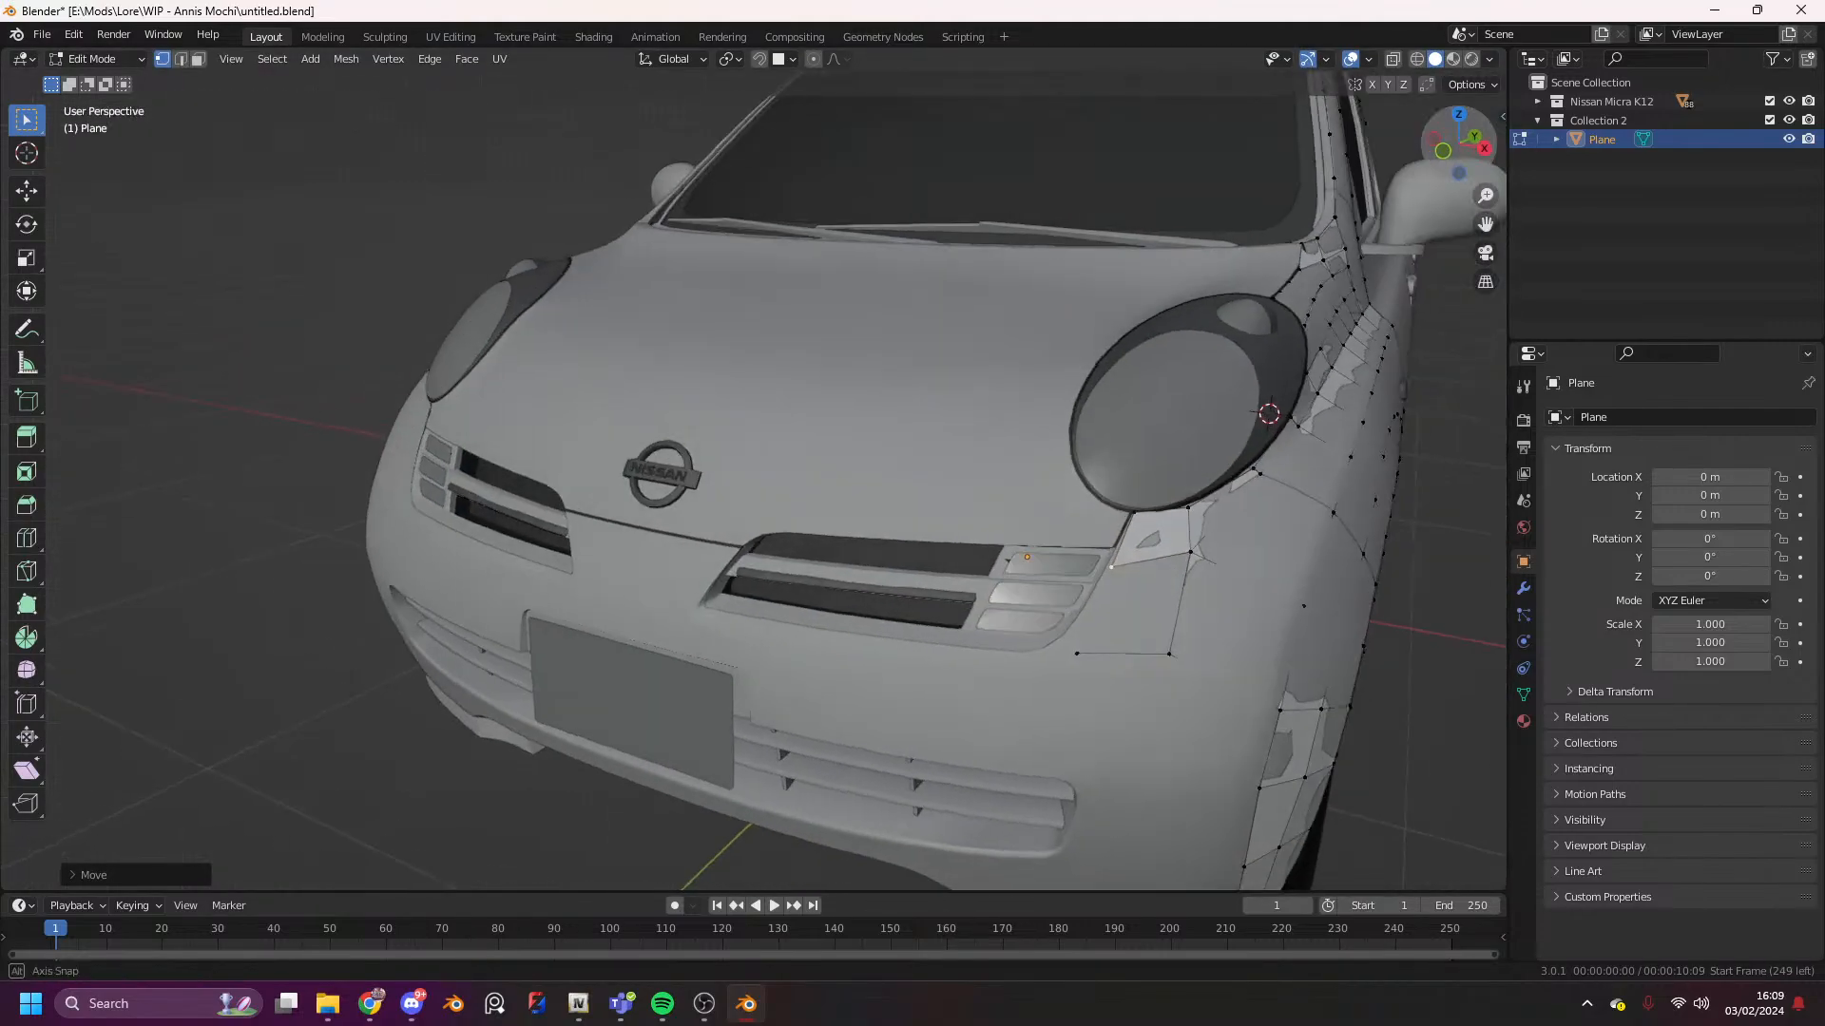
middle_click_drag(1226, 430, 1245, 428)
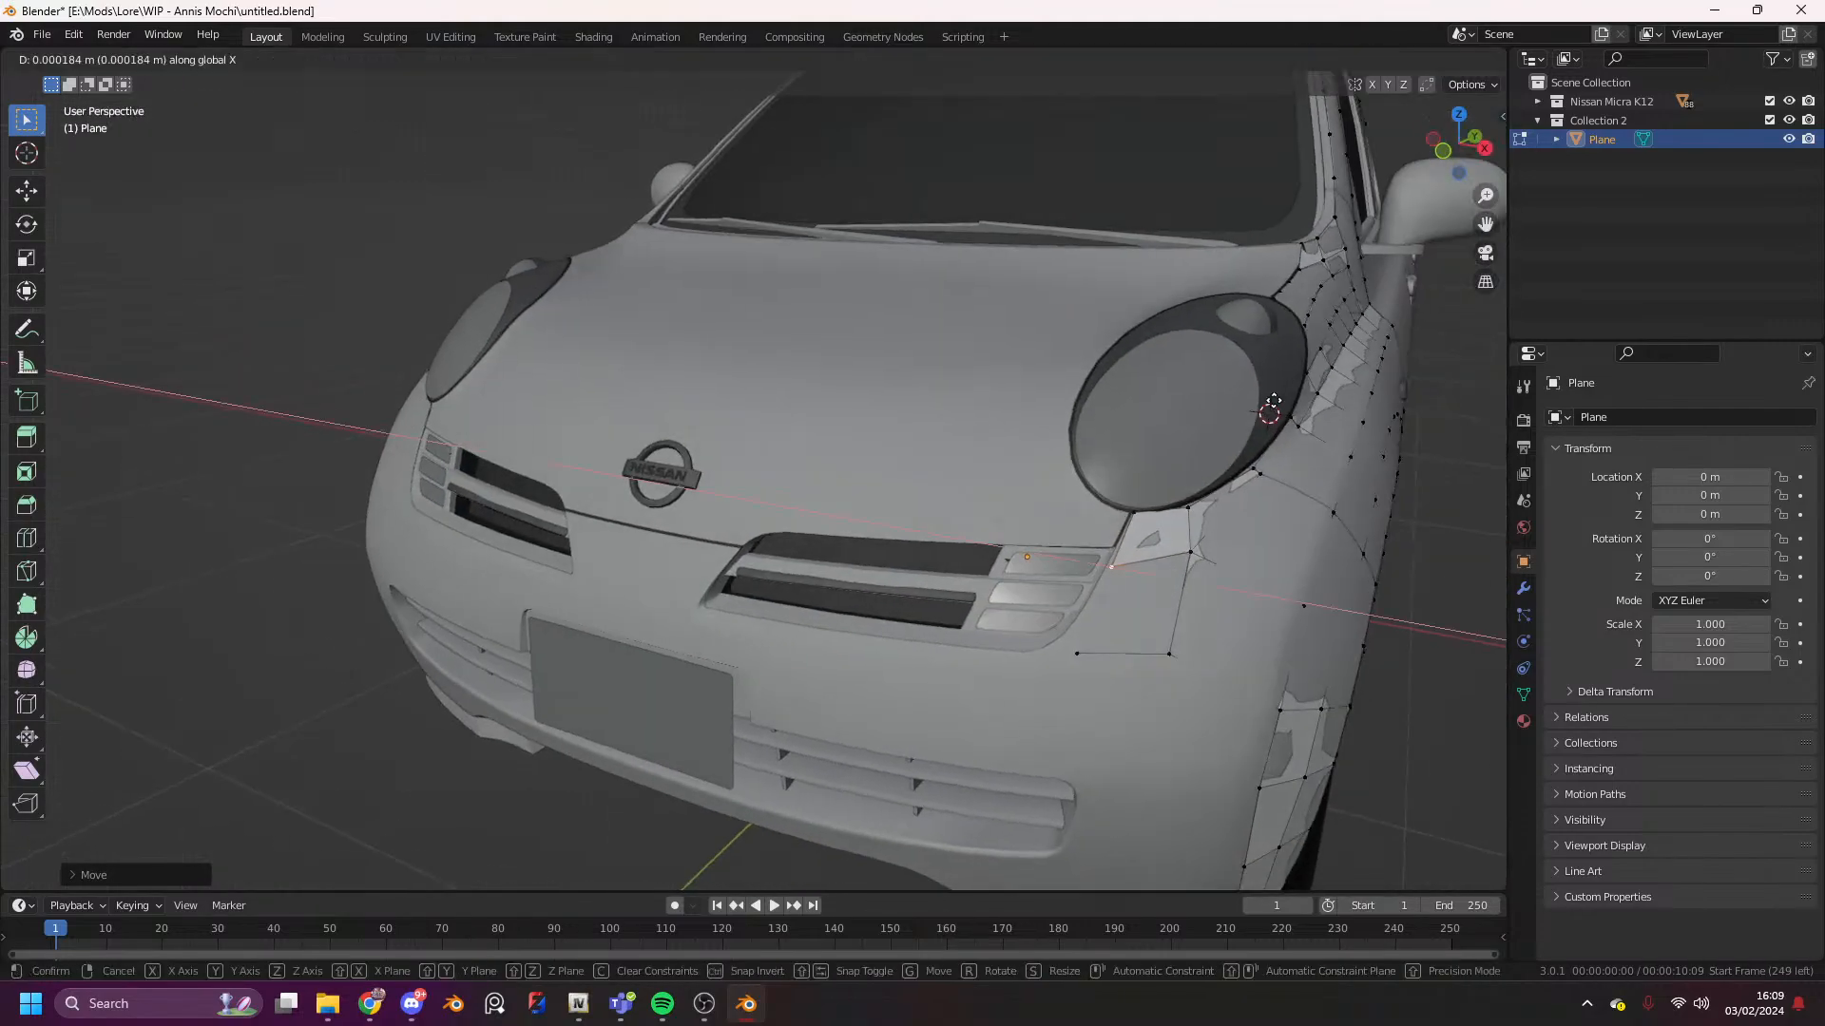
- Fill the face beside the grille surround, and slide its upper grille-side vertex down by about 0.13 with a slight forward shift along Y
left_click(1183, 566)
left_click(1127, 582, "shift")
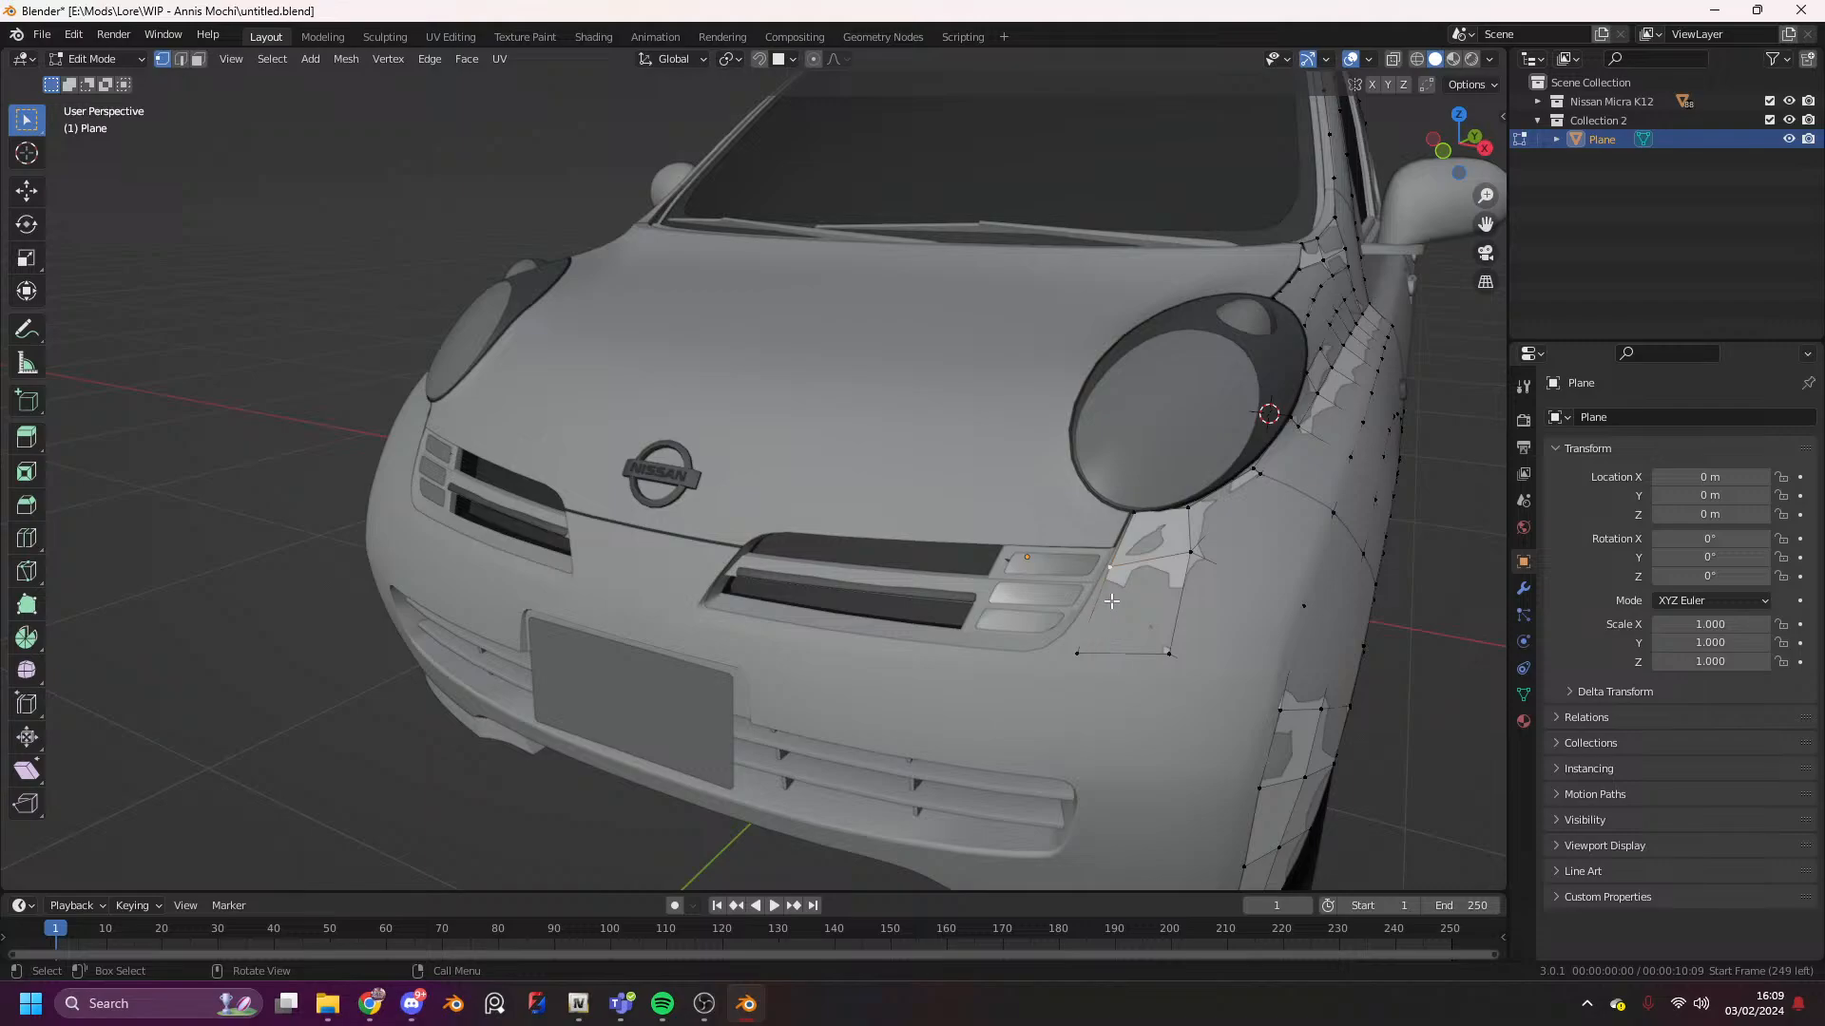
key("shift+v")
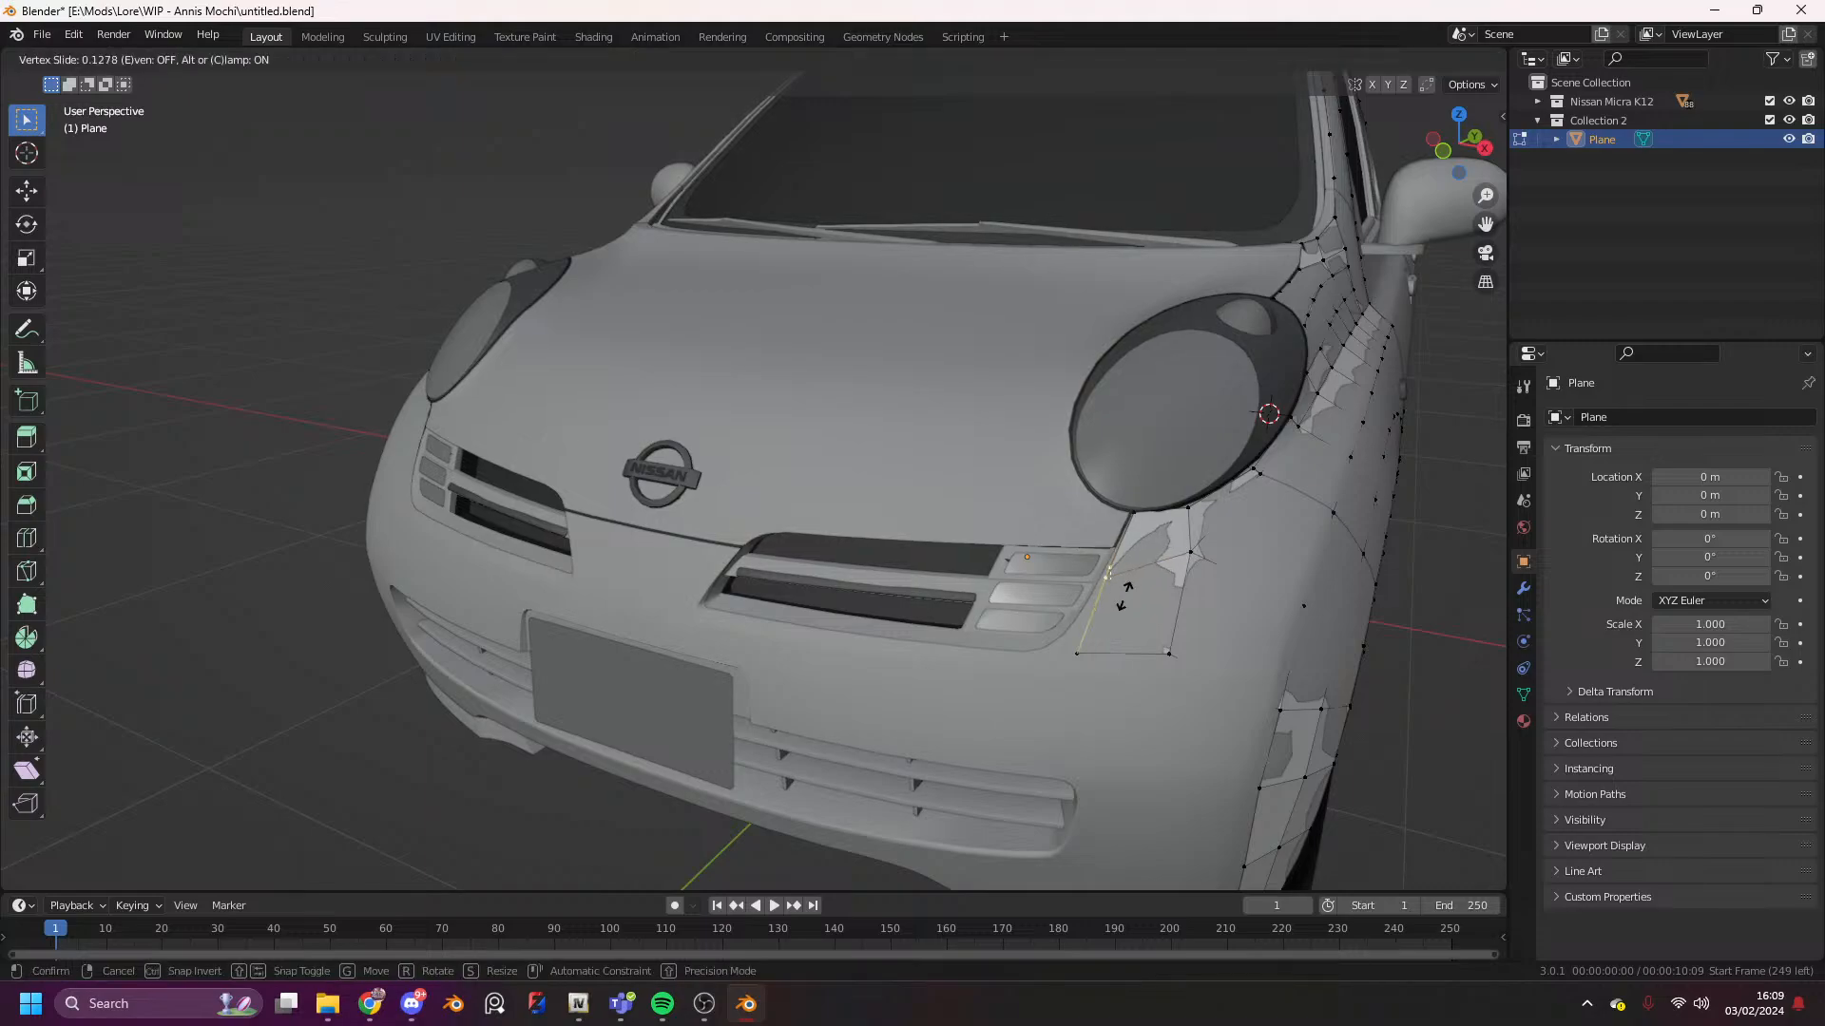
left_click(1125, 597)
key("g")
key("y")
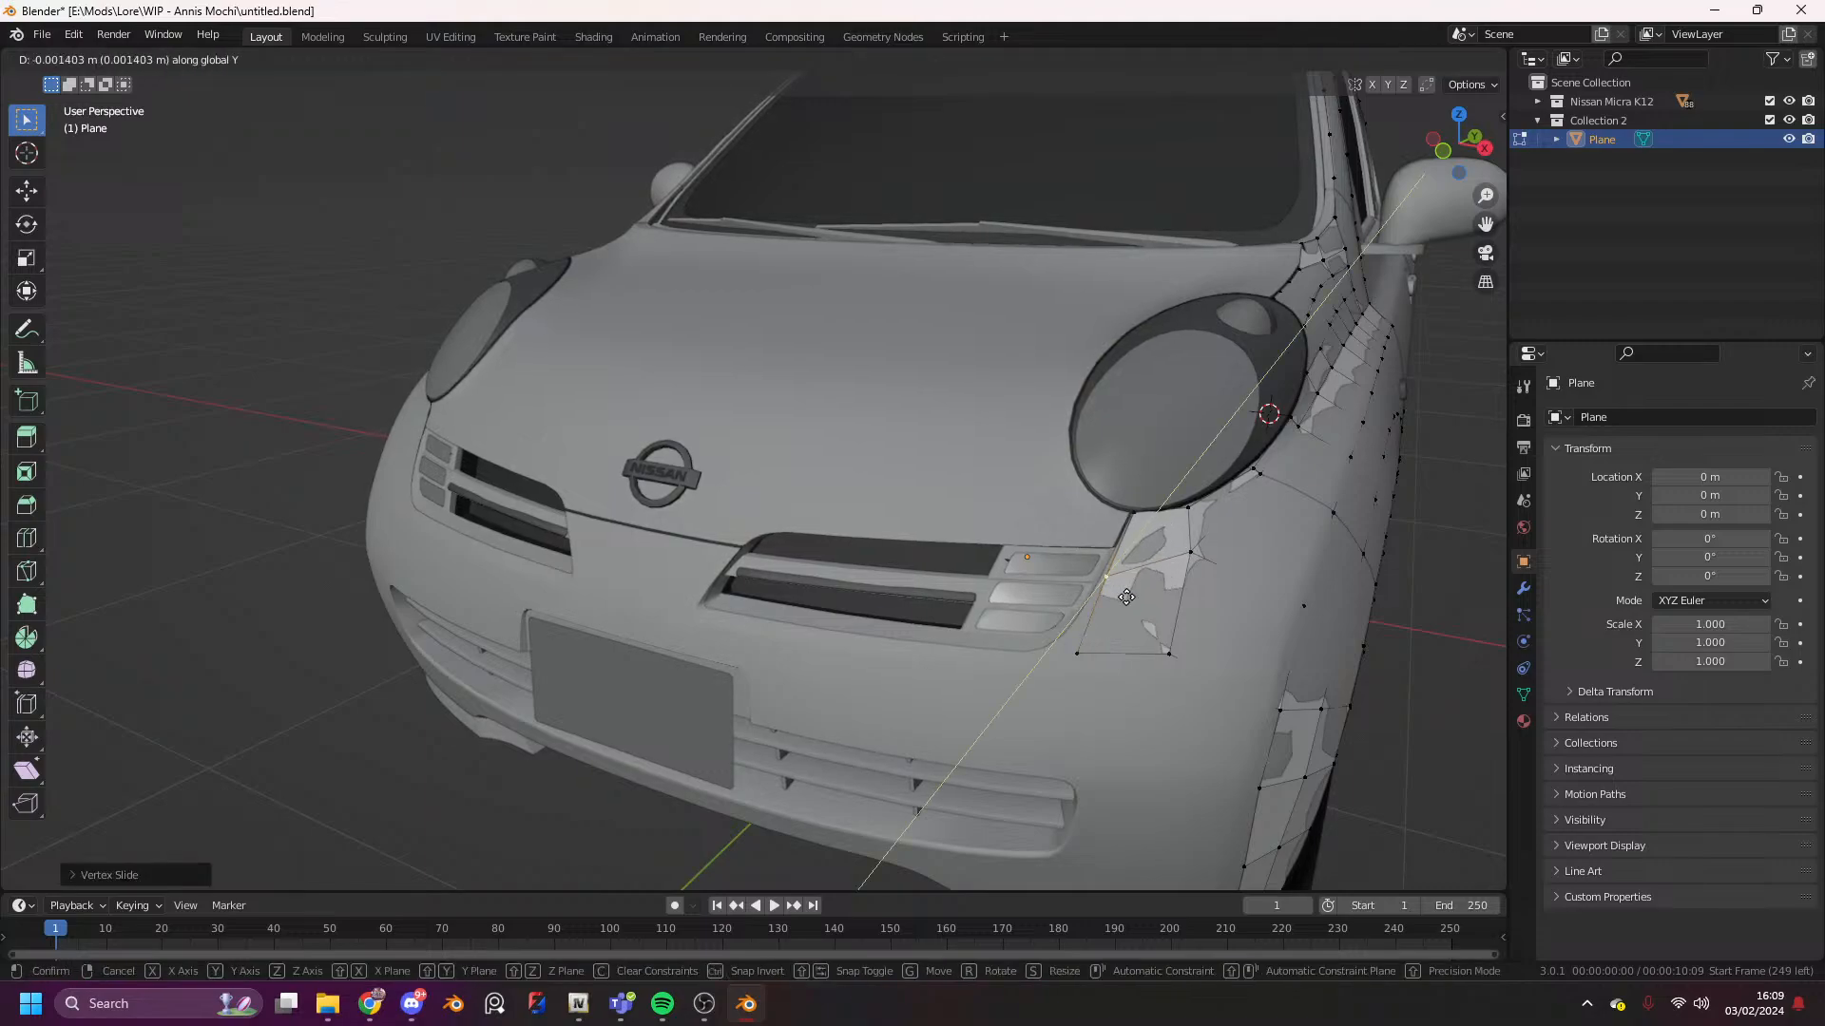
left_click(1126, 598)
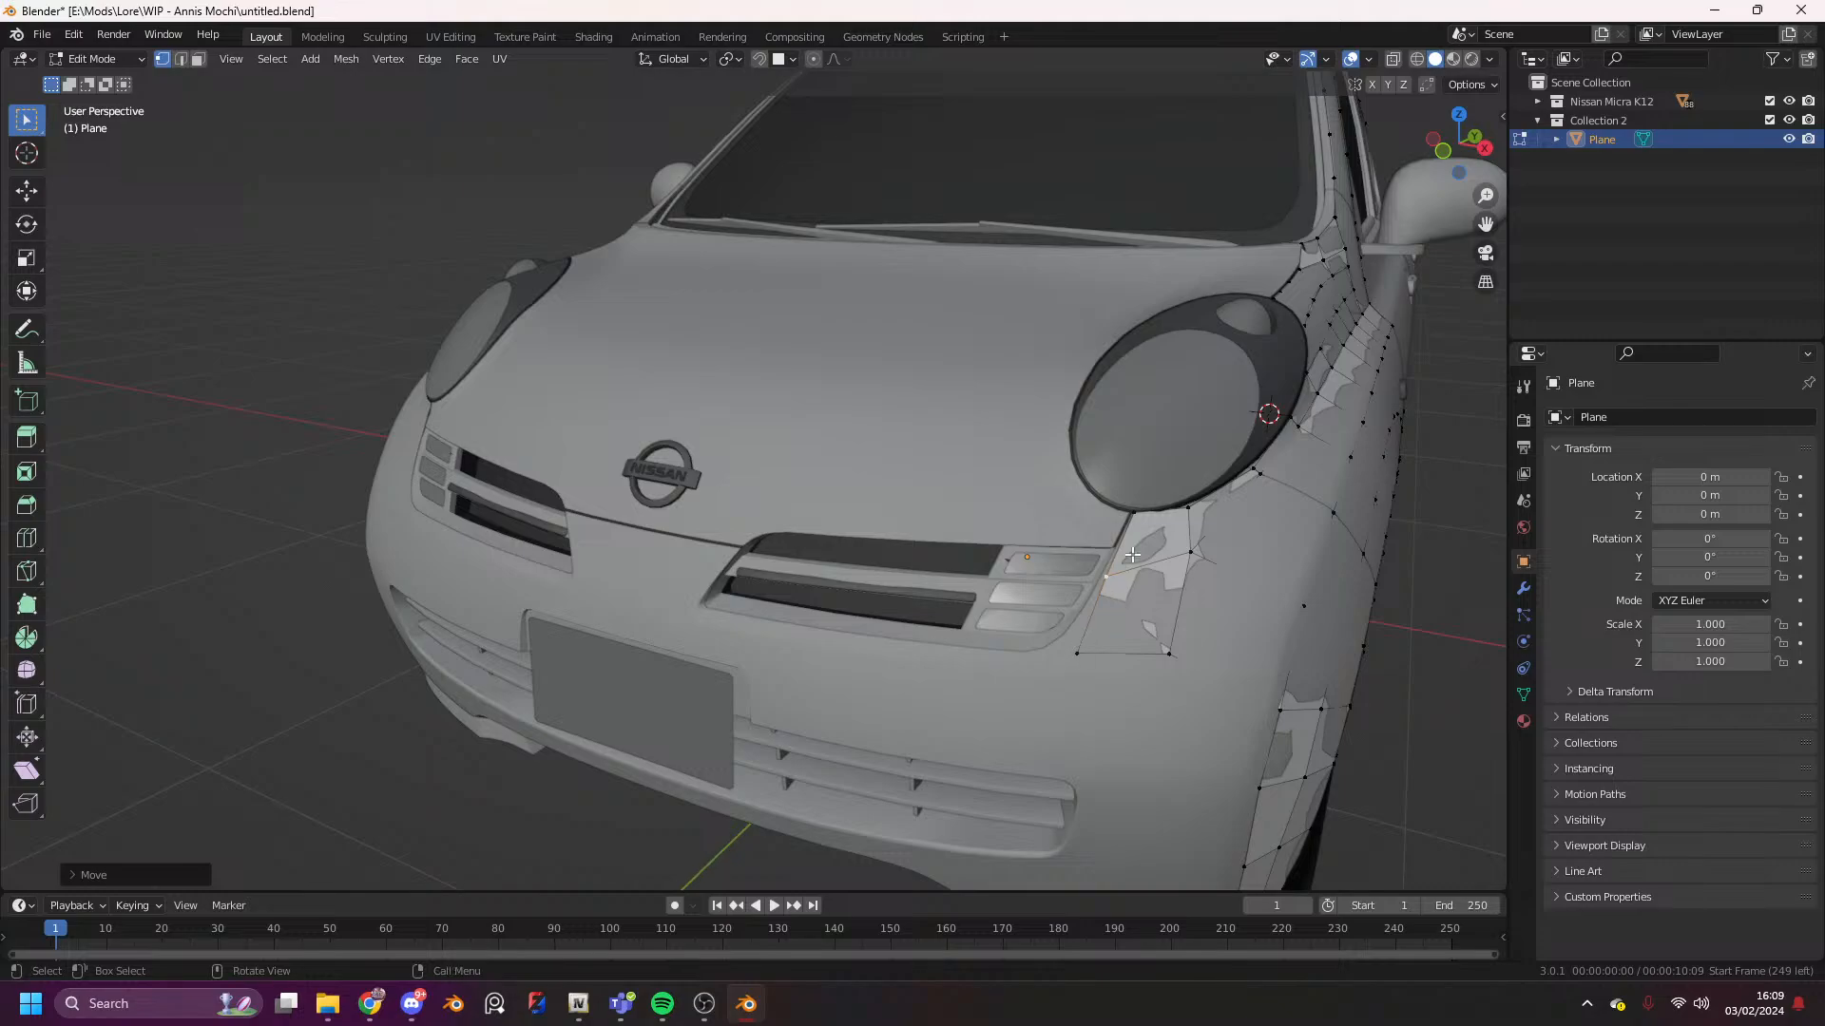
- Extrude the edge between the headlight's front tip and the grille corner inward over the grille, shift it along Y, and slide it back slightly
left_click(1136, 525, "shift")
key("e")
left_click(1155, 632)
key("g")
key("y")
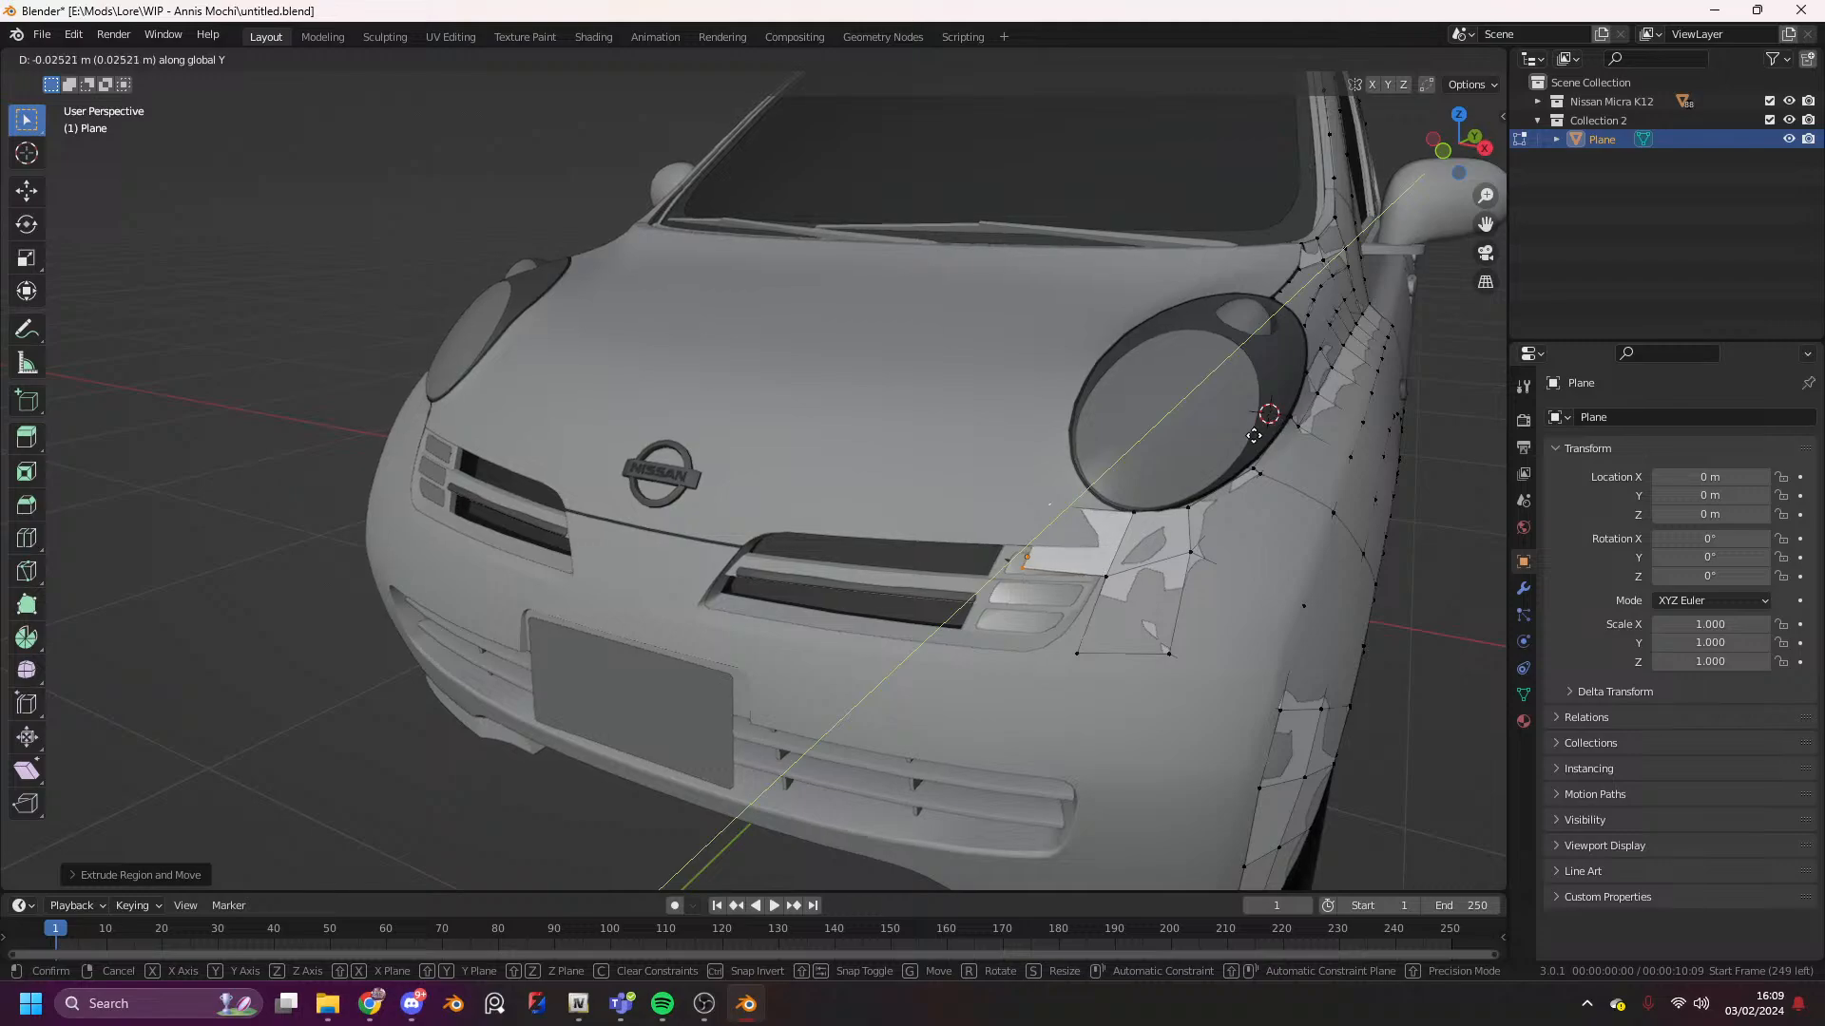
left_click(1243, 450)
key("g")
key("g")
left_click(1151, 496)
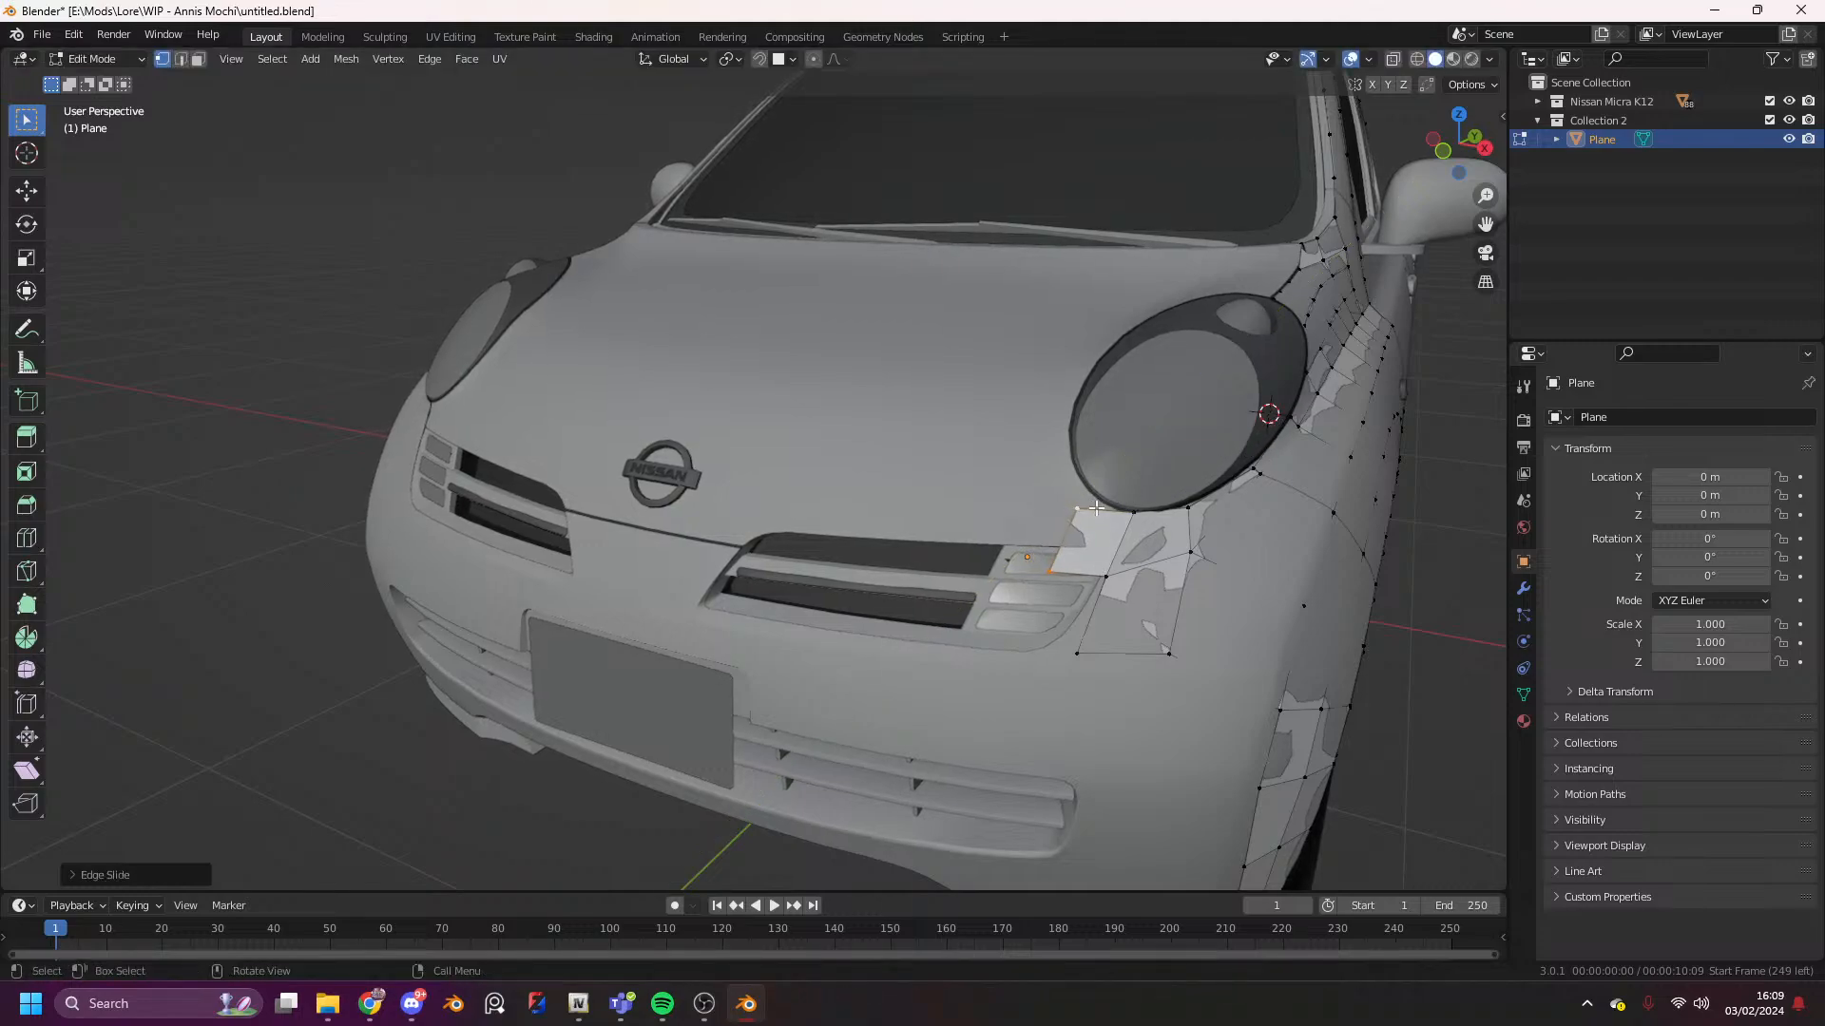
- Raise the upper vertex of the newly extruded edge to the headlight rim in the front view
scroll(1243, 527, "up", 2)
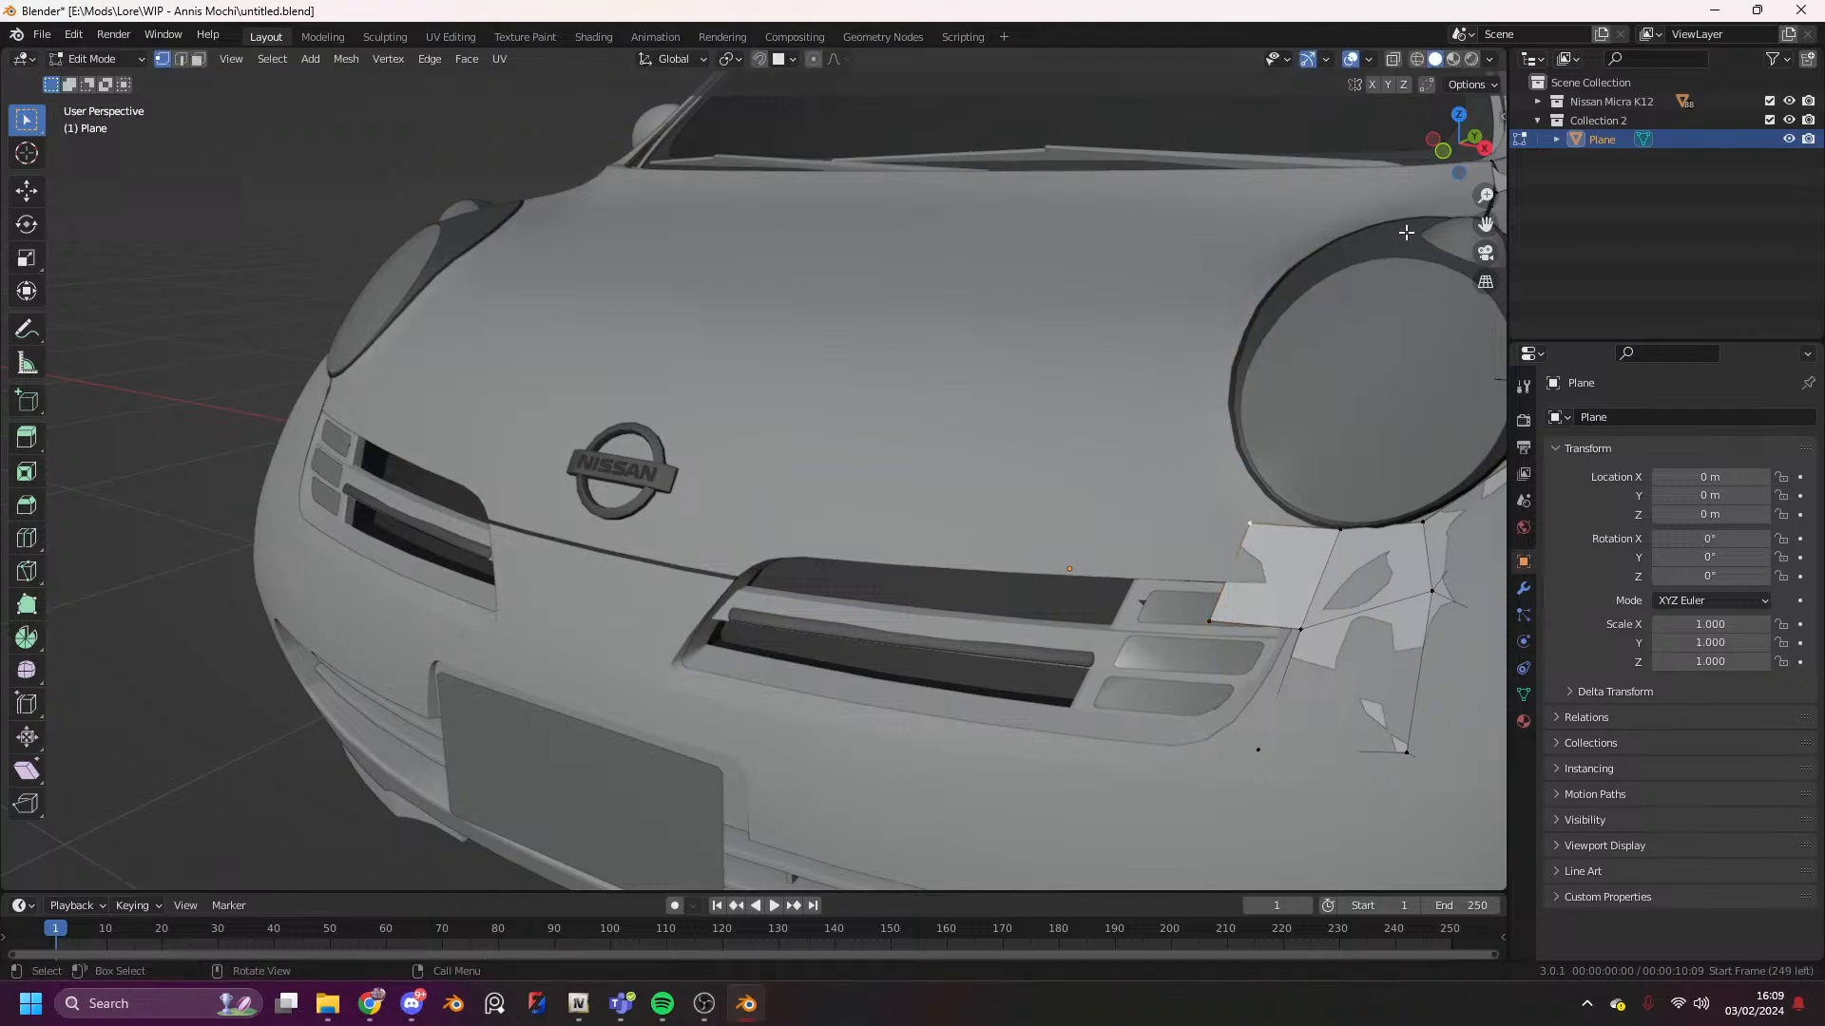
left_click(1443, 151)
key("g")
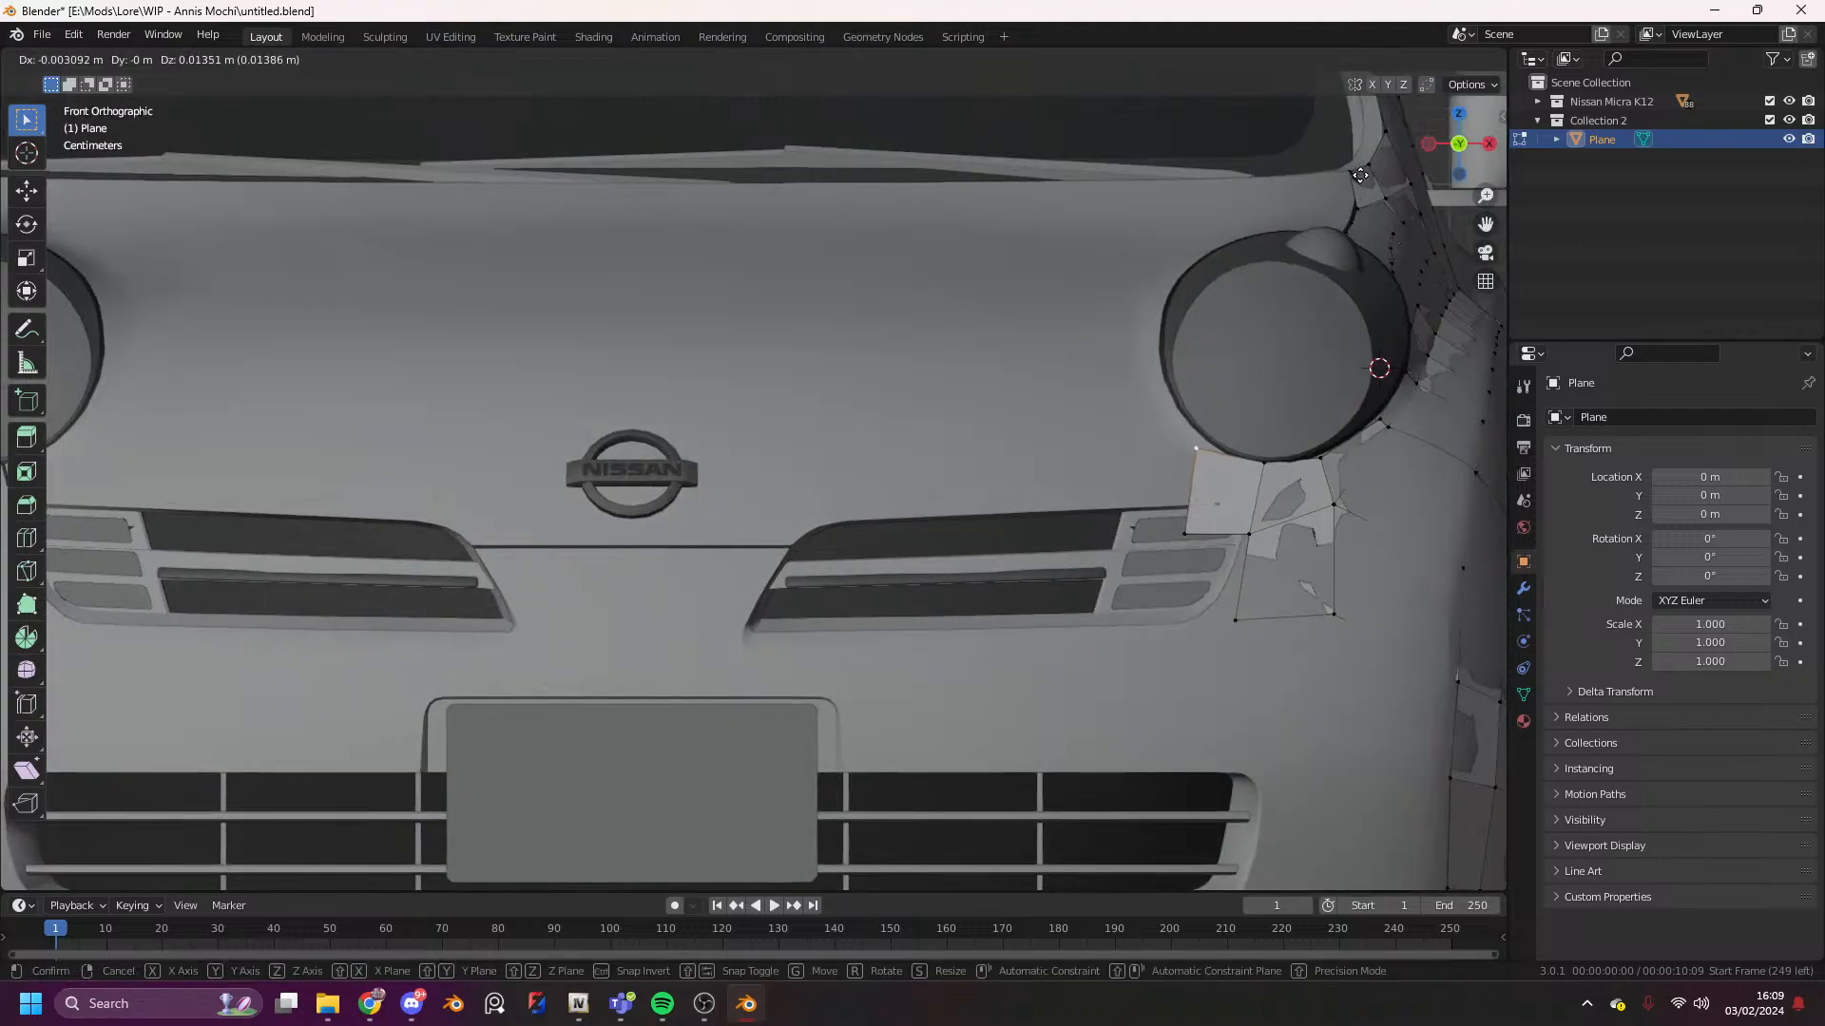
left_click(1357, 71)
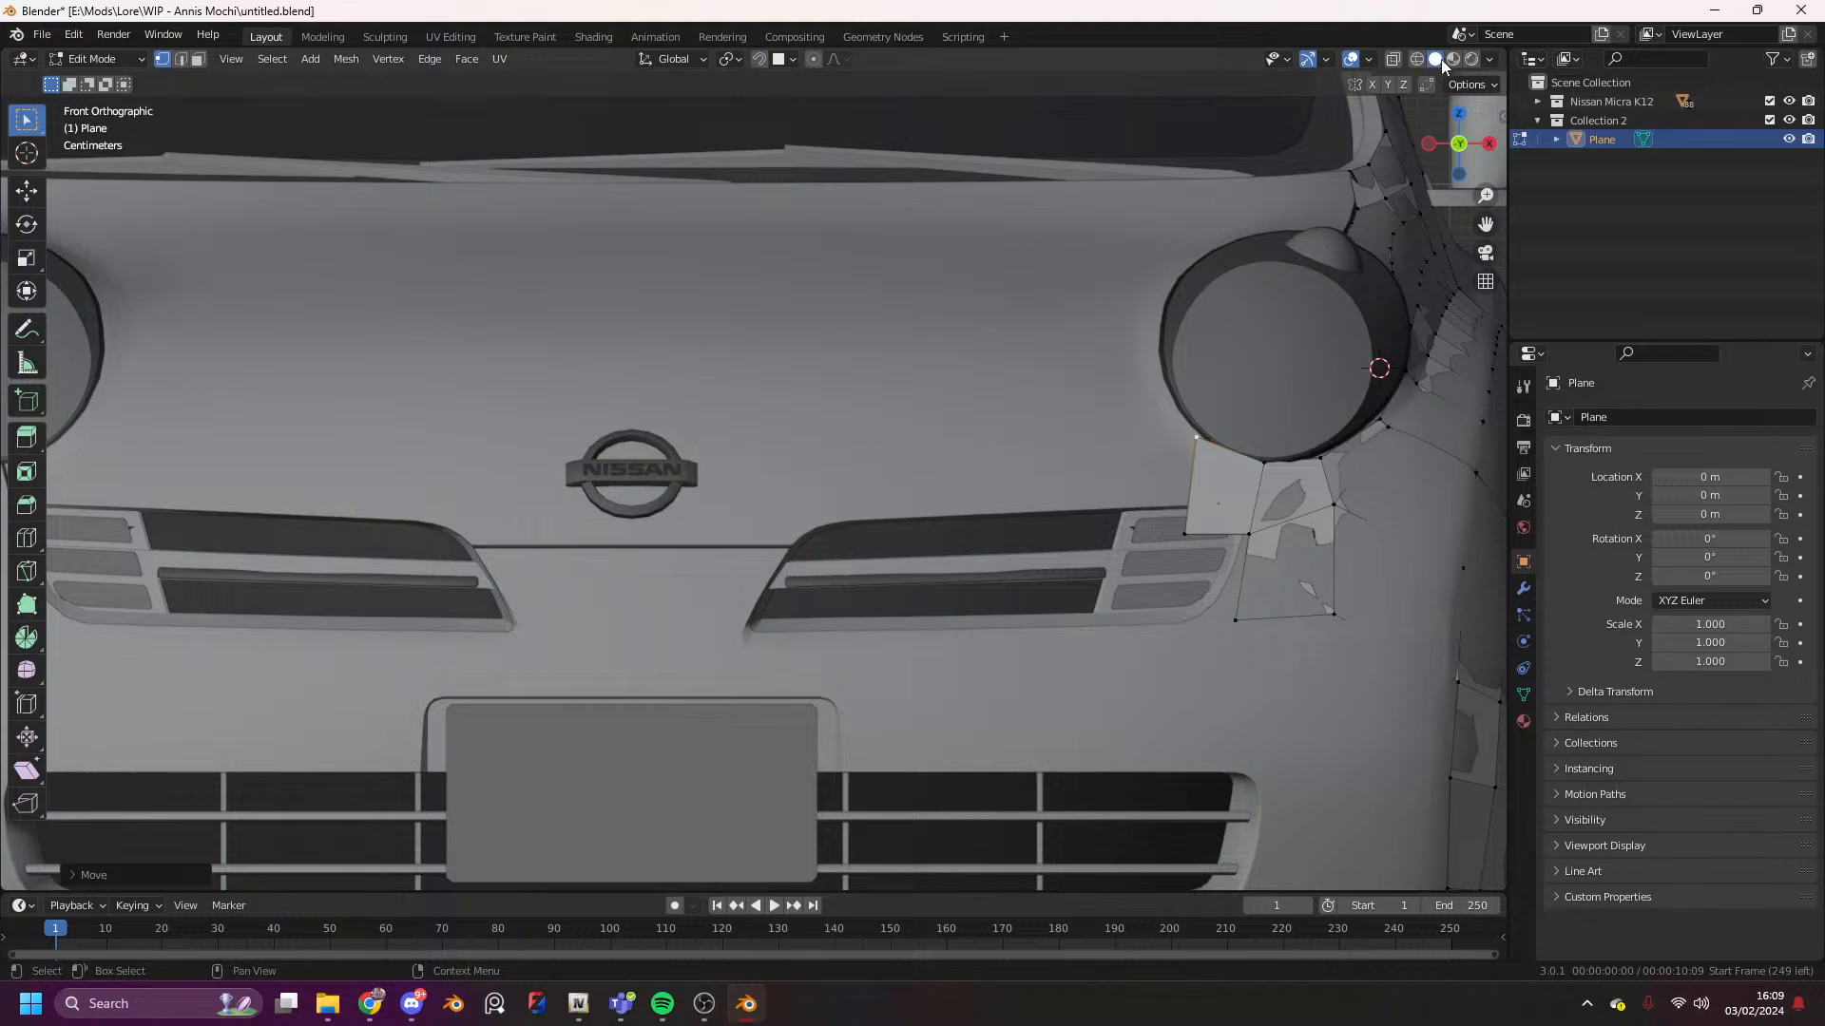
scroll(1464, 148, "down", 5)
scroll(1465, 153, "up", 4)
key("g")
right_click(1380, 344)
key("g")
key("g")
right_click(1313, 376)
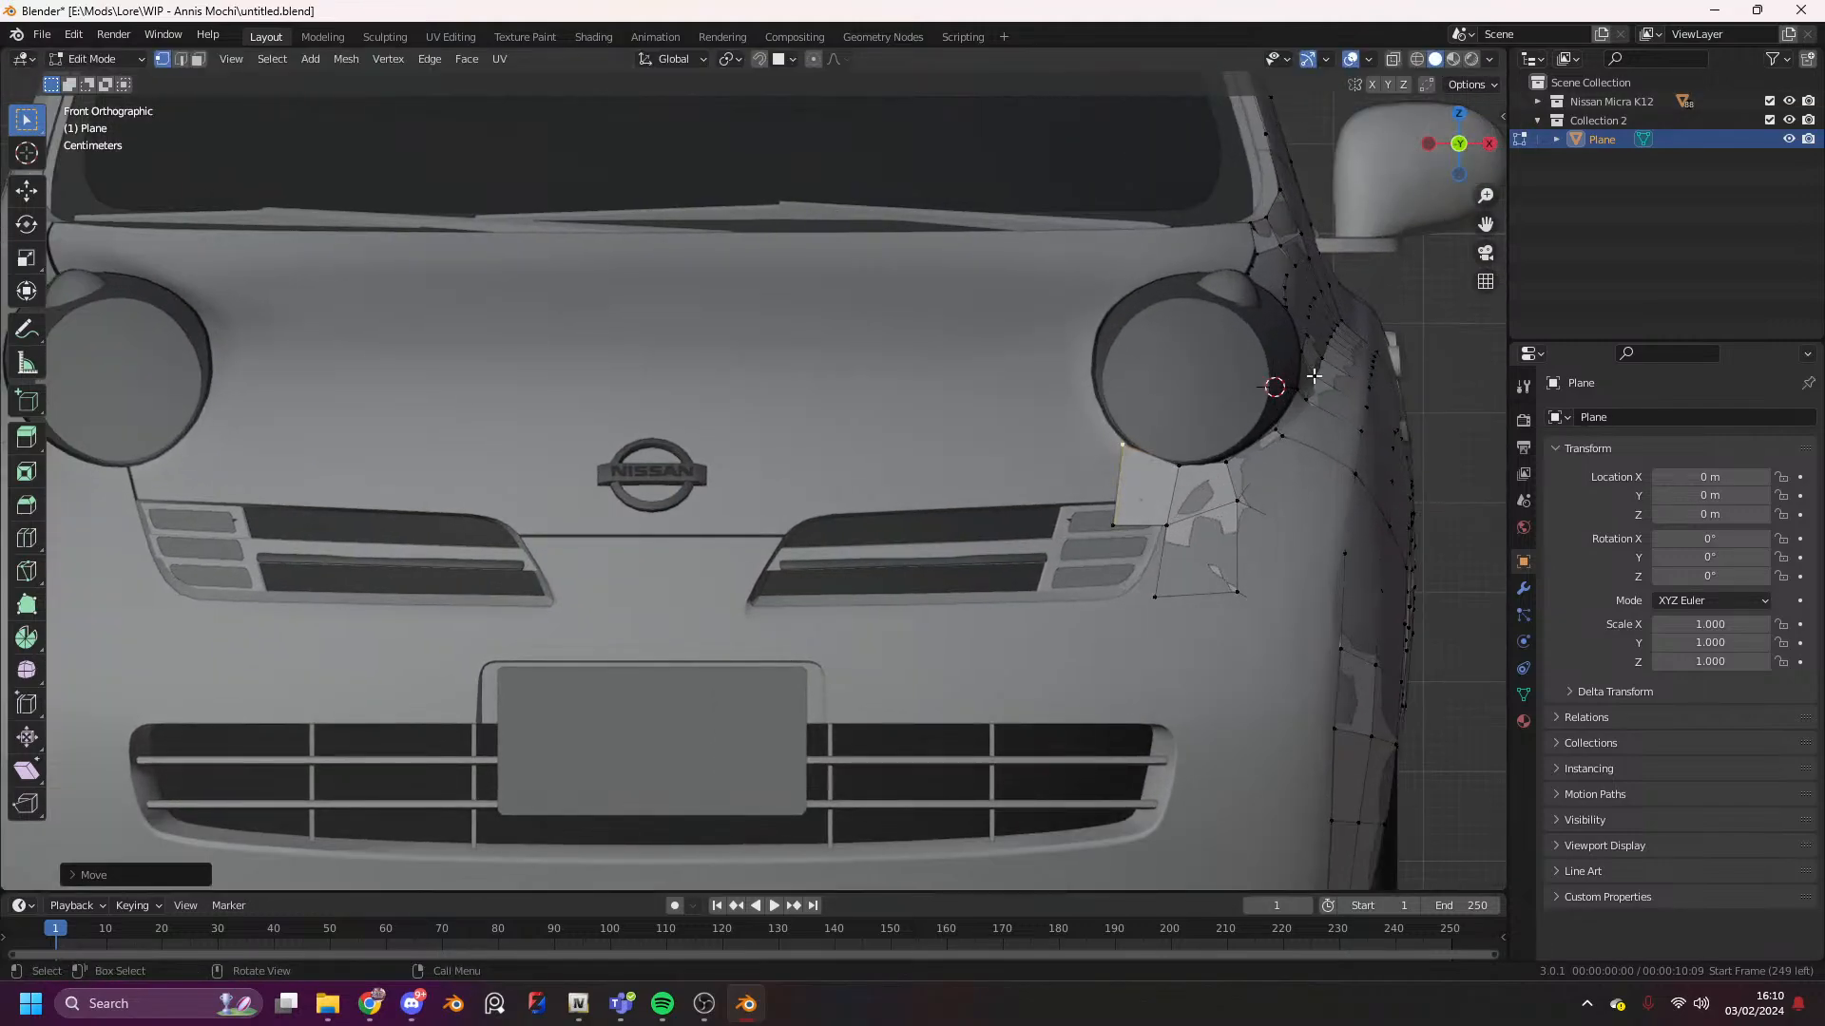
- Move the new face's upper vertex back along Y against the headlight rim, and adjust its lower vertex along Y onto the grille surround
scroll(1409, 230, "down", 5)
left_click_drag(1455, 169, 1241, 211)
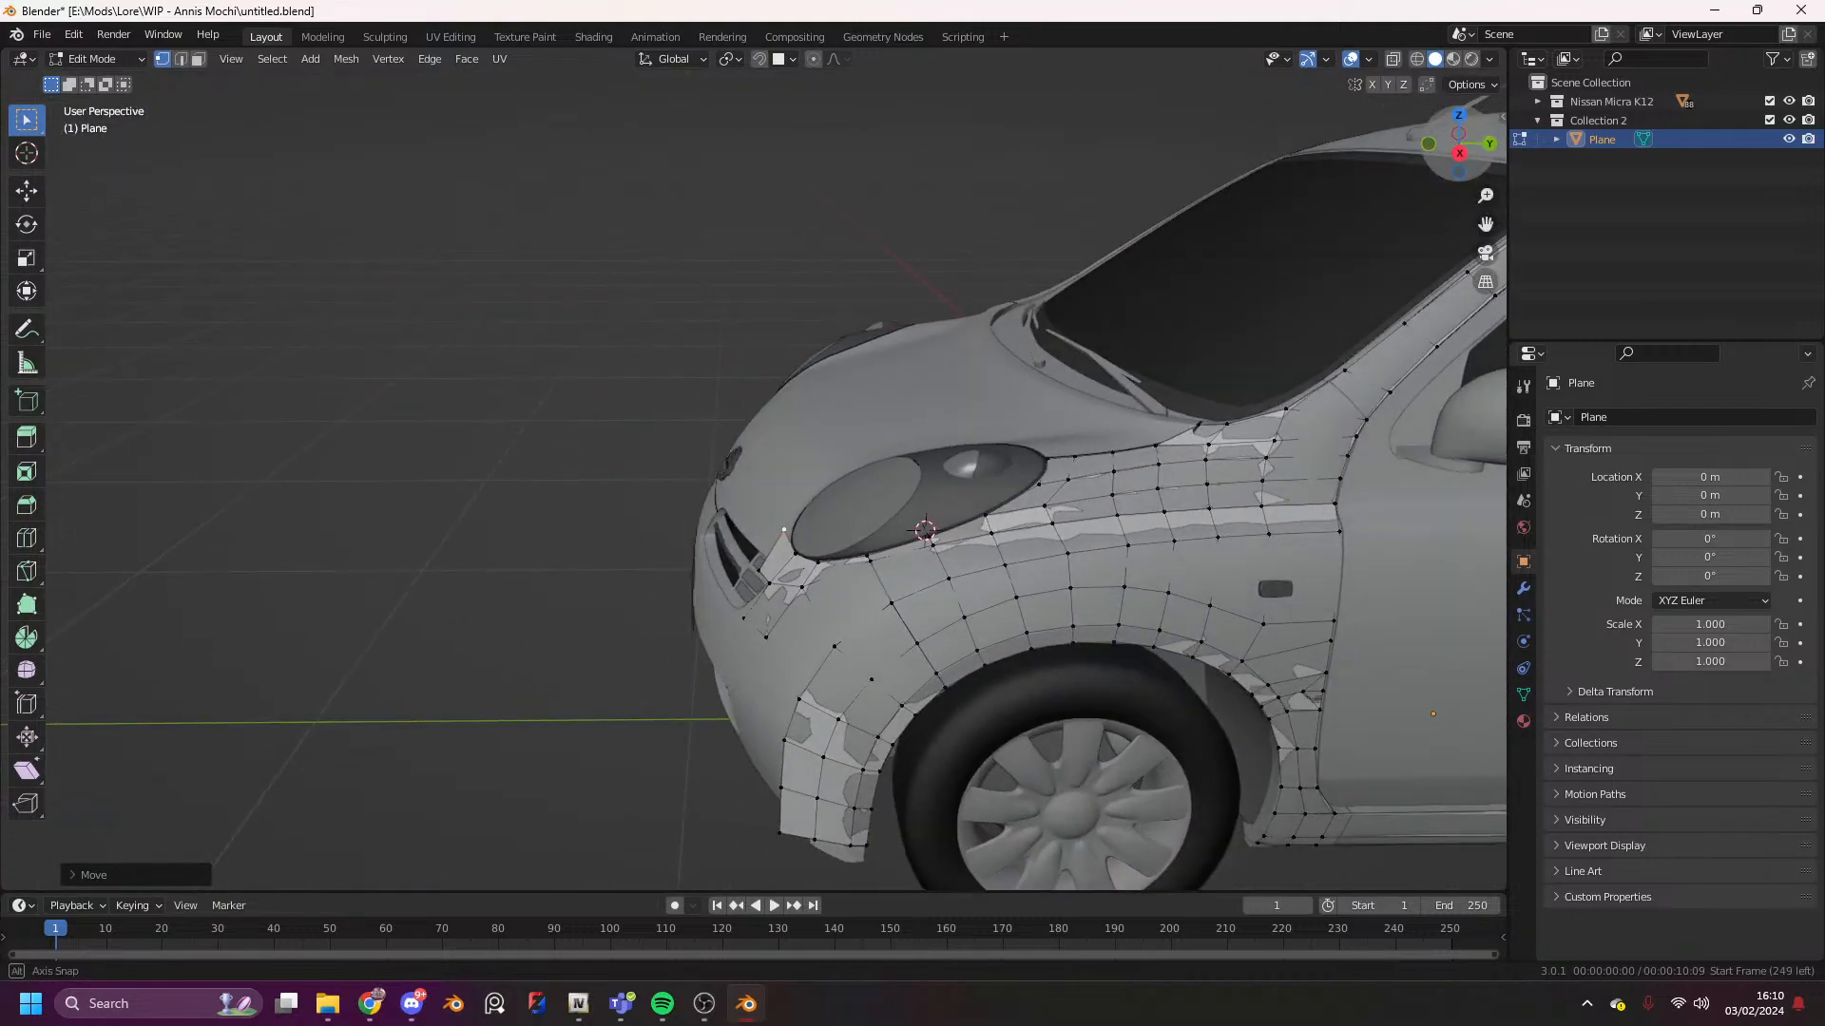
scroll(964, 488, "up", 6)
key("g")
key("y")
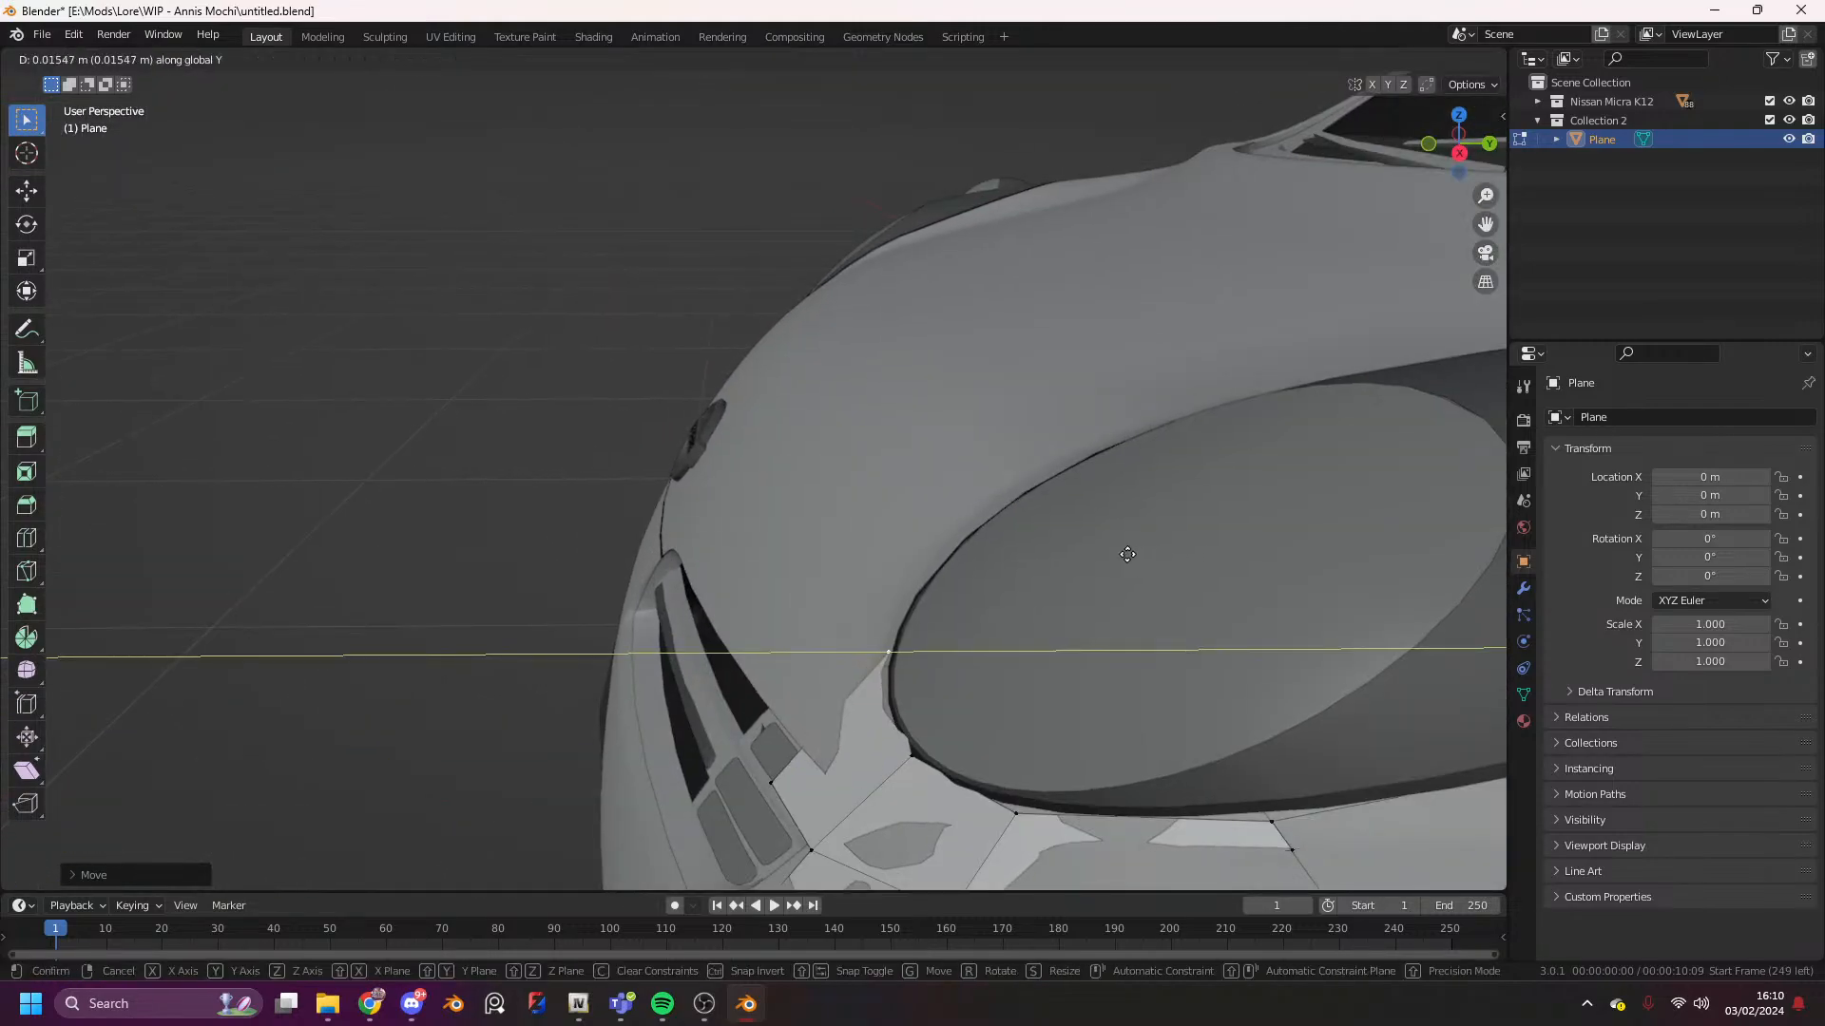
left_click(1137, 546)
middle_click_drag(745, 798, 873, 690)
key("g")
key("y")
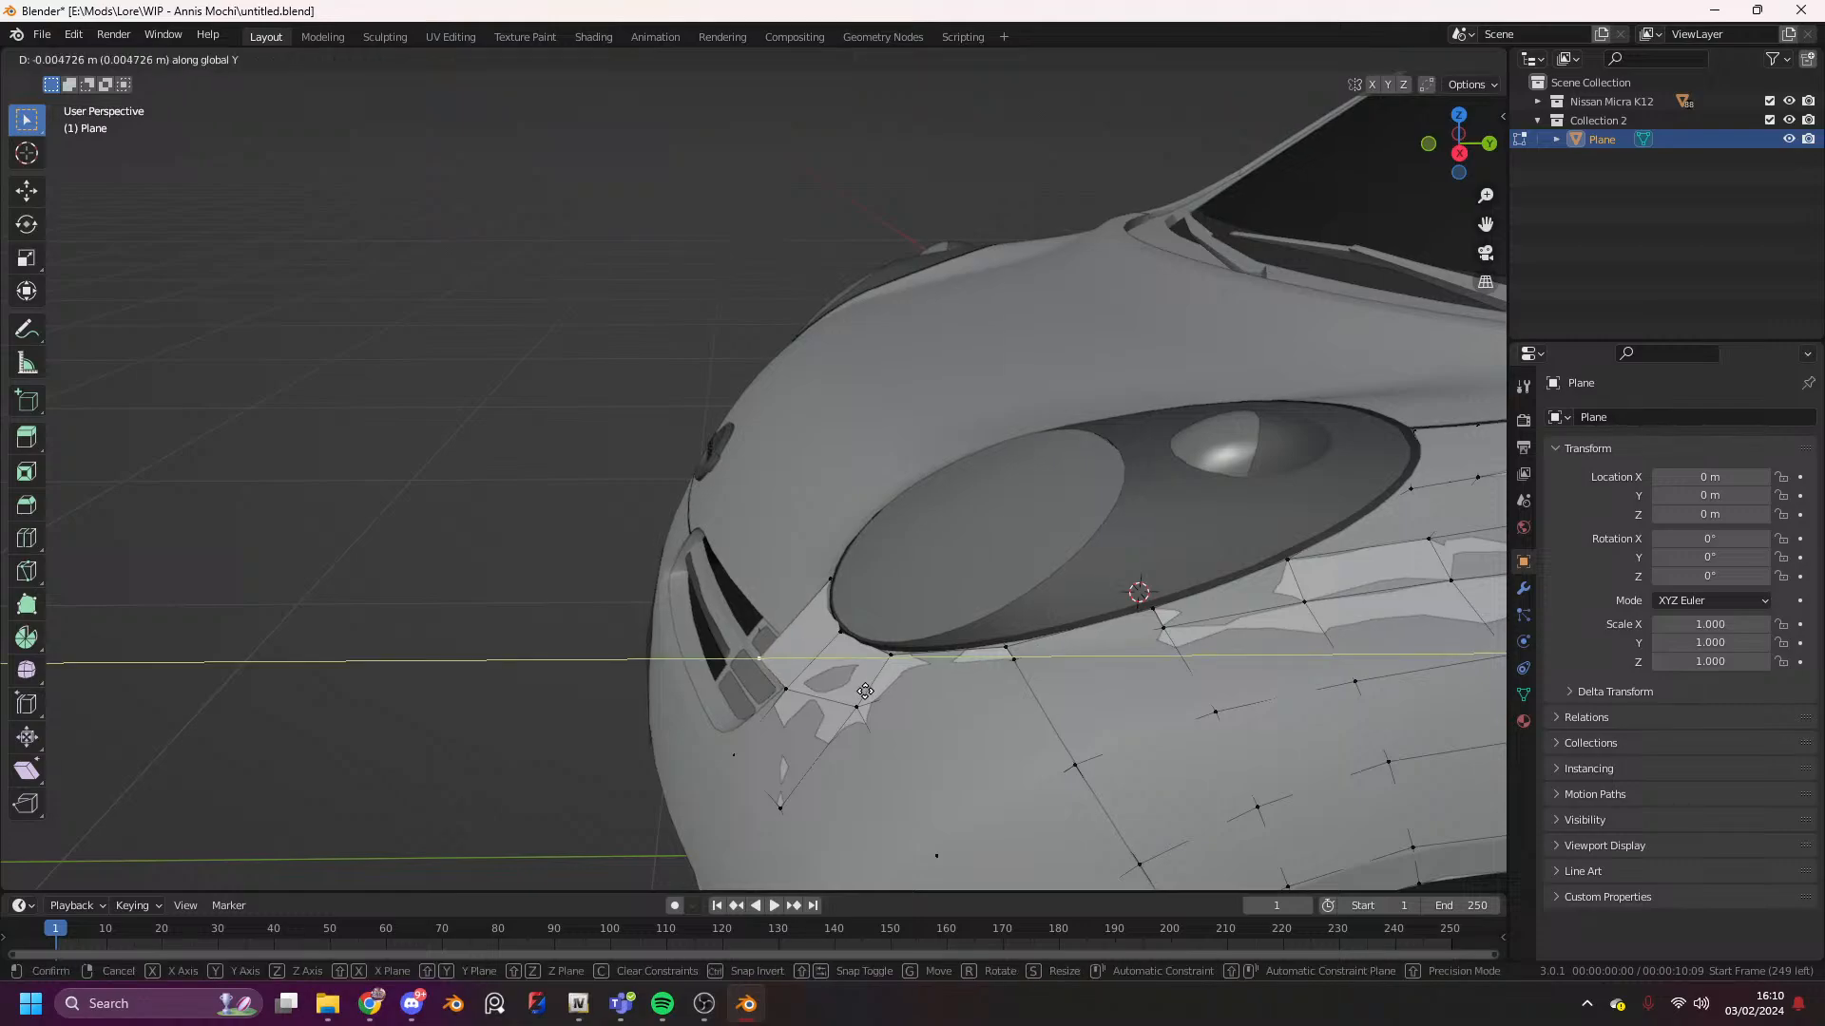
left_click(873, 691)
left_click(709, 1005)
left_click(709, 1005)
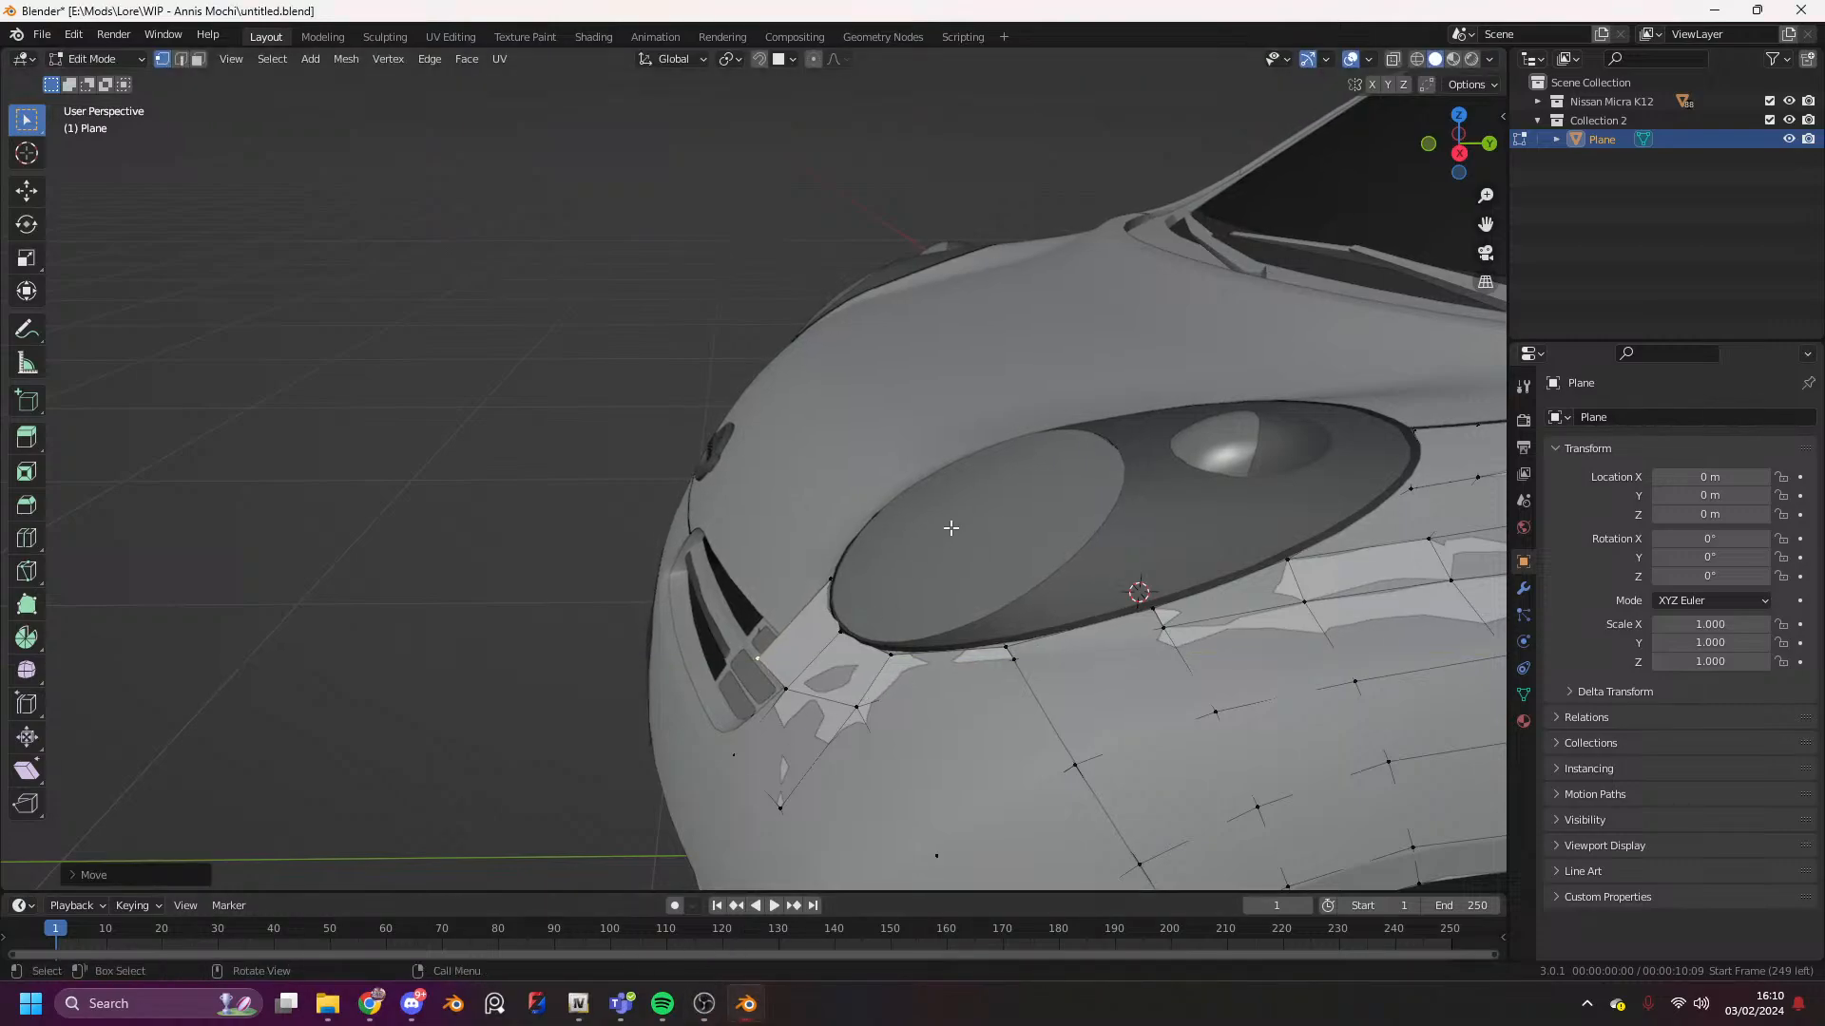
- Examine the body mesh from the front and side, with everything selected and outside Edit Mode
scroll(1469, 157, "down", 7)
left_click_drag(1458, 151, 1604, 113)
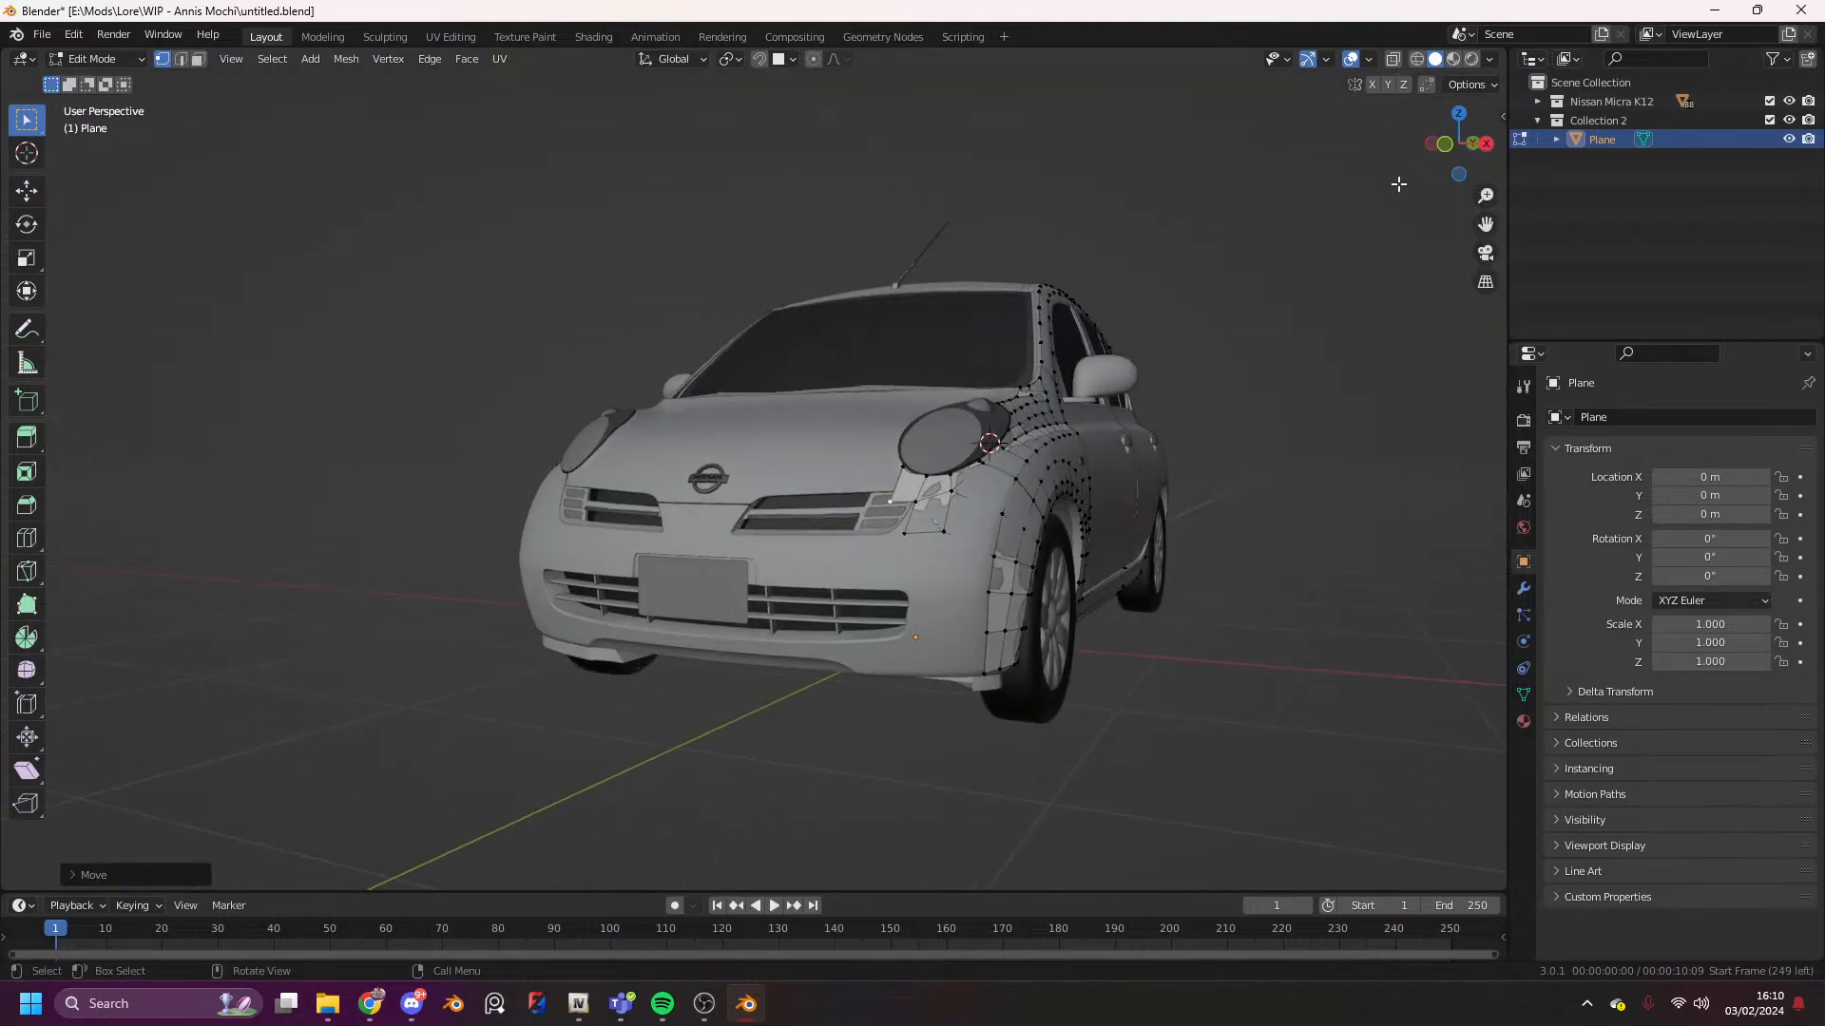
key("a")
scroll(1169, 540, "up", 2)
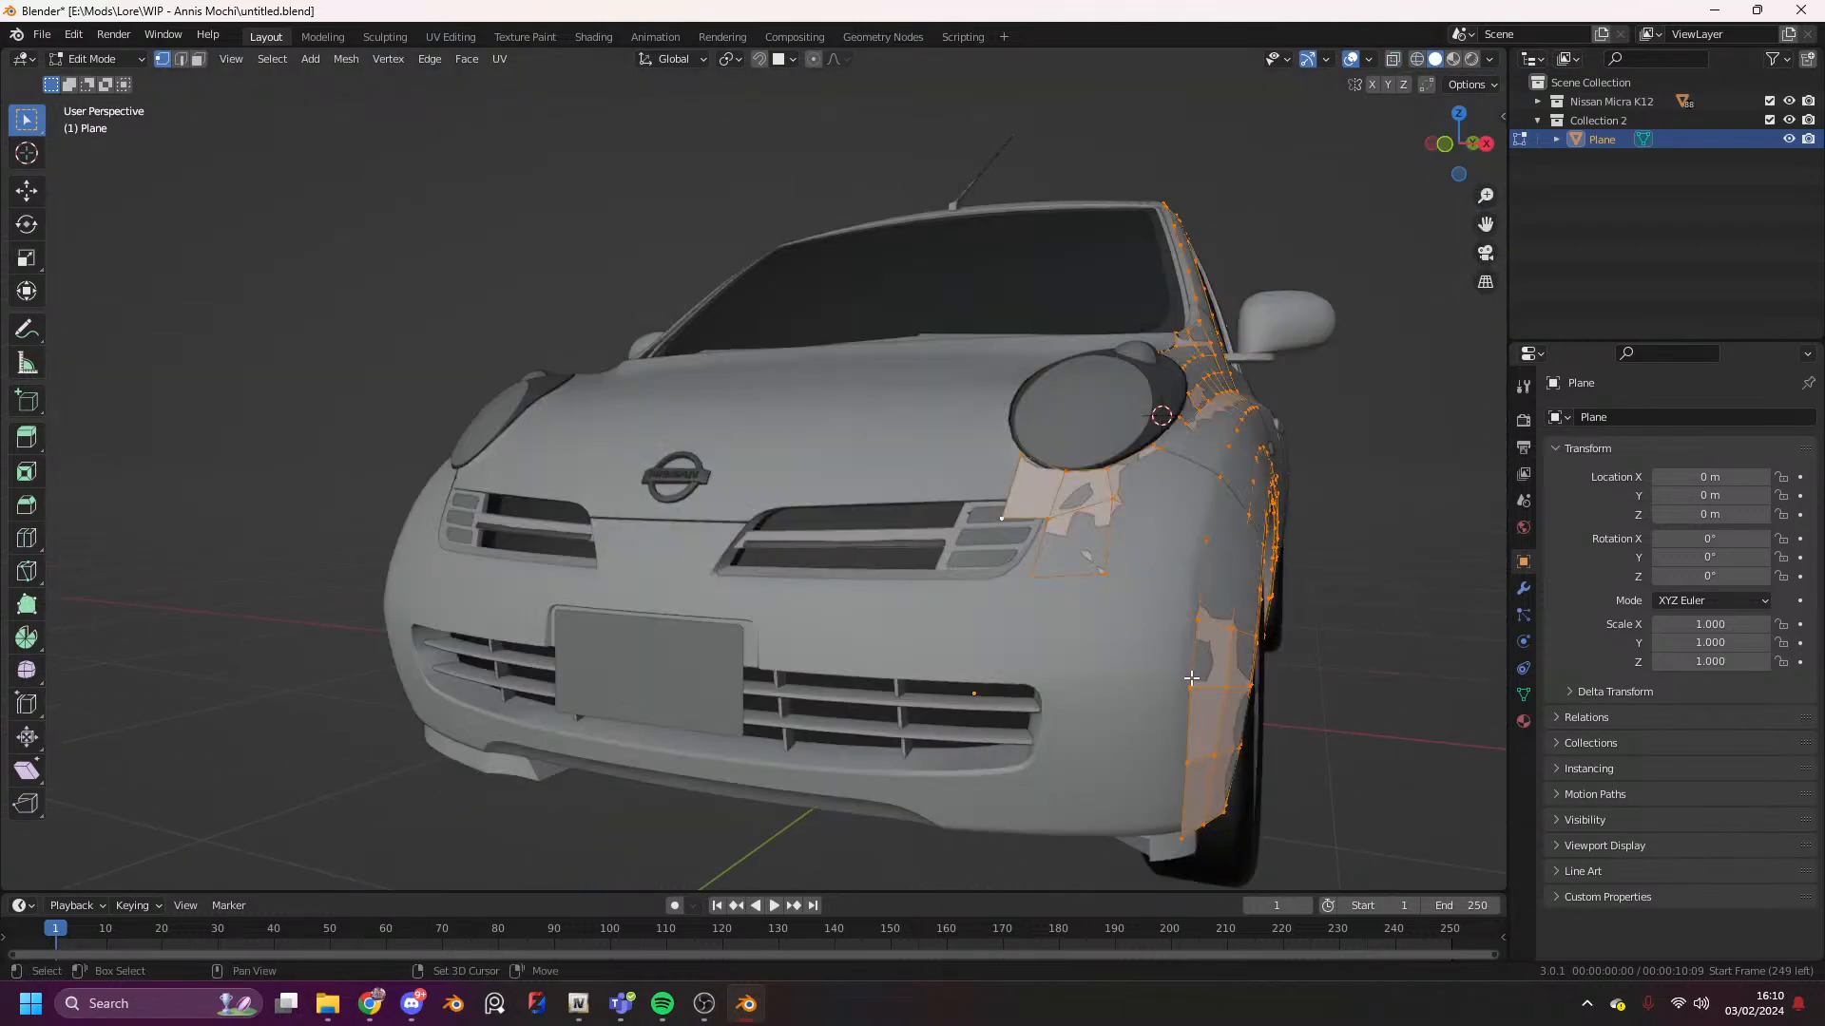
left_click(1190, 684)
scroll(1190, 684, "down", 6)
key("Tab")
mouse_move(1464, 150)
left_mouse_down()
mouse_move(1388, 169)
mouse_move(1460, 155)
left_mouse_up()
key("Tab")
scroll(1463, 150, "up", 4)
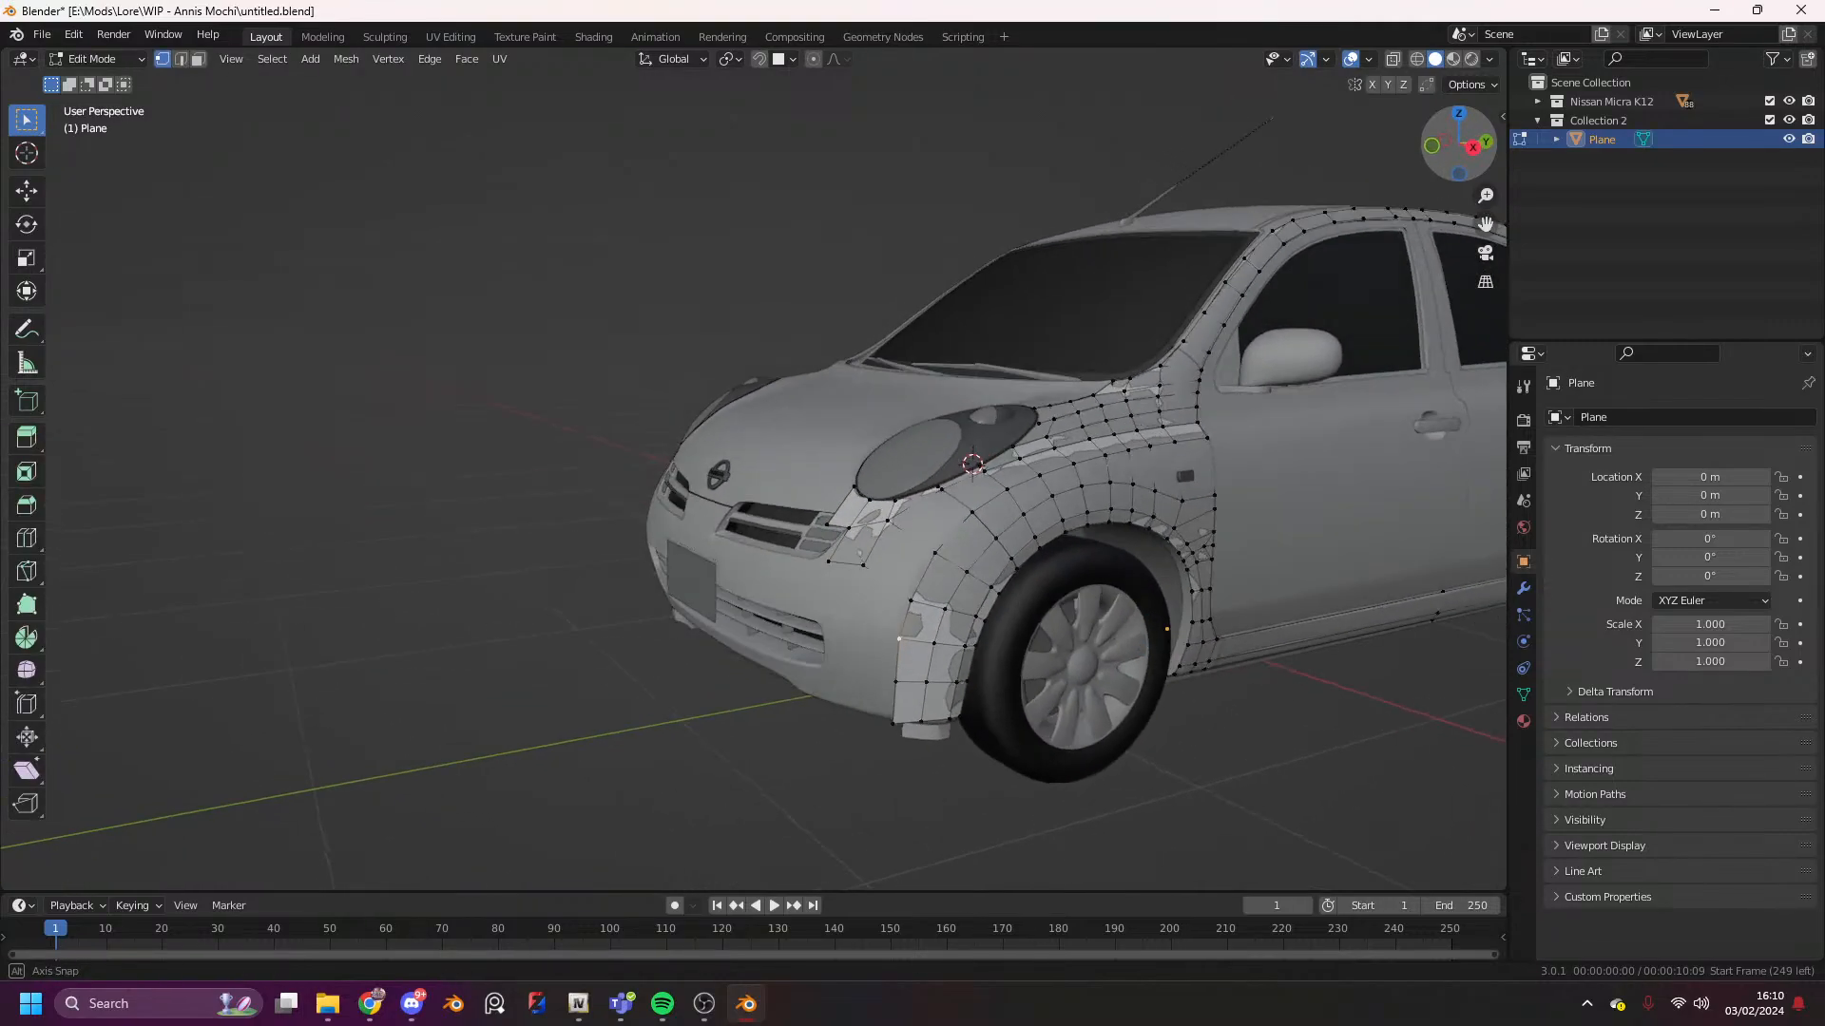
- Extrude the upper front vertex of the wheel-arch bumper strip forward in right view, and move it about 0.07 m inward along X
left_click(1486, 148)
scroll(832, 645, "up", 4)
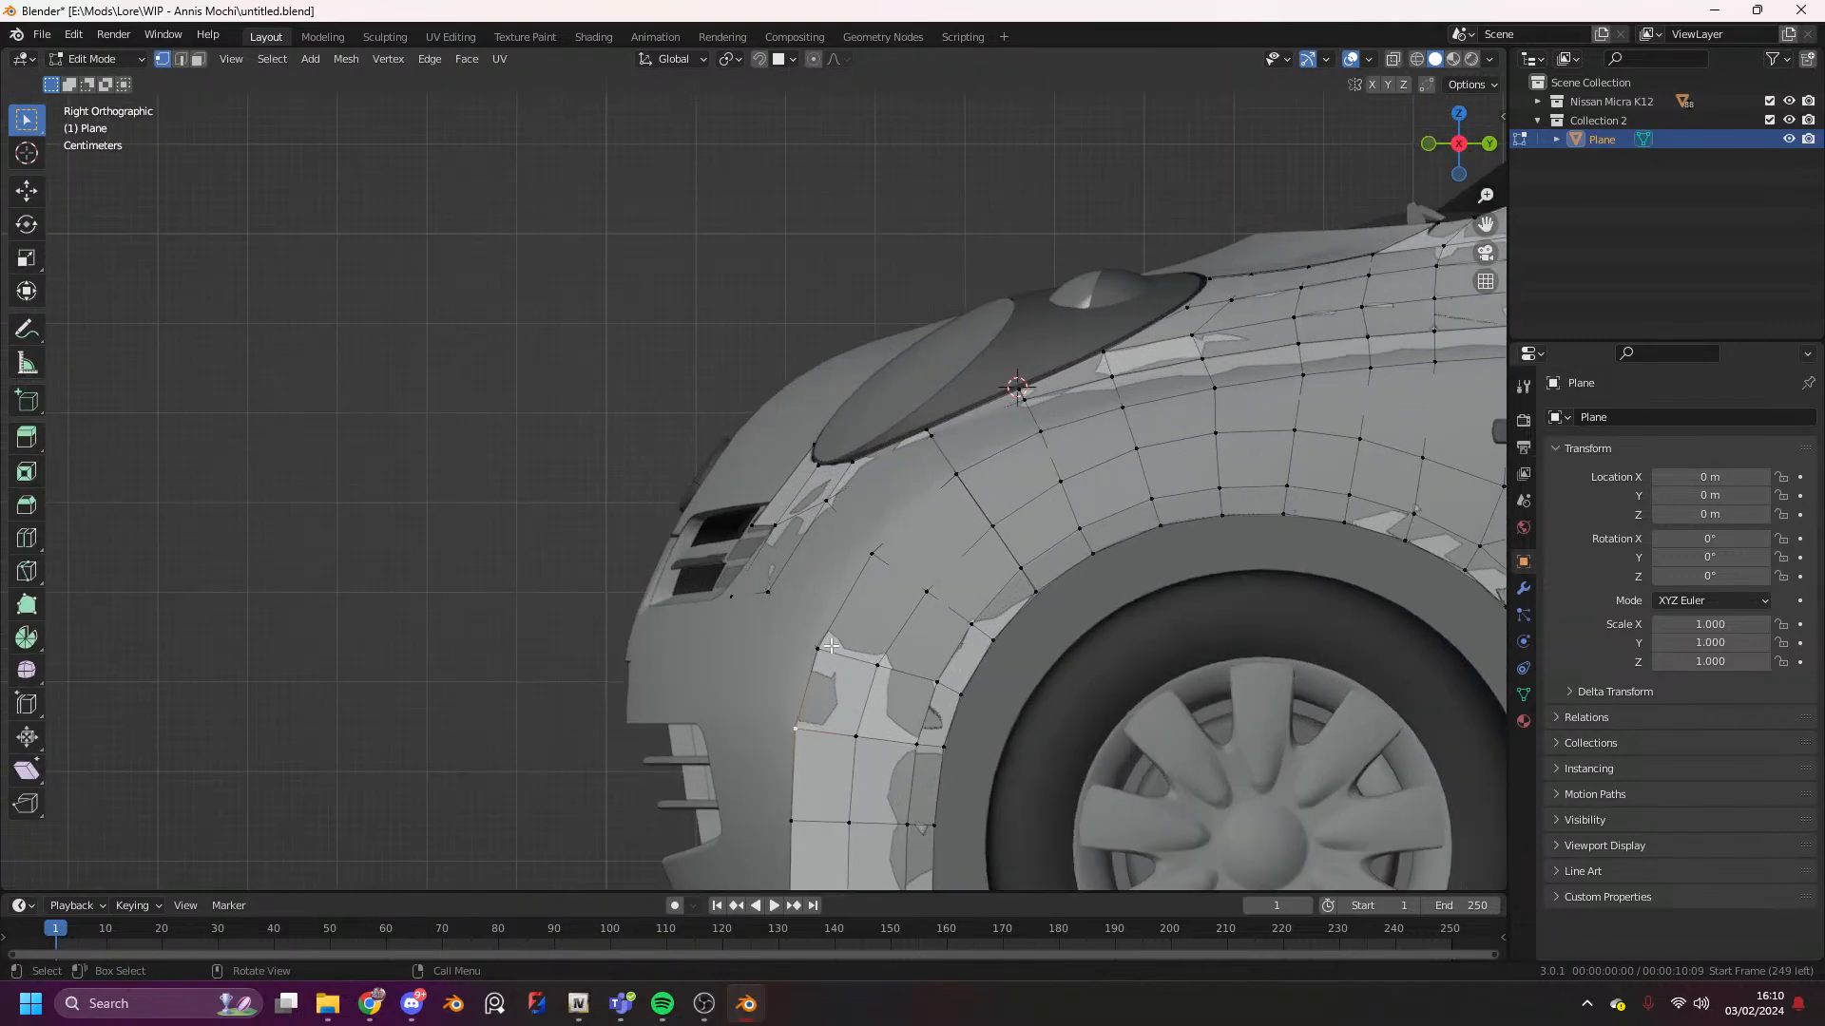
key("e")
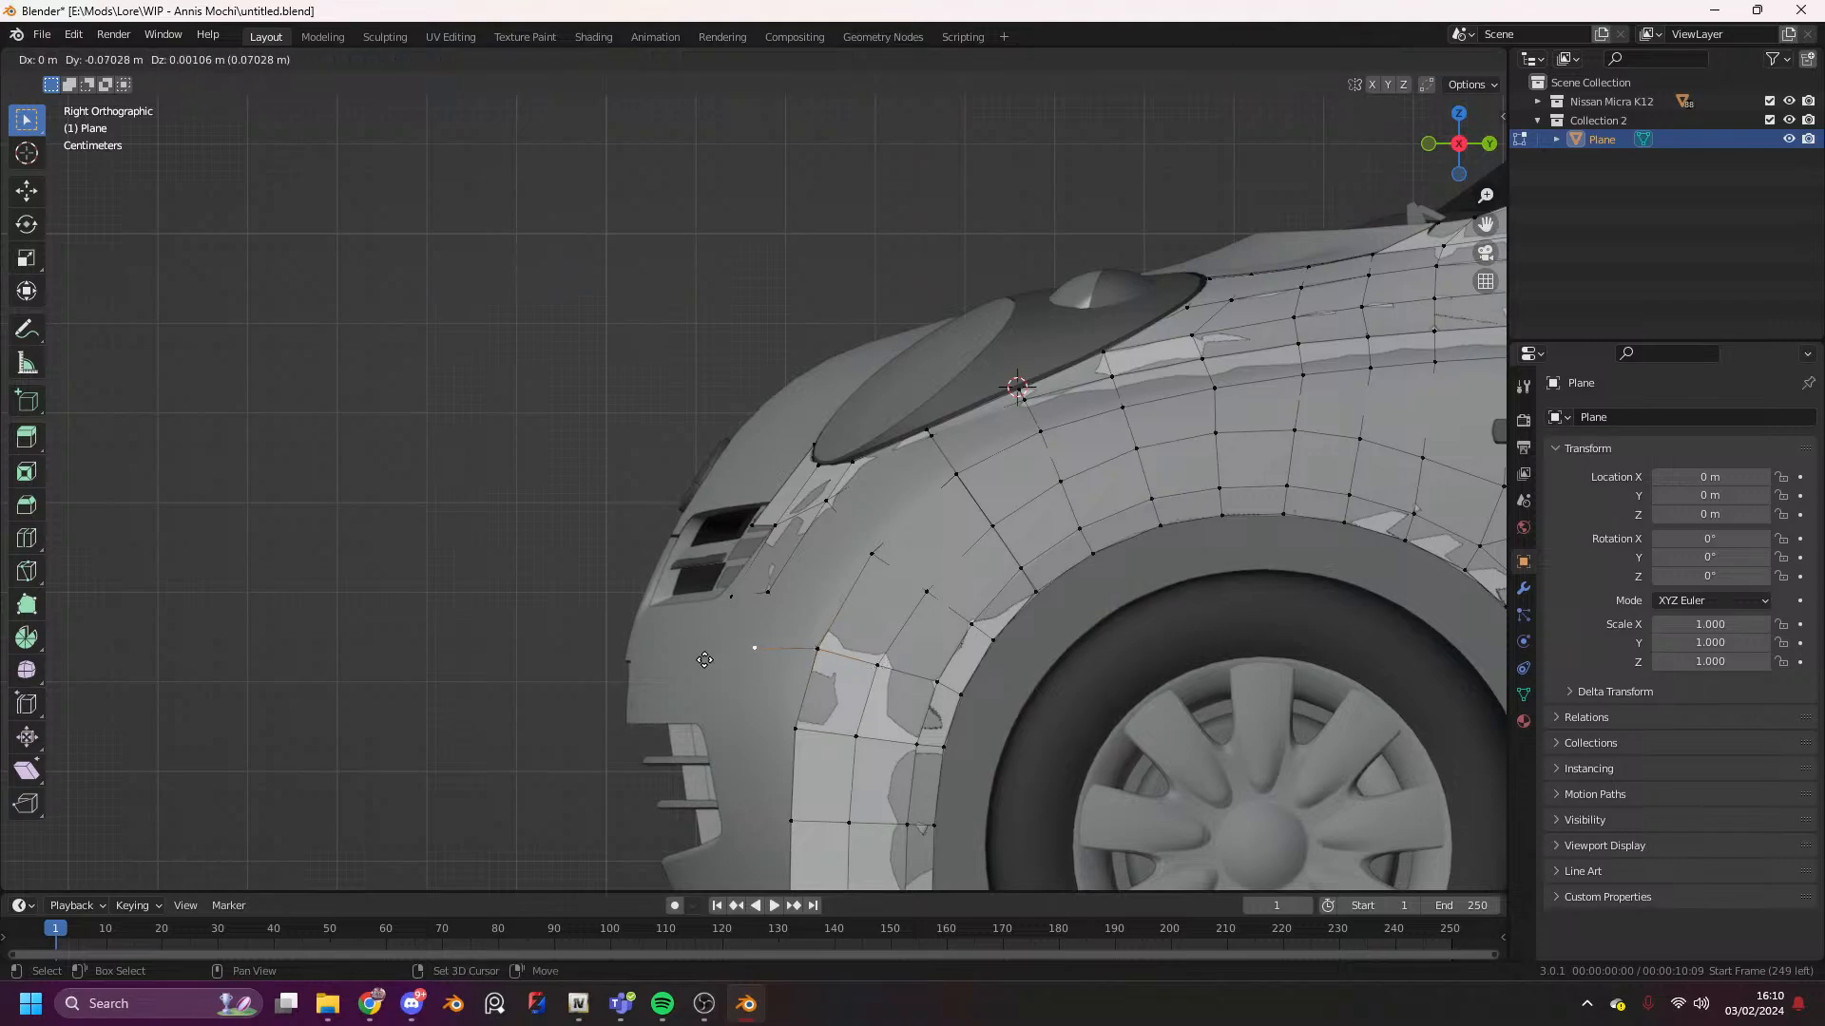
left_click(636, 656)
left_click_drag(1430, 139, 1532, 215)
key("g")
key("x")
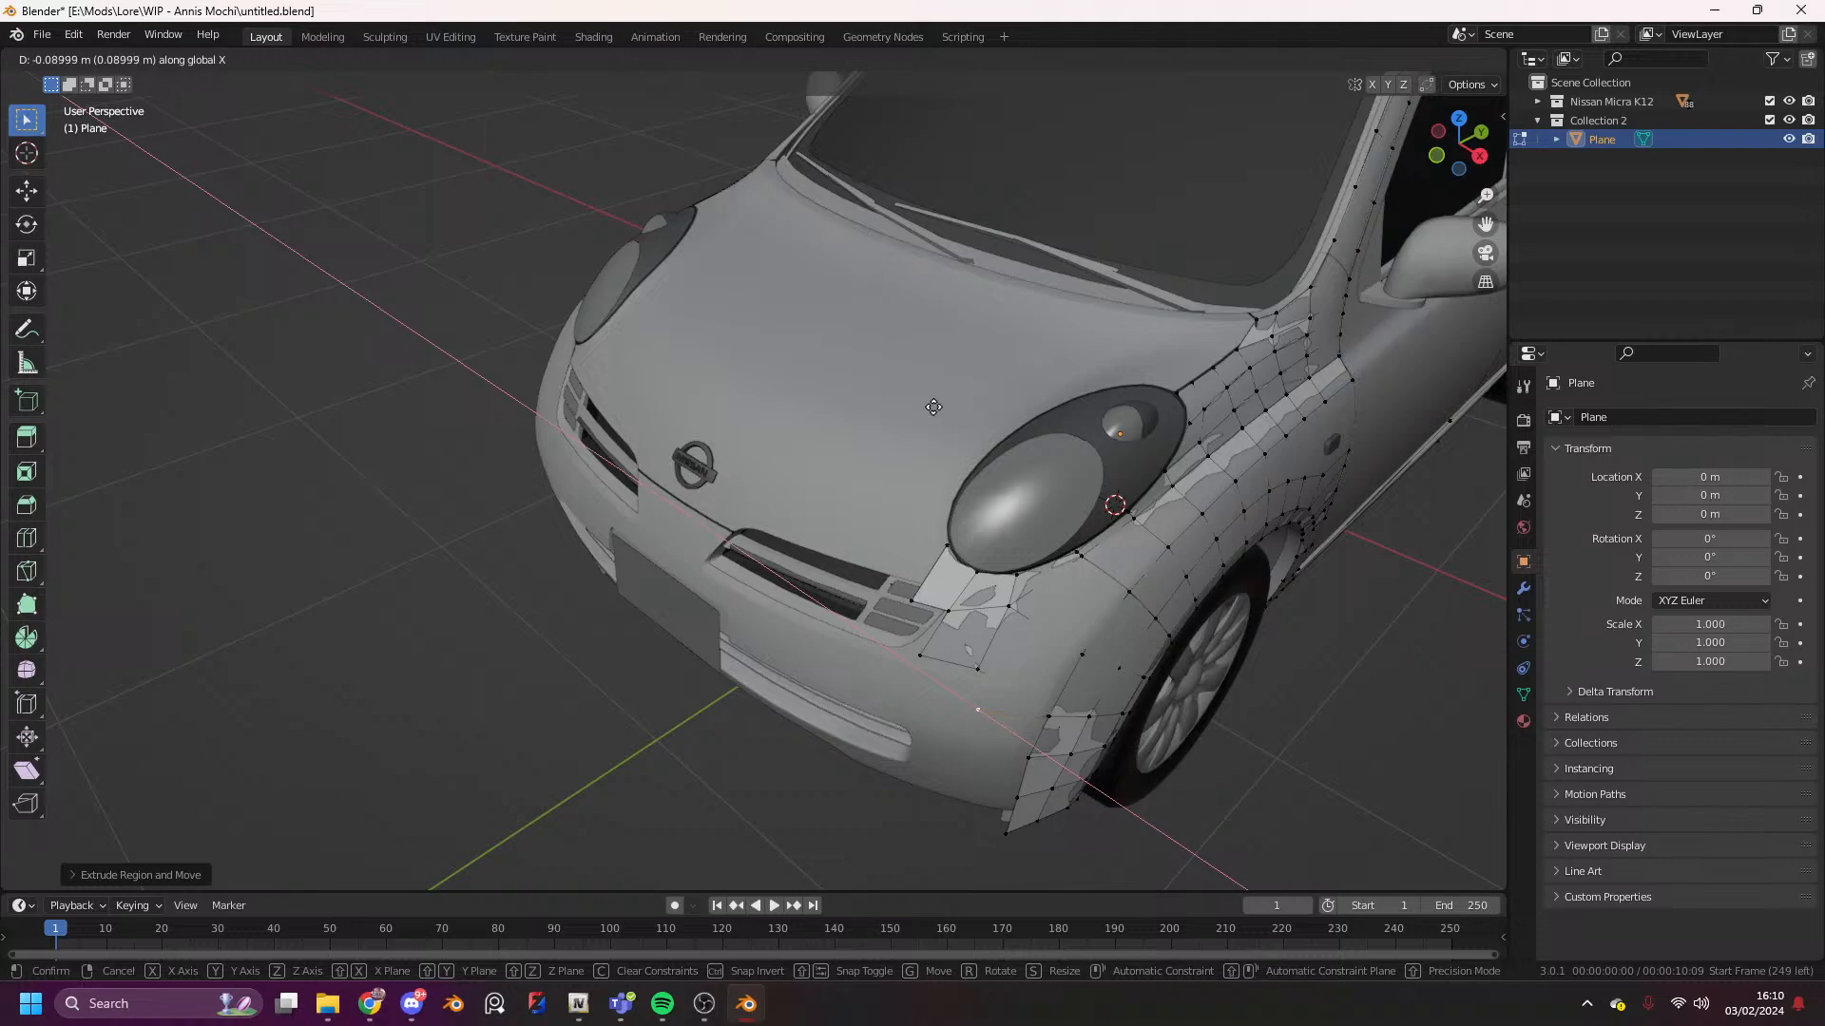
left_click(952, 468)
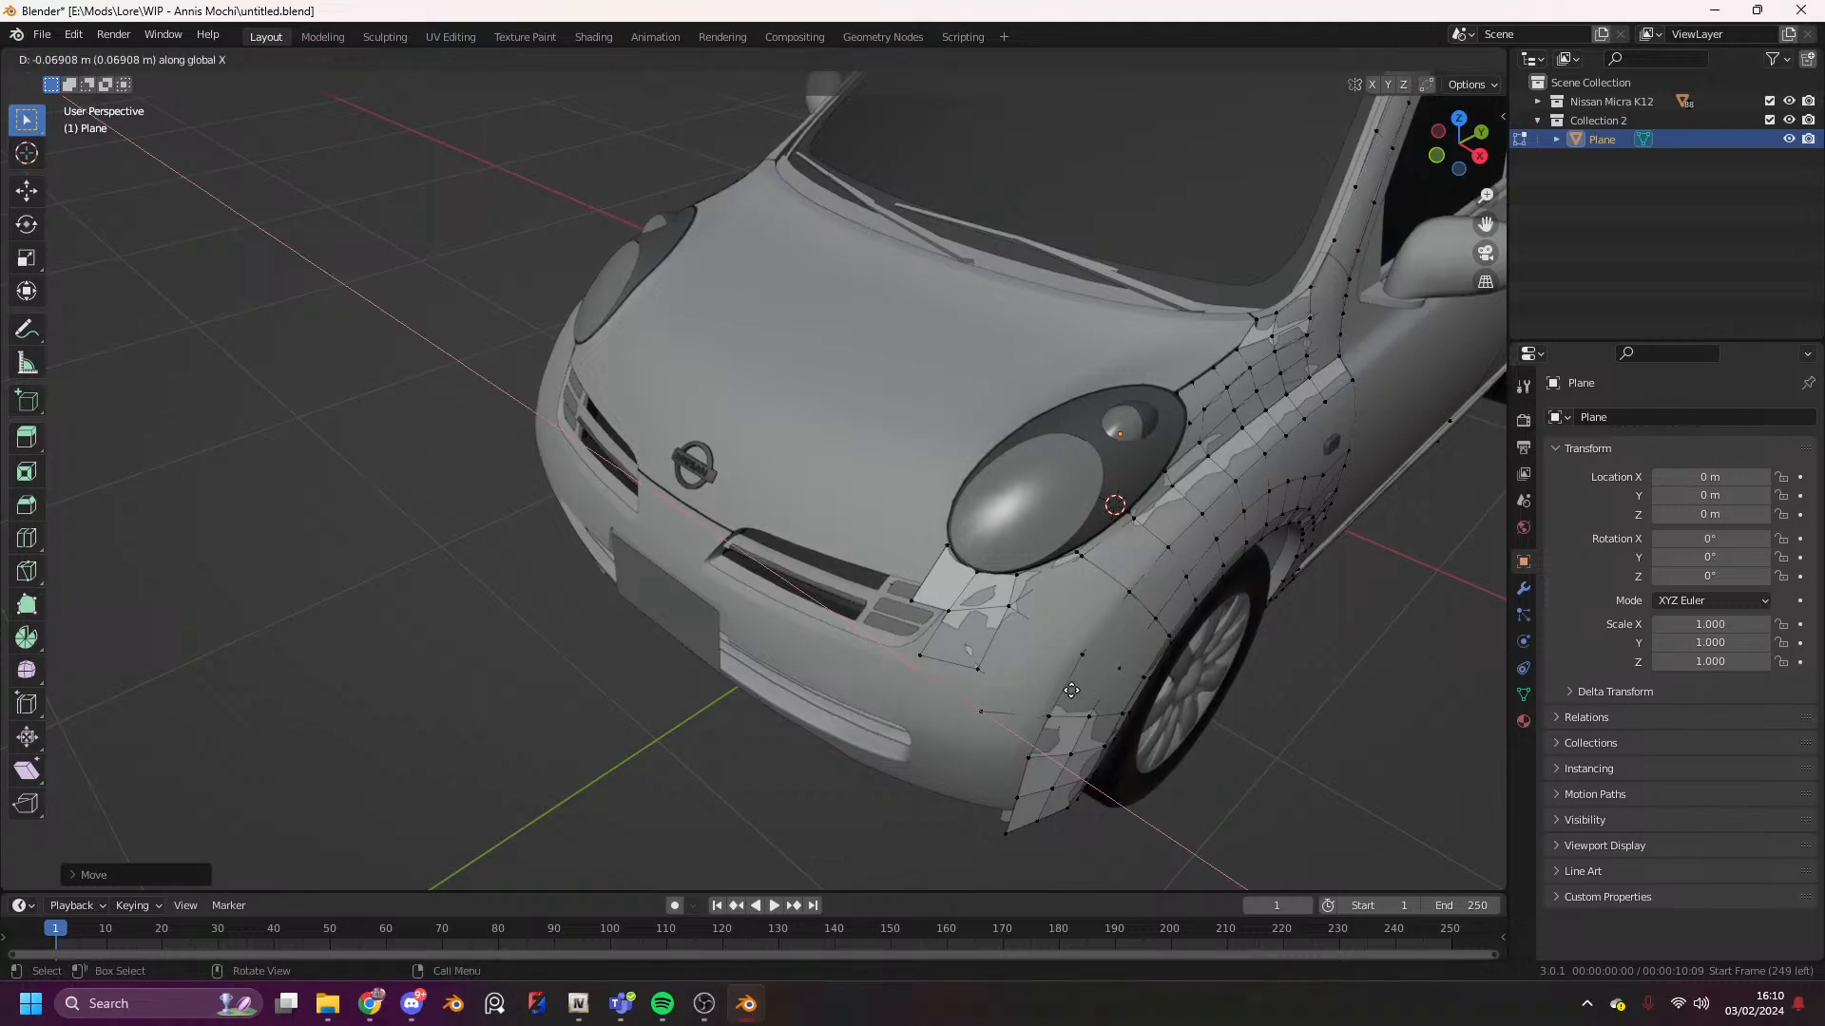
- Join the new bumper vertex to the lower outer corner of the face beside the grille with an edge
left_click(1048, 716, "shift")
left_click(980, 673, "shift")
key("f")
left_click(980, 711)
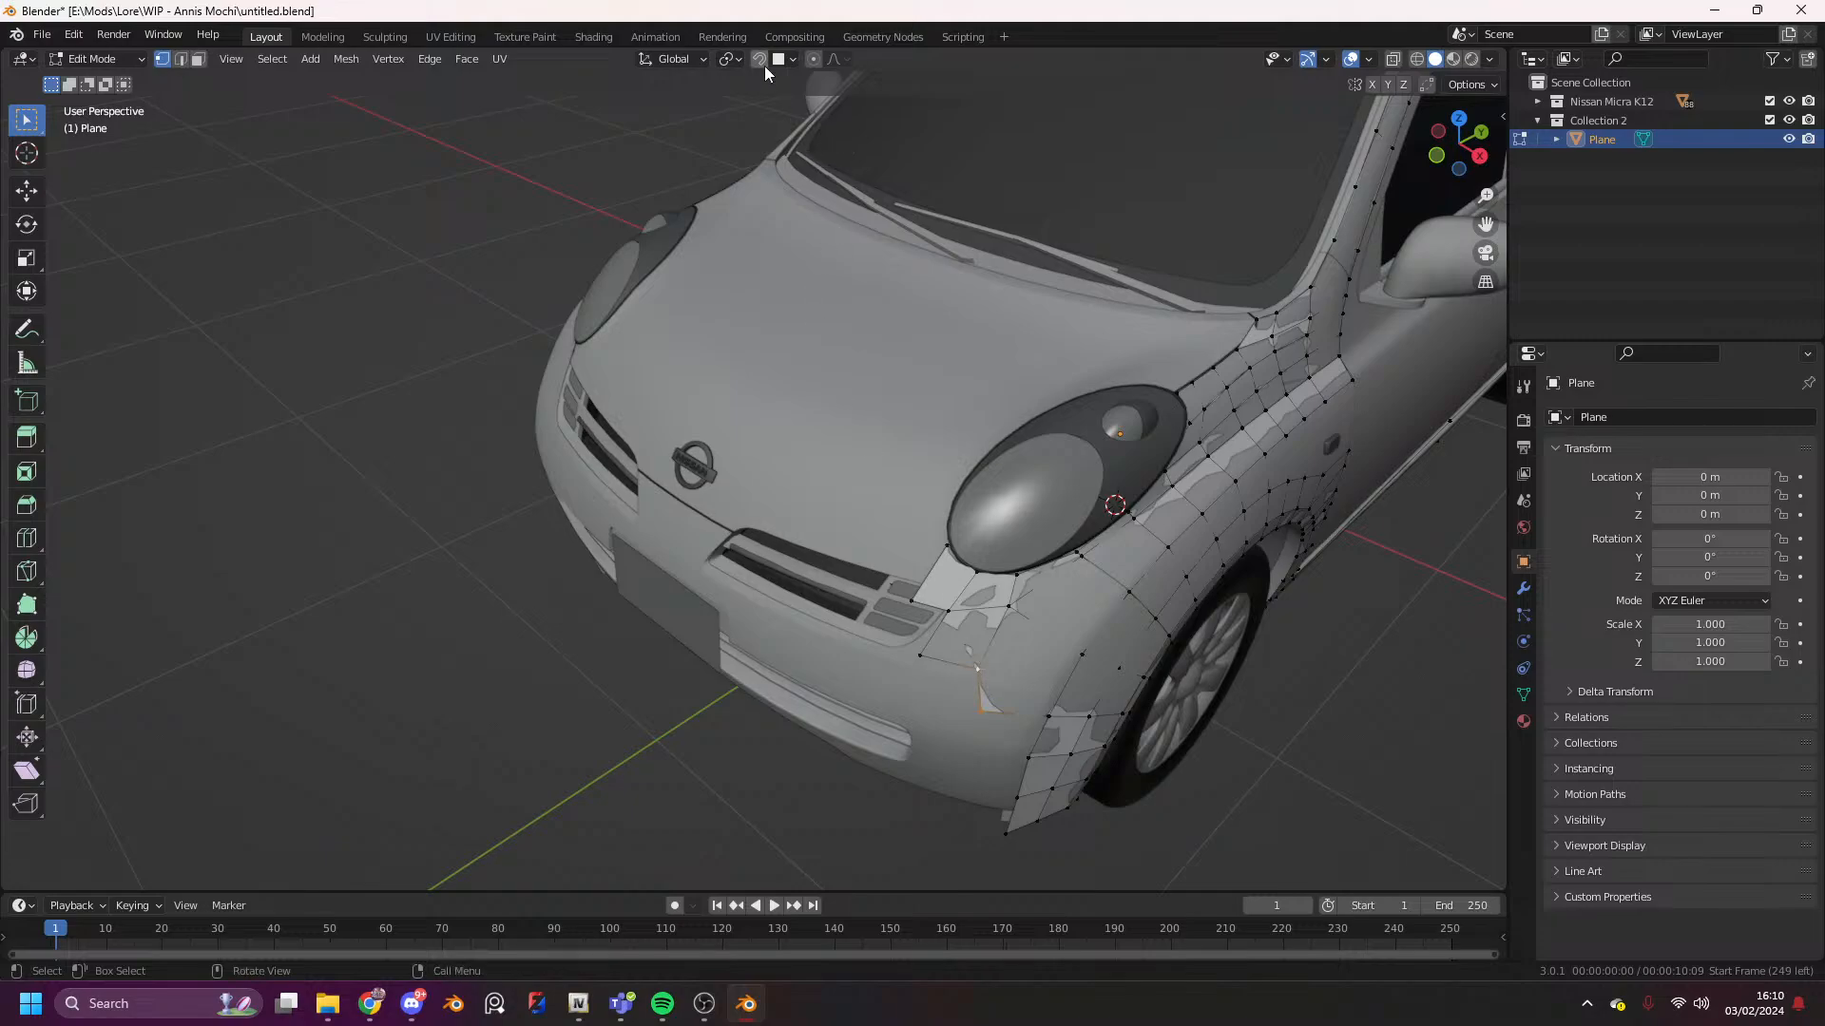
- Set snapping to Vertex, extrude the joining edge inward, and snap its upper end to the vertex at the grille surround's lower corner
left_click(790, 62)
left_click(728, 138)
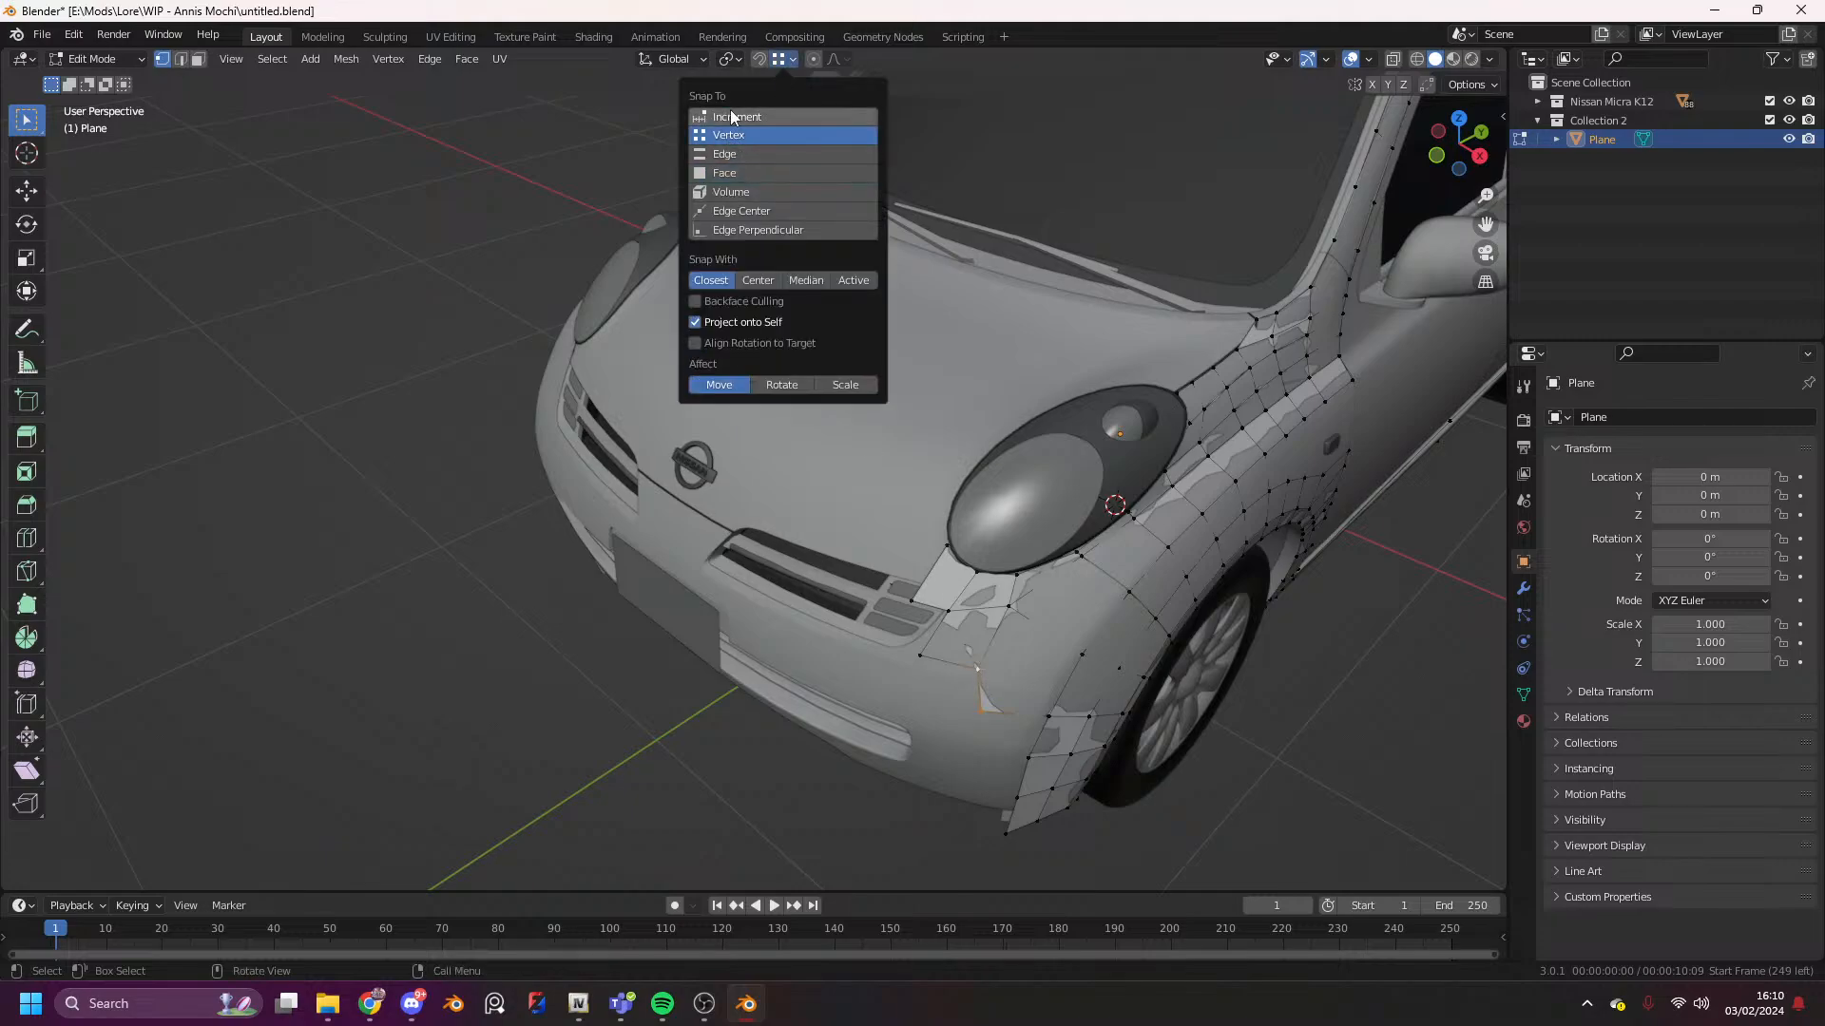
key("e")
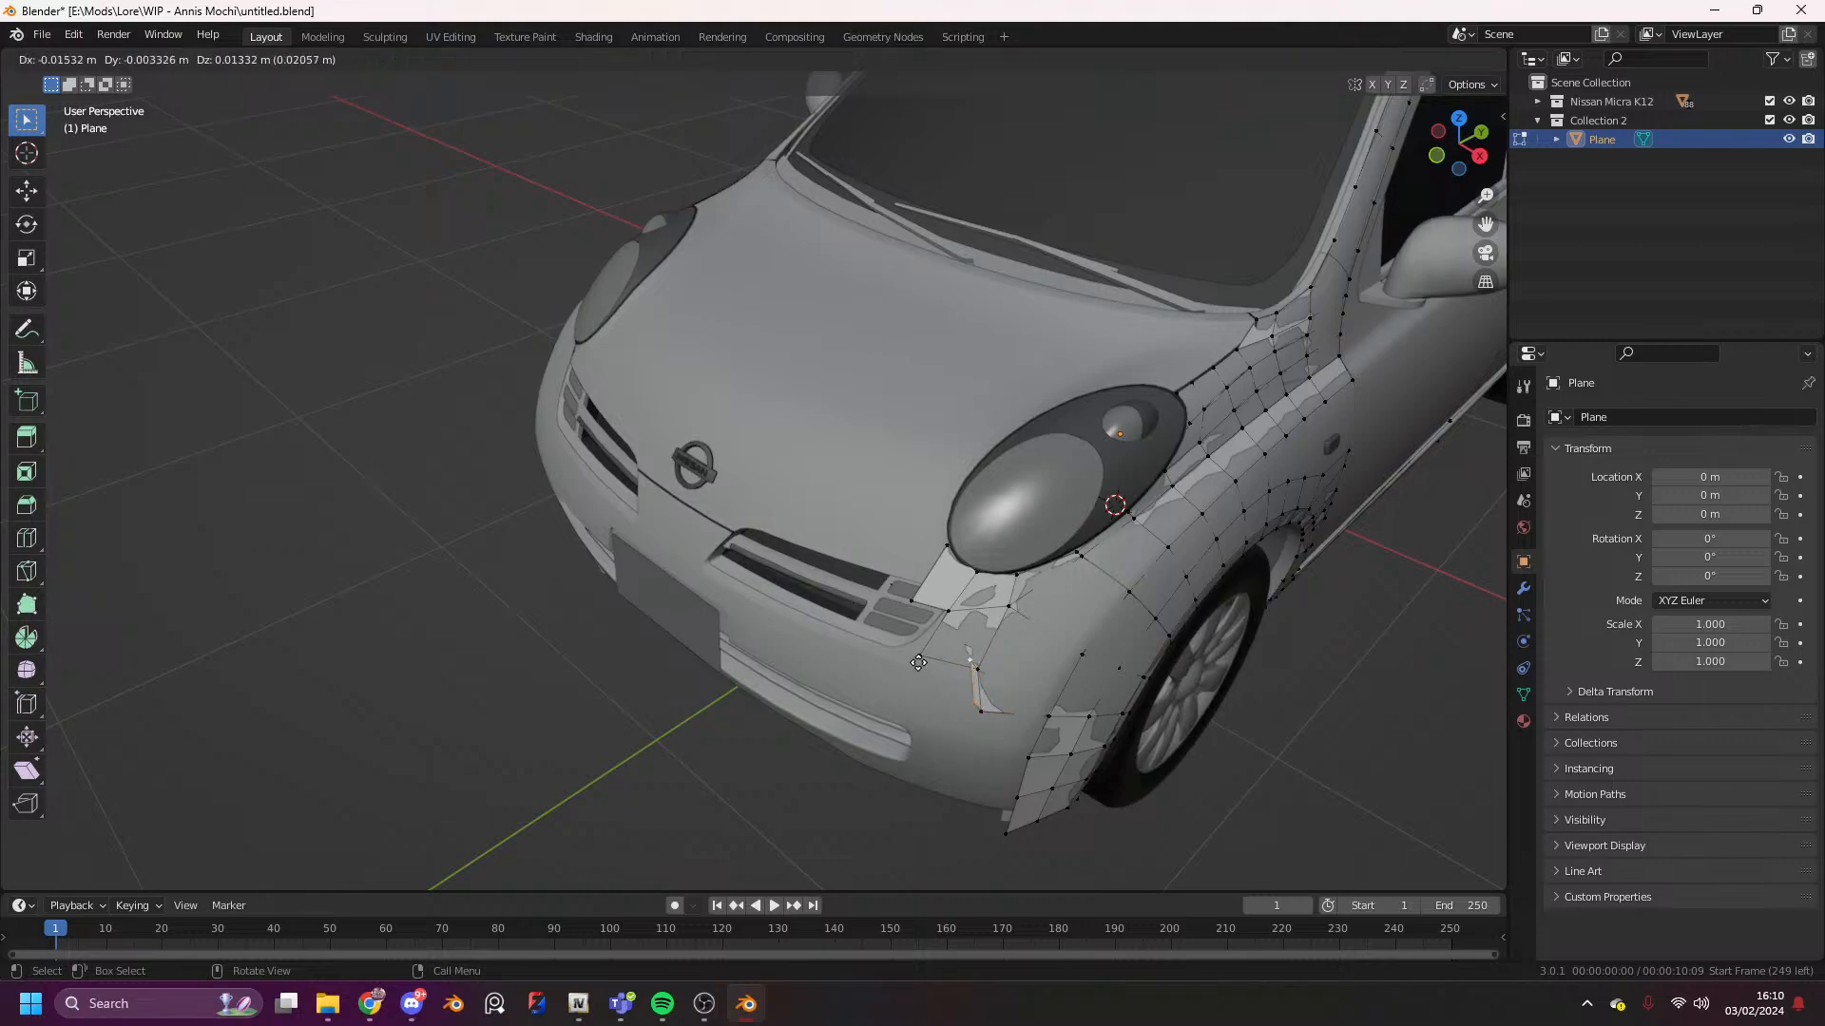
left_click(919, 659)
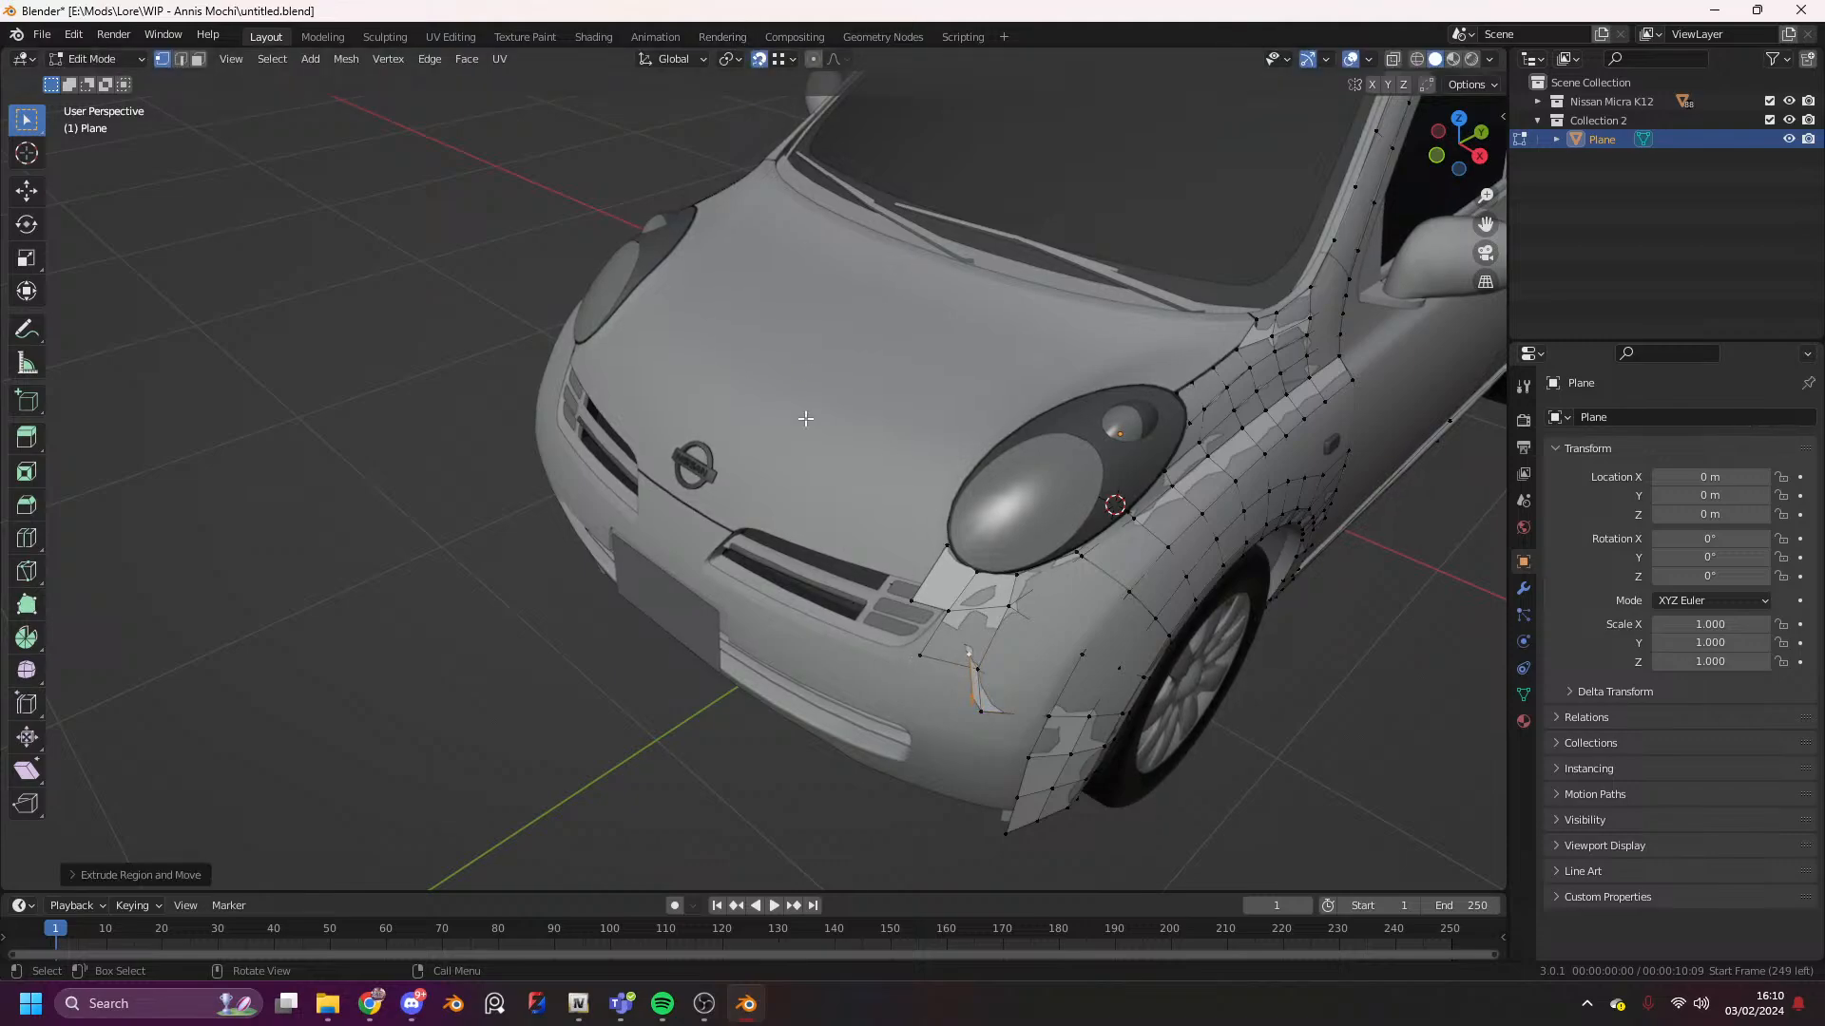
key("g")
left_click(919, 655)
- Reposition the new bumper face's lower inner vertex so it lines up level with its outer neighbour in the right view
key("g")
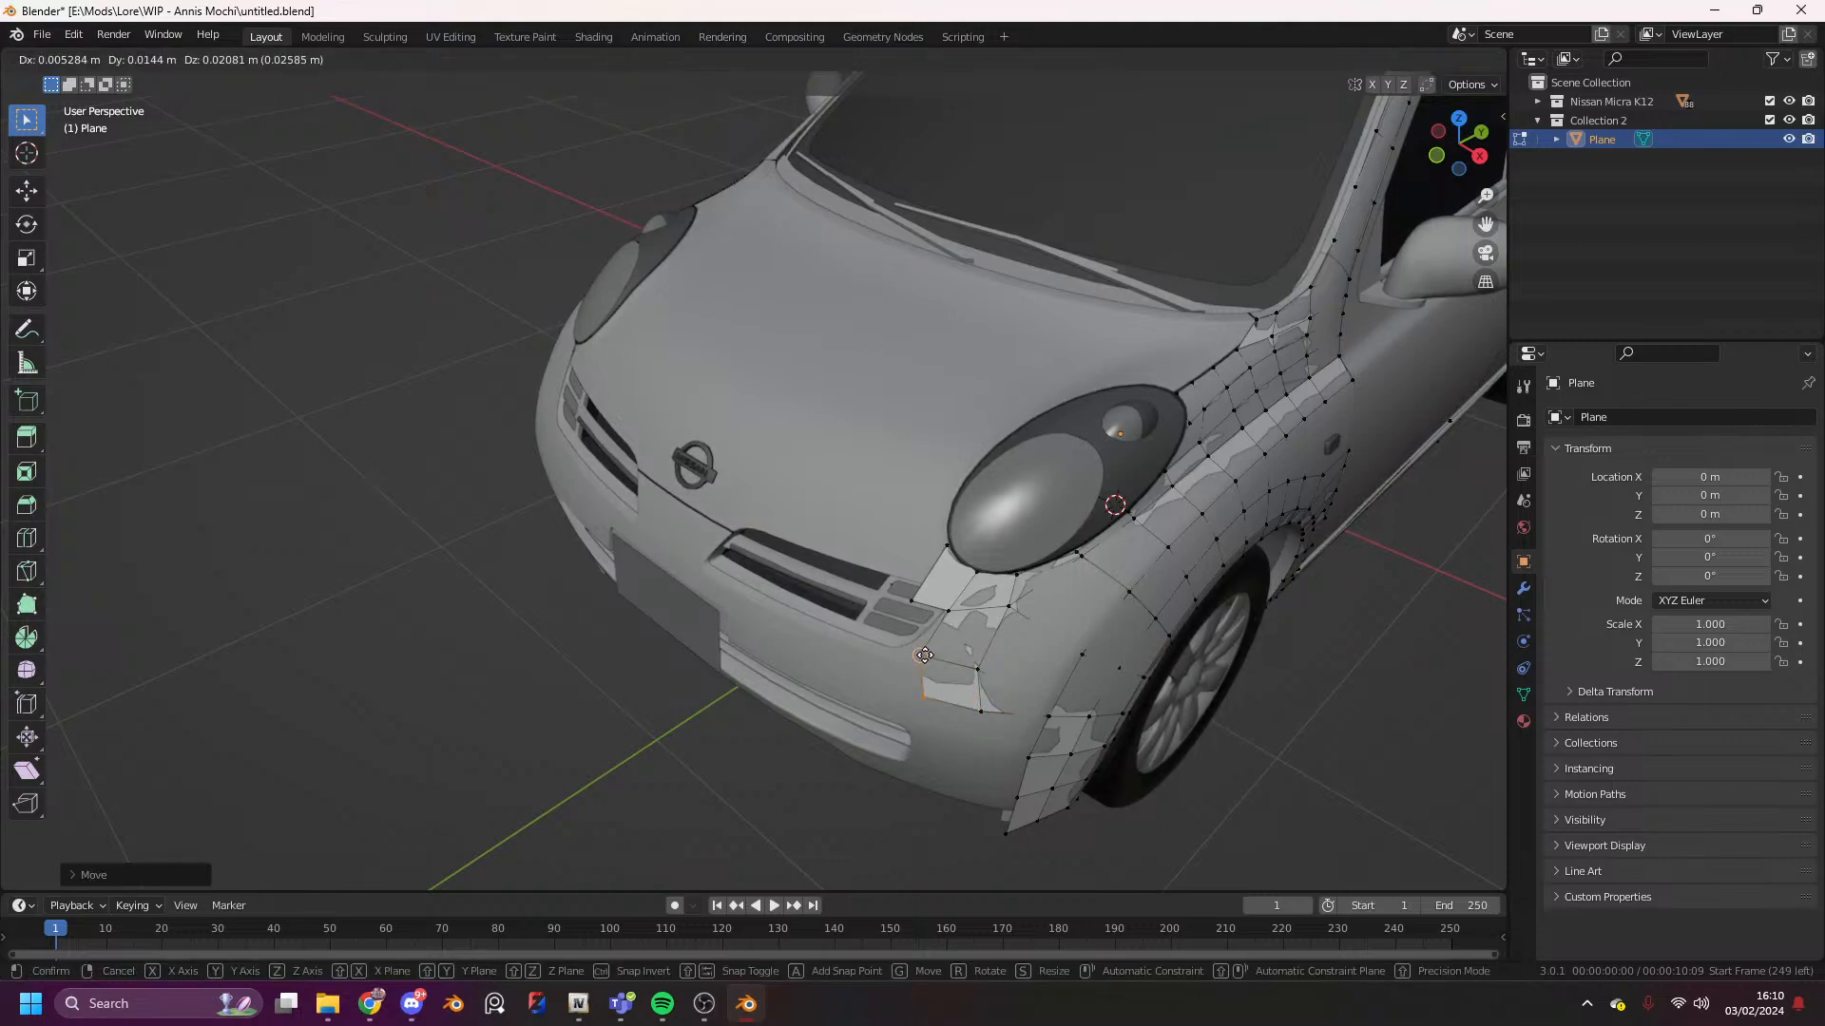
left_click(921, 657)
left_click(921, 709)
left_click(1479, 154)
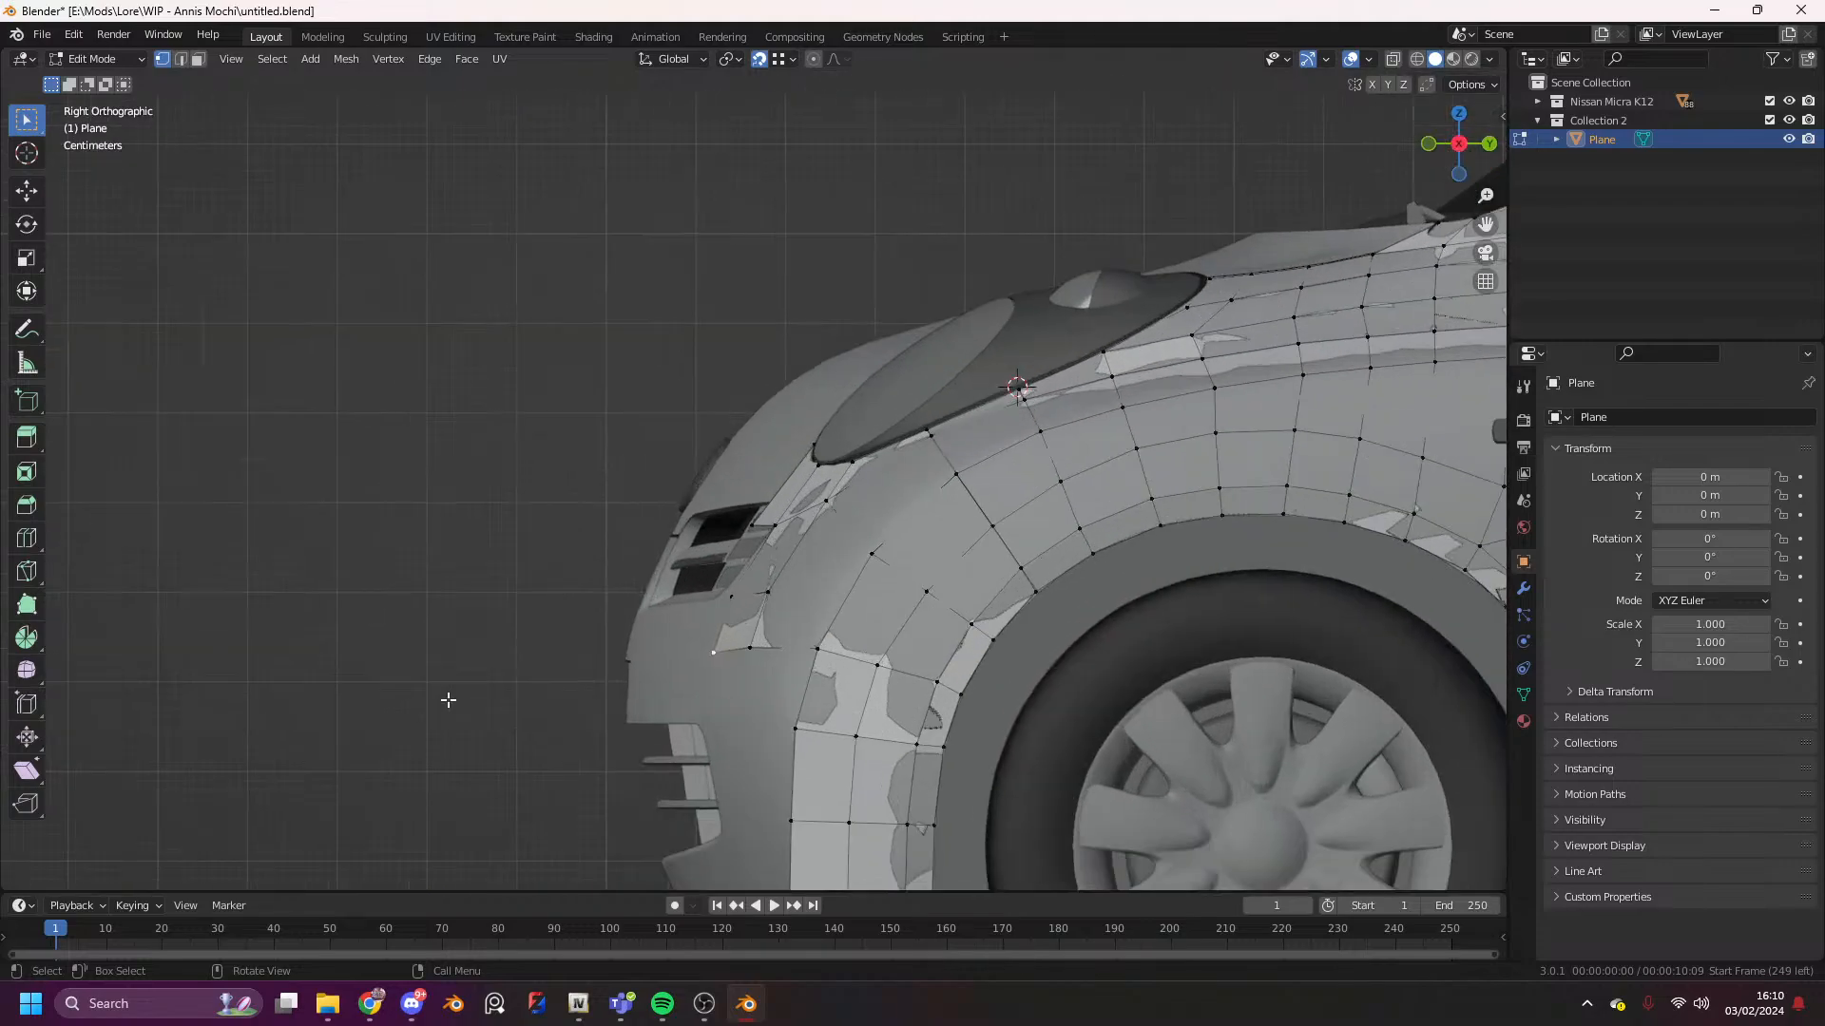
key("g")
left_click(385, 656)
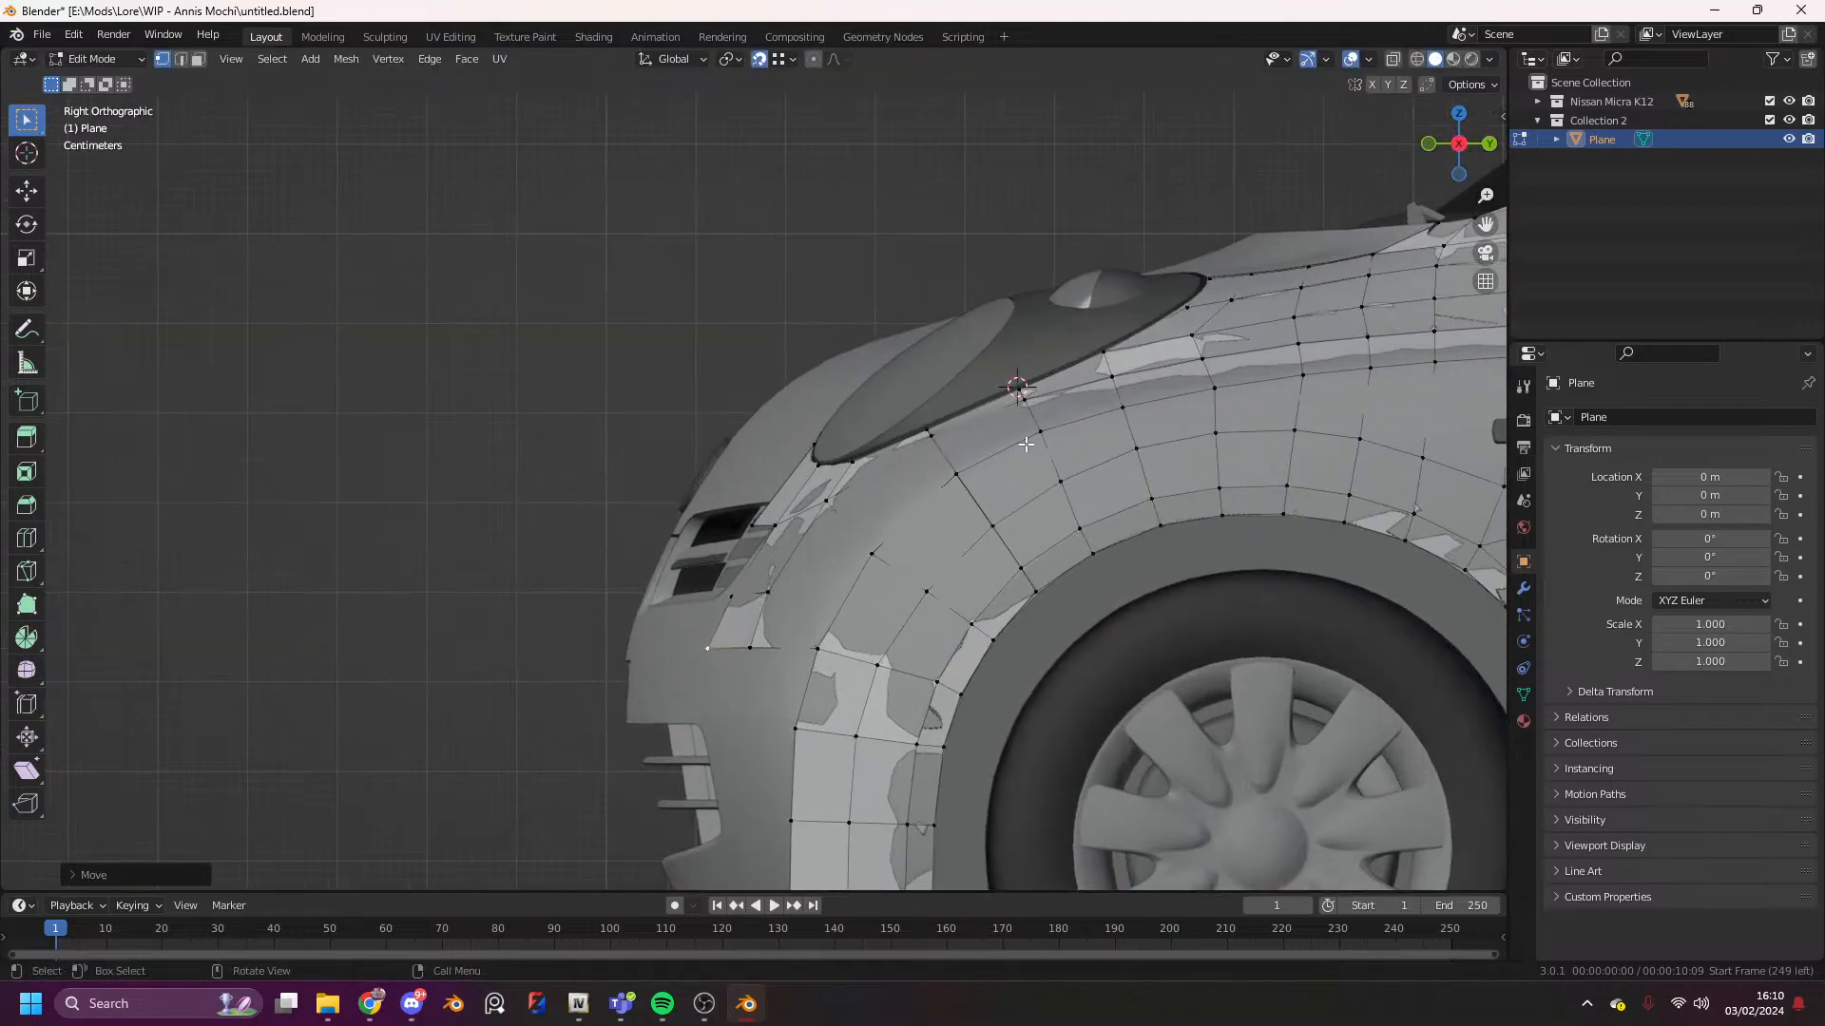
- Move the new bumper face's lower inner vertex along X and then along Y to follow the car's bumper surface
left_click_drag(1459, 142, 1259, 510)
scroll(1259, 510, "up", 3)
key("g")
key("x")
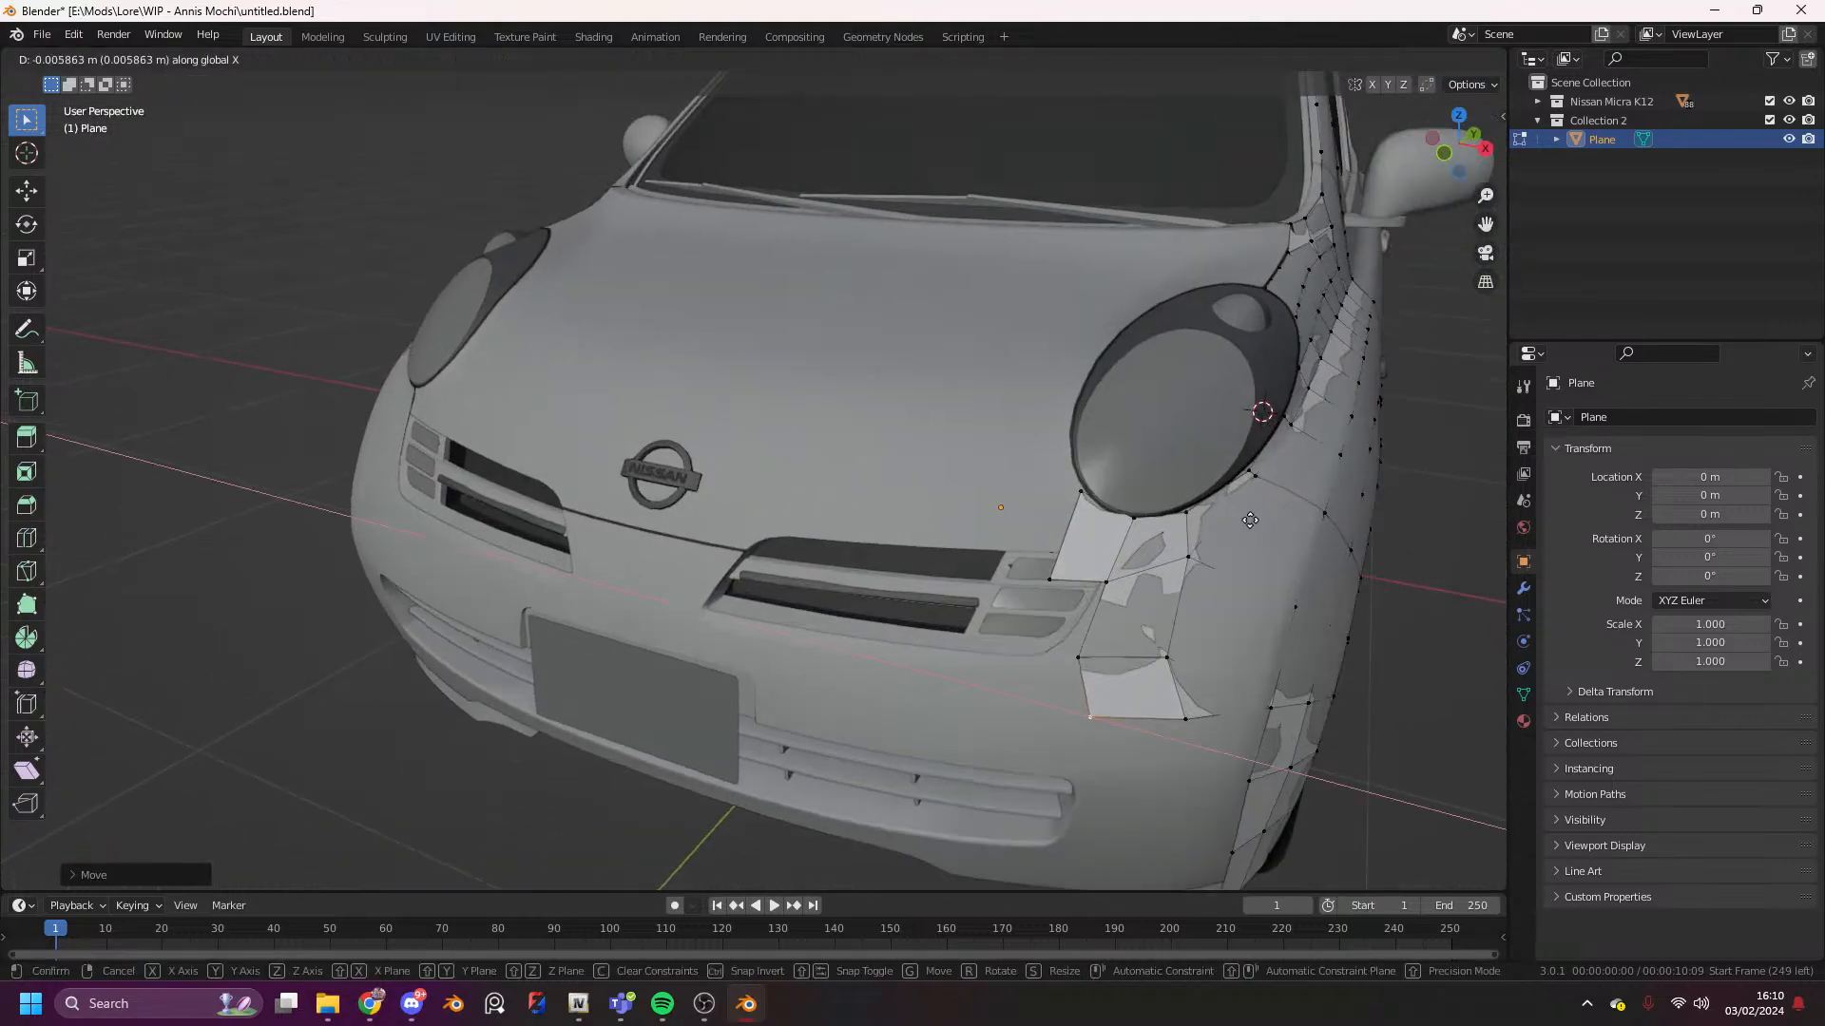
left_click(1075, 541)
key("g")
key("y")
left_click(1073, 586)
scroll(1073, 587, "down", 4)
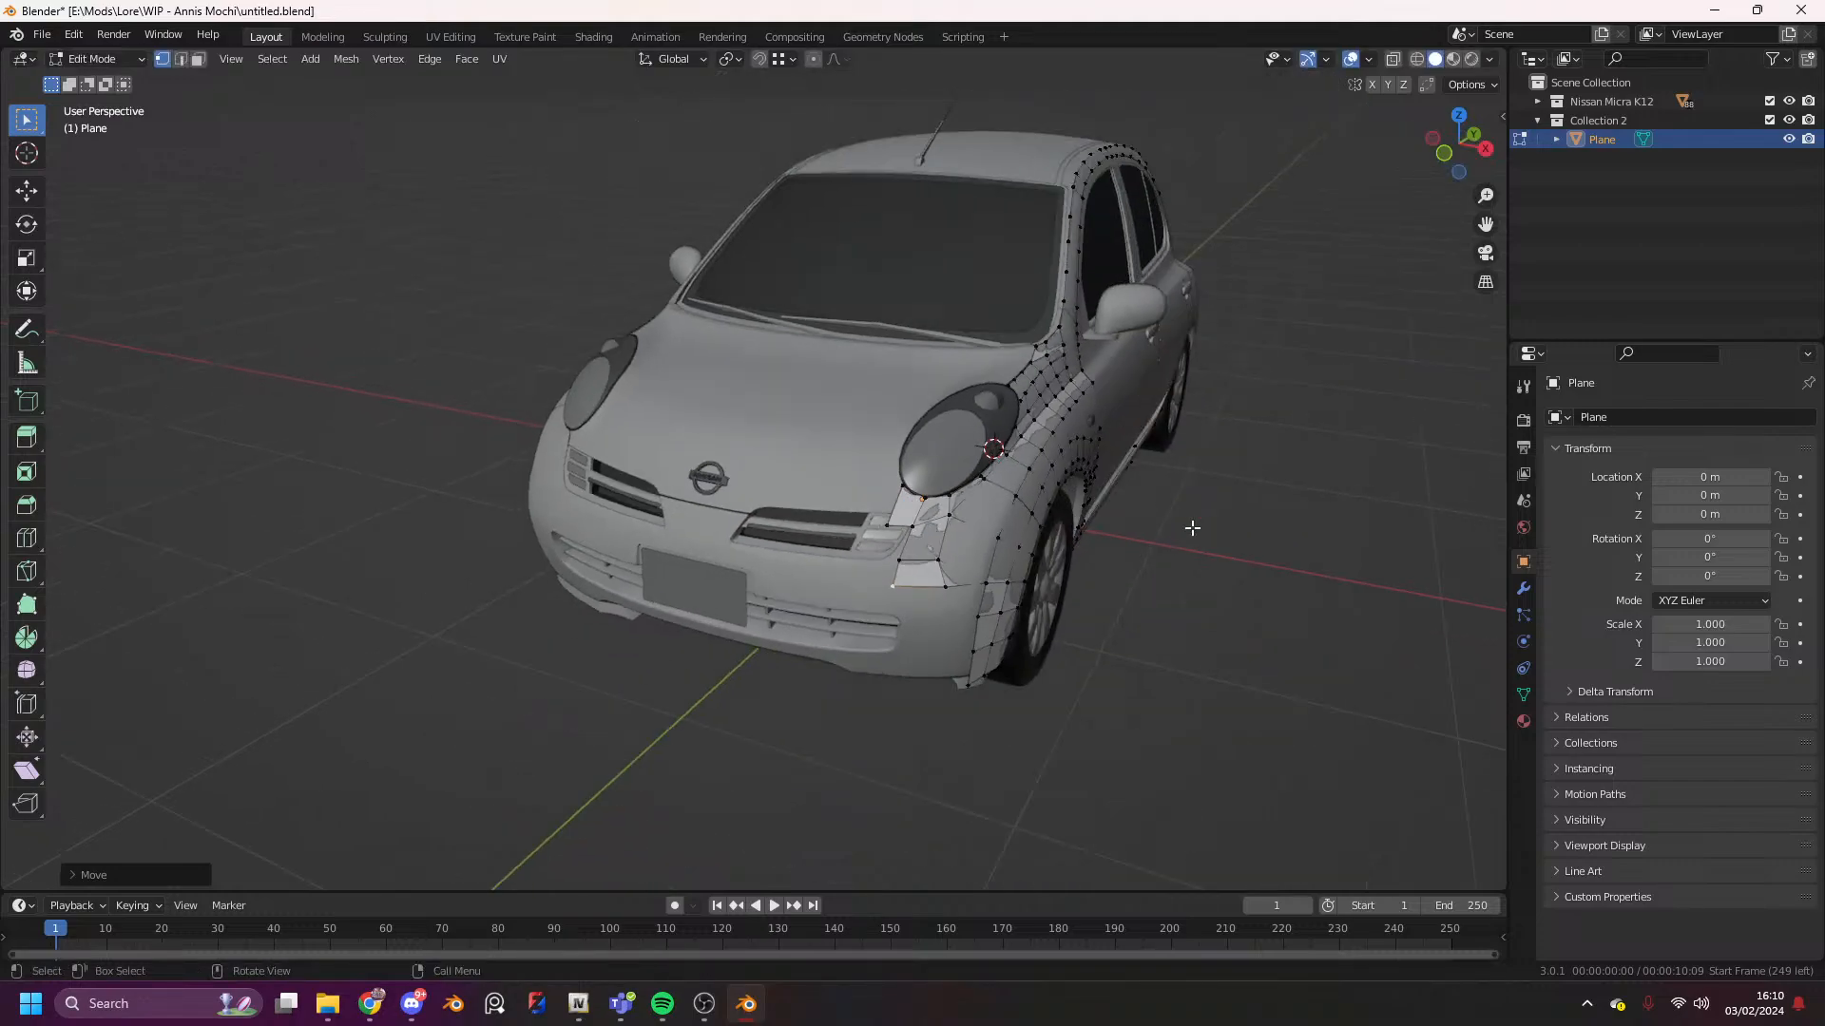
- Shift the bumper edge just below the grille surround's lower corner along Y from the side view
left_click_drag(1445, 153, 1266, 112)
scroll(909, 562, "up", 5)
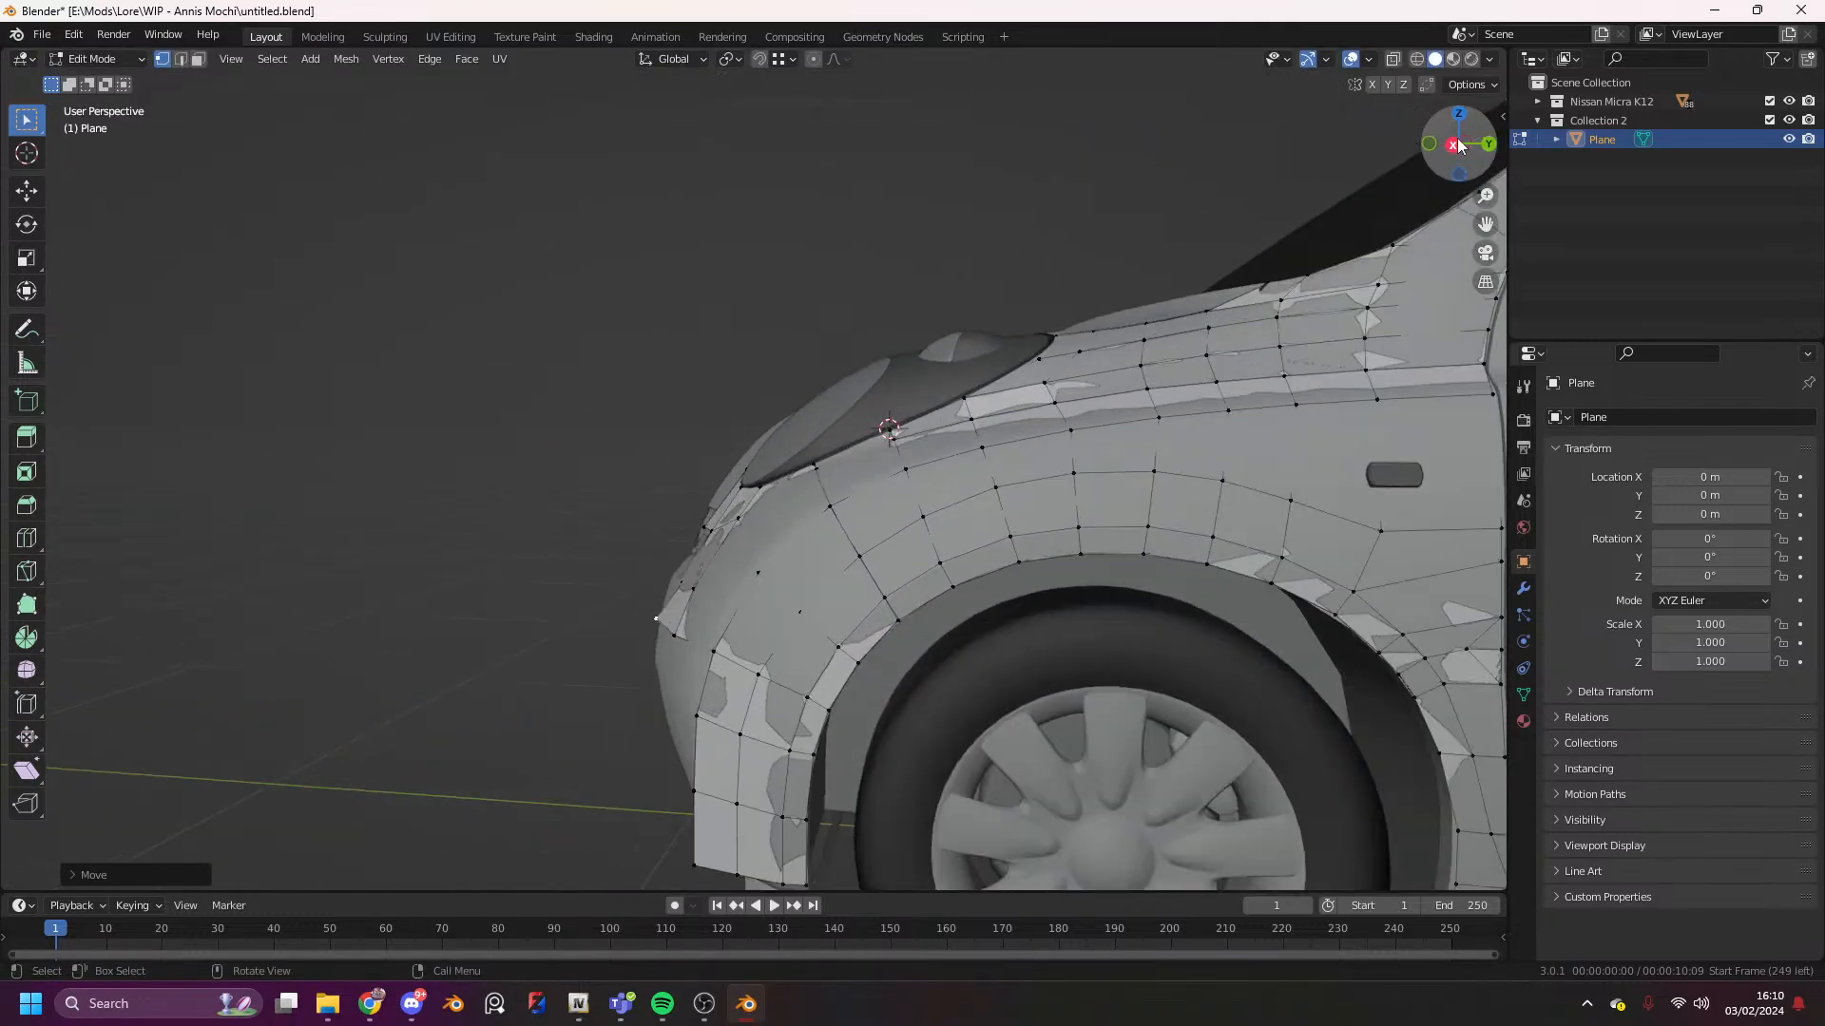
left_click(737, 618)
key("g")
key("y")
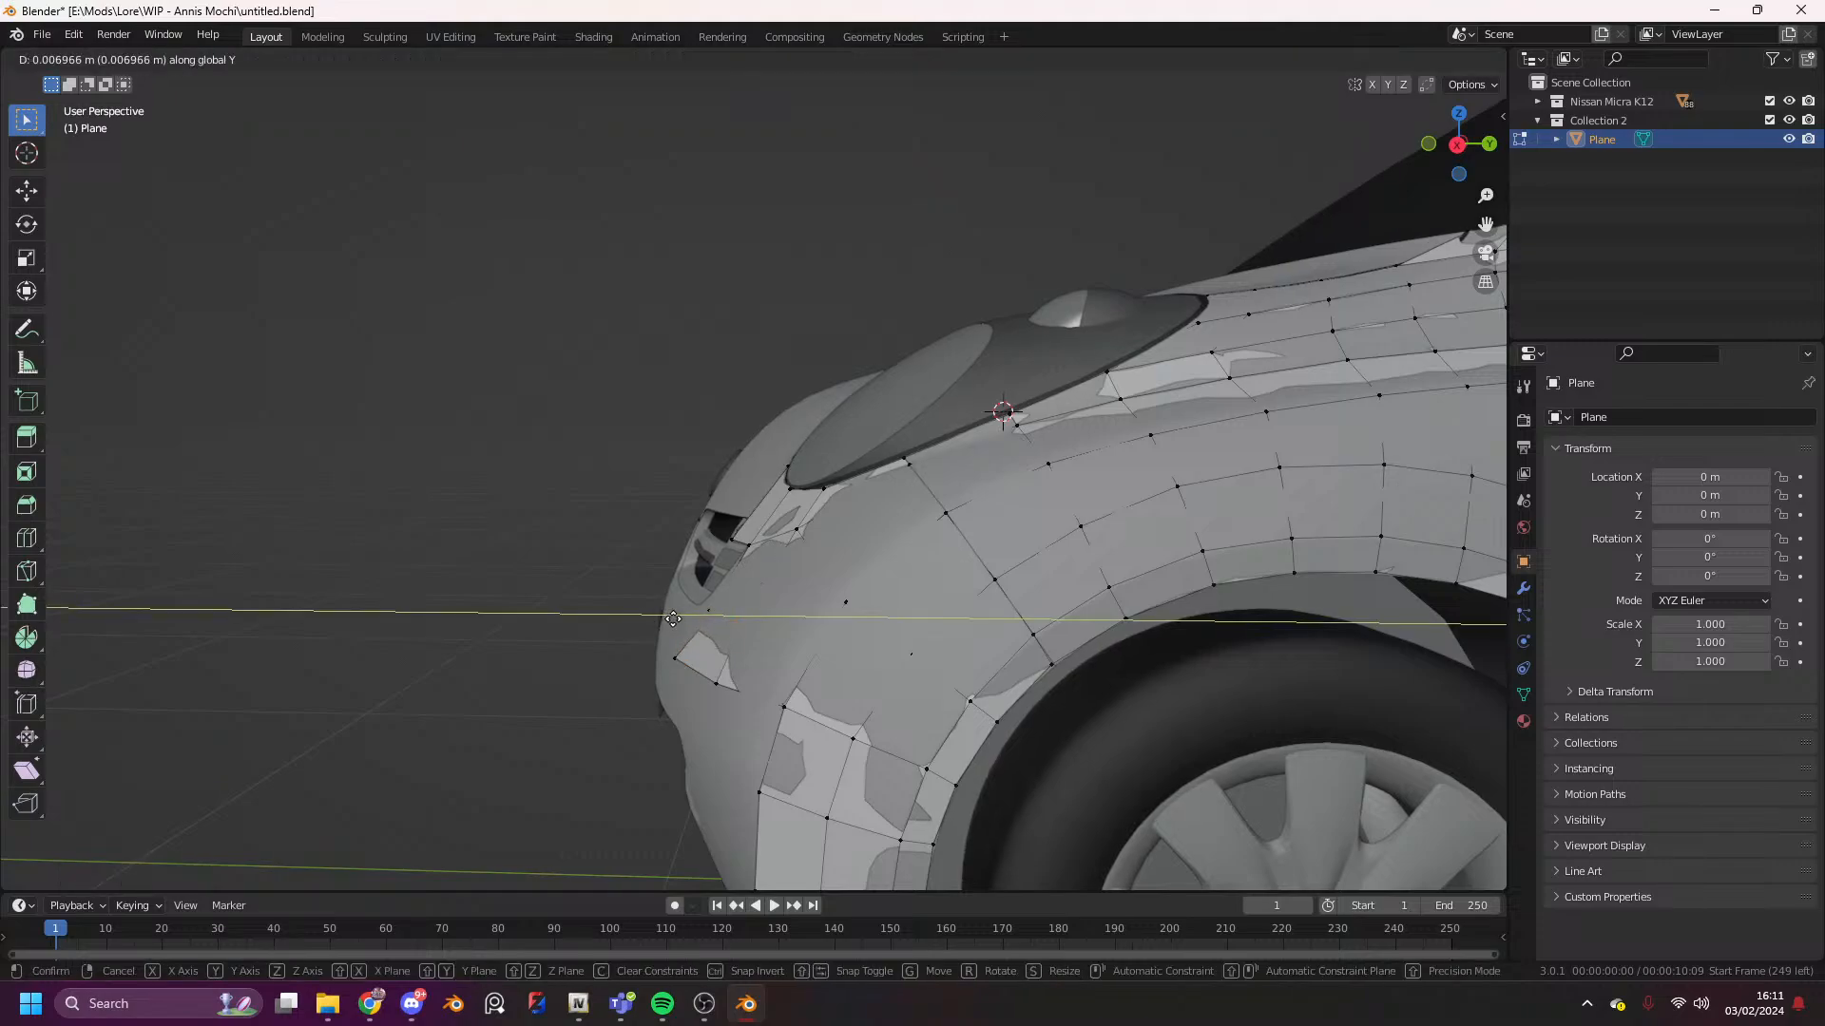
left_click(648, 621)
- Turn on see-through display and merge all of the body mesh's vertices by distance
key("alt+z")
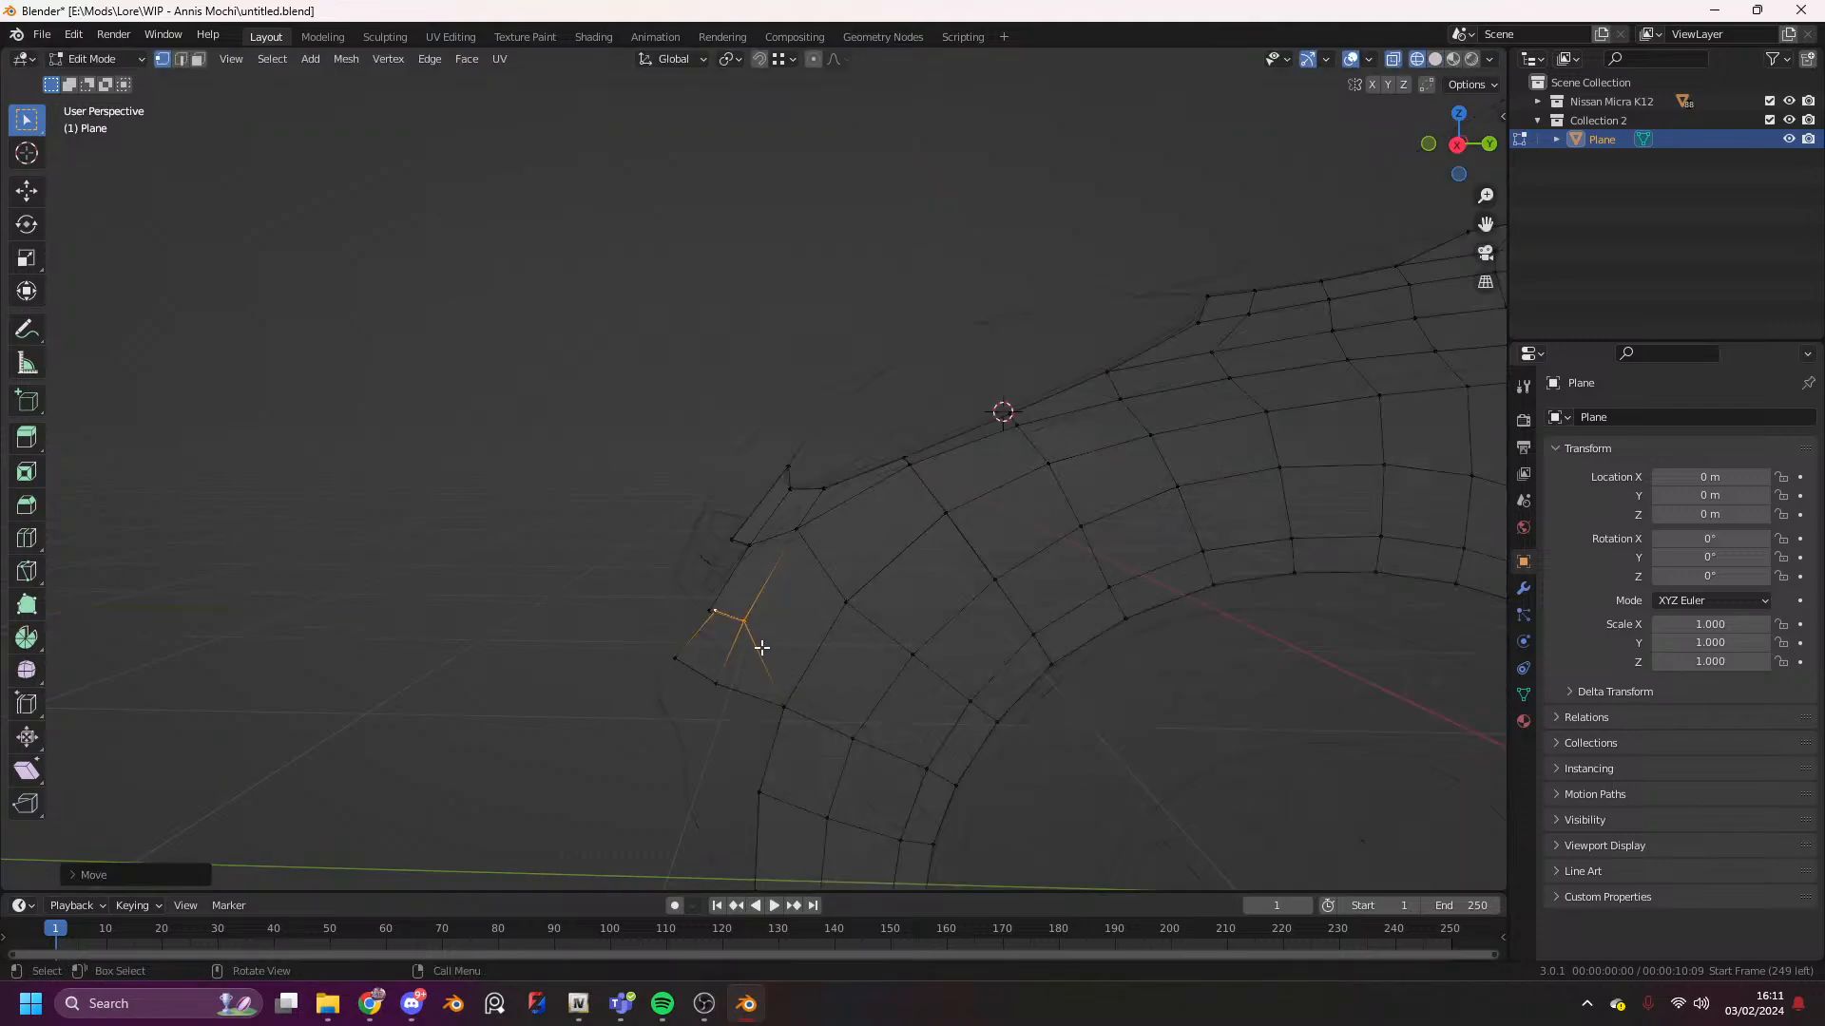
key("a")
key("m")
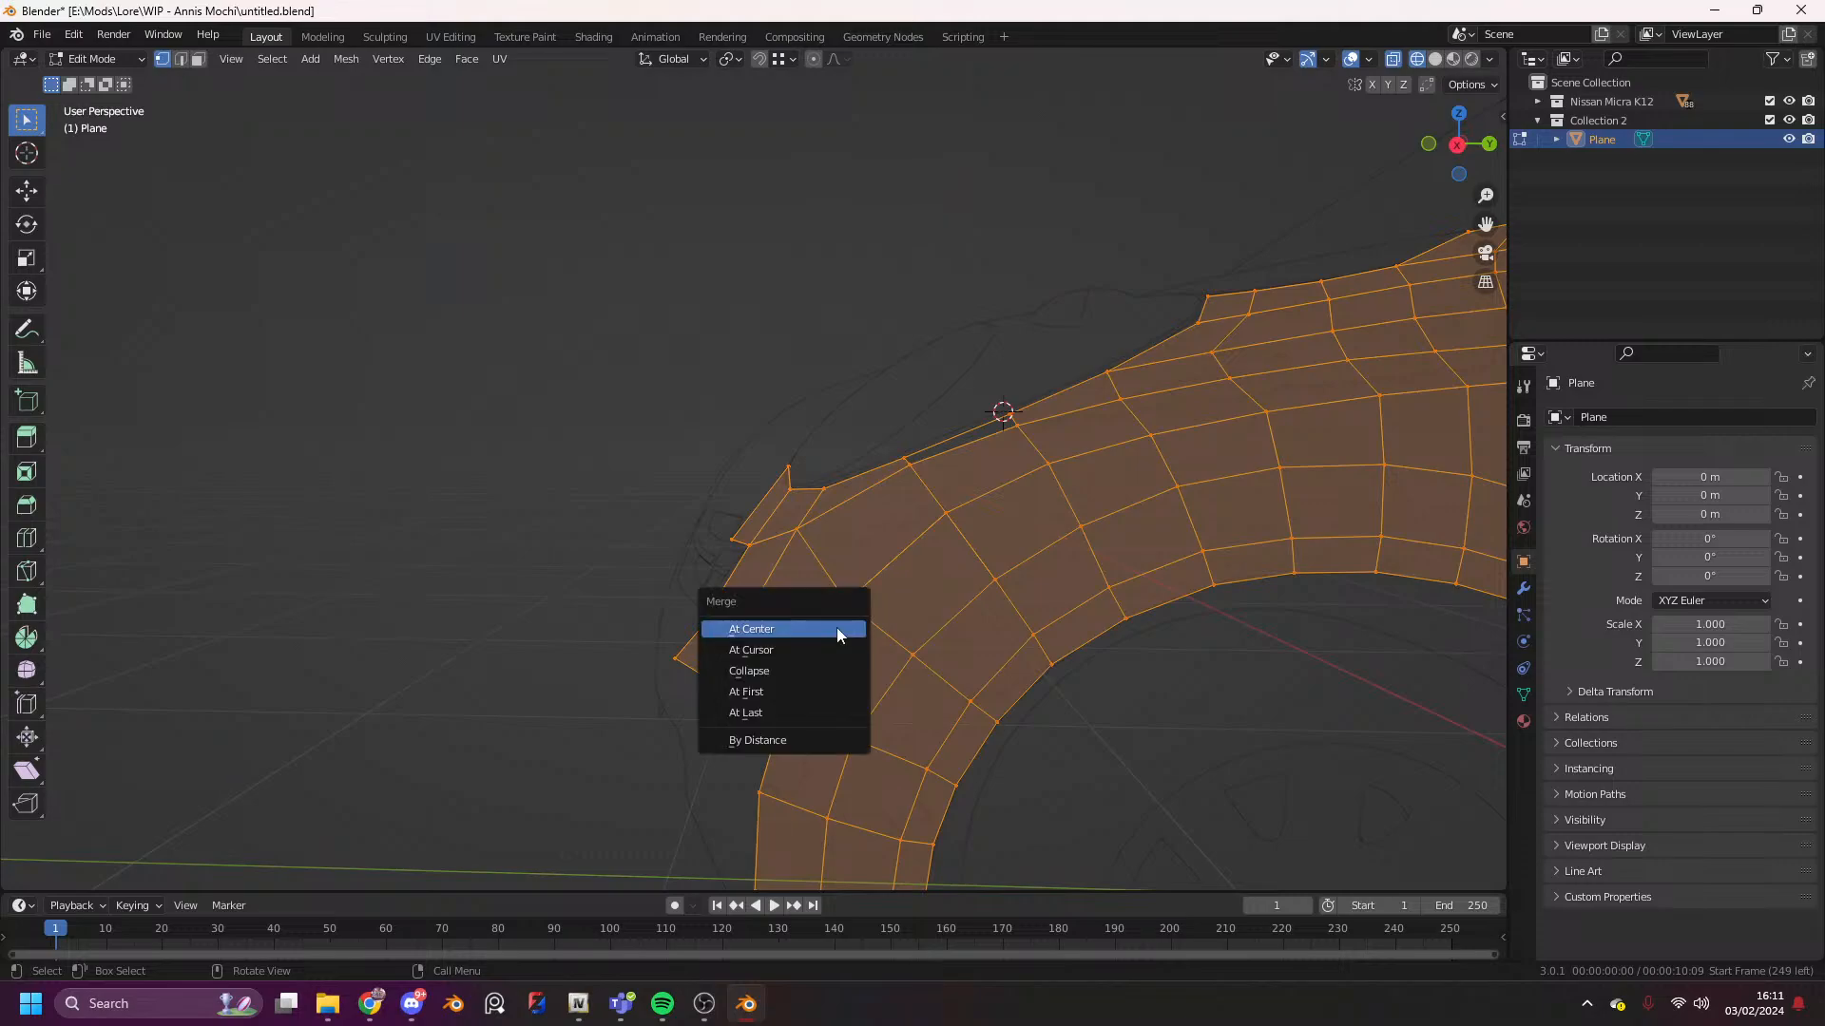
left_click(799, 738)
- Snap the stray duplicate vertex below the grille corner onto its matching vertex and merge the whole mesh by distance
left_click(709, 611)
left_click(760, 60)
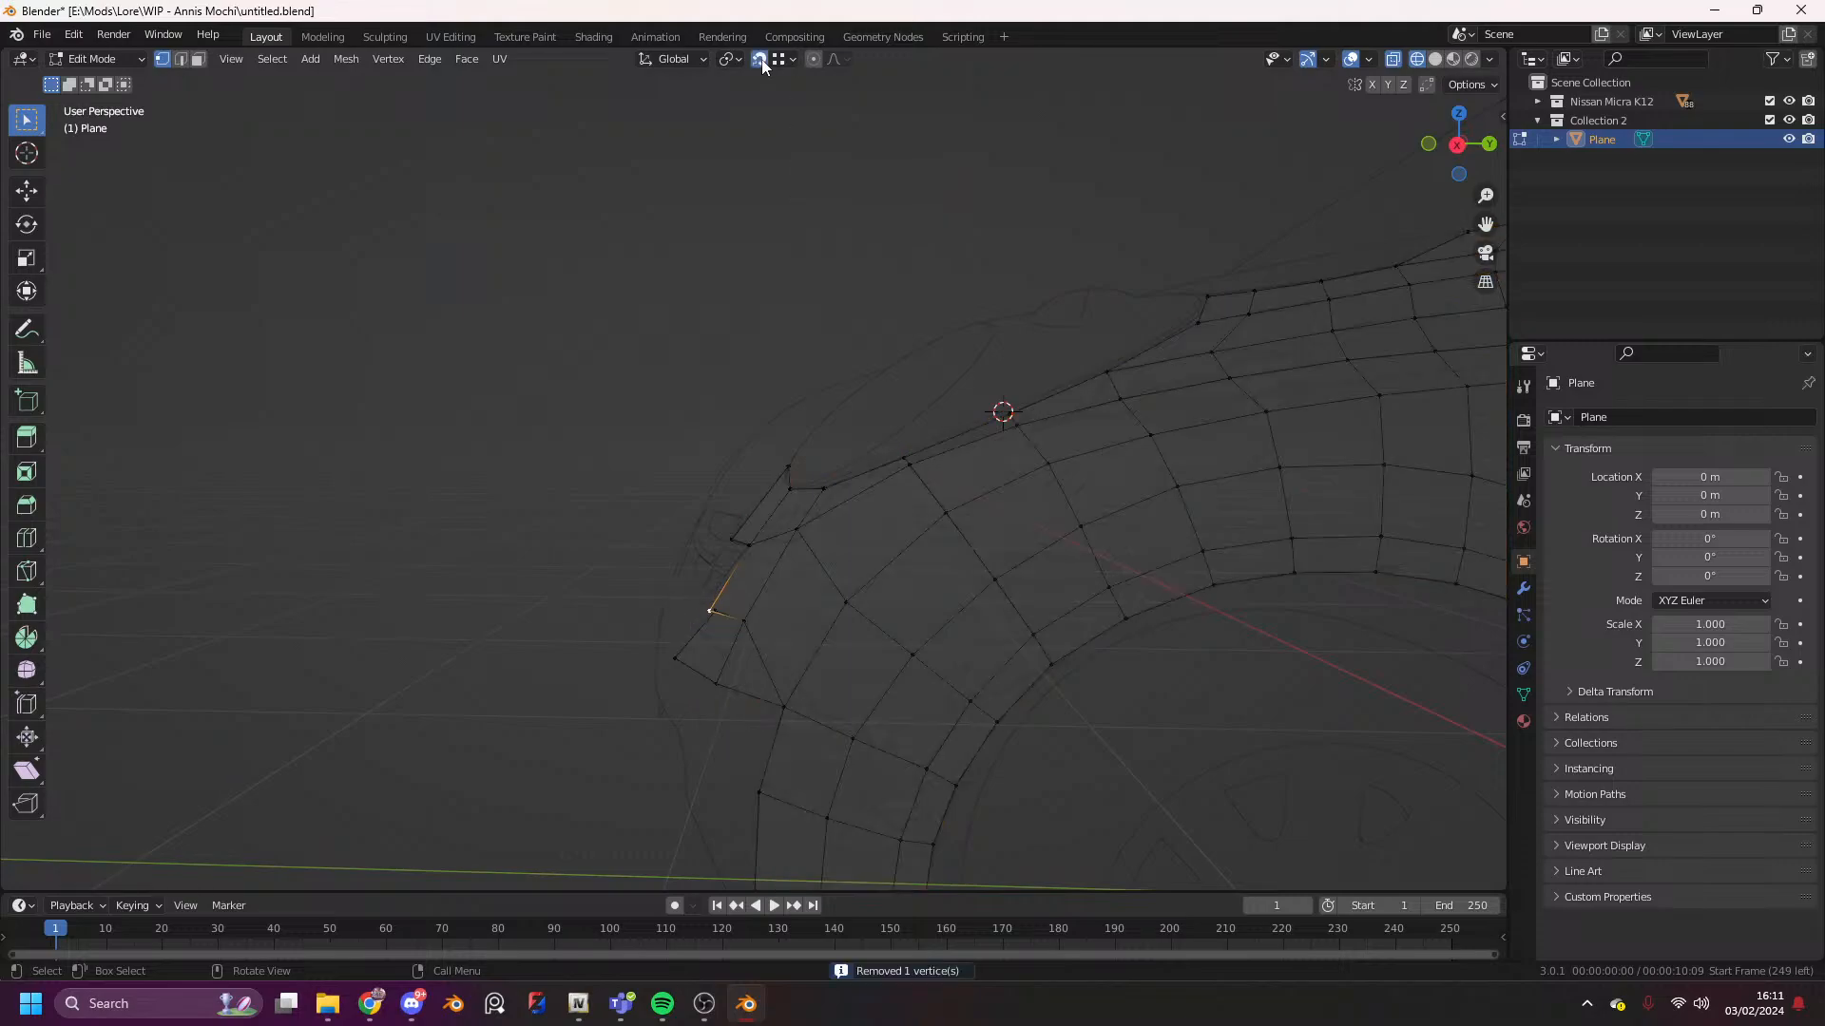
key("g")
left_click(717, 611)
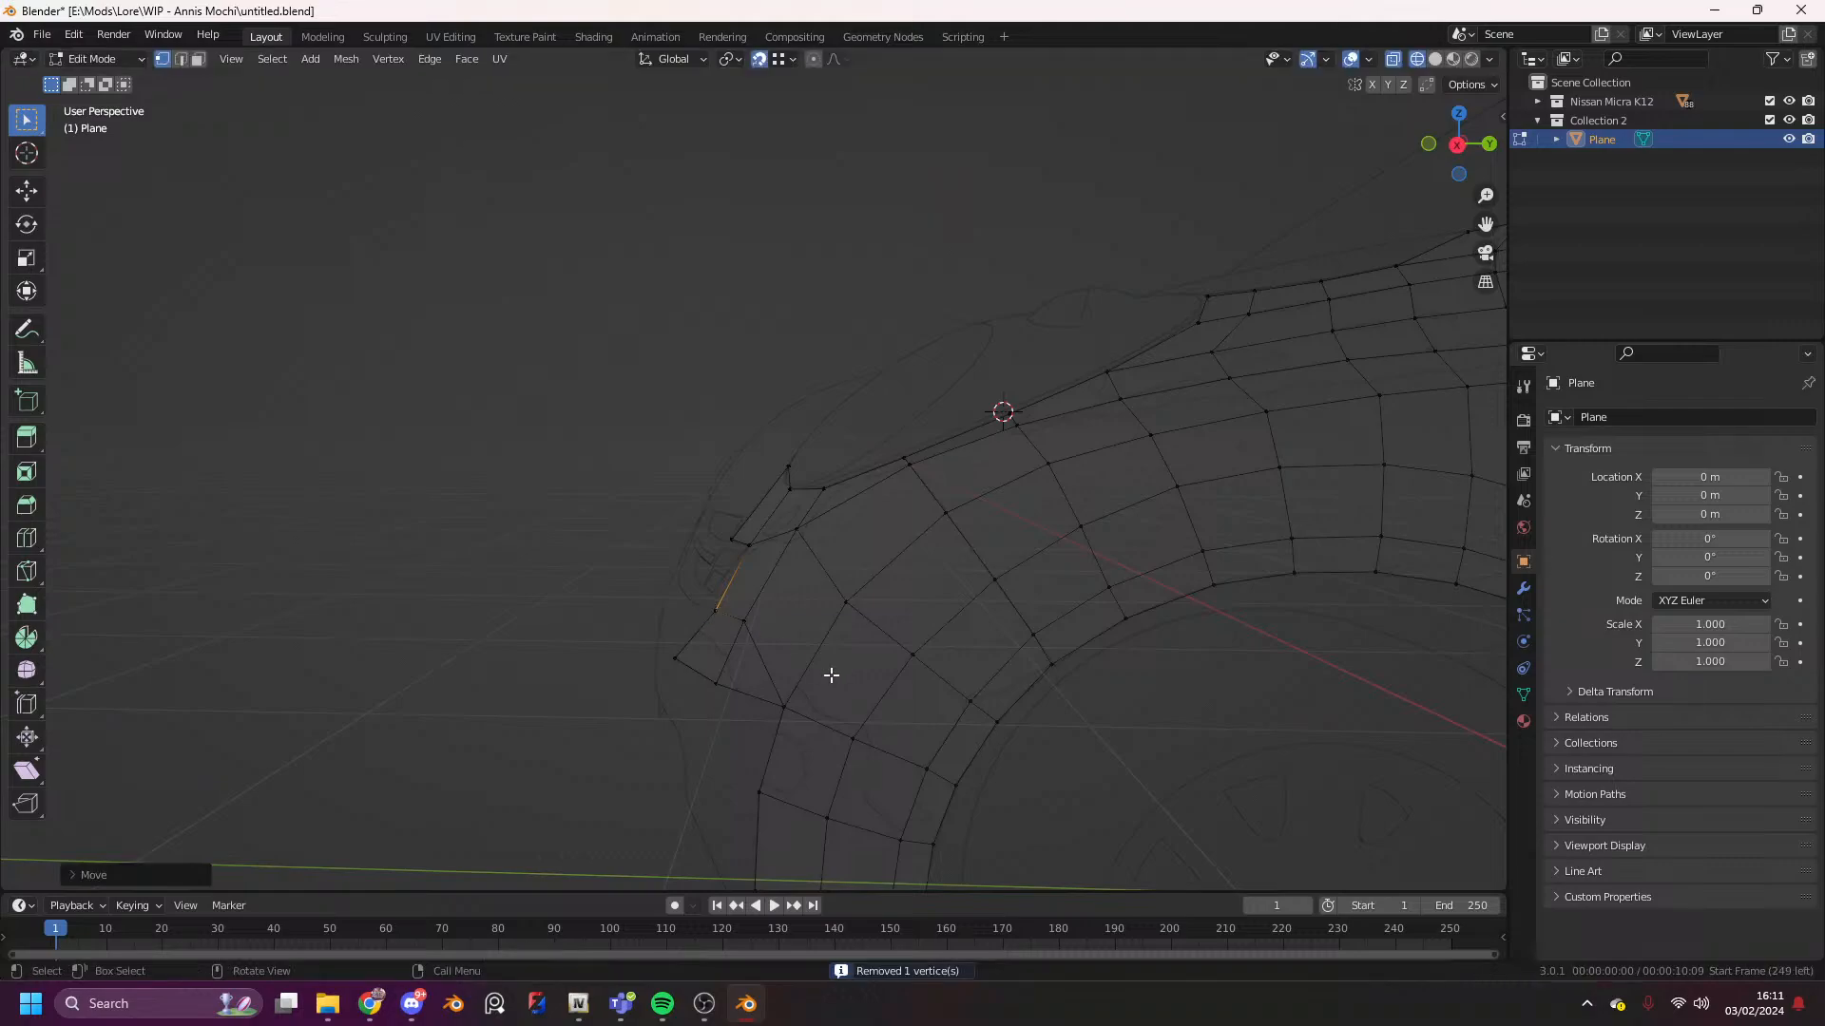
key("a")
key("m")
left_click(818, 604)
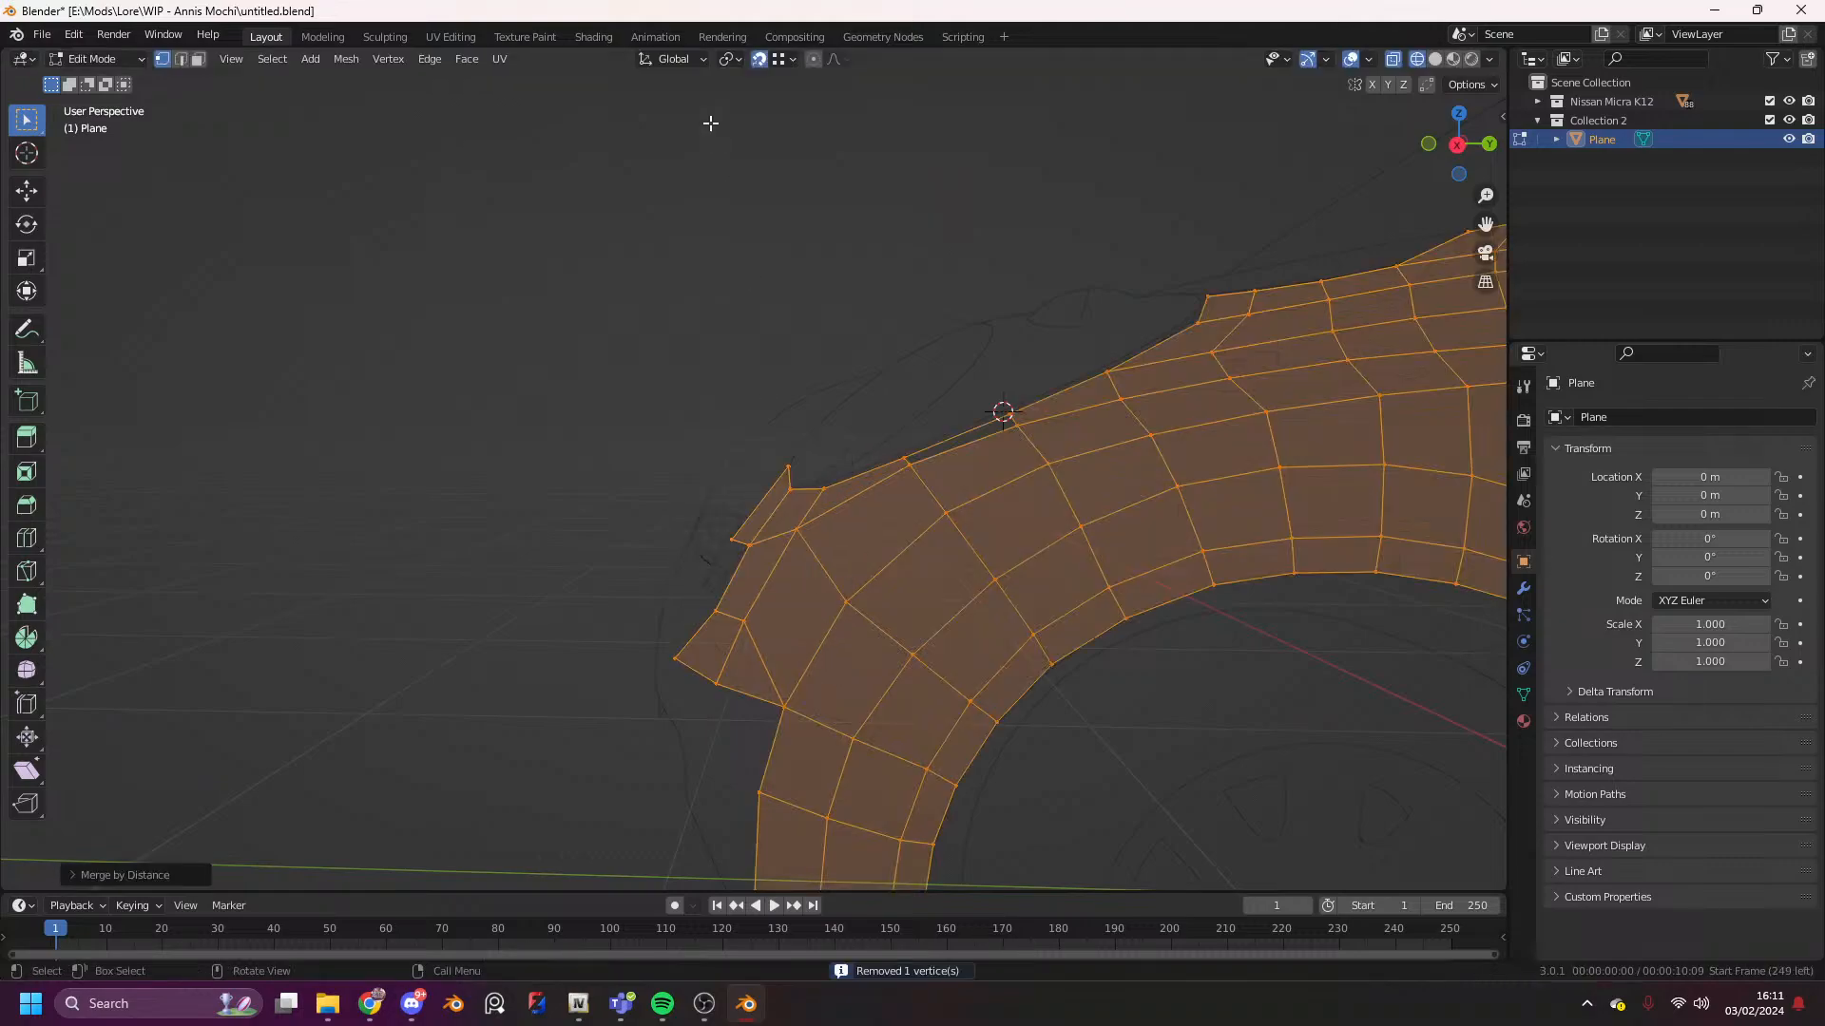
- Move the two vertices of the merged edge below the grille corner along Y, and turn snapping off
left_click(715, 614)
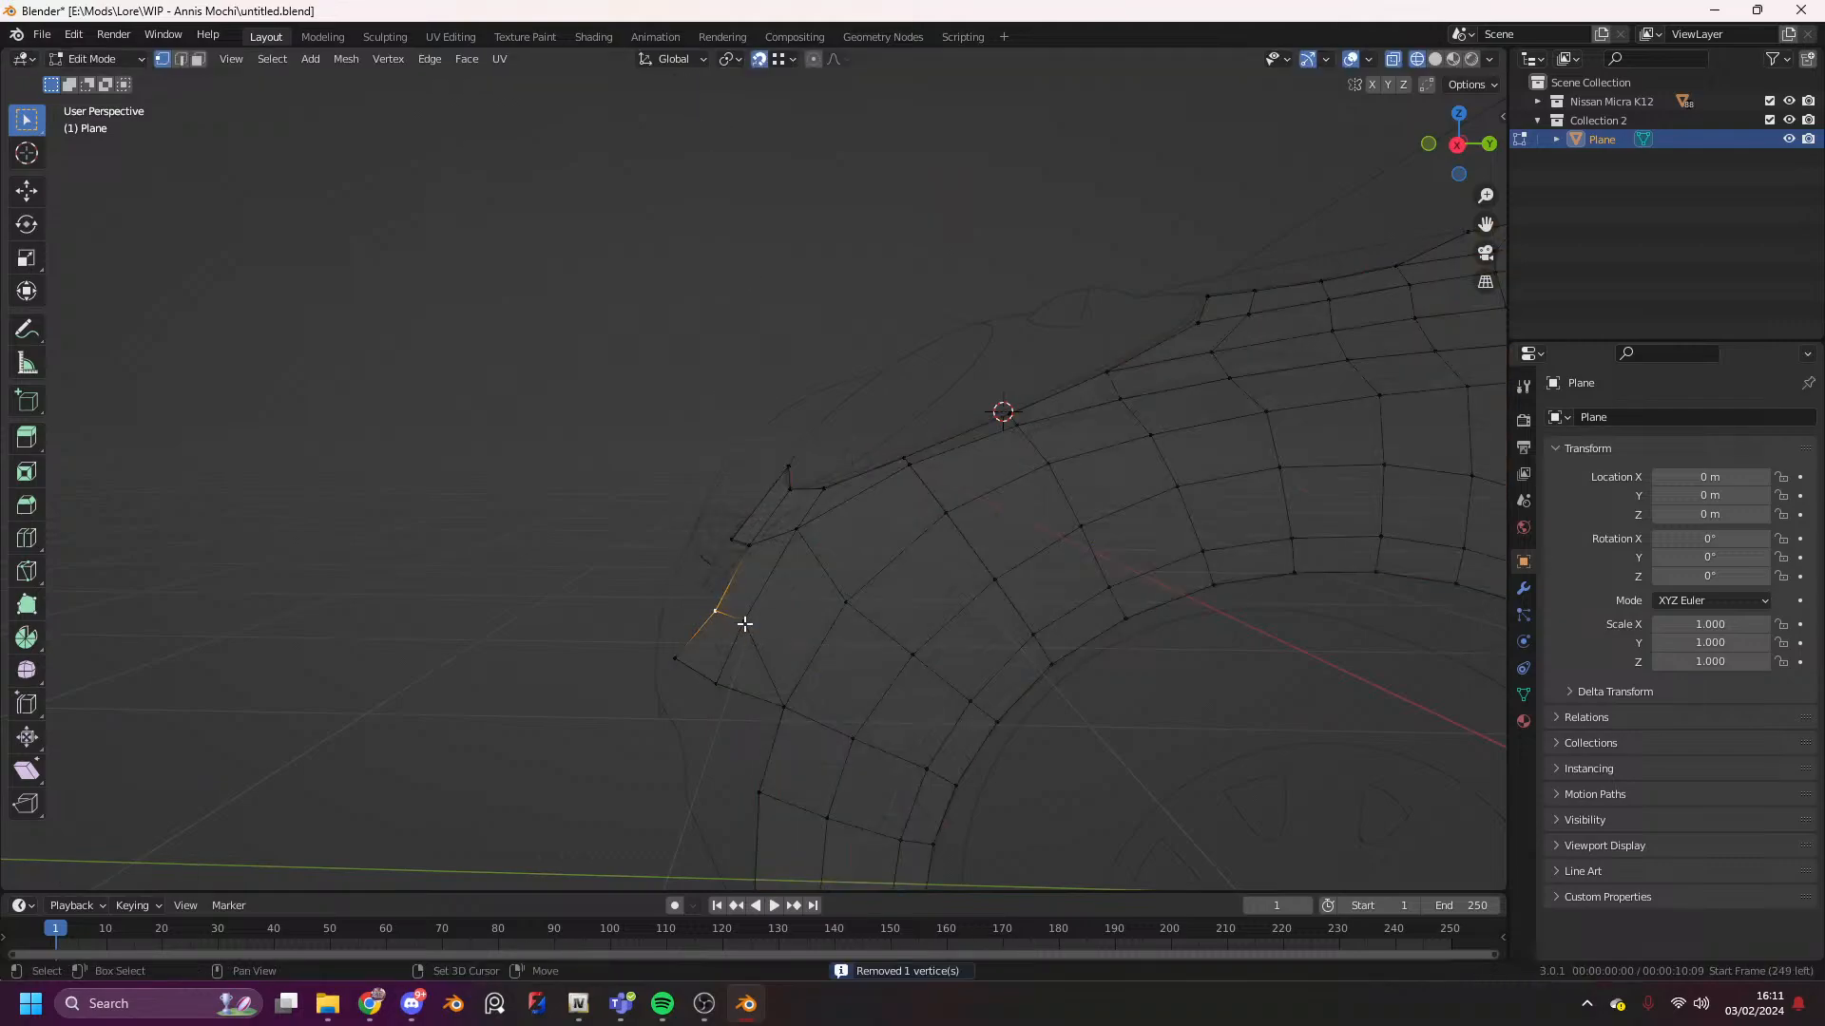
key("g")
key("y")
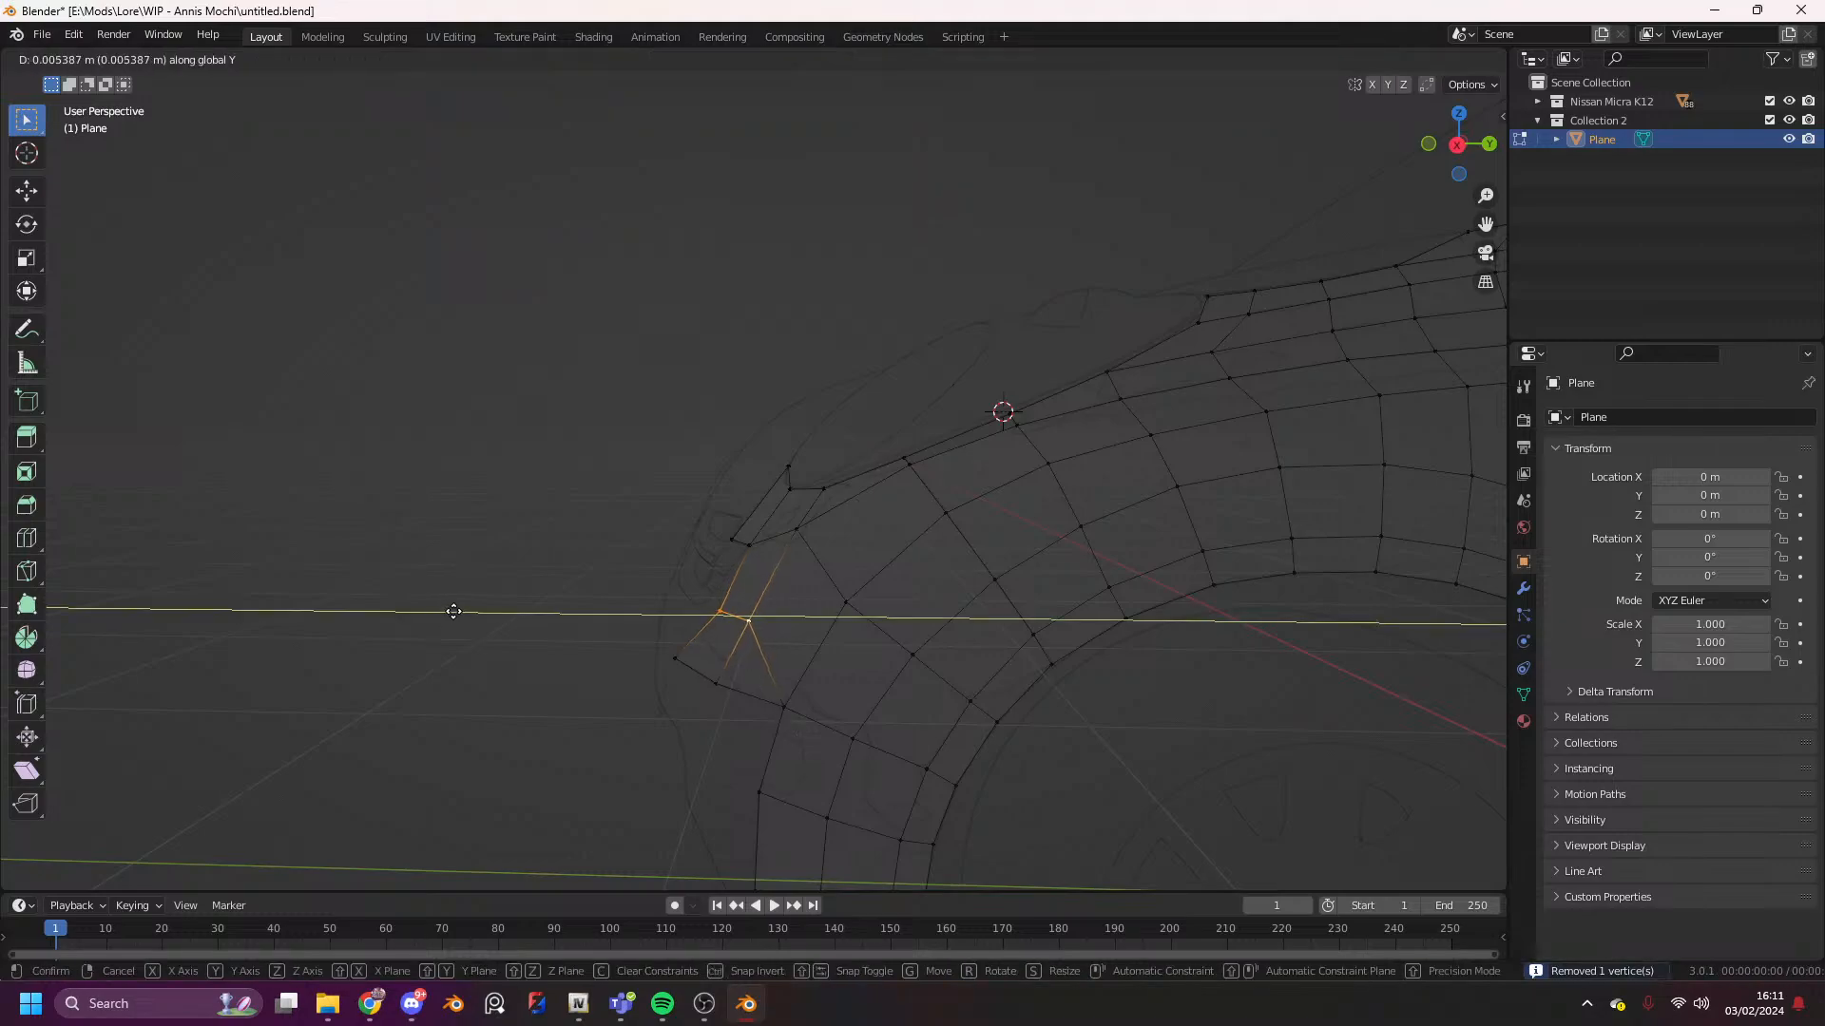
left_click(461, 611)
left_click(758, 58)
- Extrude the new bumper face's inner edge along X toward the car's centre in the front view
left_click_drag(1459, 142, 1503, 164)
key("shift+z")
key("shift+z")
key("shift+z")
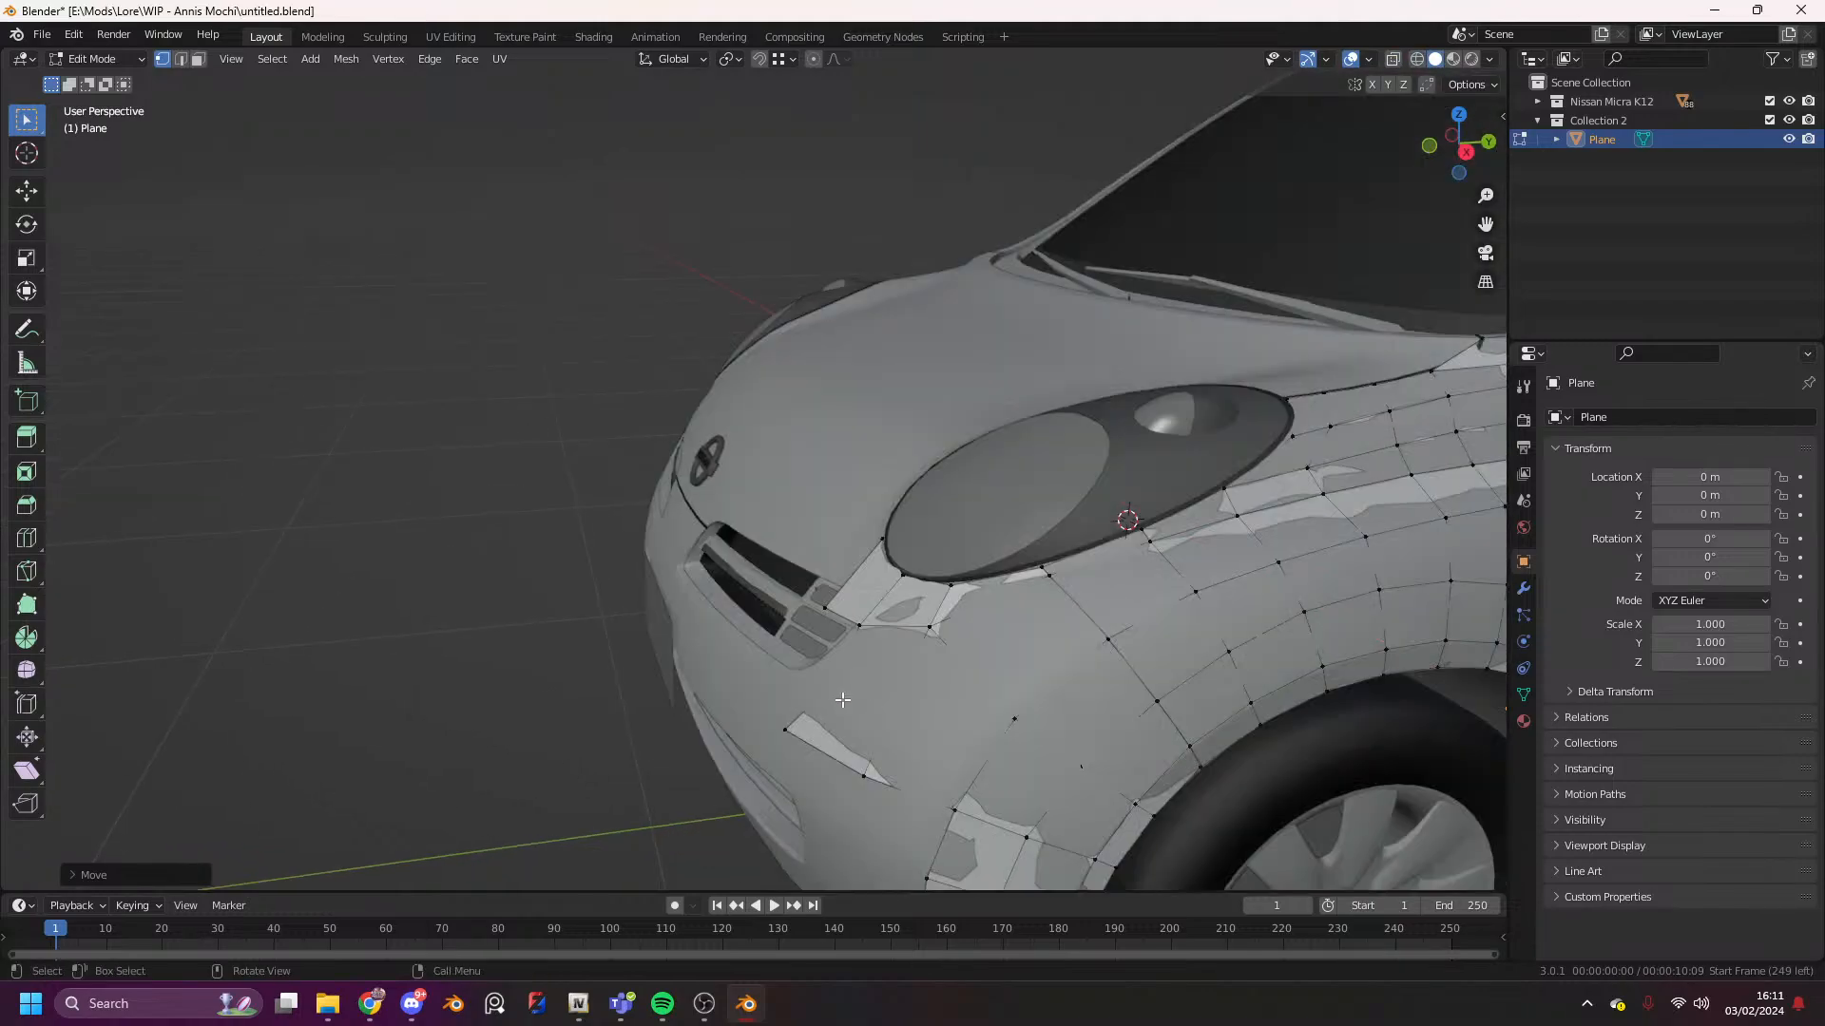
left_click(784, 730)
key("shift+z")
key("shift+z")
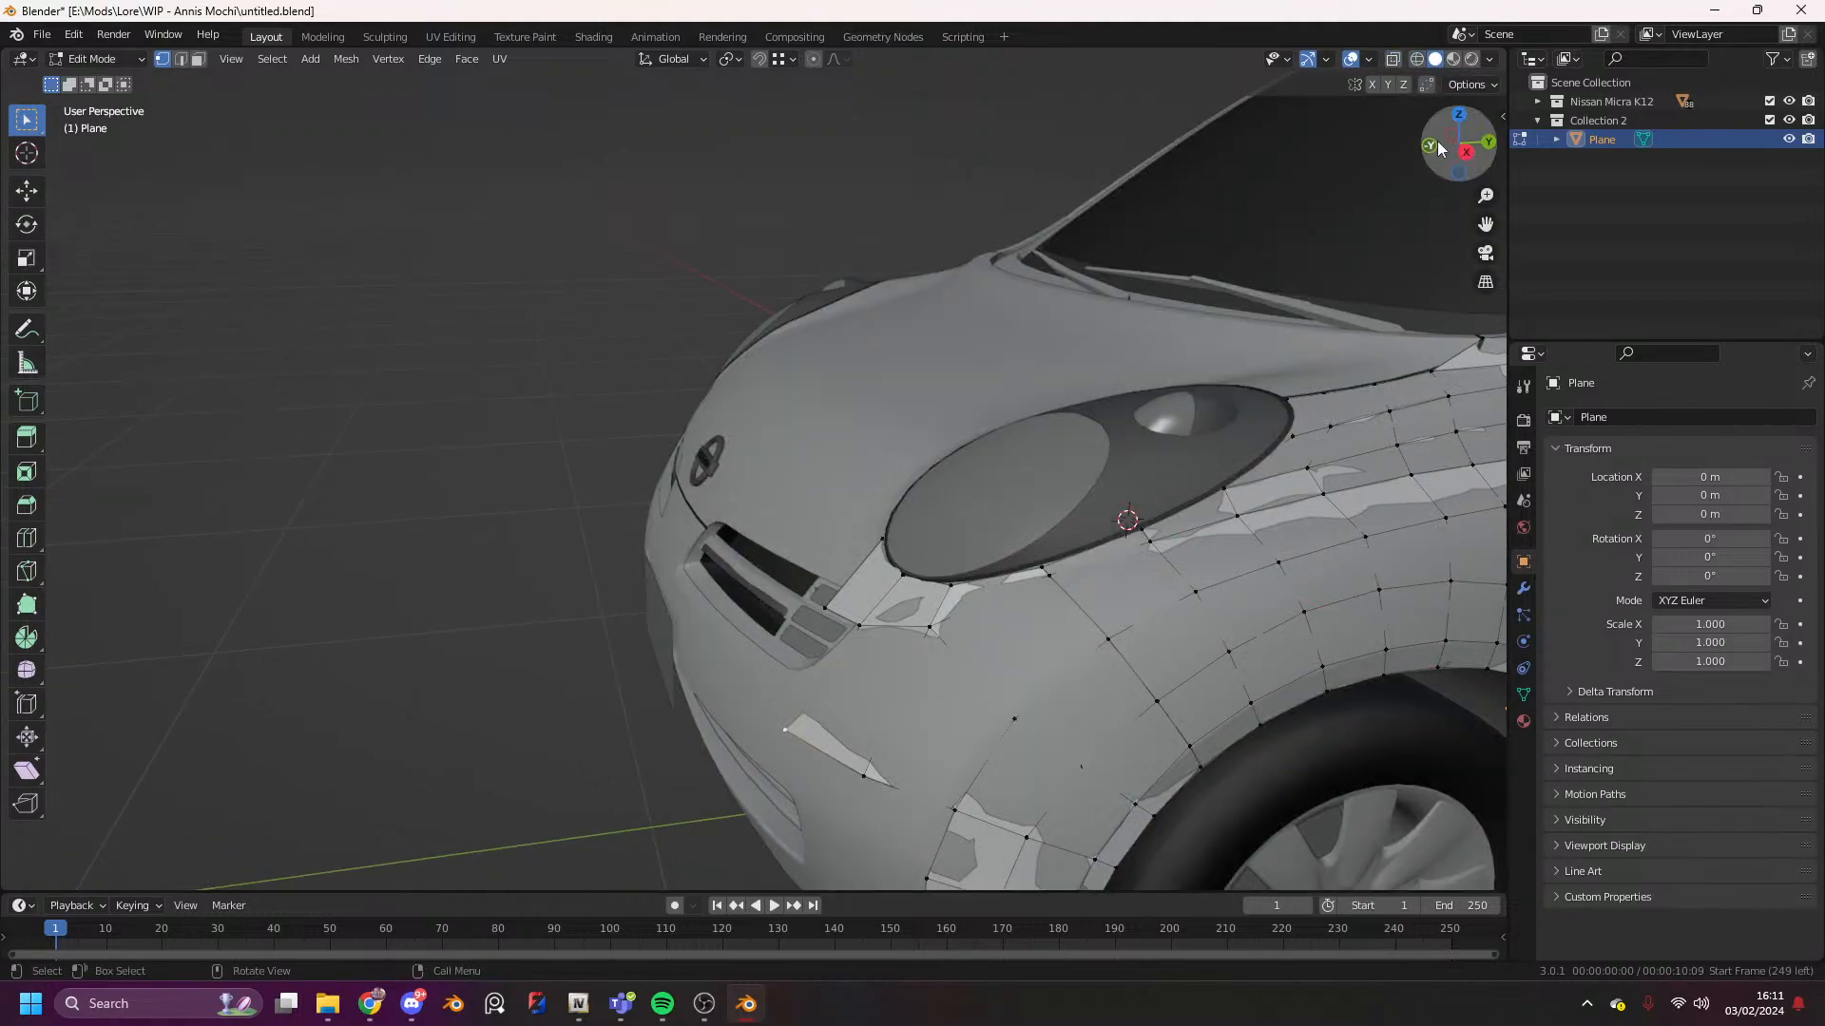
left_click(1429, 149)
key("g")
key("x")
left_click(835, 484)
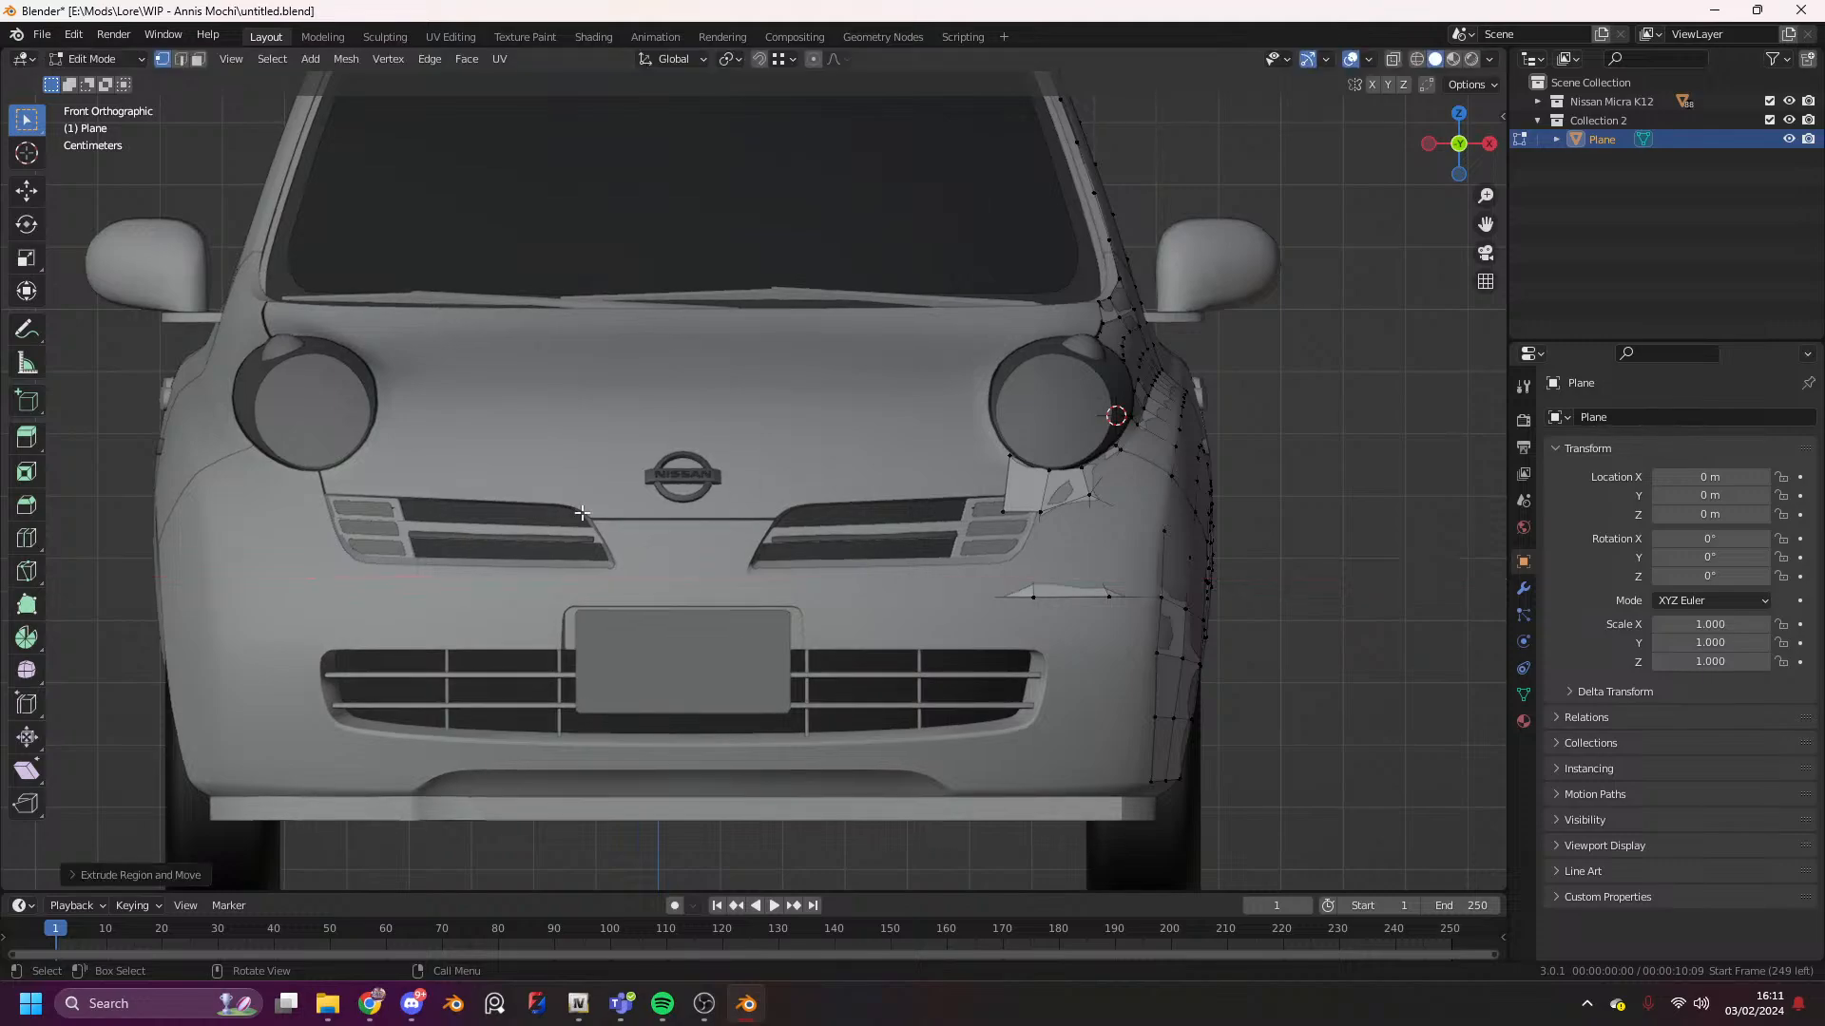
- Add a Mirror modifier on the X axis to the body mesh, apply all transforms and enable Clipping
left_click(1523, 589)
left_click(1598, 418)
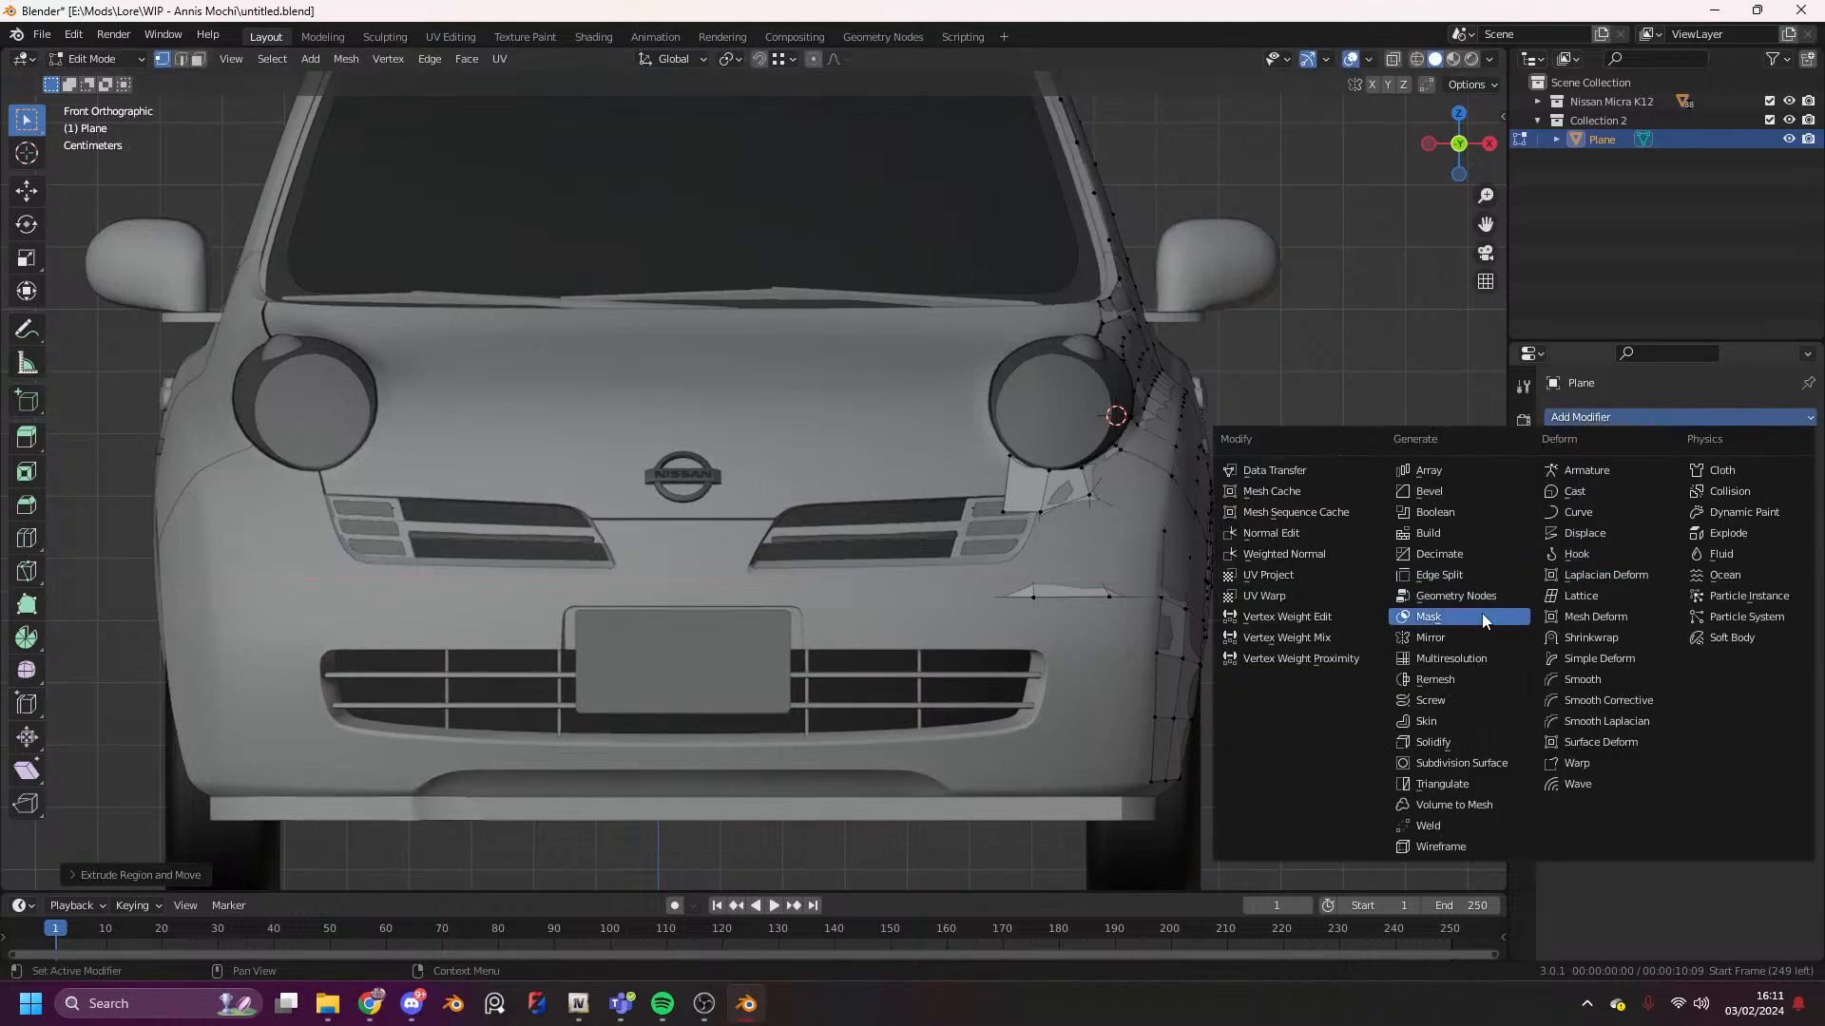
left_click(1450, 641)
key("Tab")
key("ctrl+a")
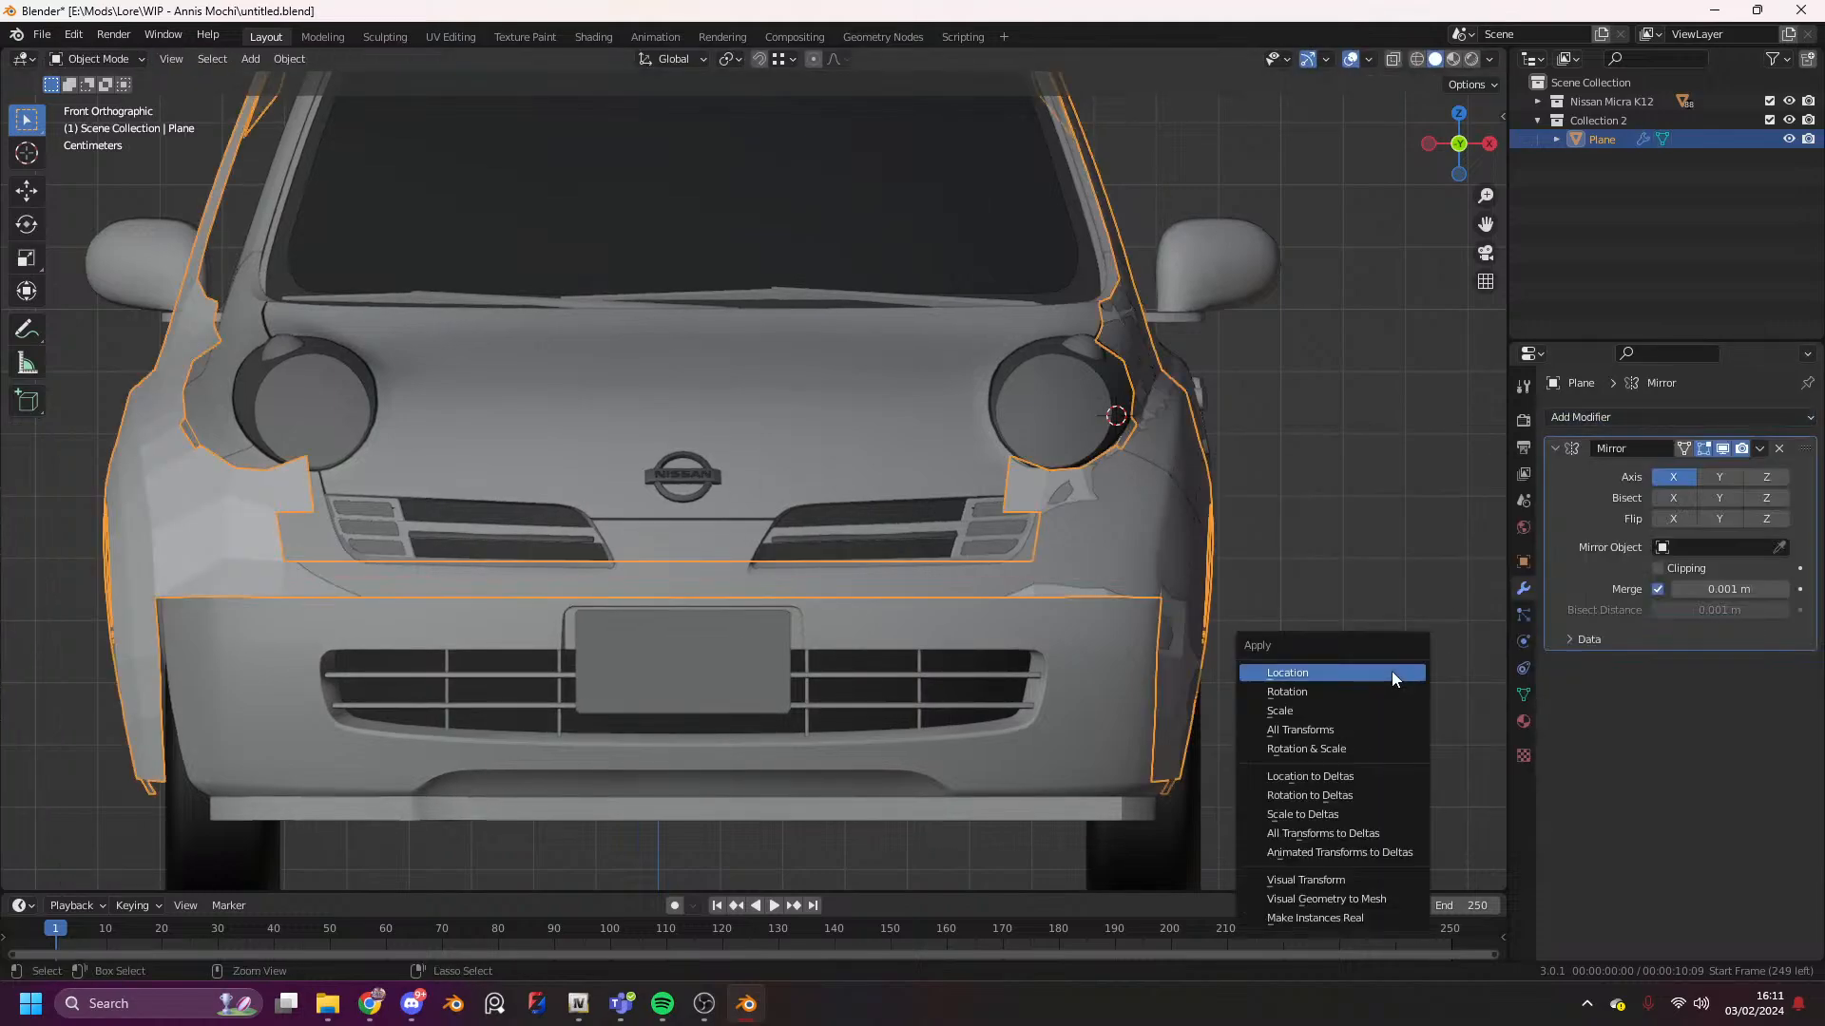
left_click(1360, 736)
left_click(1659, 569)
scroll(1025, 582, "down", 5)
key("Tab")
key("Tab")
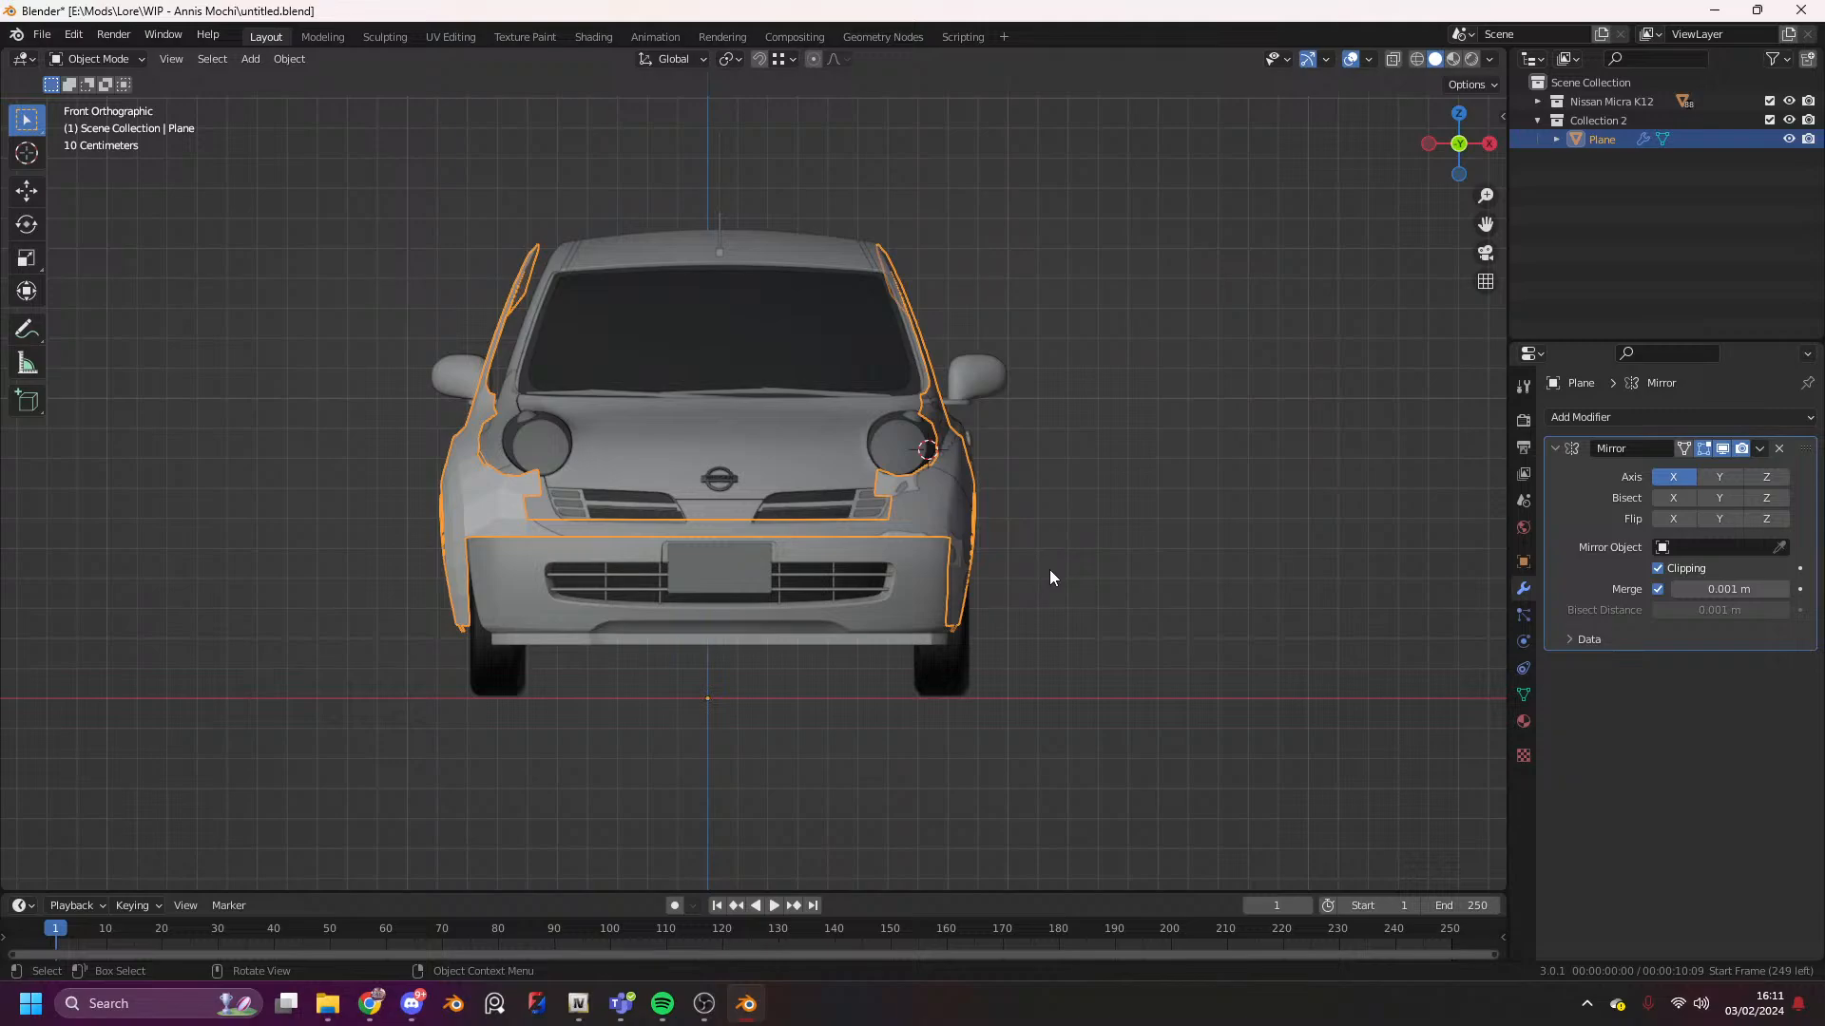
- Move the geometry of the car and the body mesh together about 0.04 m along negative X to centre them on the mirror axis
key("a")
scroll(1104, 539, "up", 2)
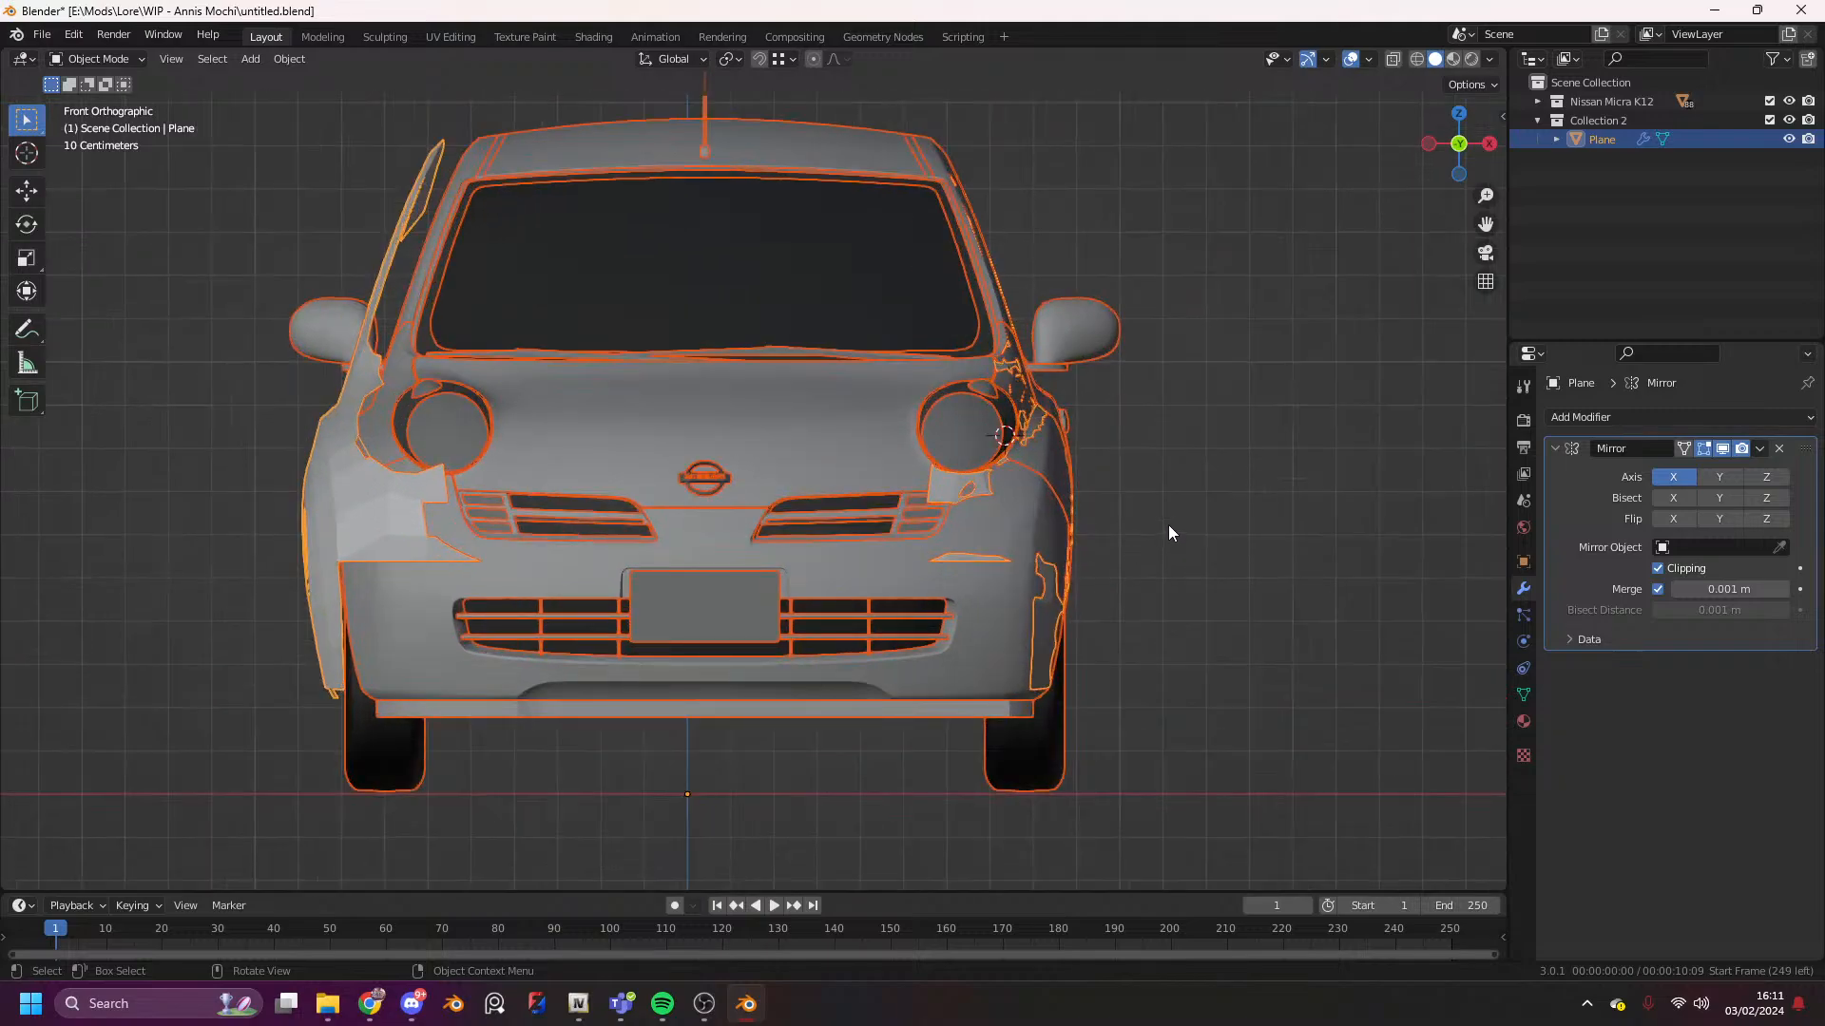
key("Tab")
scroll(1178, 532, "up", 2)
key("g")
key("x")
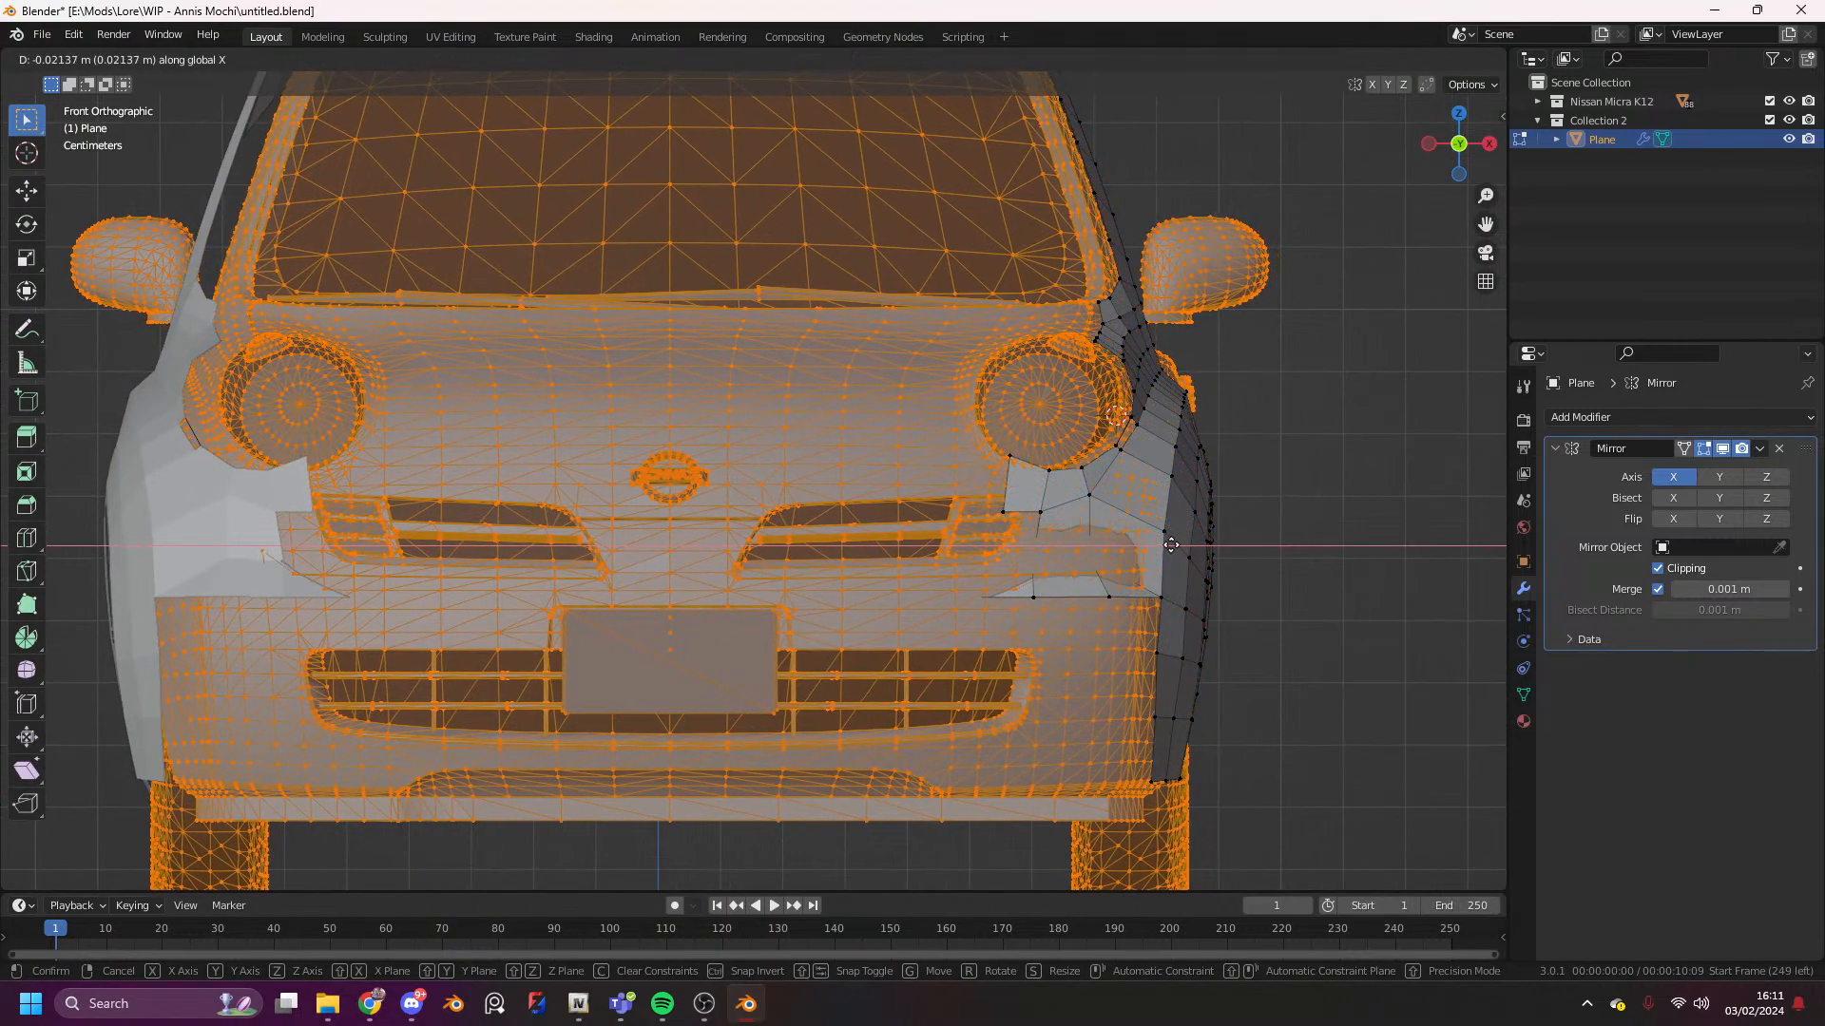
right_click(1265, 586)
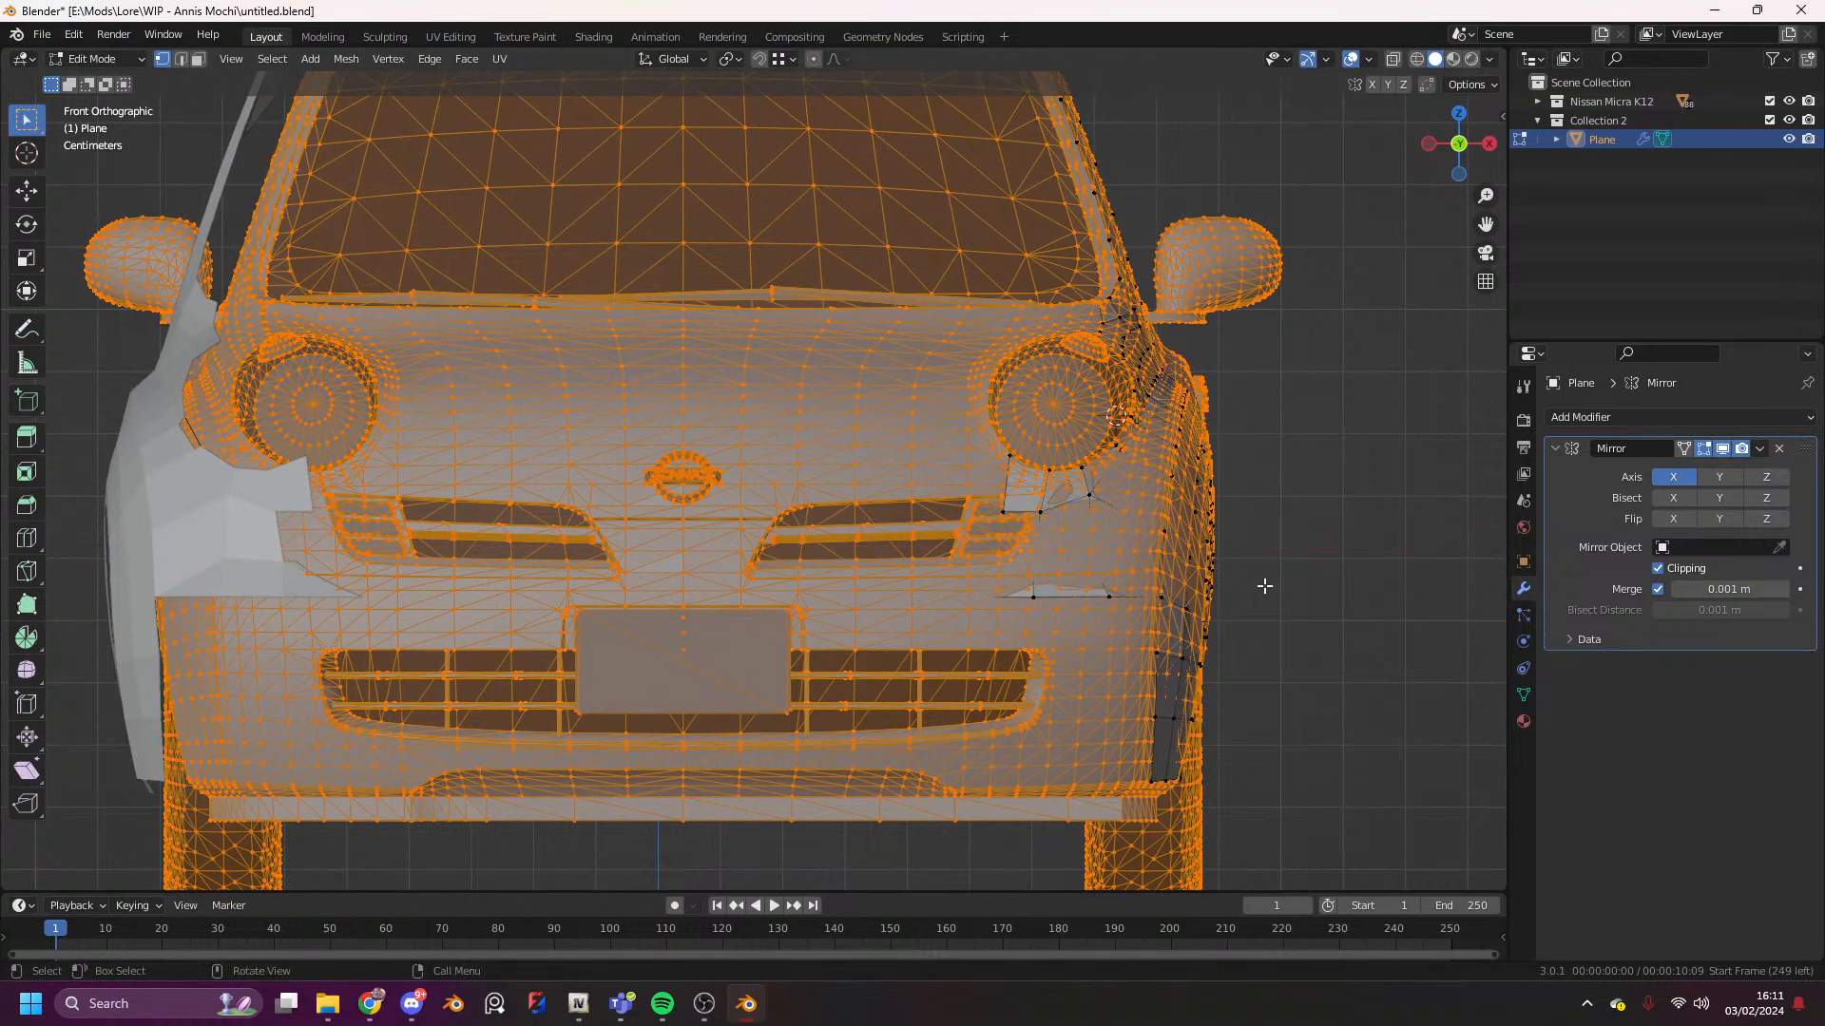
key("g")
key("x")
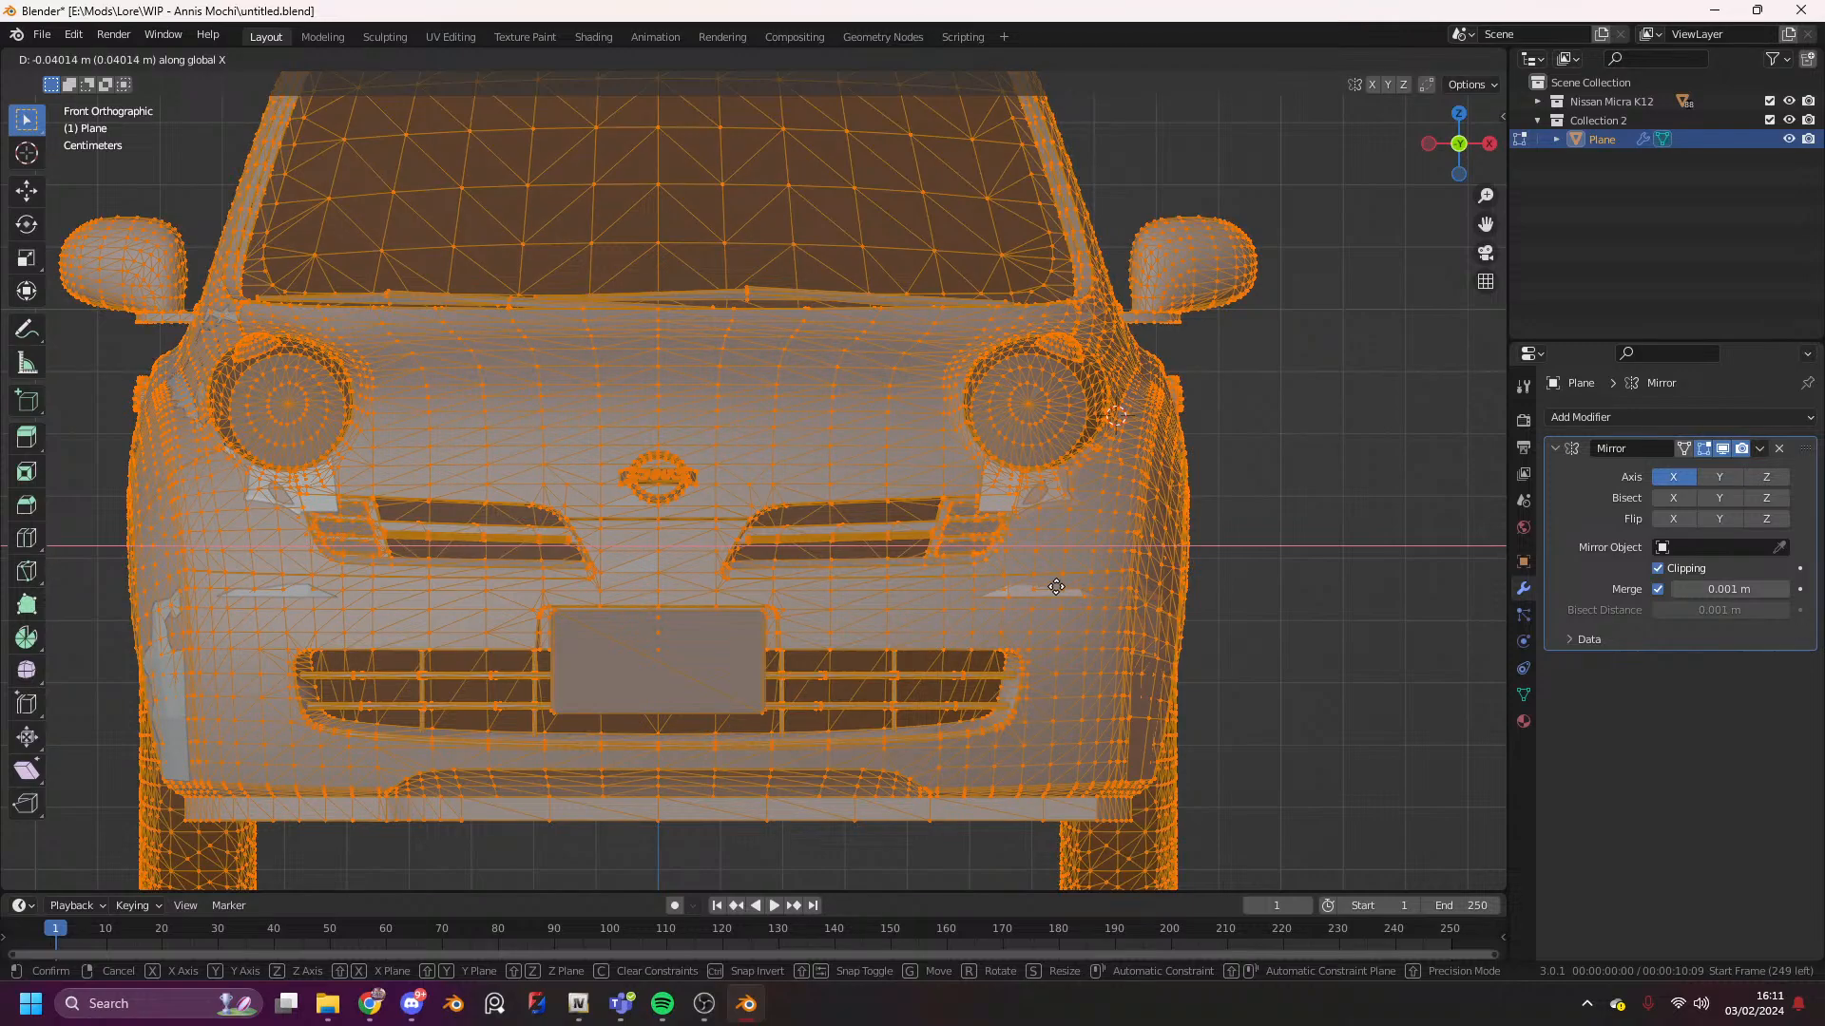
left_click(1056, 586)
key("Tab")
scroll(1297, 487, "down", 4)
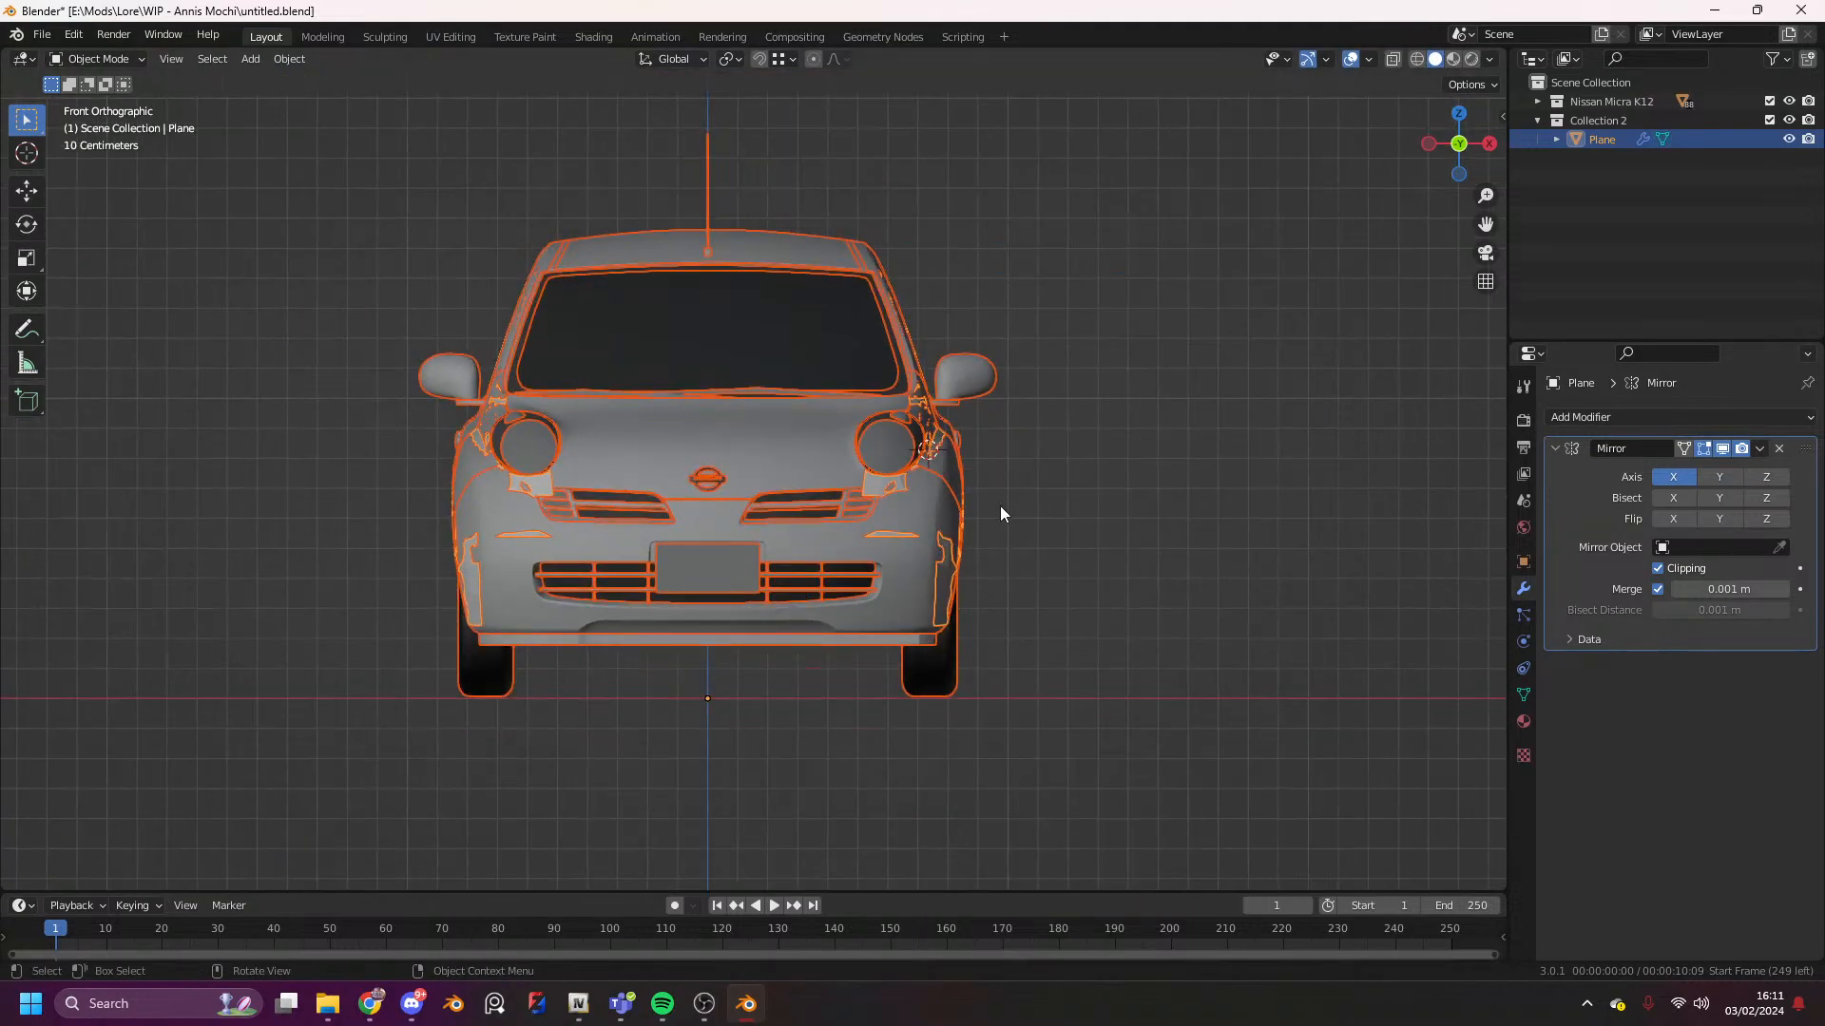
- Select the inner end edge of the Plane mesh's bumper strip and move it along X onto the mirror centreline
left_click(815, 646)
left_click(948, 552)
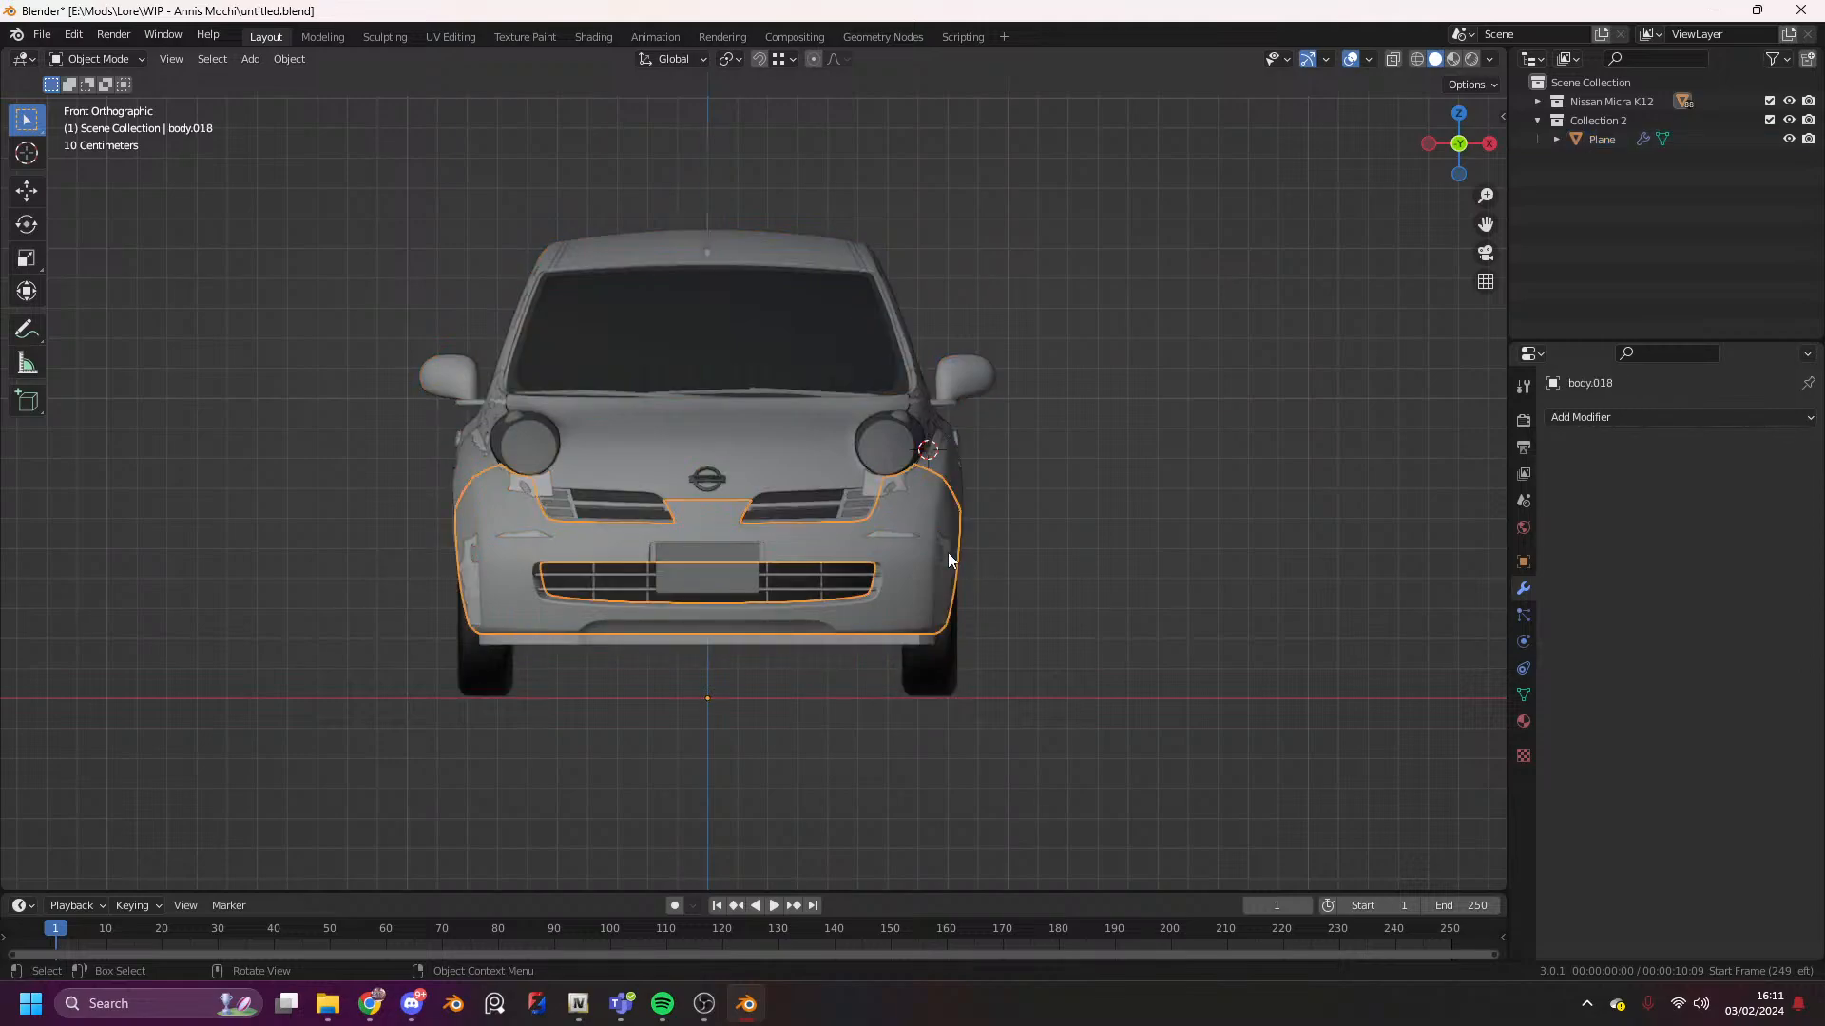
left_click(947, 546)
key("Tab")
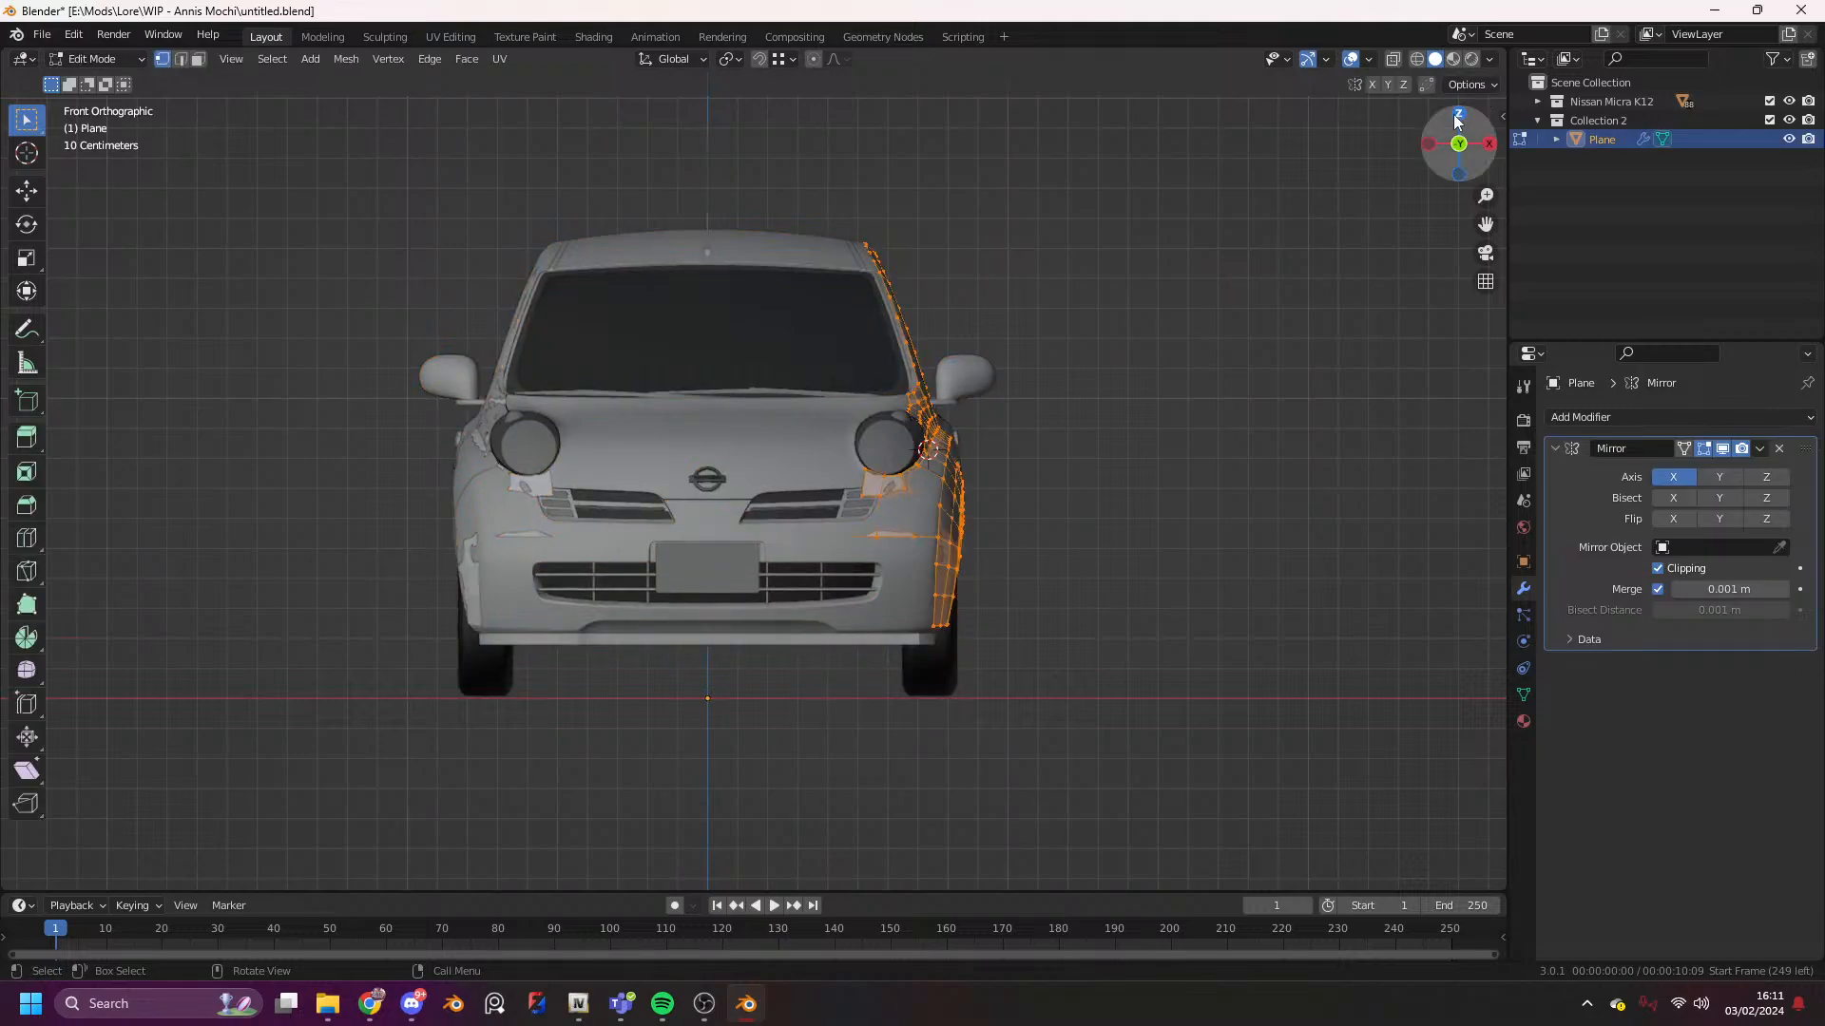
left_click_drag(1457, 144, 1399, 234)
key("shift+z")
left_click_drag(732, 588, 483, 312)
key("g")
key("x")
left_click(1271, 696)
- Move the bumper strip's centreline edge along Y to bring it in front of the car's bumper surface
scroll(1251, 568, "up", 4)
key("g")
key("y")
left_click(1302, 596)
key("shift+z")
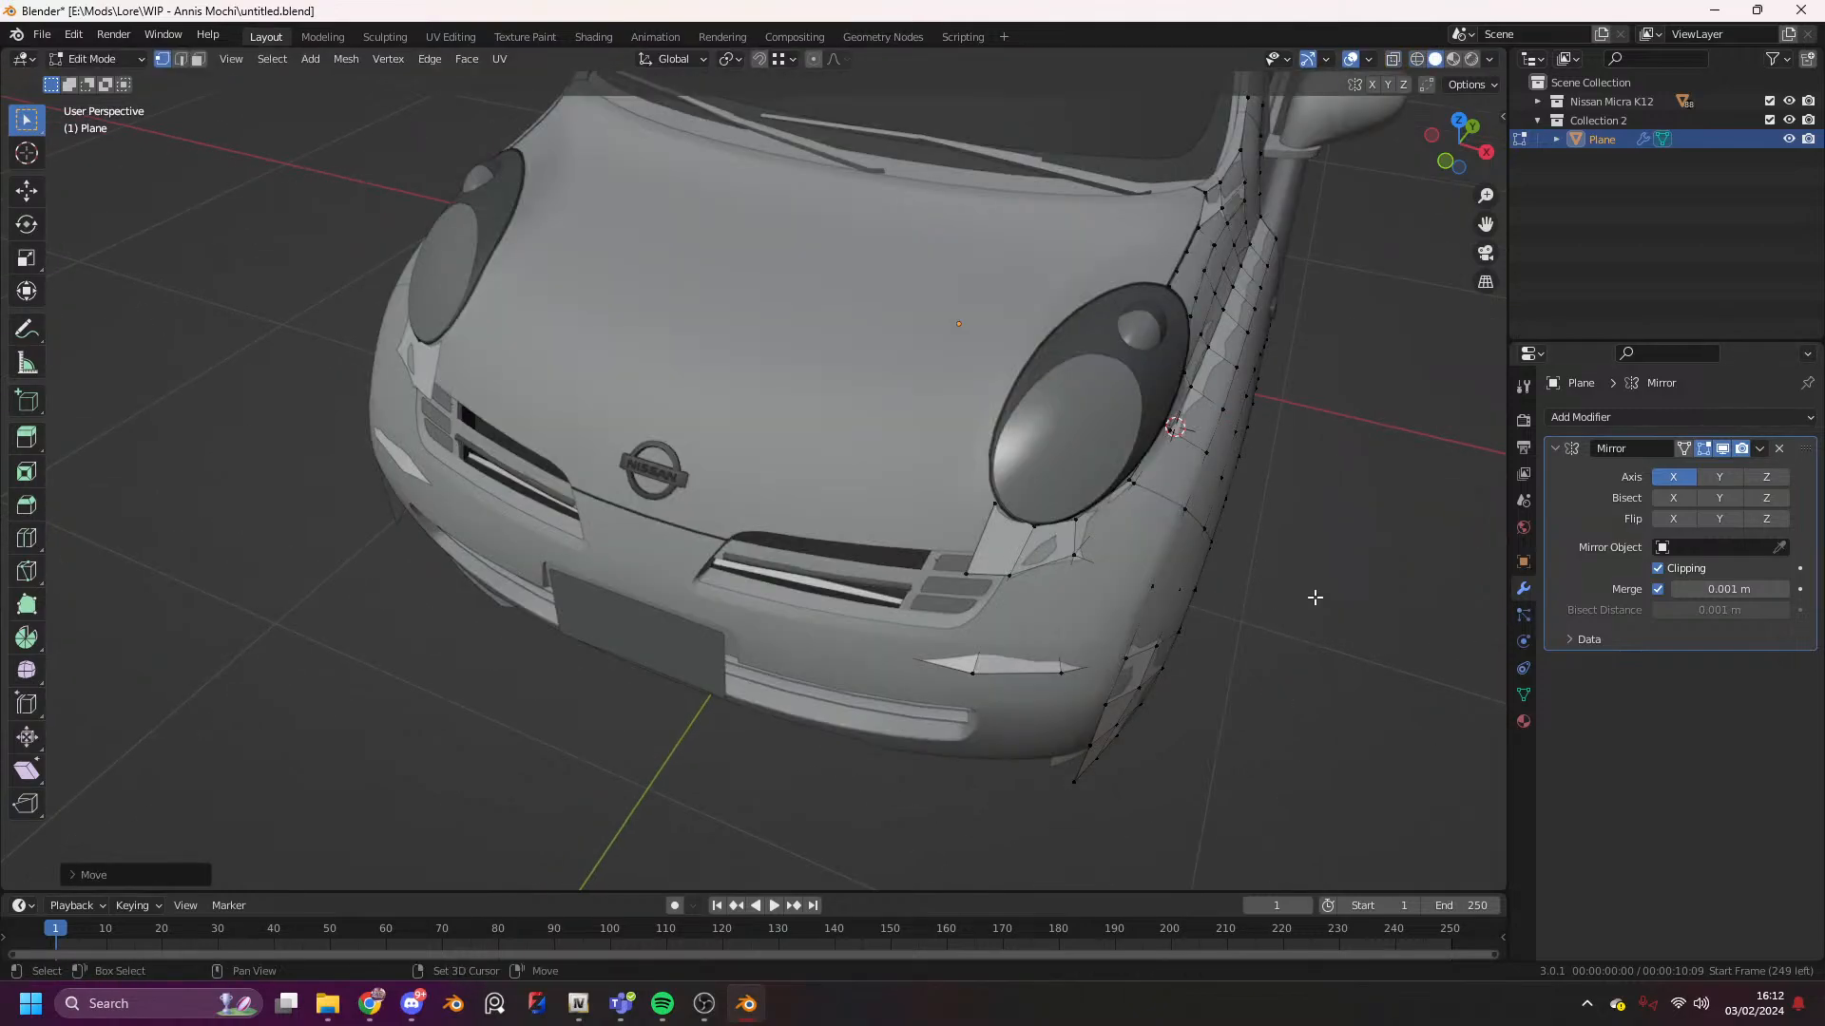
key("g")
key("y")
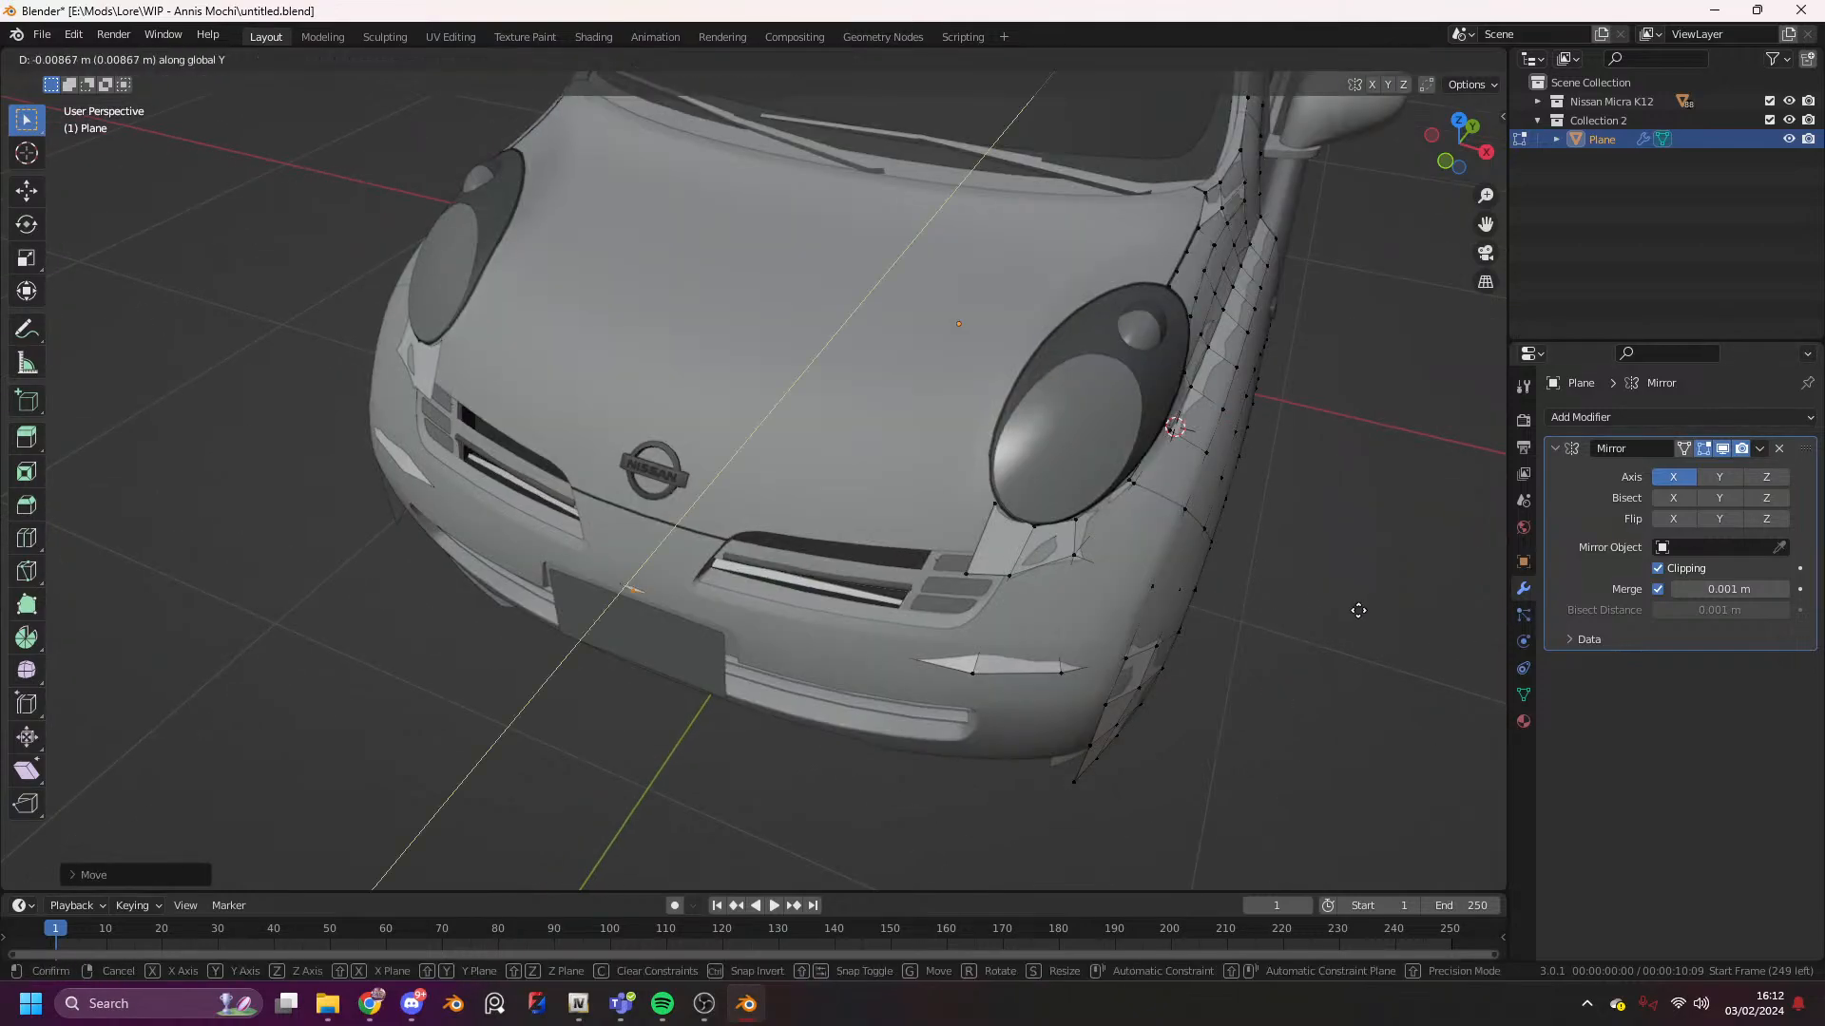
left_click(1321, 653)
- Add three loop cuts across the front bumper strip and move them forward along Y to curve it around the bumper
key("ctrl+r")
scroll(859, 643, "up", 1)
scroll(860, 643, "up", 1)
left_click(859, 643)
right_click(859, 644)
key("g")
key("y")
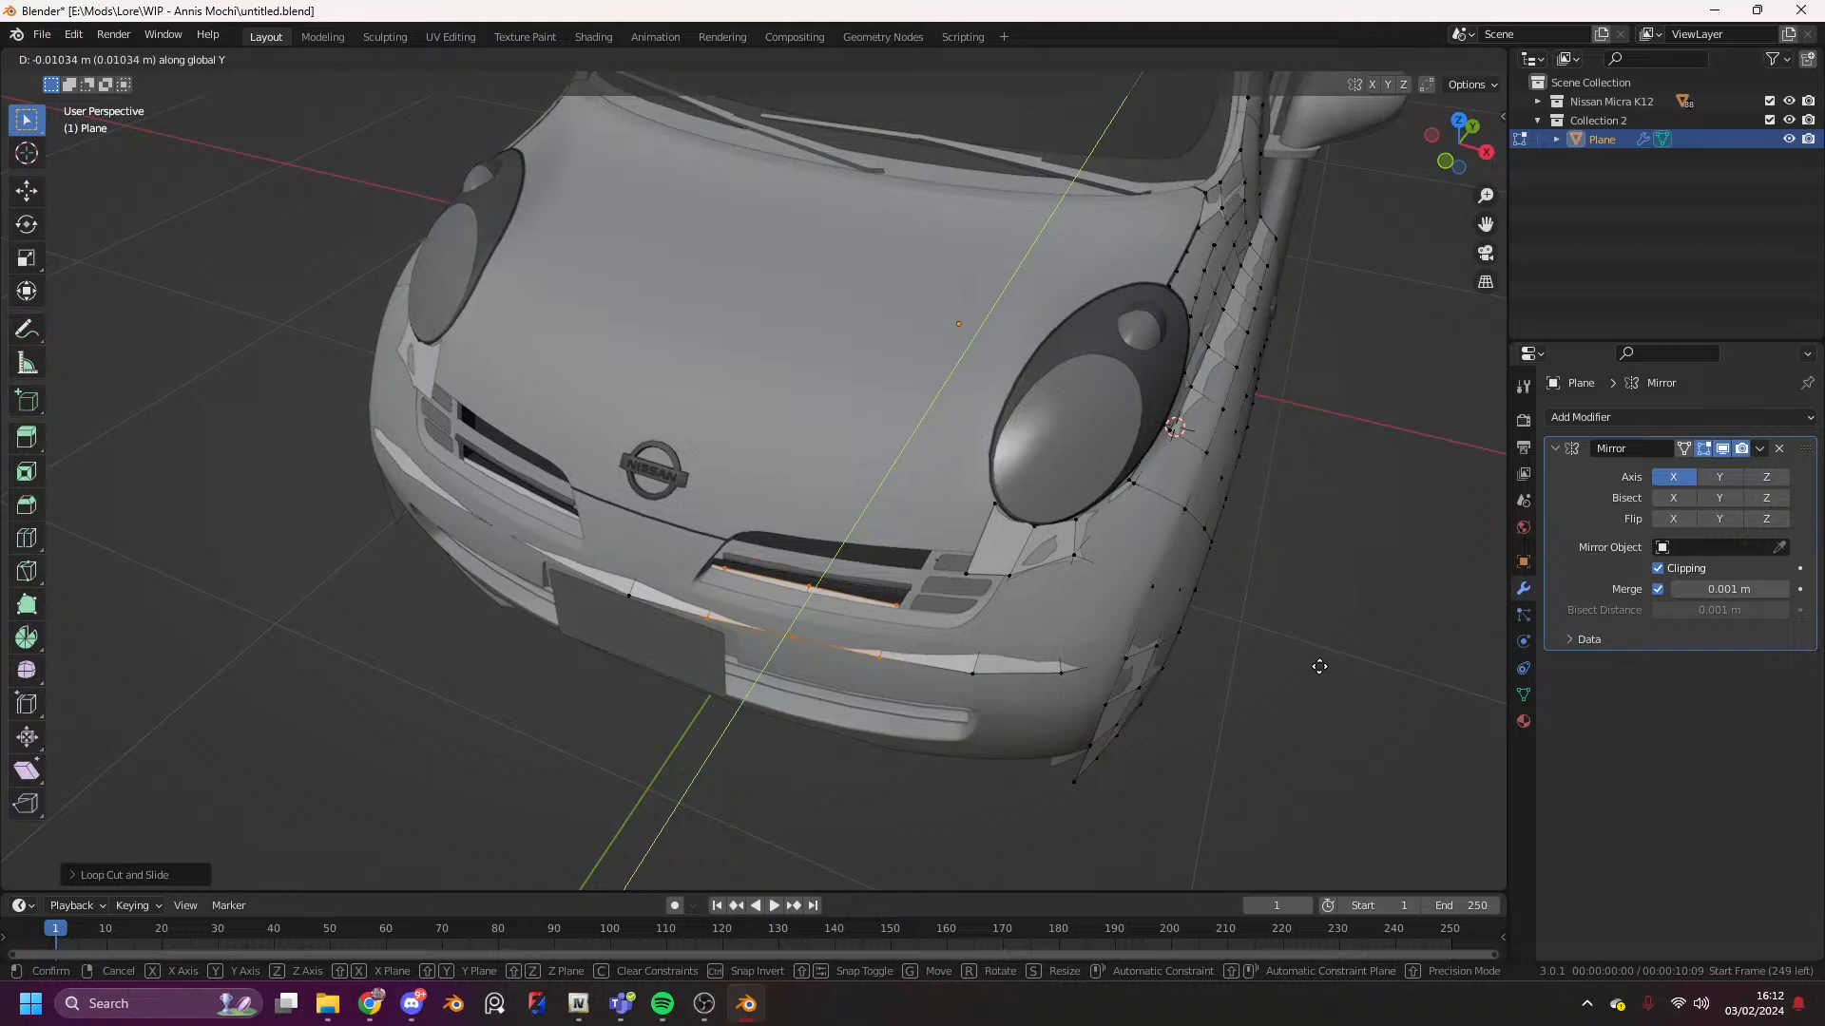
left_click(1314, 679)
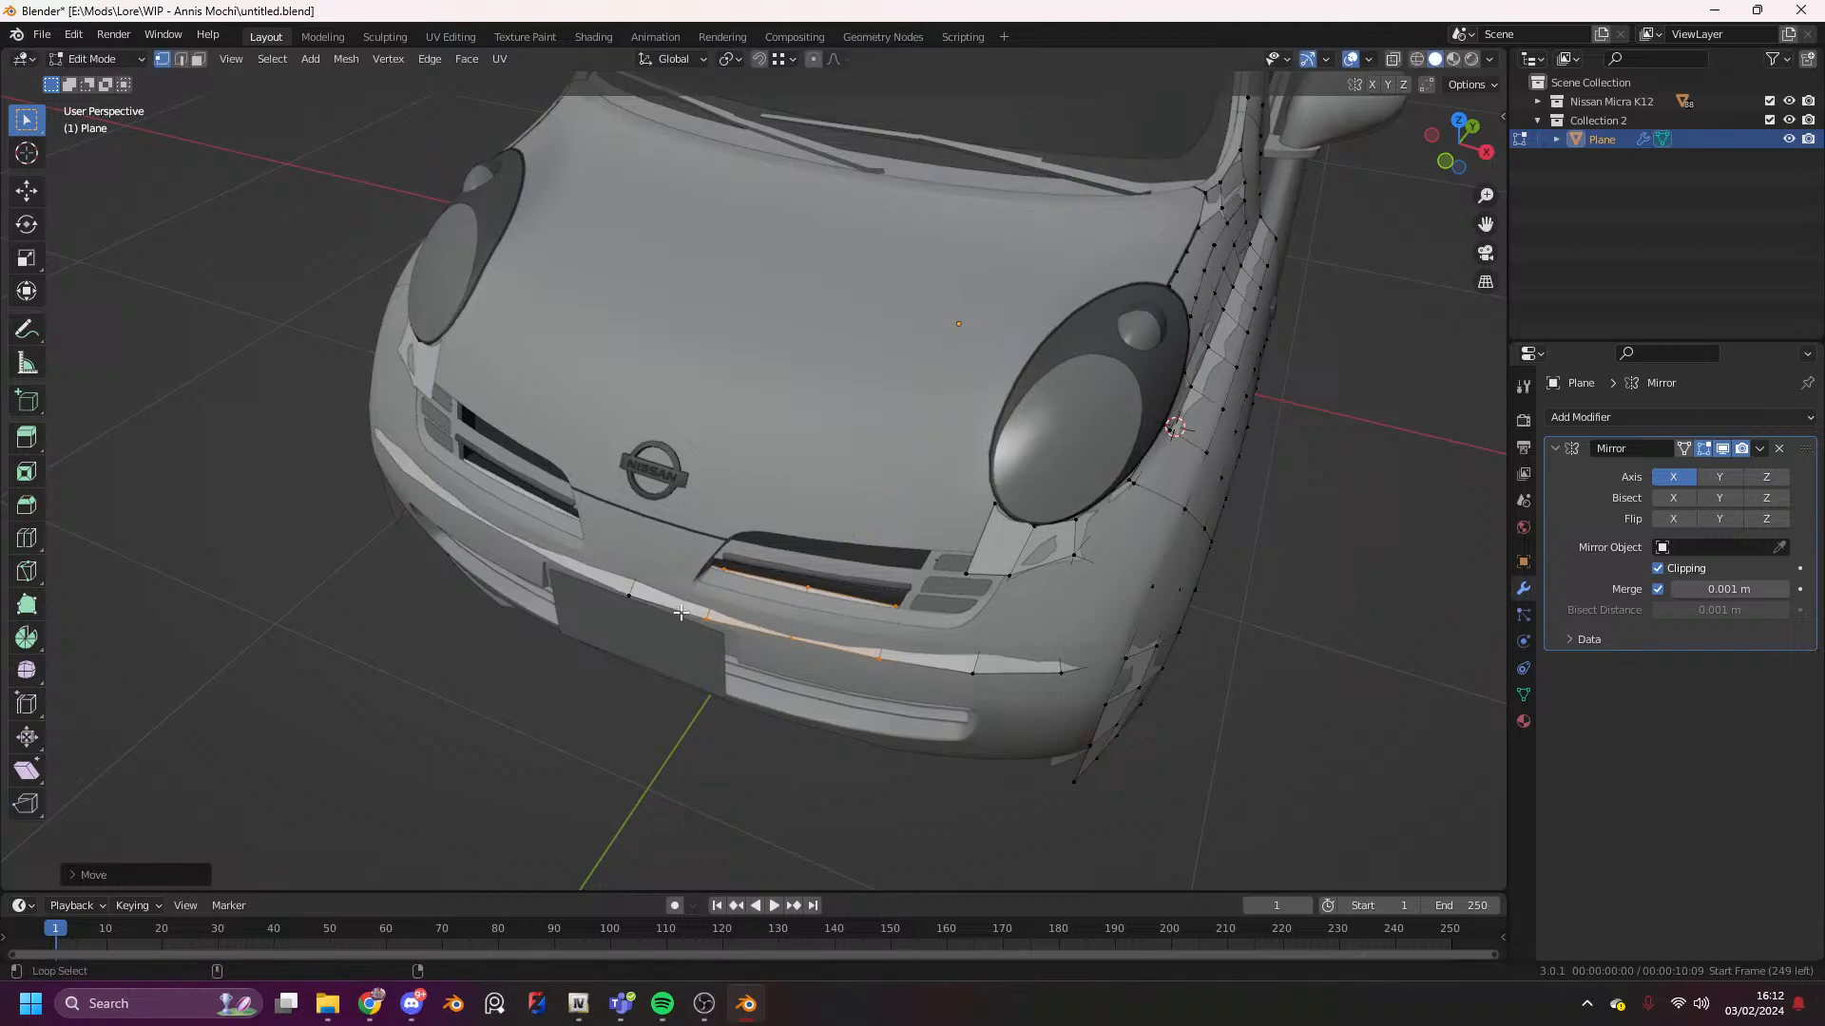
- Adjust the bumper strip's curve along Y with two of the new edge loops, then with the middle loop alone
scroll(1280, 676, "up", 2)
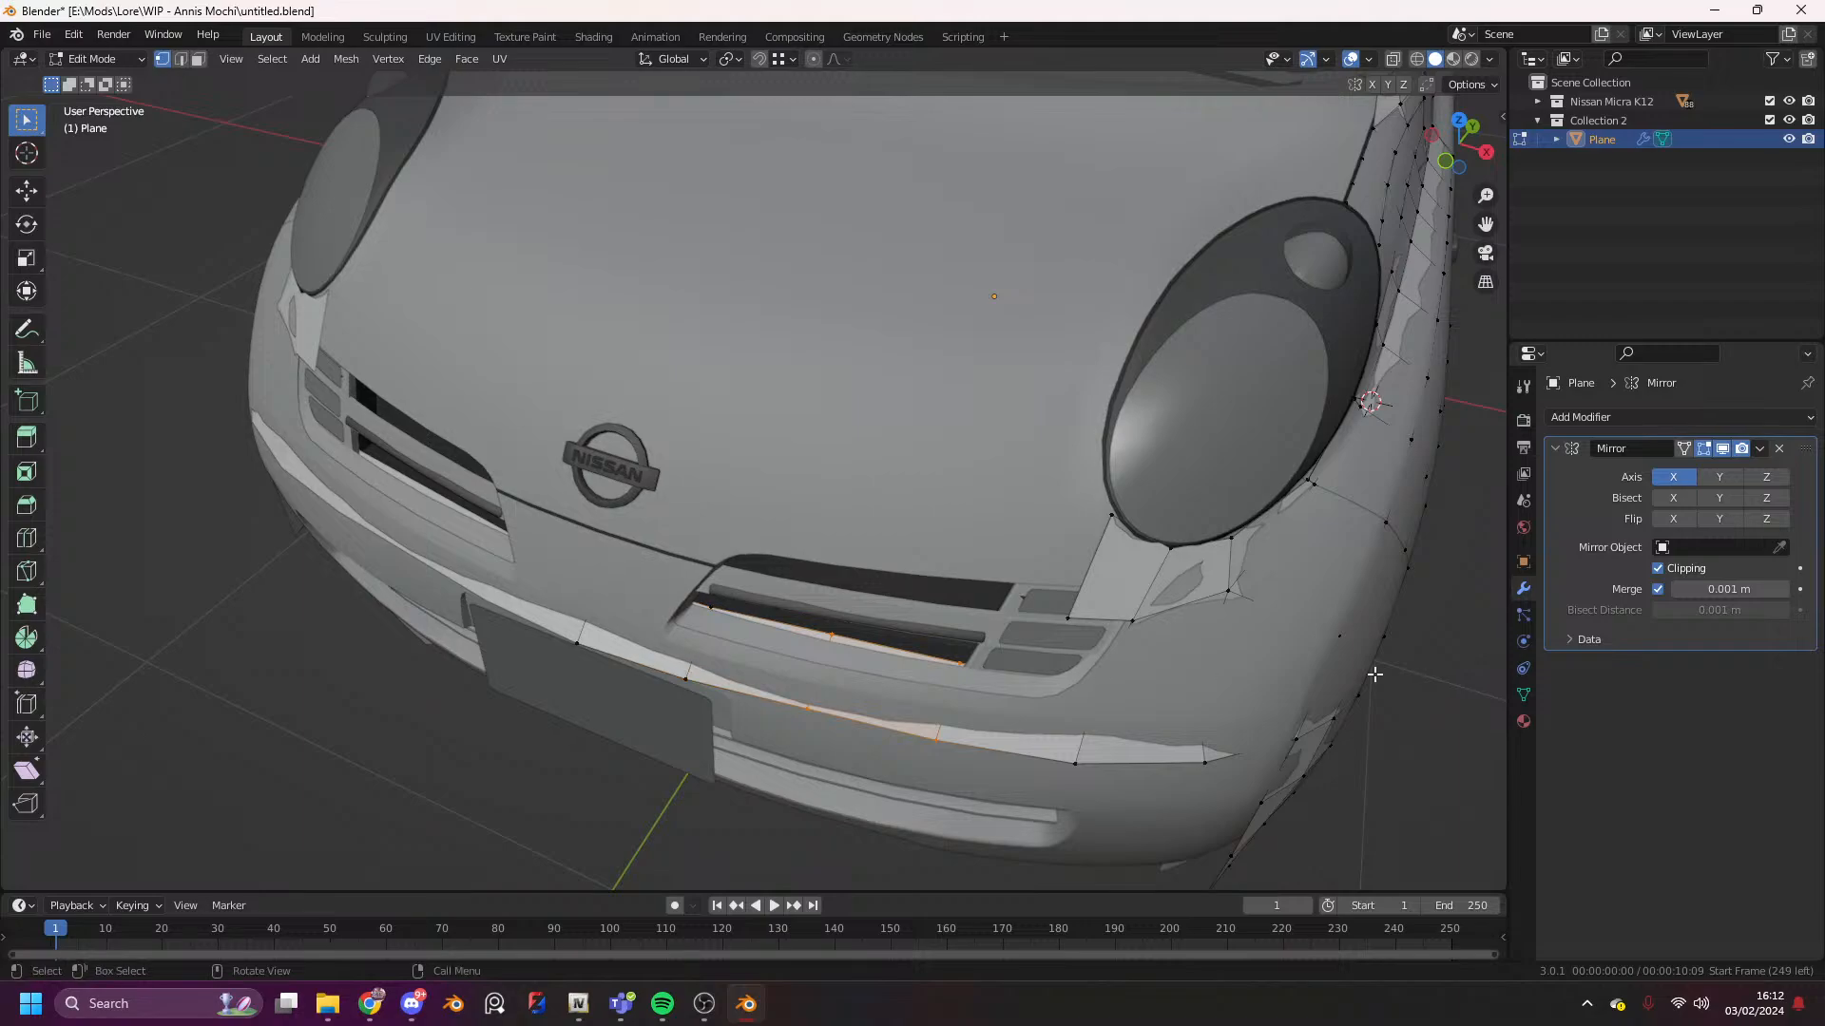
key("g")
key("y")
left_click(1466, 764)
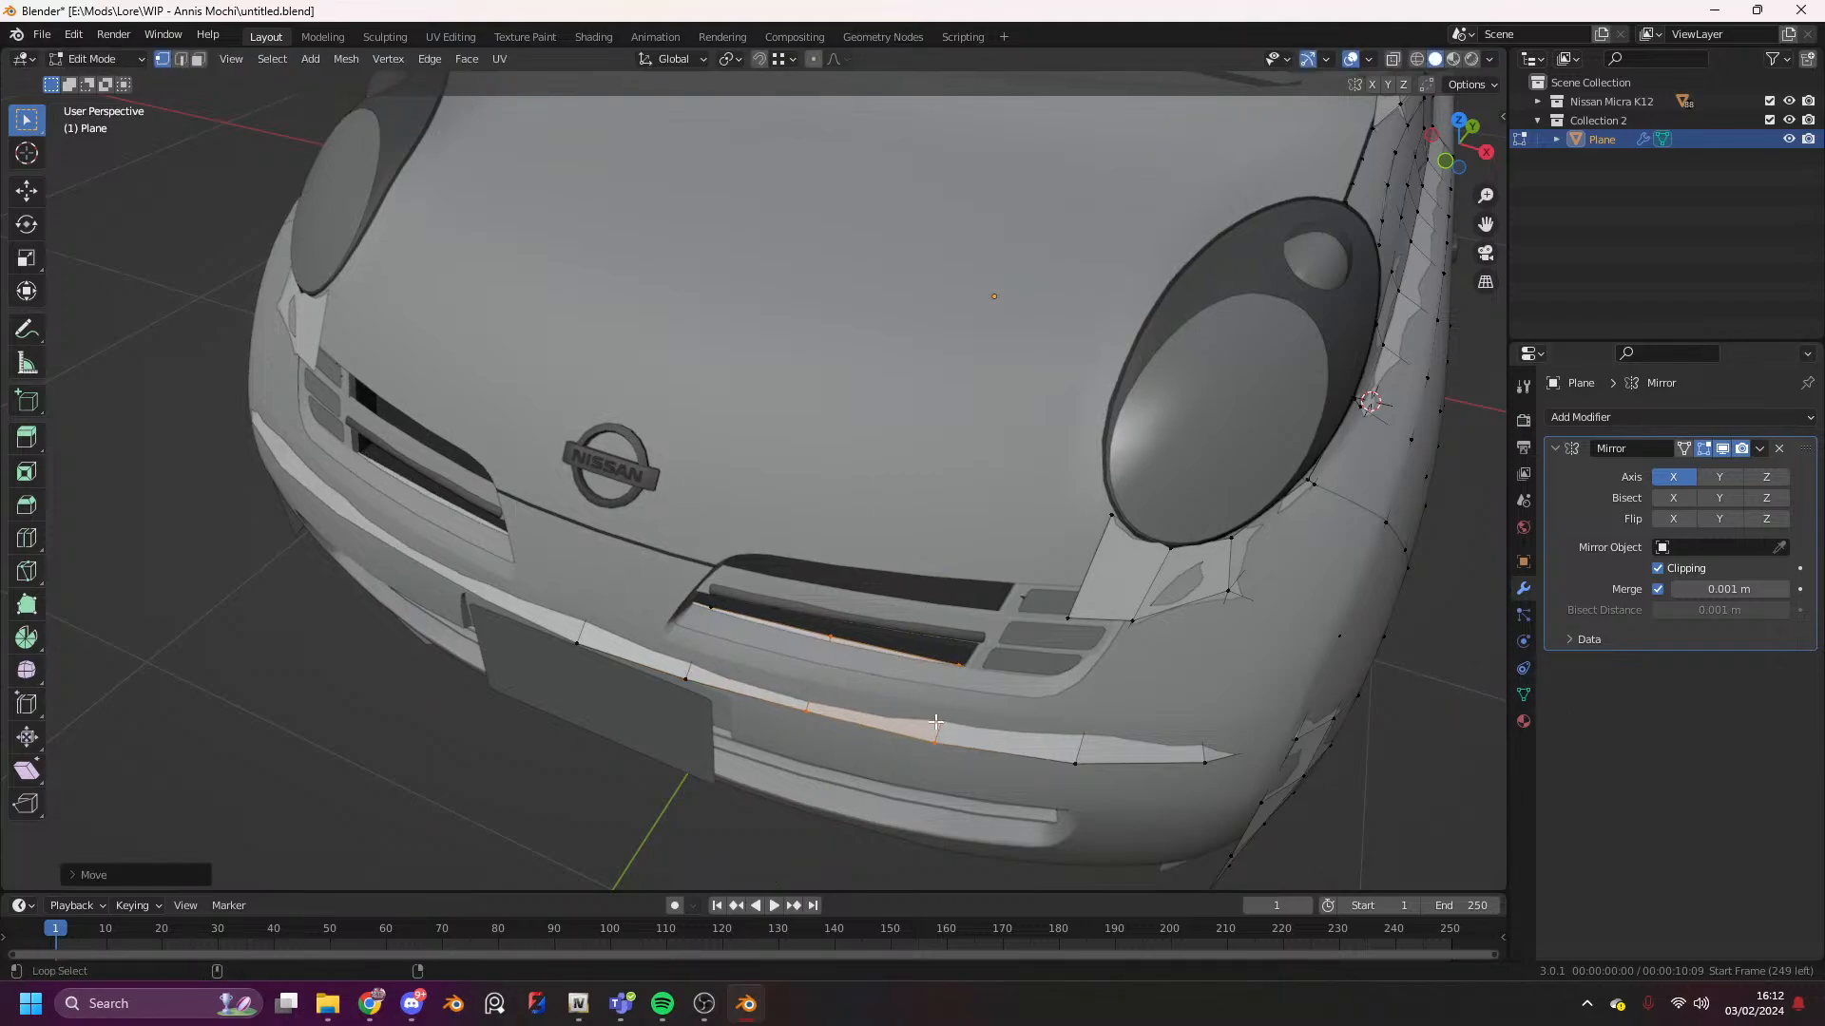
left_click(936, 723, "alt+shift")
scroll(1366, 773, "down", 2)
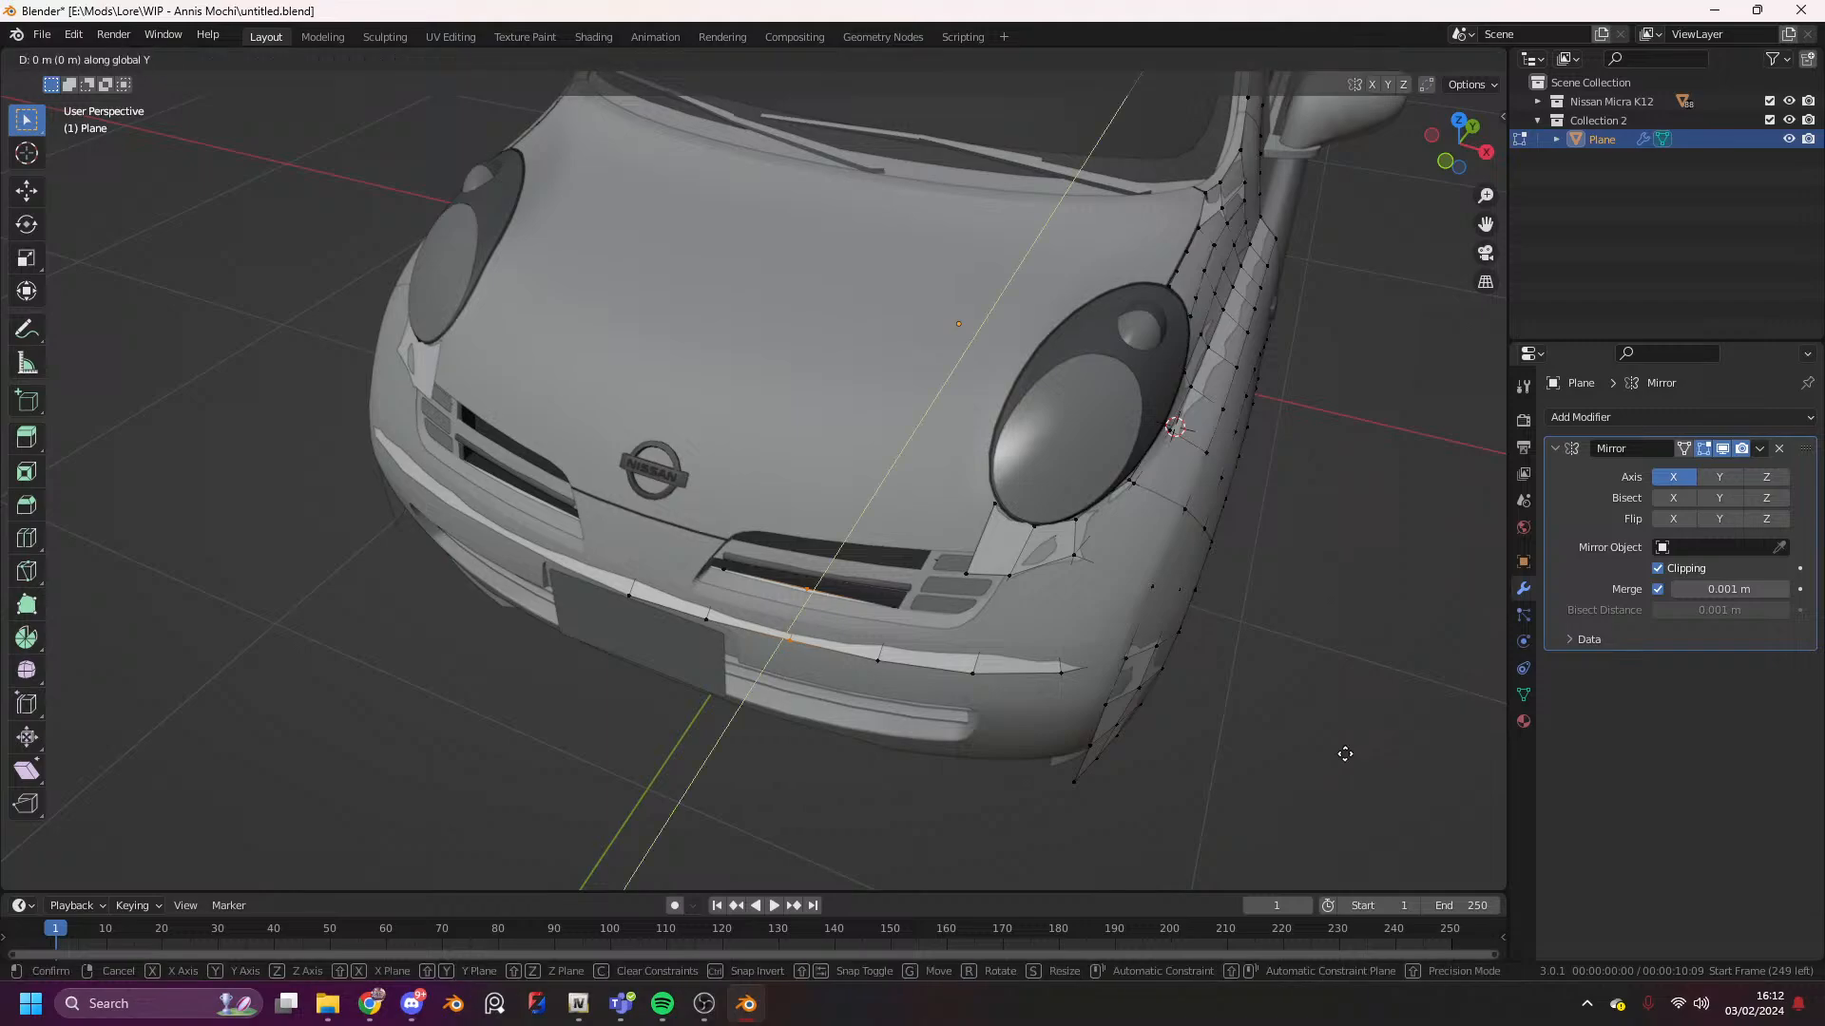
key("Tab")
scroll(1302, 460, "down", 4)
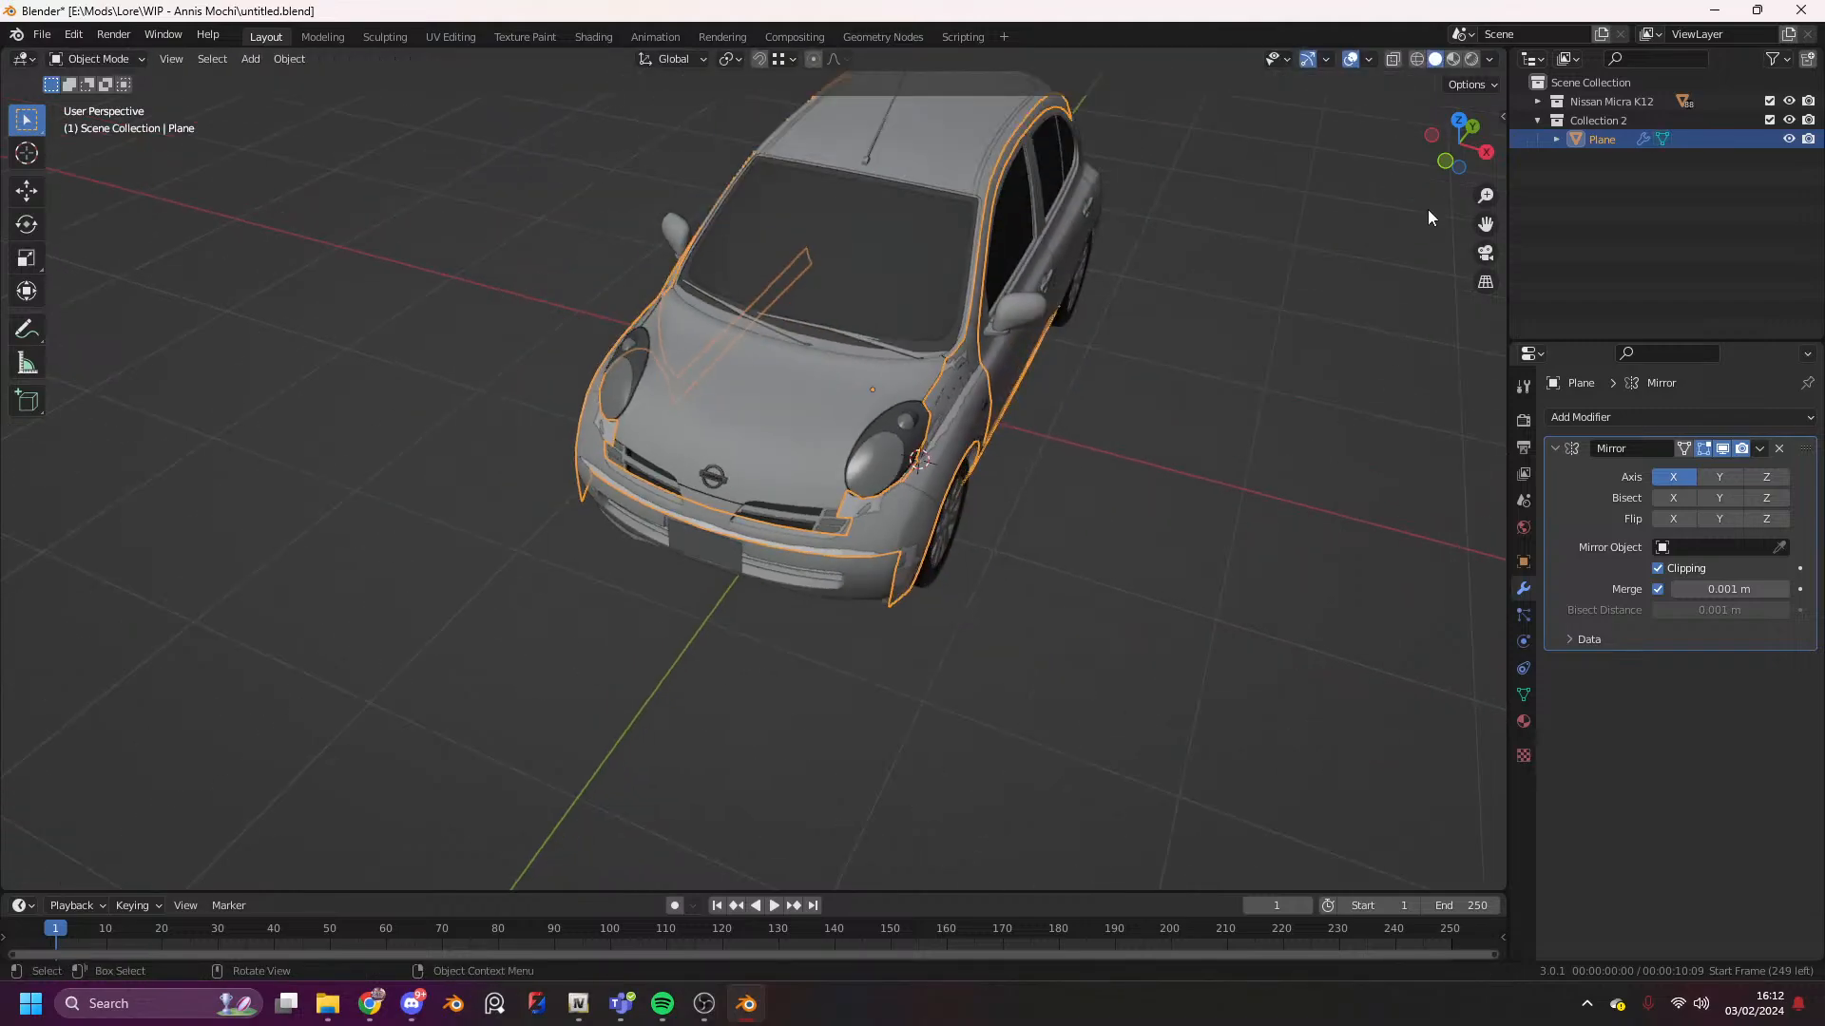
- Extrude the bumper strip's lower edge downward twice in the right view, levelling each row with the wheel-arch strip's vertices
left_click_drag(1451, 129, 1452, 156)
key("Tab")
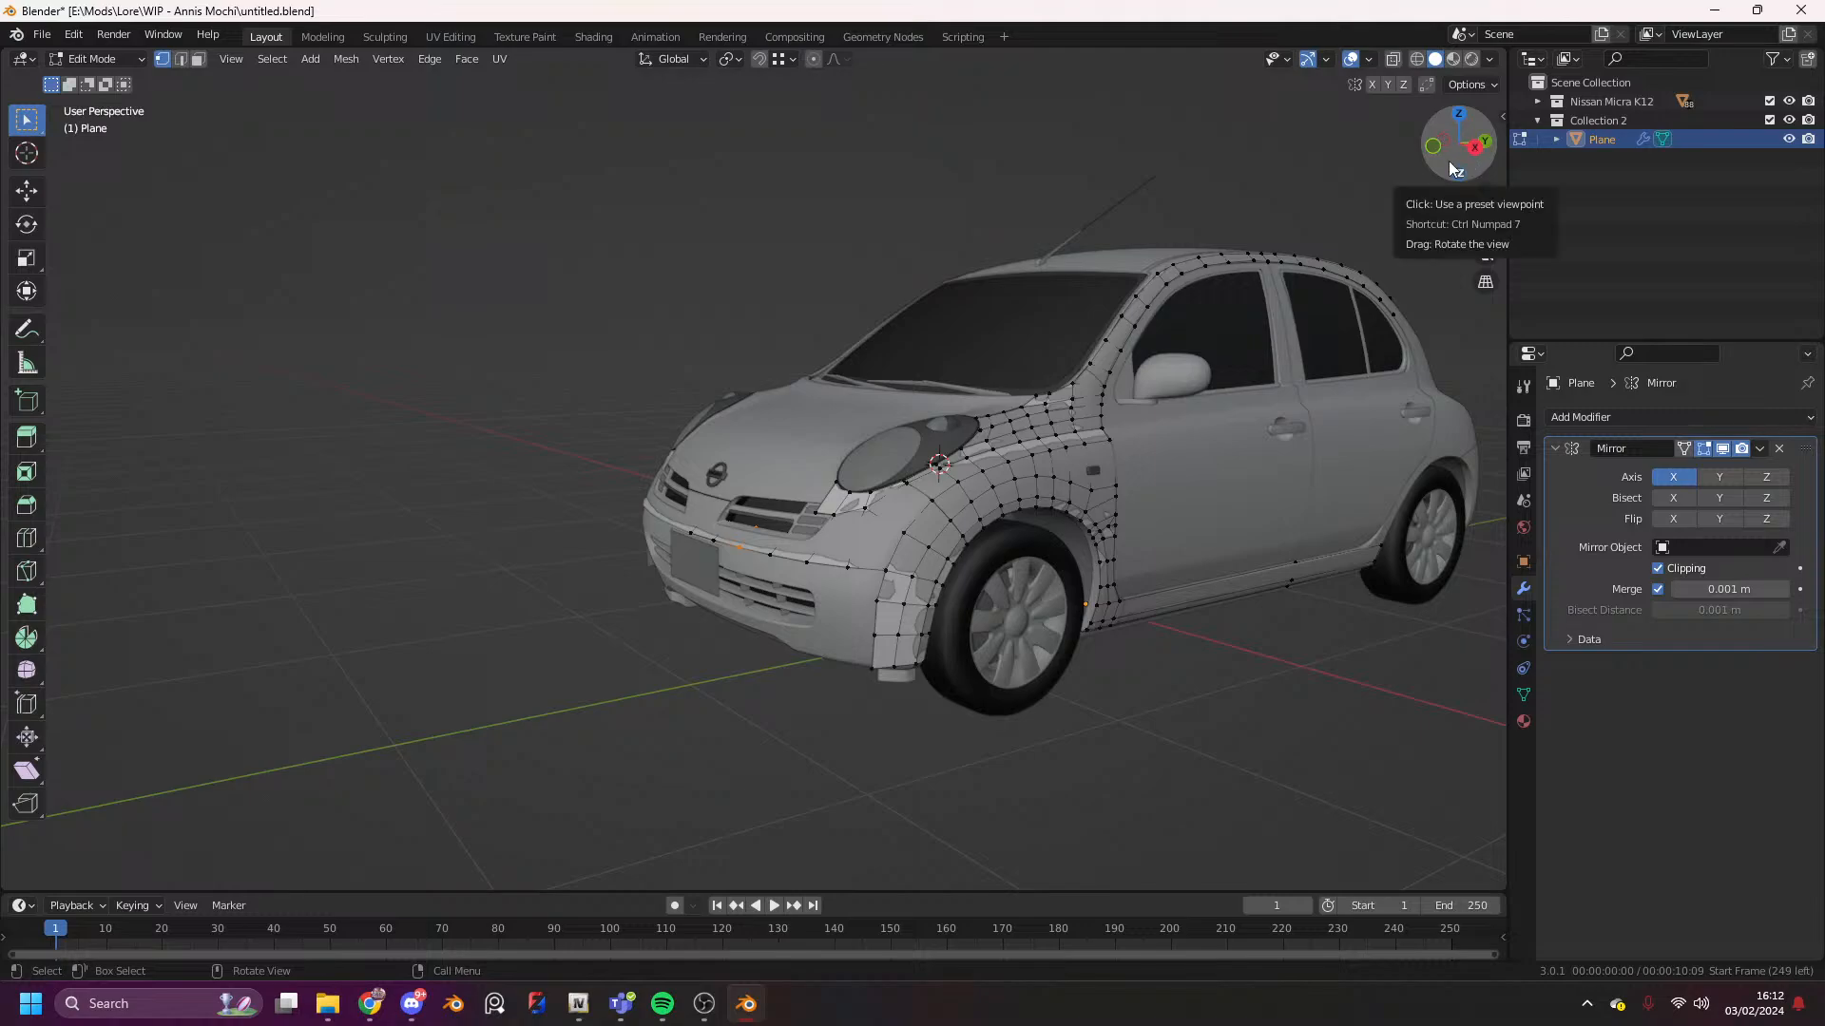
left_click(1474, 149)
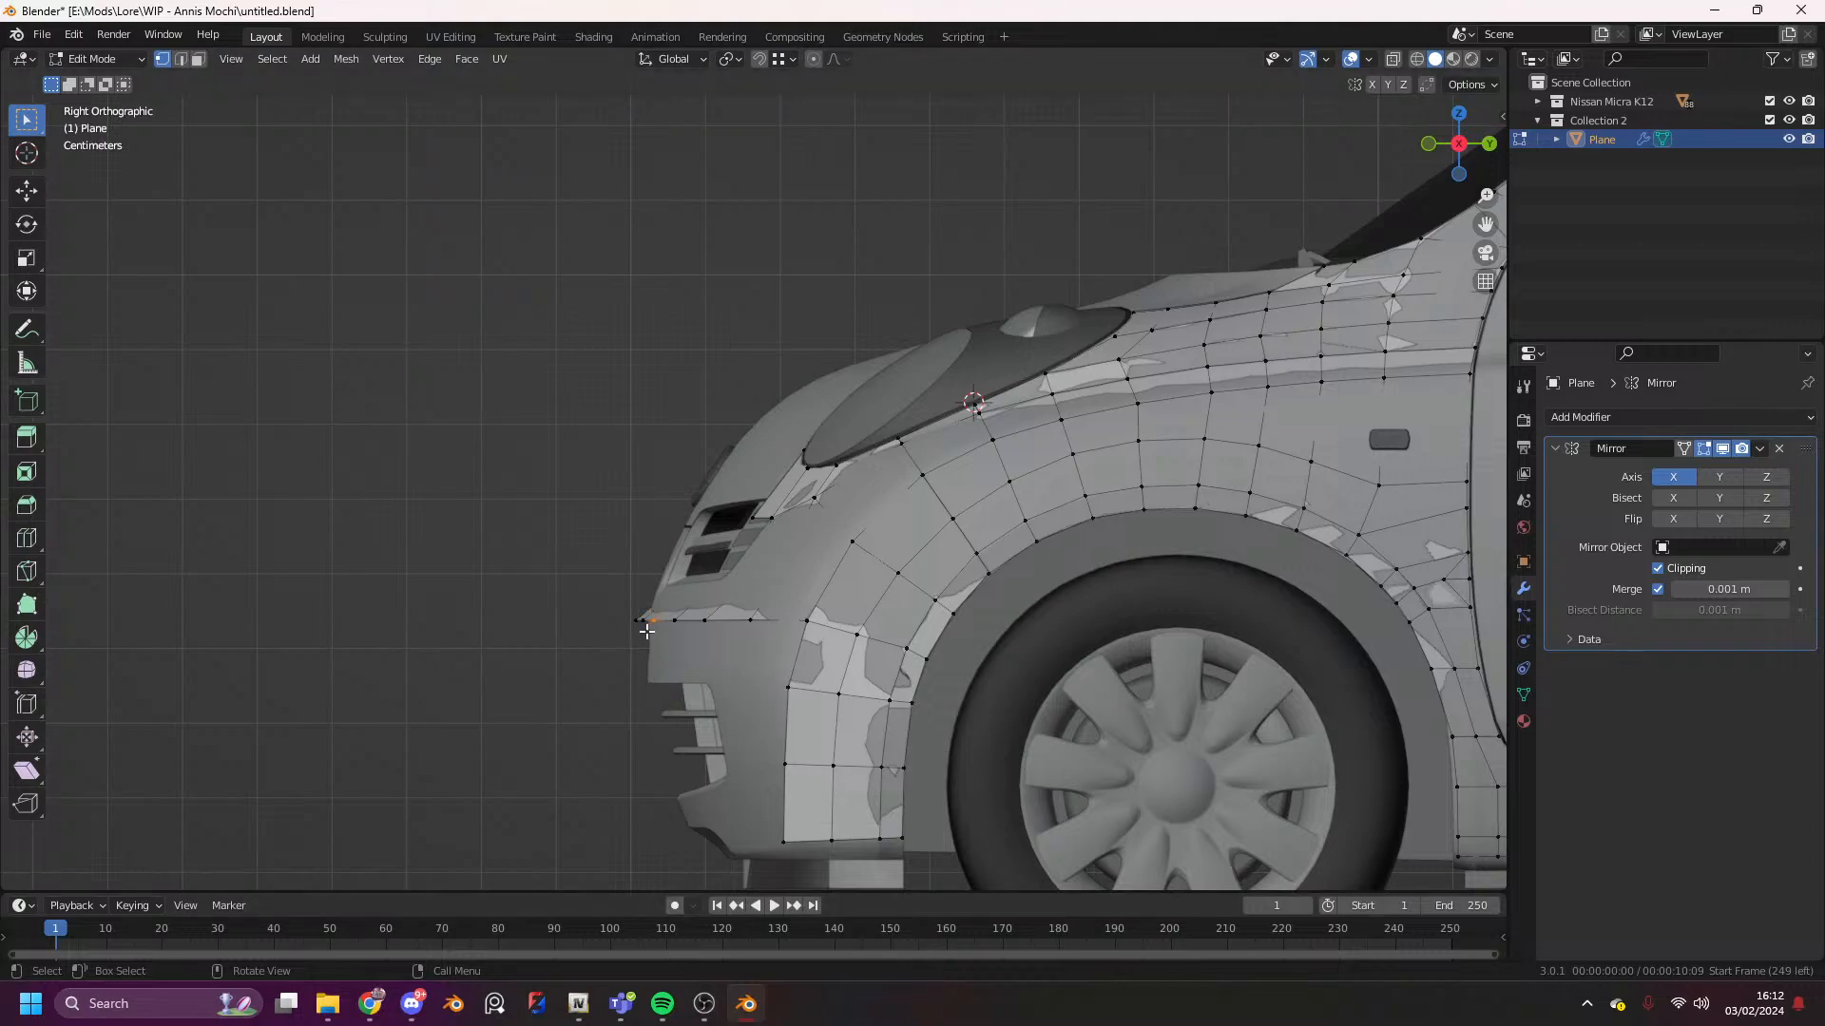
left_click(674, 620, "ctrl")
key("ctrl+z")
key("e")
left_click(789, 687)
key("e")
left_click(785, 764)
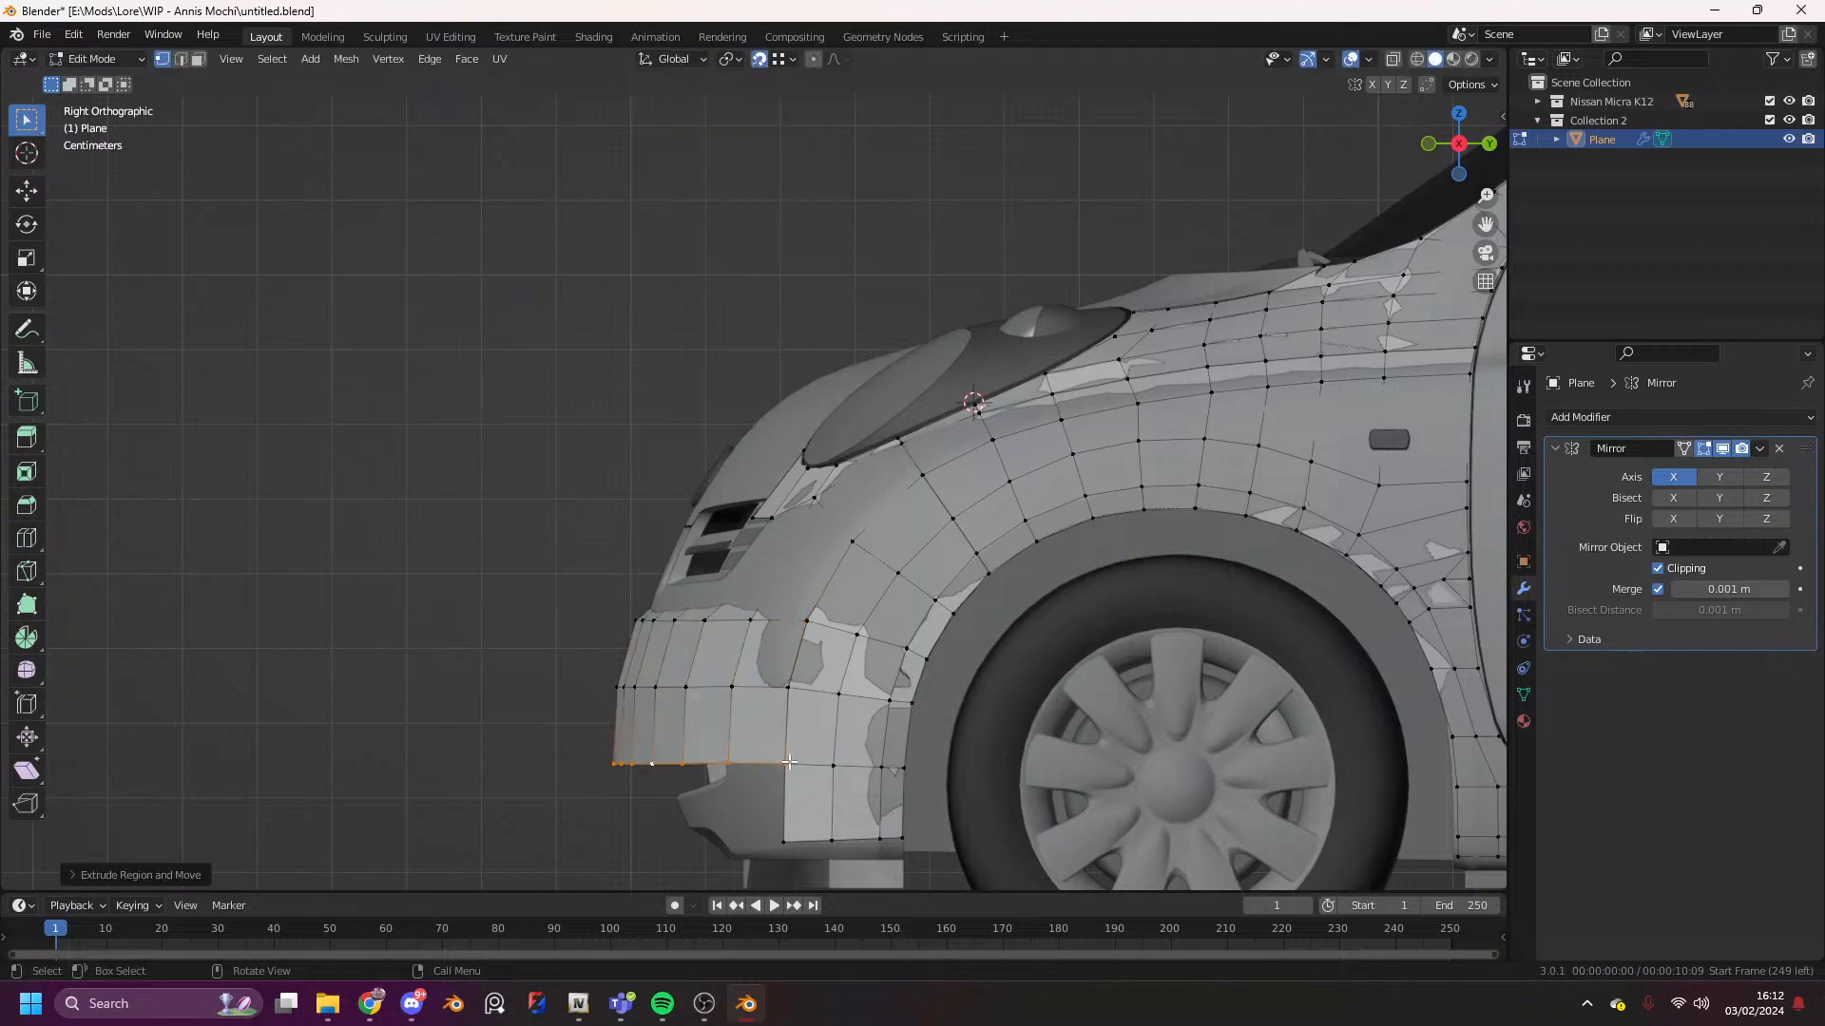
- Extrude a third bumper row down level with the wheel-arch strip's bottom and move the front lower rows back along Y
key("e")
left_click(783, 841)
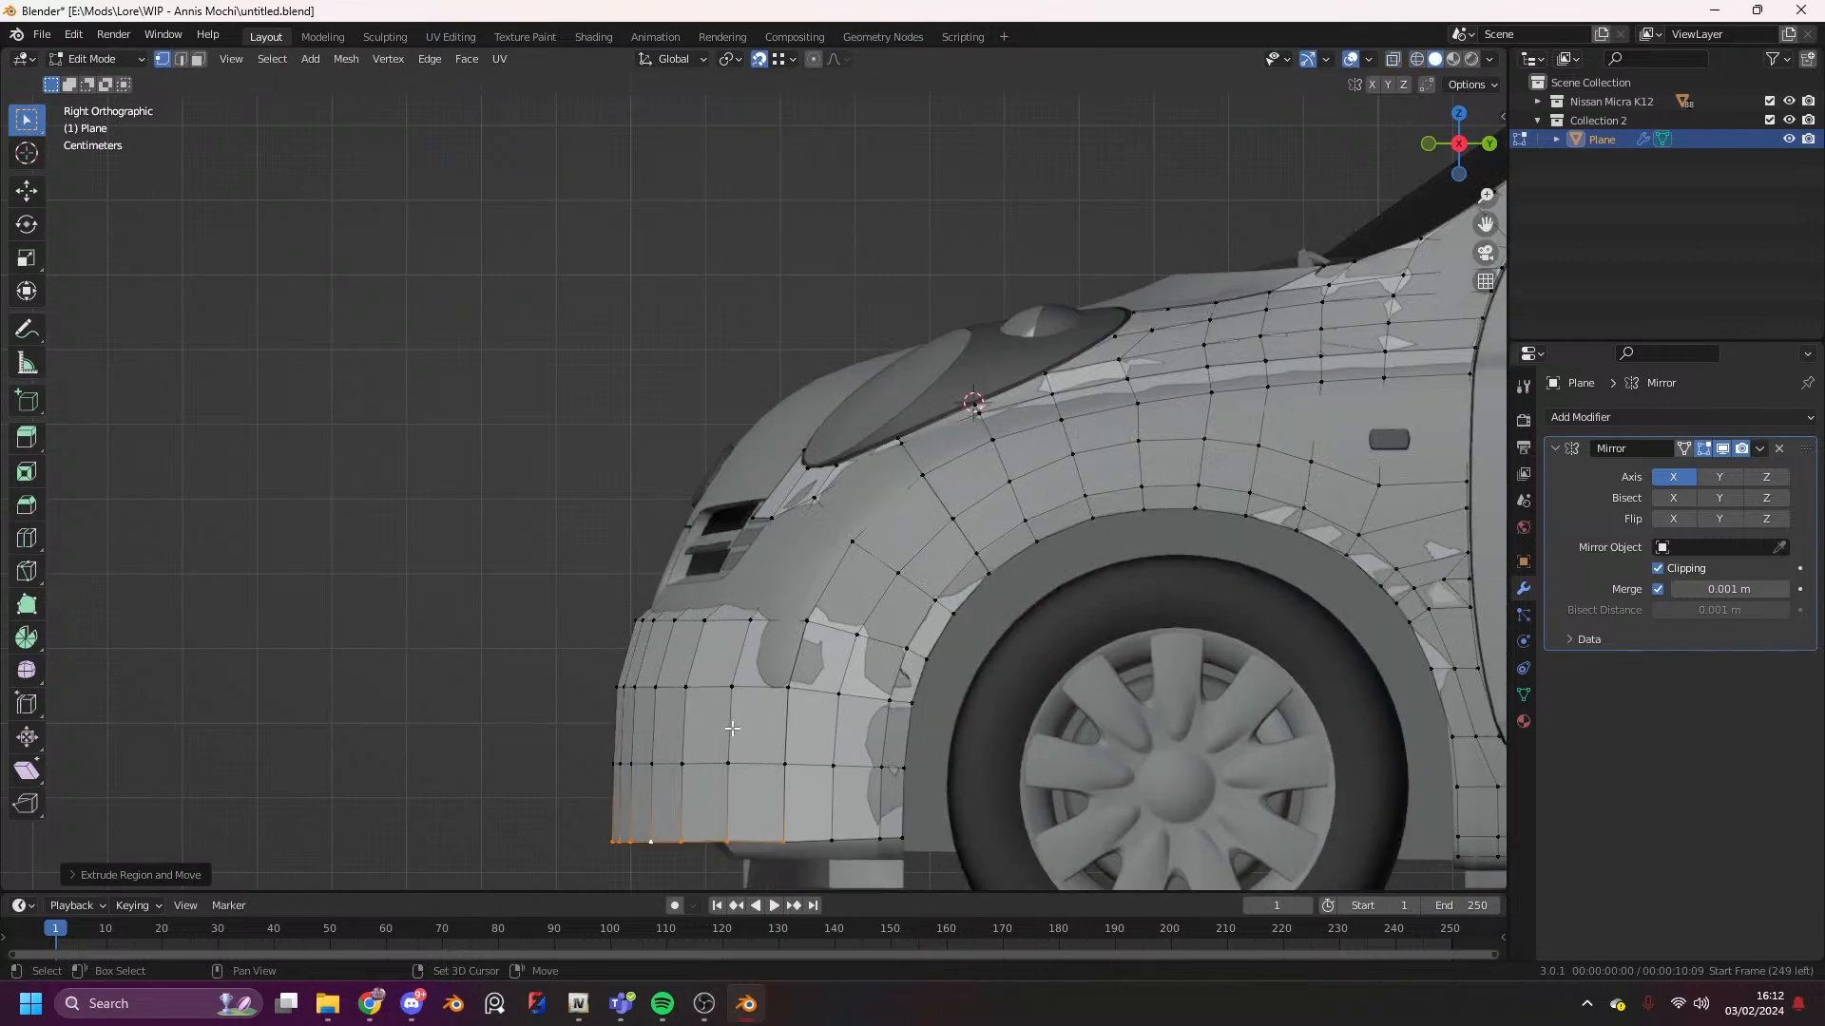
left_click_drag(742, 860, 328, 662)
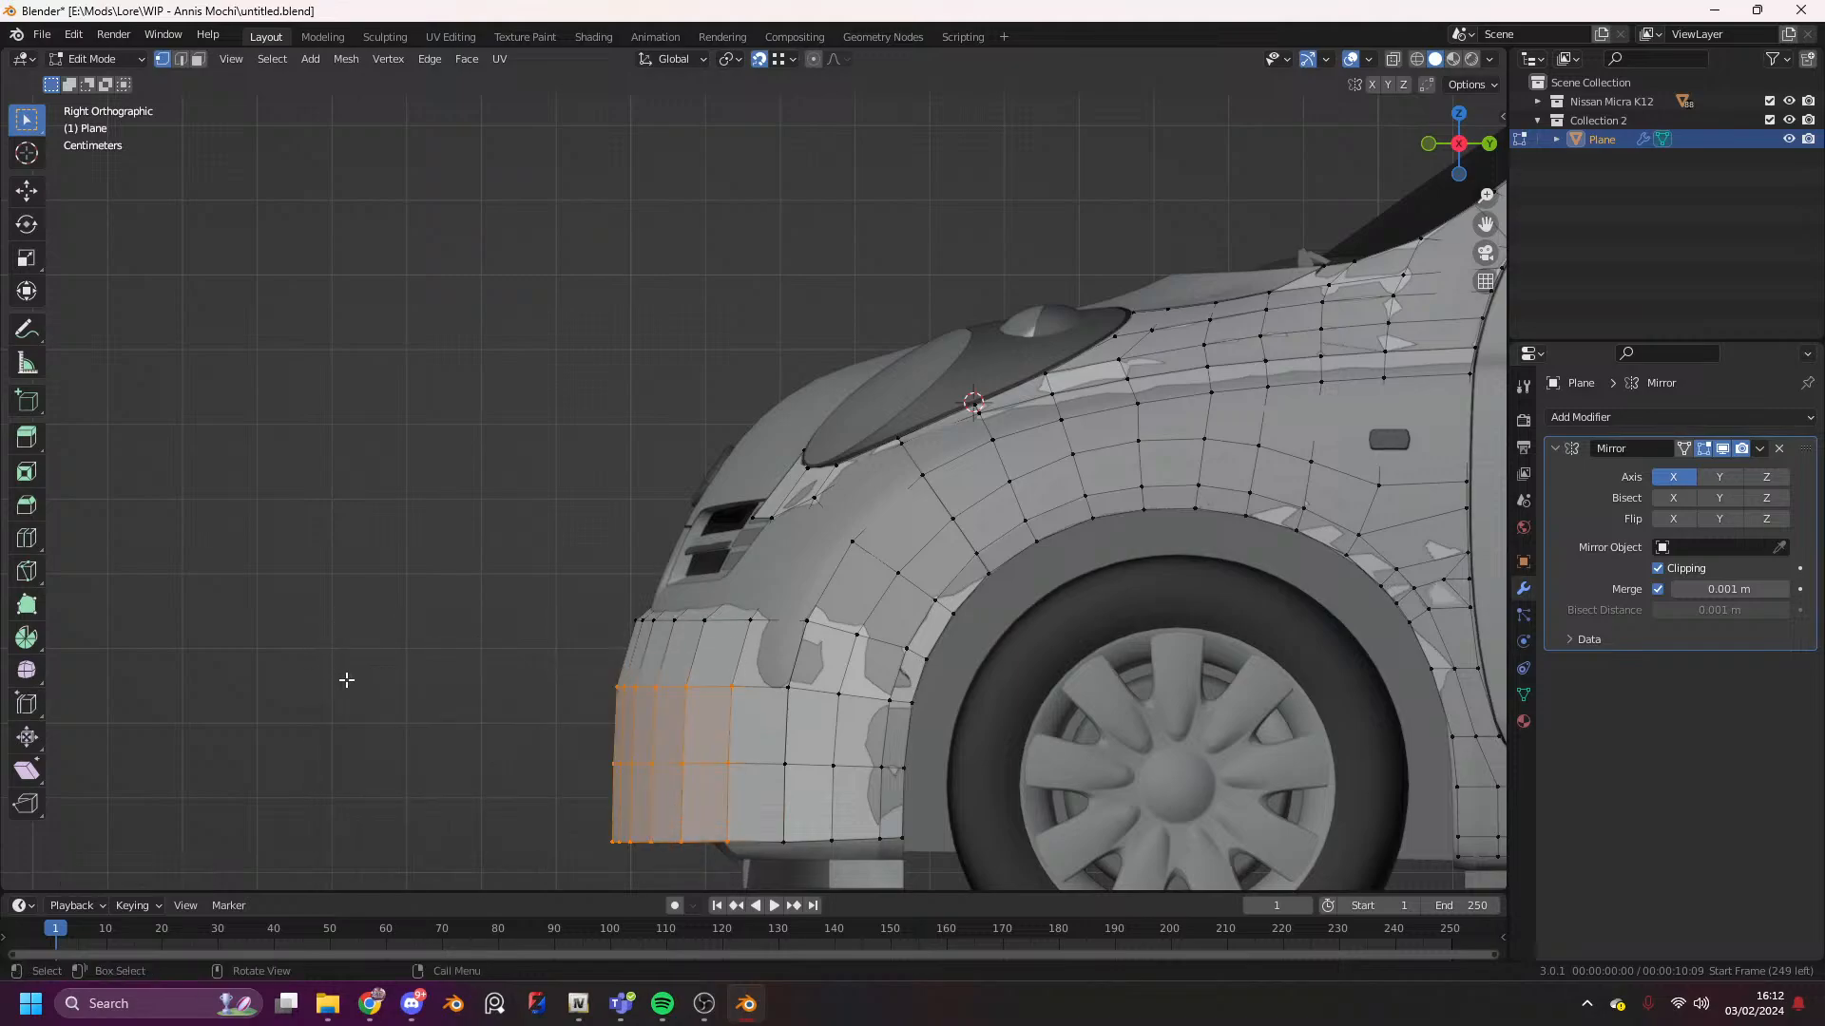
key("g")
key("y")
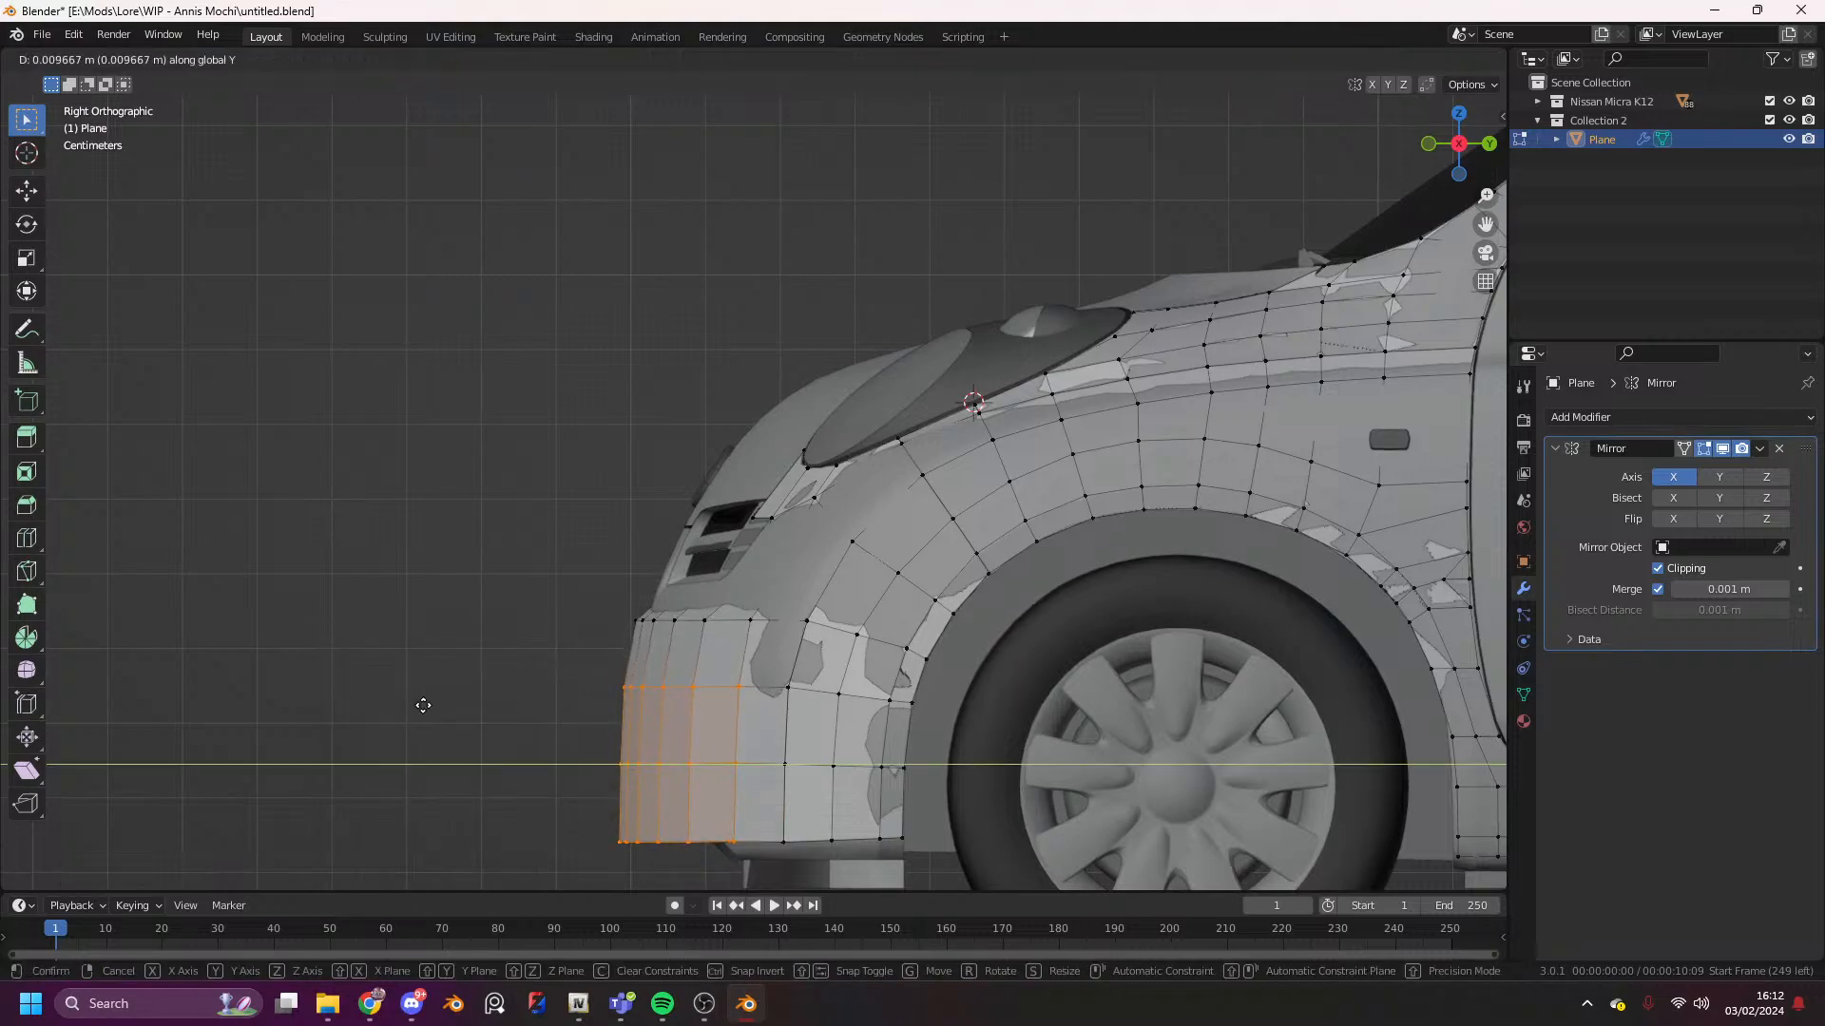
left_click(437, 706)
- Scale the front bumper's lower rows slightly along Y and shift them further back along Y
key("s")
key("y")
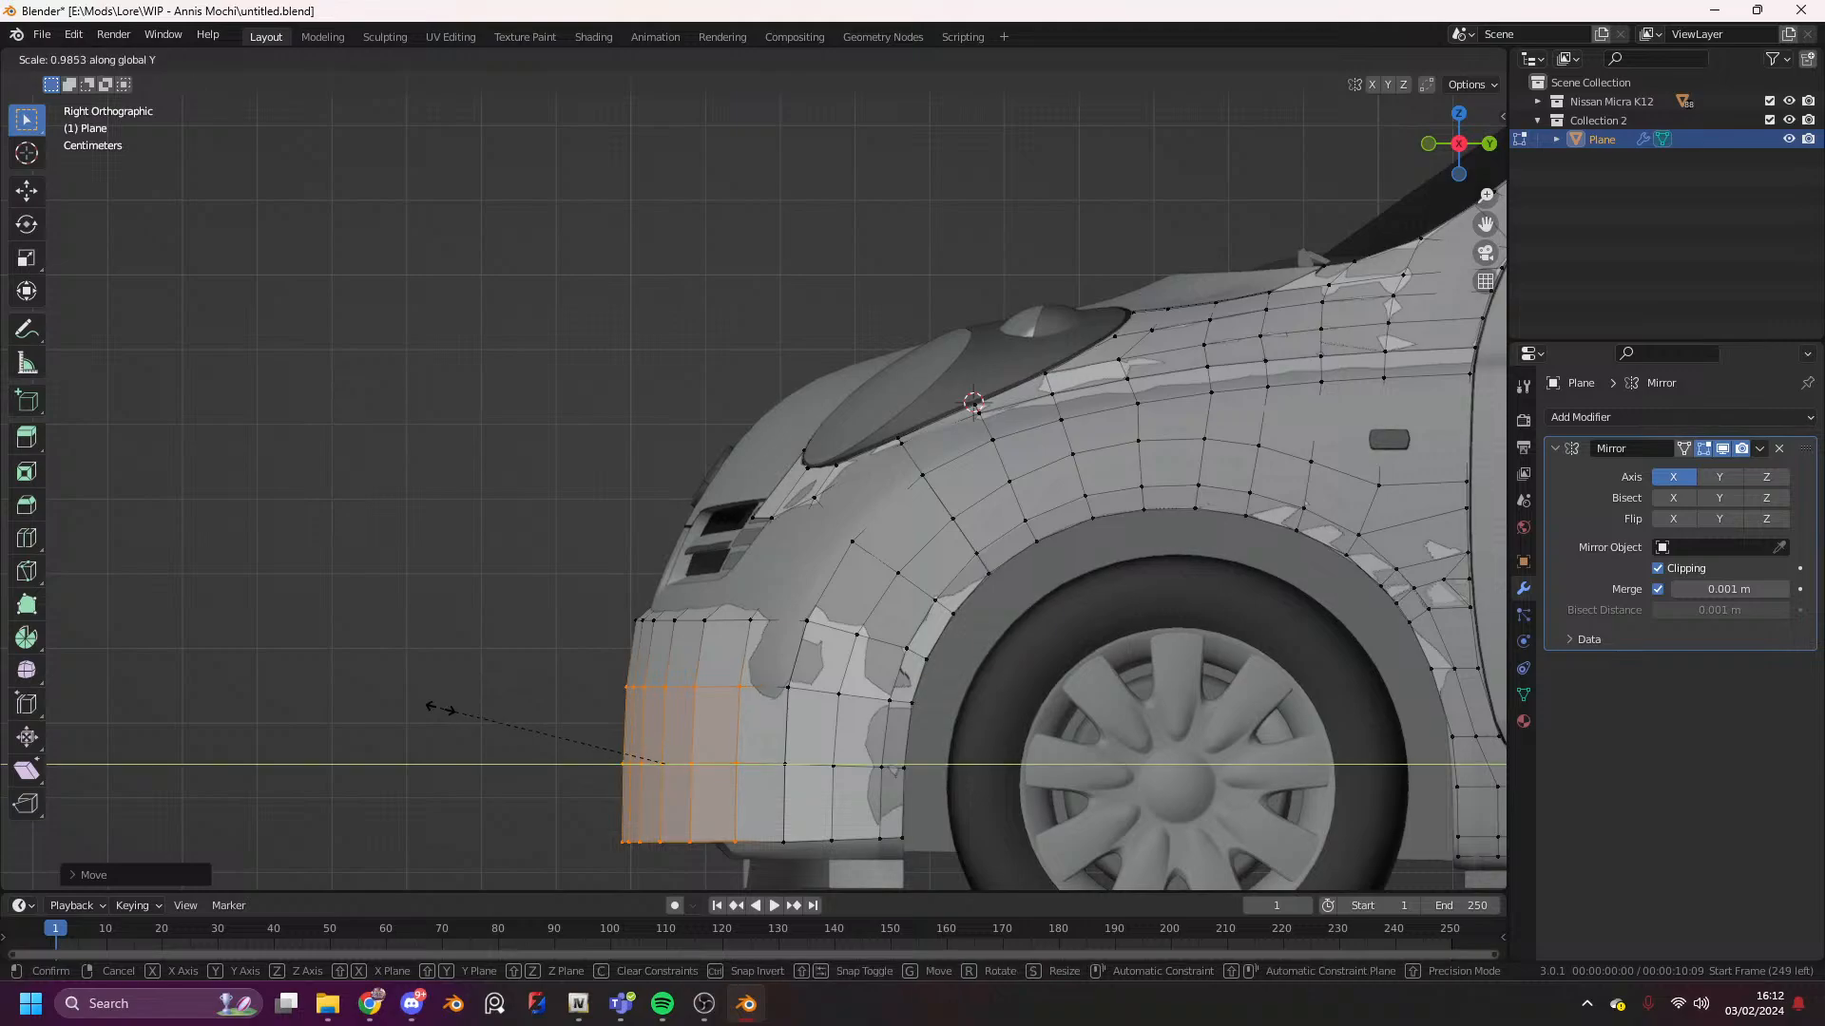
left_click(438, 719)
key("g")
key("y")
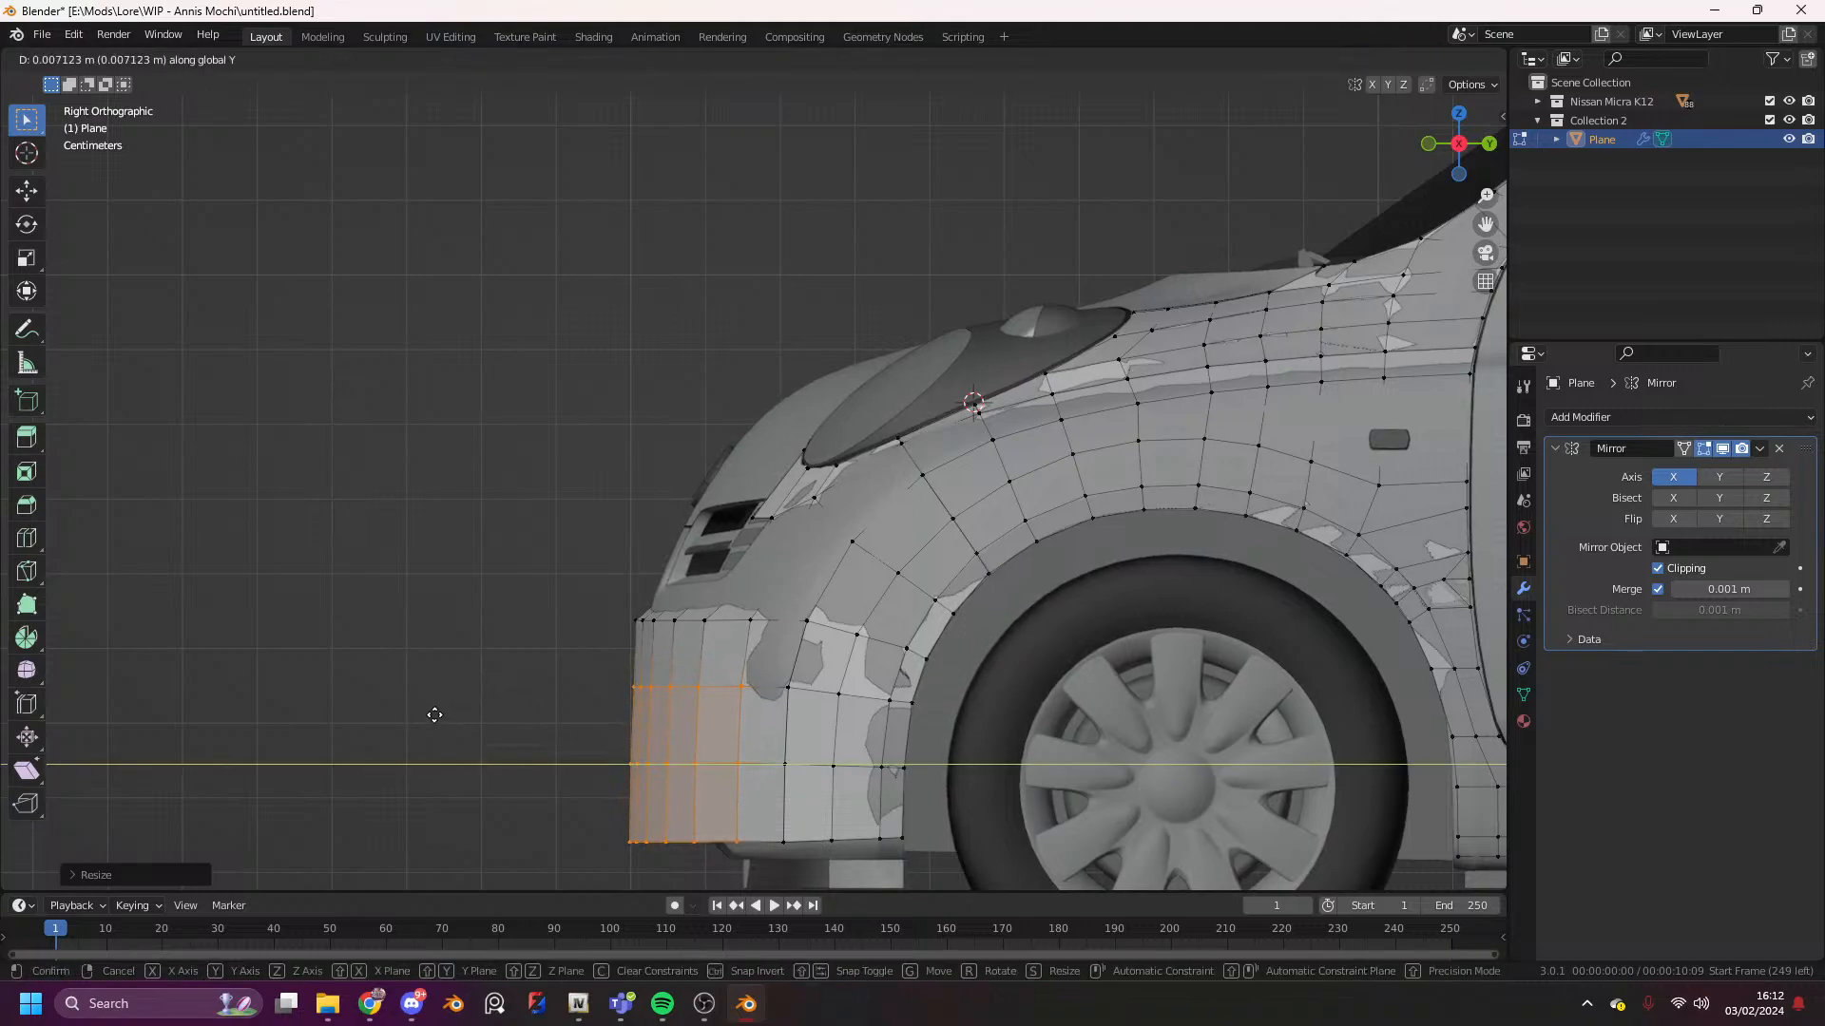
left_click(442, 716)
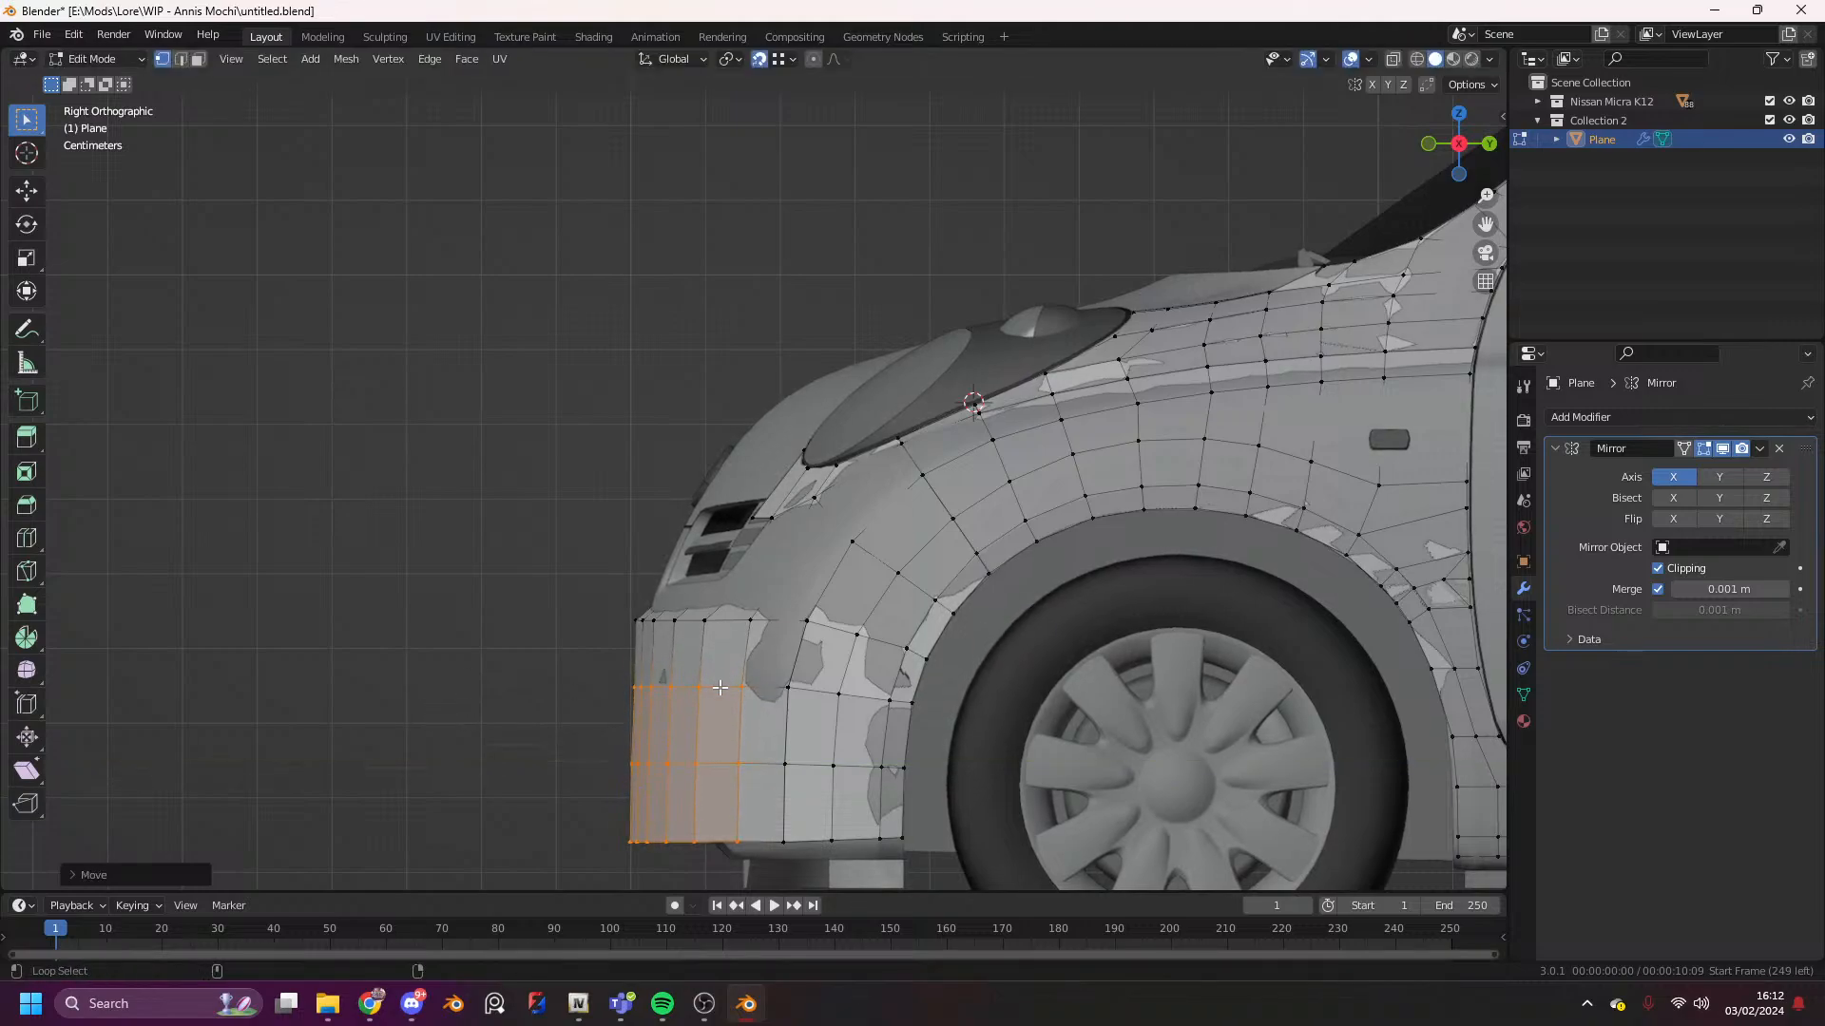
- Exclude the upper edge loop from the selection, then move and scale the bumper's two lowest rows along Y to make its front upright
left_click(721, 684, "alt+shift")
key("g")
key("y")
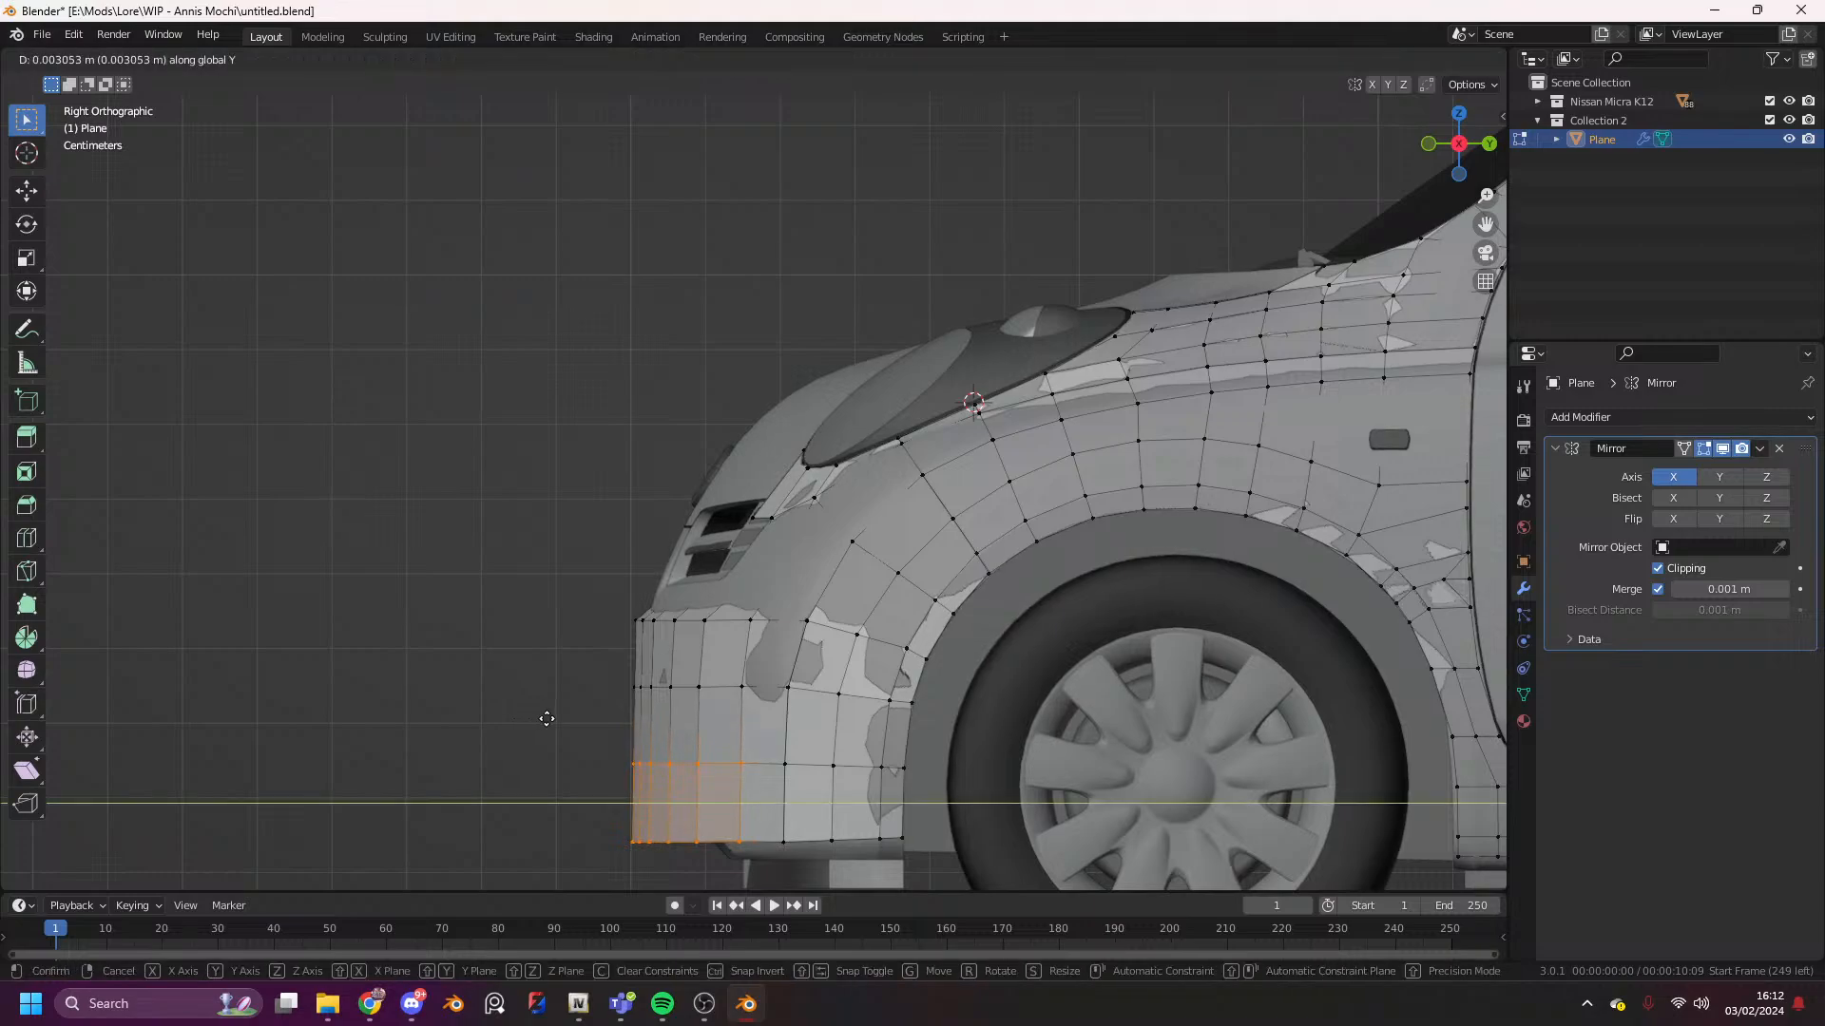
left_click(551, 719)
key("s")
key("y")
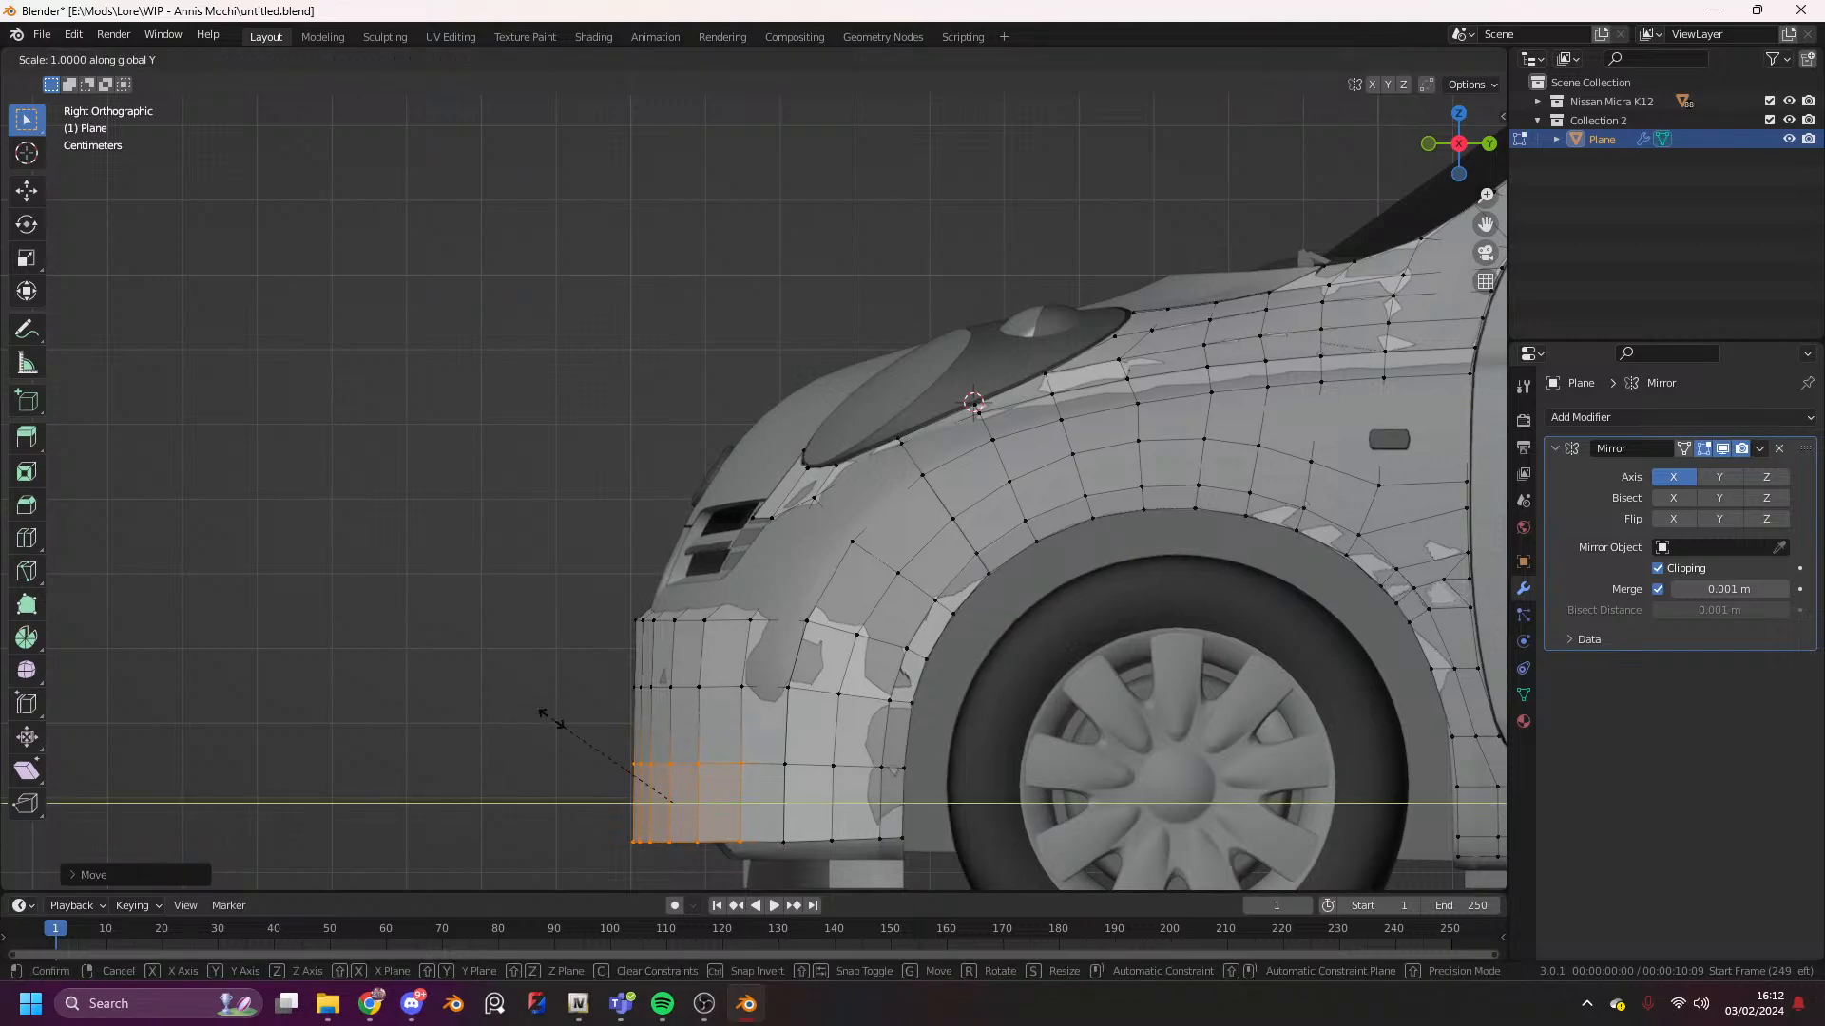
left_click(554, 727)
key("g")
key("y")
left_click(551, 725)
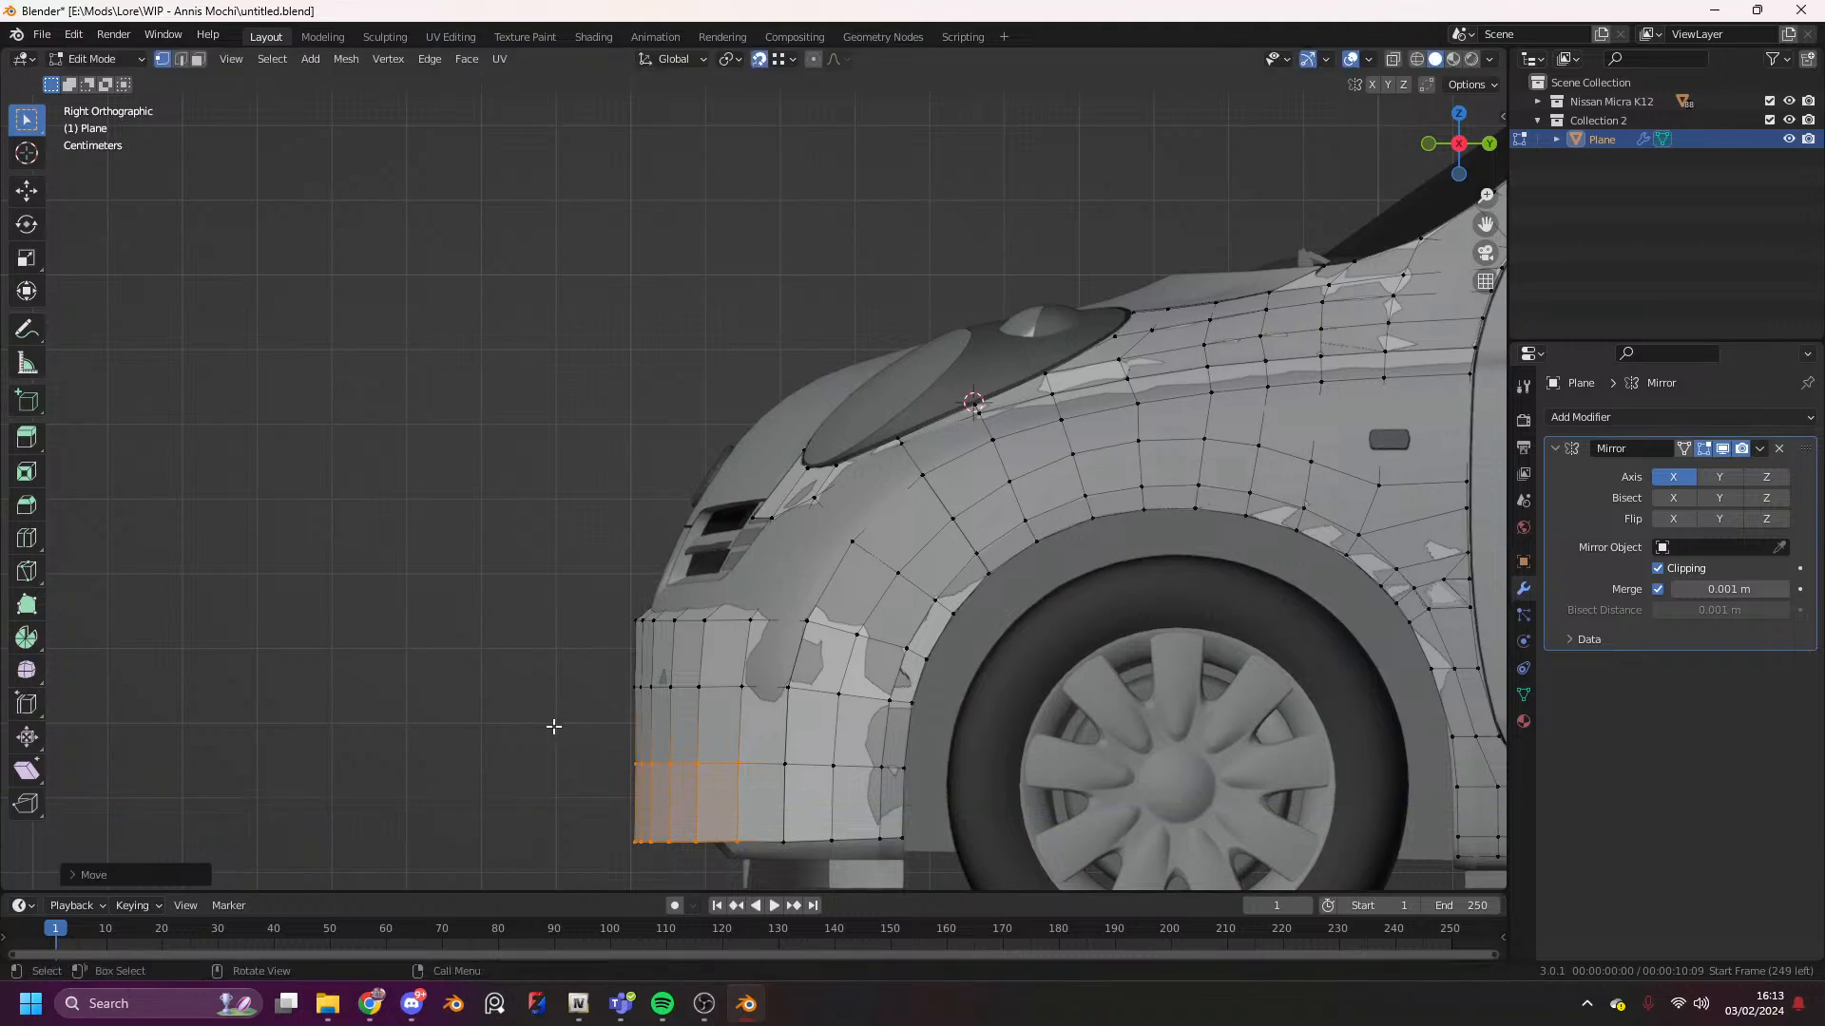
- Examine the extended bumper's shape from the side and from a front three-quarter angle
key("Tab")
scroll(1210, 327, "down", 5)
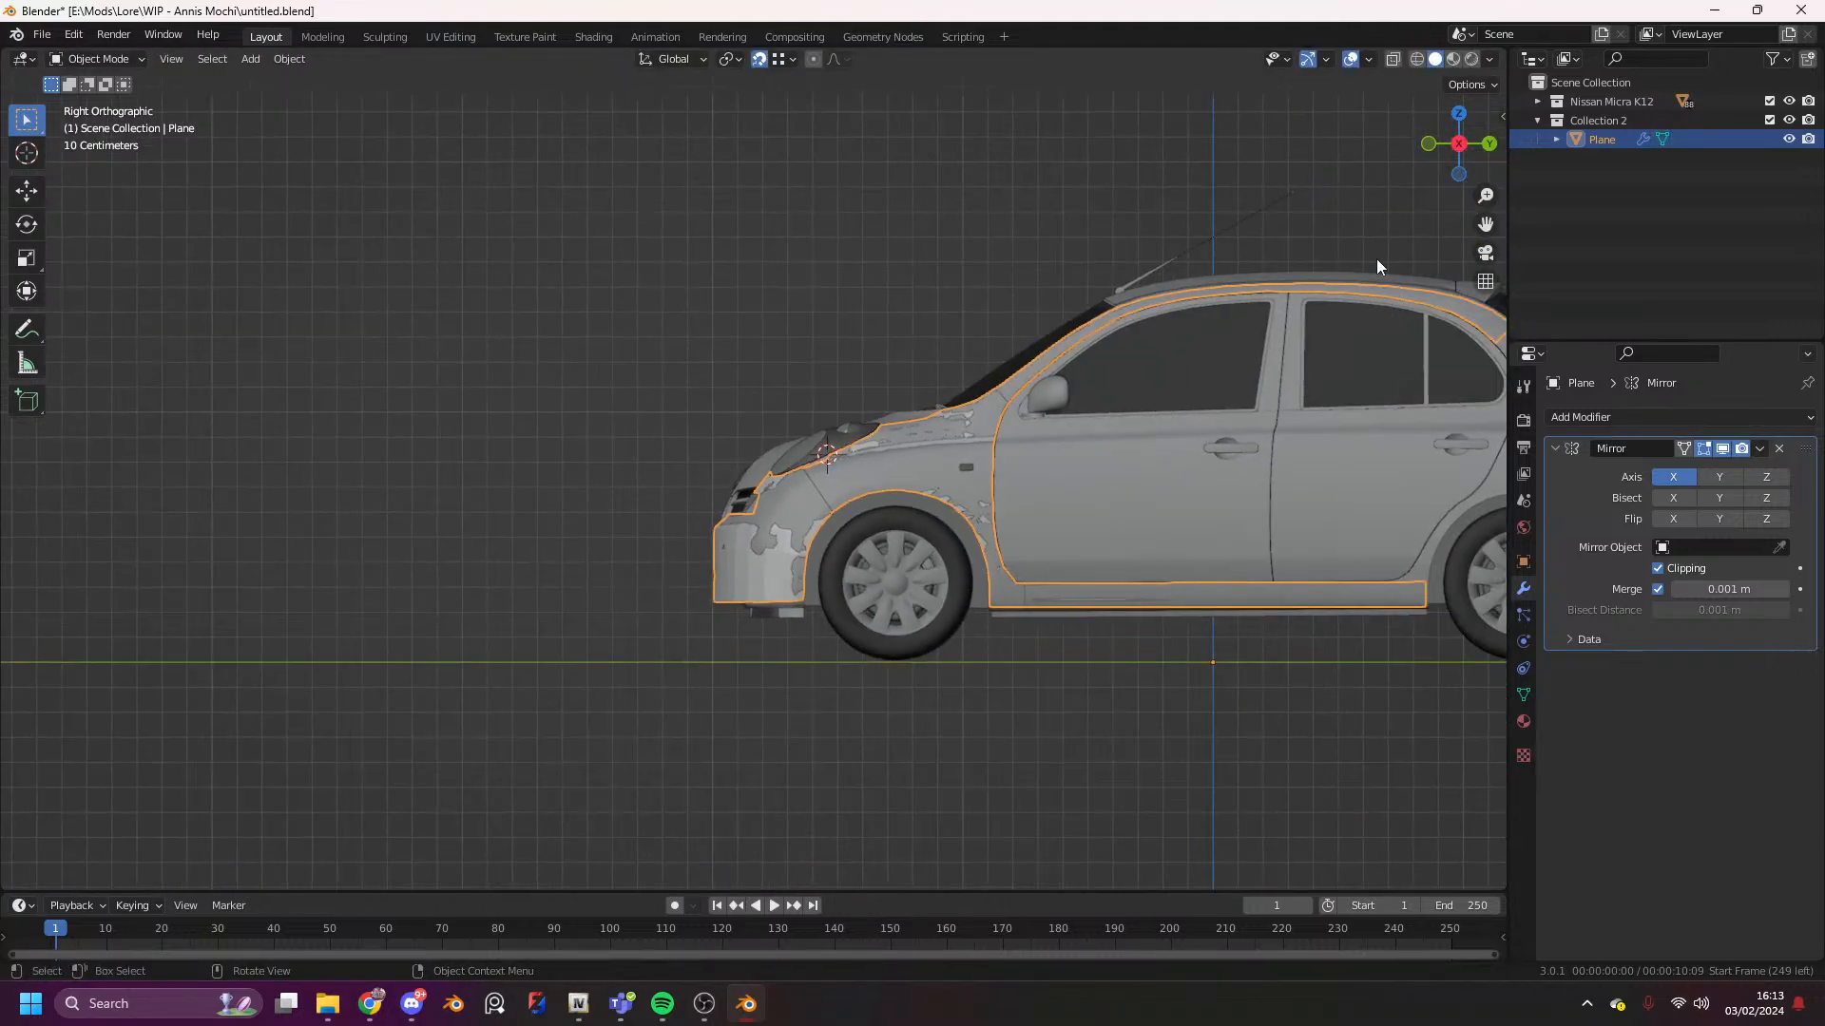
middle_click_drag(1384, 213, 1197, 224)
left_click_drag(1419, 176, 1479, 177)
key("Tab")
scroll(1271, 249, "up", 3)
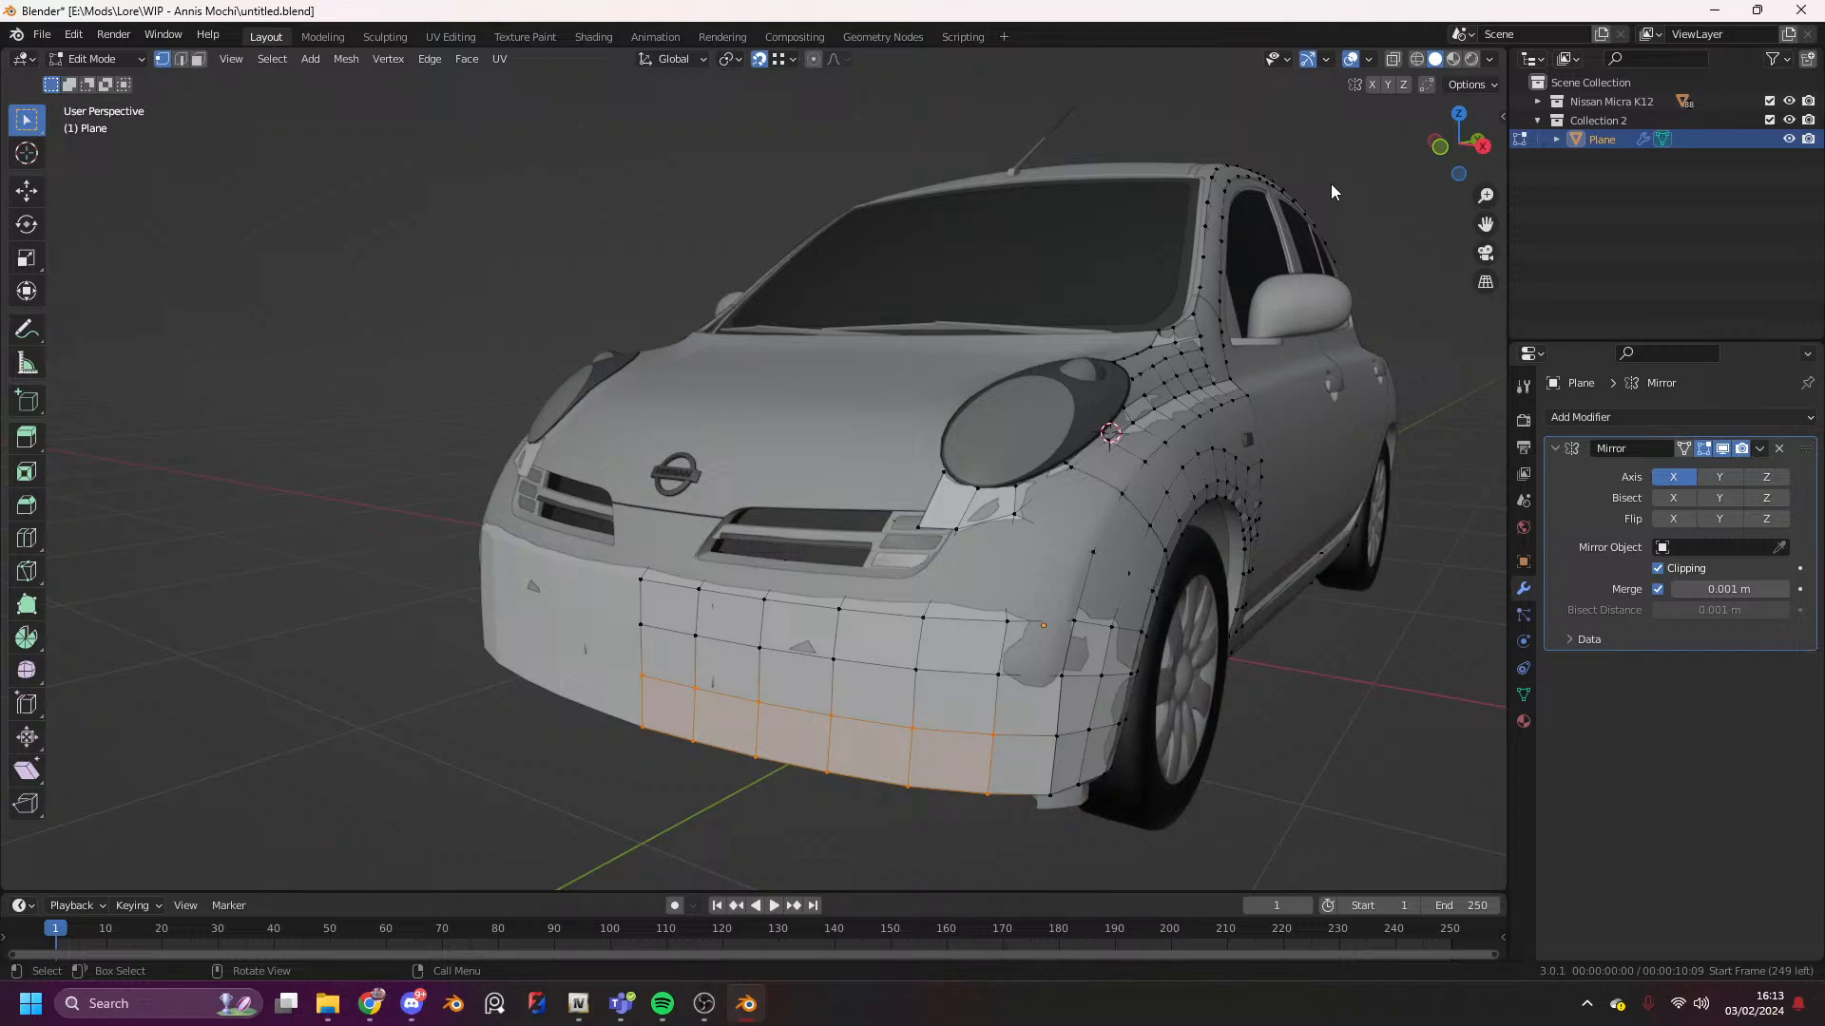
scroll(1360, 205, "down", 2)
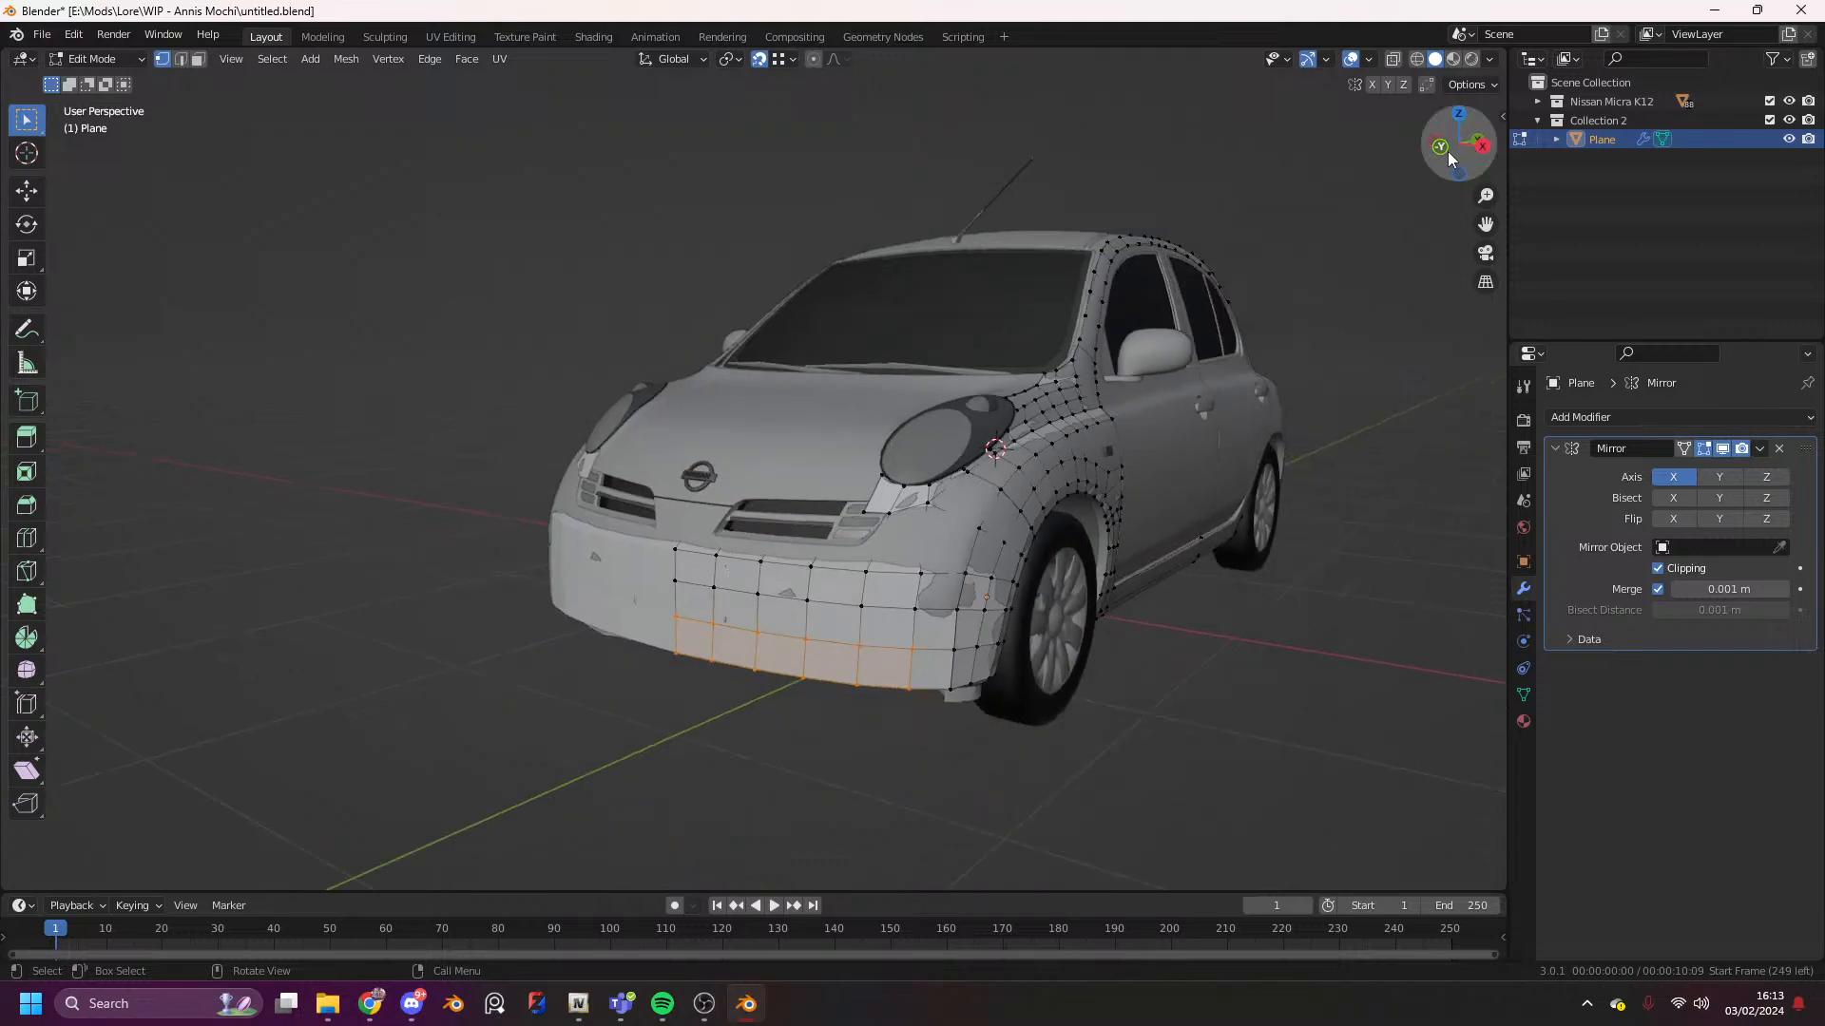
- Move the bumper's lower horizontal edge loop about 0.004 m along X toward the centreline in the front view
left_click(1446, 151)
scroll(1178, 373, "up", 4)
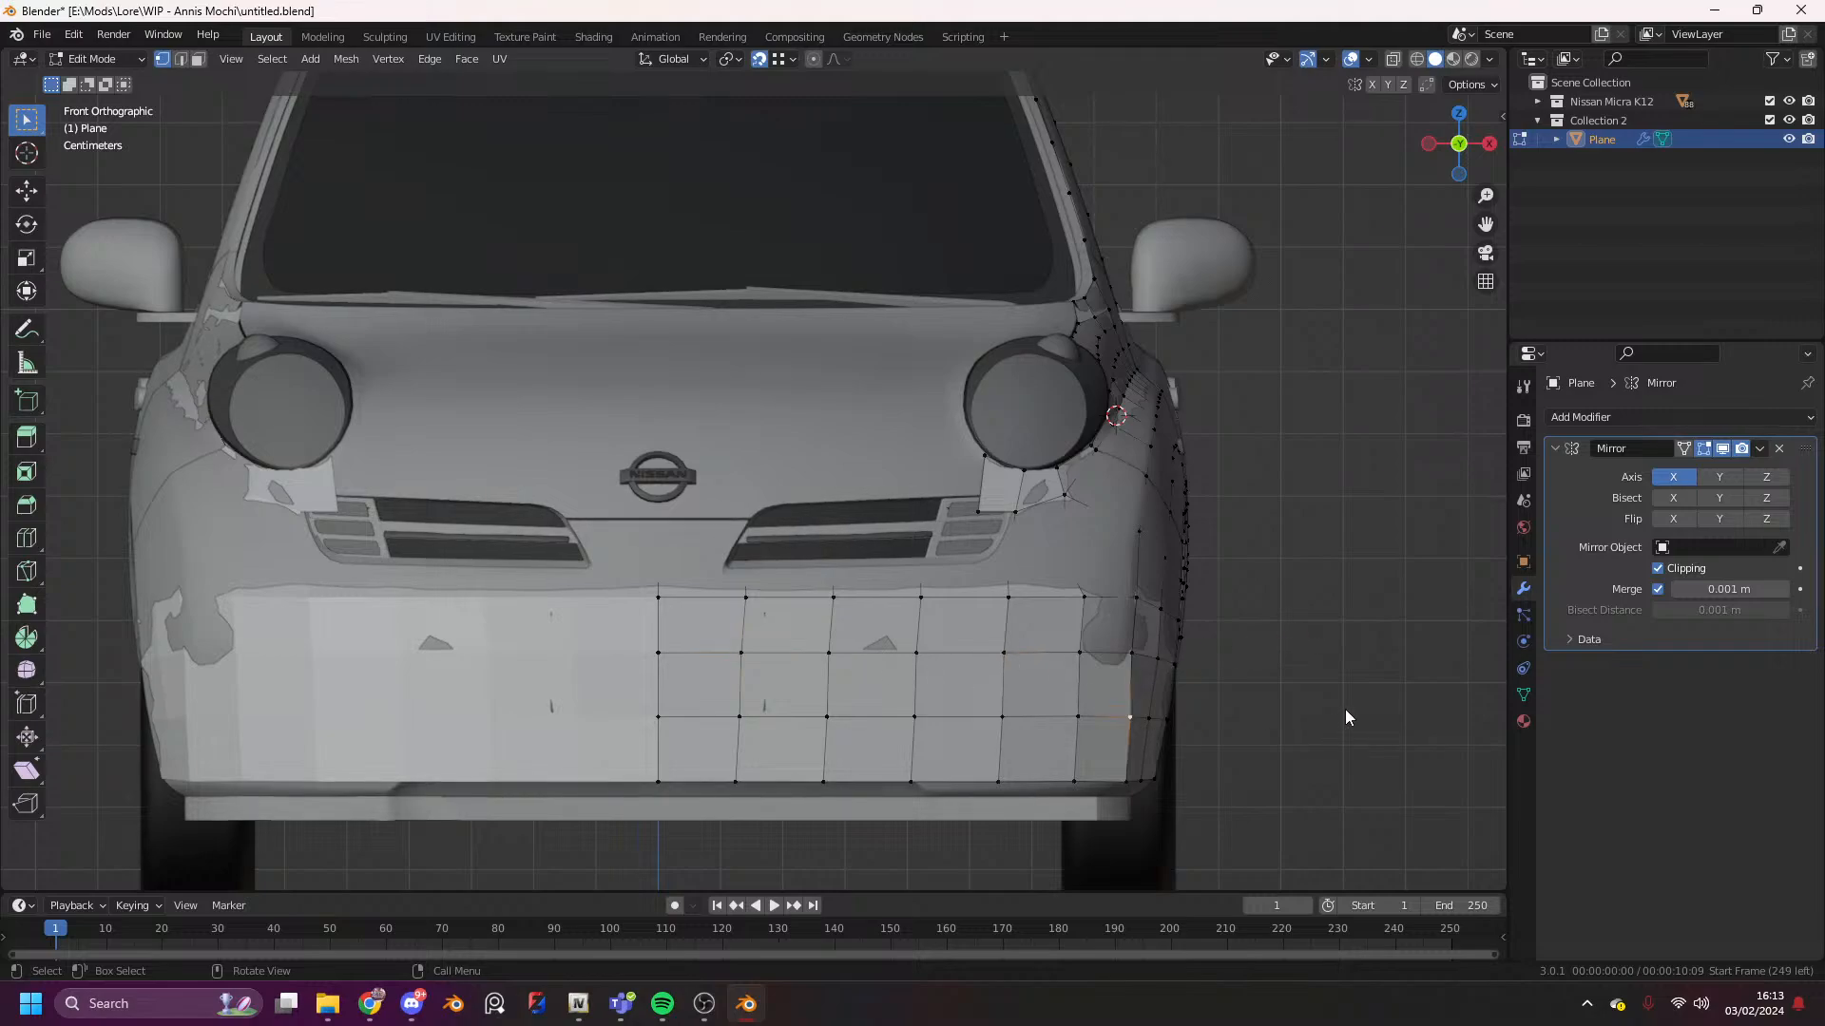
left_click(1118, 710, "alt")
key("shift+z")
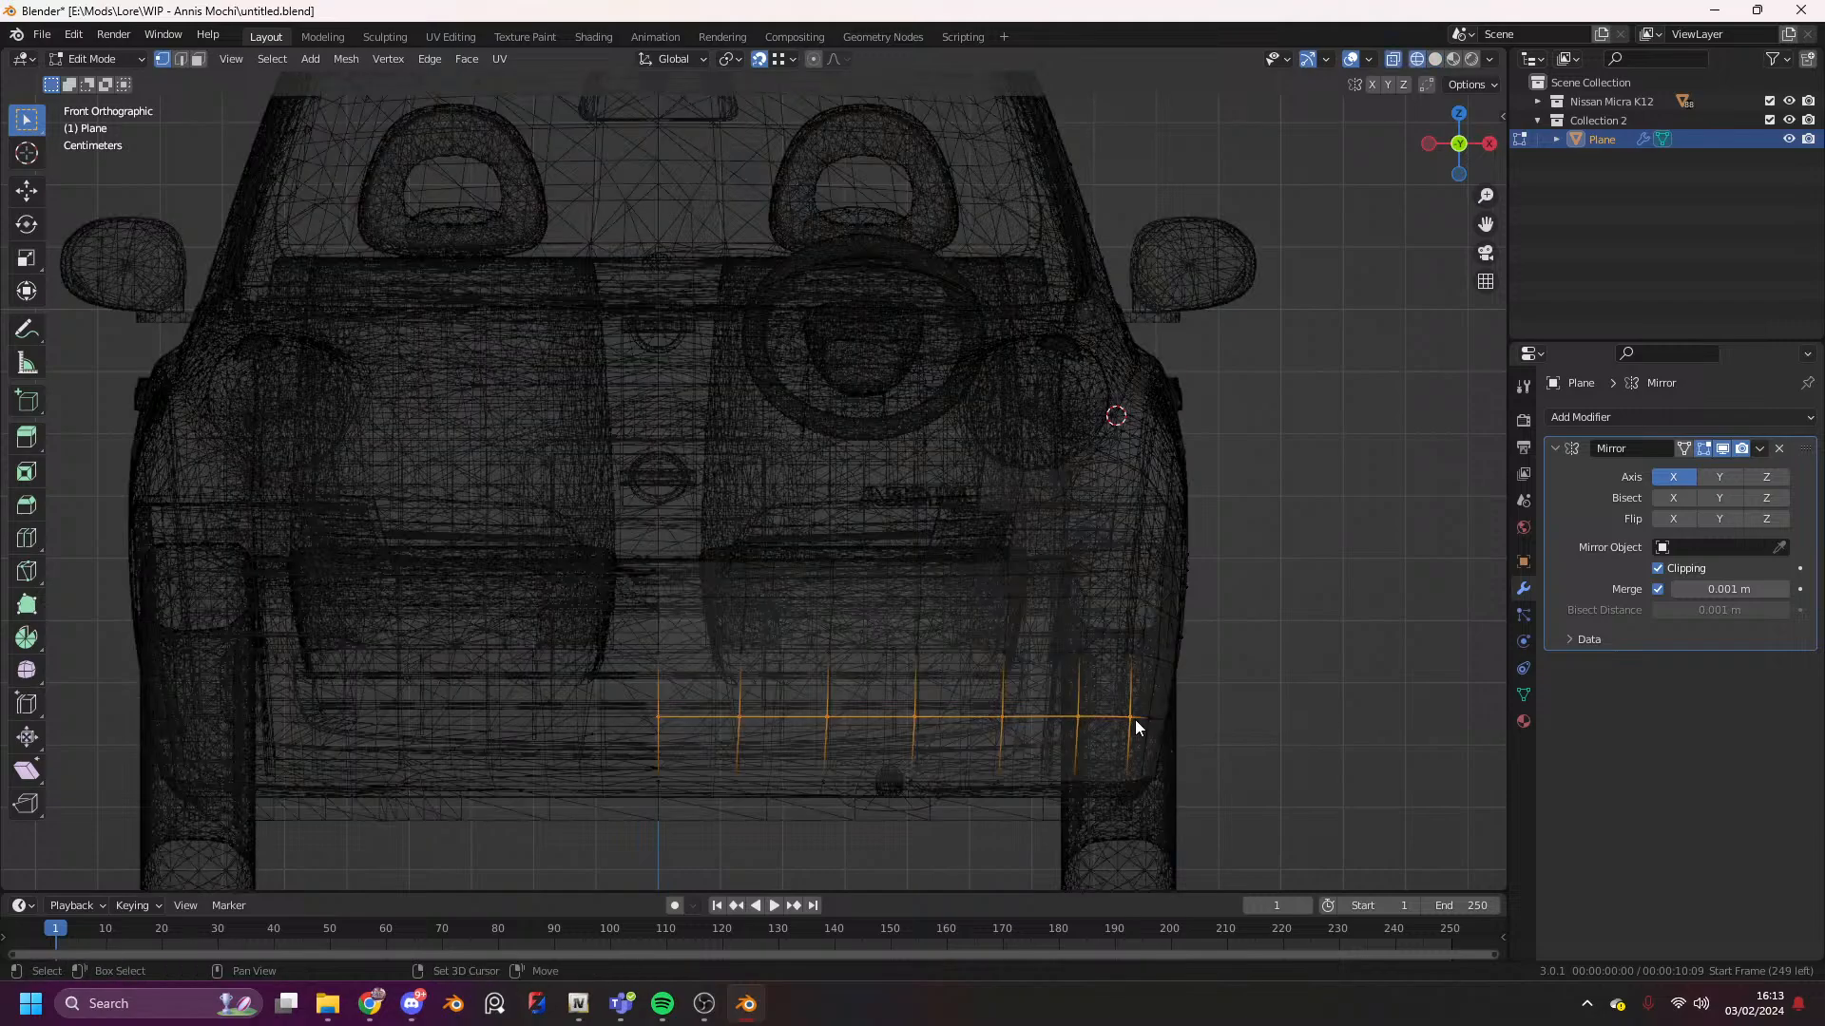
key("shift+z")
key("g")
key("x")
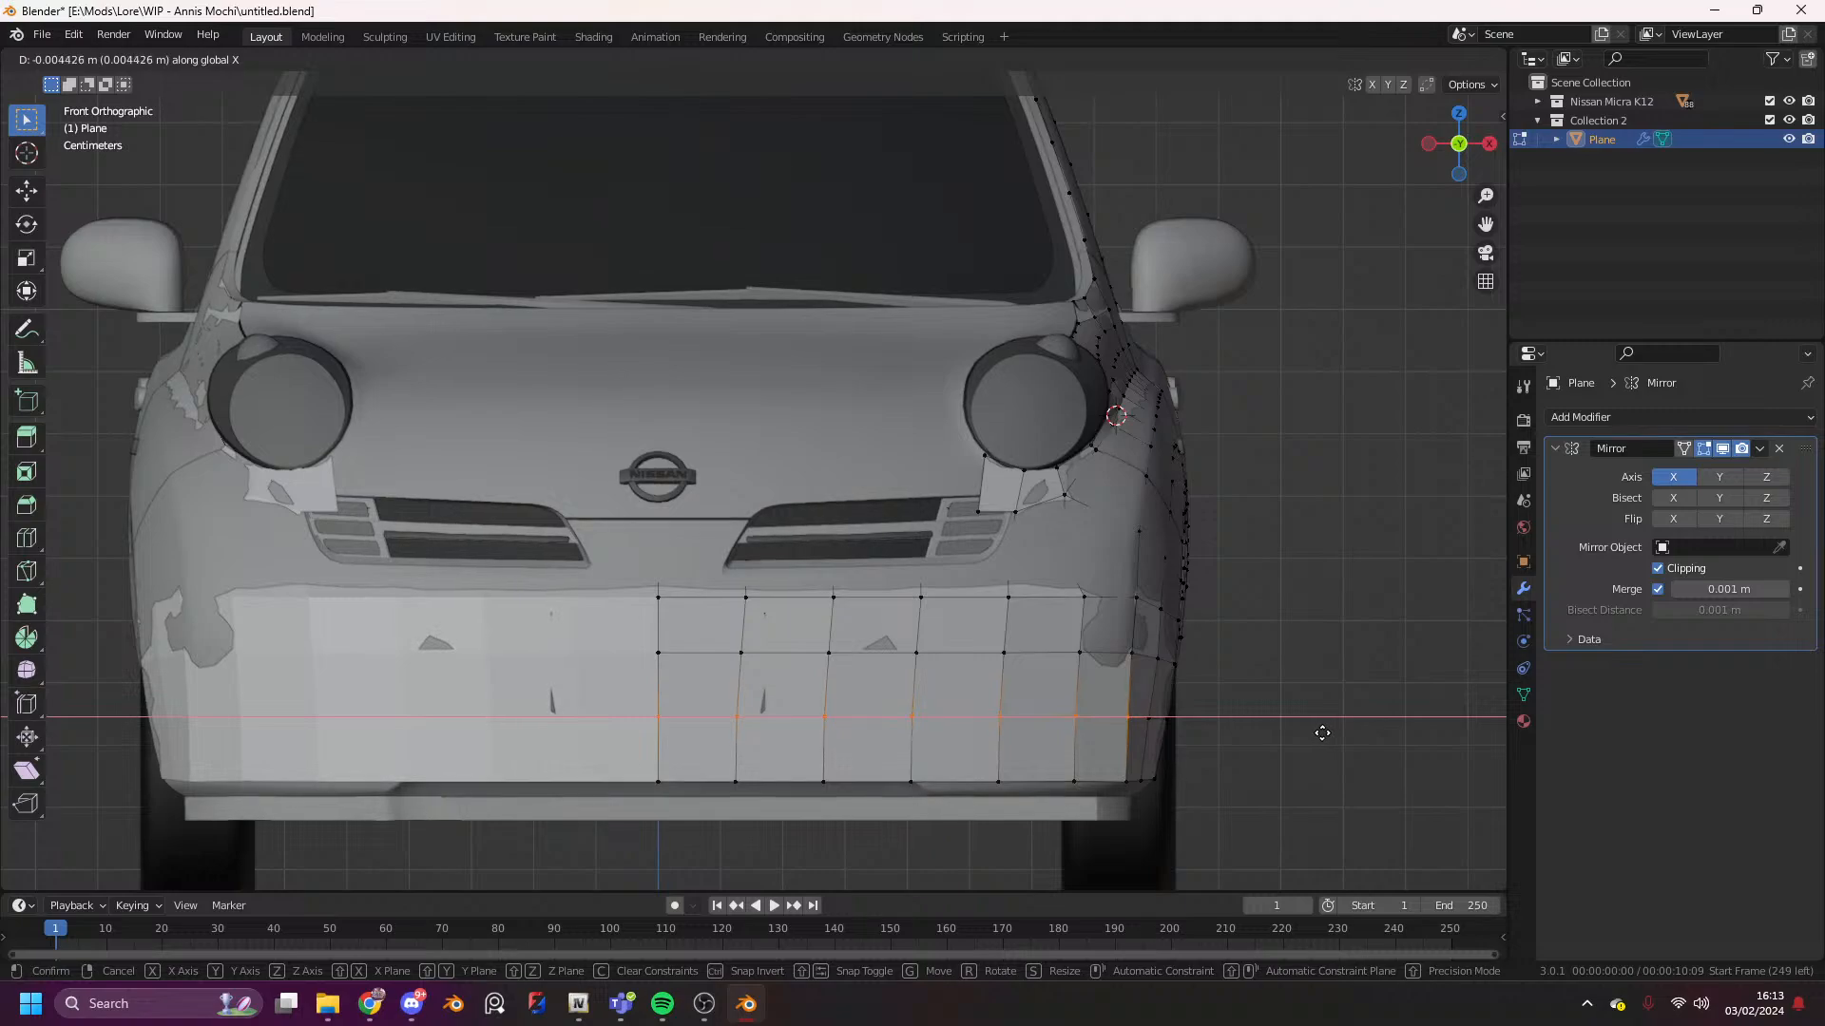
left_click(1323, 733)
- Delete the four middle-row bumper faces covering the lower grille in the front view
scroll(1192, 566, "down", 3)
left_click_drag(1459, 145, 1443, 133)
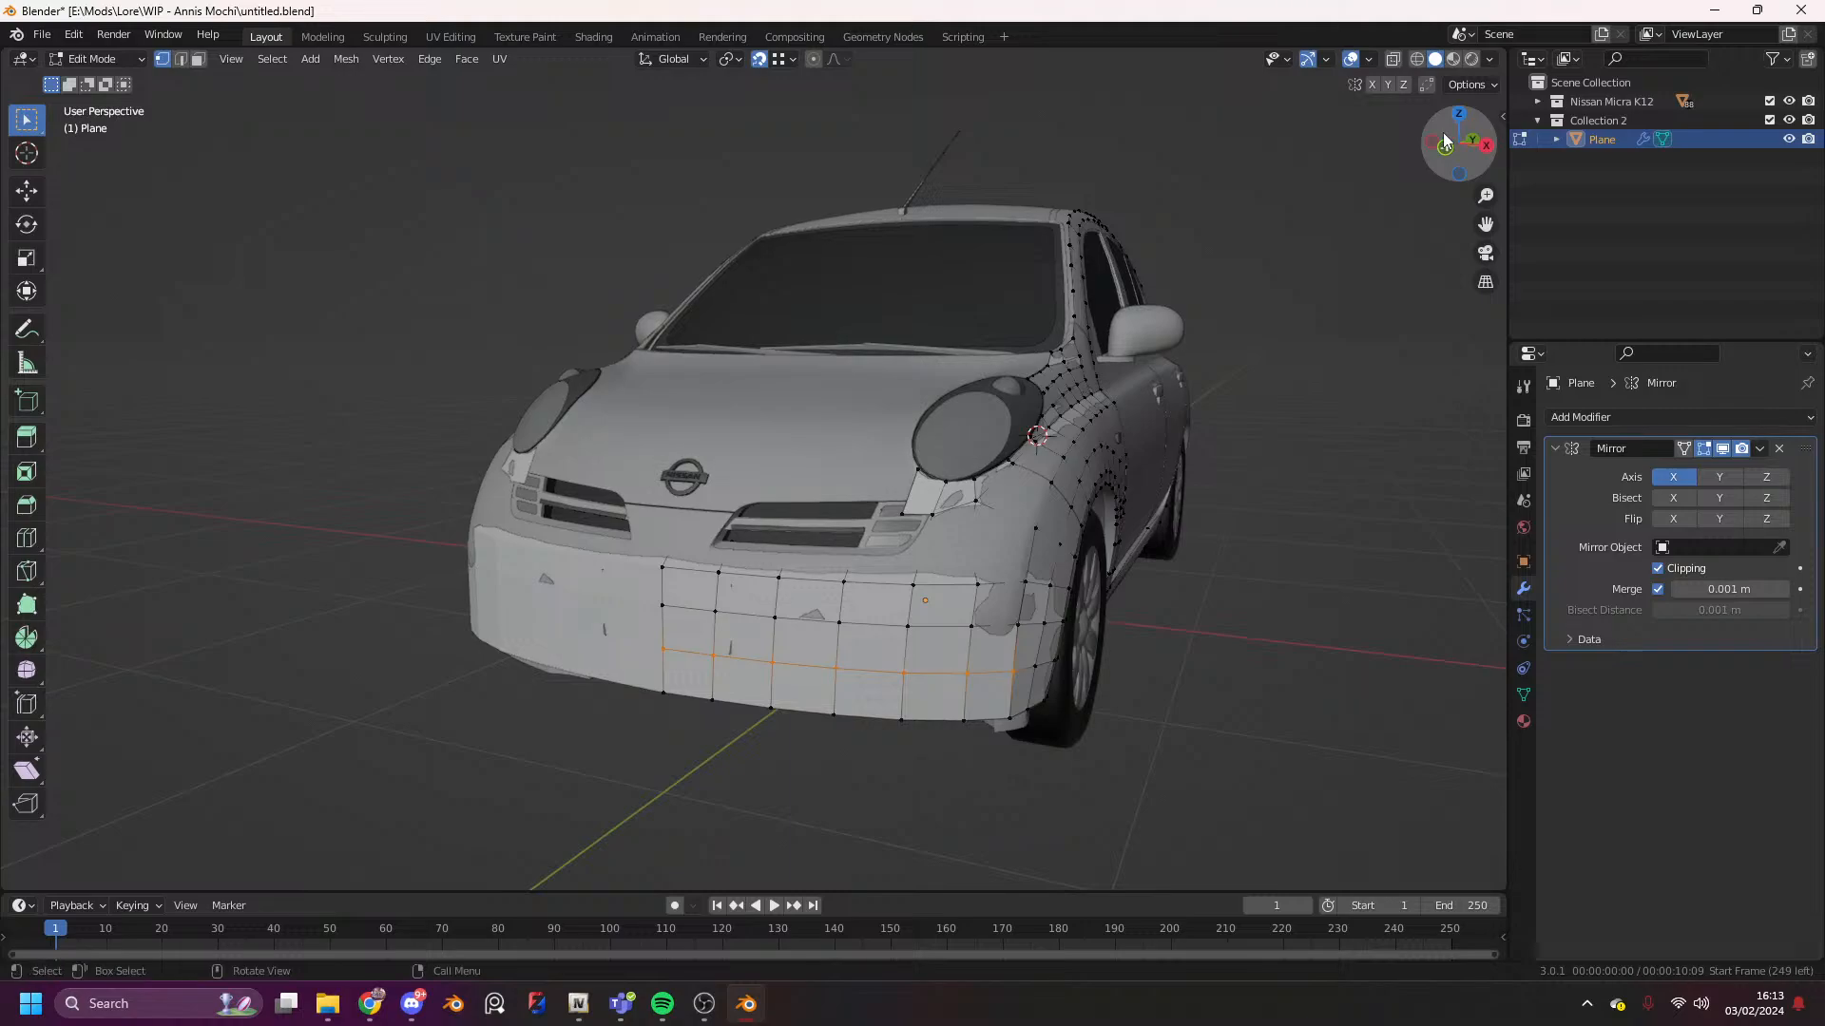
left_click(1445, 152)
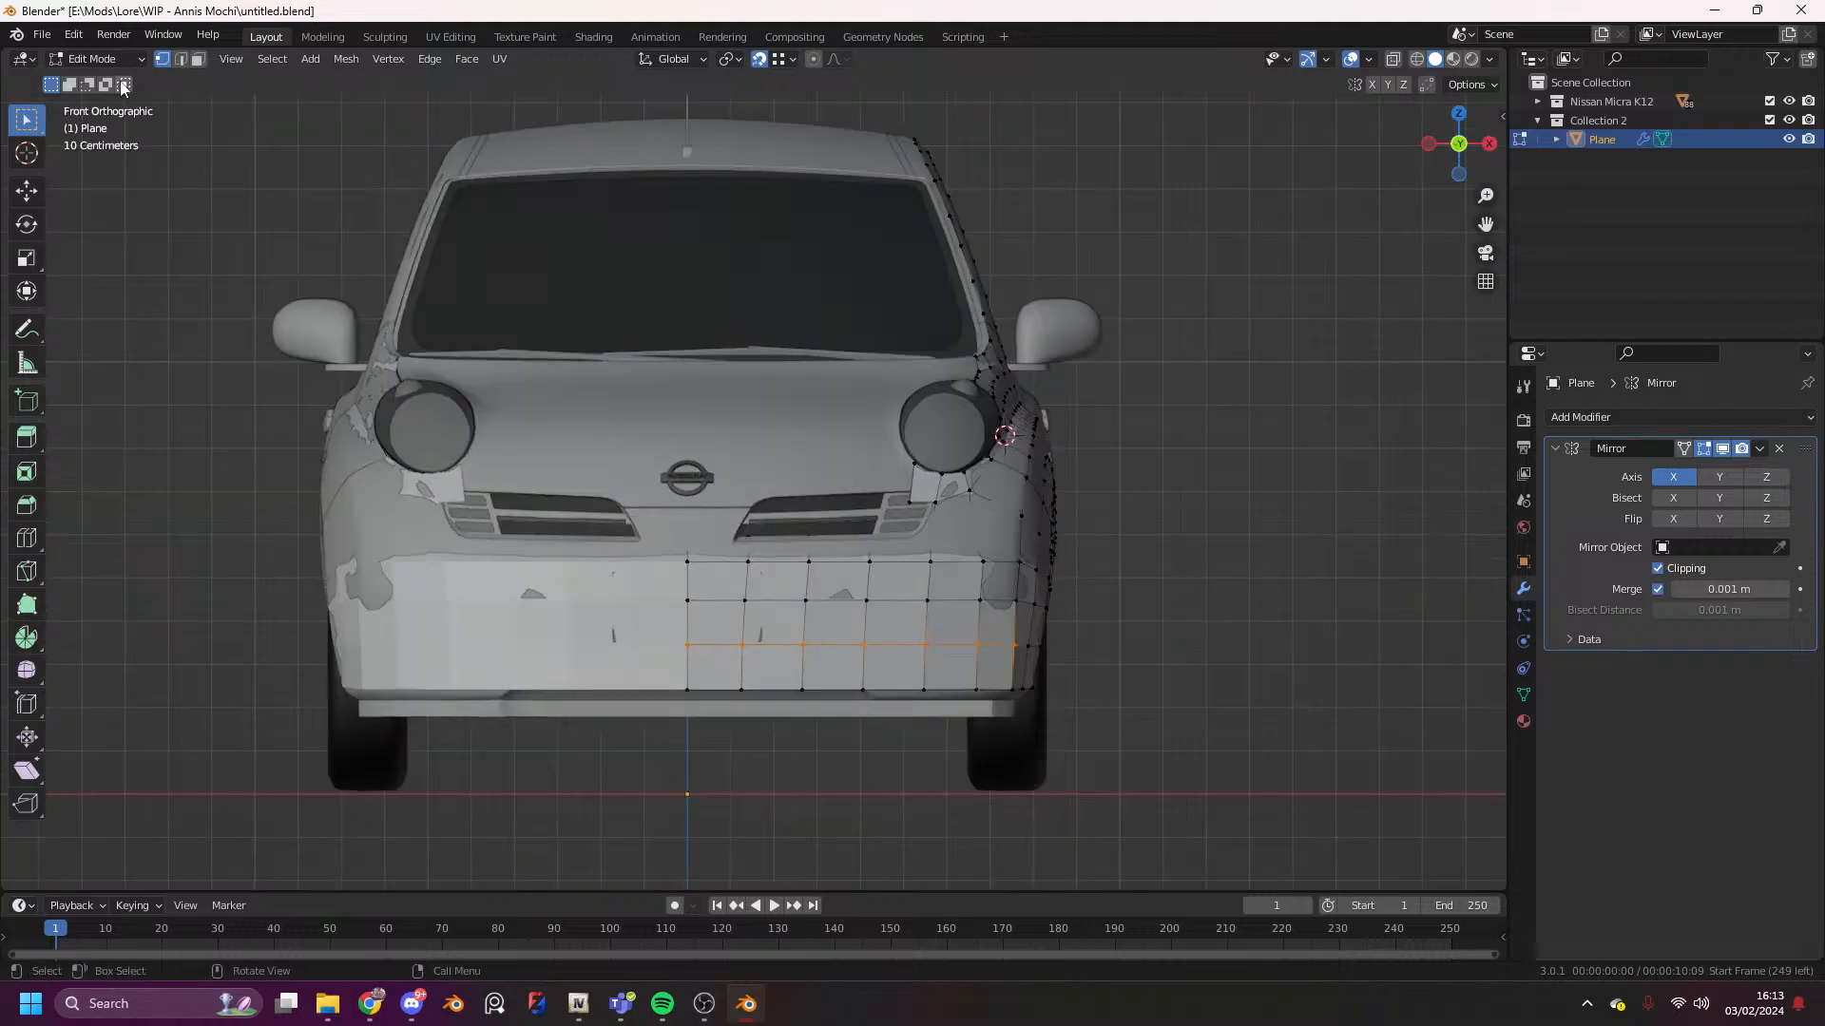
left_click(197, 60)
scroll(642, 544, "up", 2)
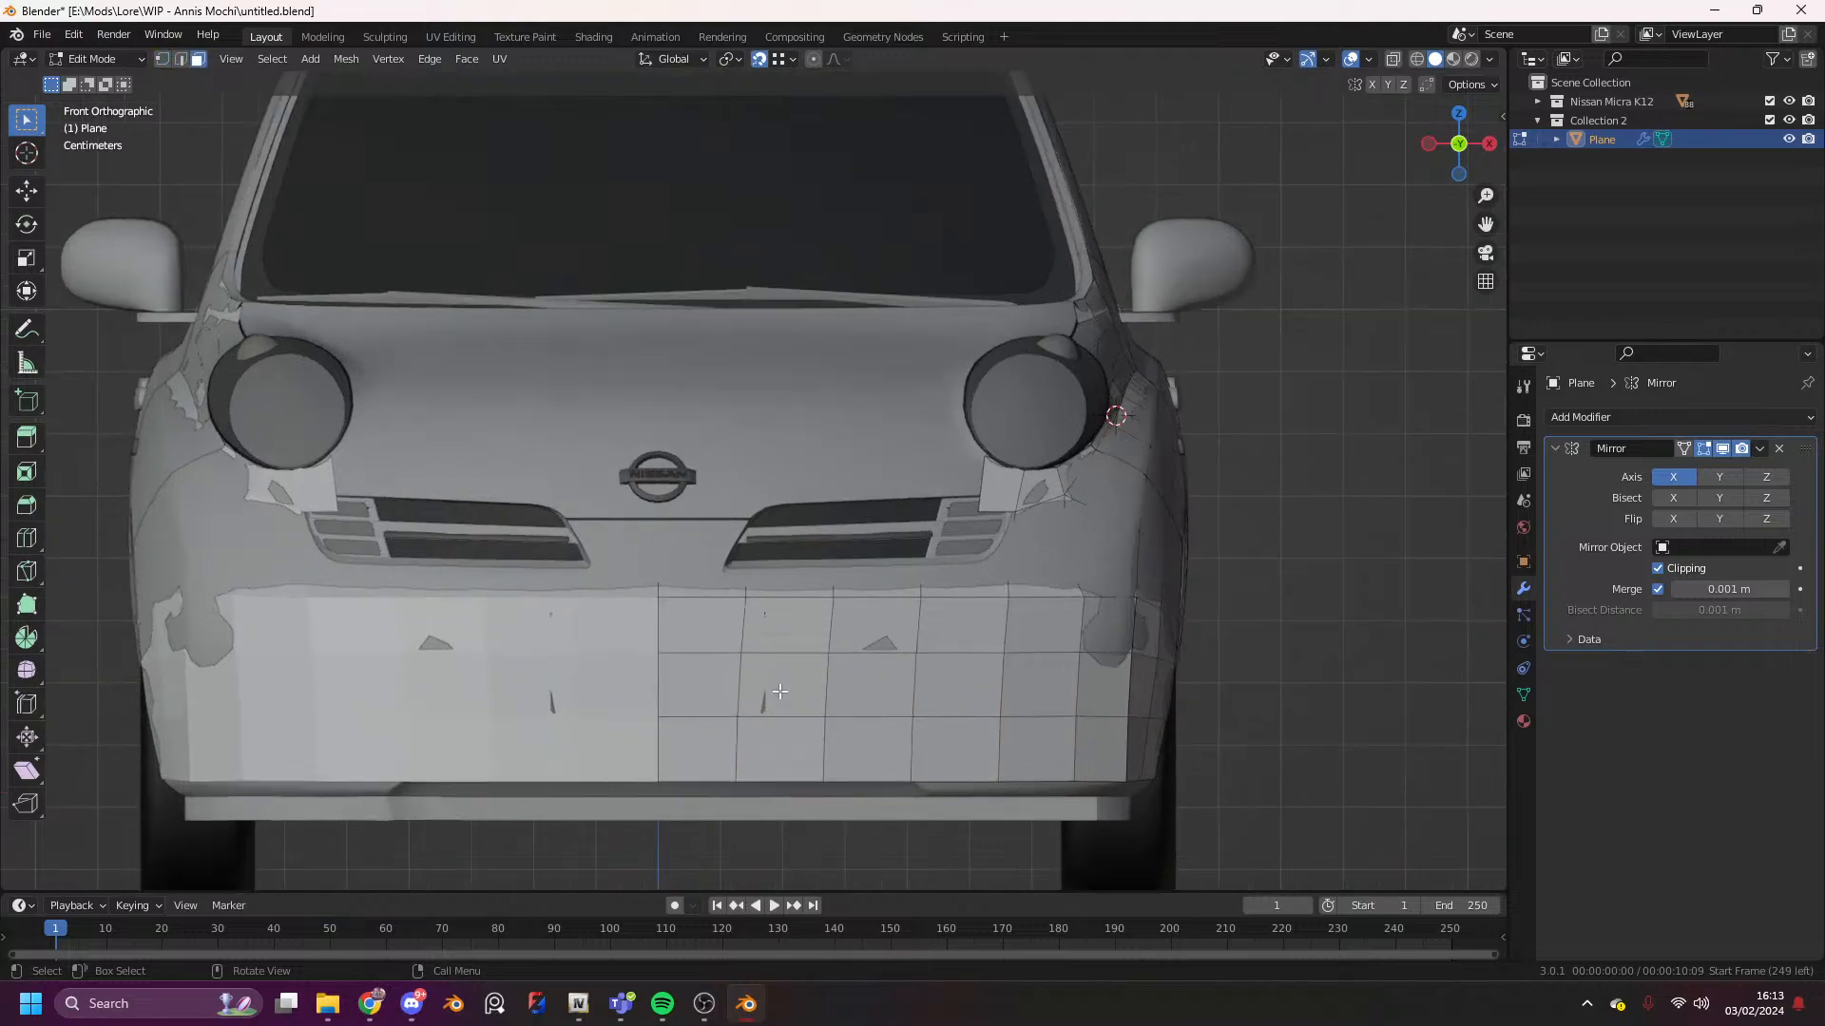
left_click_drag(948, 699, 652, 682)
key("x")
left_click(1365, 738)
- Examine the lower grille opening in the bumper from a three-quarter angle
key("Tab")
scroll(1365, 738, "down", 6)
middle_click_drag(1365, 738, 1236, 703)
mouse_move(1446, 122)
left_mouse_down()
mouse_move(1414, 120)
mouse_move(1474, 120)
left_mouse_up()
scroll(1447, 121, "up", 5)
key("Tab")
scroll(1451, 118, "up", 2)
key("Tab")
key("Tab")
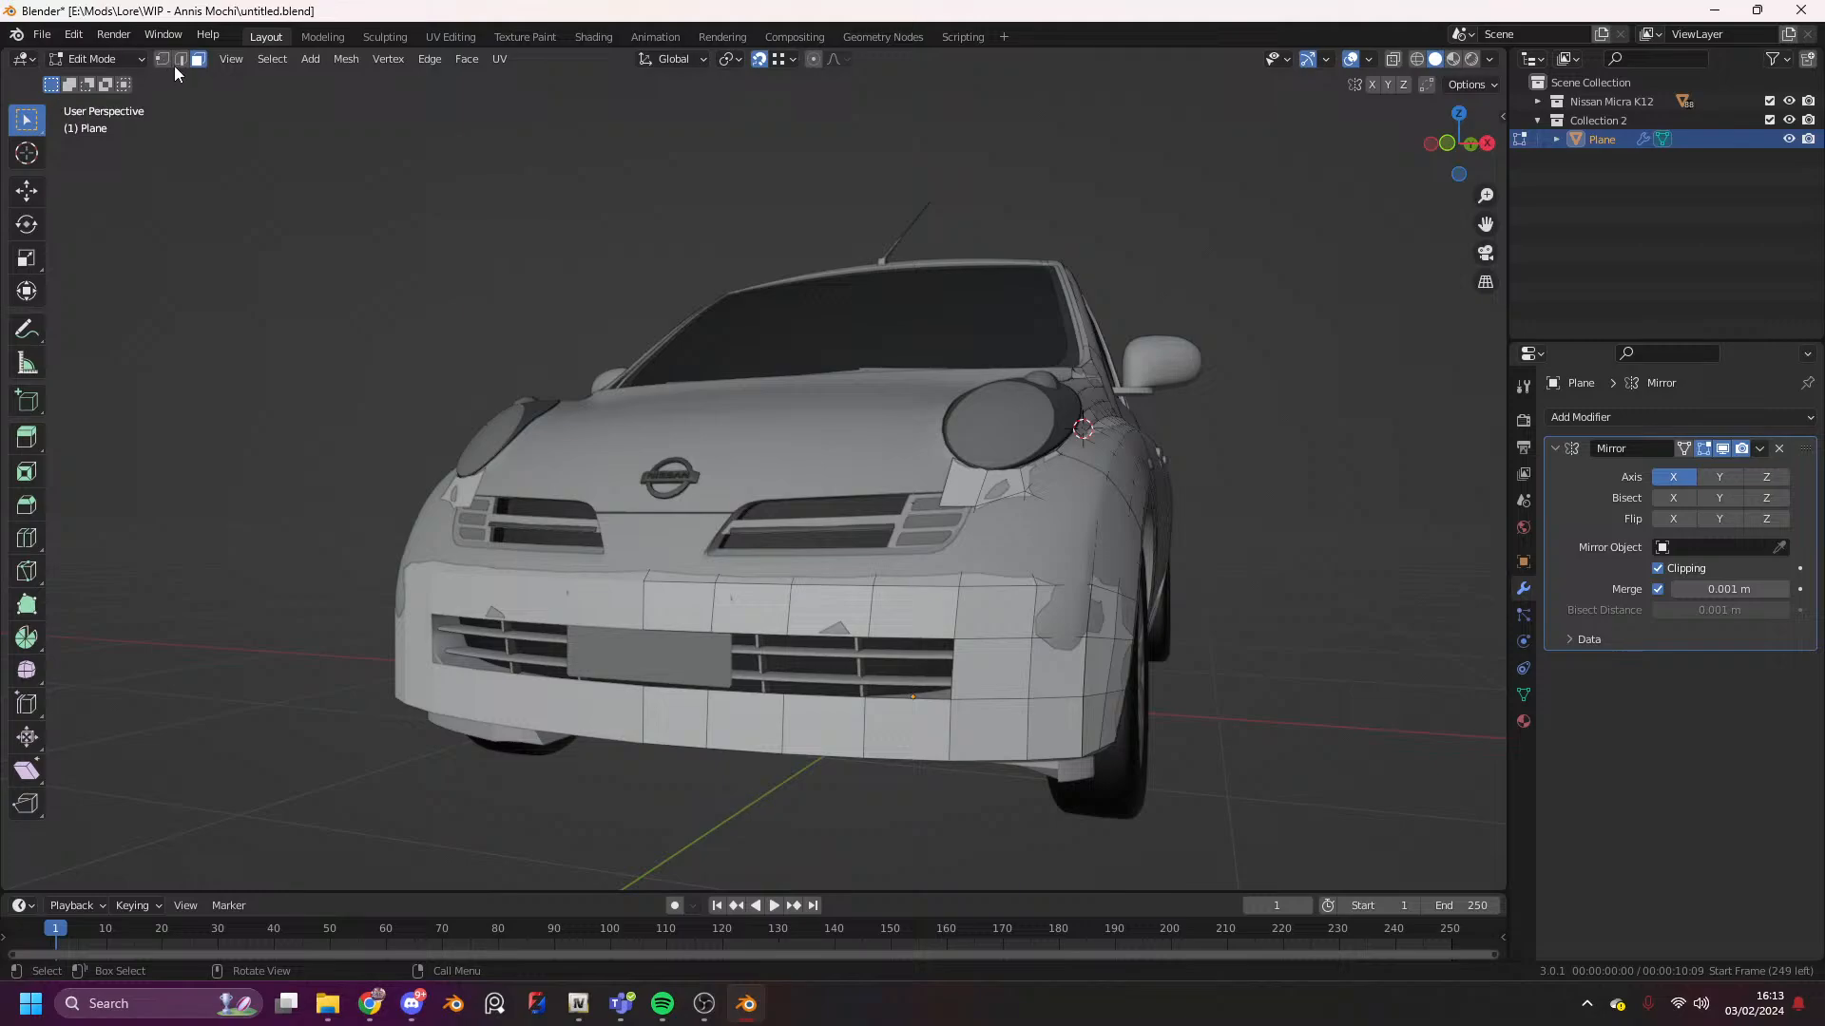
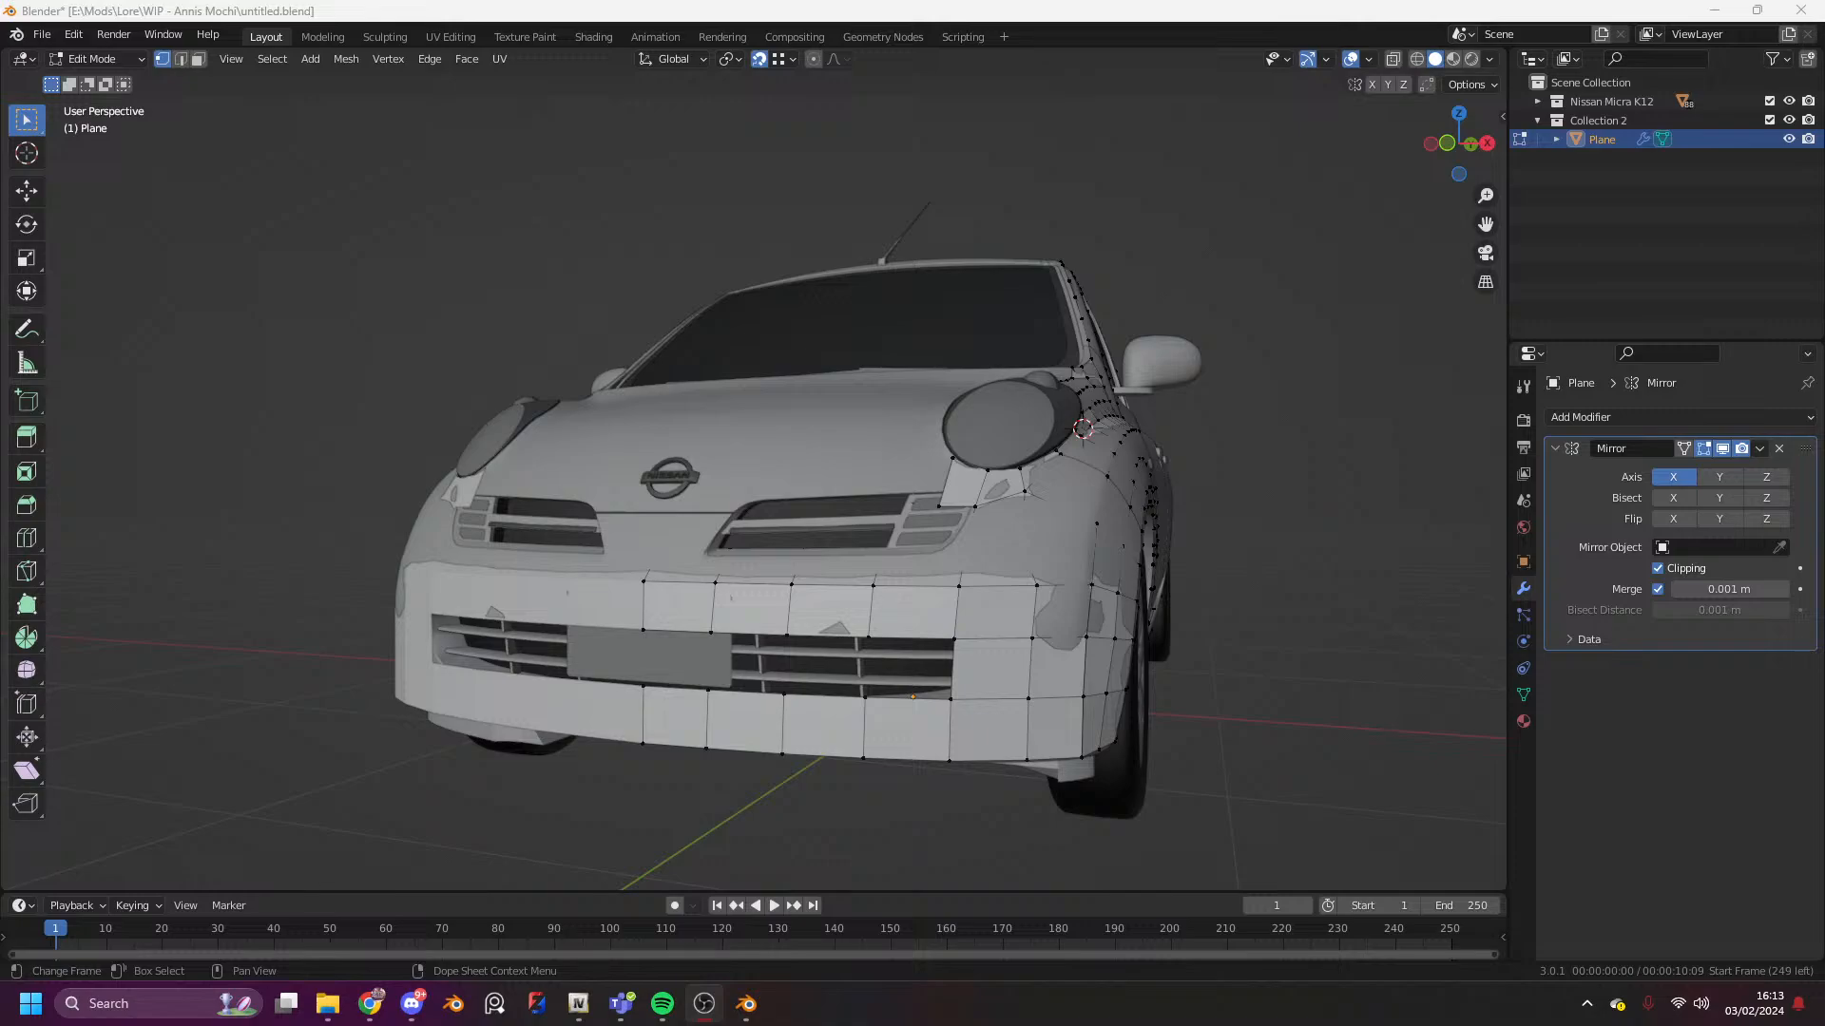
- Select the edge loop around the lower grille opening, move it back along Y, and check the result from several angles
left_click(933, 8)
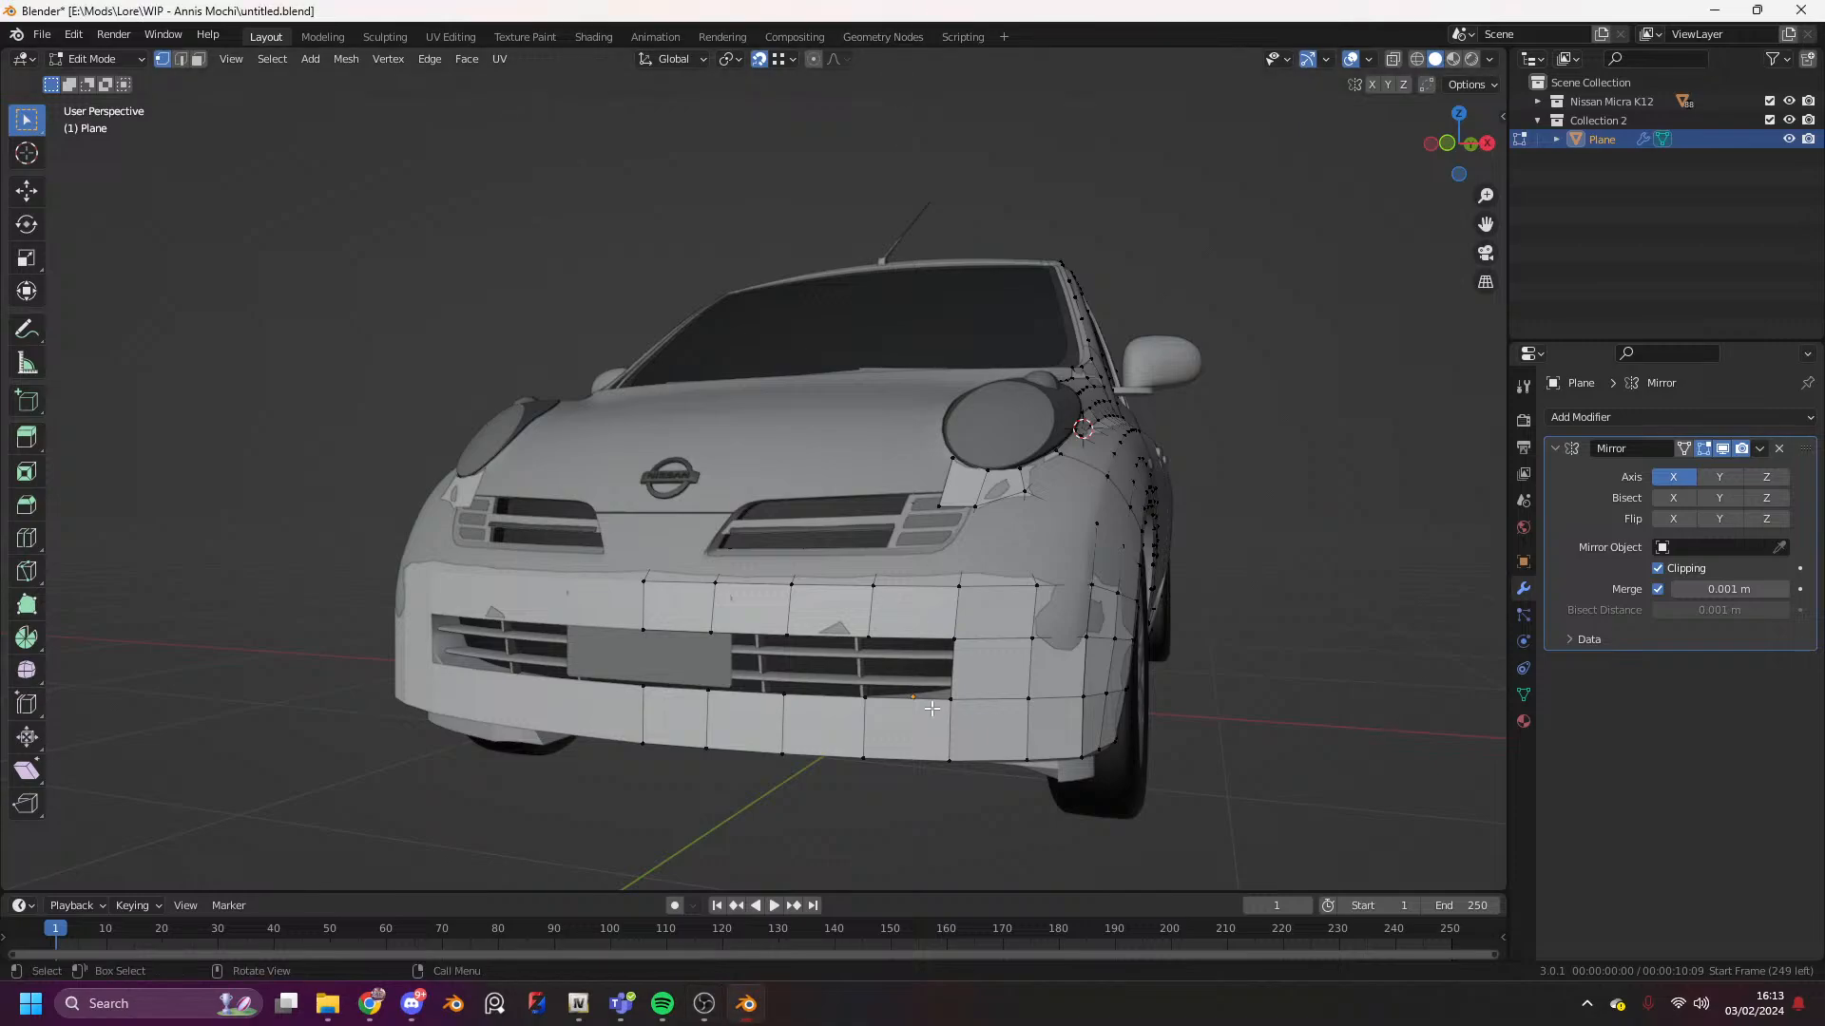
middle_click_drag(855, 745, 798, 747)
left_click(833, 751, "alt")
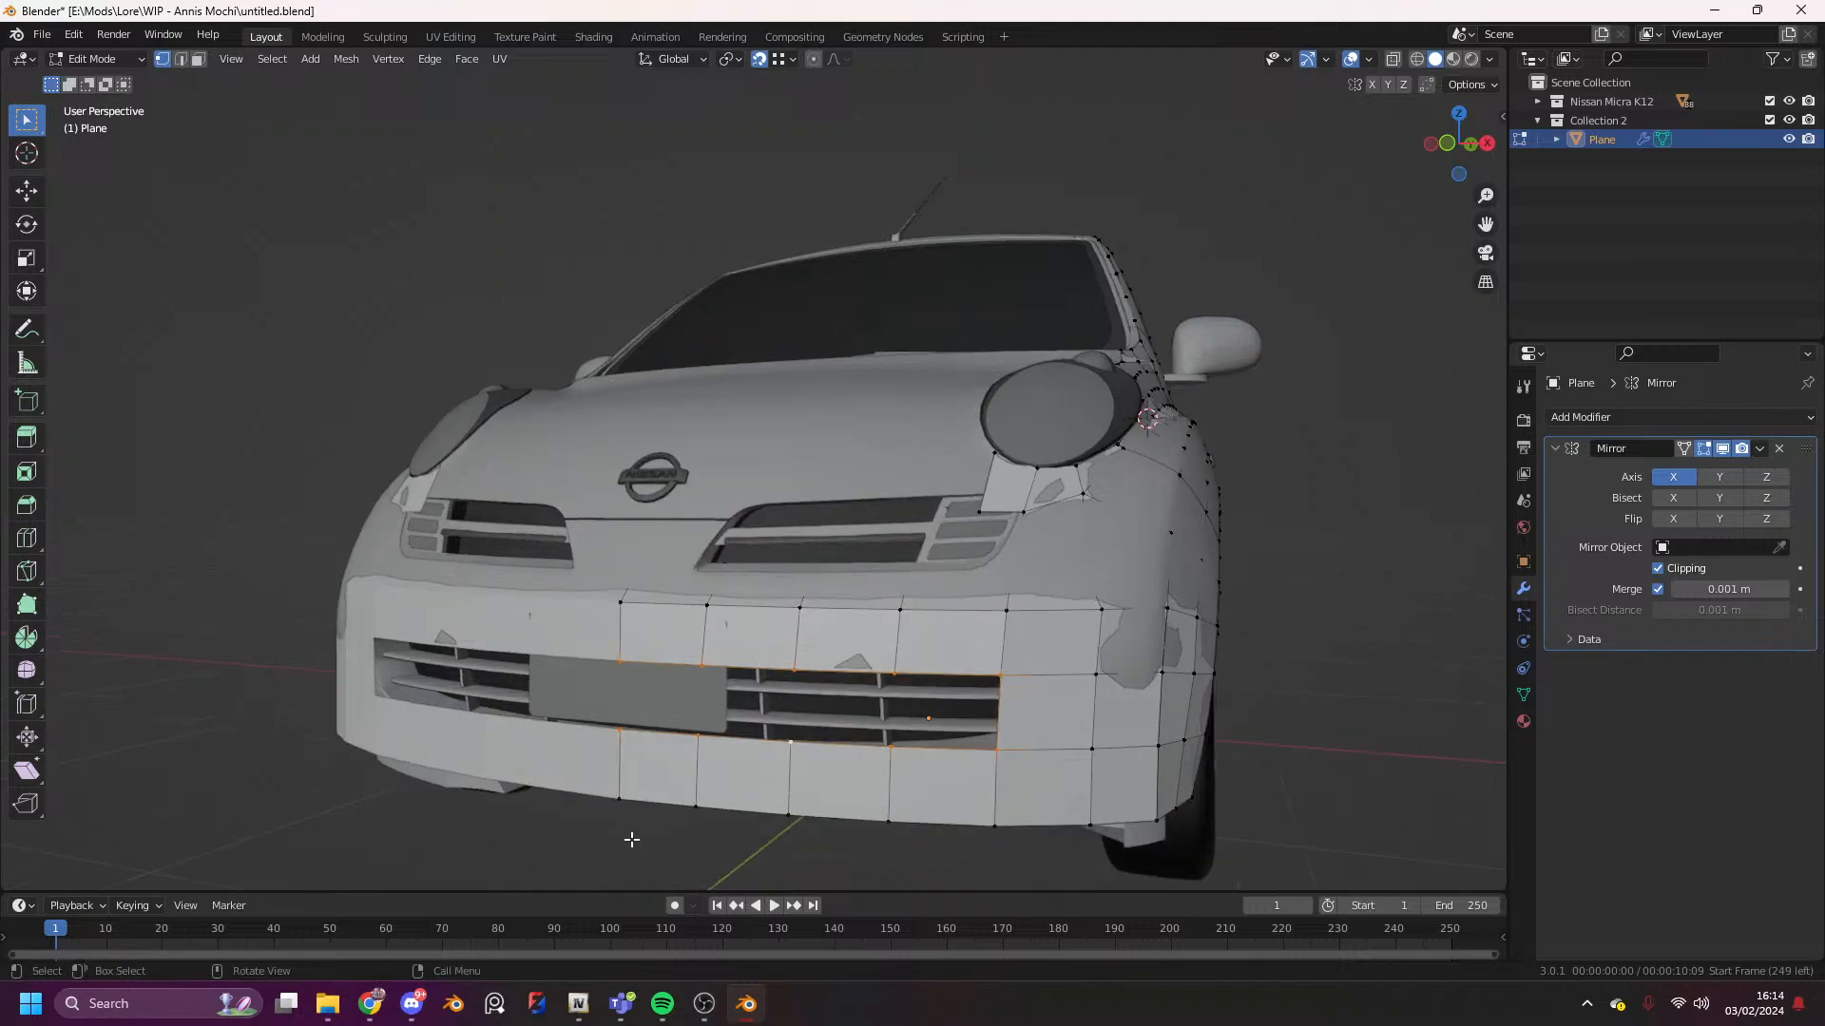
key("g")
key("y")
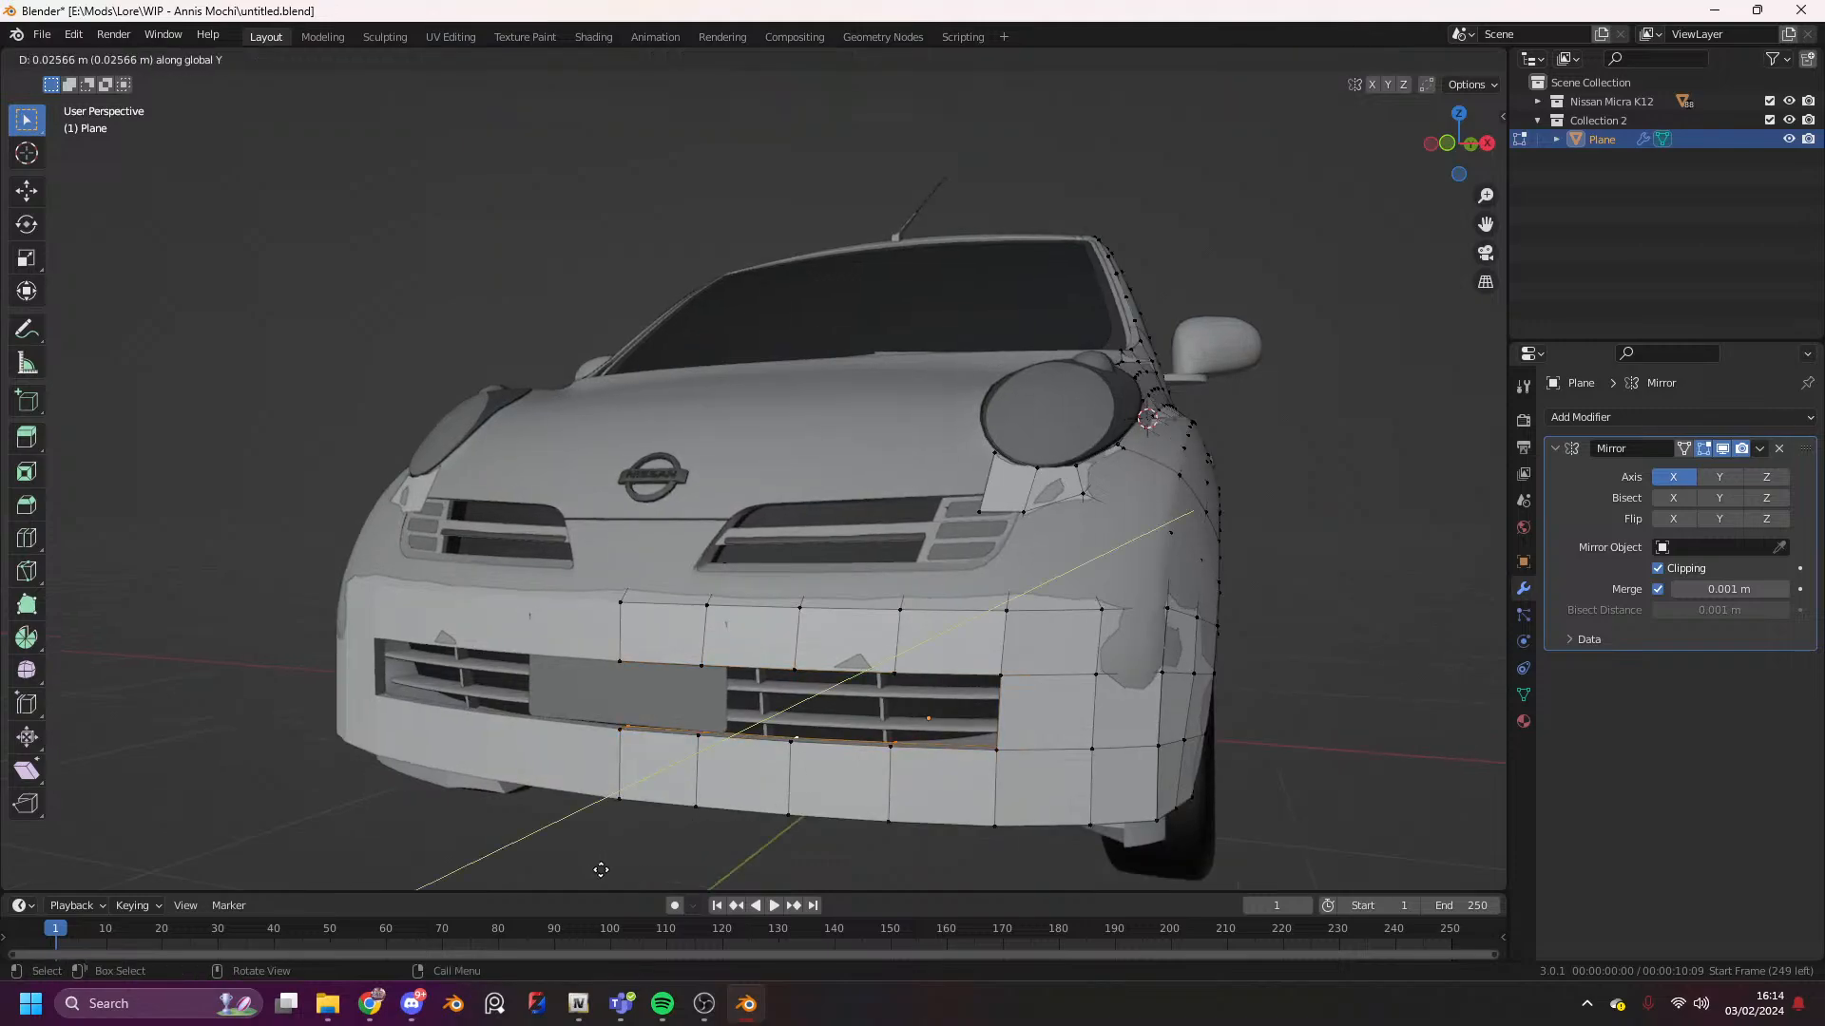
left_click(648, 858)
key("Tab")
scroll(1303, 254, "down", 3)
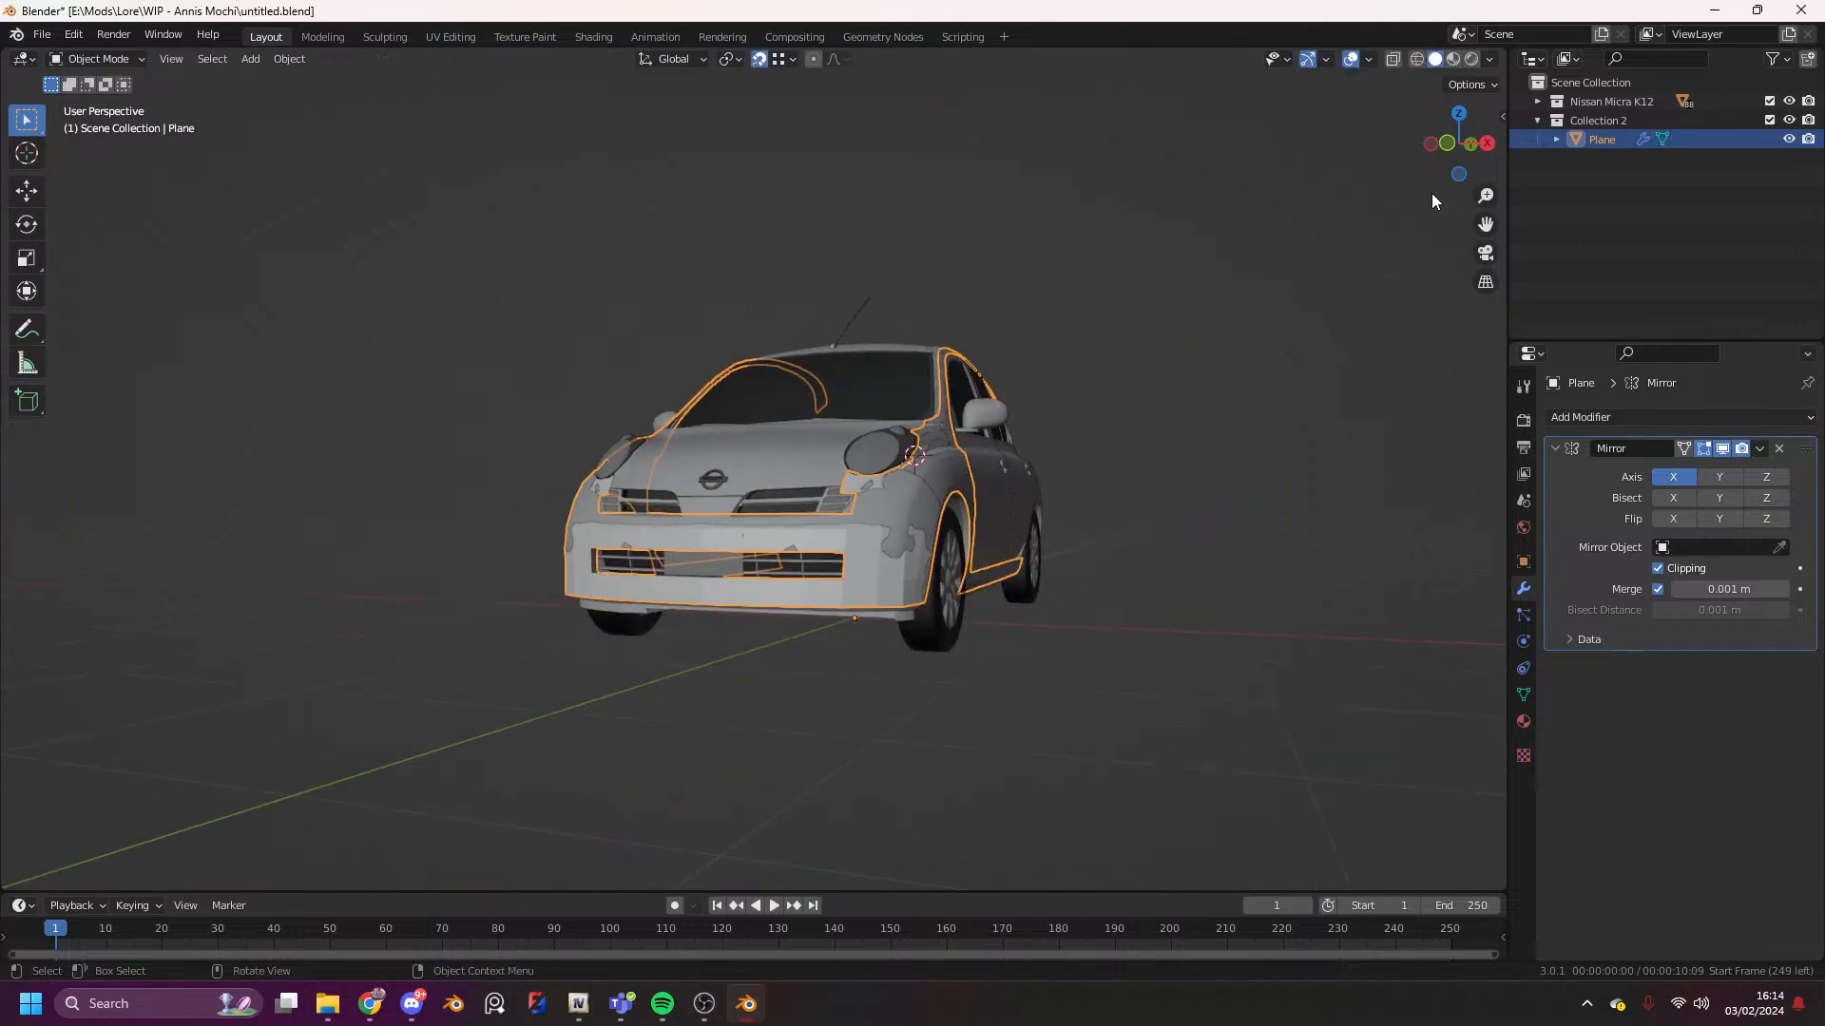
left_click_drag(1462, 151, 1407, 157)
left_click_drag(1459, 143, 1530, 159)
key("Tab")
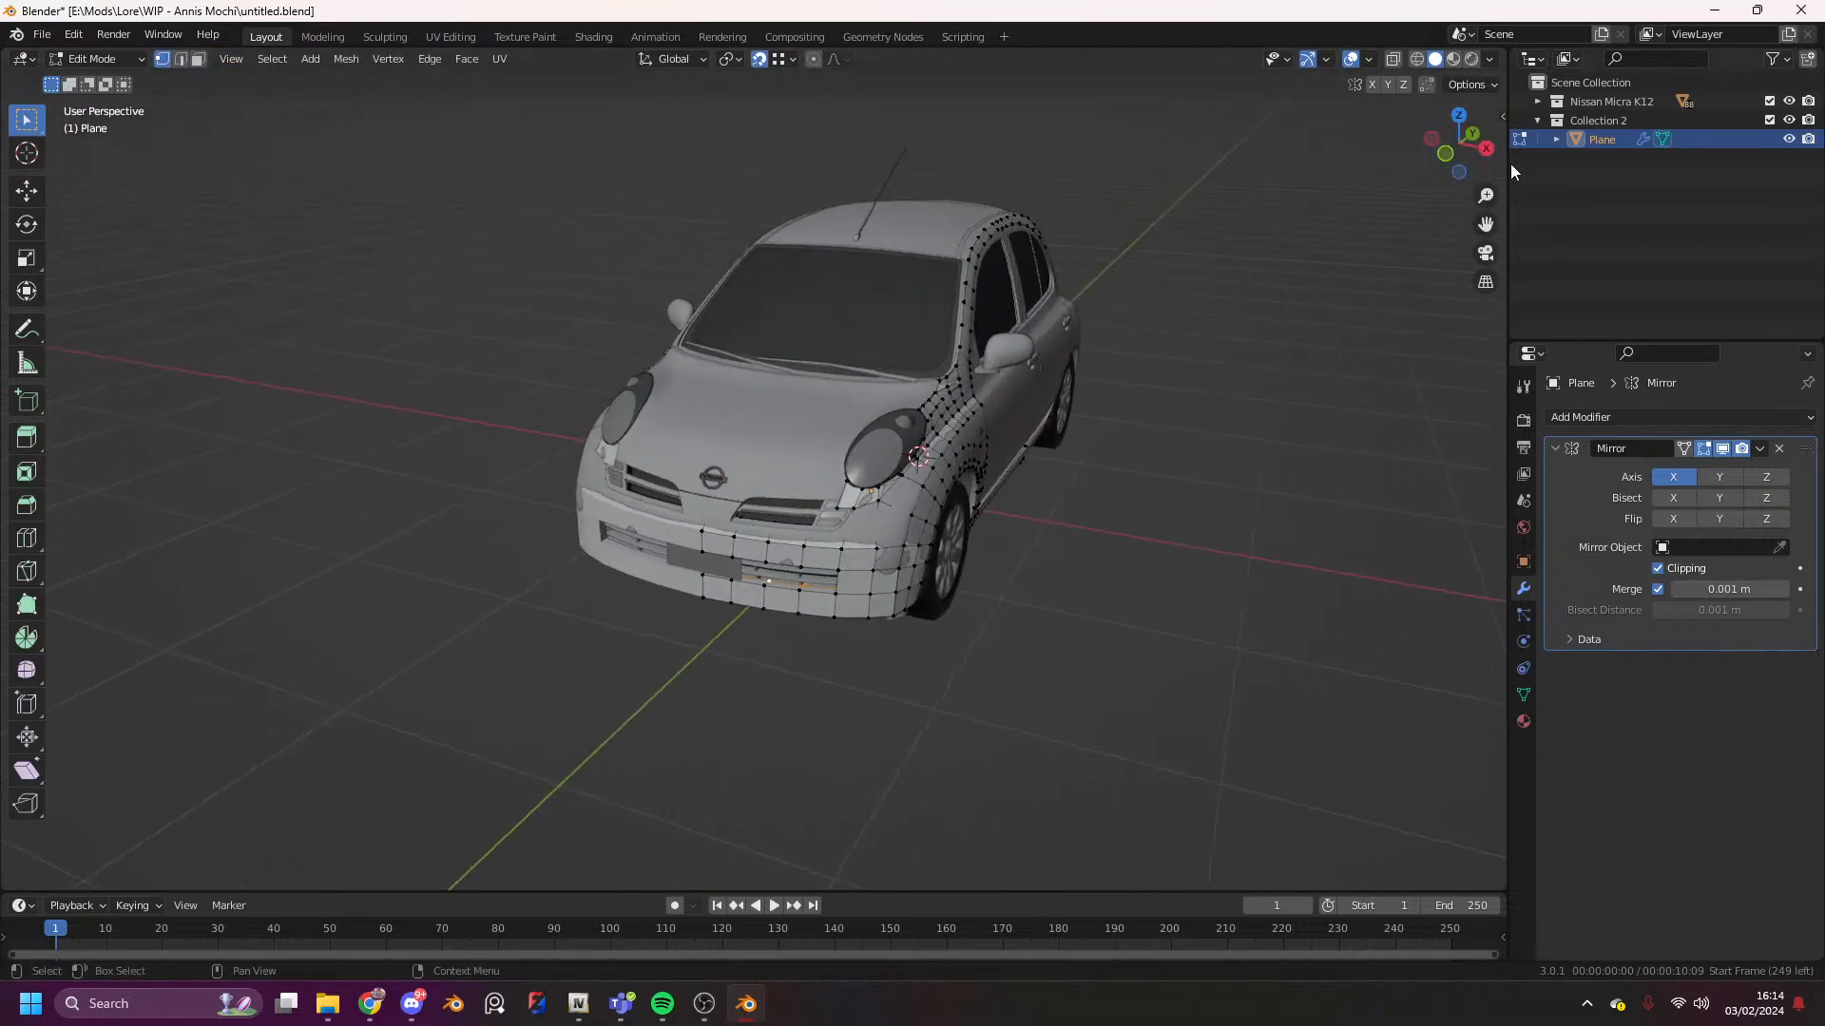
- Turn off snapping and extrude the inner edge of the panel beneath the headlight along X toward the centreline
left_click(1435, 156)
scroll(1046, 447, "up", 3)
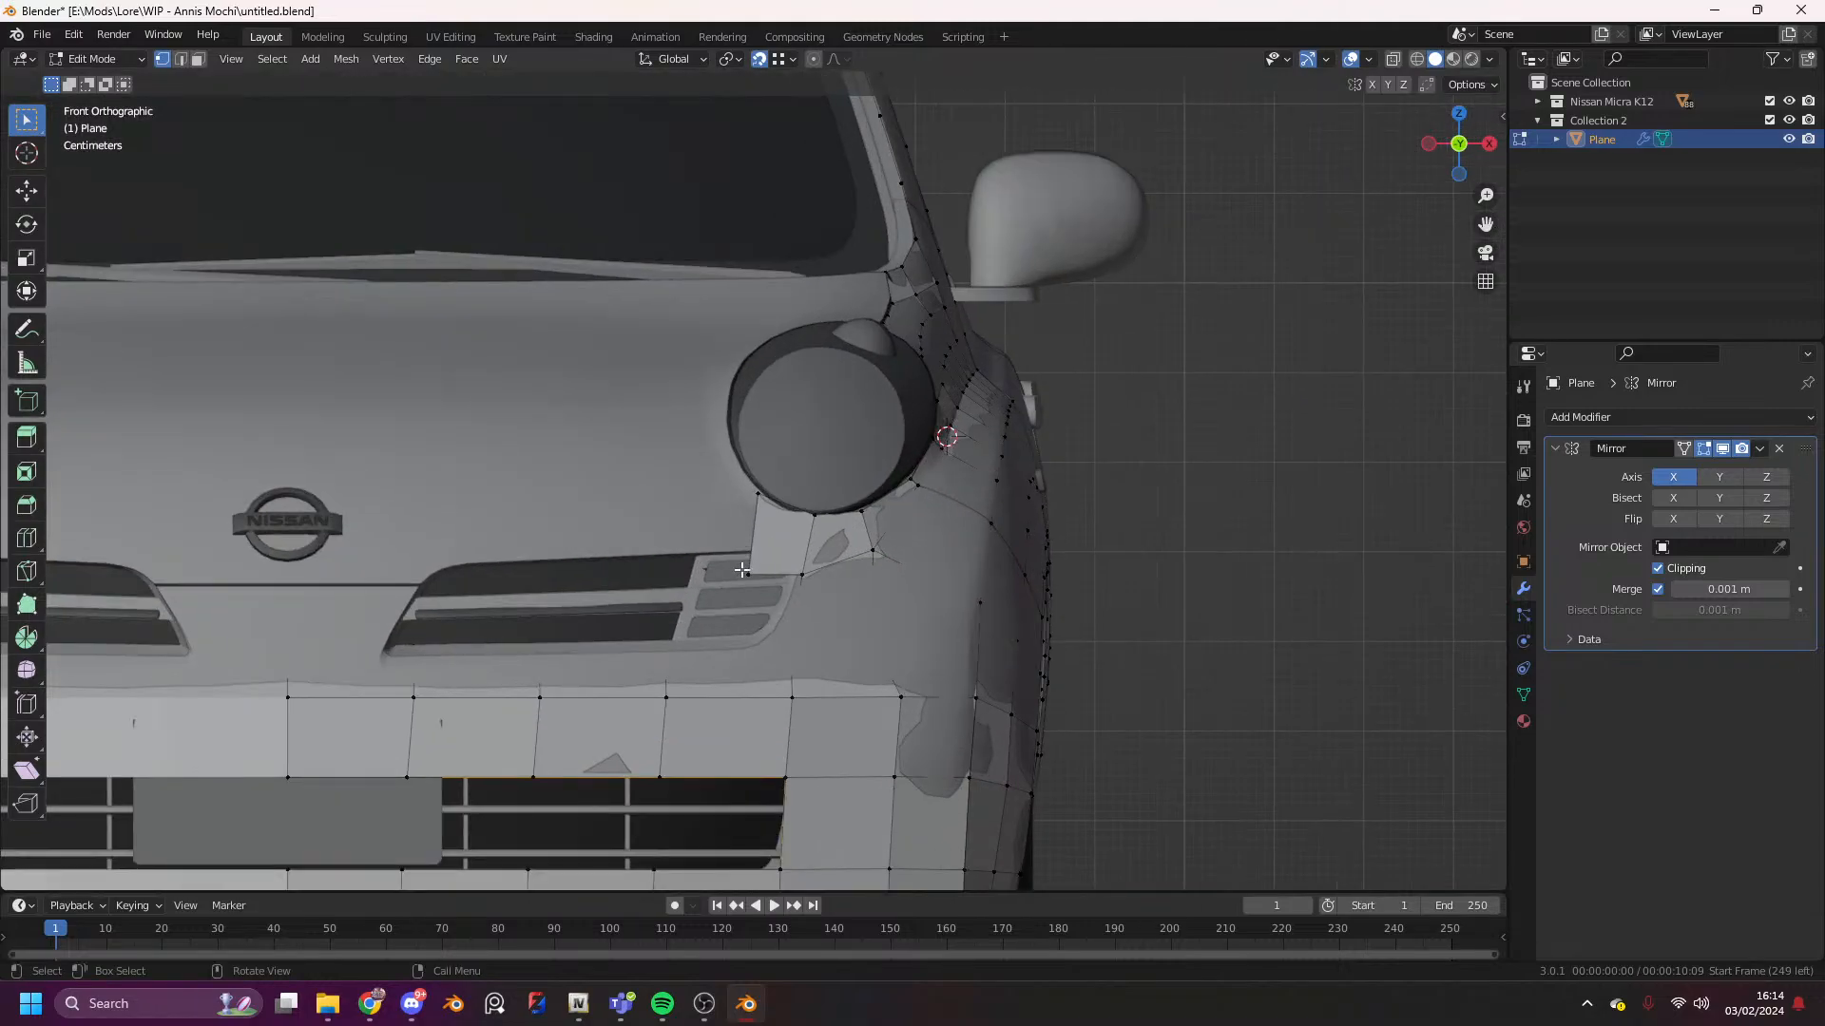
left_click(737, 504, "shift")
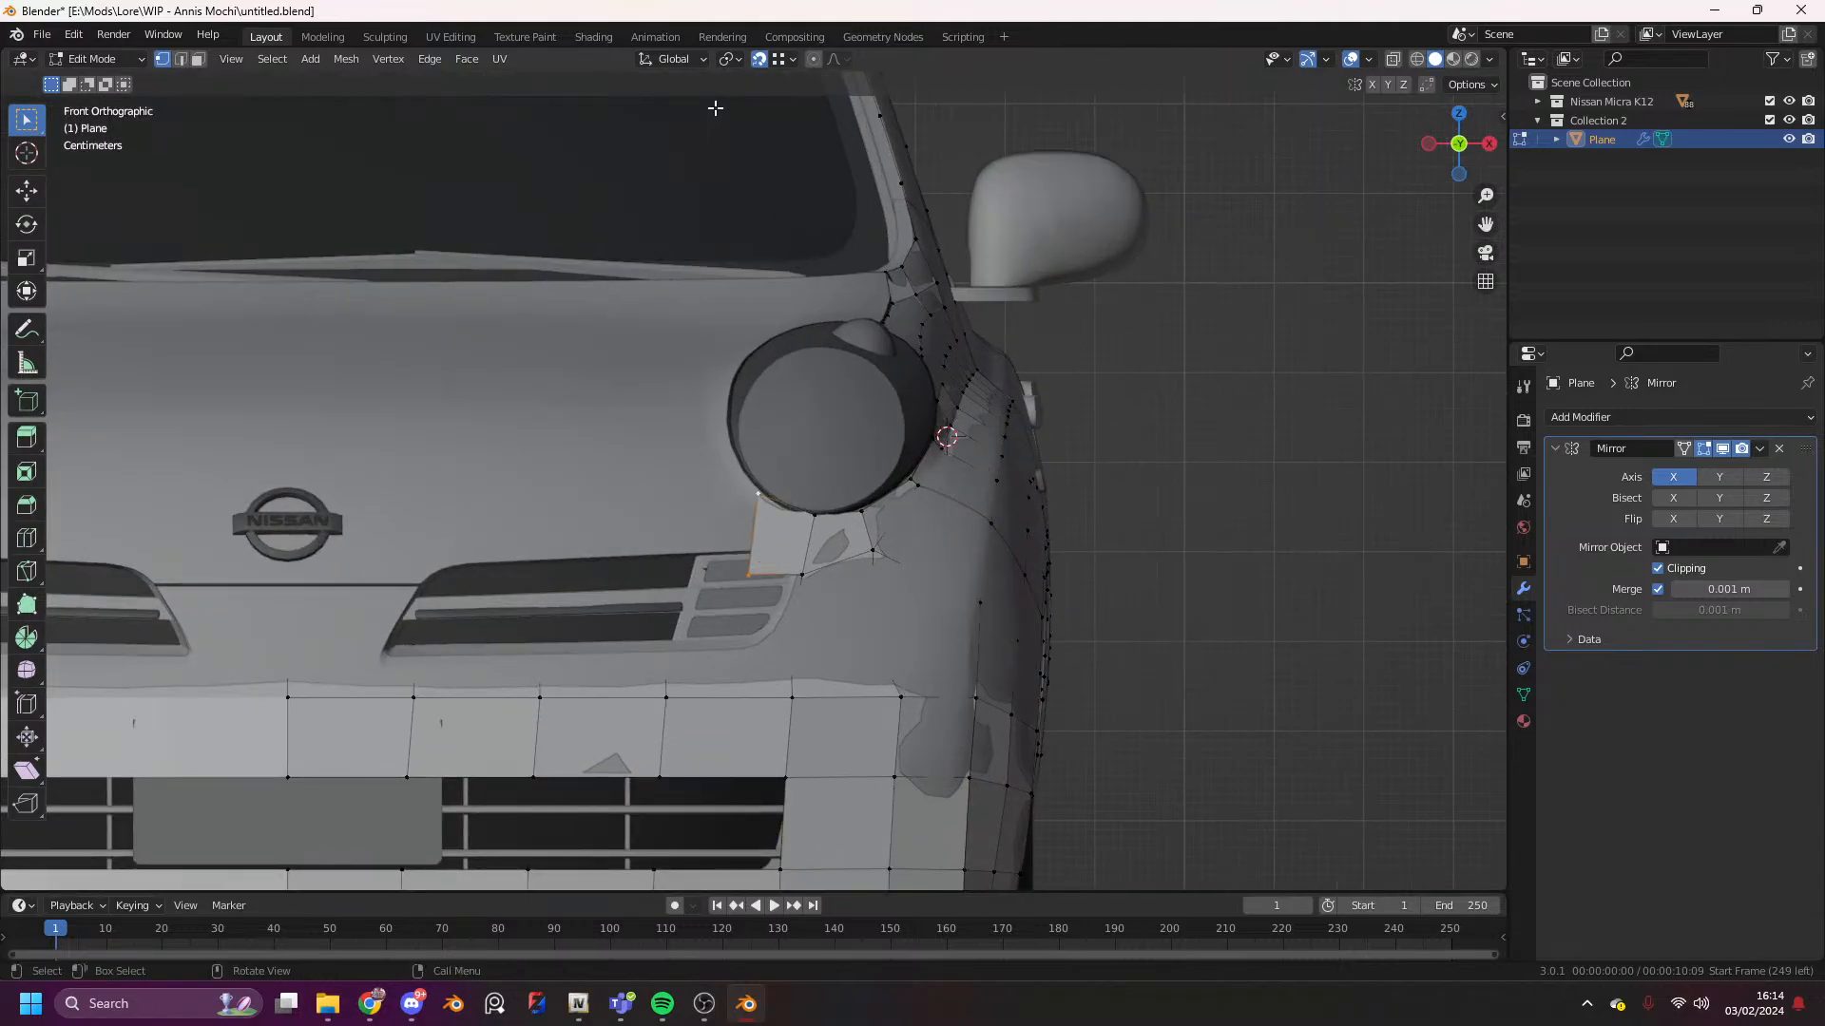
left_click(759, 65)
scroll(1465, 147, "down", 4)
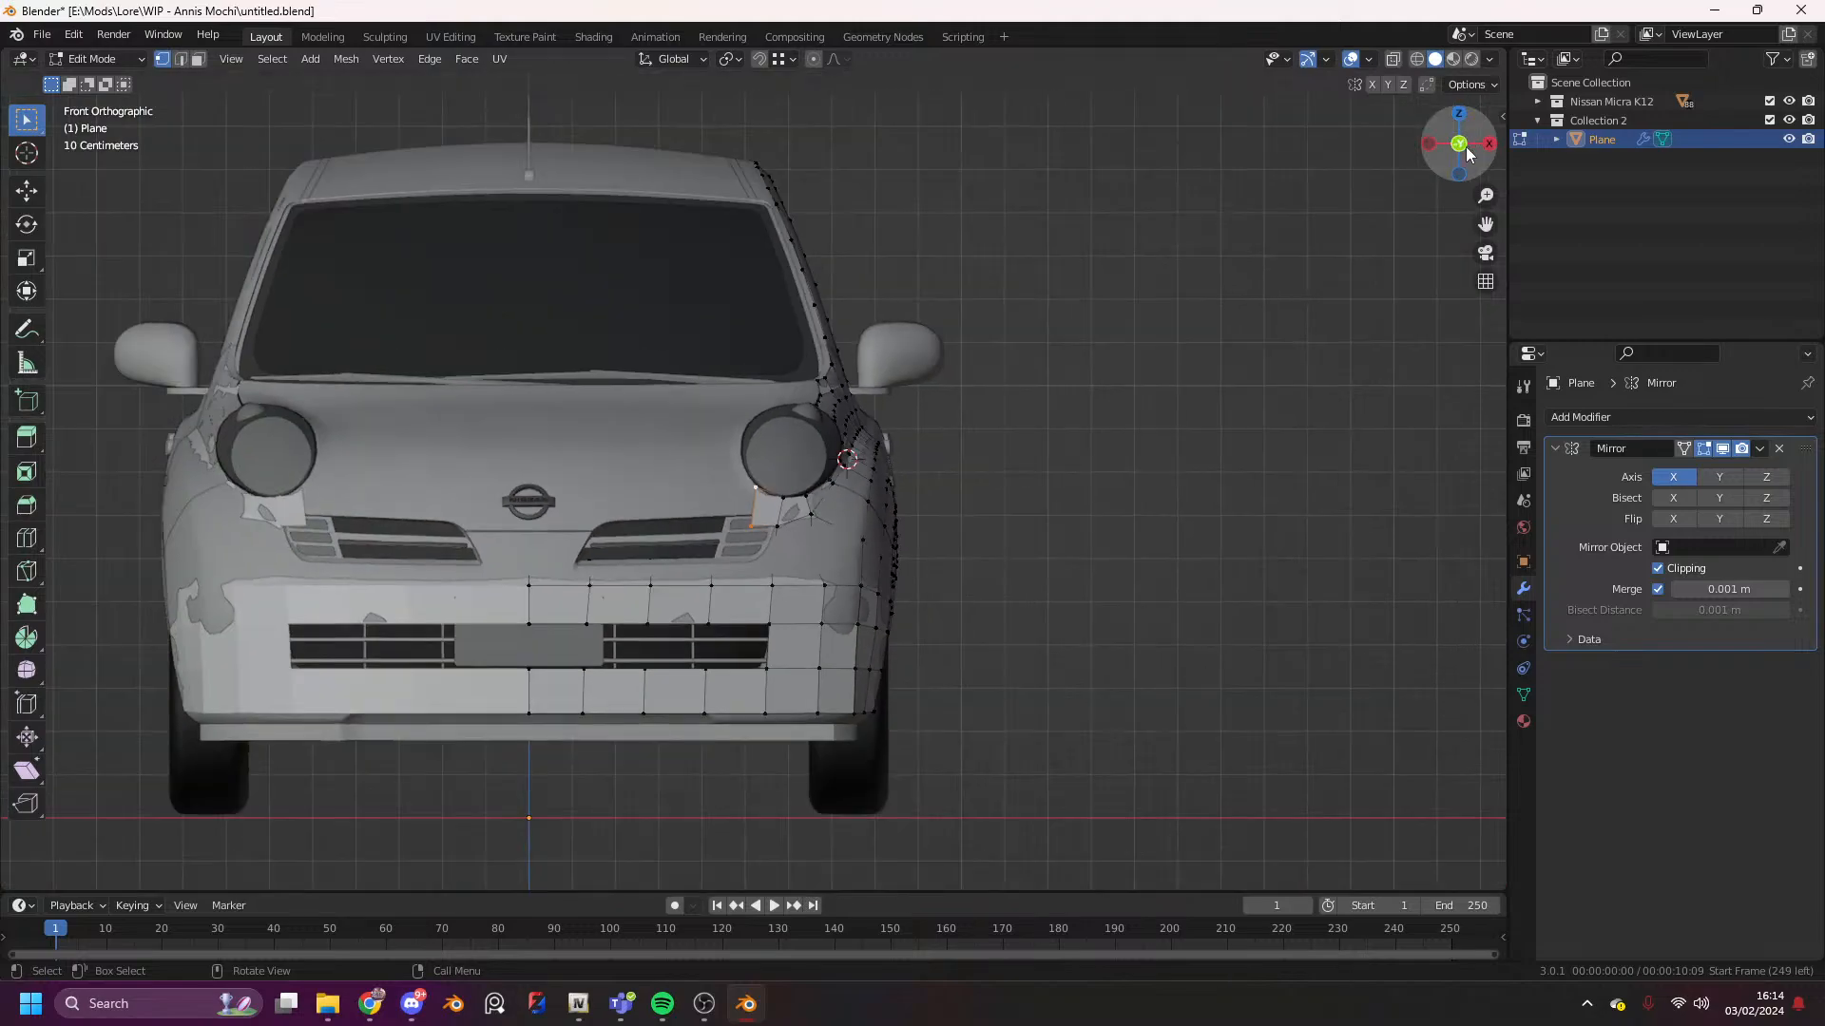
left_click_drag(1465, 147, 1442, 203)
key("e")
key("x")
left_click(1366, 304)
- Move the newly extruded edge forward along Y in two adjustments to follow the bonnet's front surface above the grille
scroll(1368, 303, "up", 4)
key("g")
key("y")
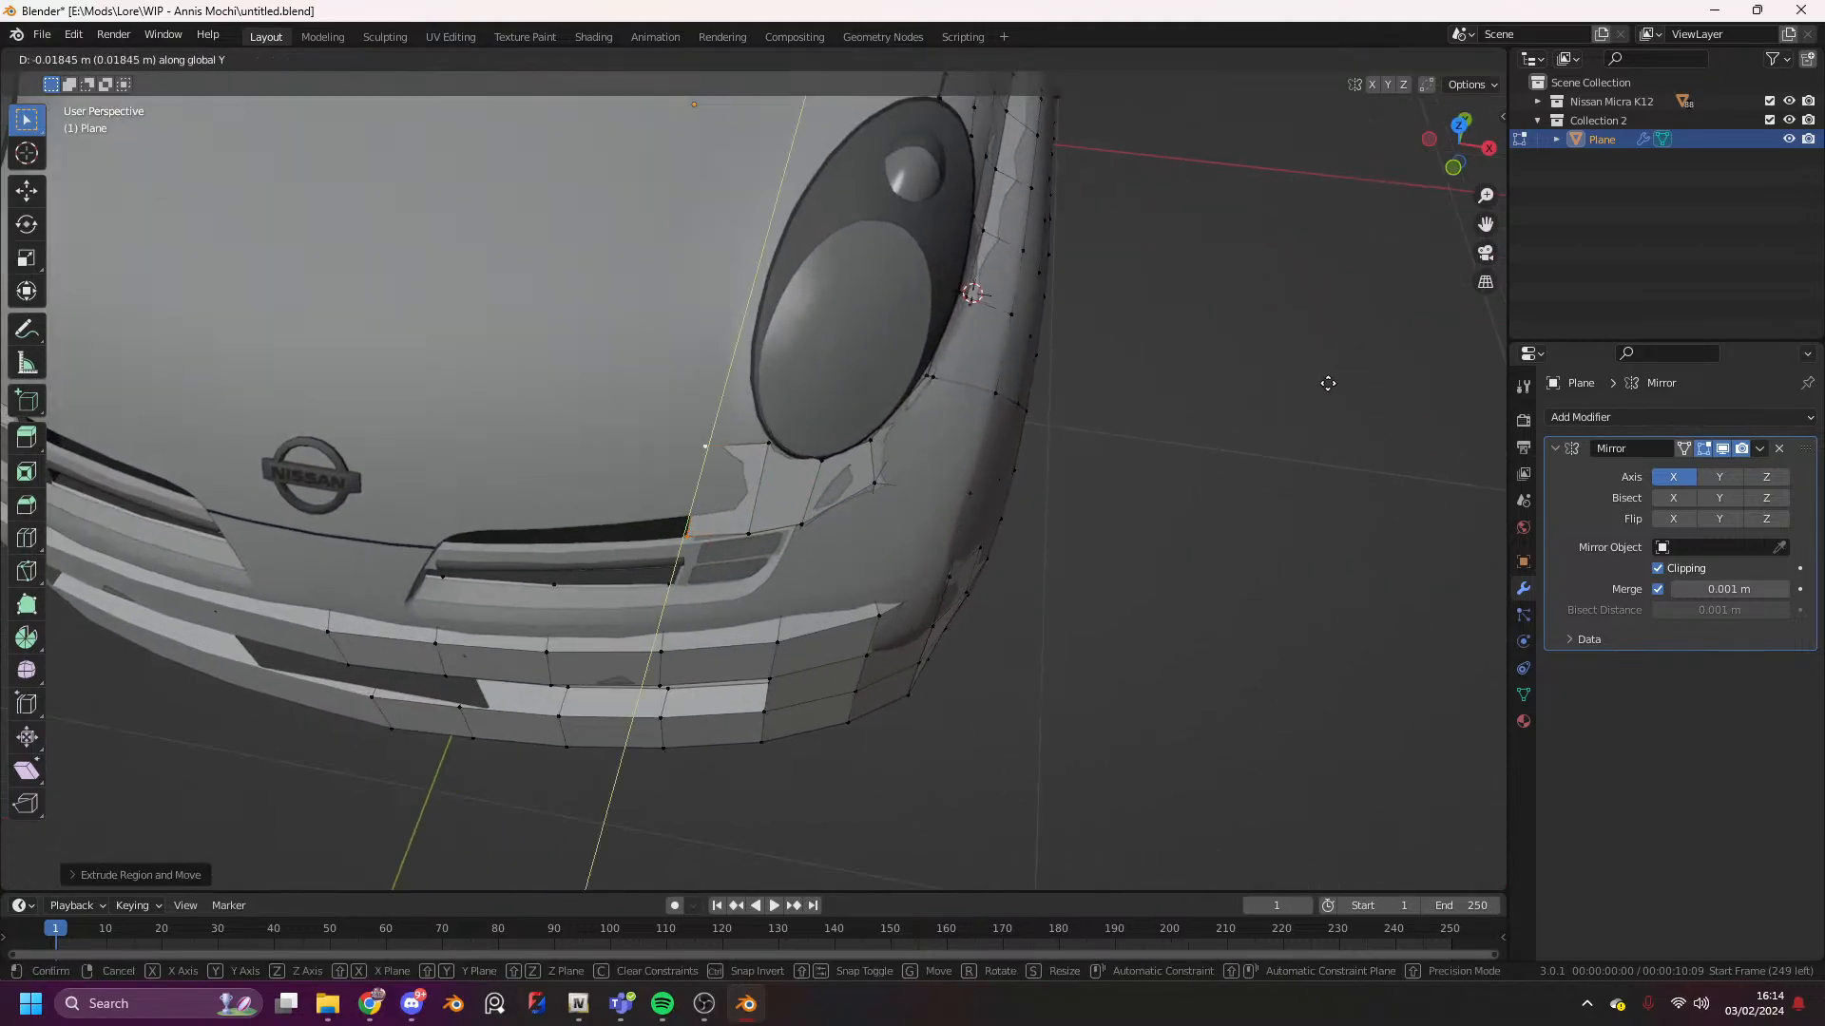
left_click(1327, 383)
scroll(1235, 496, "down", 3)
scroll(1253, 483, "up", 4)
key("g")
key("y")
left_click(1260, 488)
- Extrude a second segment of the strip above the upper grille along X and move its end edge forward along Y
scroll(1266, 489, "down", 3)
key("e")
key("x")
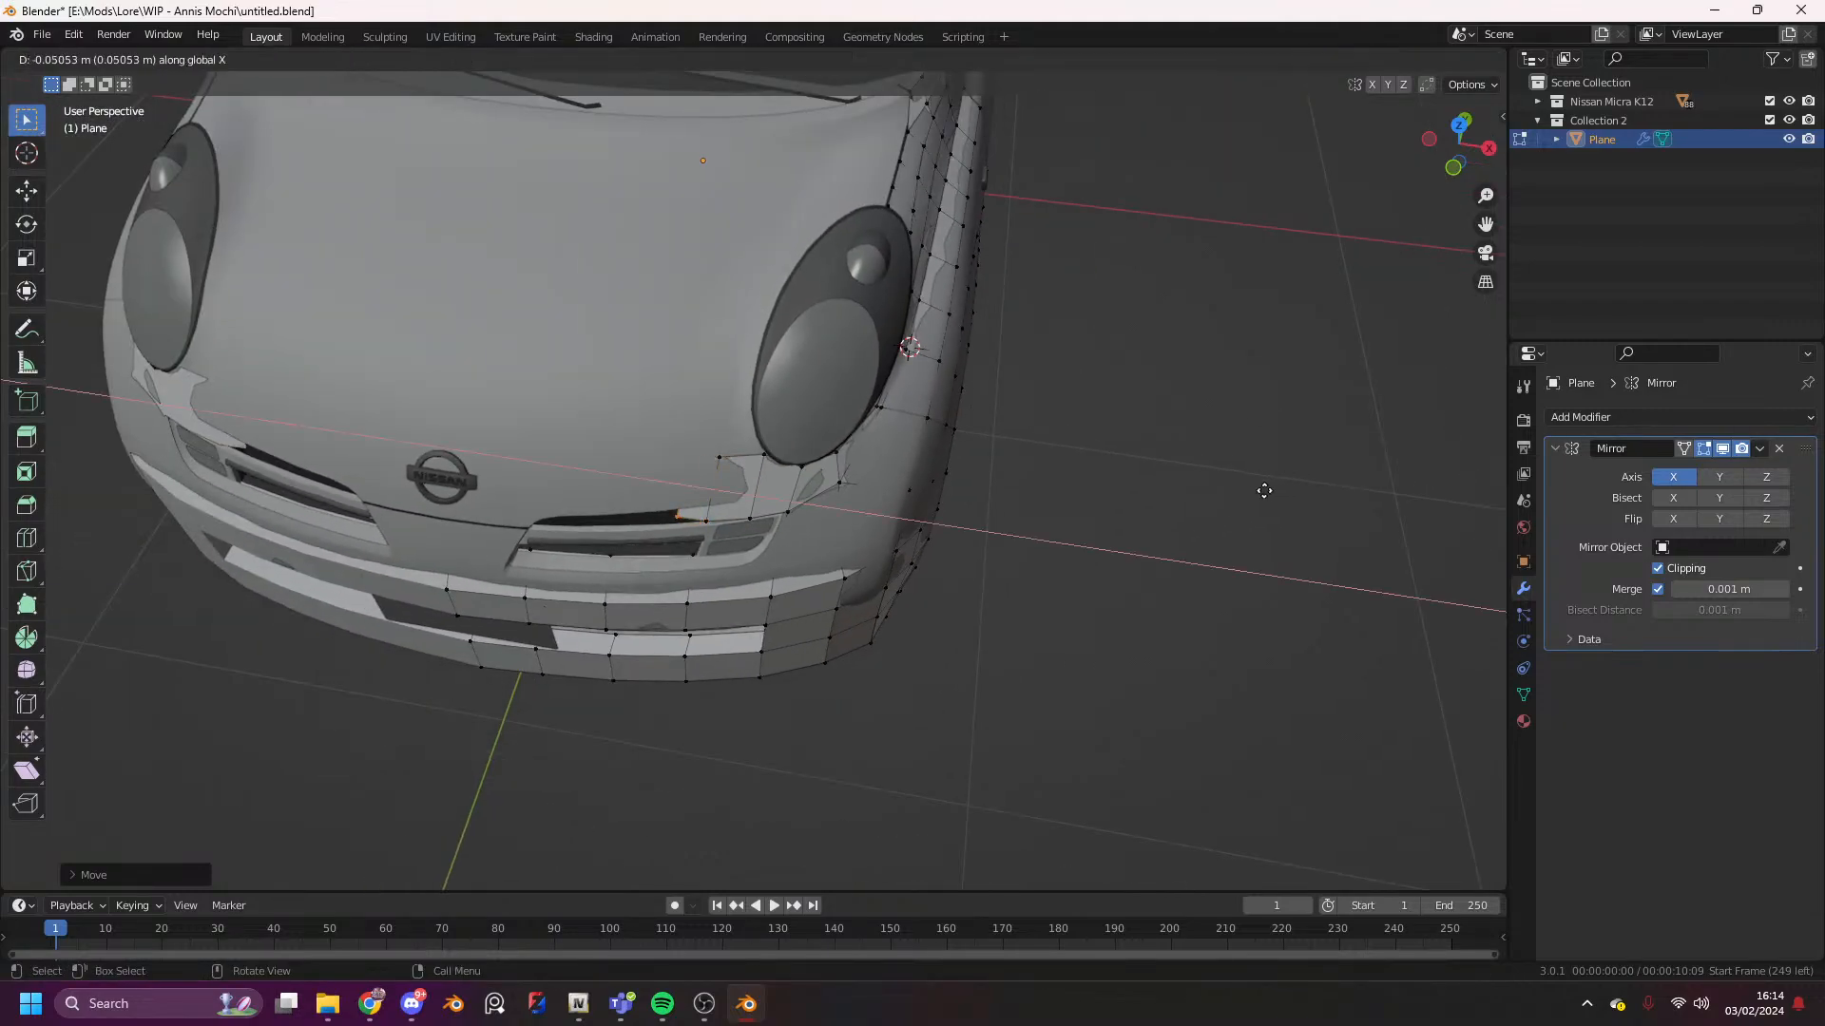
key("y")
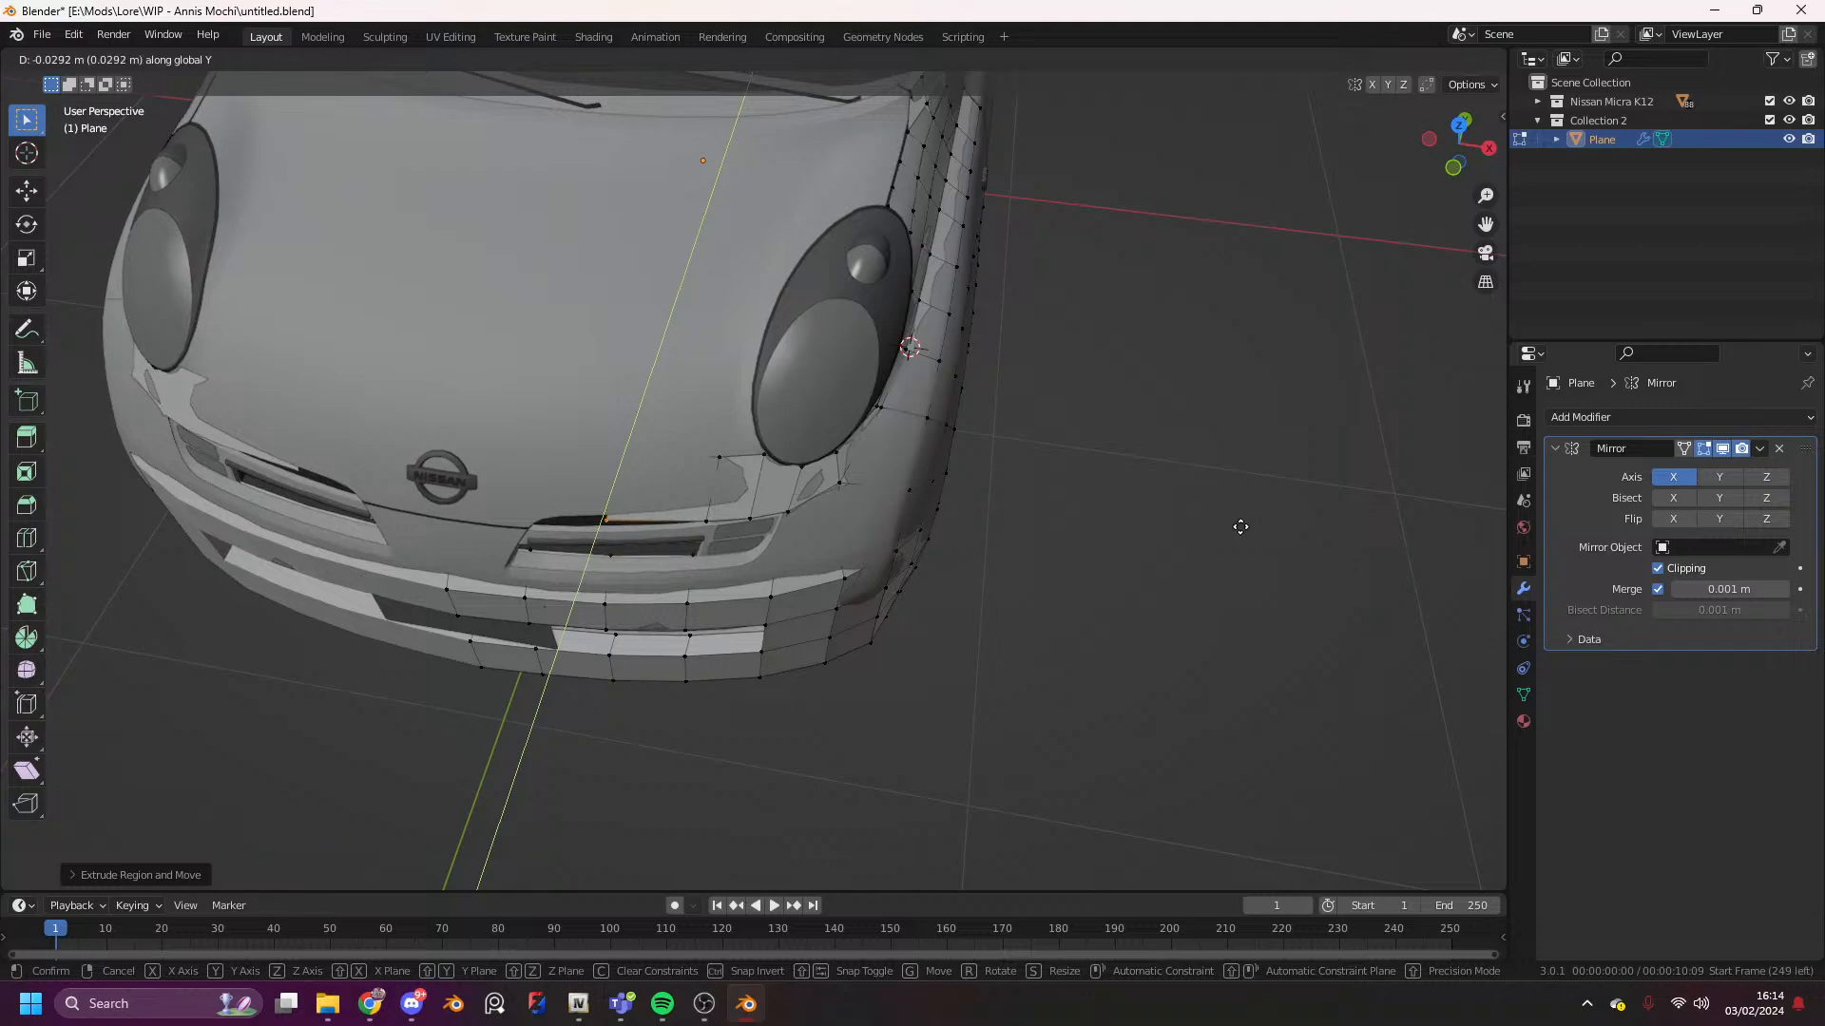
left_click(1229, 589)
- Extrude a third segment along X to the upper grille's inner corner and move its end edge forward about 0.019 m along Y
scroll(1235, 591, "up", 2)
key("e")
key("x")
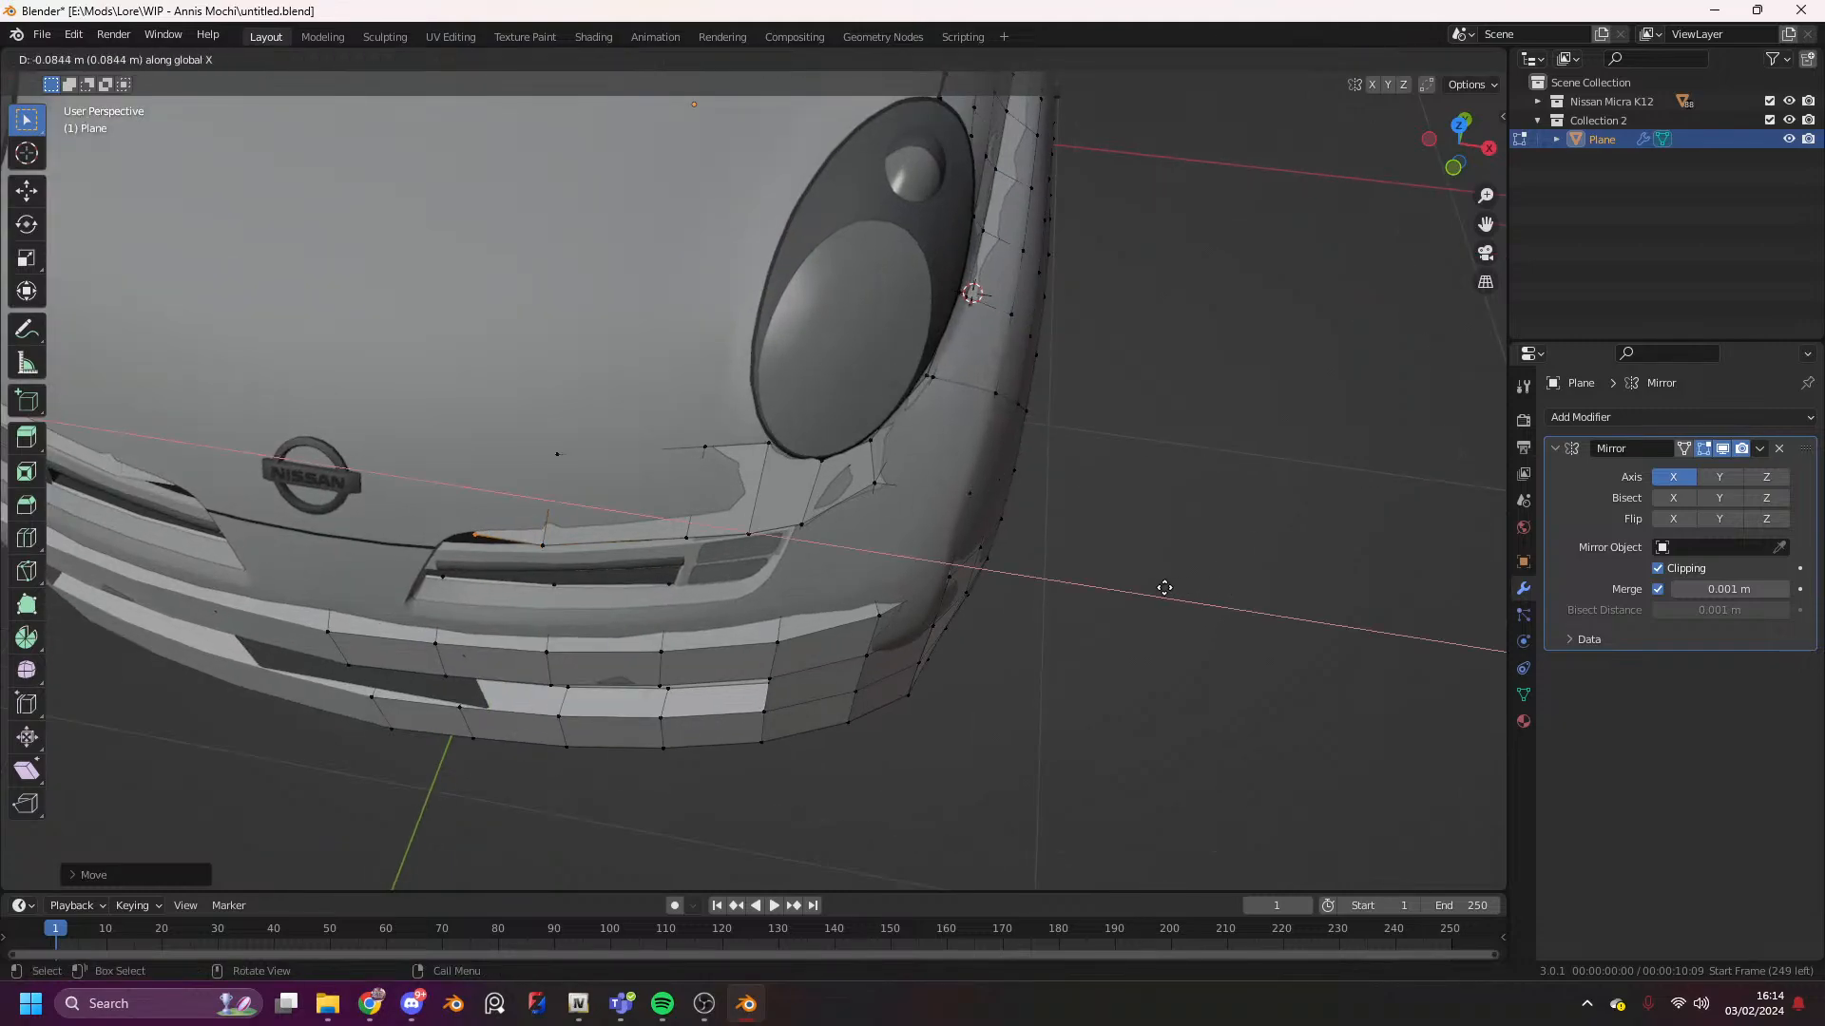
left_click(1154, 591)
key("g")
key("y")
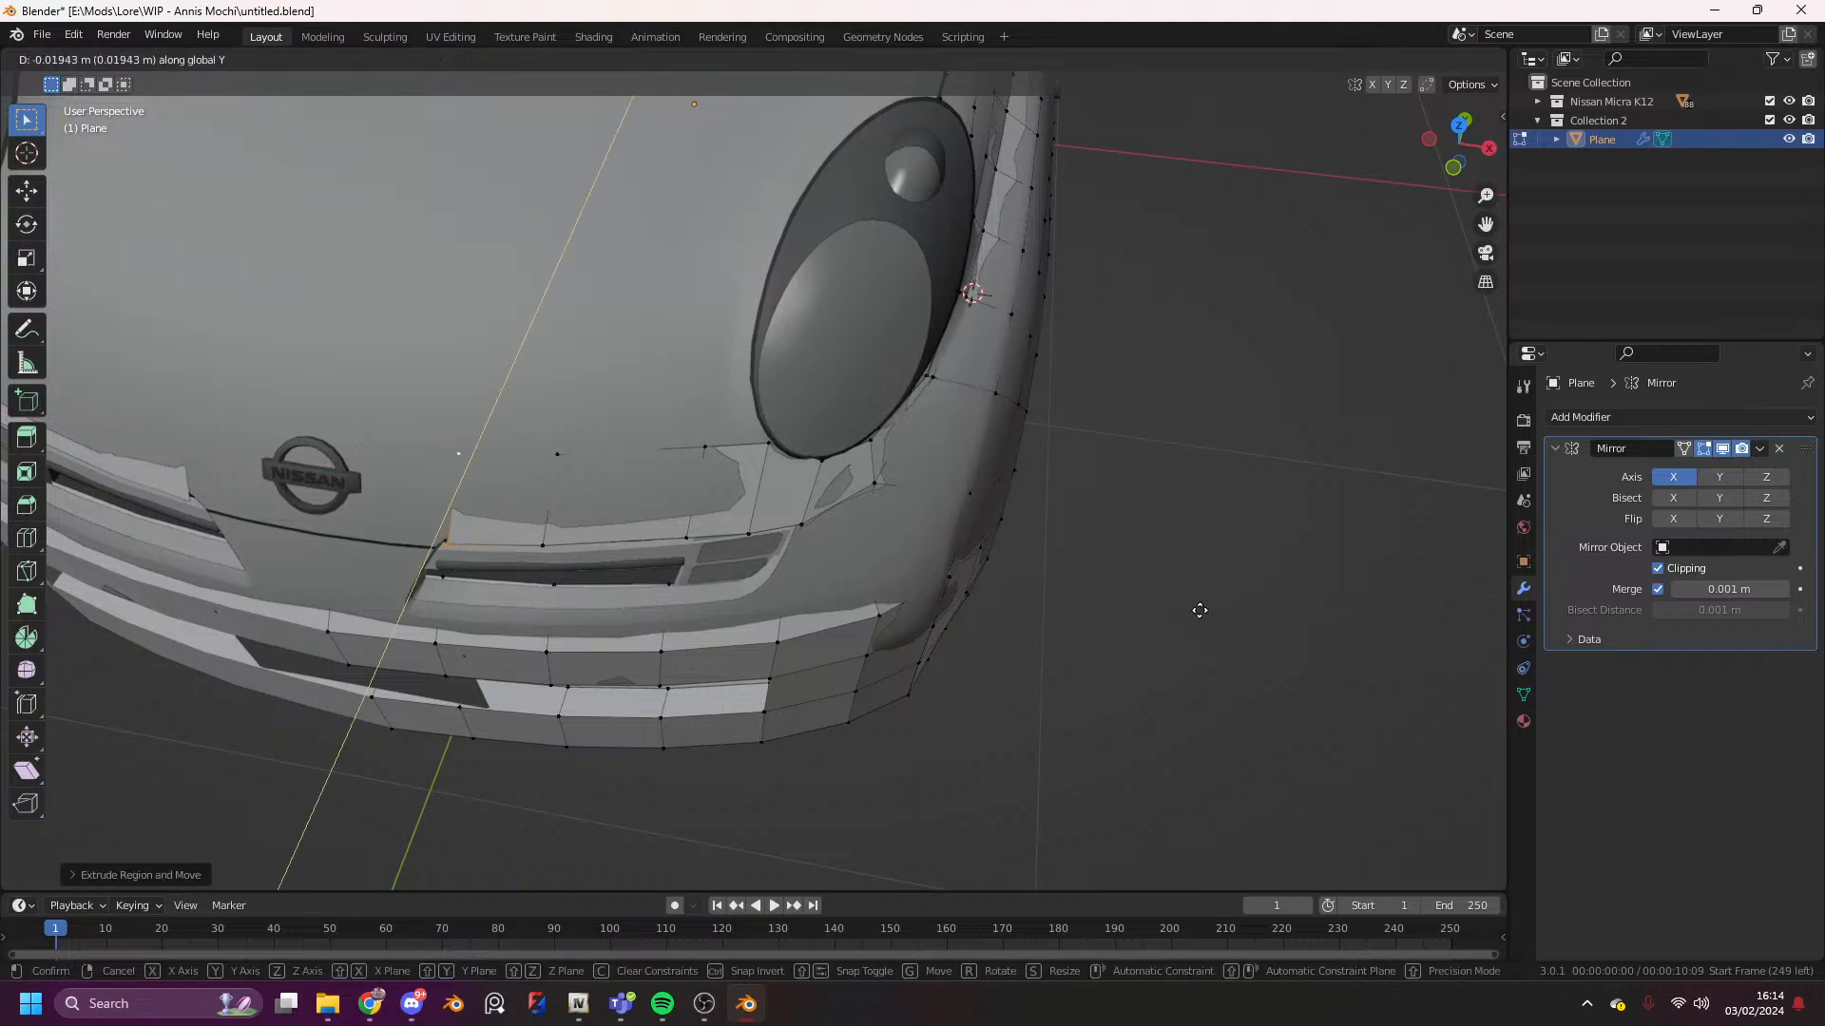
left_click(1200, 611)
- Extrude the strip's last segment along X to the centreline and move its end edge forward along Y about 0.014 m
key("e")
key("x")
left_click(1020, 586)
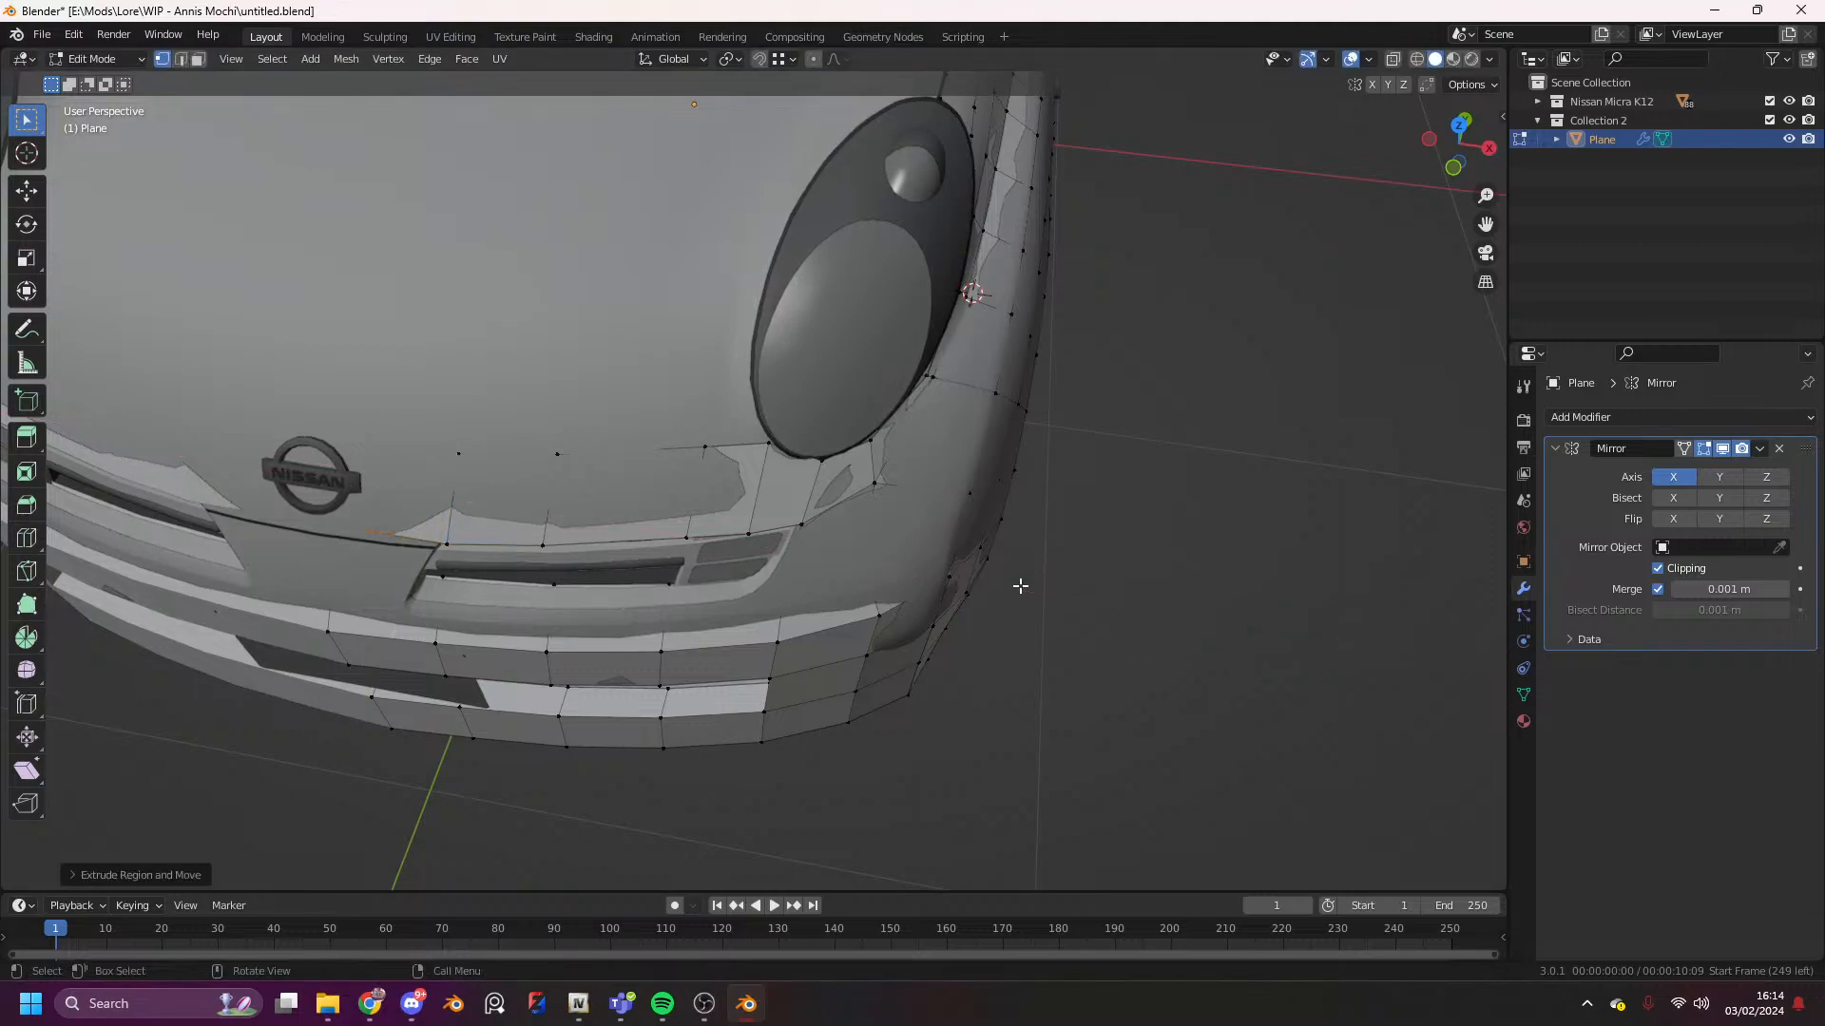
- Leave mesh editing and examine the mirrored body mesh over the car and isolated in local view
key("Tab")
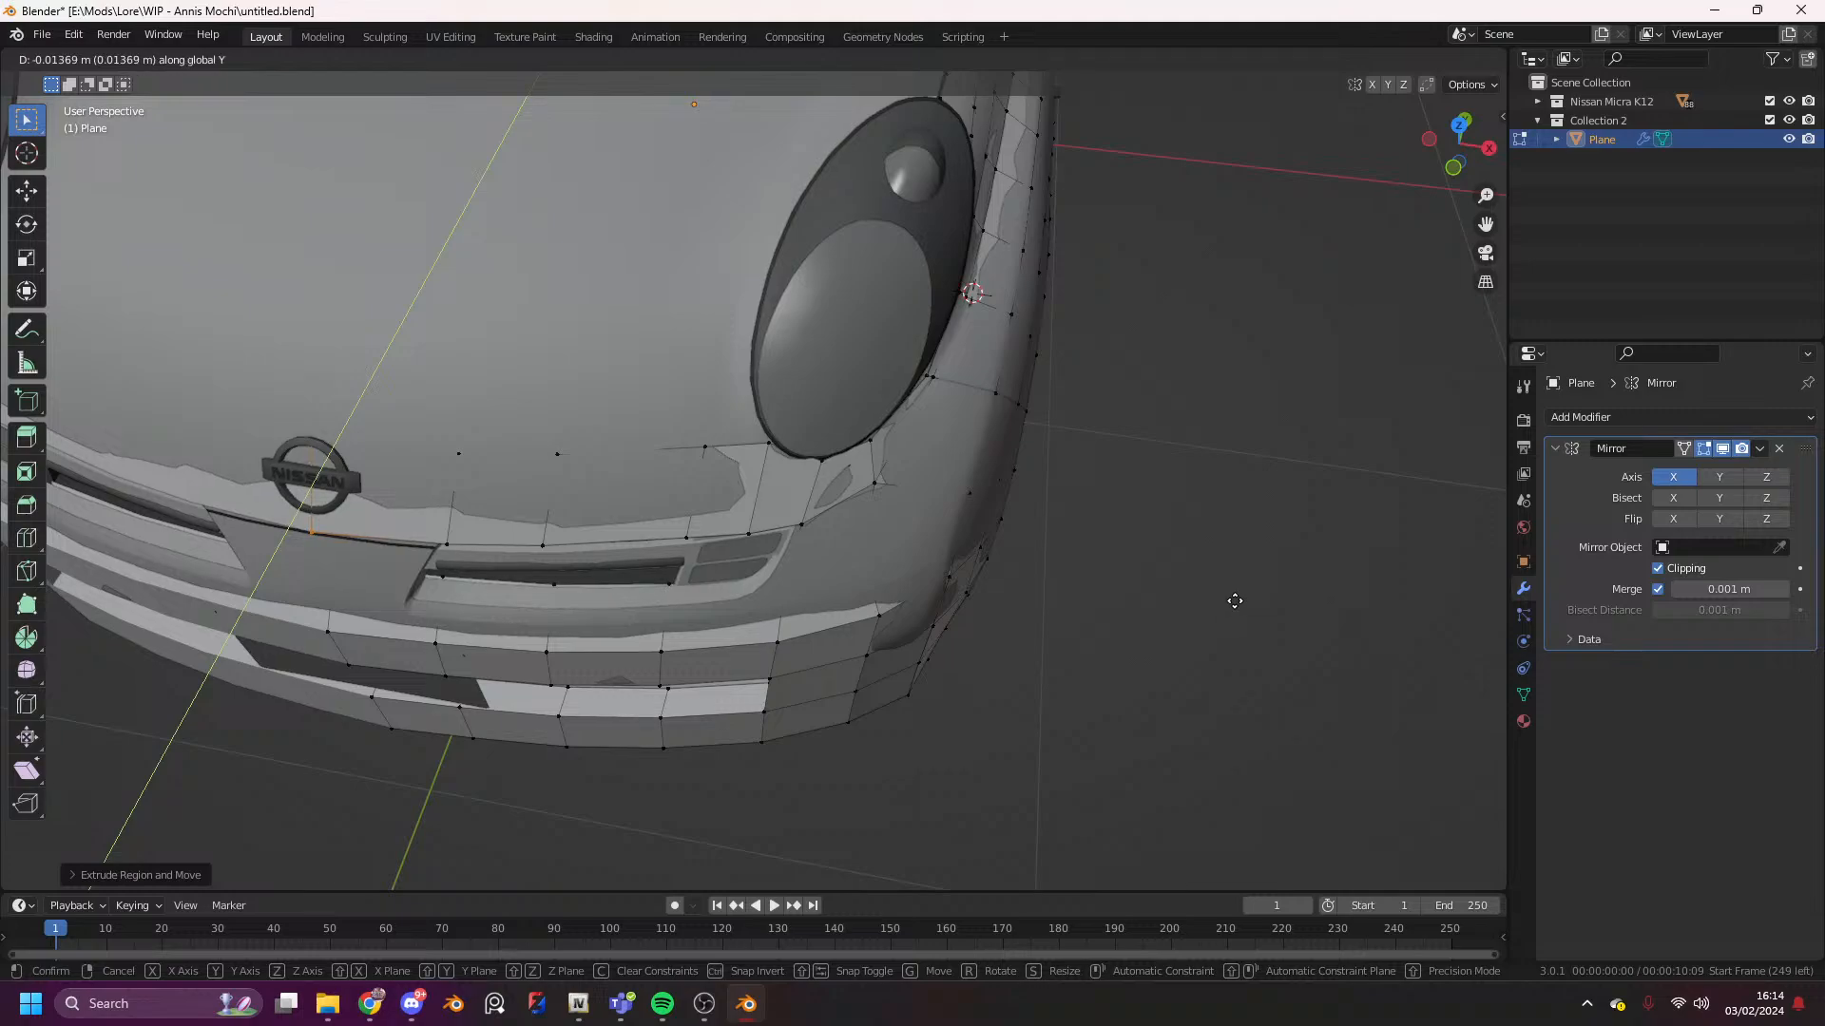
scroll(1165, 342, "down", 5)
left_click_drag(1448, 154, 1318, 39)
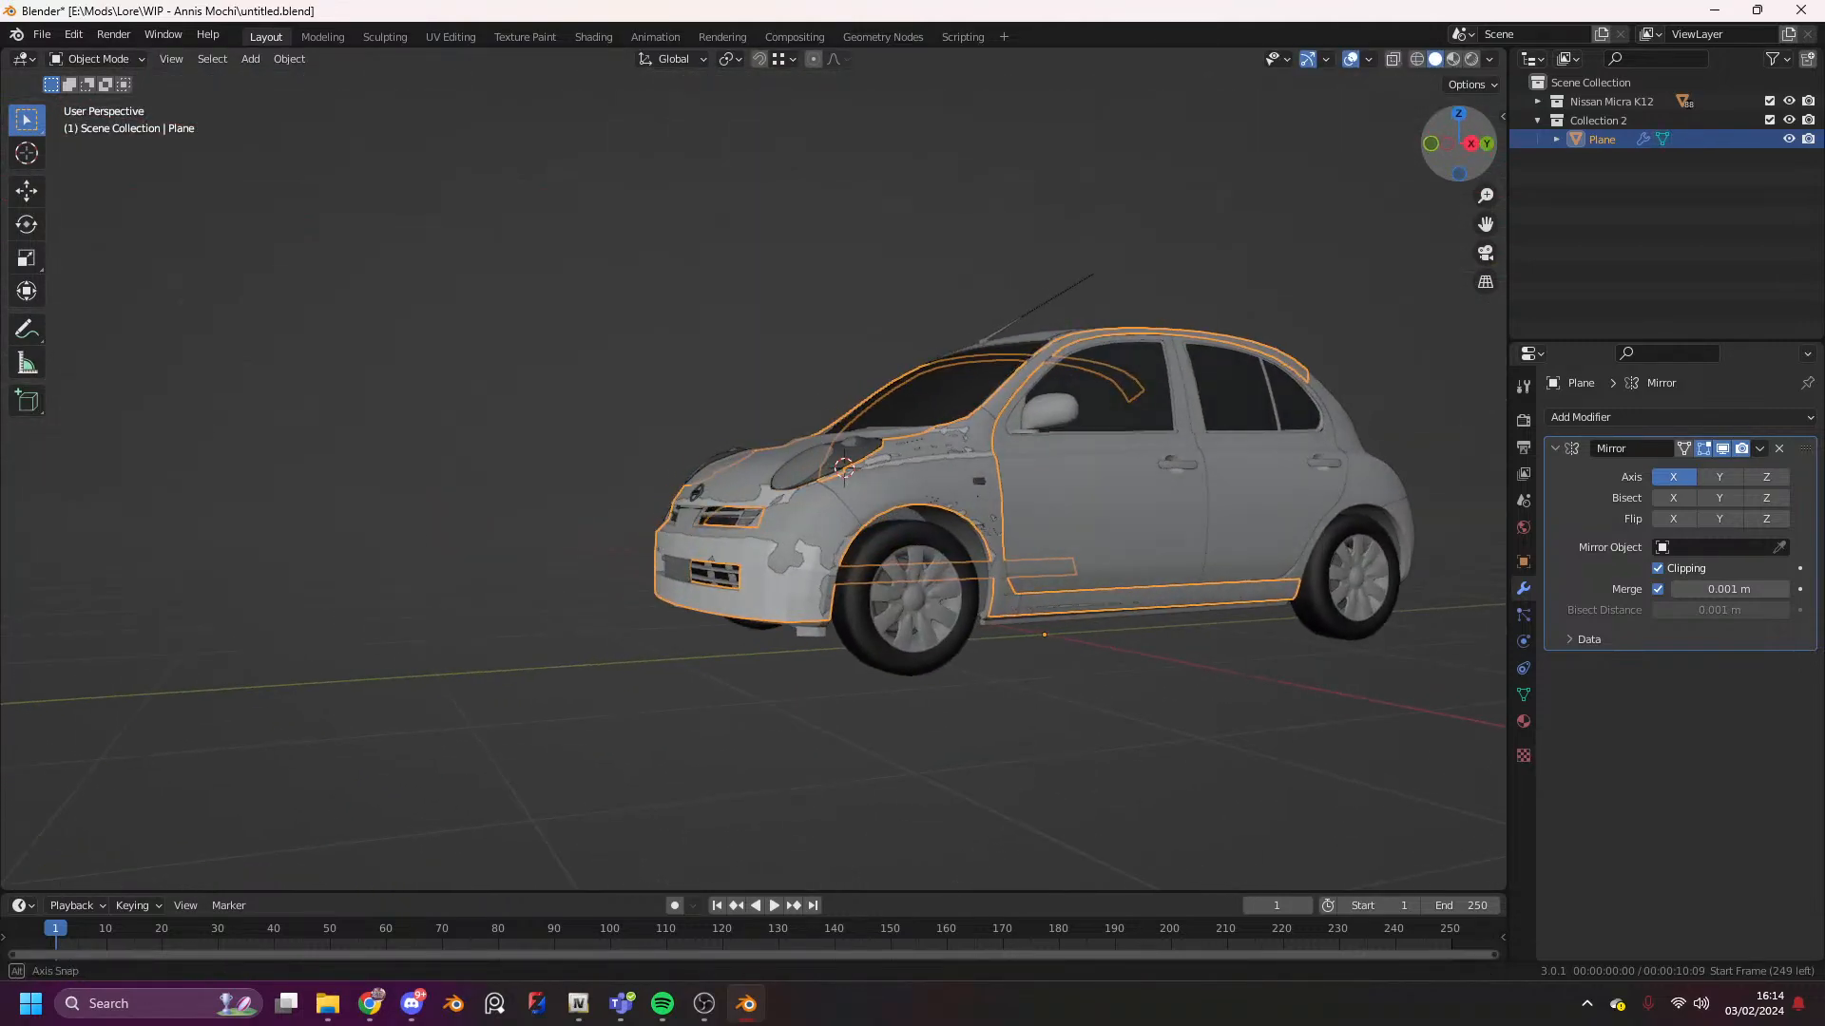
key("Tab")
left_click_drag(1448, 160, 1517, 156)
key("Tab")
key("KP_Divide")
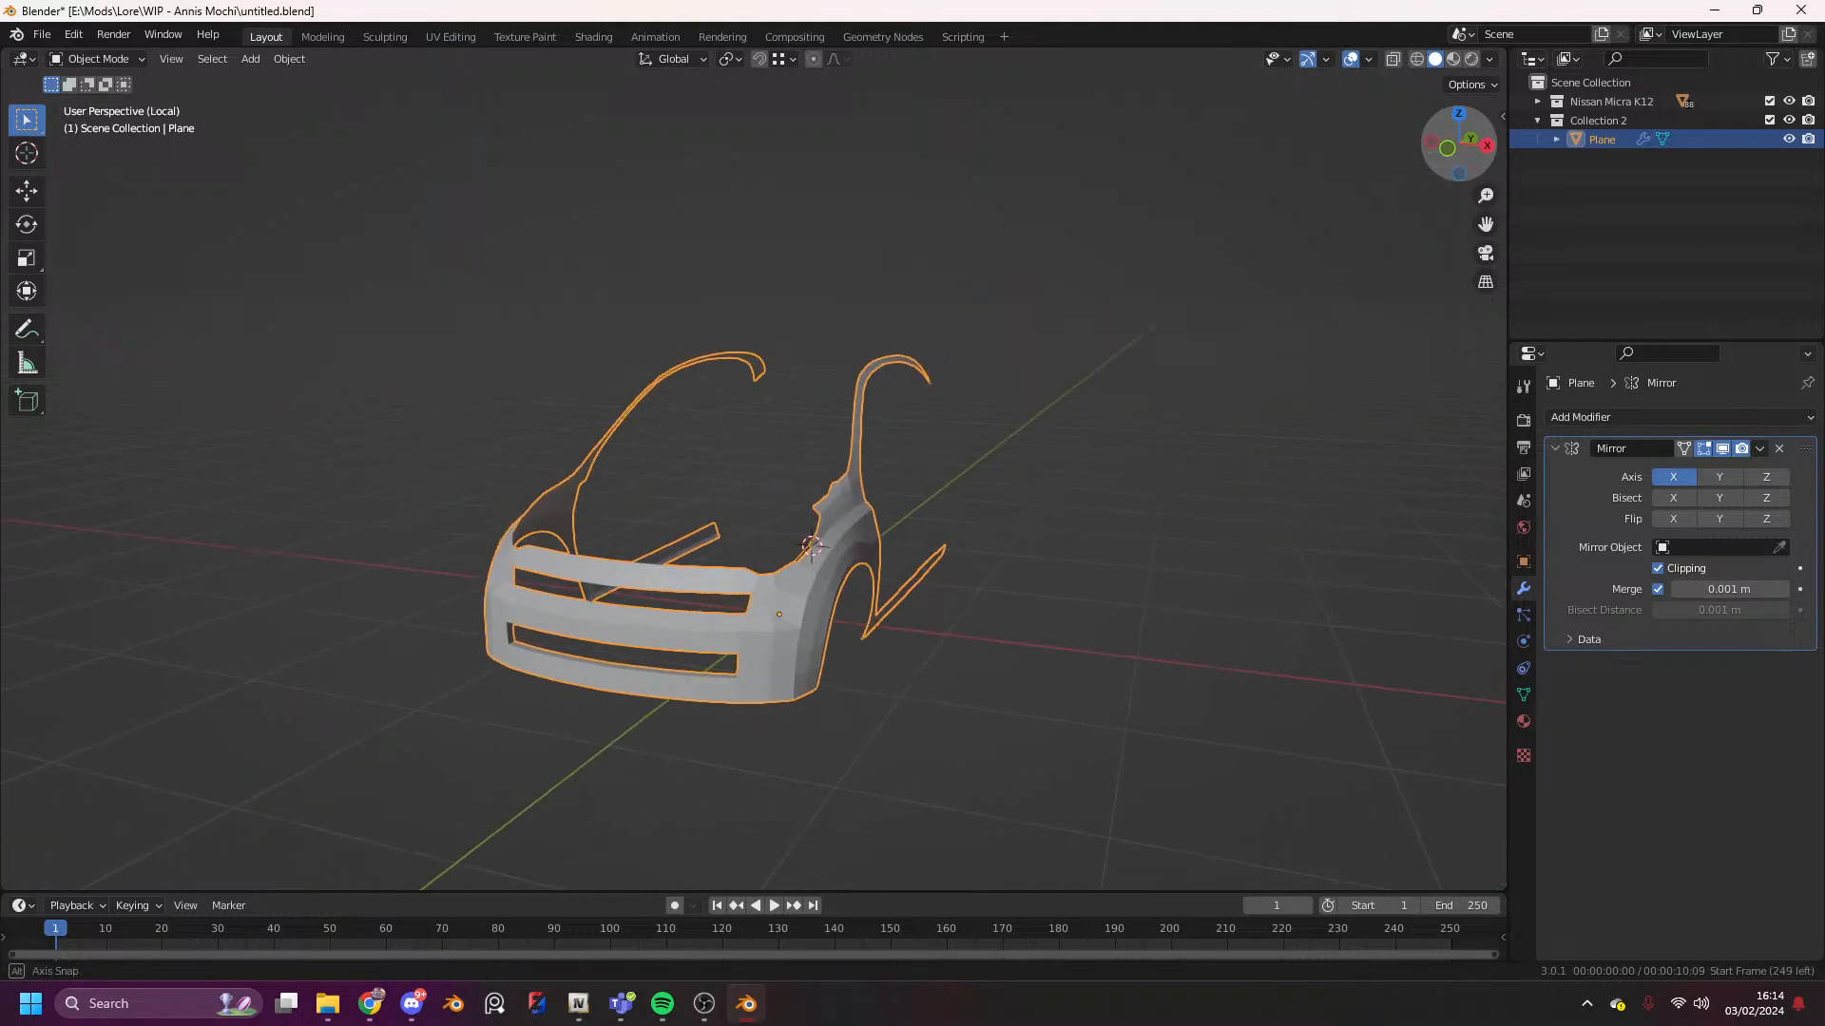
key("KP_Divide")
key("Tab")
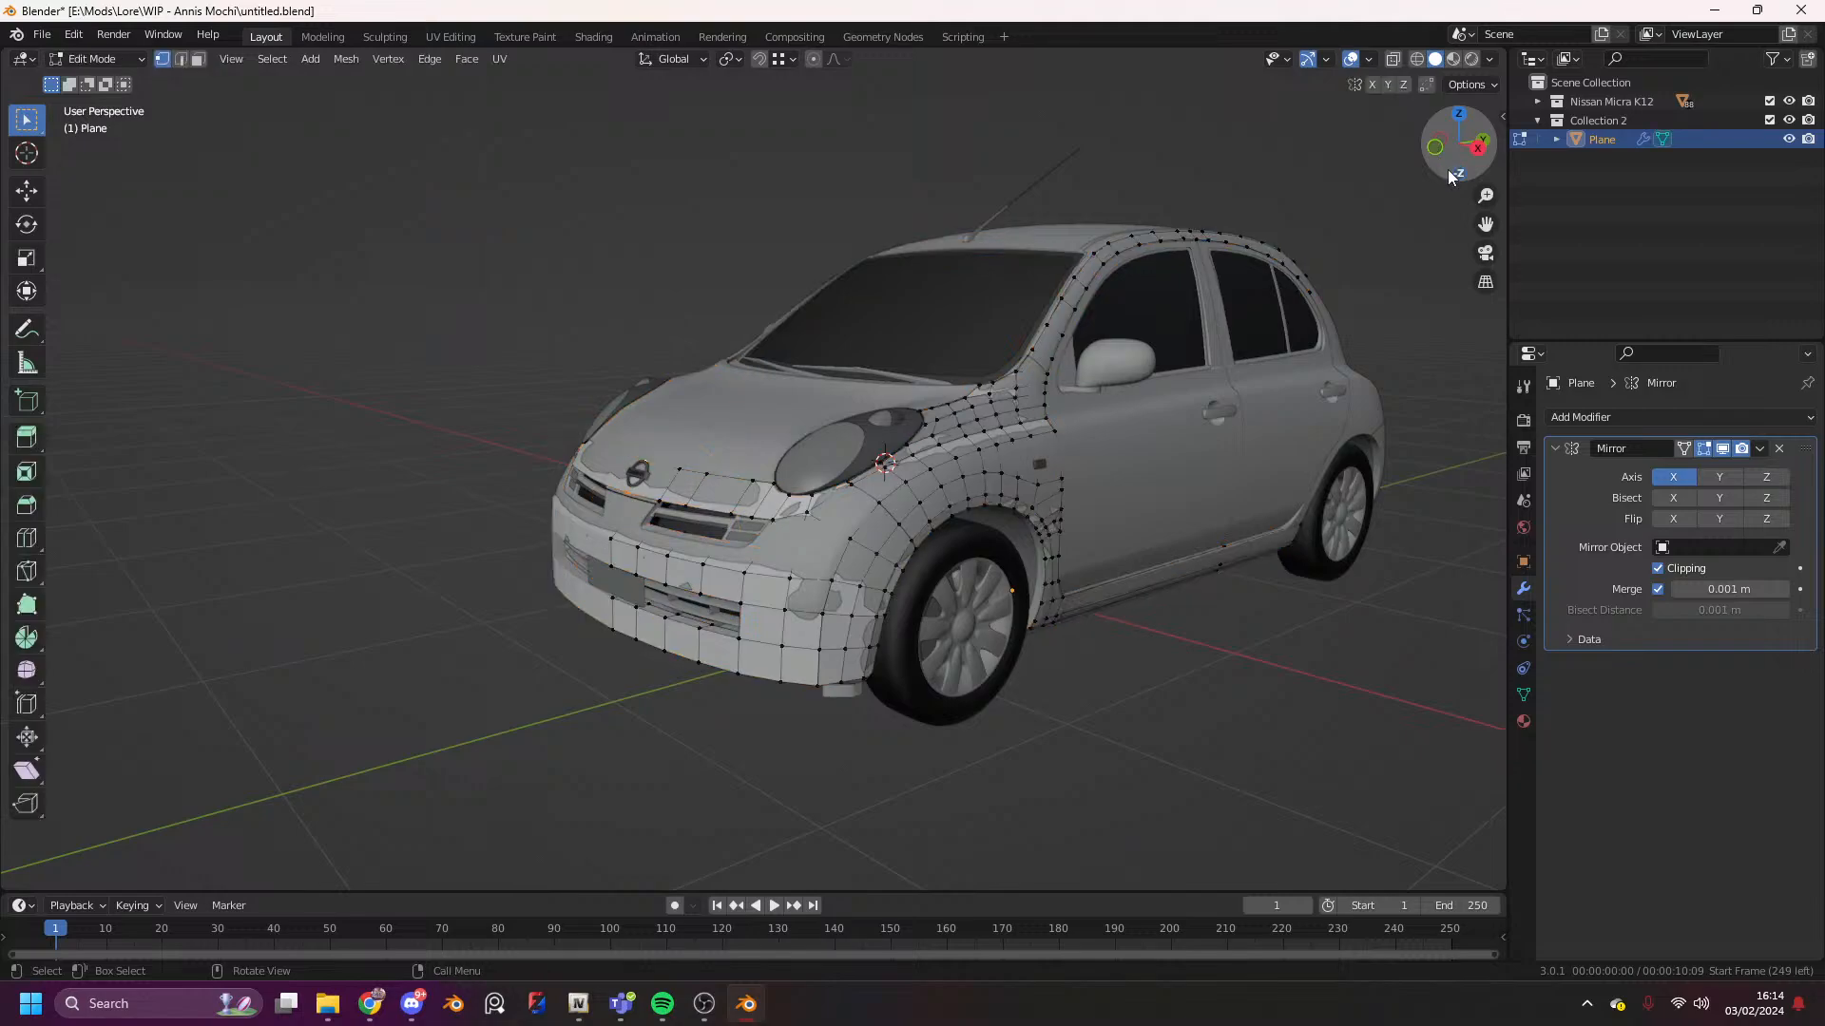
- Highlight the linked body mesh and examine the strip's coverage between the grille and the headlight
left_click(1476, 152)
left_click_drag(1473, 173, 1651, 198)
scroll(857, 546, "up", 3)
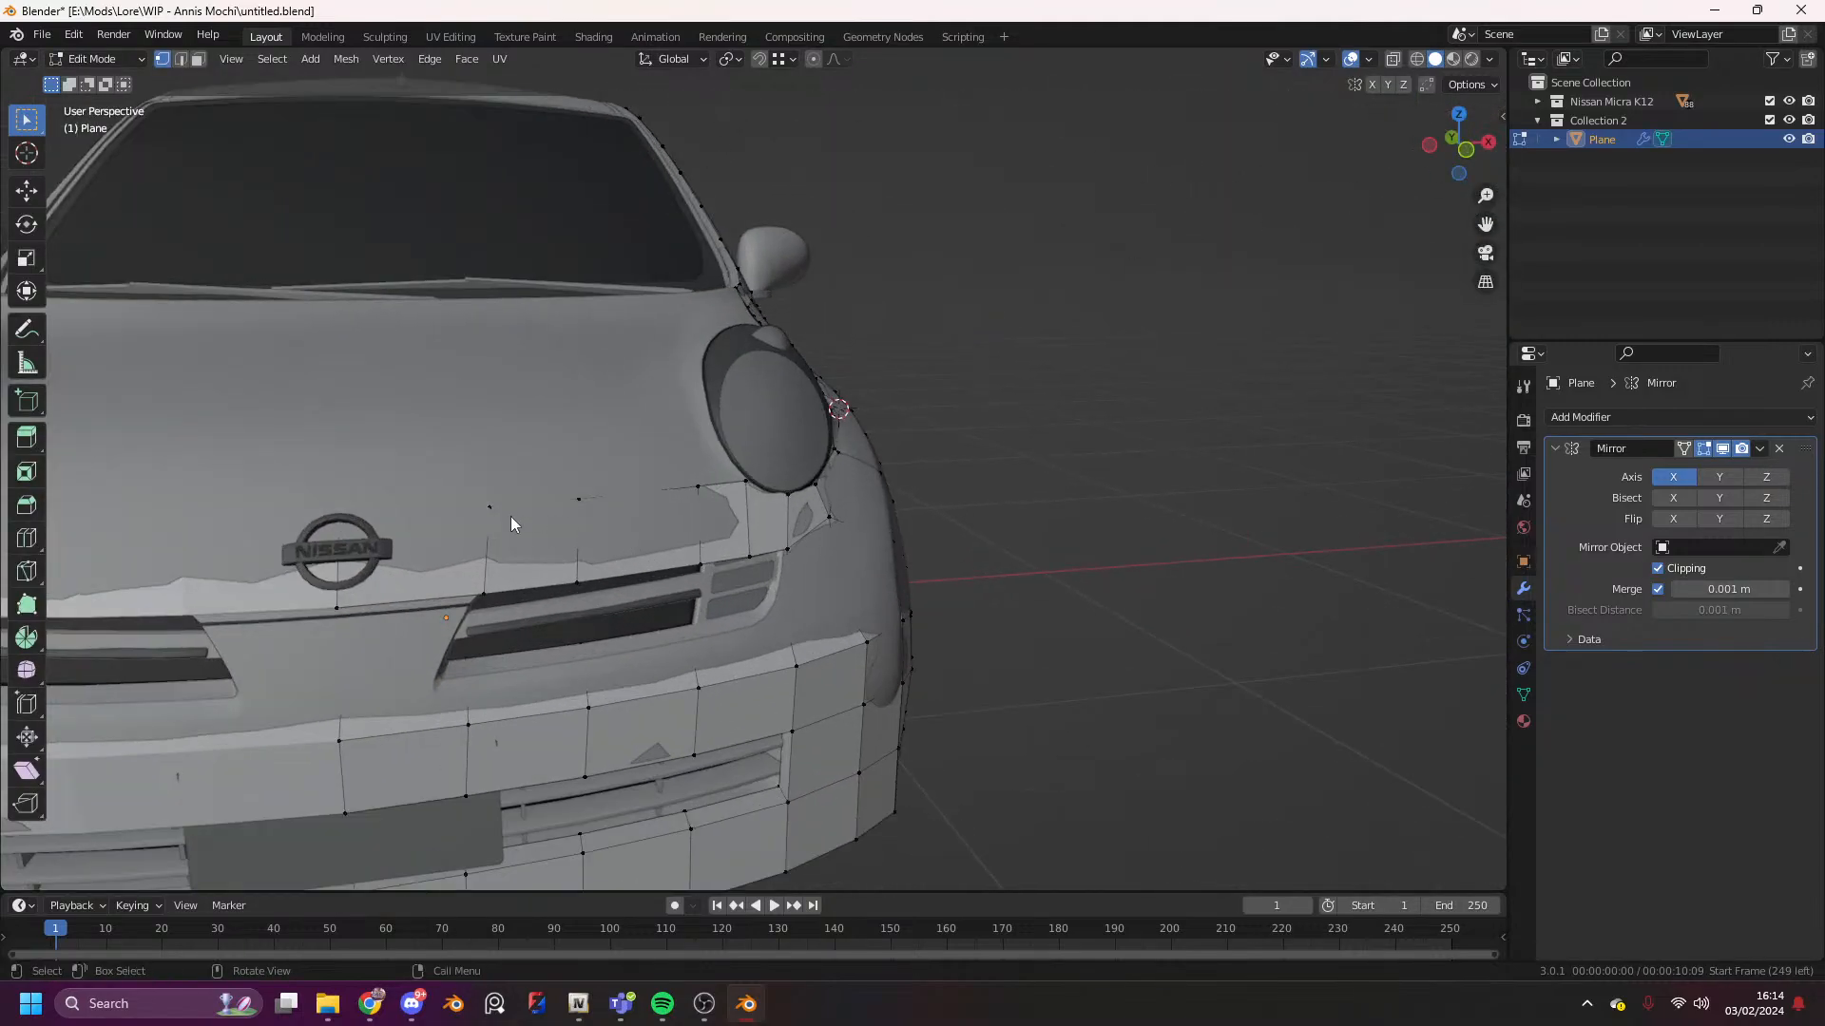
left_click(492, 587, "alt")
key("ctrl+l")
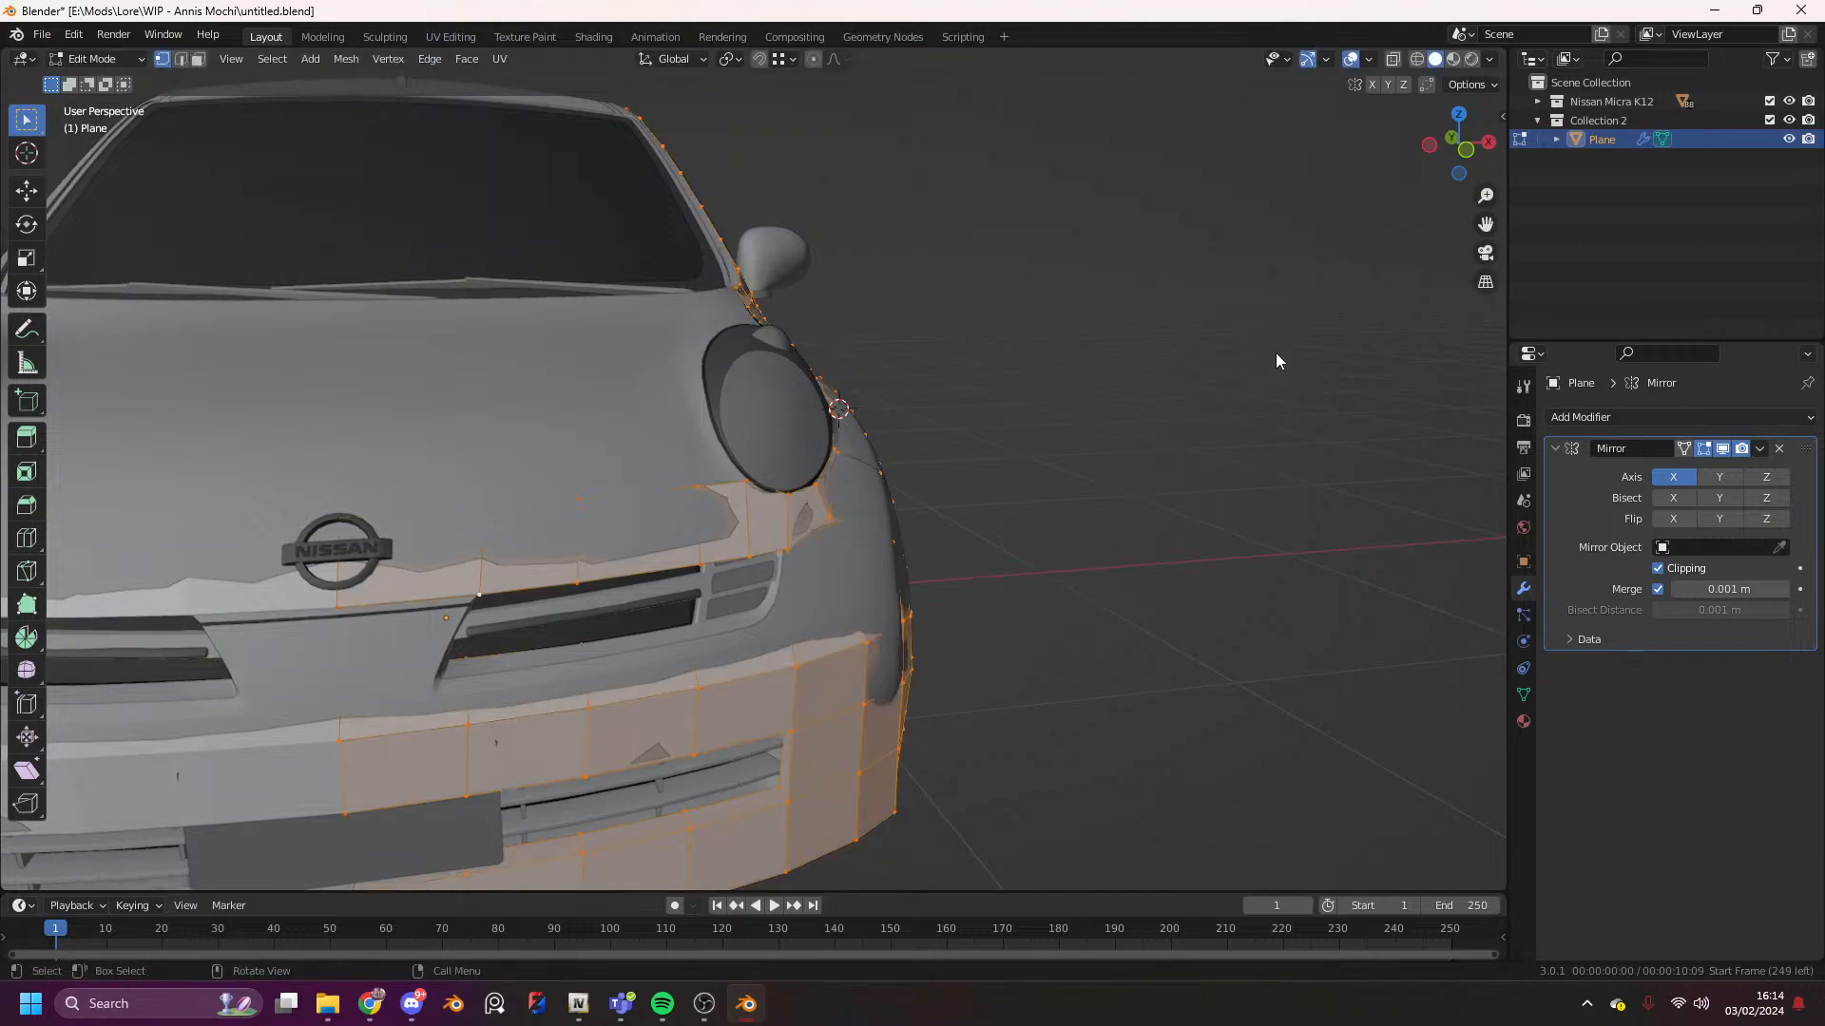
scroll(1274, 364, "down", 5)
scroll(739, 450, "up", 4)
left_click(909, 582)
key("a")
left_click_drag(1461, 145, 1359, 159)
scroll(1500, 261, "up", 3)
middle_click_drag(689, 346, 842, 525, "shift")
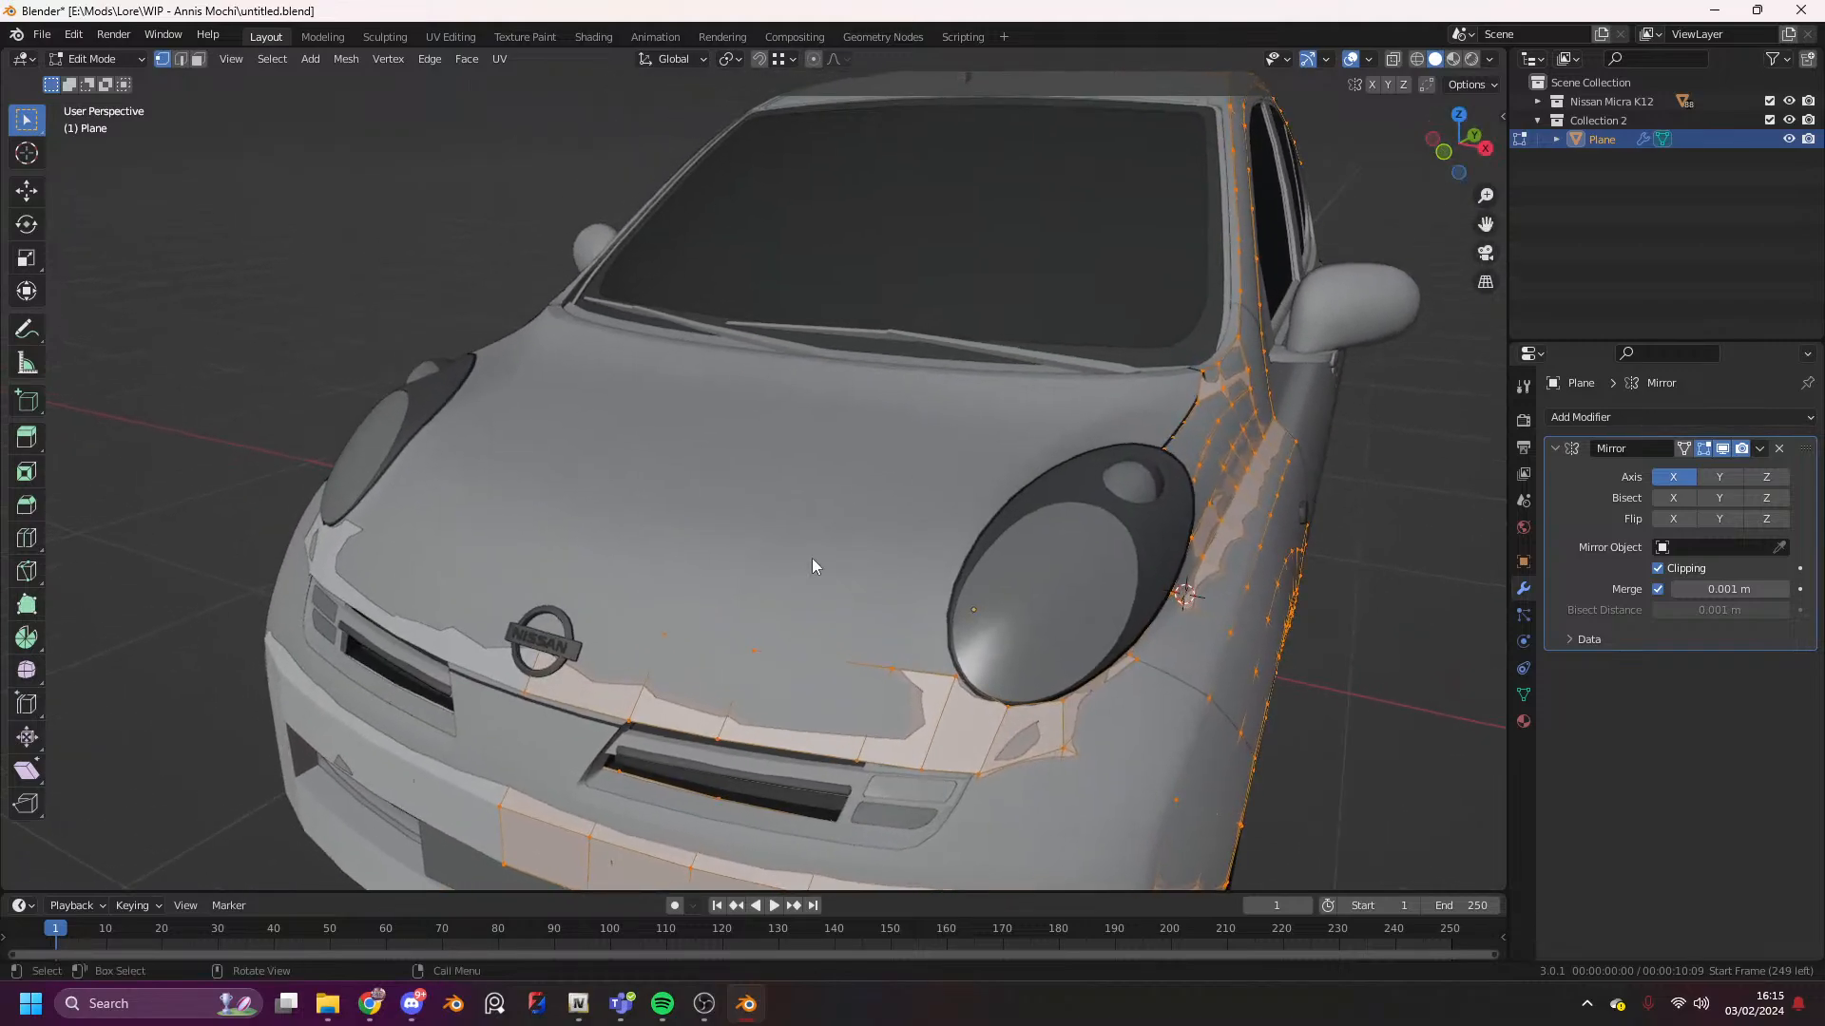
- In front view, extrude the strip's upper vertex beside the headlight about 0.055 m up along the headlight's inner edge
left_click(937, 647)
left_click(1443, 152)
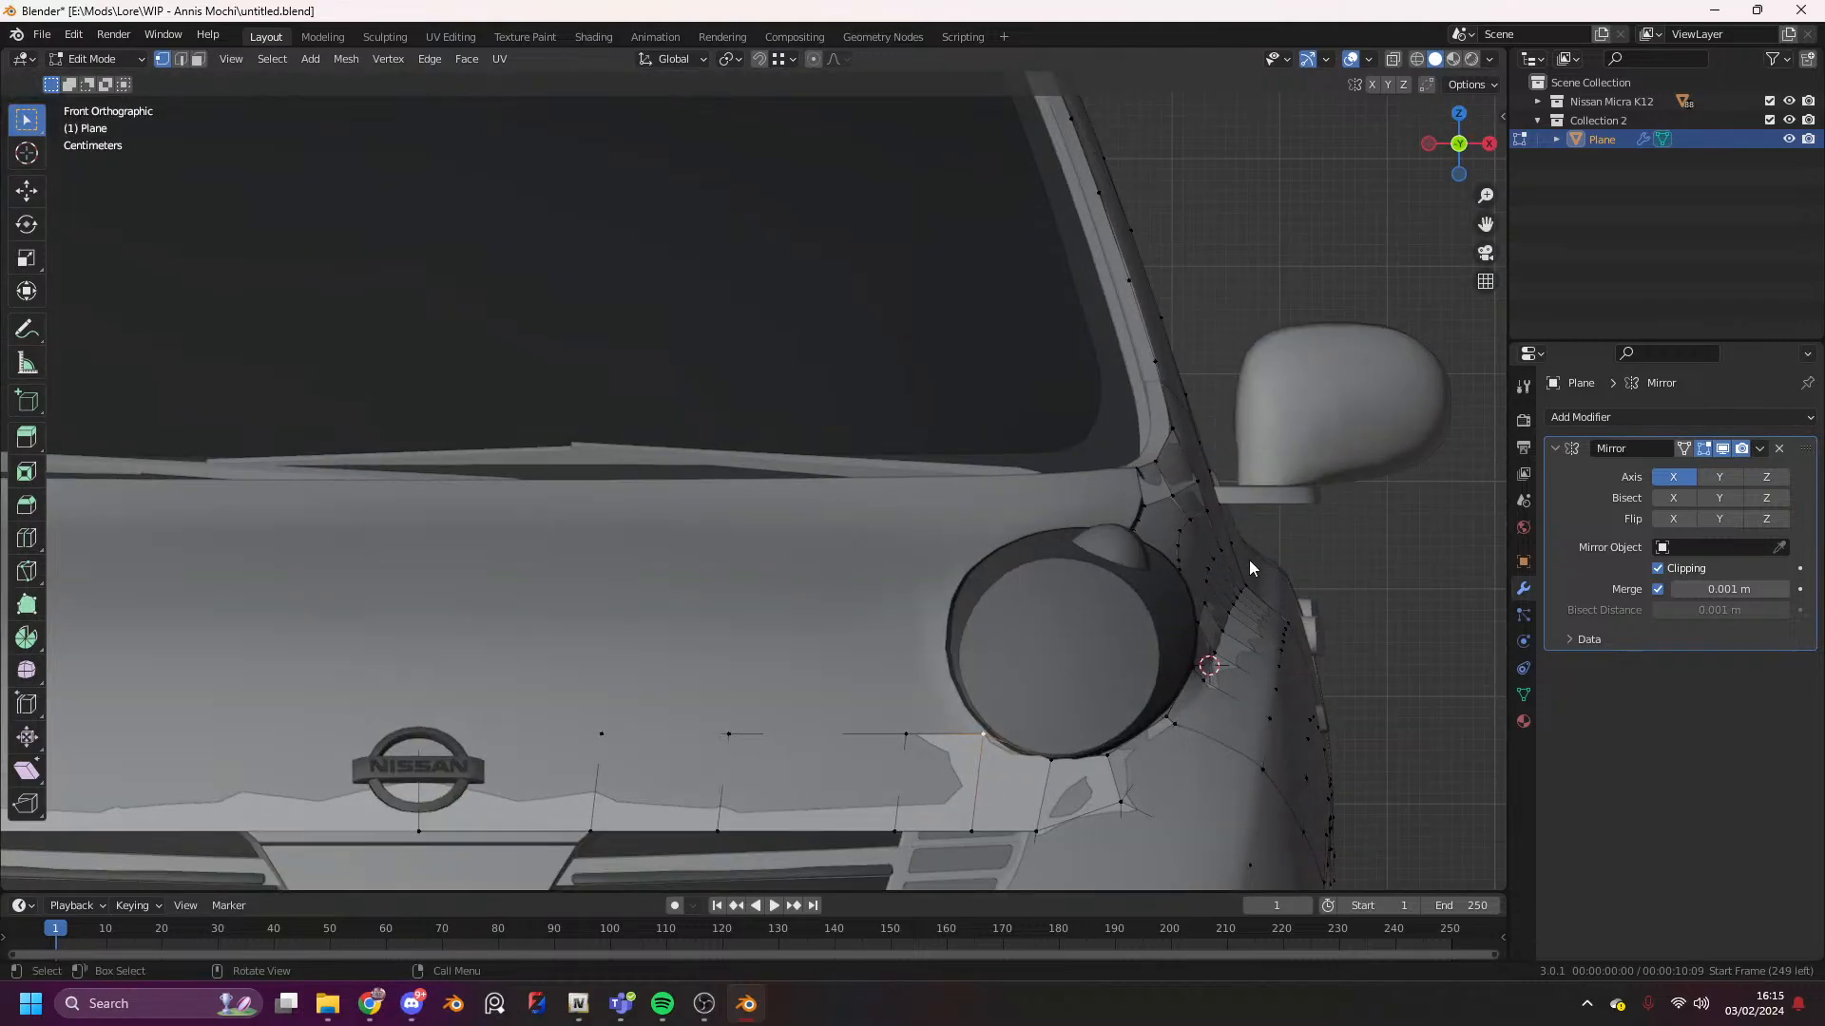
key("g")
left_click(1098, 190)
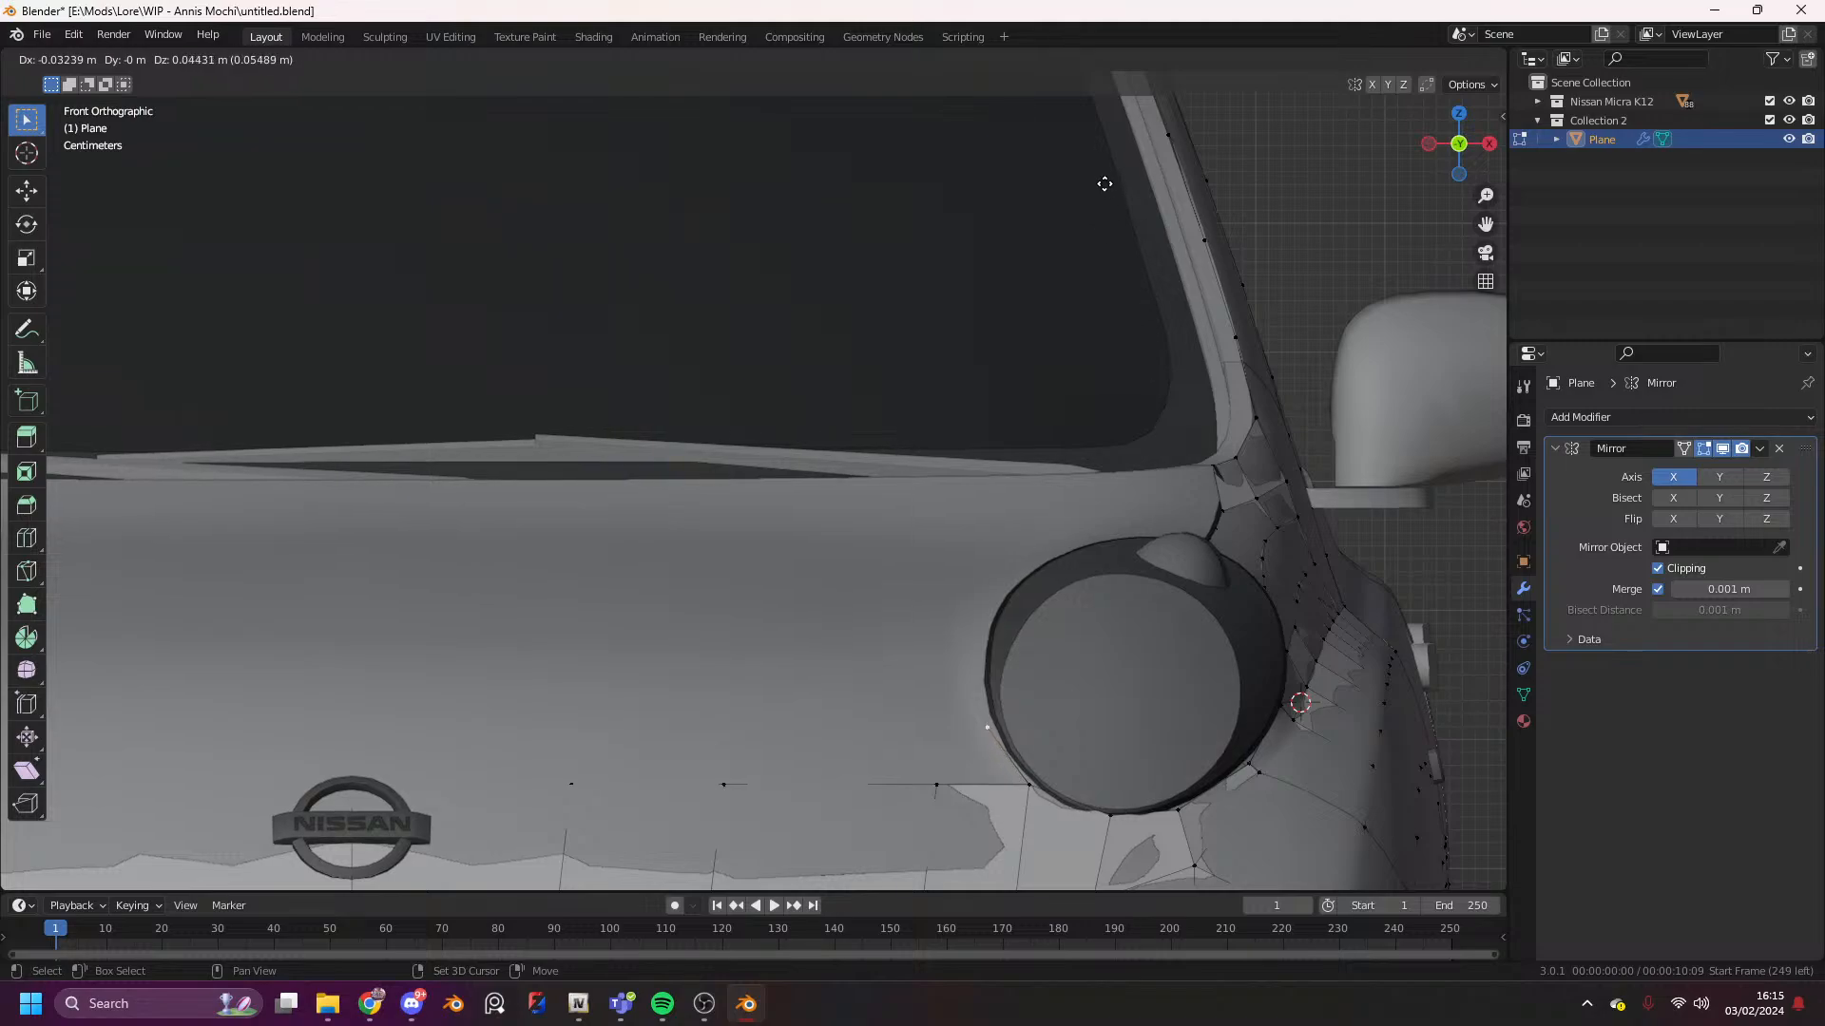
scroll(933, 601, "down", 2)
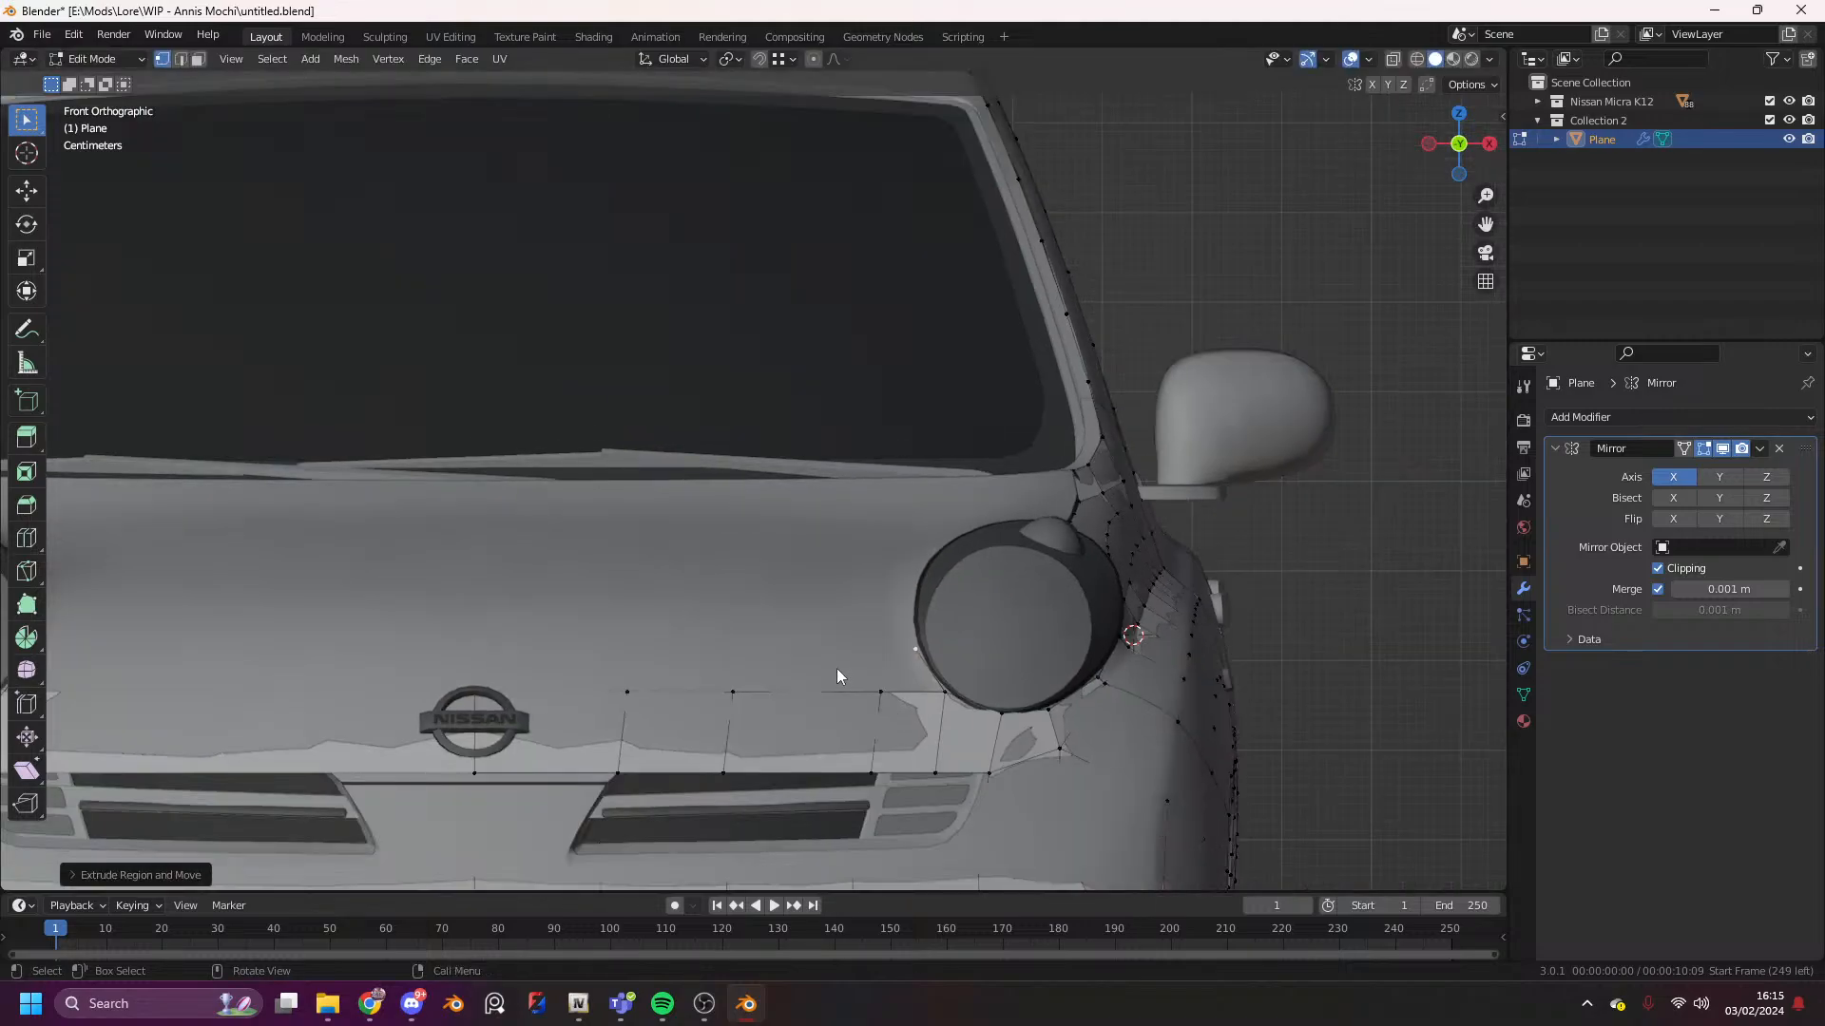
- Vertex-slide the two upper strip vertices to the right of the Nissan badge slightly along their edges
left_click(634, 688)
key("g")
key("g")
left_click(757, 644)
left_click(738, 686)
key("g")
key("g")
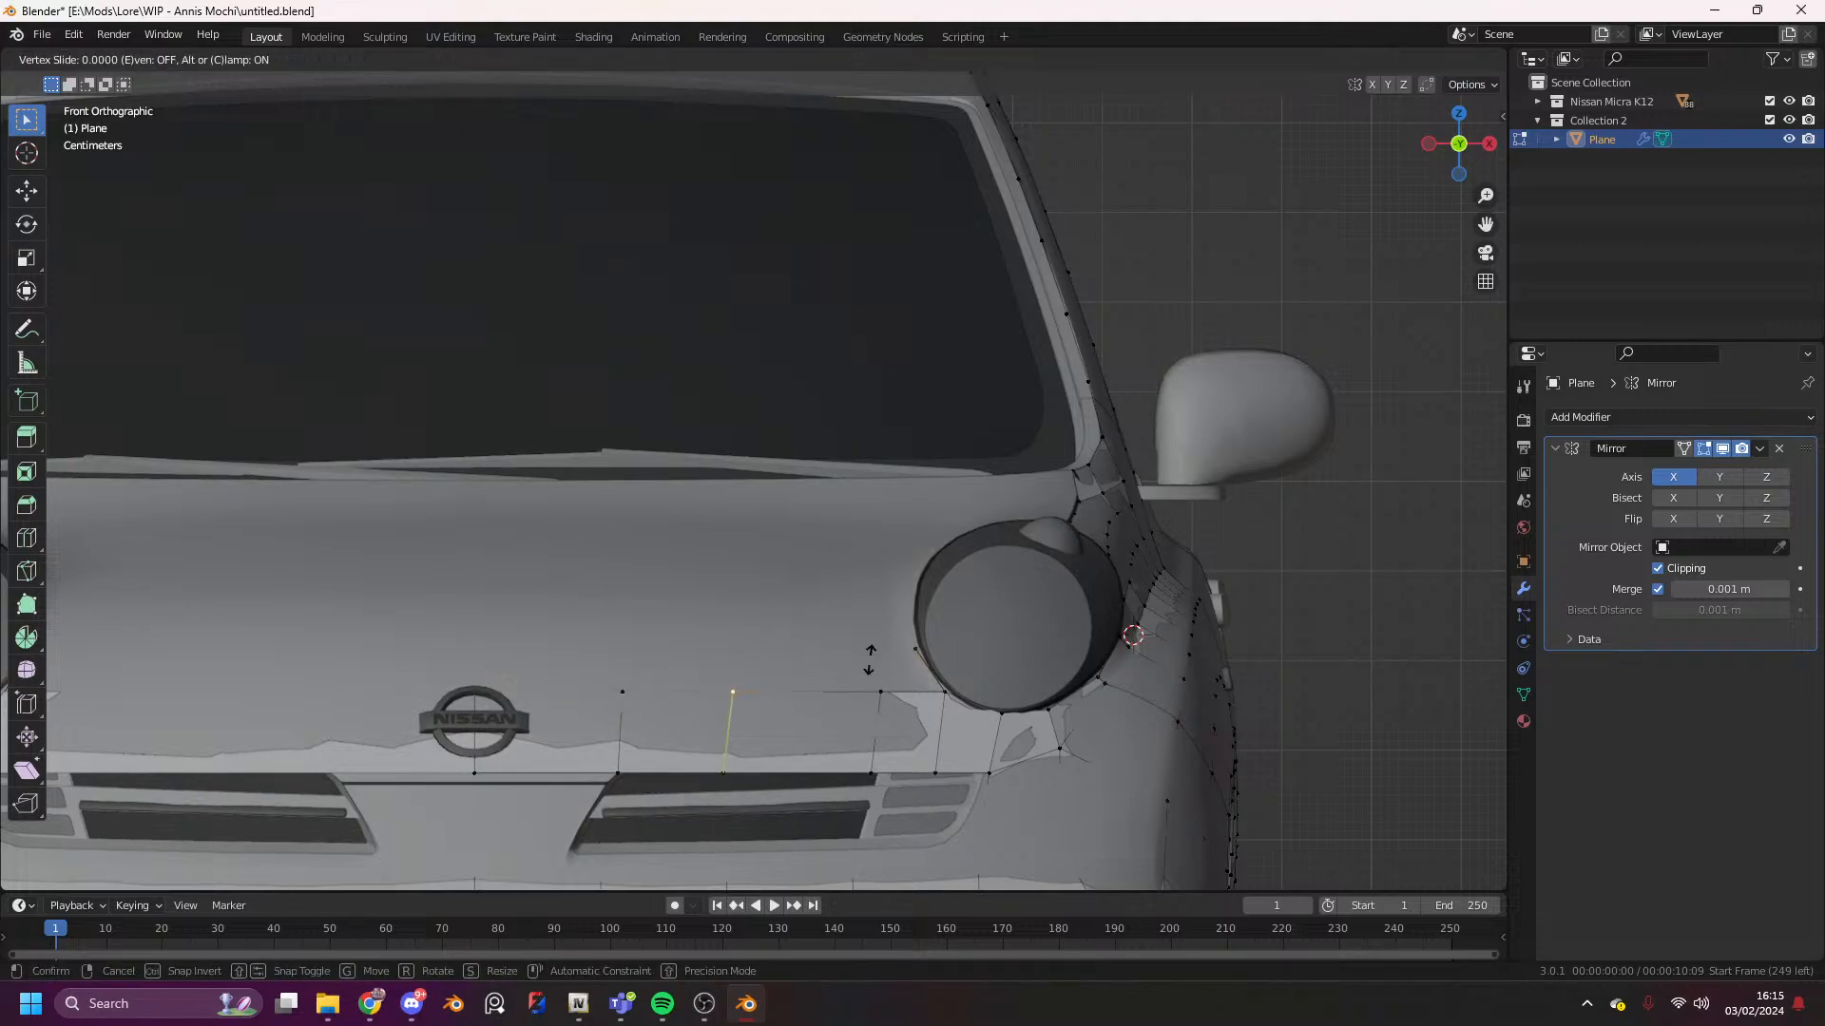
left_click(916, 703)
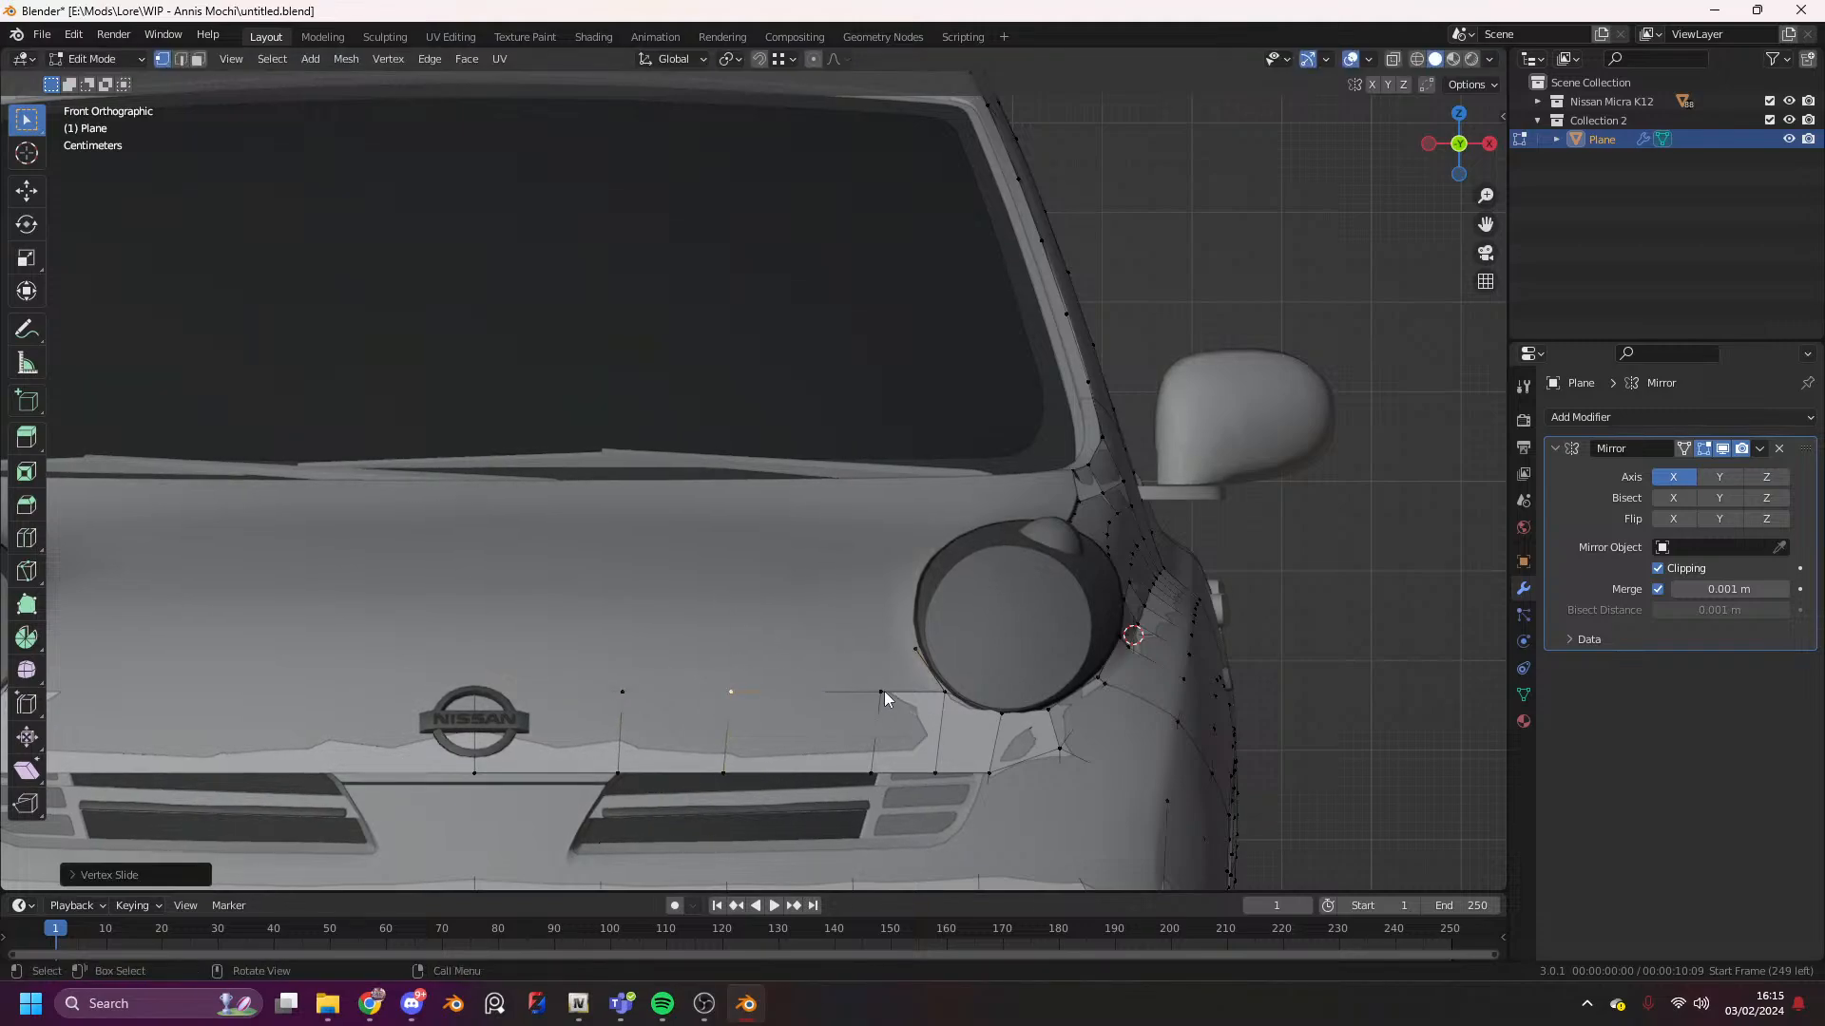
- Extrude the upper vertices above the upper grille's outer end and middle a short distance up the bonnet
left_click(882, 691)
key("e")
left_click(1077, 609)
left_click(731, 691)
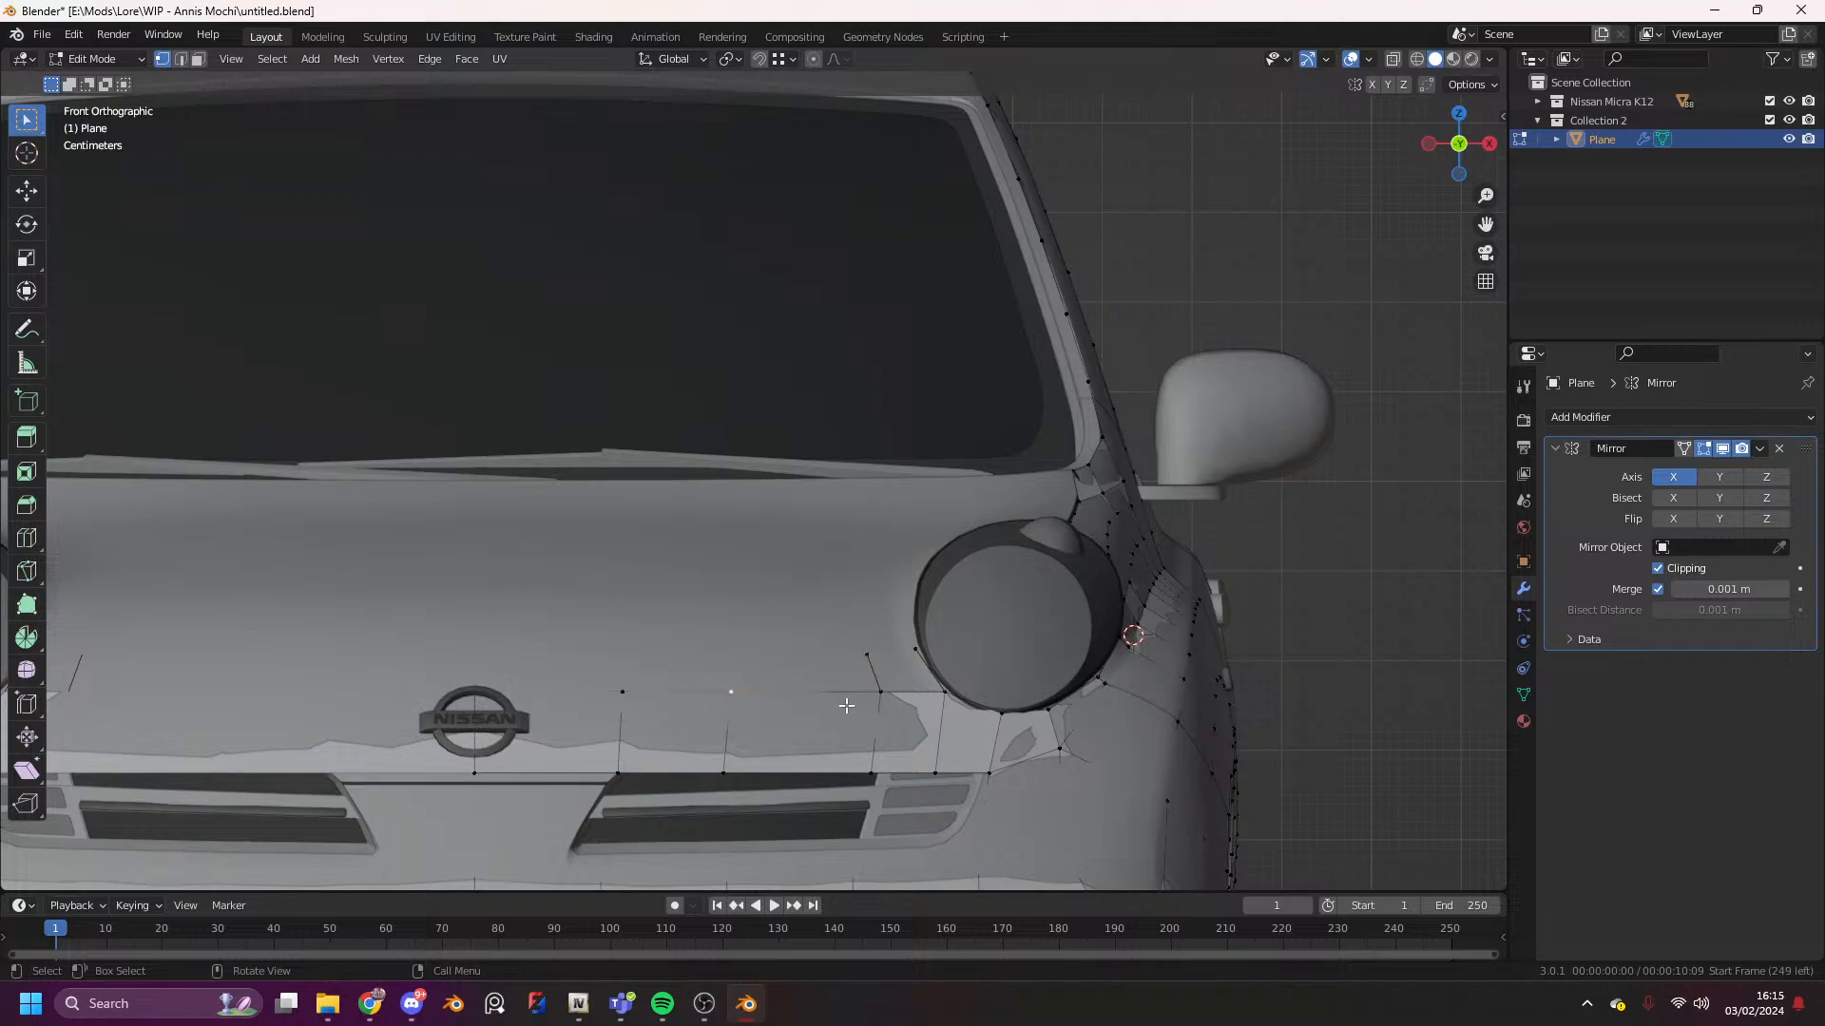
key("e")
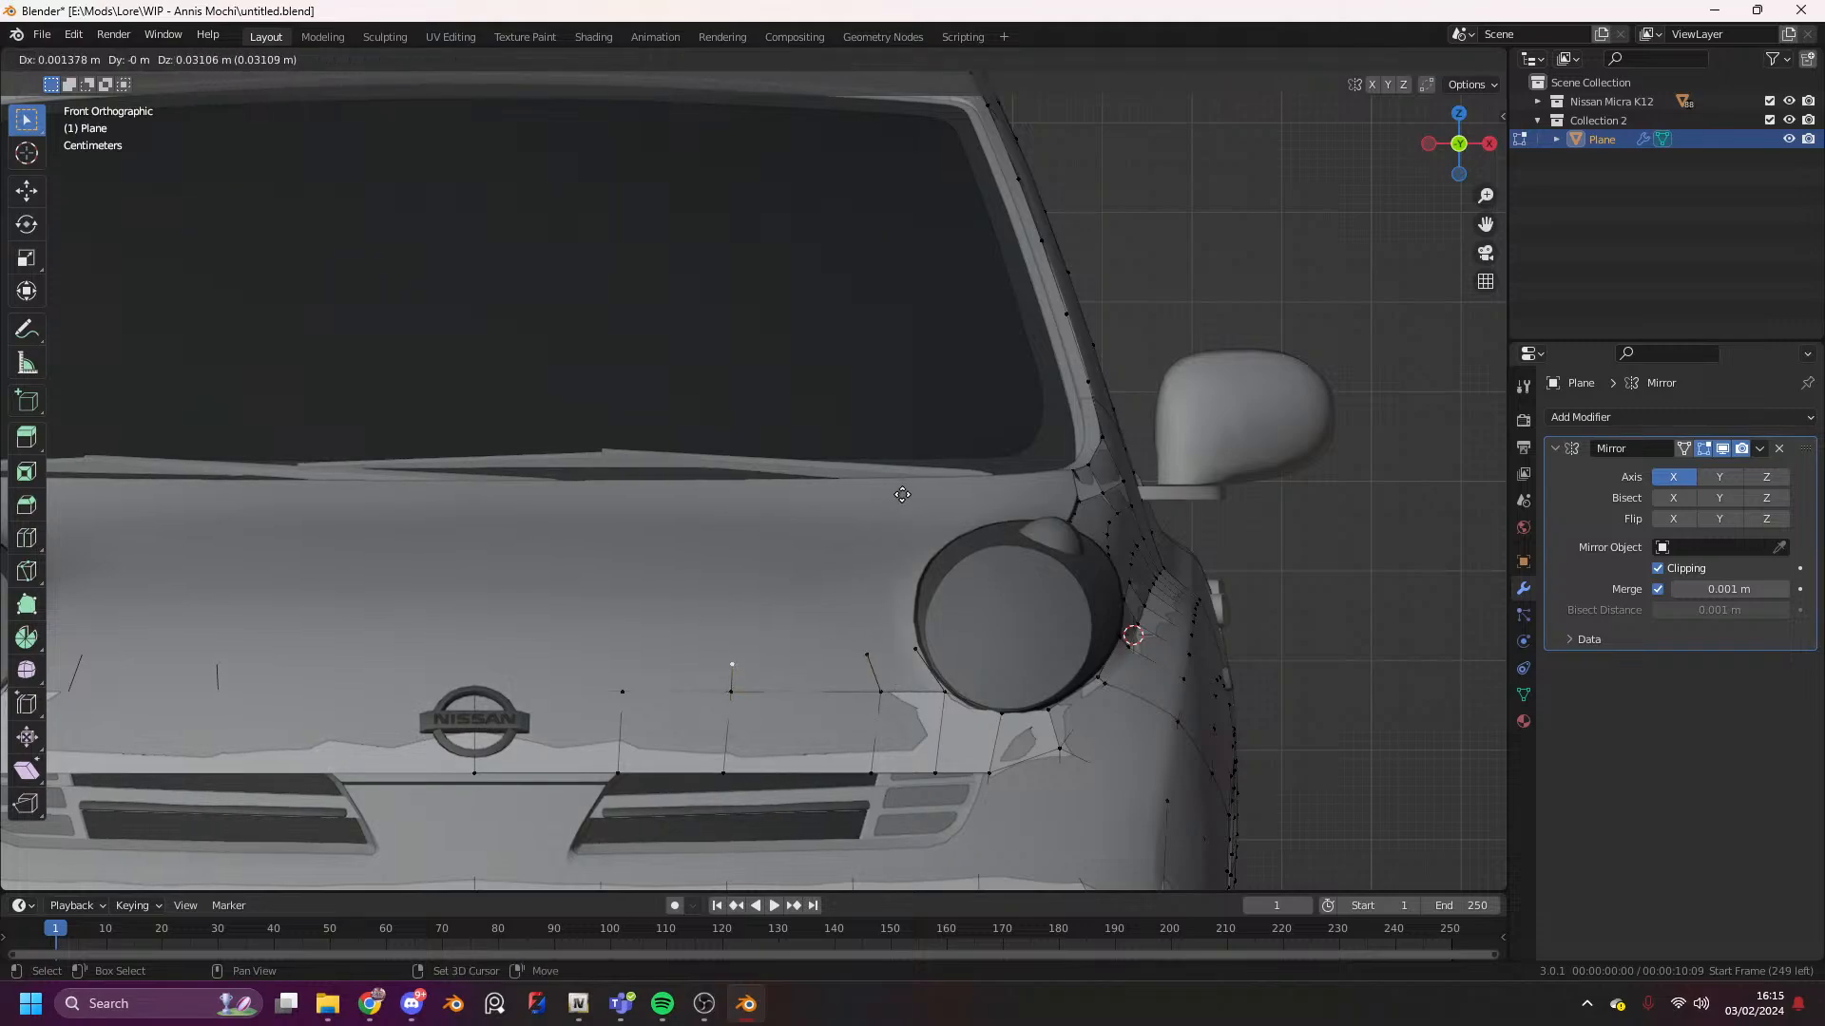
left_click(920, 452)
- Extrude the strip's upper centre edge upward above the badge and move it back along Y onto the bonnet surface
key("b")
left_click_drag(661, 708, 456, 646)
key("e")
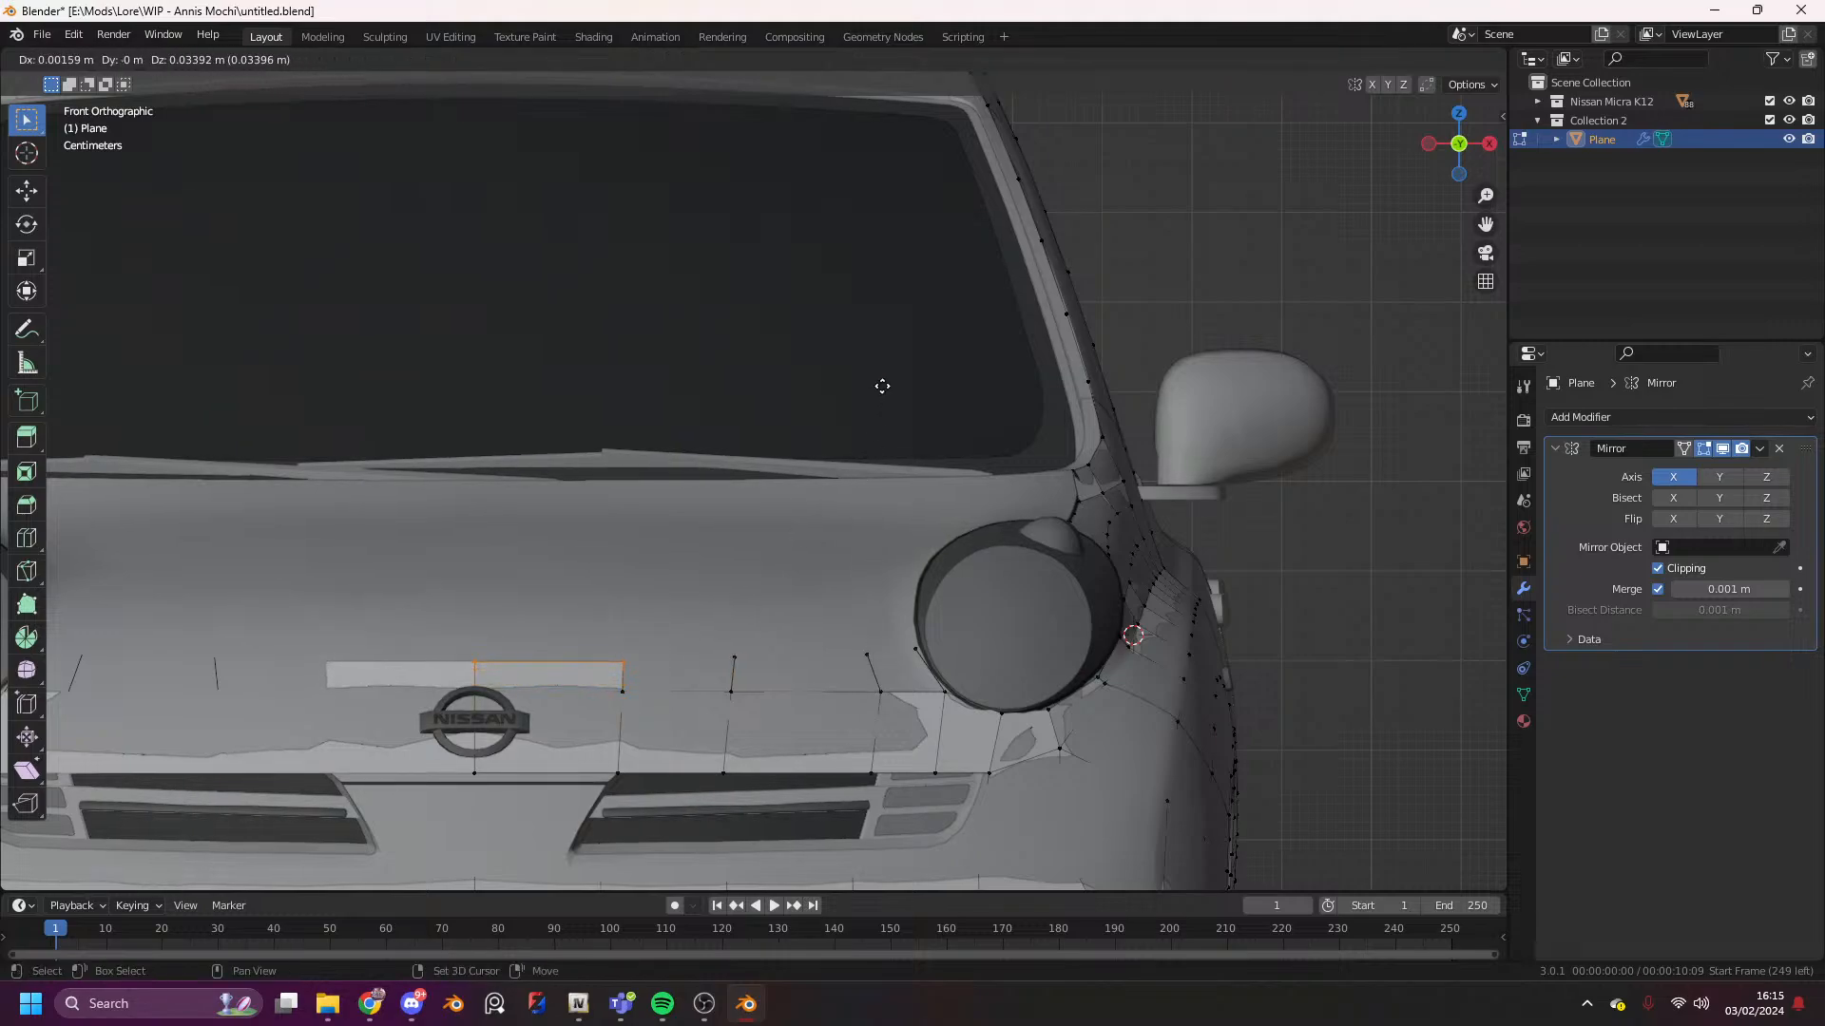
left_click(888, 304)
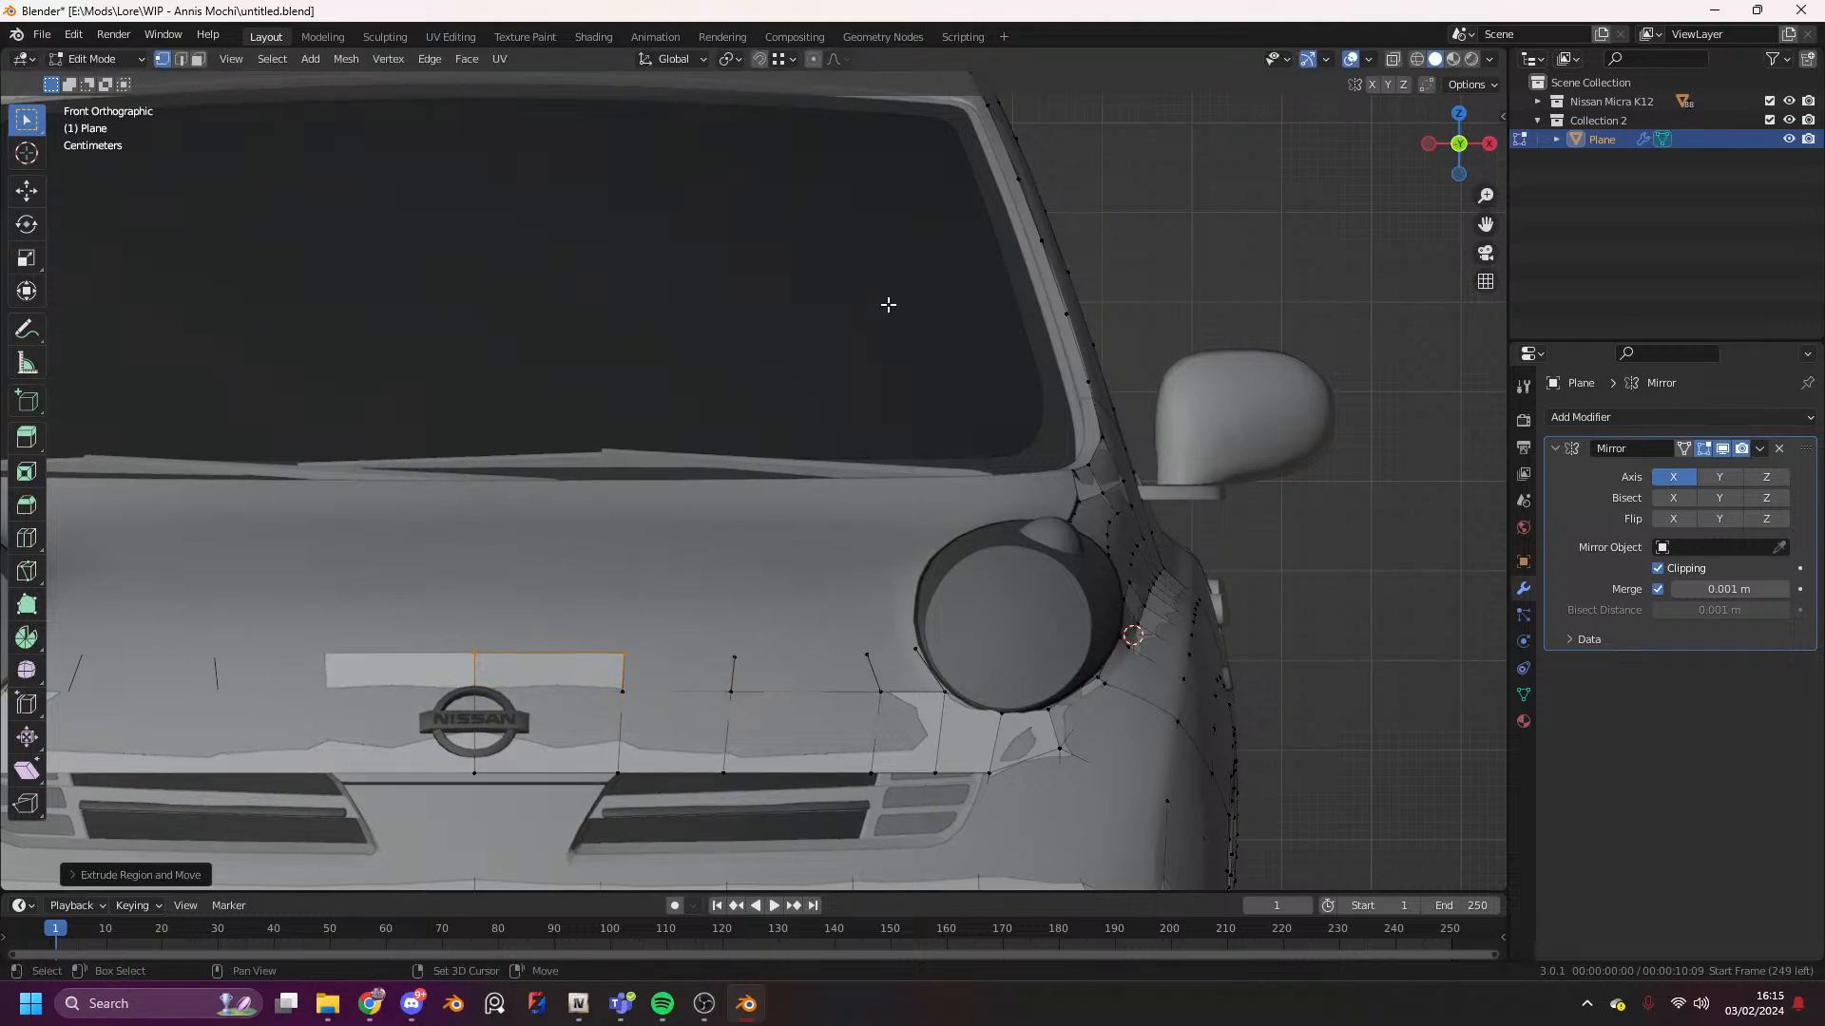
scroll(1396, 228, "down", 6)
left_click_drag(1458, 145, 1264, 169)
scroll(1188, 276, "up", 6)
key("g")
key("y")
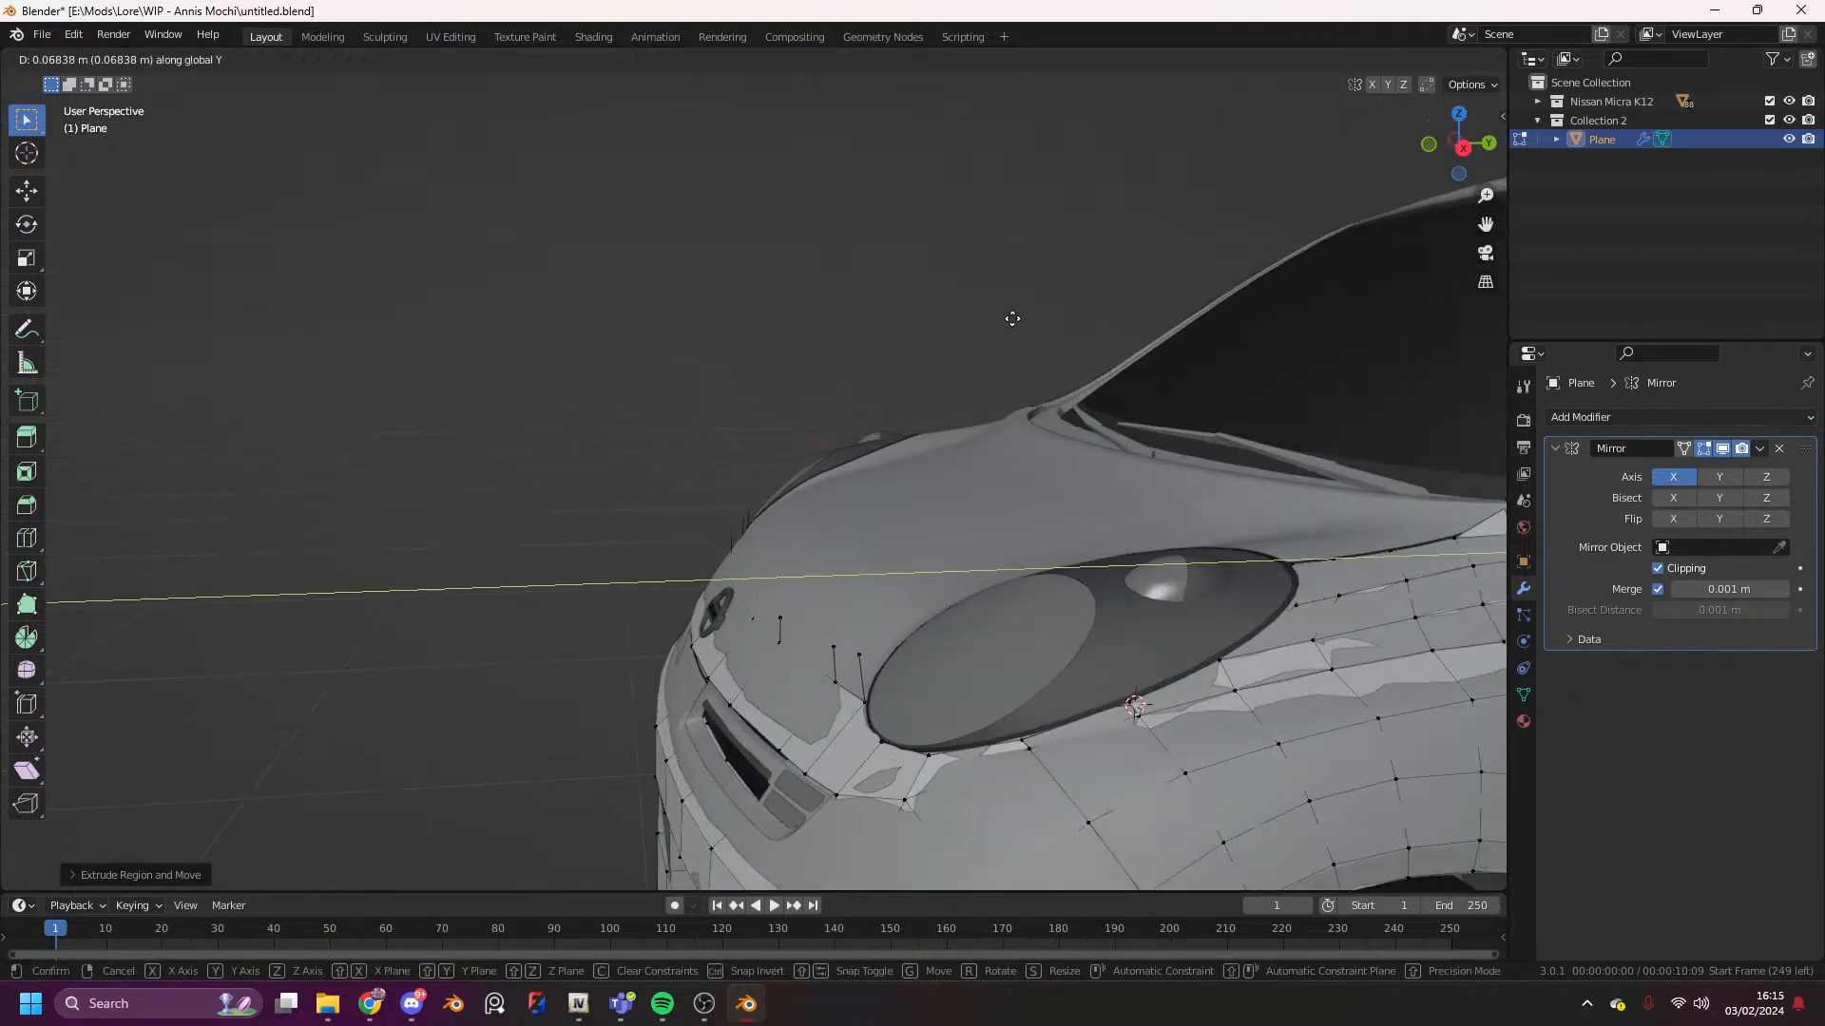
left_click(786, 319)
- Move the two extruded vertices between badge and headlight back along Y about 0.033 m and 0.038 m onto the bonnet
left_click(796, 611)
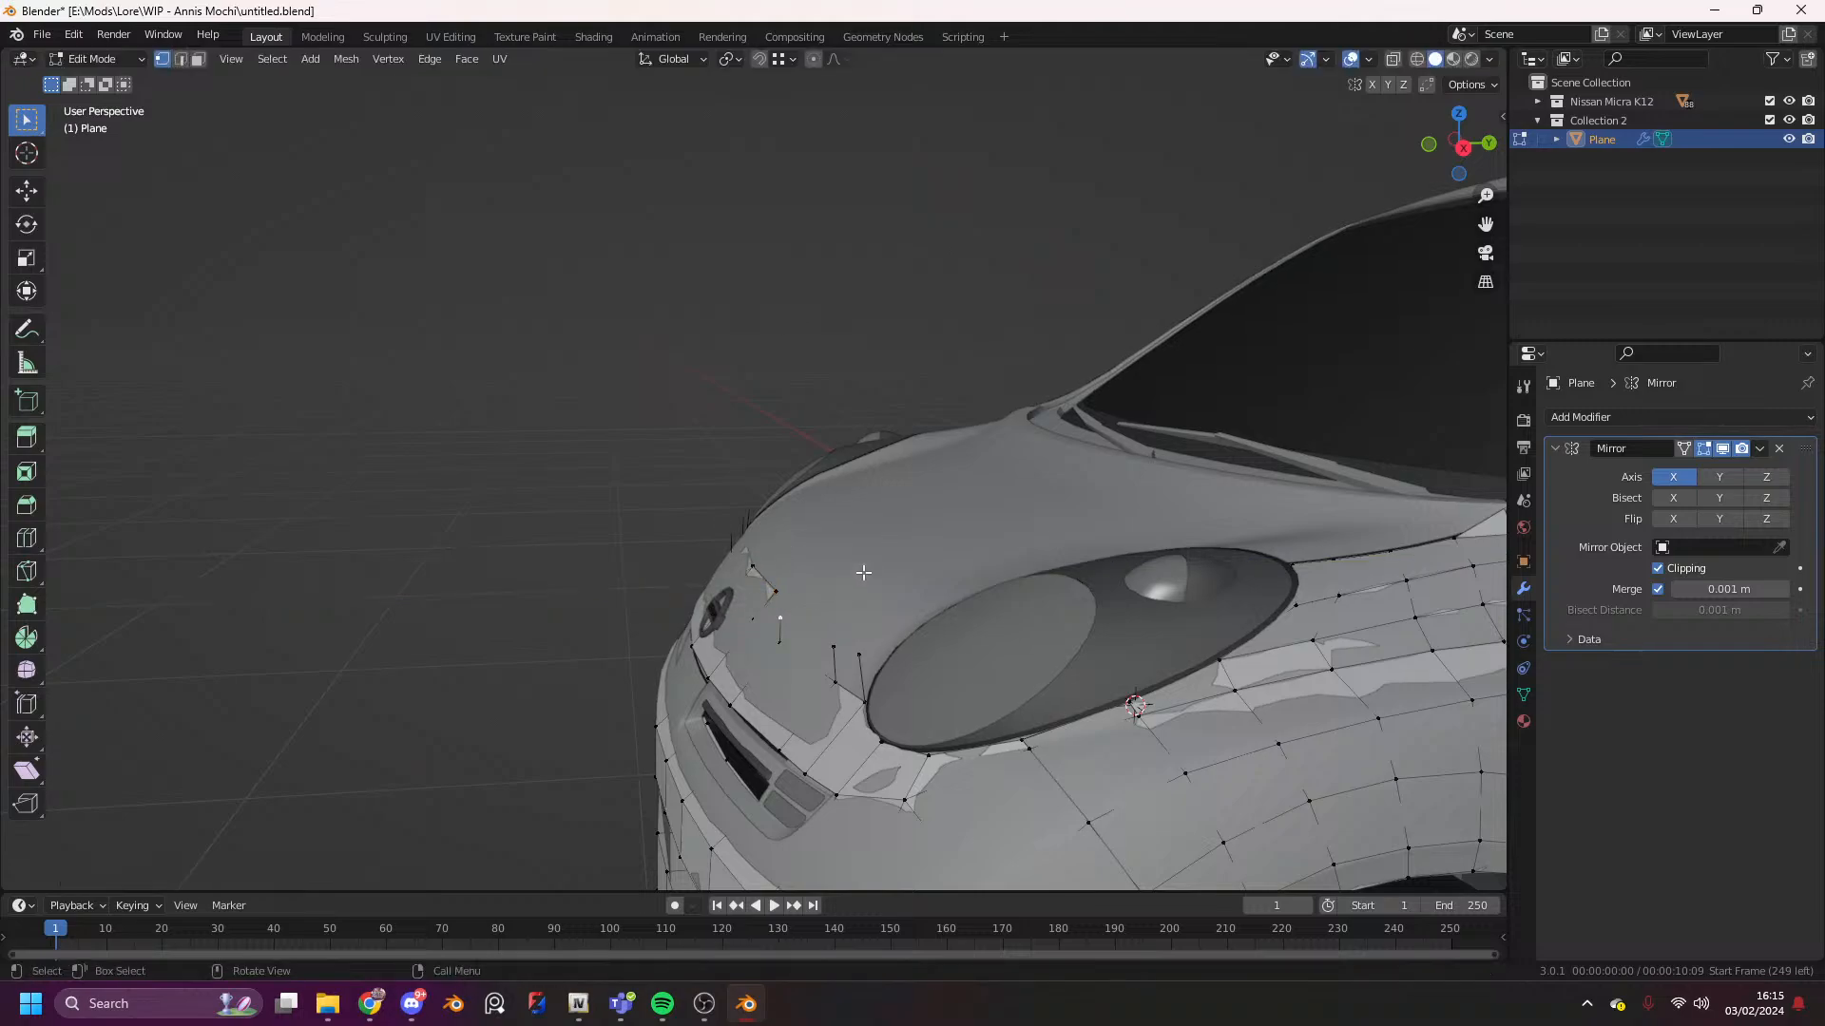
scroll(863, 572, "up", 2)
key("g")
key("y")
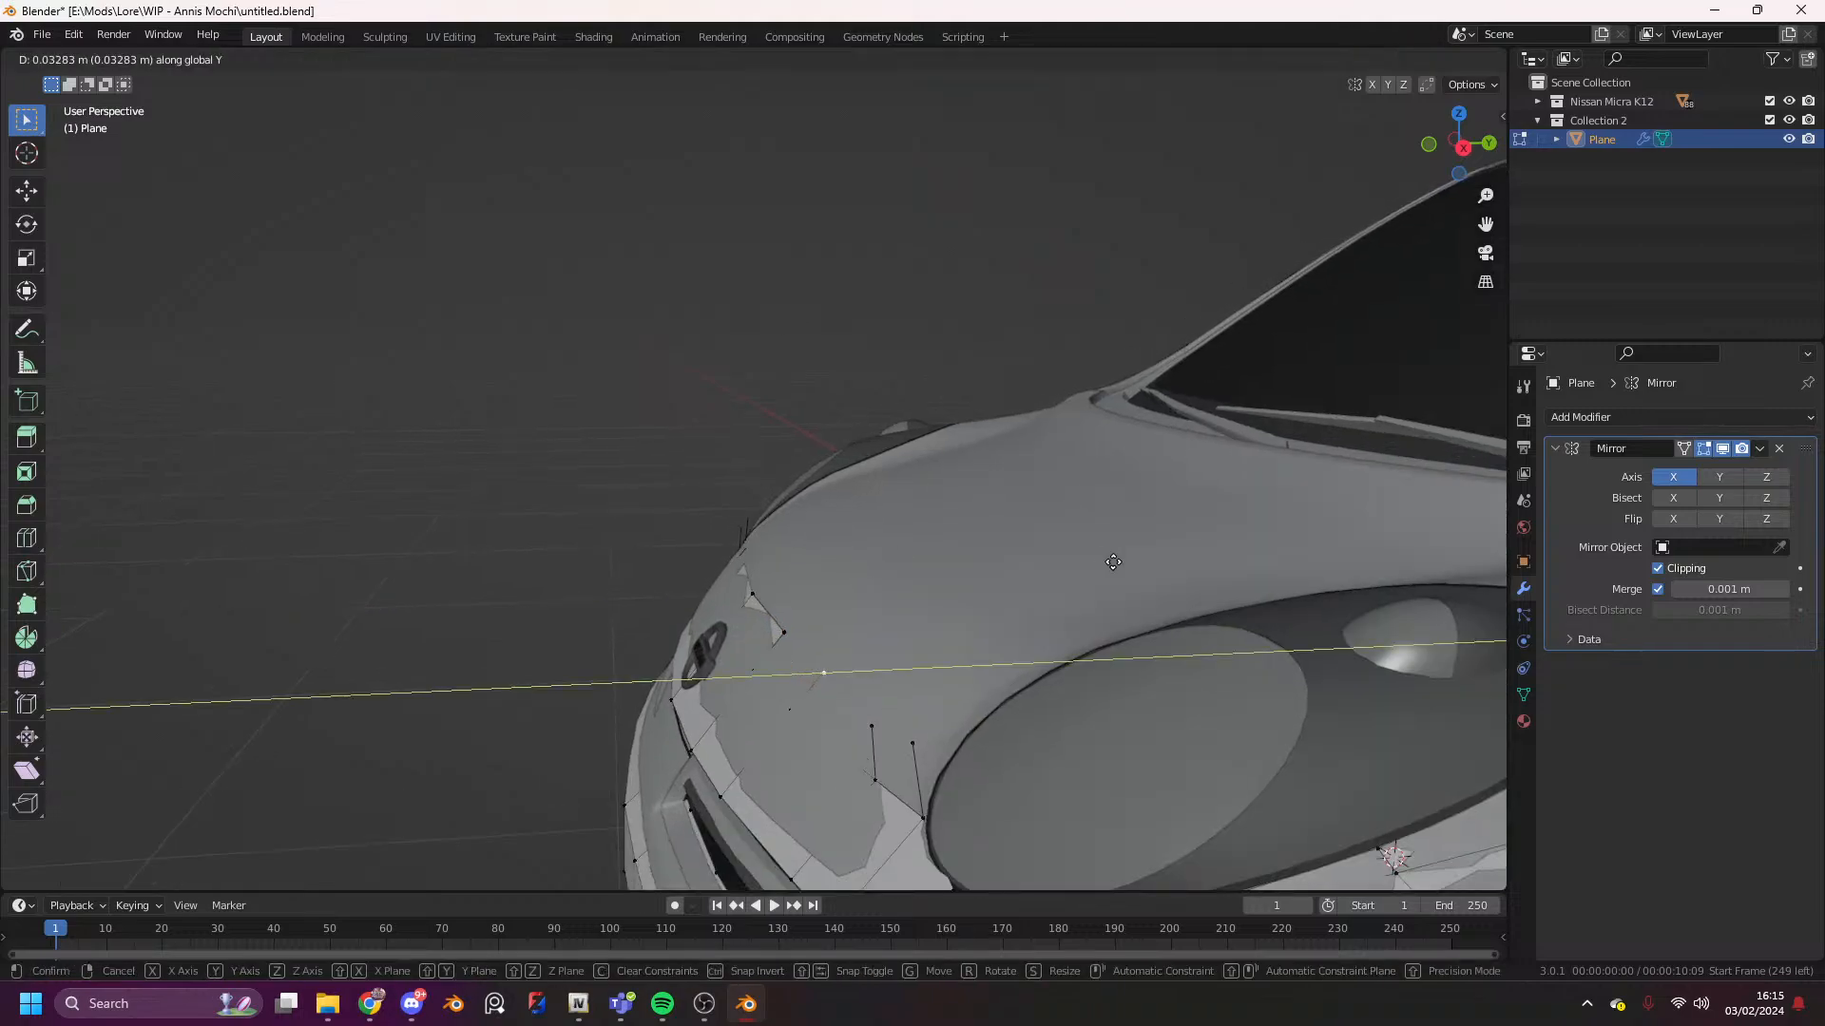
left_click(1111, 564)
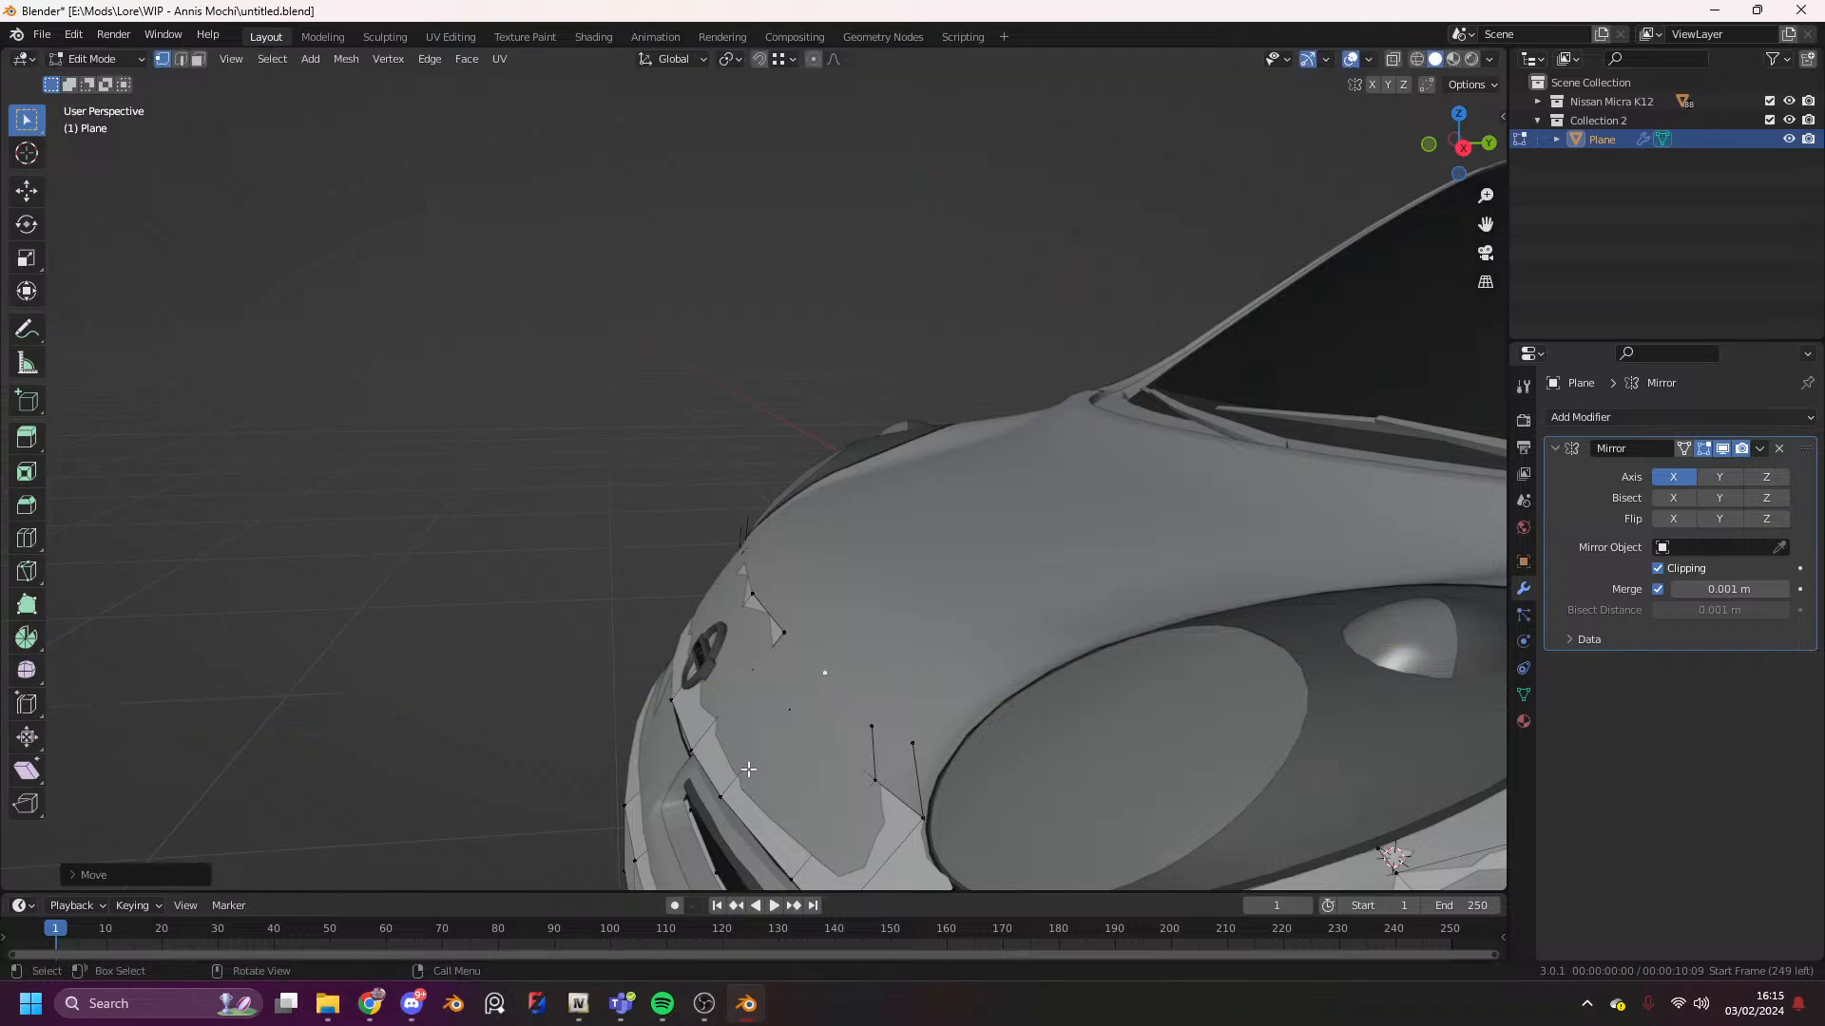
left_click(875, 713)
key("g")
key("y")
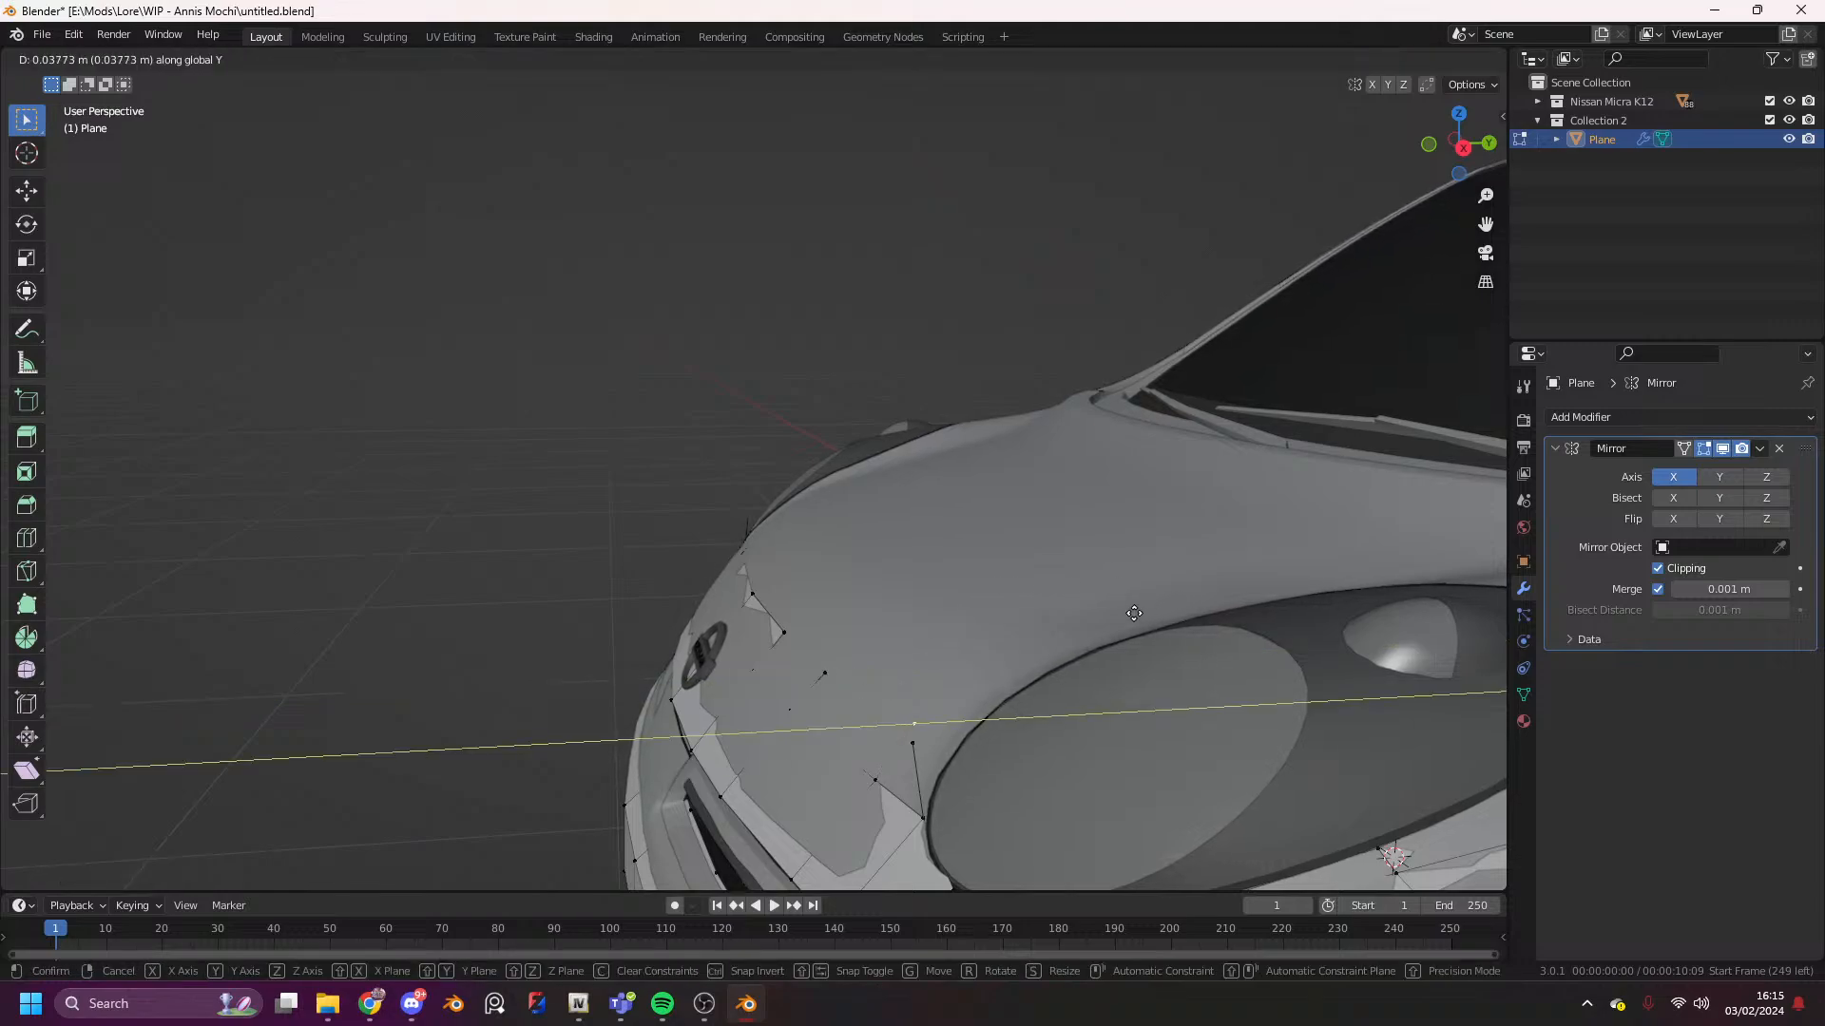
left_click(1135, 613)
- Move the extruded vertex beside the headlight back along Y to meet the headlight's inner edge
left_click(937, 717)
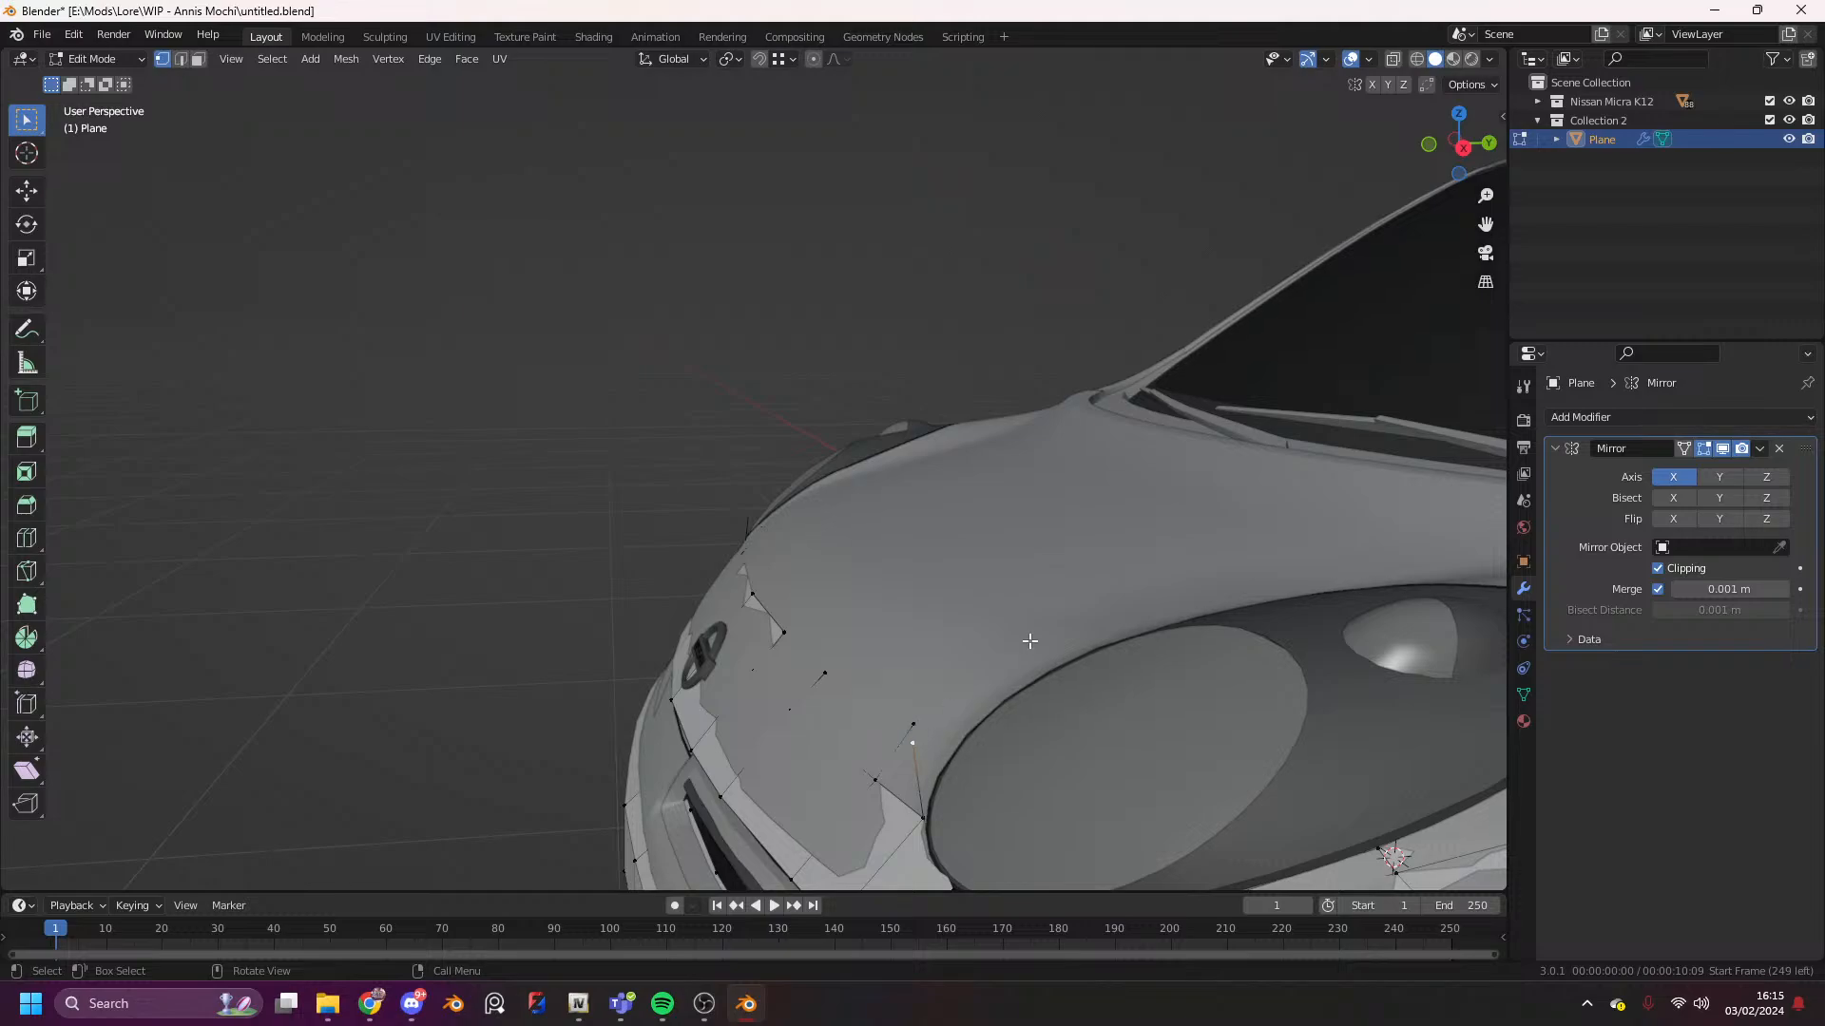
key("g")
key("y")
left_click(1155, 641)
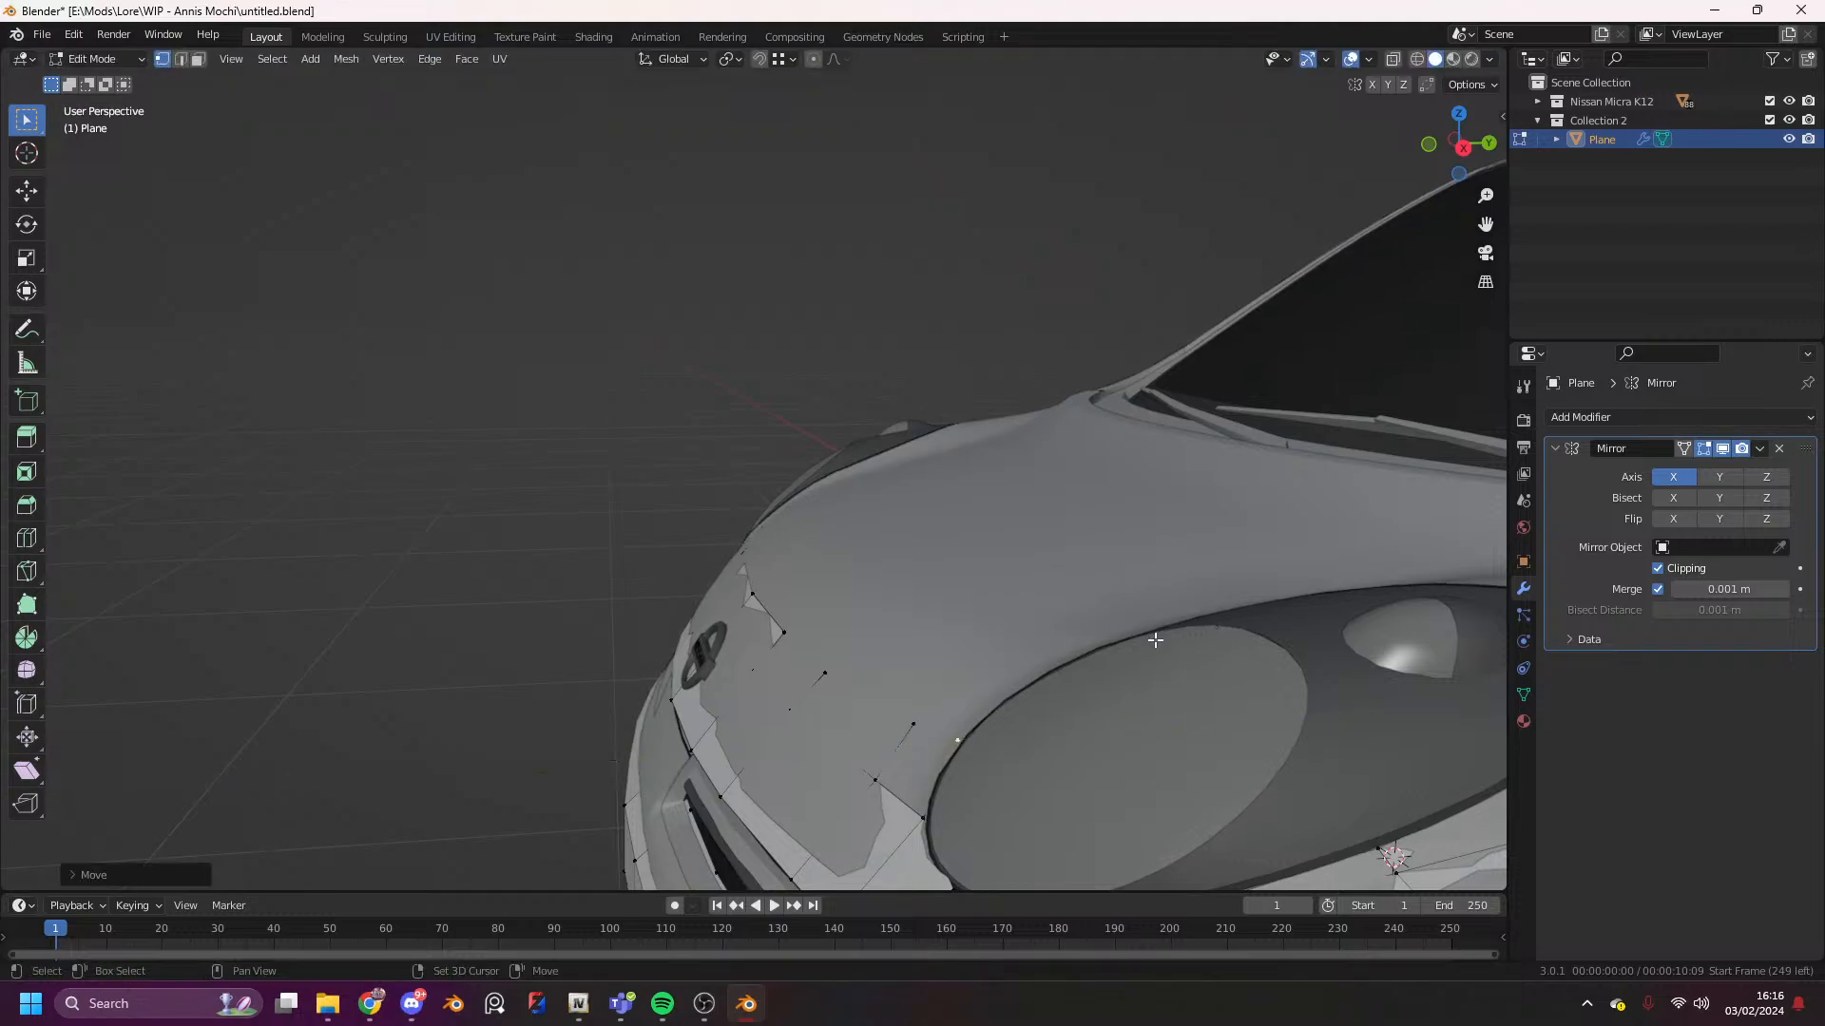
- Fill the open gaps in the second bonnet row with faces from the centre segment out to the headlight
scroll(1155, 641, "down", 8)
scroll(1458, 143, "down", 2)
left_click_drag(1458, 143, 1654, 192)
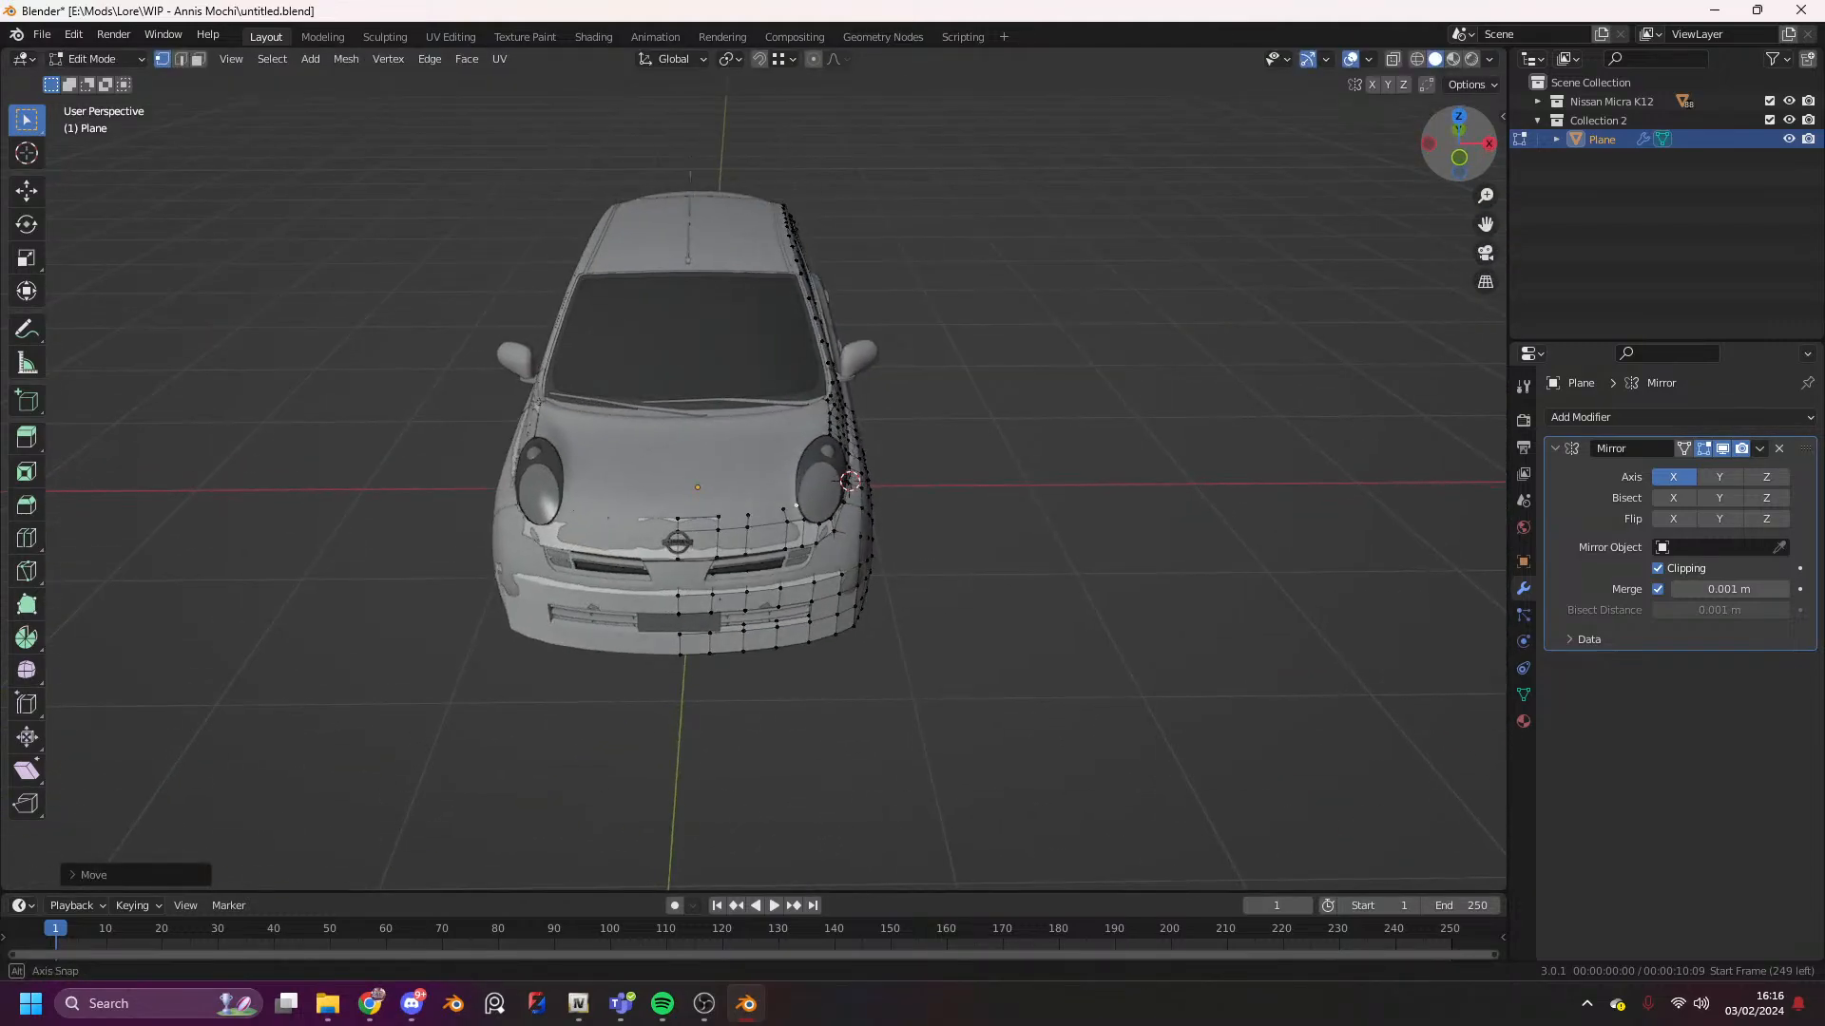
key("a")
scroll(1457, 144, "up", 3)
left_click_drag(1458, 143, 1416, 146)
scroll(1022, 574, "up", 4)
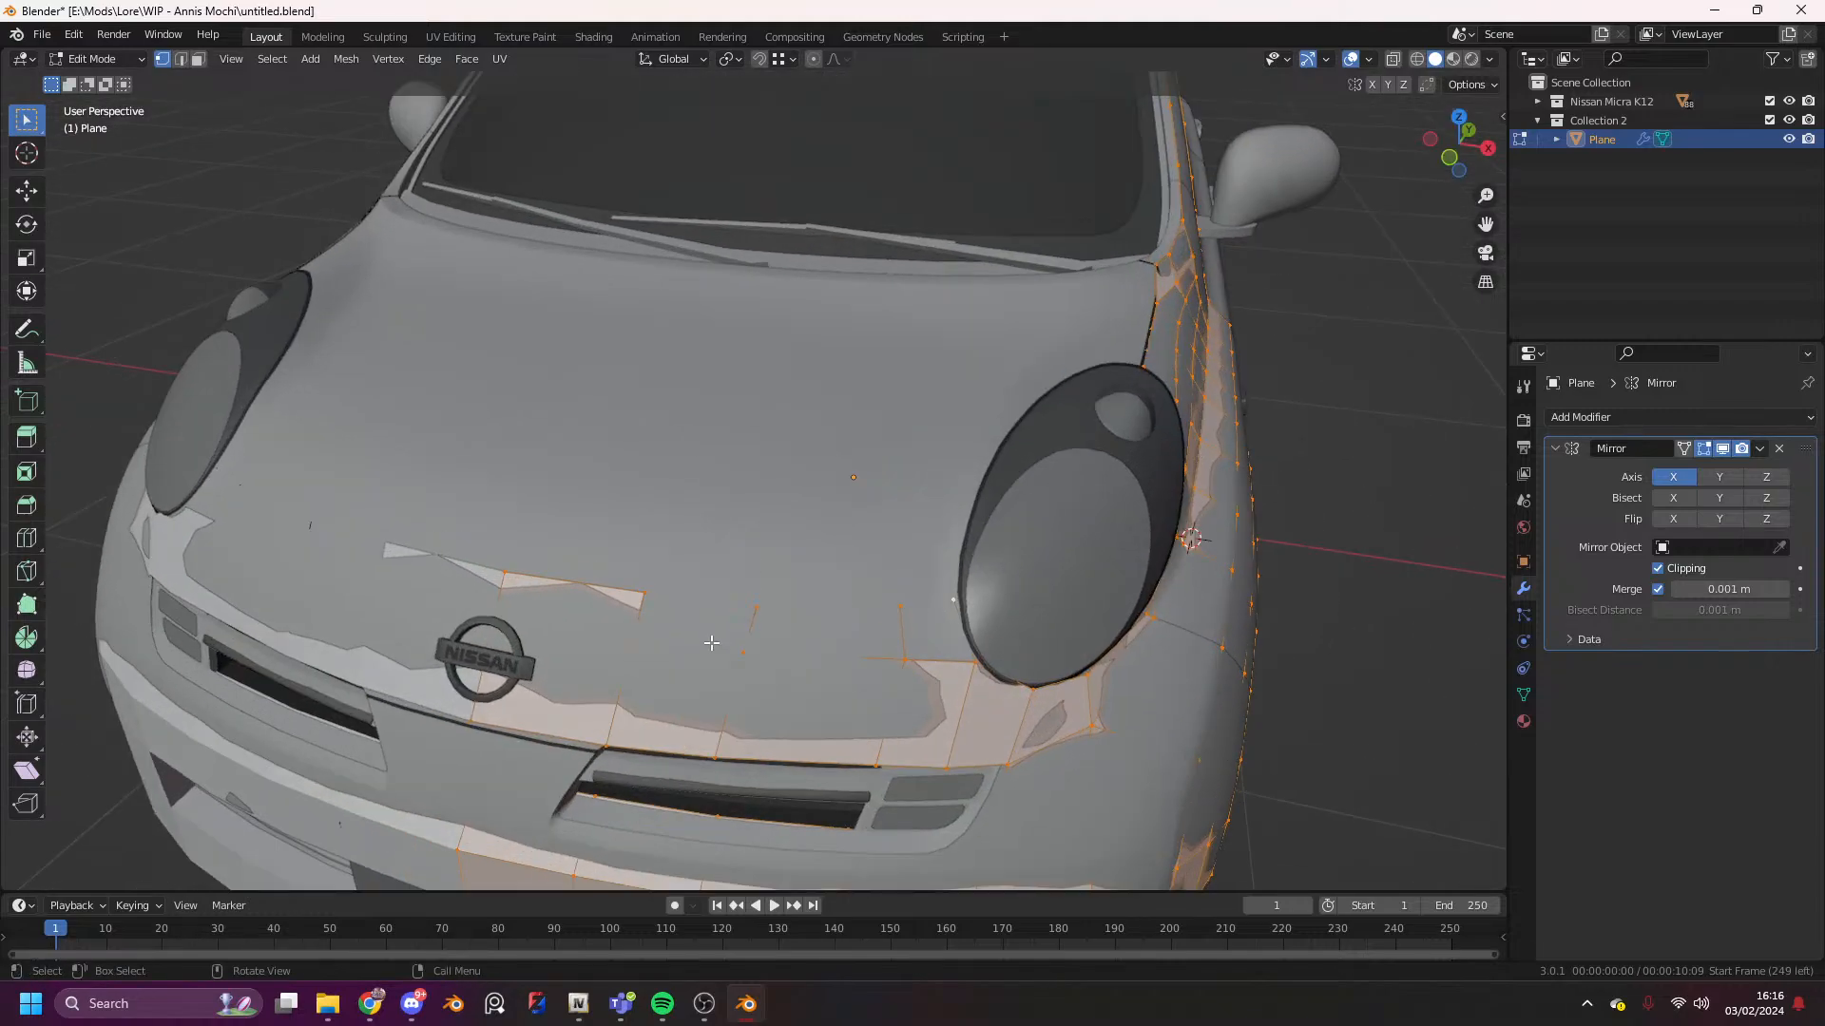
left_click_drag(772, 665, 529, 508)
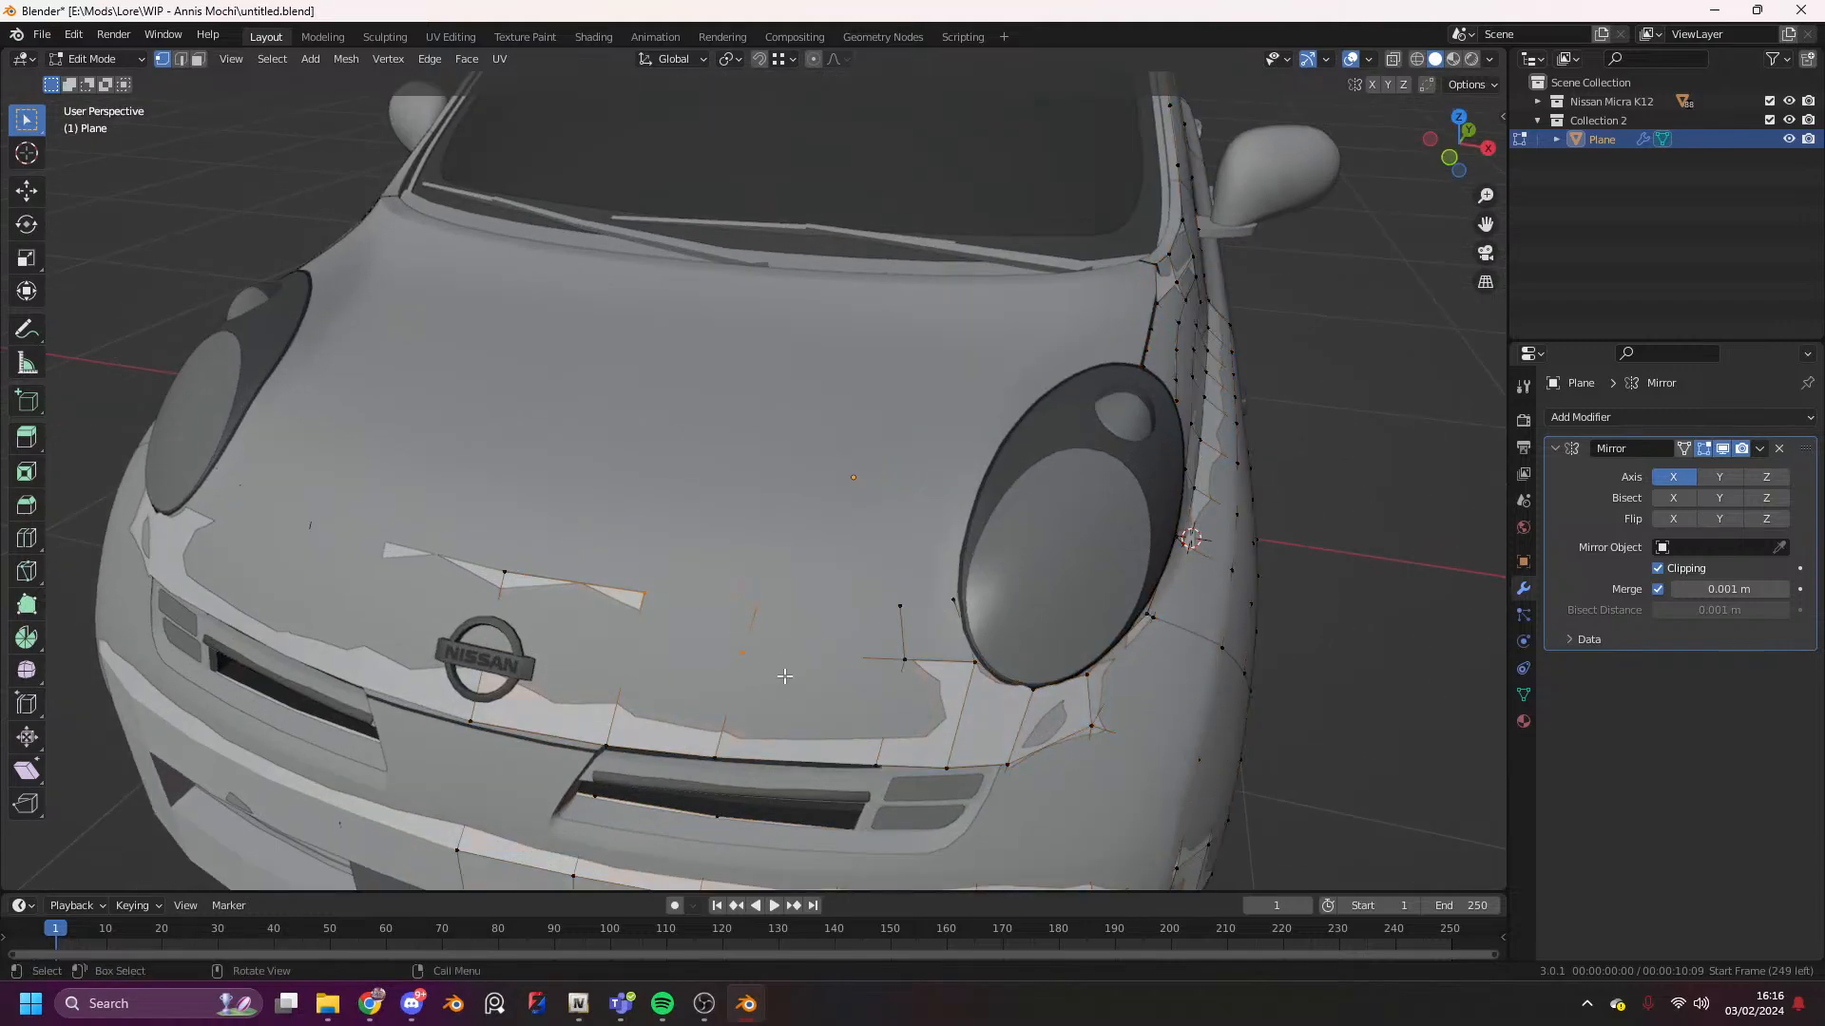
left_click_drag(919, 682, 725, 542)
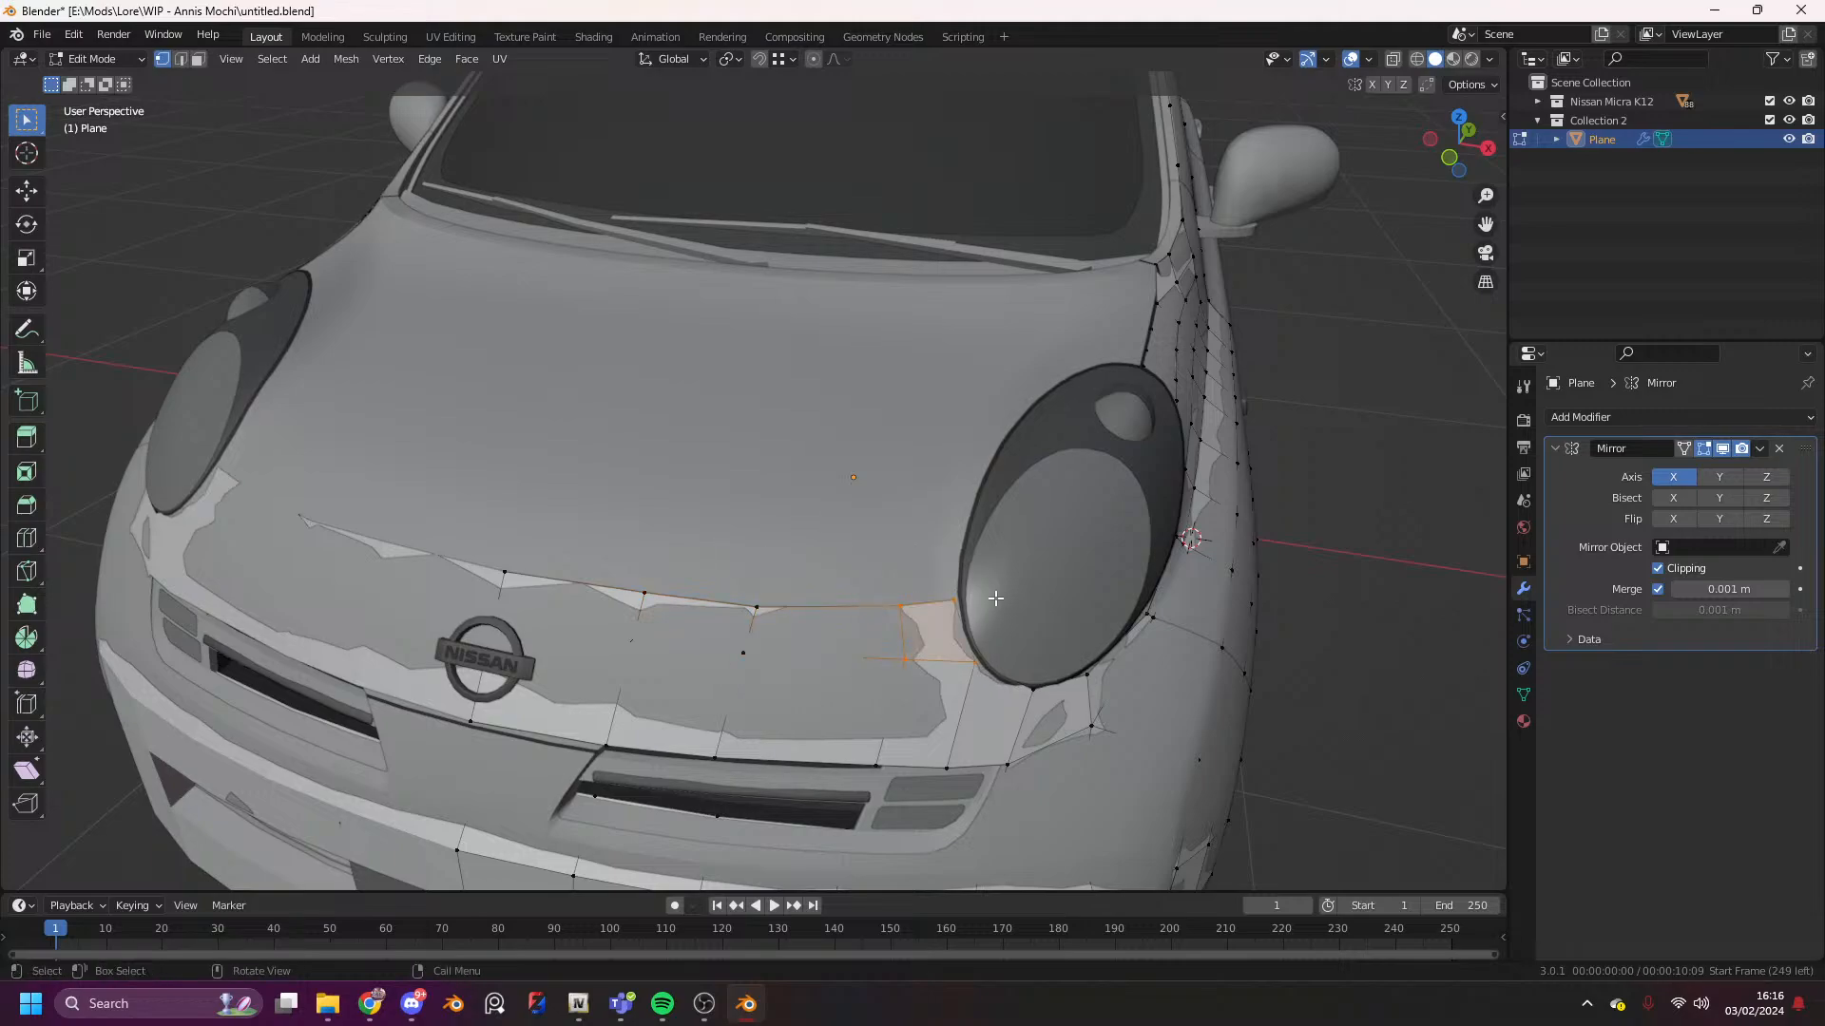
- Examine the new bonnet-edge faces from the side and from above the front of the car
scroll(1248, 325, "down", 8)
left_click_drag(1451, 144, 1474, 140)
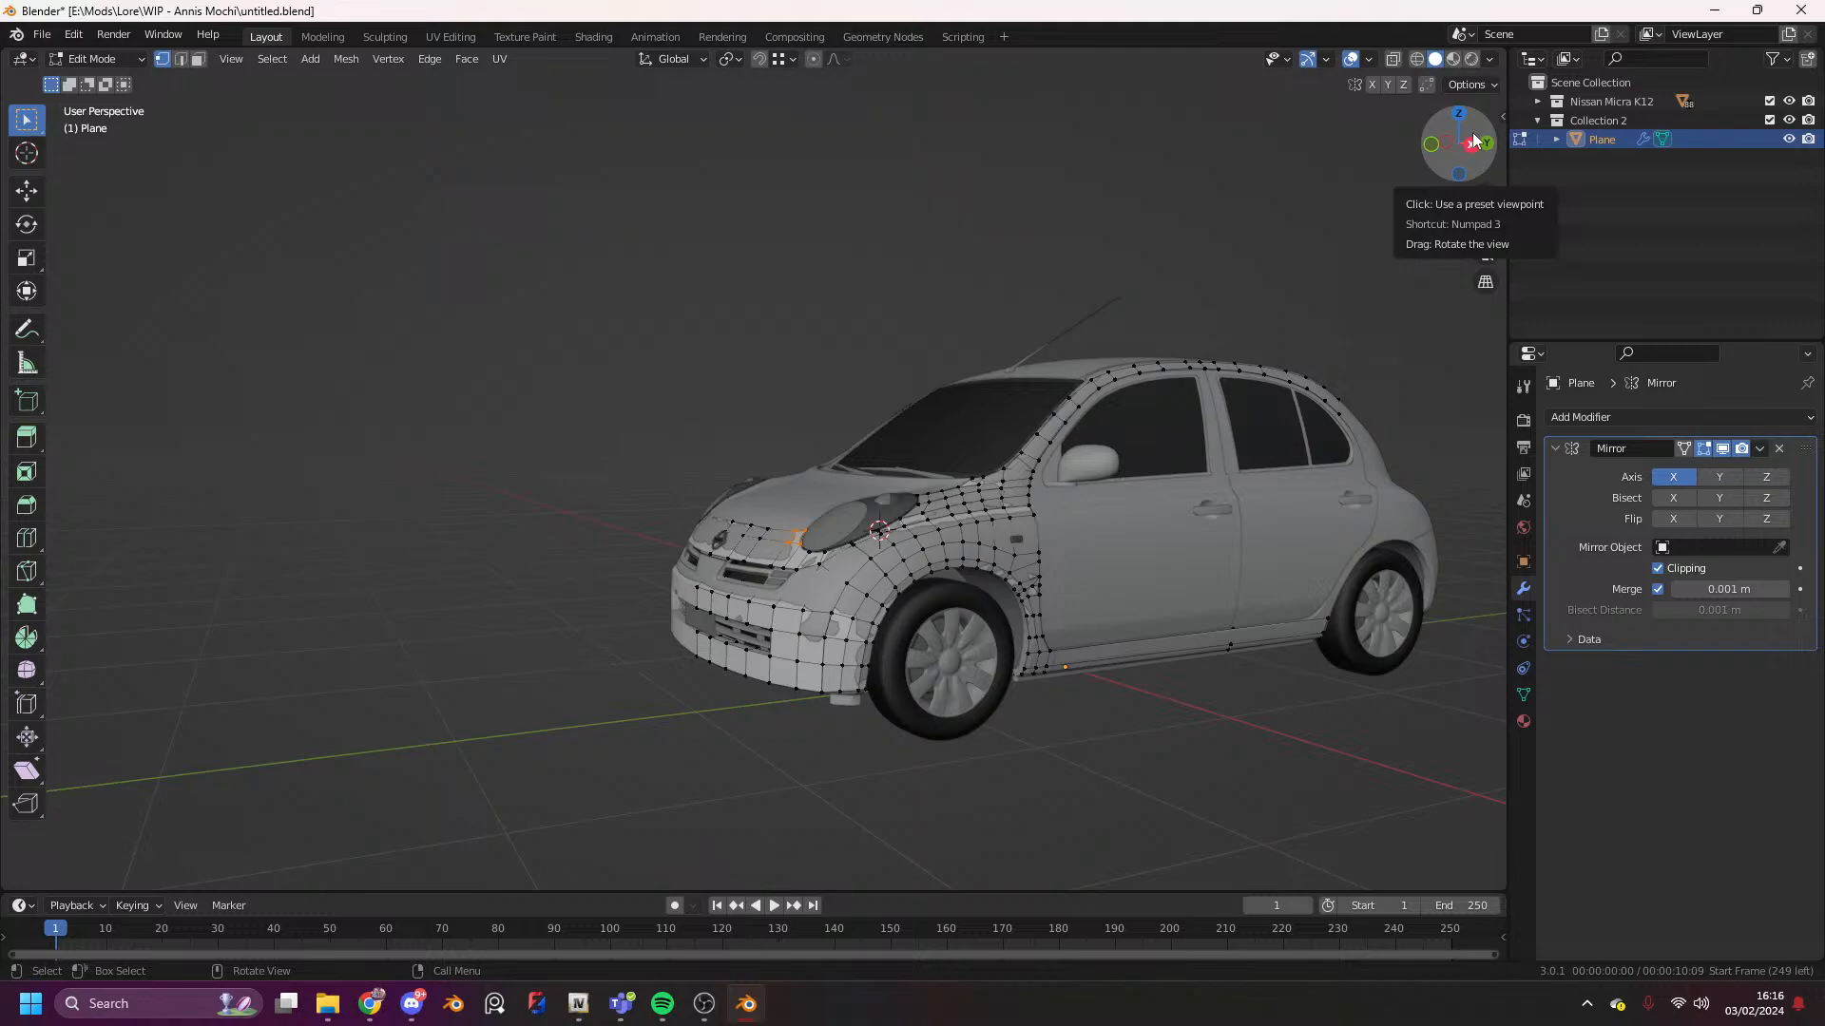
scroll(1473, 114, "up", 3)
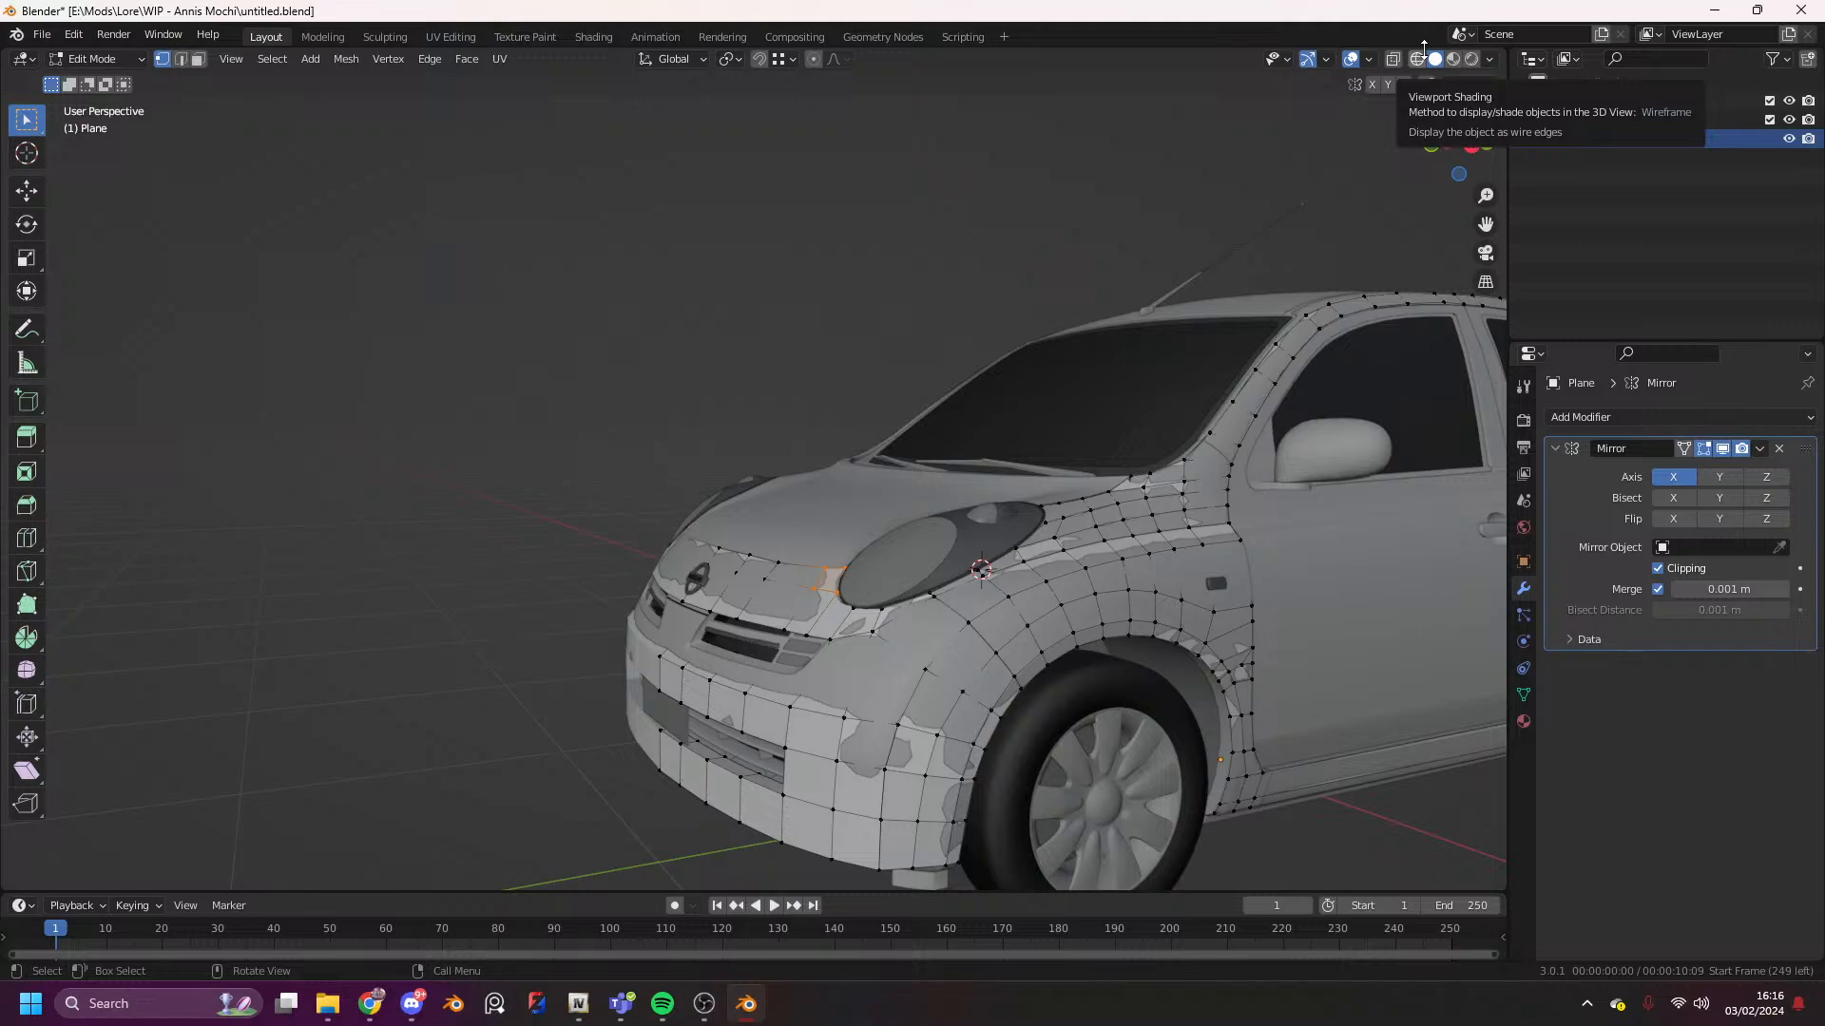
mouse_move(1459, 143)
left_mouse_down()
mouse_move(1438, 146)
mouse_move(1463, 156)
left_mouse_up()
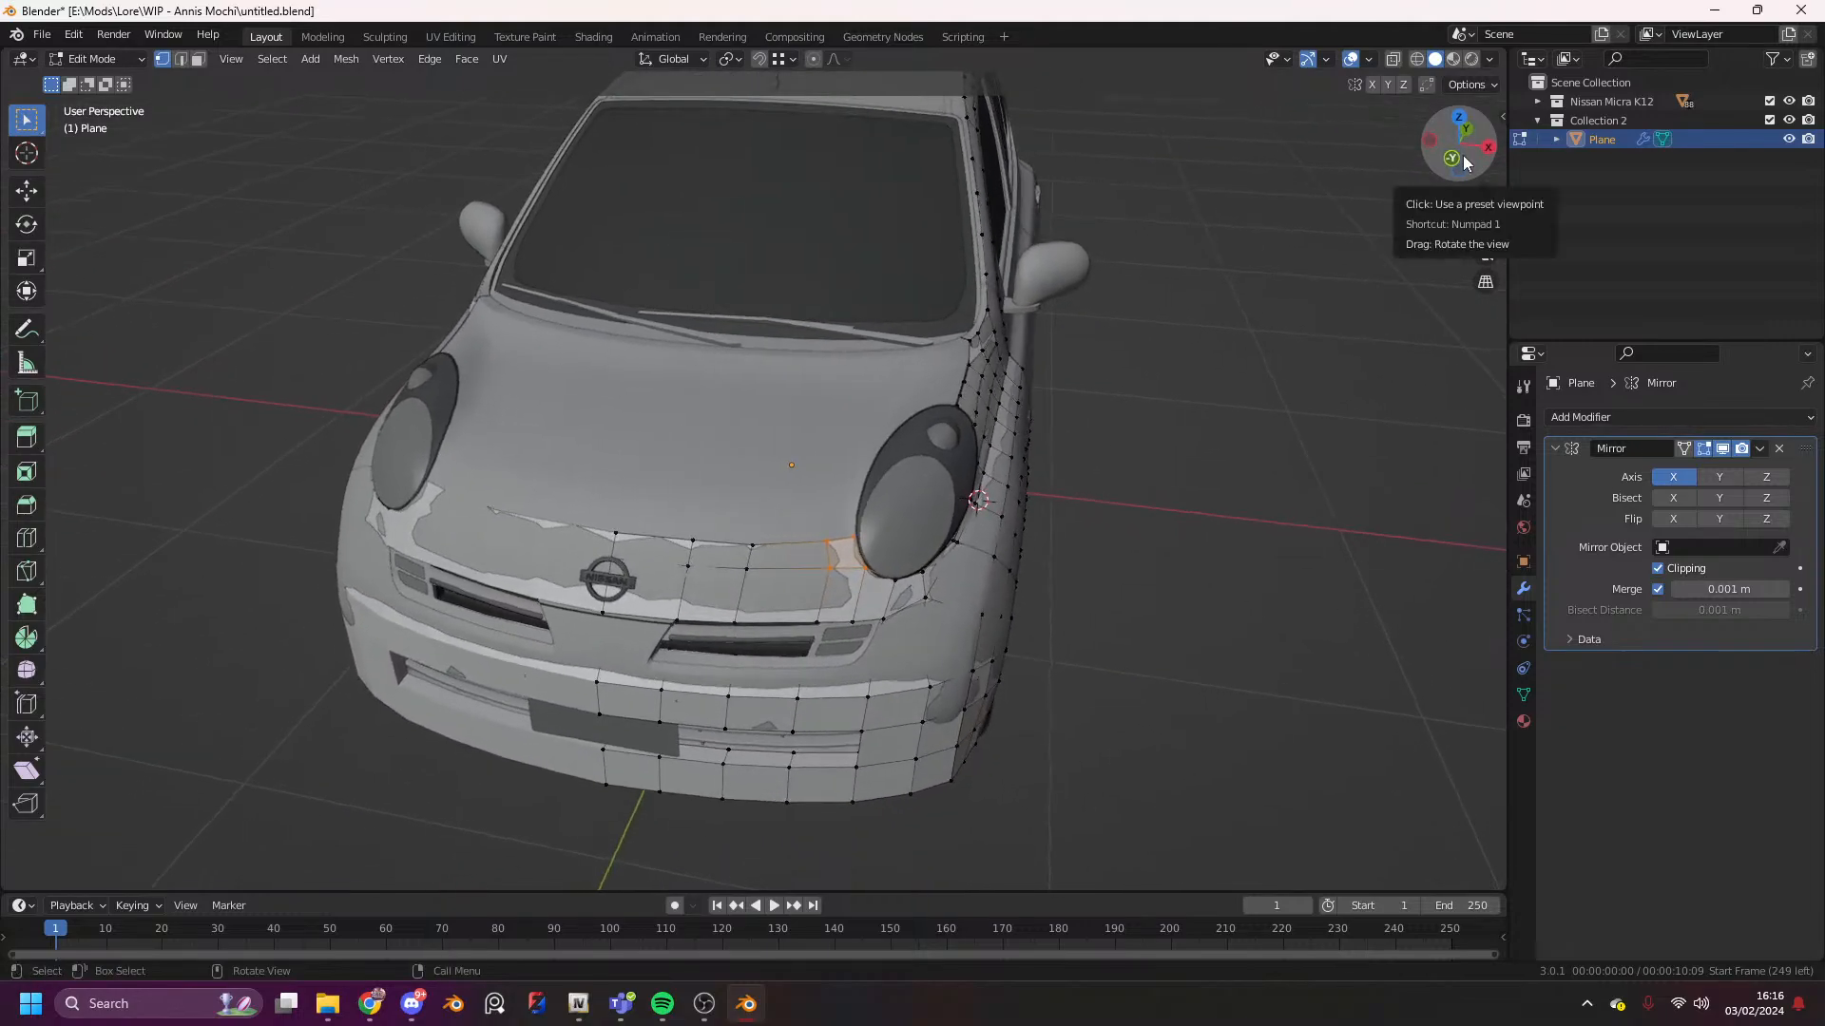
mouse_move(1435, 162)
left_mouse_down()
mouse_move(1413, 166)
mouse_move(1449, 158)
left_mouse_up()
scroll(1448, 158, "down", 7)
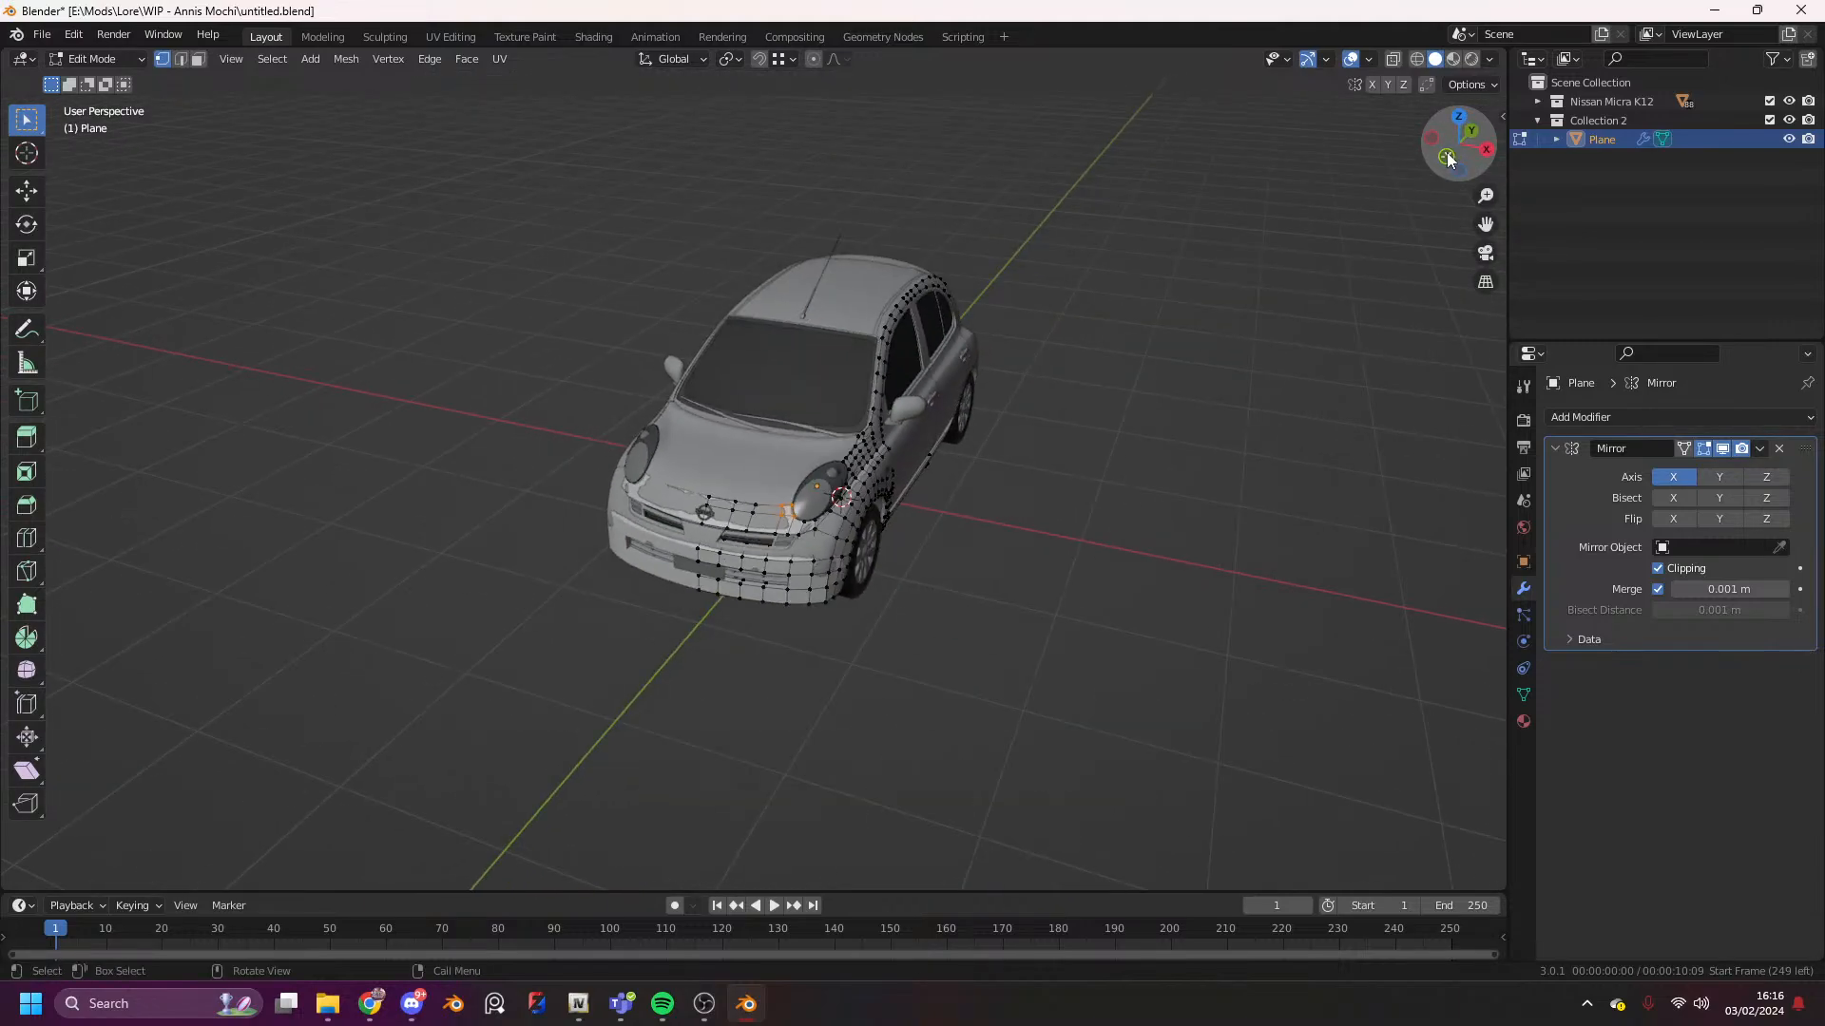
- Hide the body mesh to view the bare reference car, show it again and examine the new front end
key("Tab")
key("h")
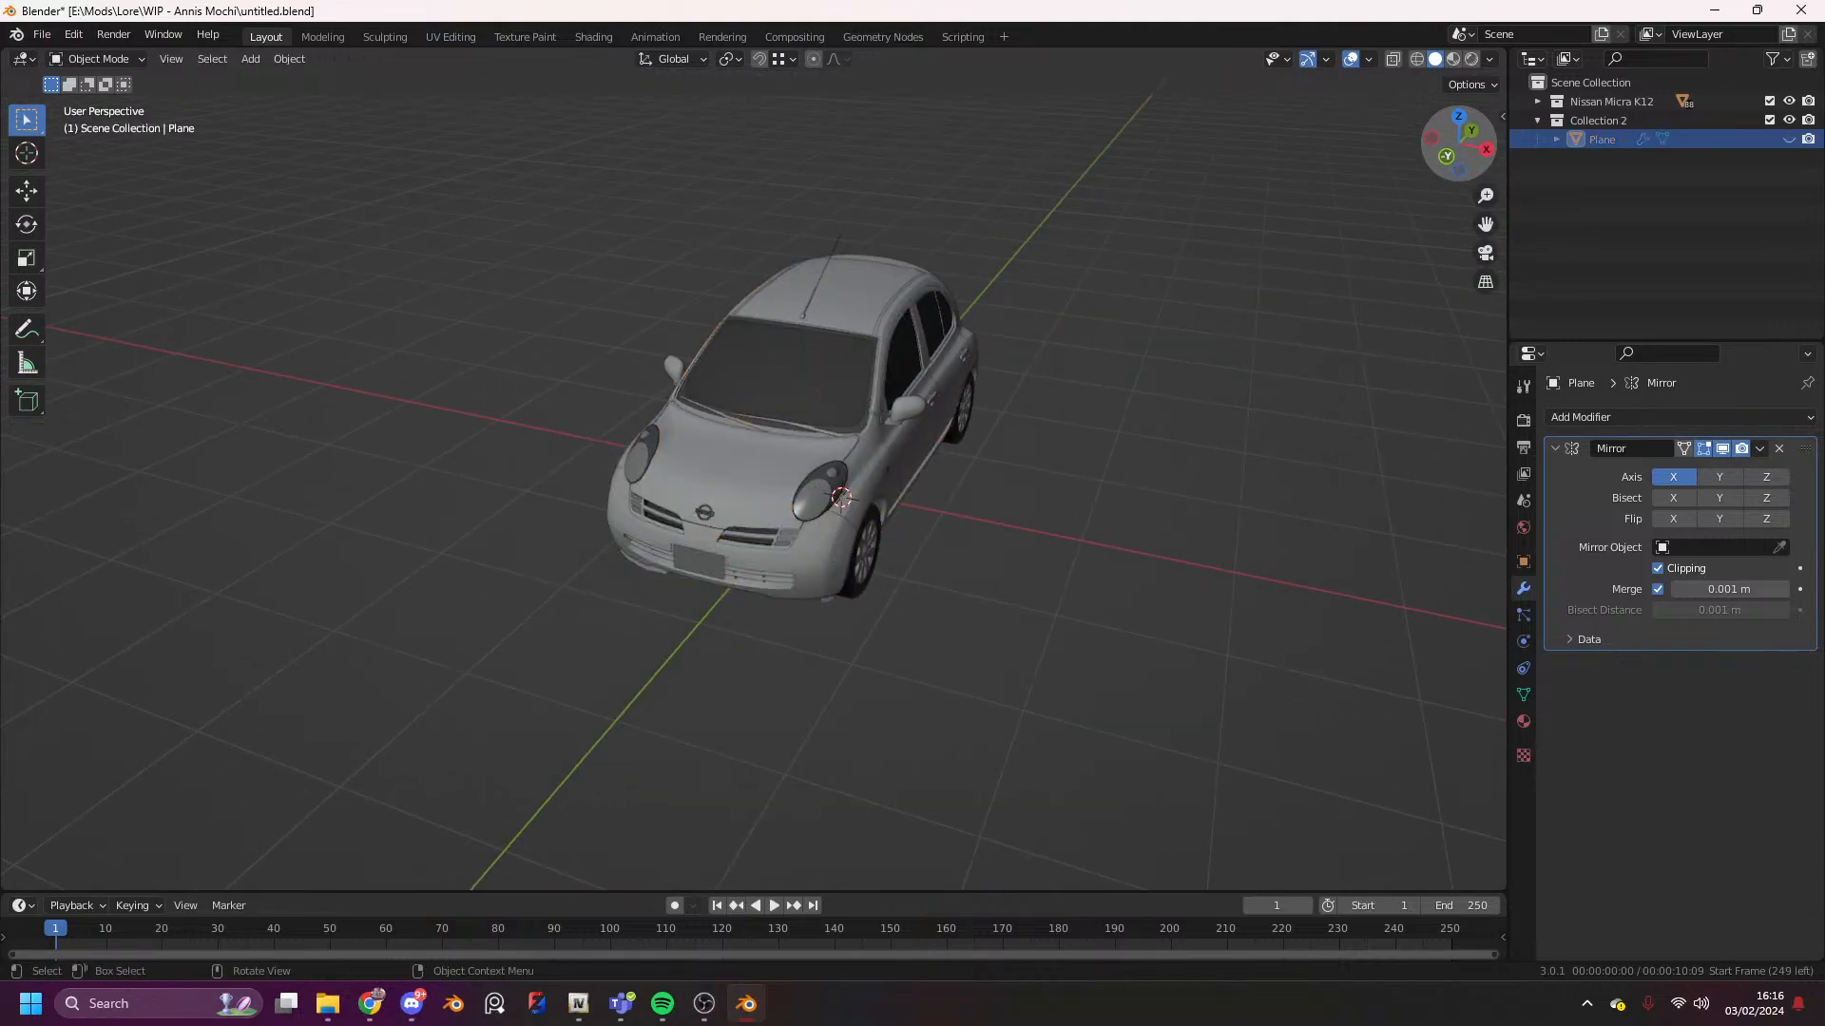
left_click_drag(1449, 158, 1458, 163)
key("alt+h")
scroll(1459, 165, "up", 4)
scroll(1462, 167, "up", 3)
scroll(1456, 164, "down", 4)
left_click_drag(1458, 163, 1500, 164)
key("Tab")
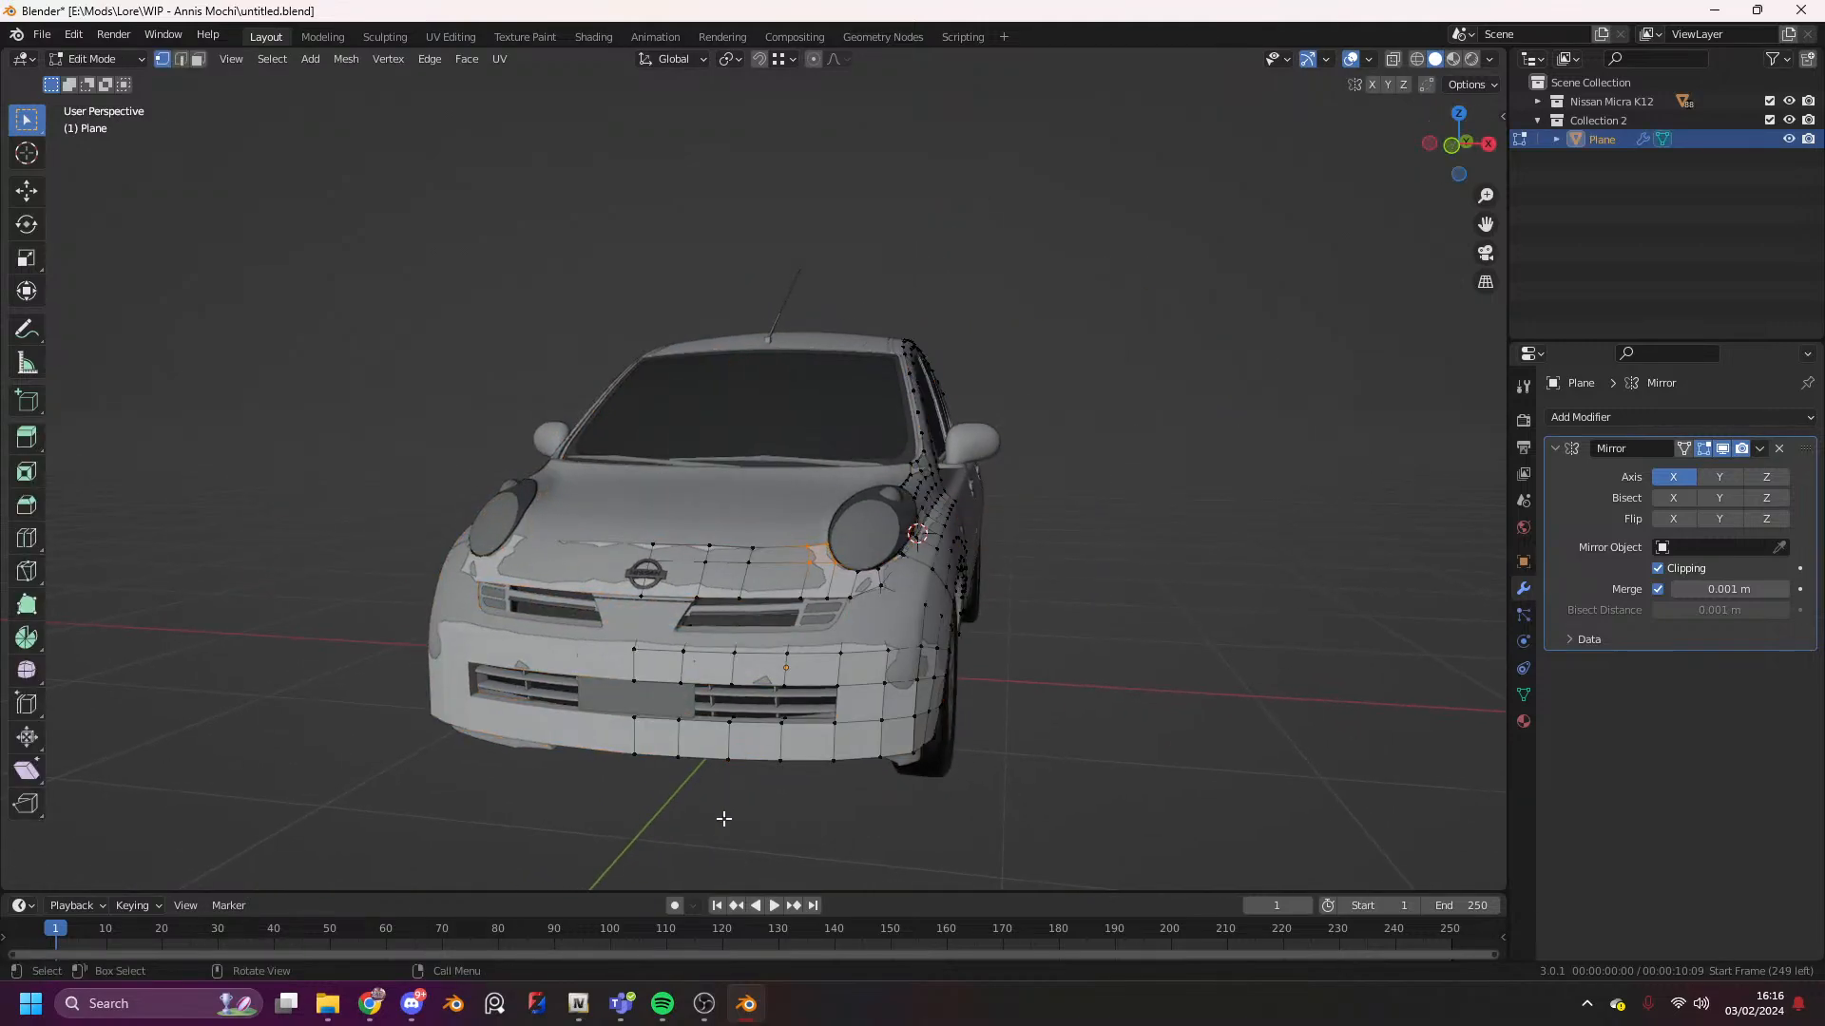
left_click(683, 760, "shift")
key("Tab")
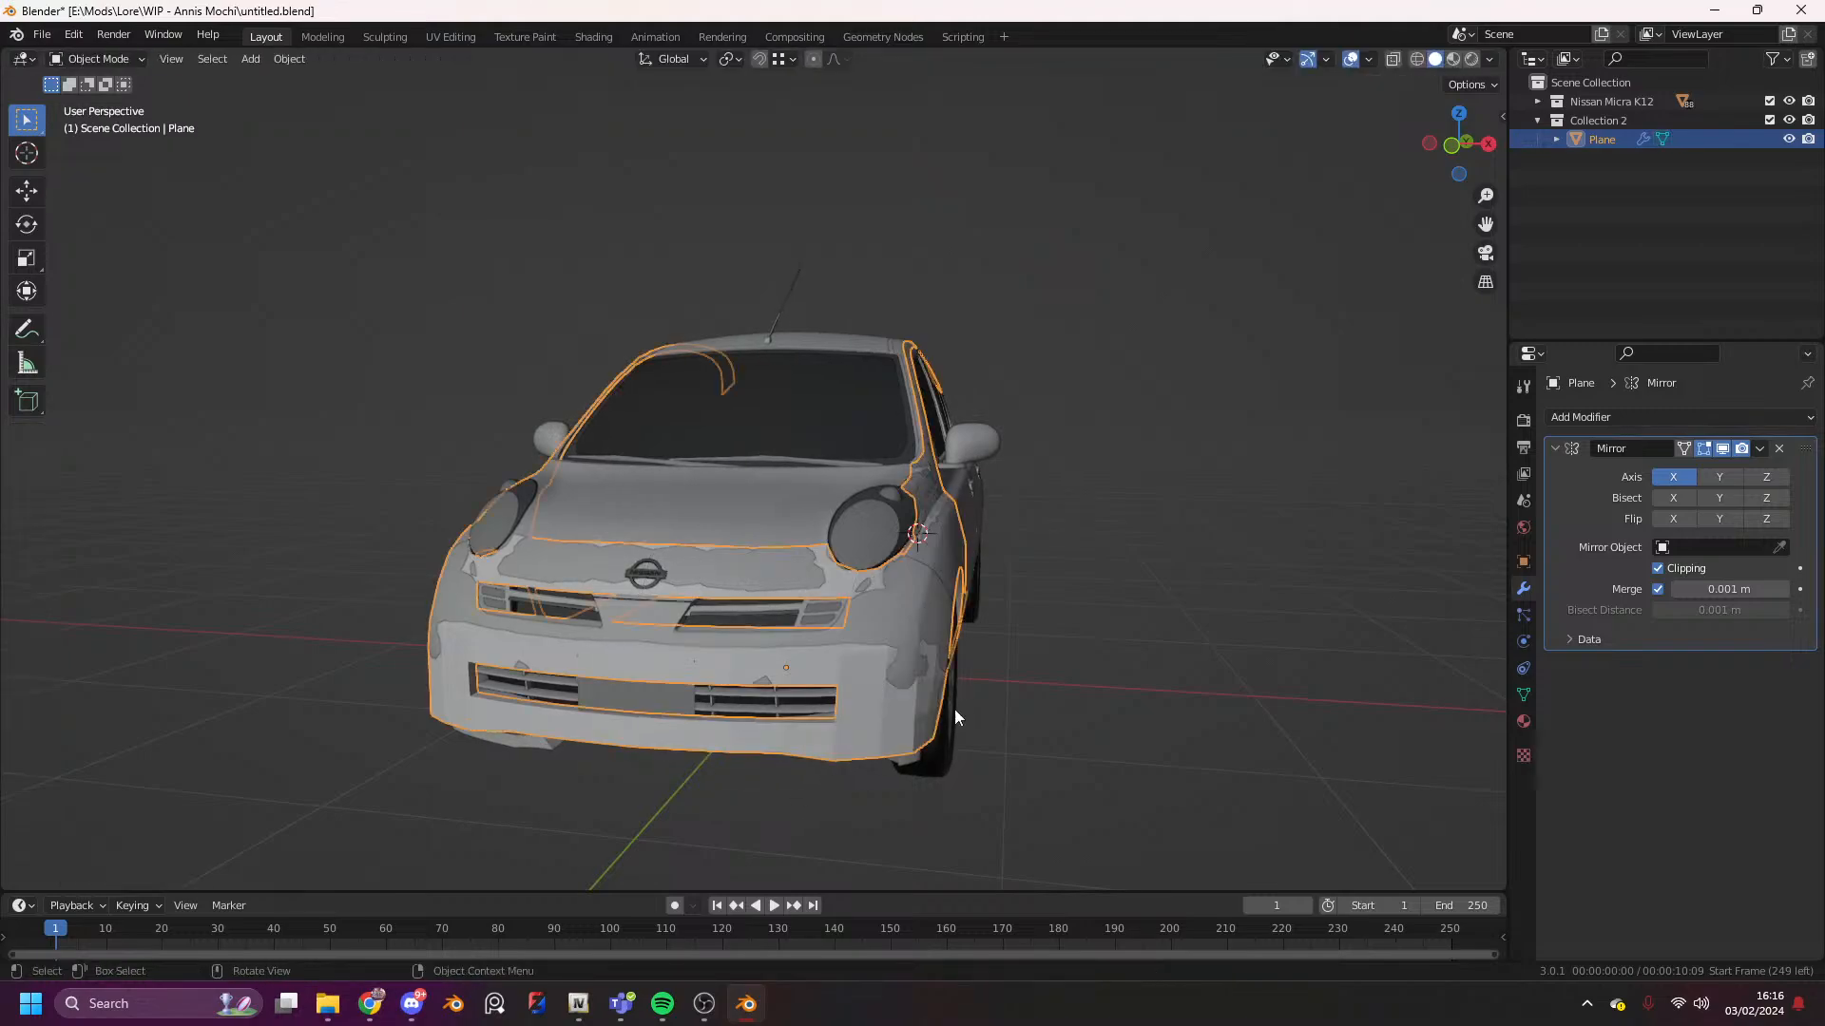
- Extrude the two outermost bonnet-edge vertices beside the headlight upward in front view
scroll(885, 755, "down", 3)
scroll(1340, 365, "up", 3)
left_click_drag(1463, 126, 1452, 126)
key("Tab")
key("Tab")
scroll(1452, 125, "up", 4)
key("Tab")
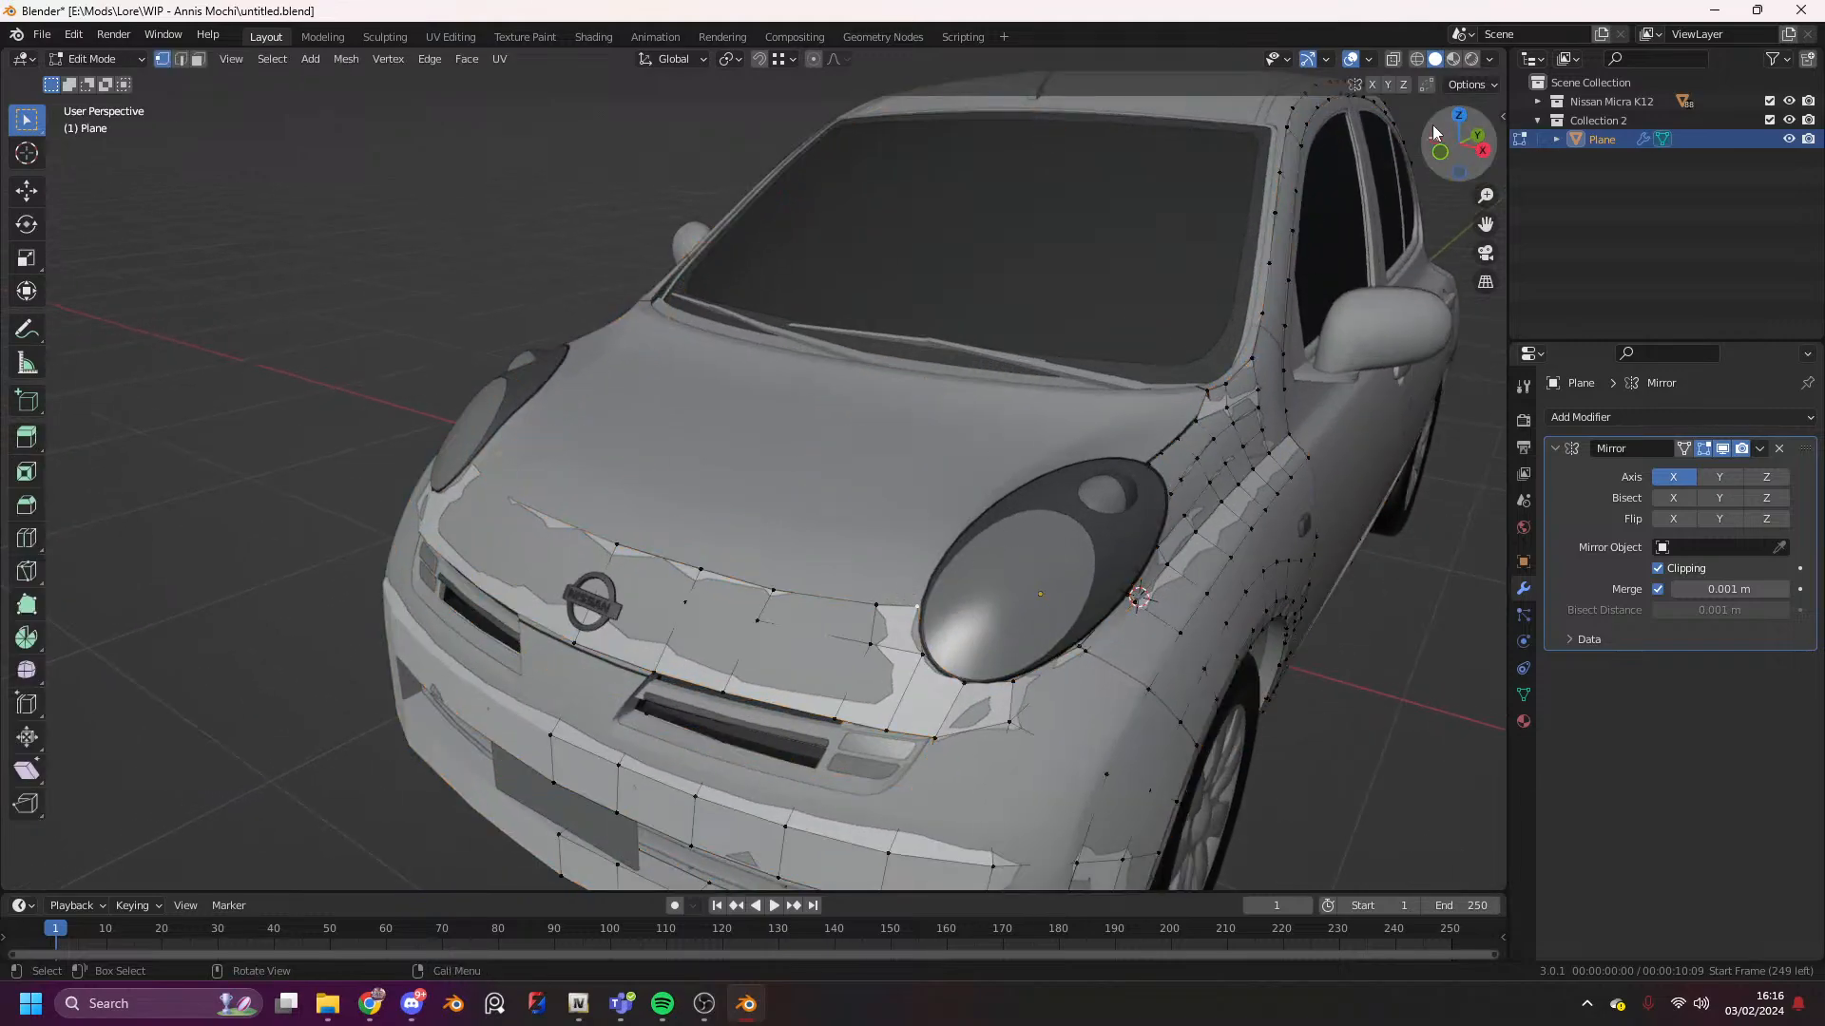
left_click(1450, 152)
key("g")
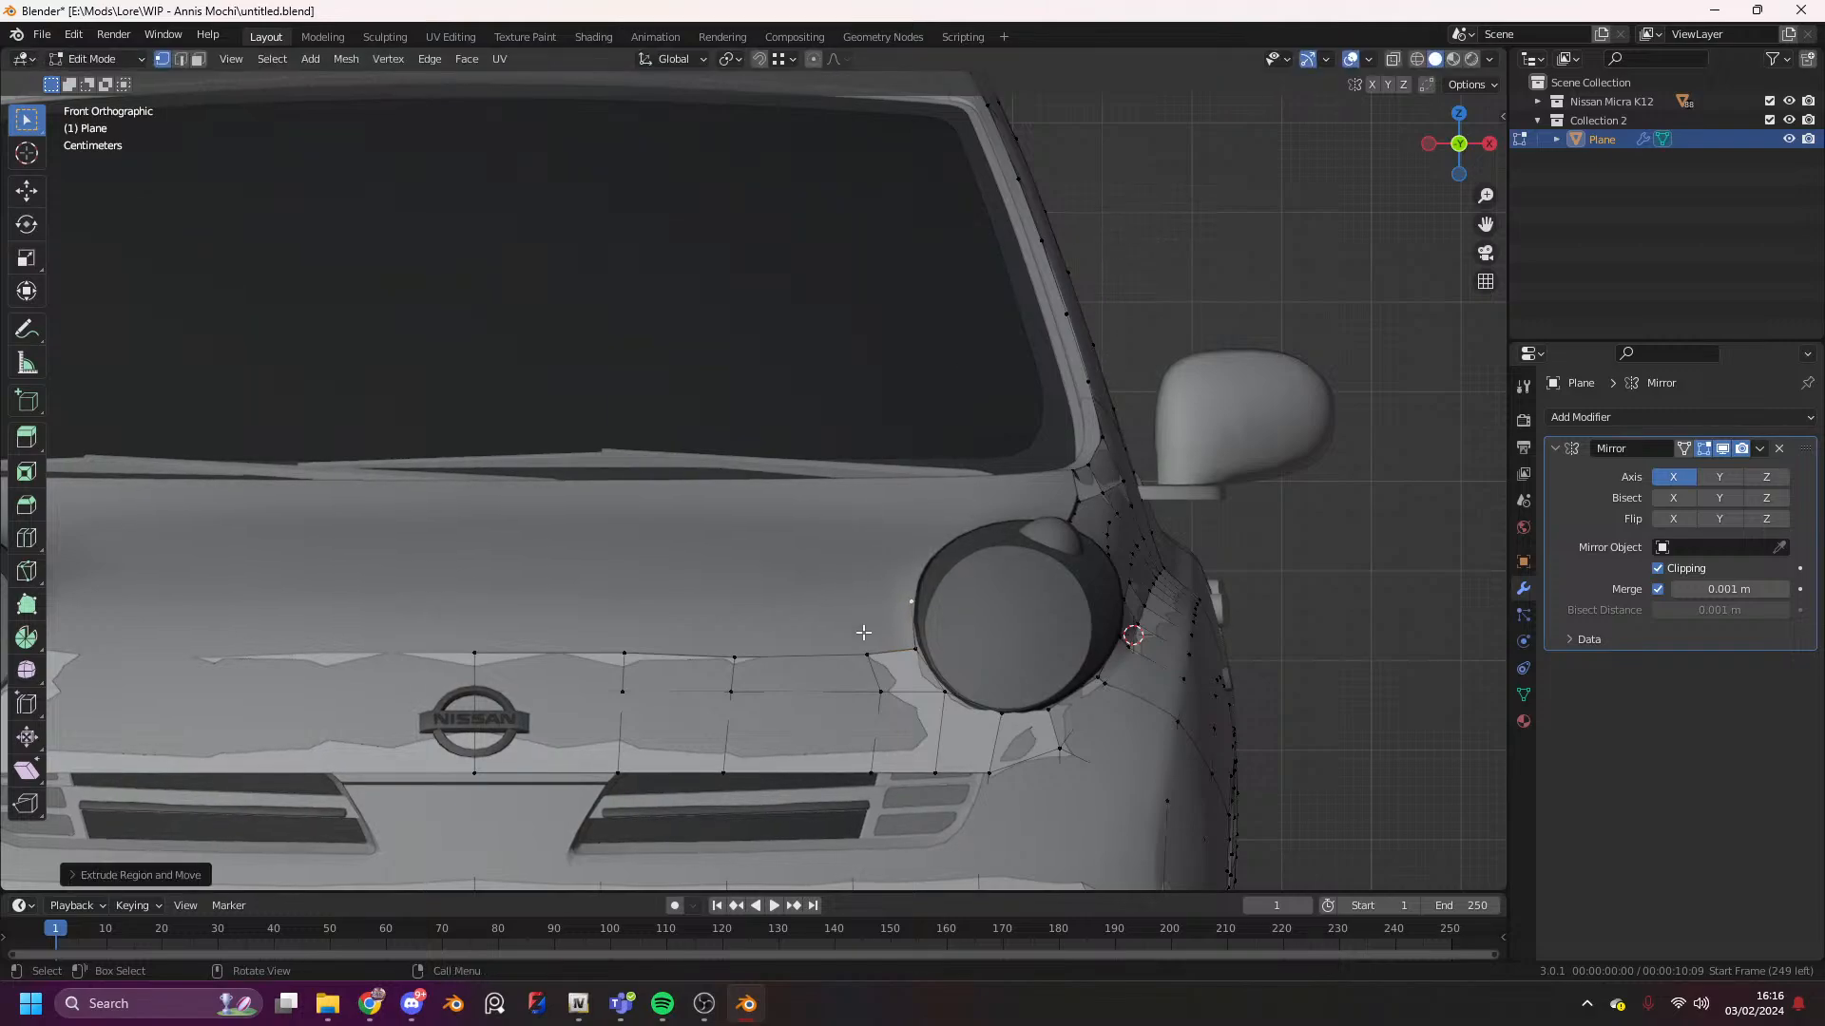
left_click(958, 277)
- Extrude the bonnet edge's three inner vertices, from the centre line outward, upward by about 0.056 m
left_click(740, 642)
left_click_drag(778, 673, 462, 571, "shift")
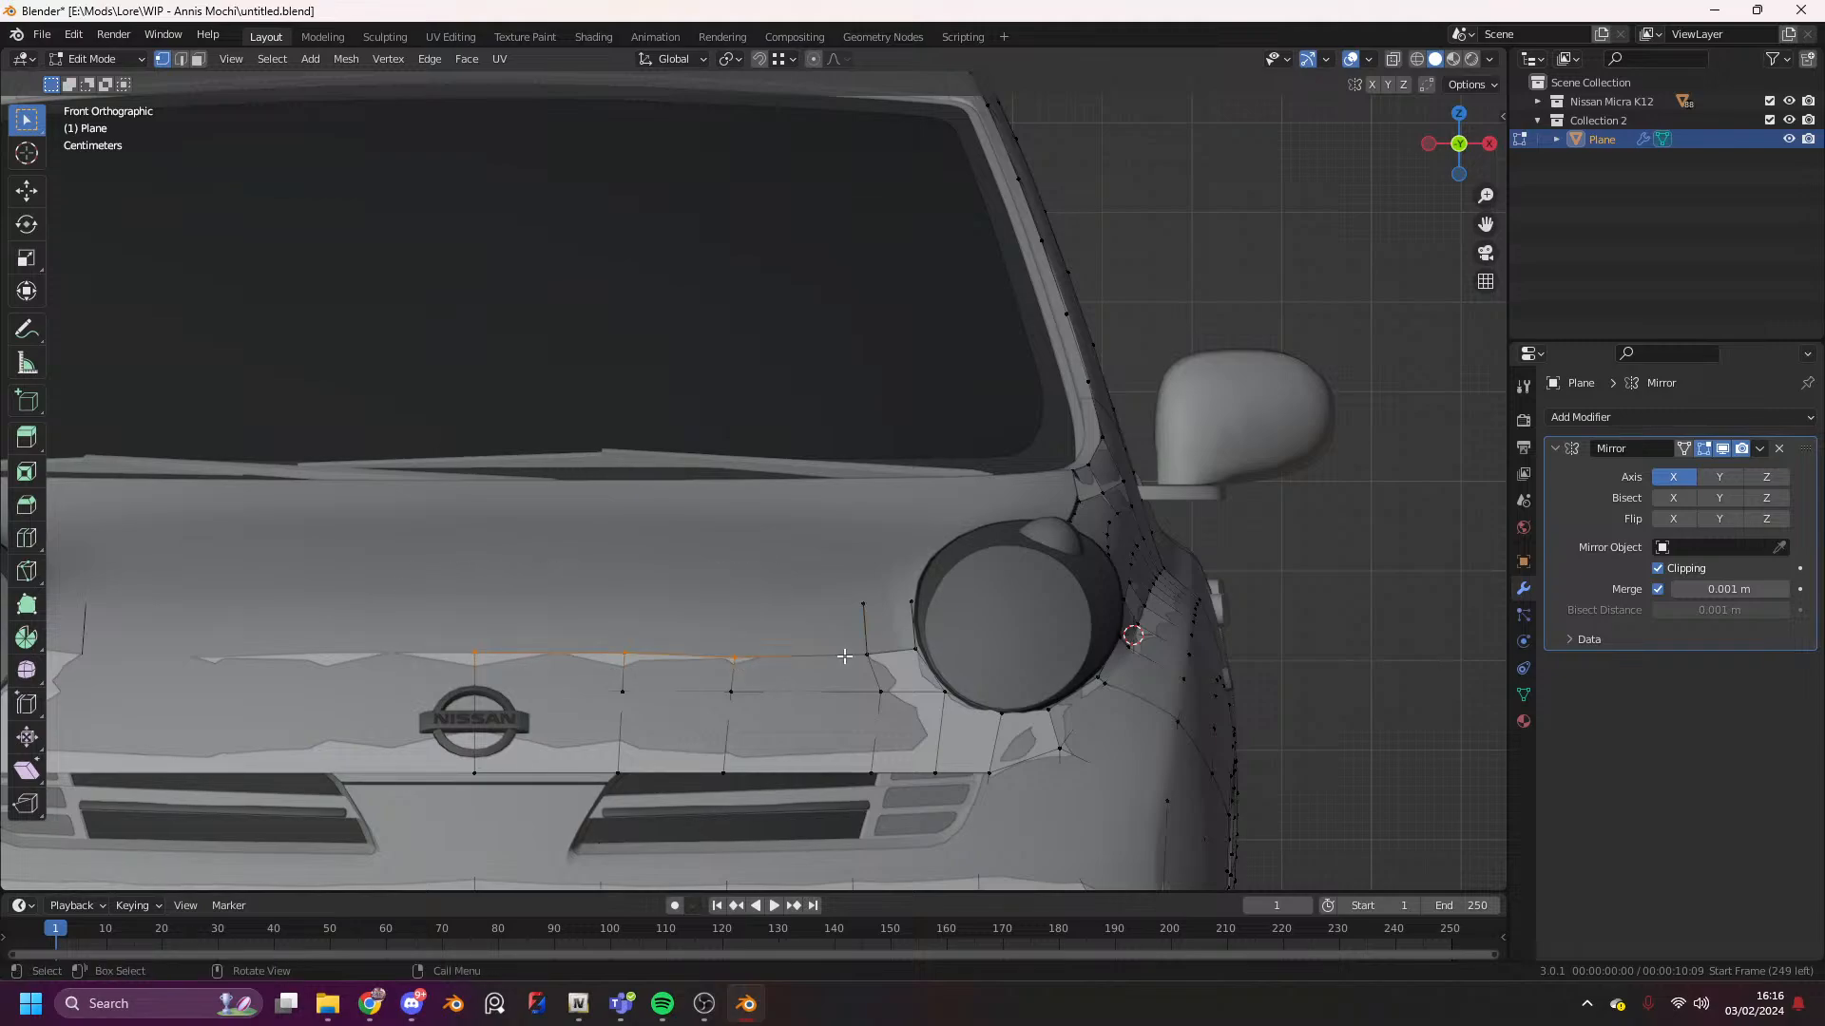
key("e")
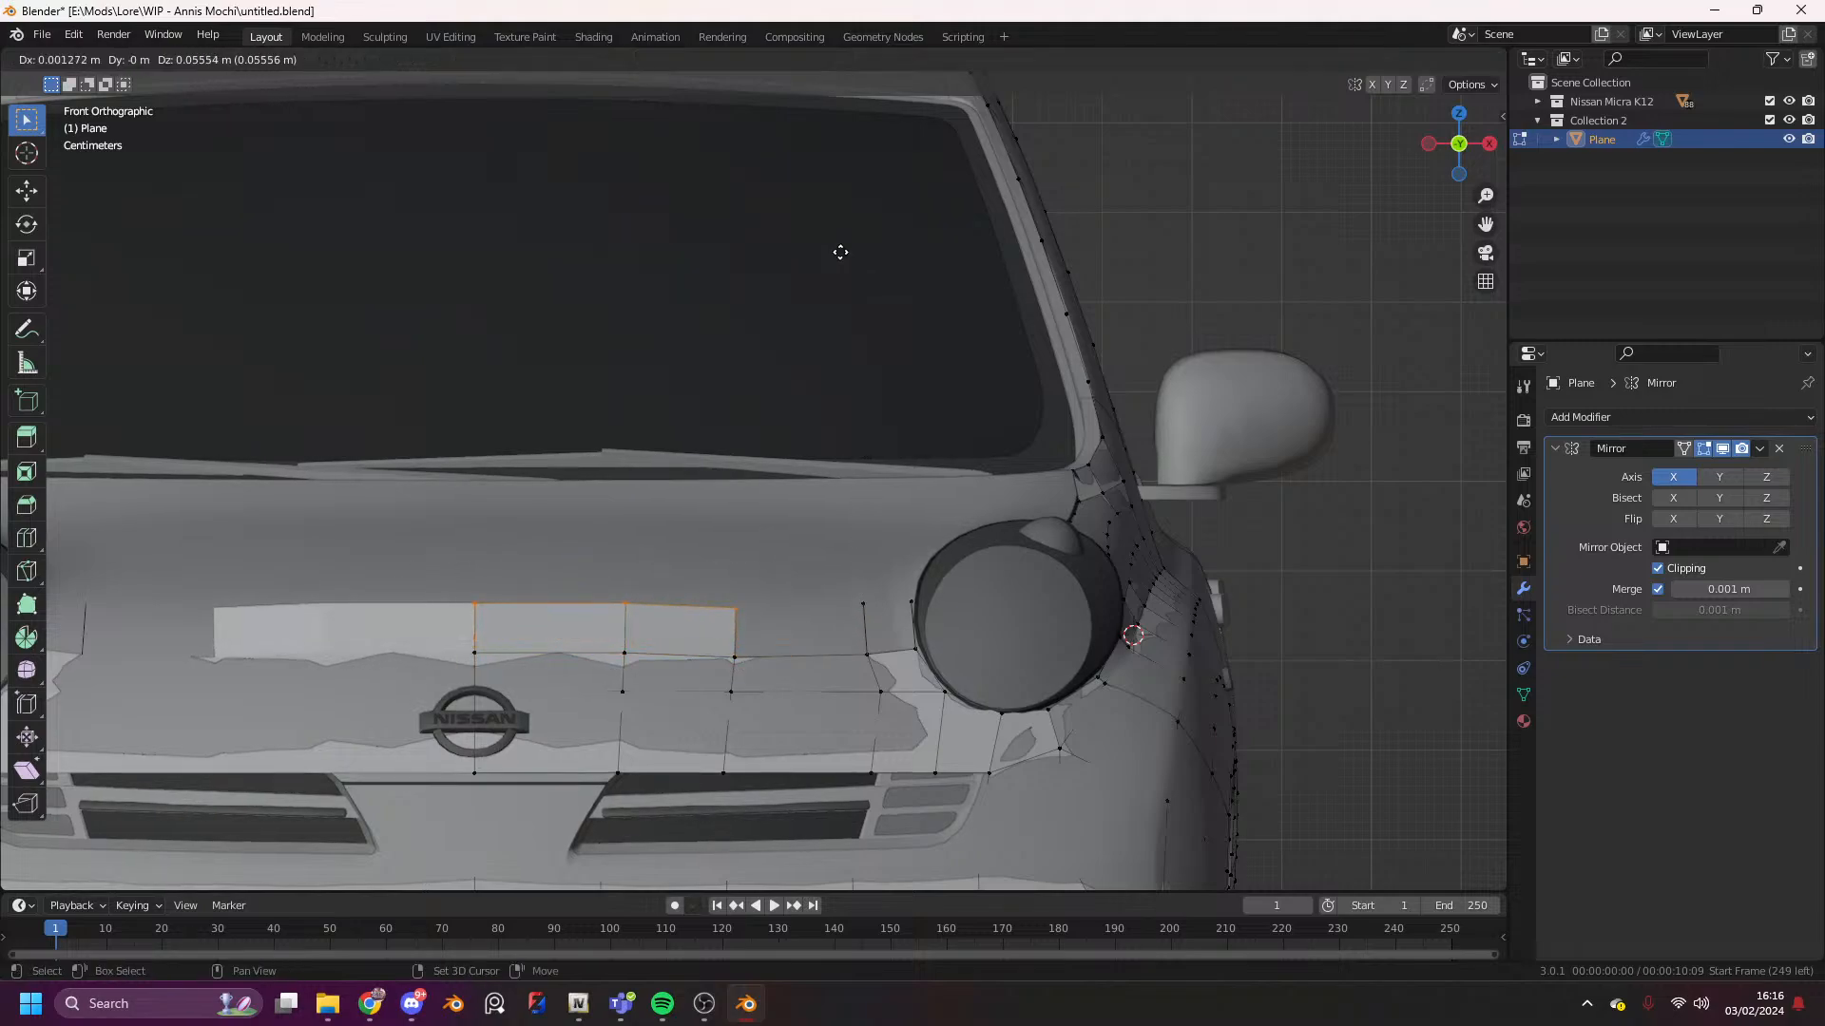
left_click(872, 209)
- Fill the two remaining gaps in the new bonnet row between the centre strip and the headlight with faces
left_click(865, 658)
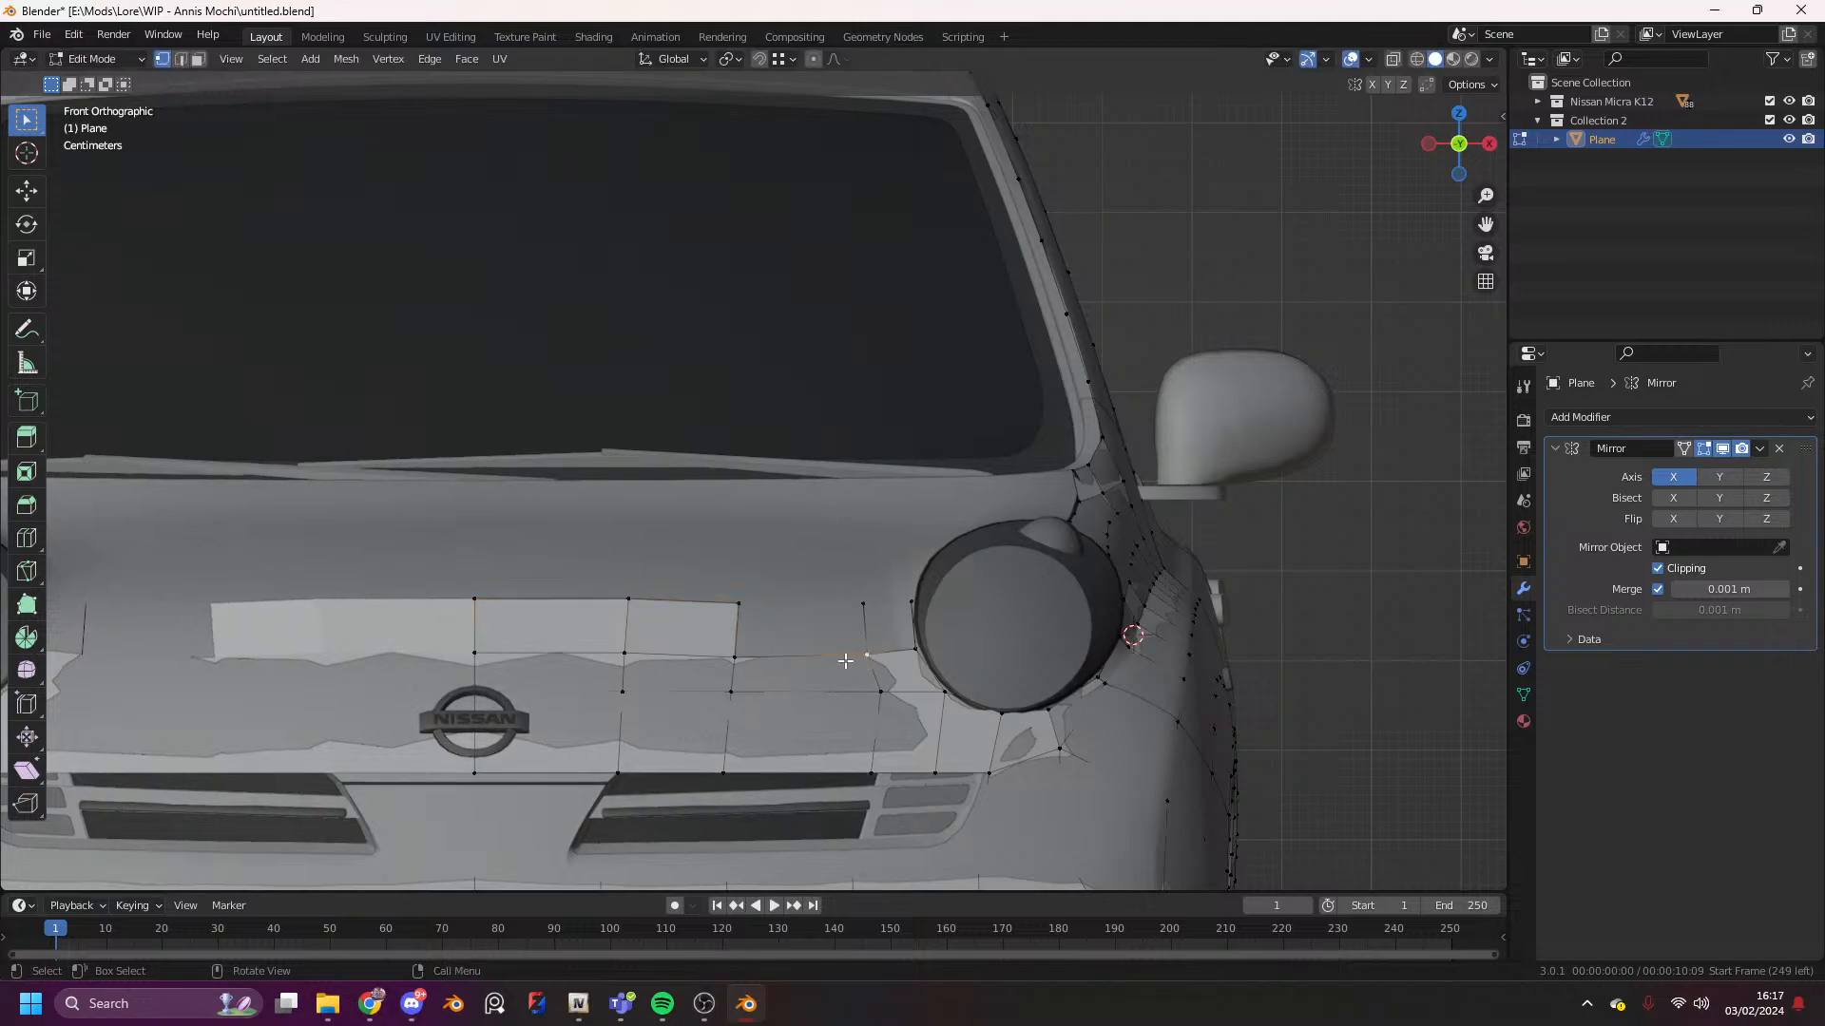
left_click(738, 595, "shift")
key("f")
left_click(882, 656)
left_click(912, 652, "shift")
key("f")
- Move the whole upper edge of the new bonnet row back along Y by about 0.09 m onto the reference bonnet
left_click_drag(924, 613, 299, 509)
left_click_drag(1459, 143, 1426, 180)
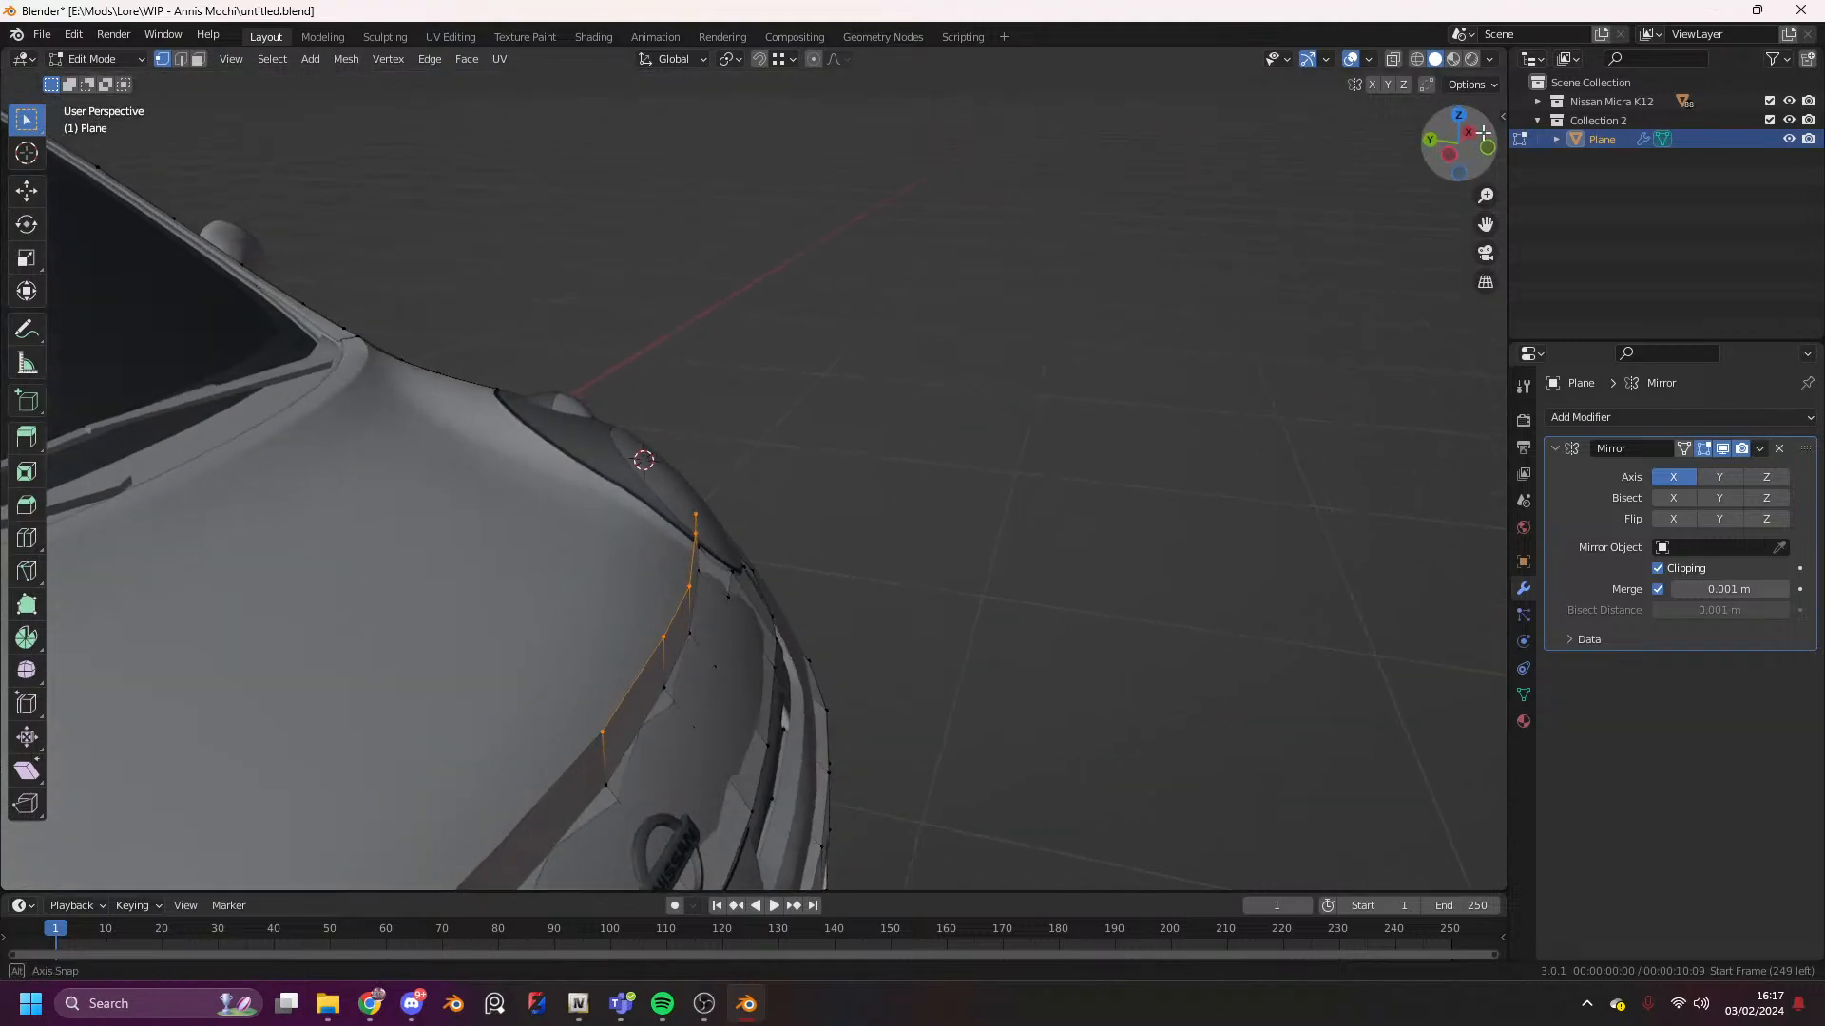
key("g")
key("y")
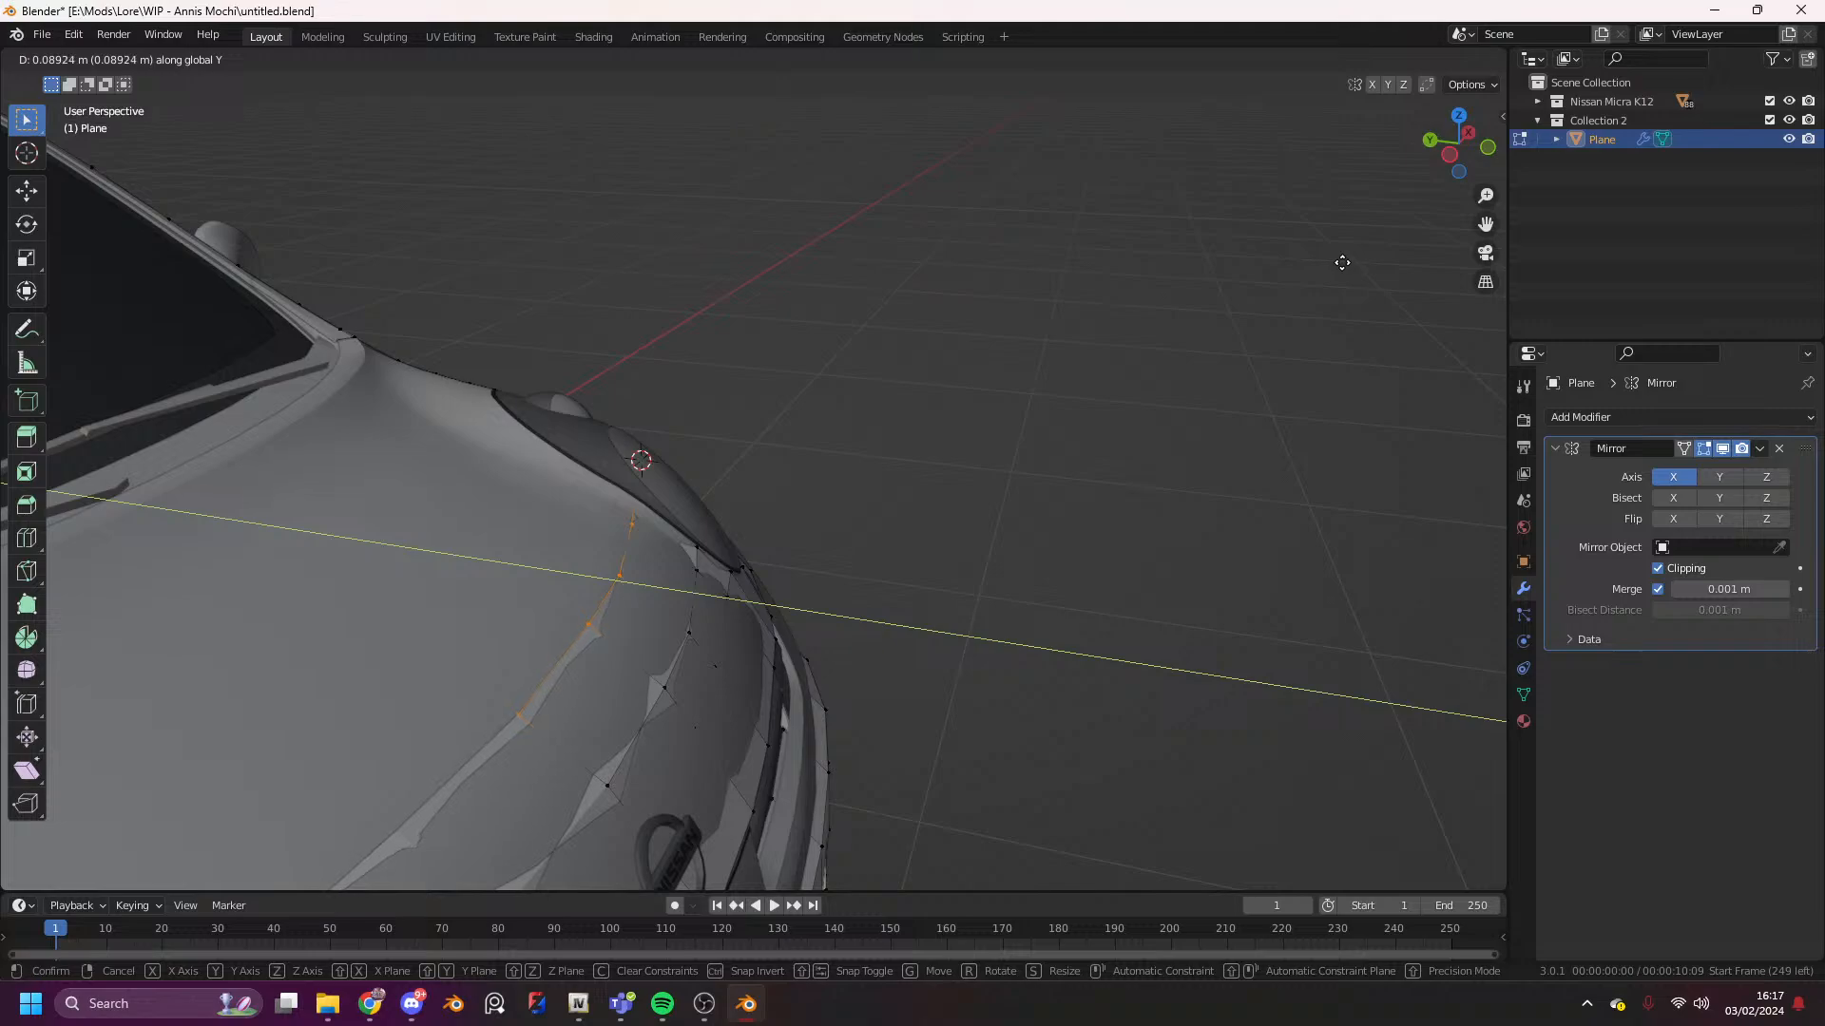
left_click(1350, 262)
- Move the new bonnet row's outermost upper vertex back along Y to meet the headlight's inner edge
key("Tab")
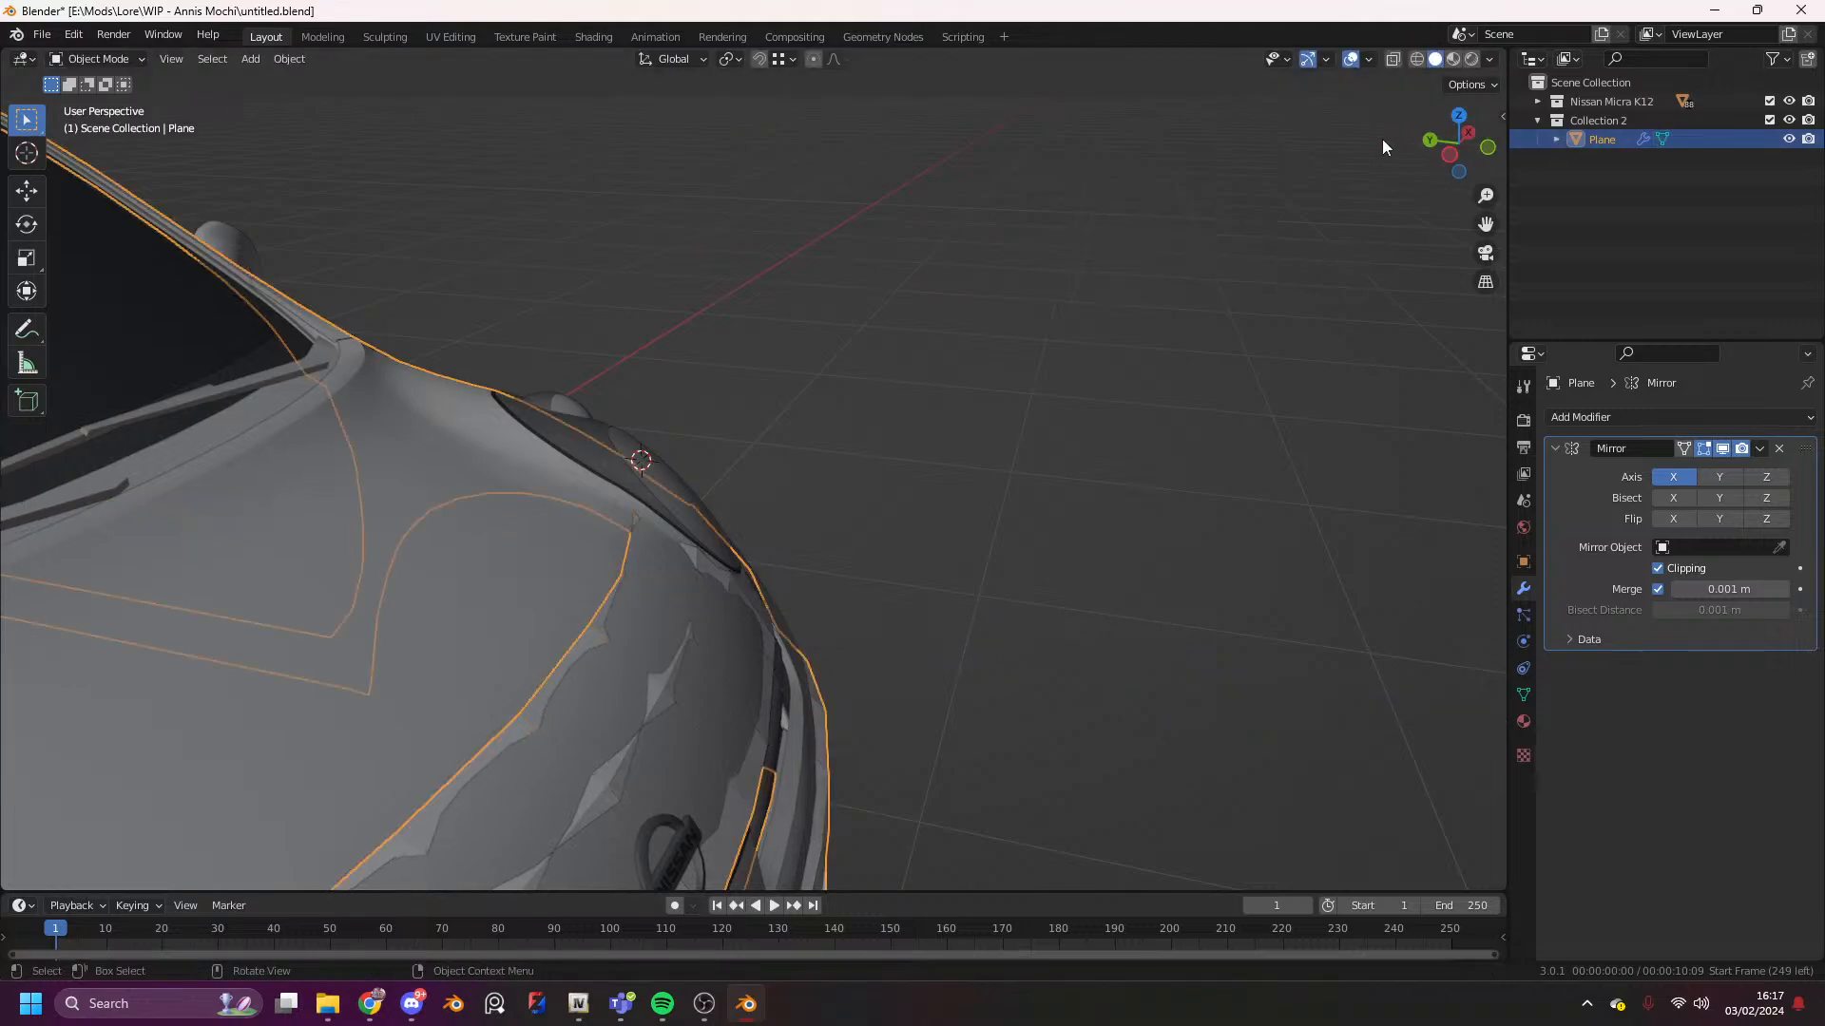
key("Tab")
left_click_drag(1446, 150, 1450, 140)
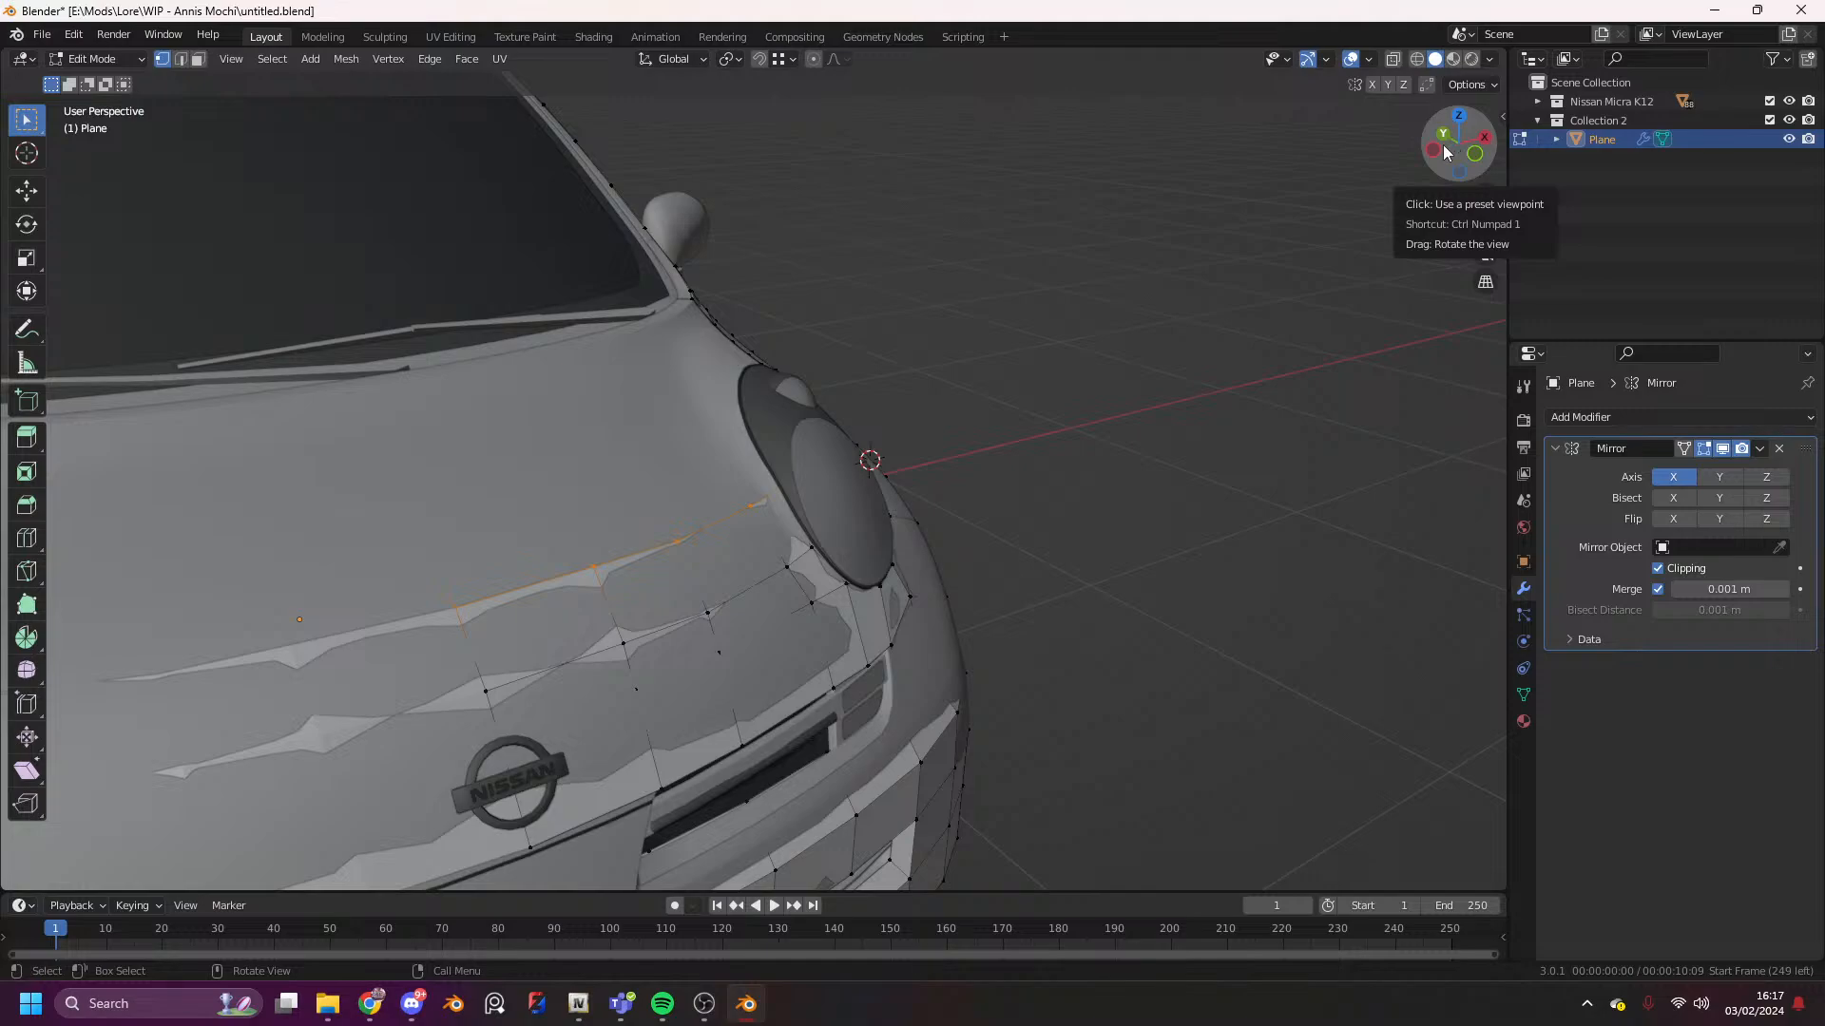
mouse_move(1445, 153)
left_mouse_down()
mouse_move(1488, 143)
mouse_move(1445, 143)
mouse_move(1464, 169)
left_mouse_up()
scroll(1467, 122, "down", 5)
scroll(1423, 274, "up", 4)
left_click(1026, 630)
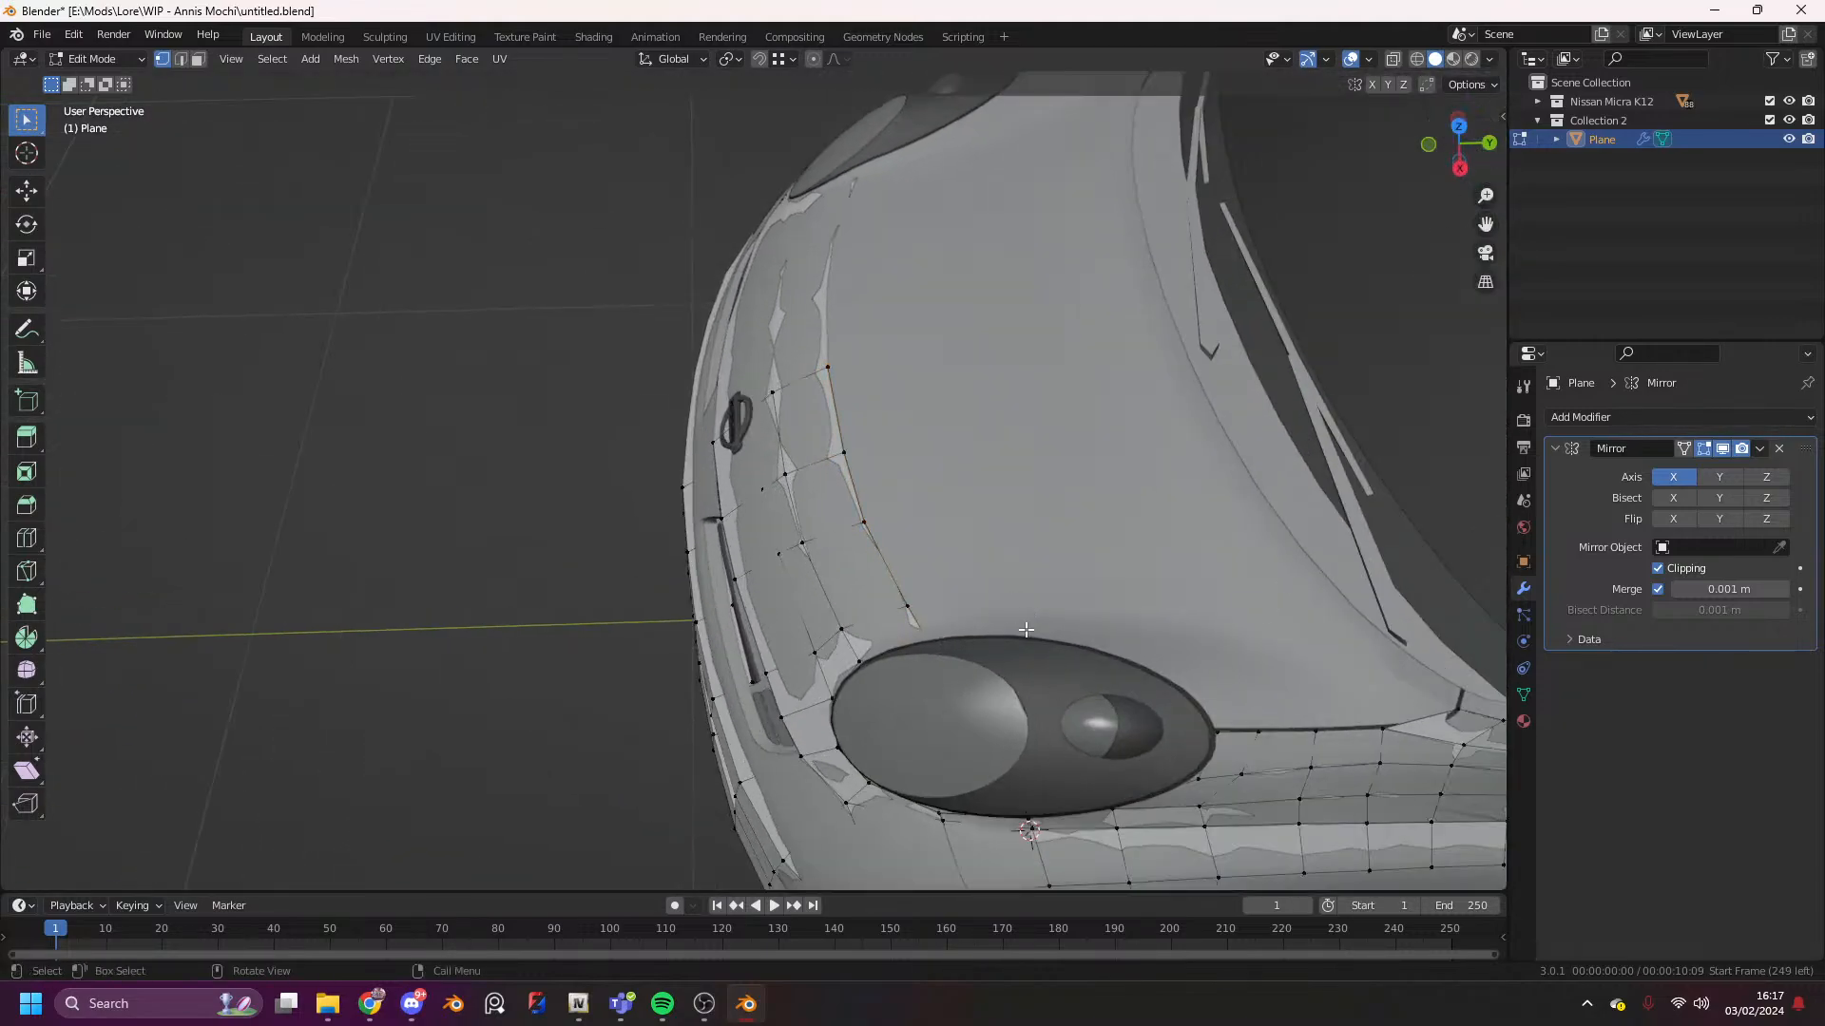
key("g")
key("y")
left_click(975, 645)
- Isolate the body mesh in local view and examine the bumper, grille and bonnet surfaces from the front
key("Tab")
scroll(1046, 551, "down", 6)
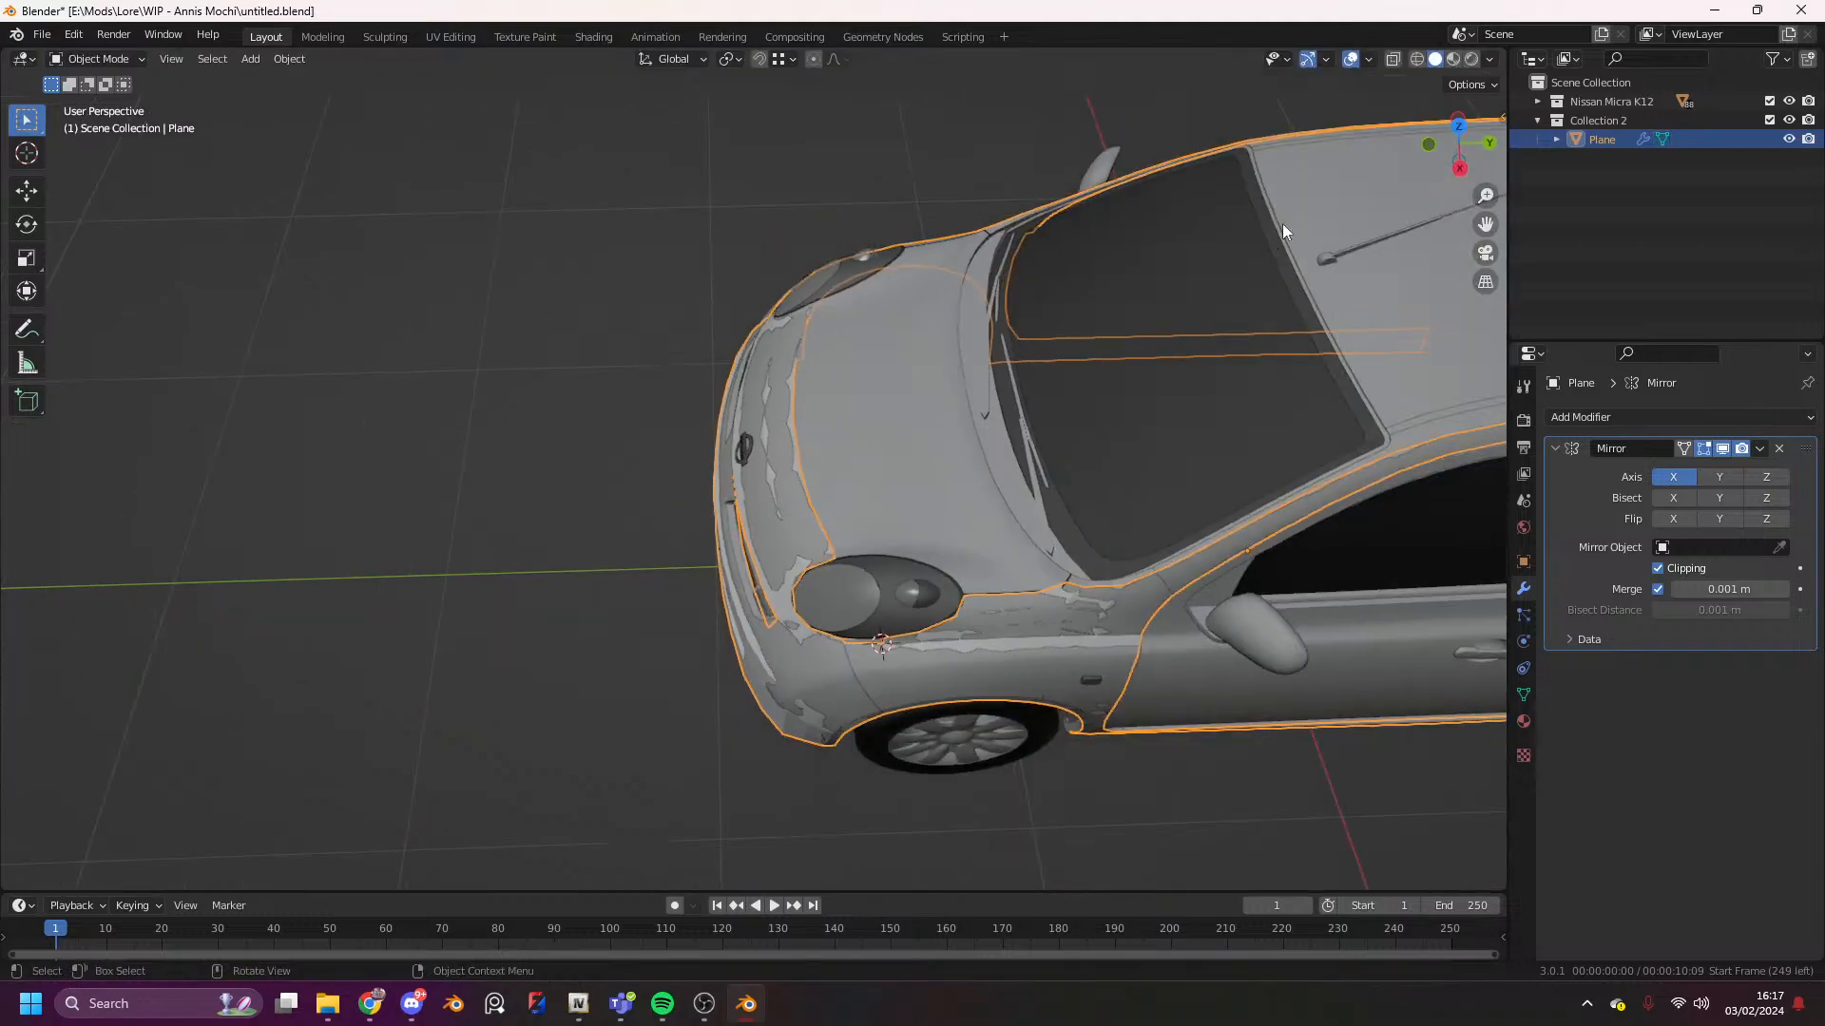
scroll(1464, 142, "down", 2)
mouse_move(1464, 142)
left_mouse_down()
mouse_move(1616, 106)
mouse_move(1446, 174)
left_mouse_up()
key("KP_Divide")
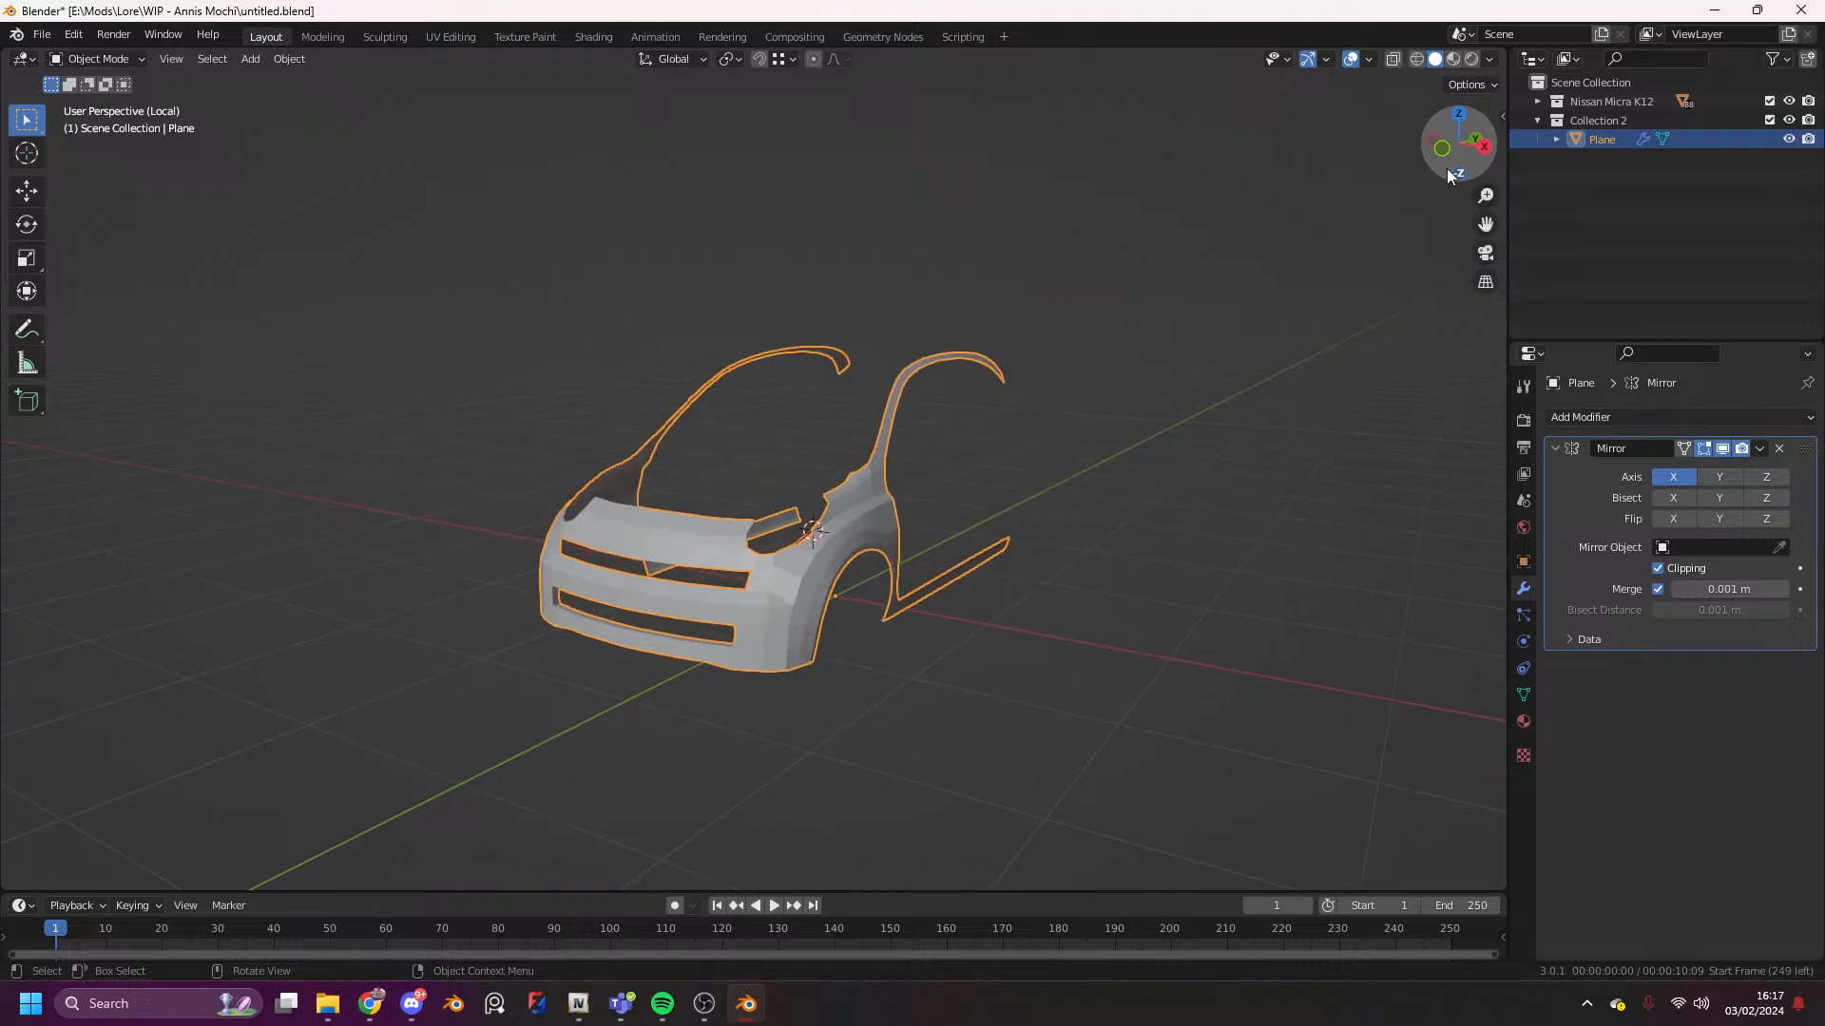
key("Tab")
key("Tab")
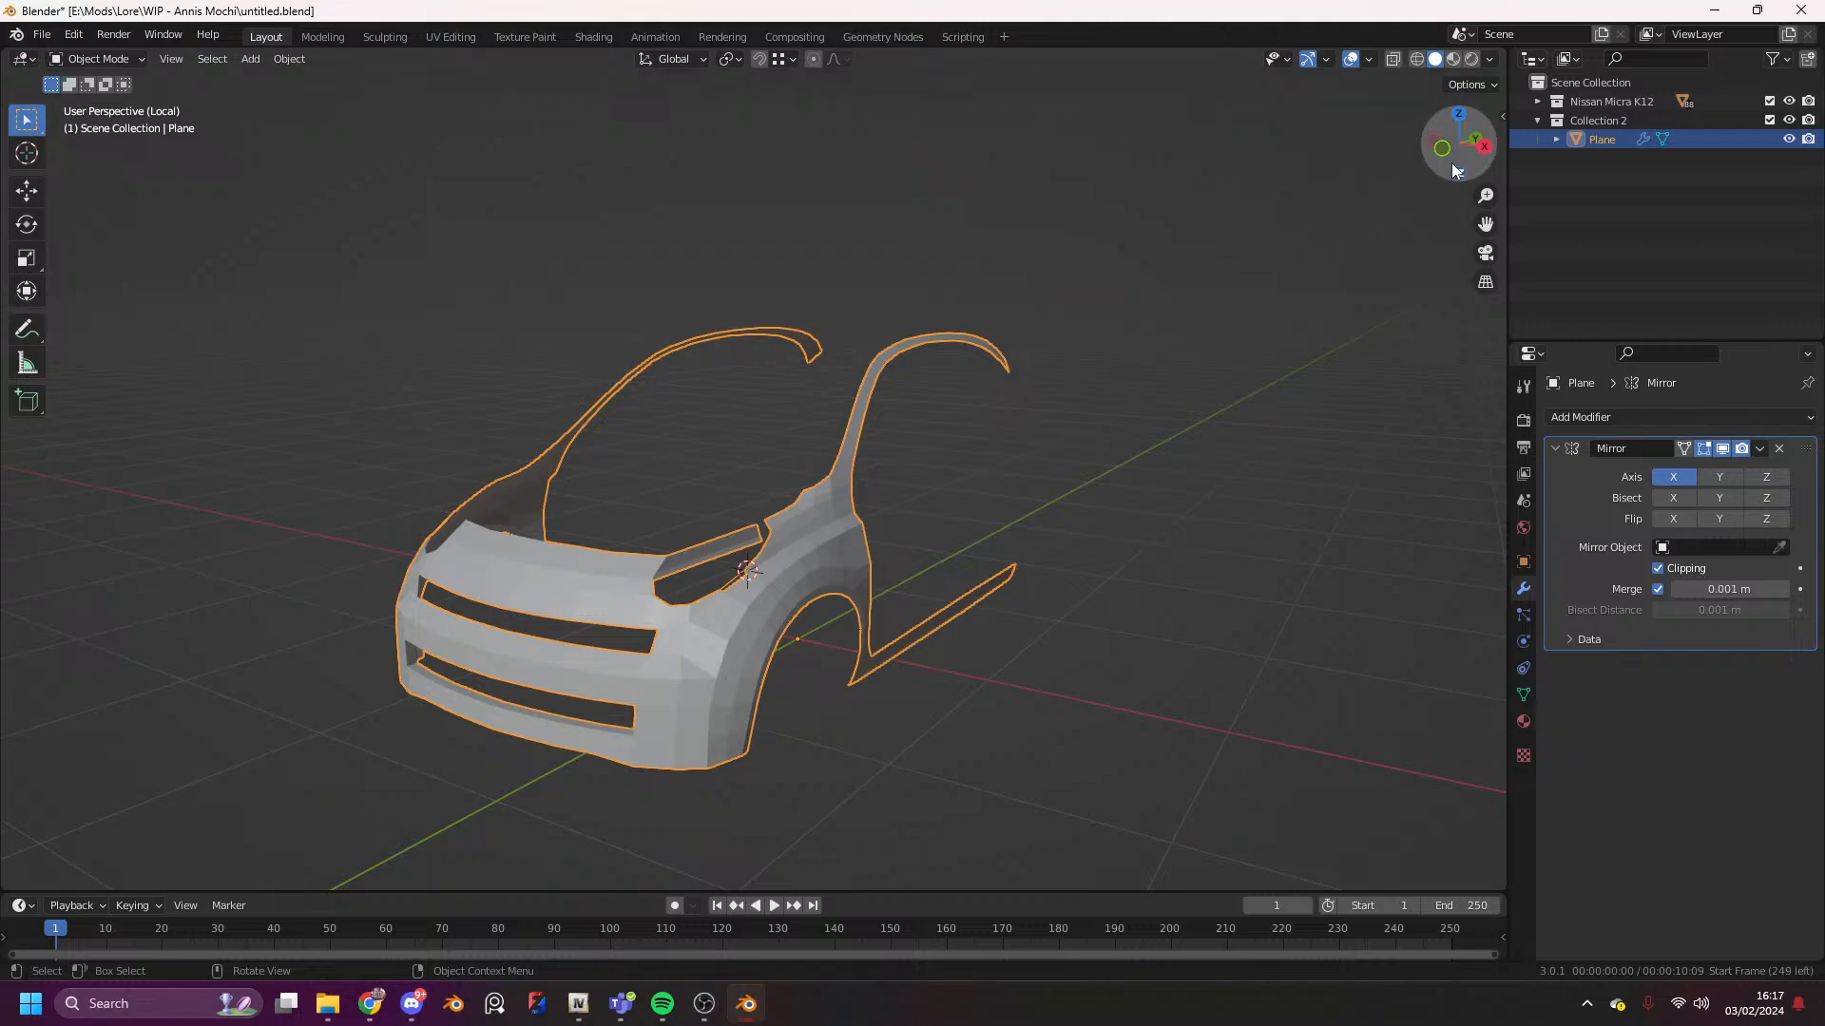
mouse_move(1429, 152)
left_mouse_down()
mouse_move(1330, 157)
mouse_move(1492, 164)
mouse_move(1450, 152)
left_mouse_up()
- Slide the edge loop between the upper two bonnet rows along the surface to even out their spacing
key("Tab")
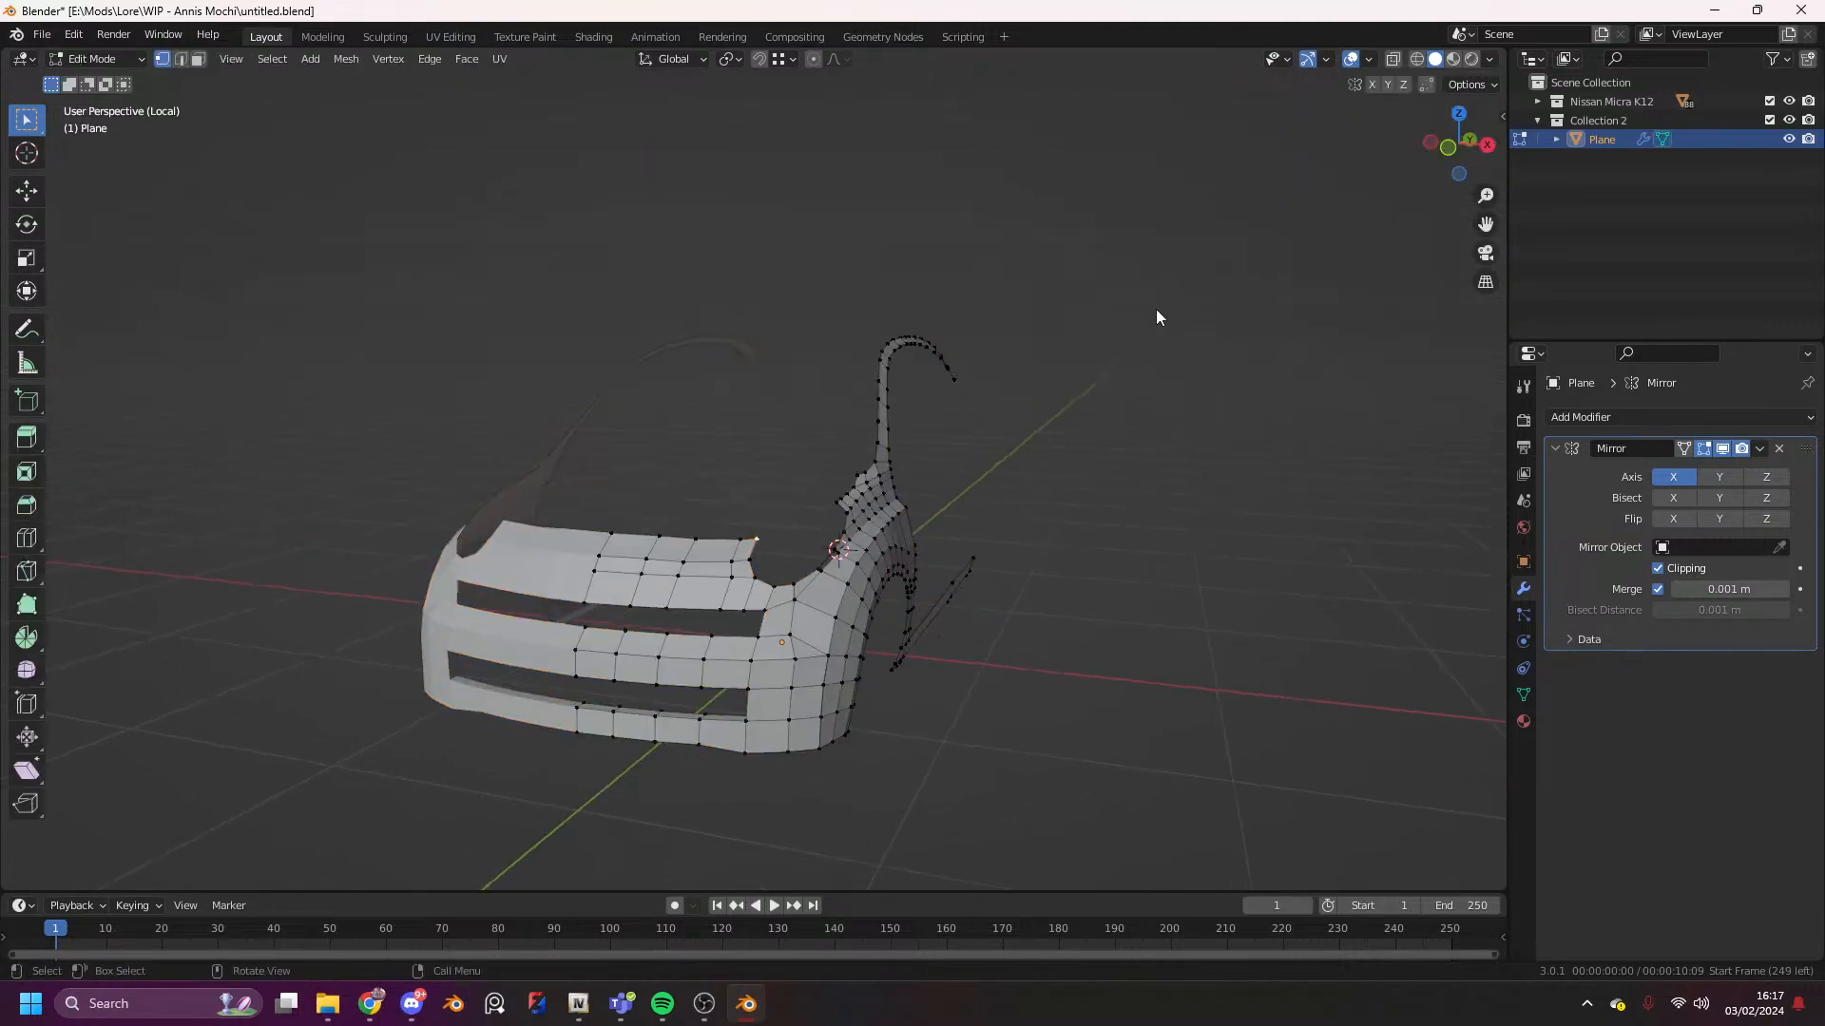
scroll(1258, 260, "up", 3)
left_click(636, 620, "alt")
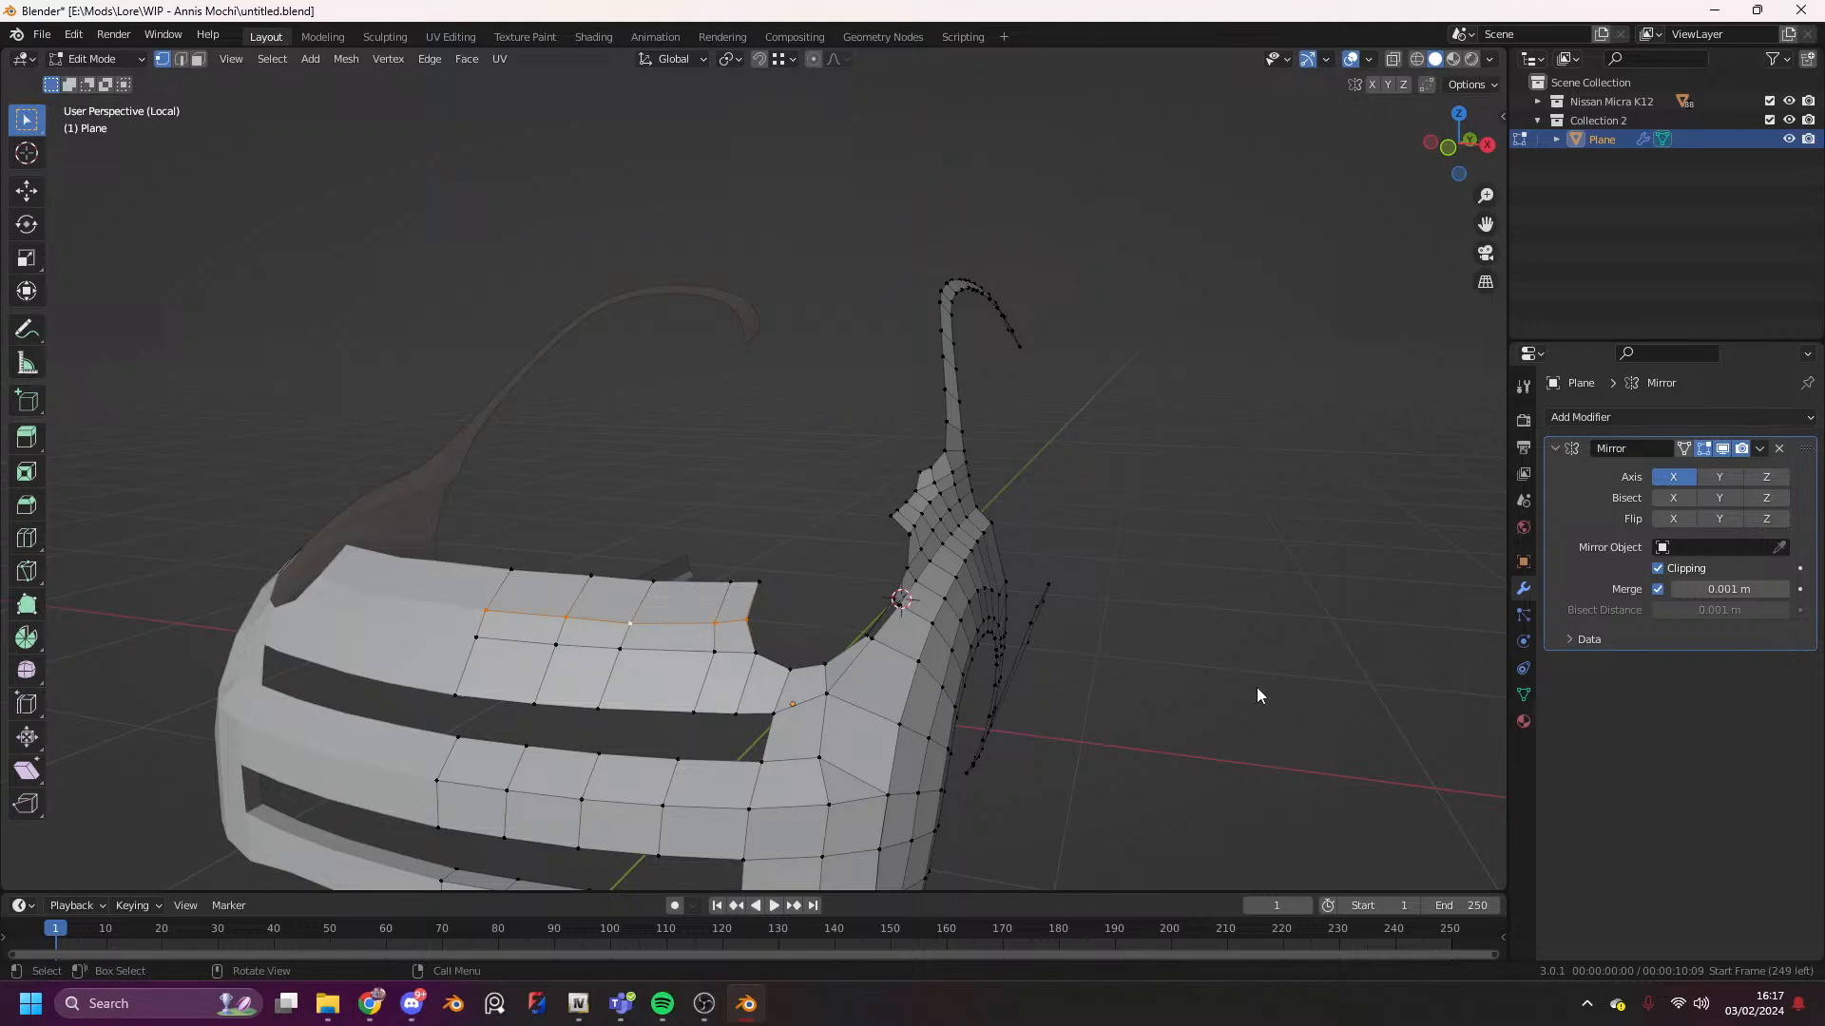
key("g")
key("g")
left_click(1206, 632)
key("Tab")
- Hide the viewport overlays and copy a screenshot of the isolated body mesh in three-quarter front view to the clipboard
scroll(1264, 529, "down", 5)
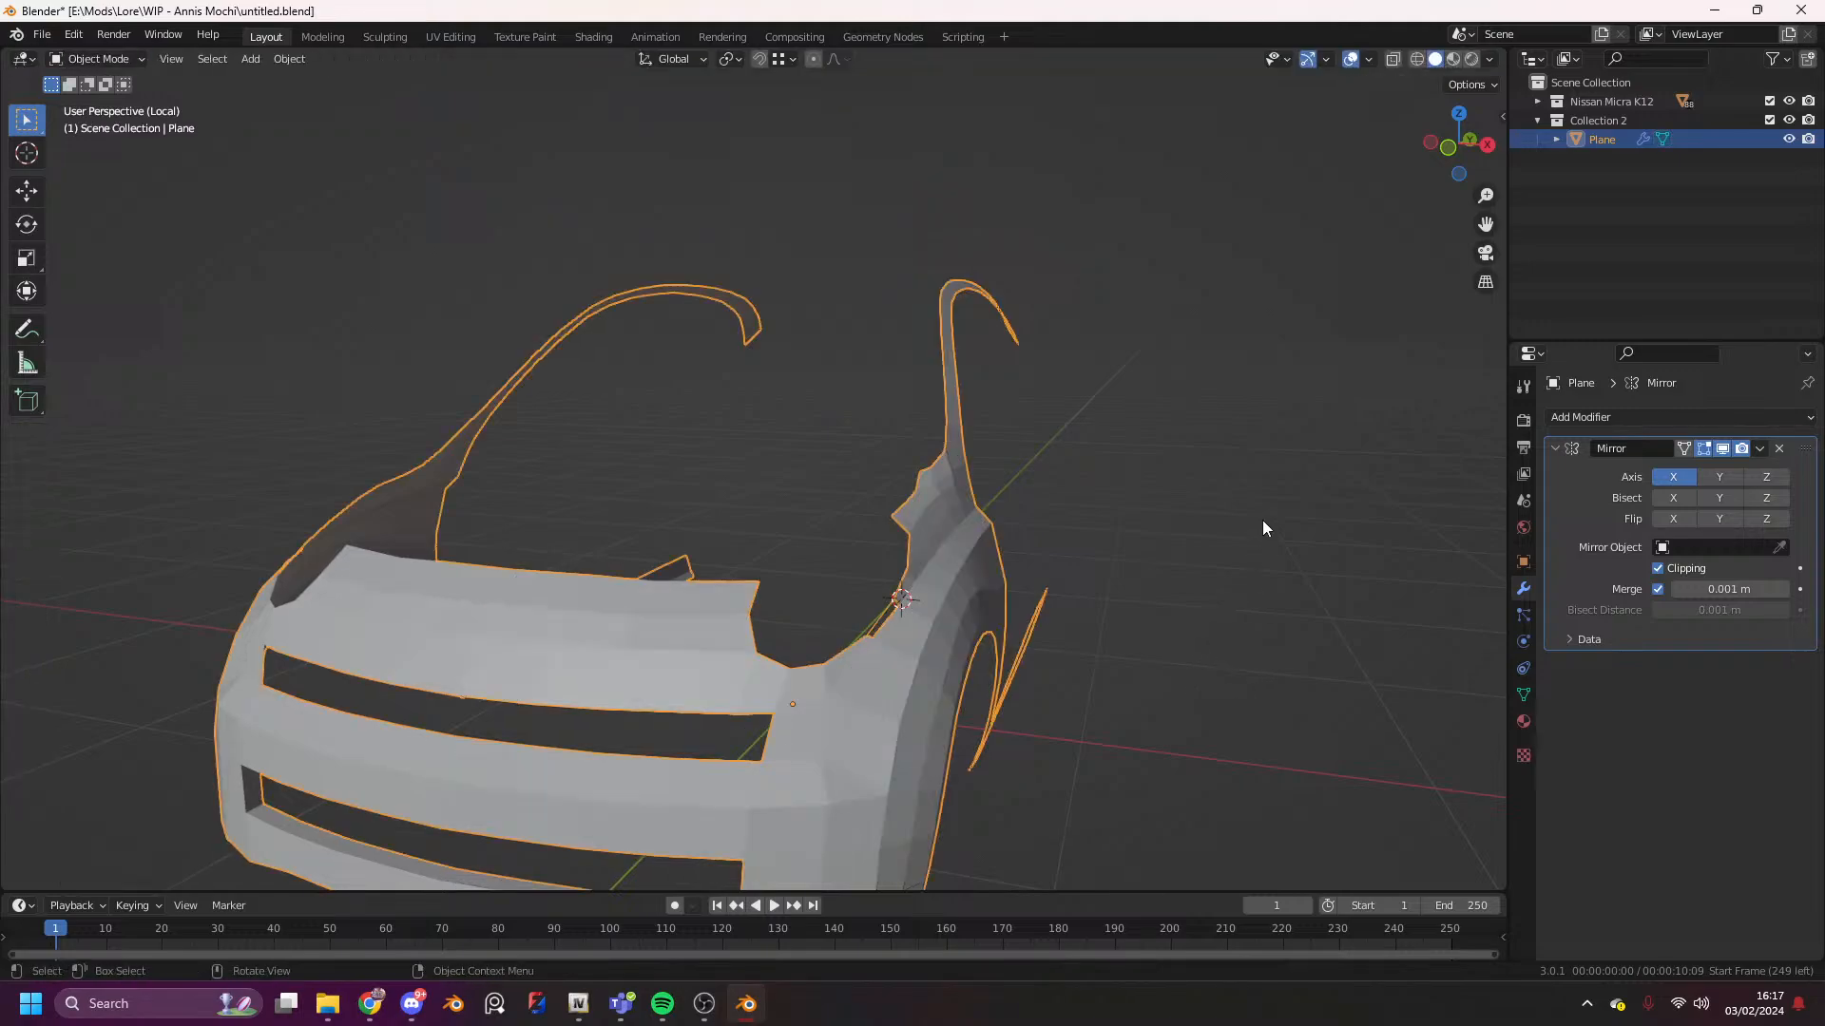
scroll(1349, 323, "down", 1)
left_click_drag(1447, 152, 1414, 164)
left_click(1359, 59)
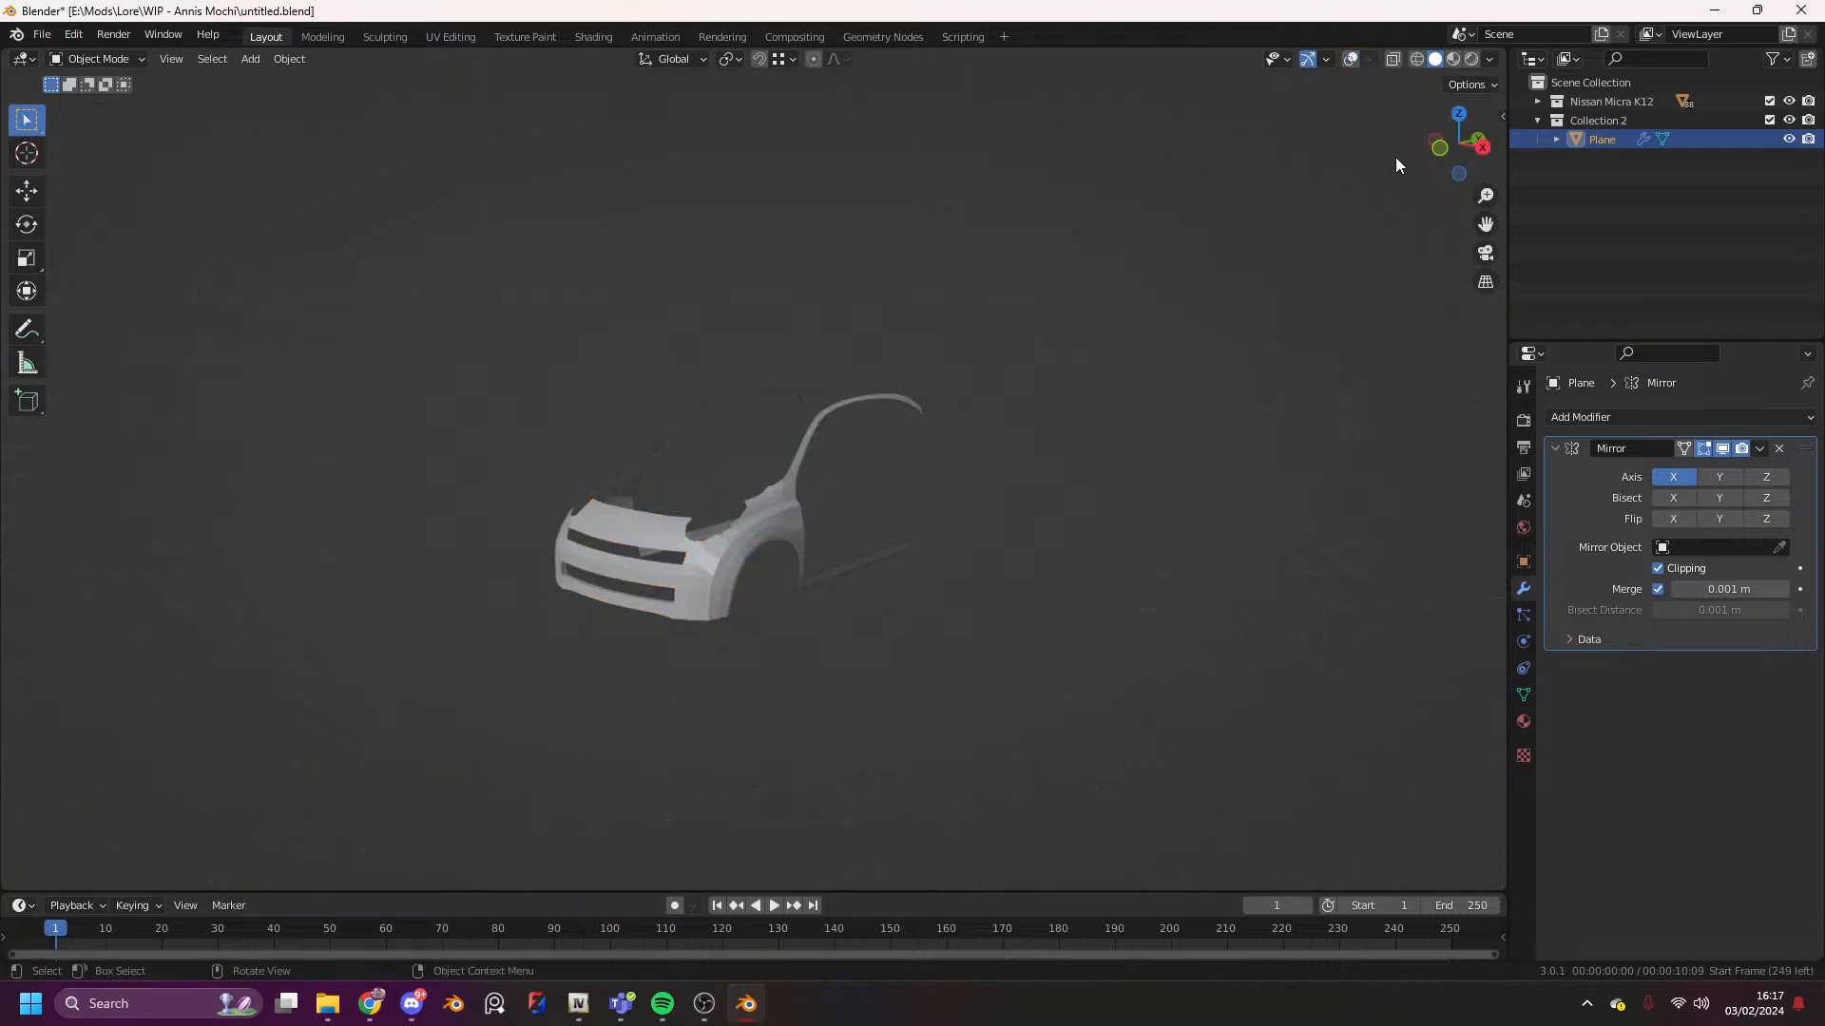
scroll(1418, 203, "up", 3)
left_click_drag(1486, 221, 1628, 186)
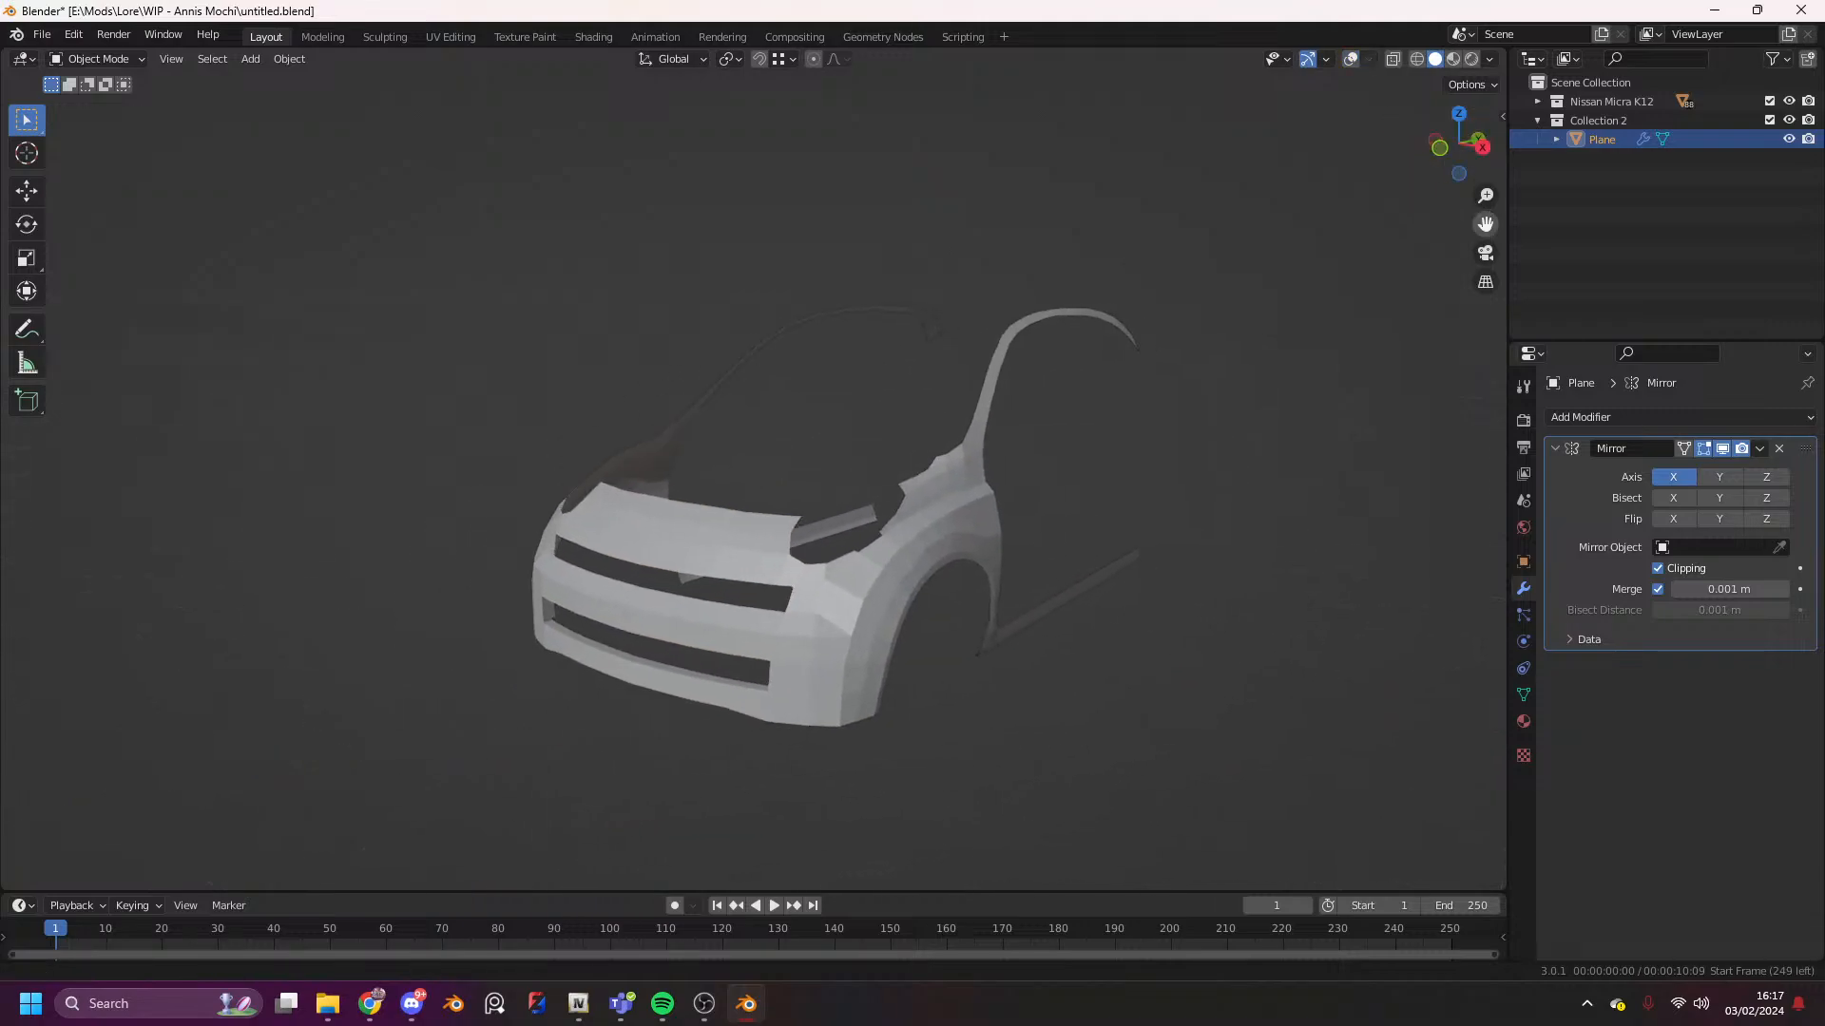
key("ctrl+shift+s")
left_click_drag(1241, 774, 375, 211)
left_click_drag(761, 415, 807, 423)
key("ctrl+c")
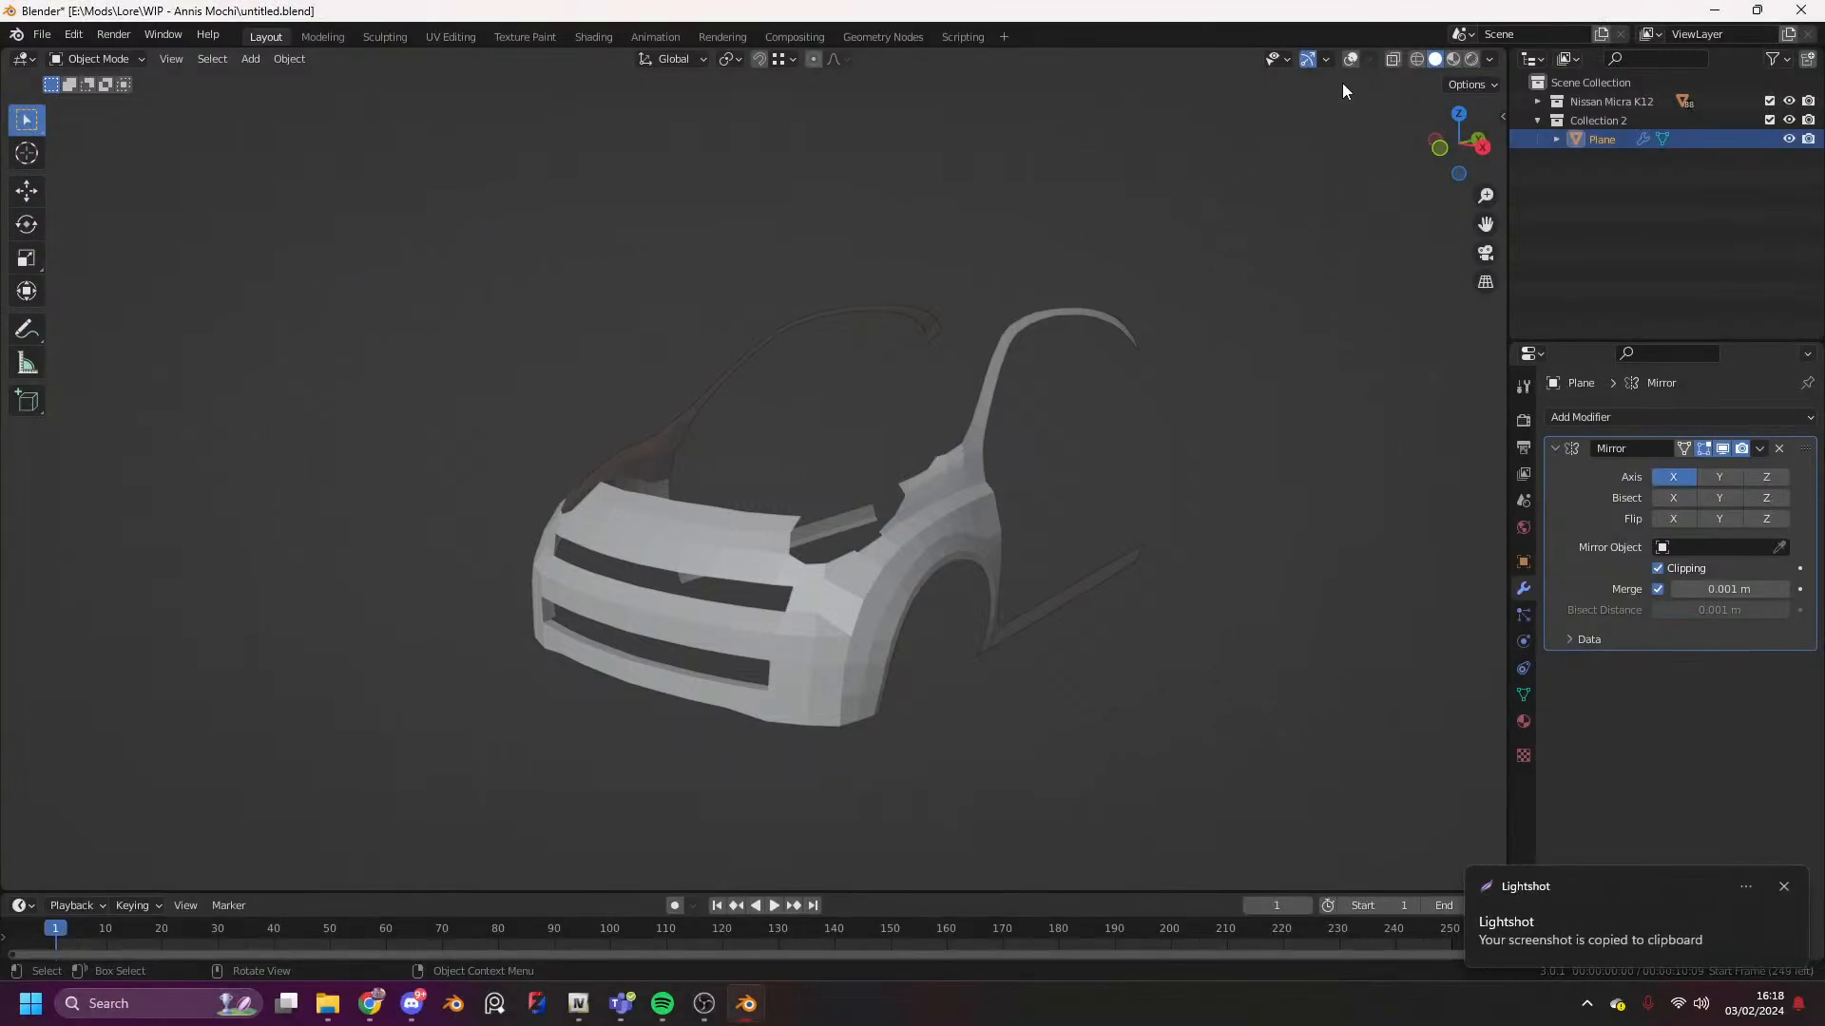
- Show the viewport overlays again, deselect the body mesh and examine the isolated front end
left_click(1350, 59)
key("KP_Divide")
key("Tab")
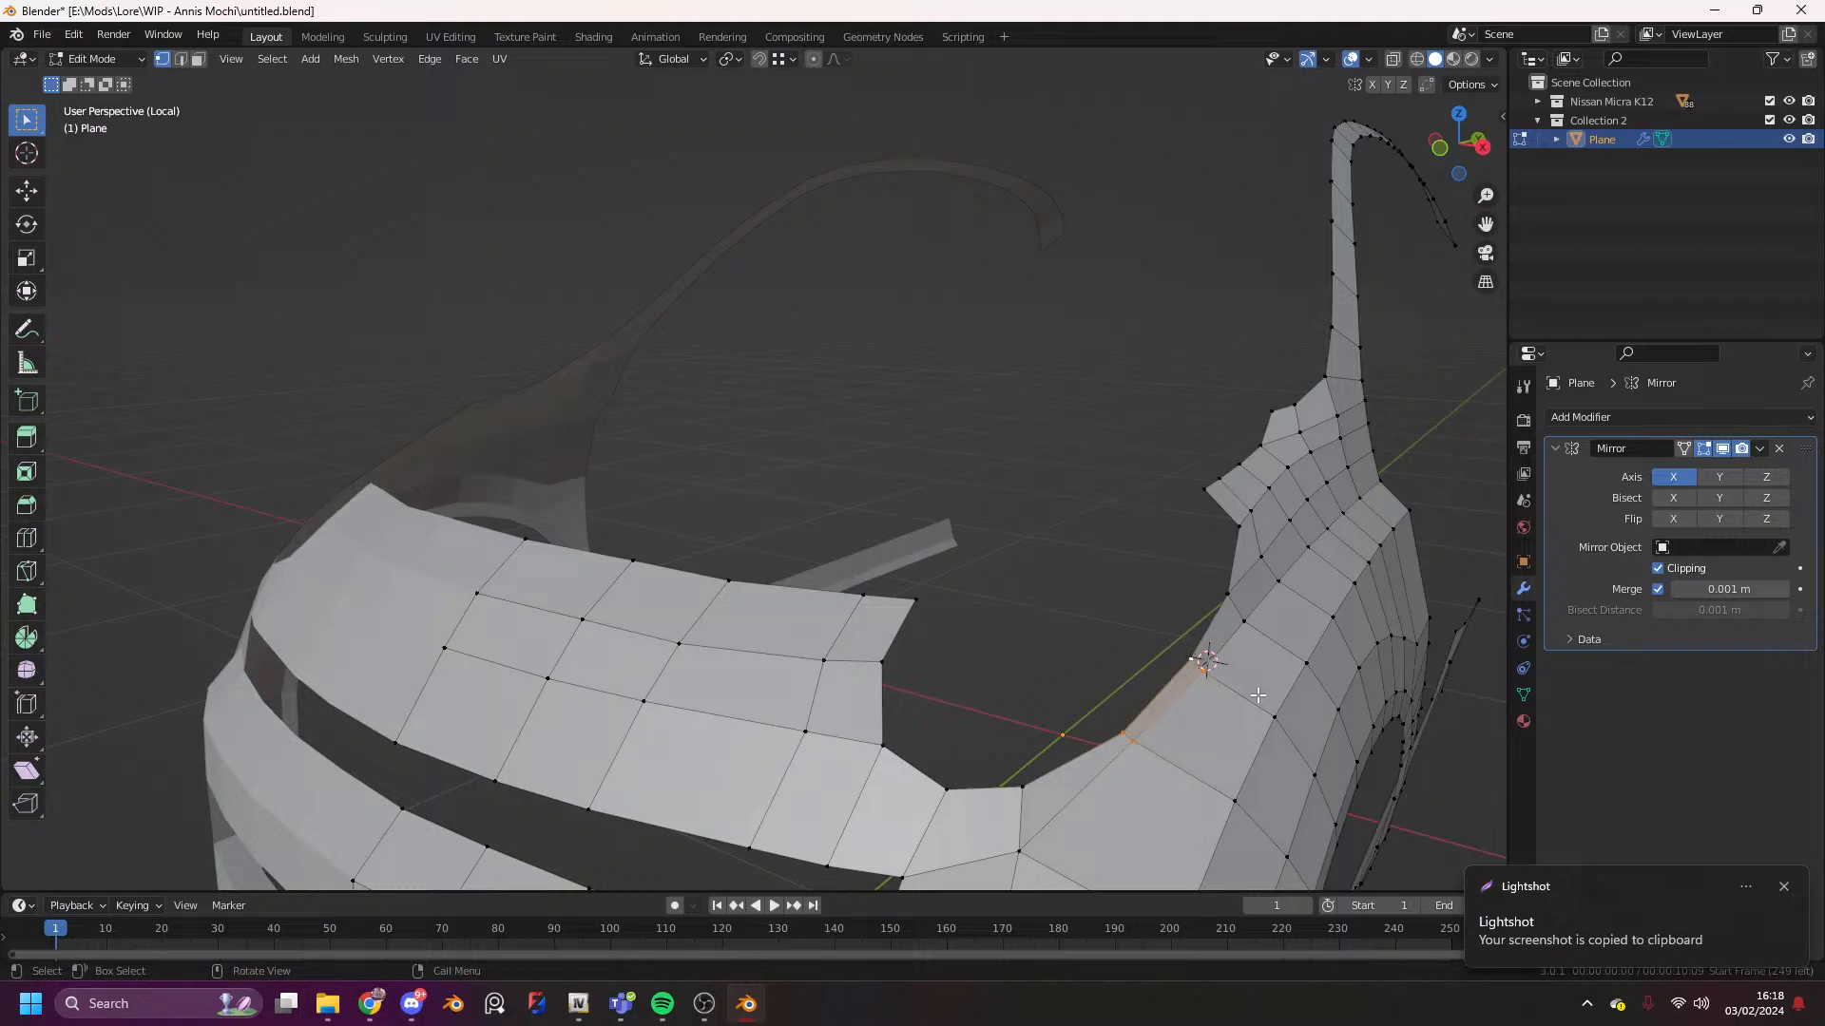
key("Tab")
scroll(1188, 670, "down", 8)
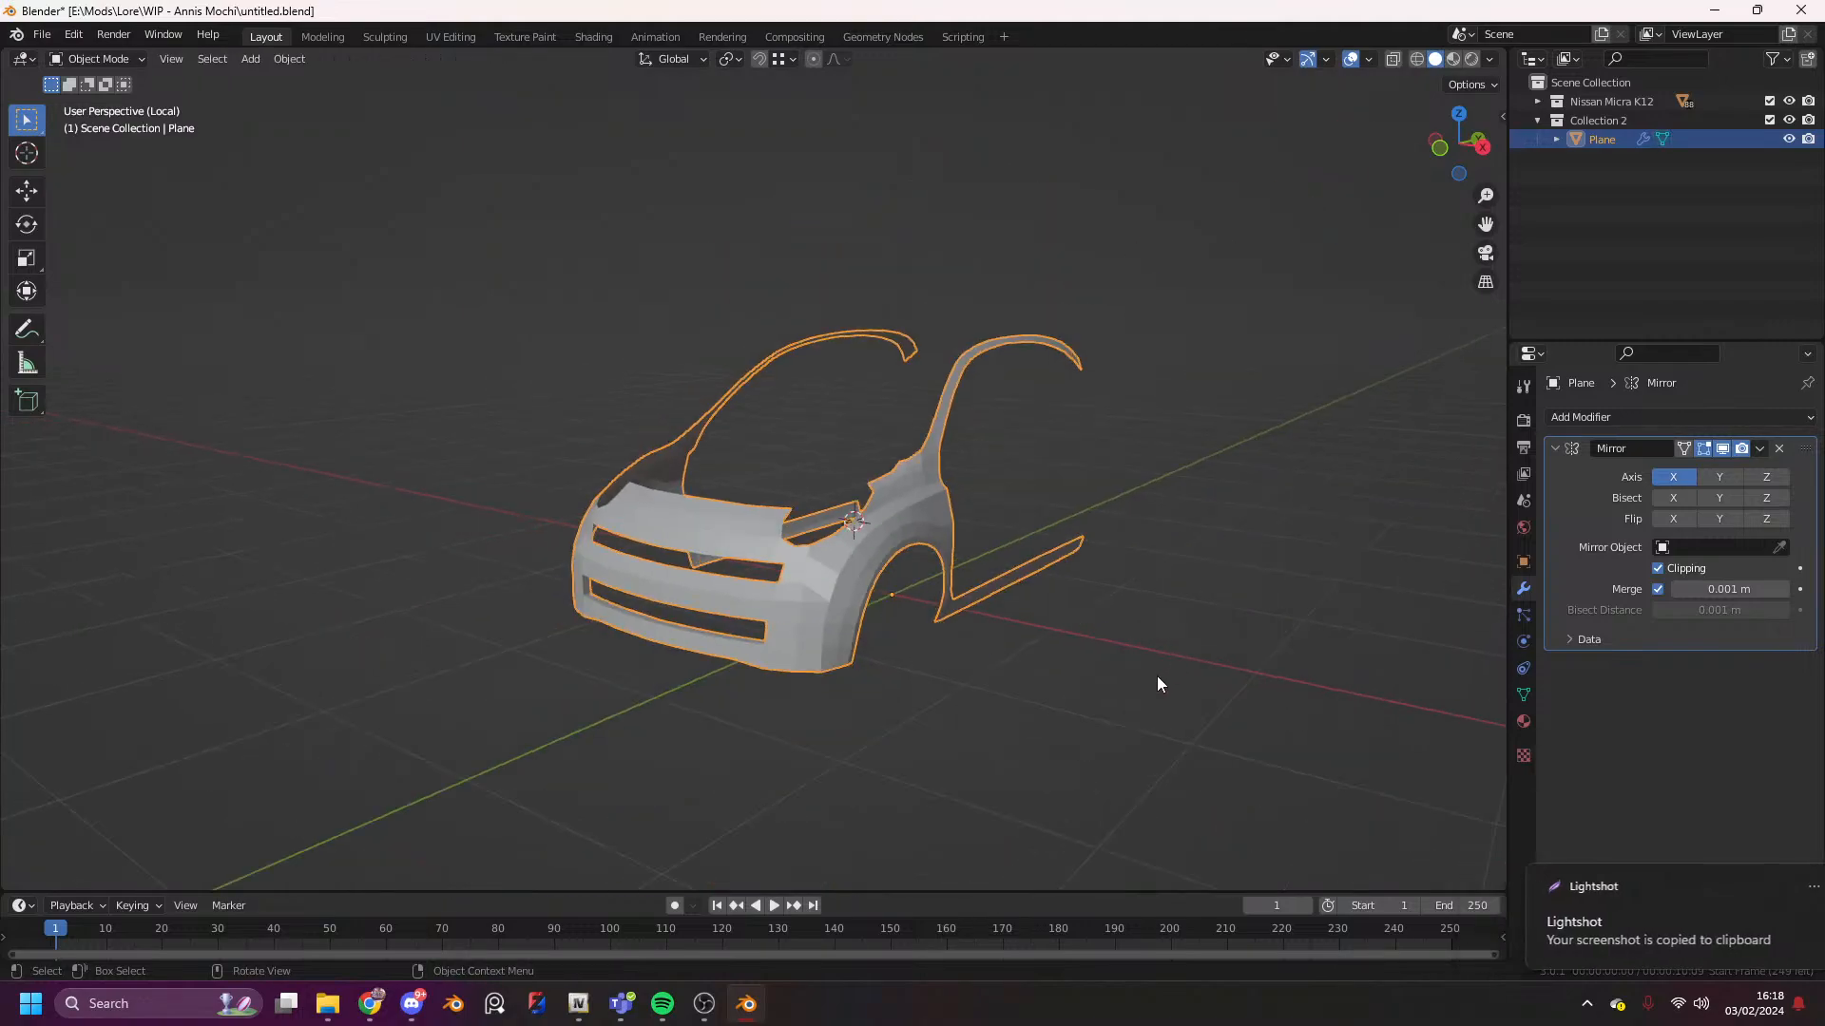
left_click(1339, 465)
scroll(1483, 229, "up", 1)
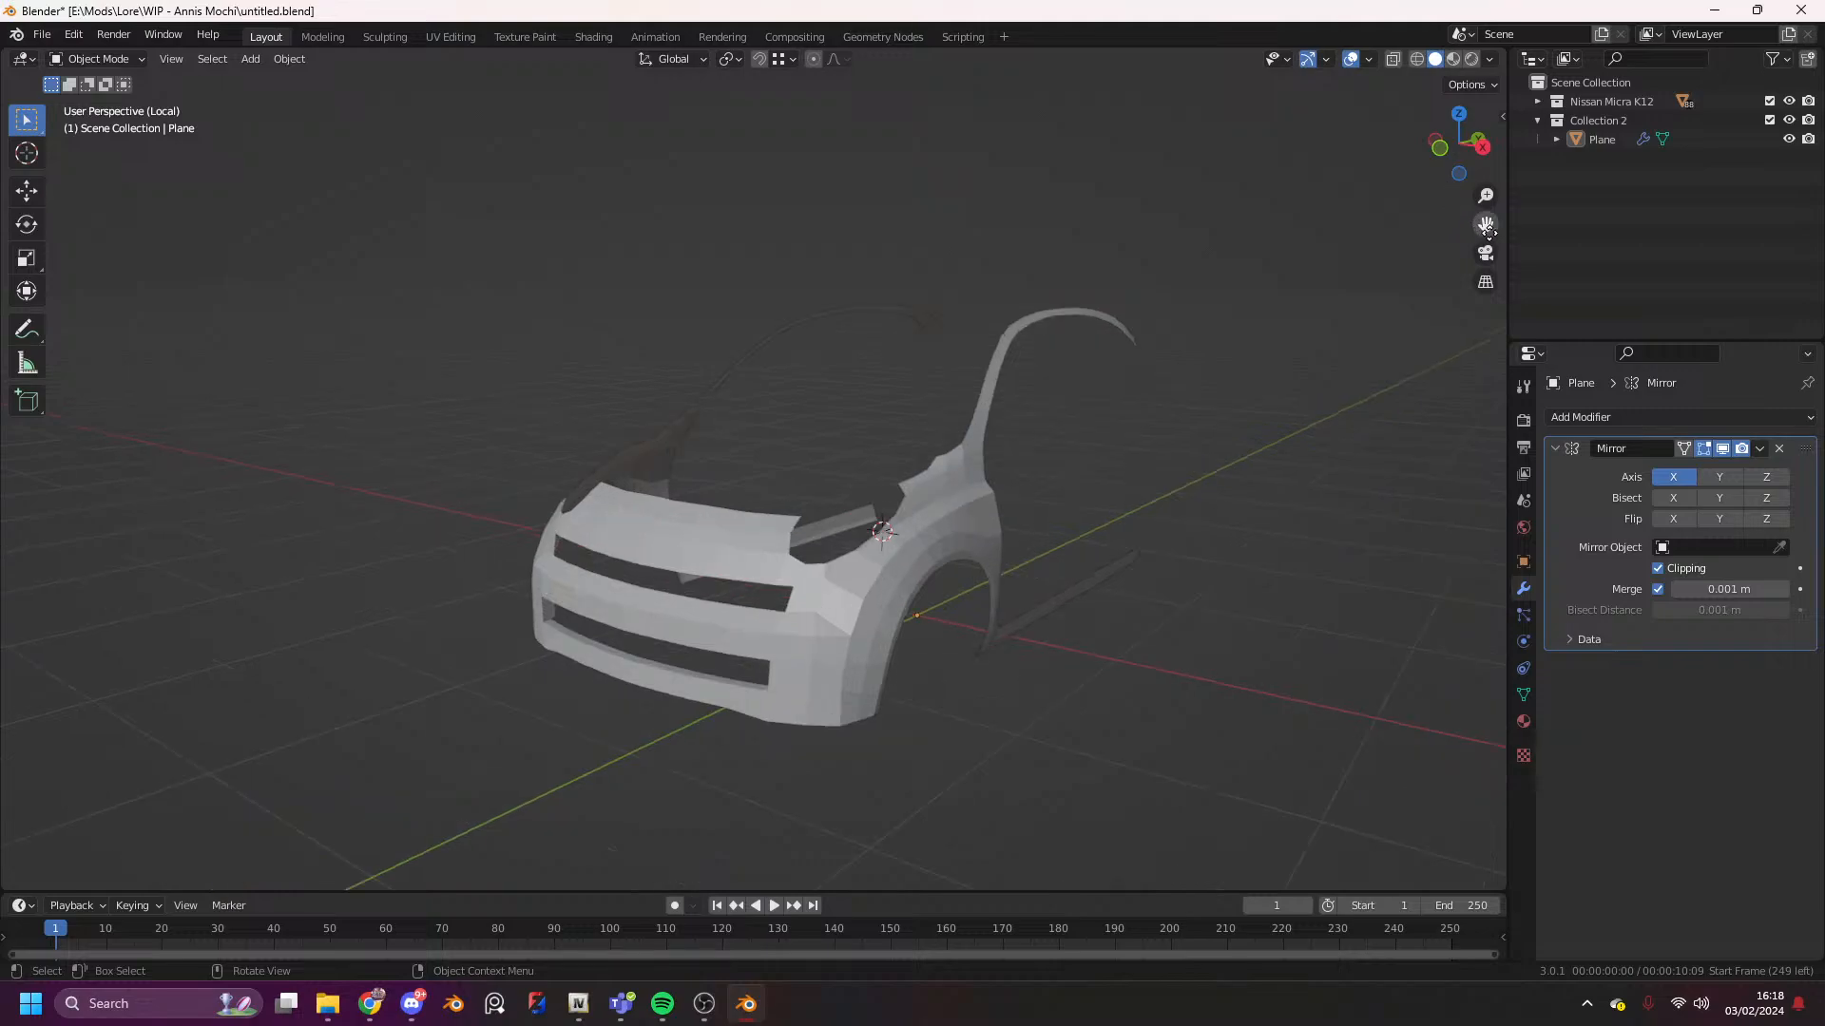
left_click_drag(1489, 231, 1471, 208)
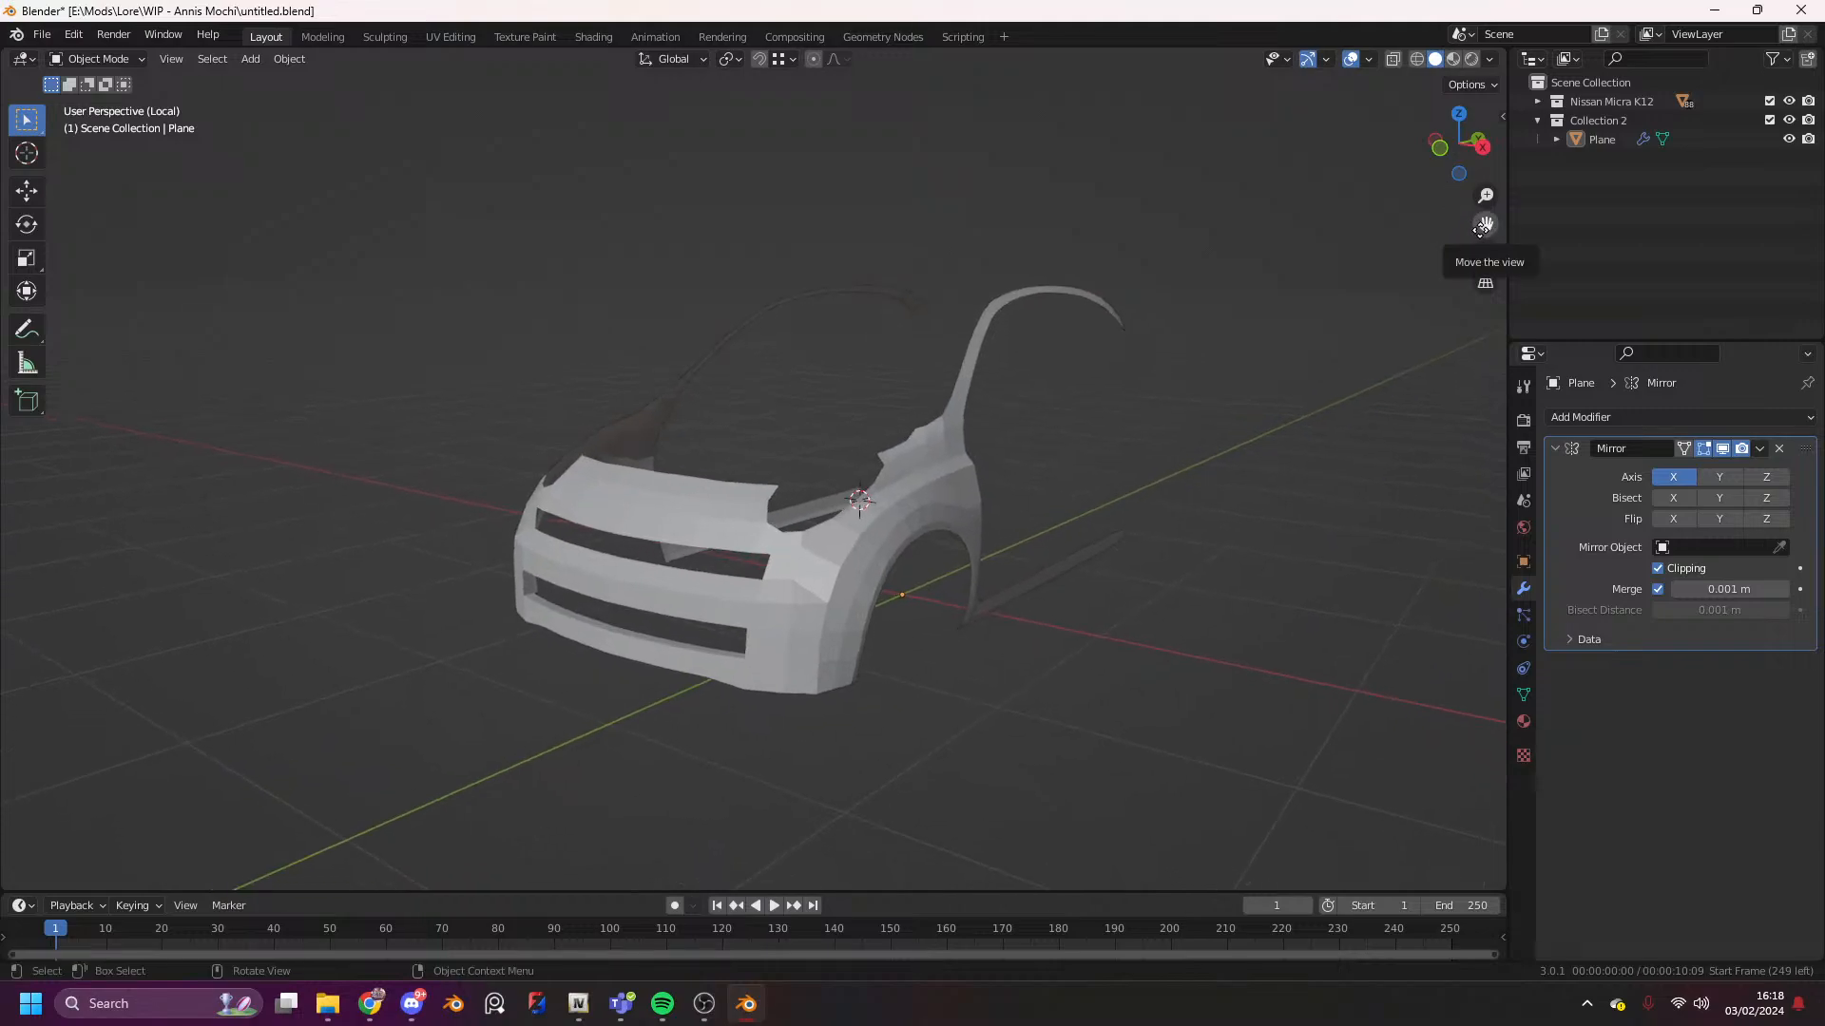